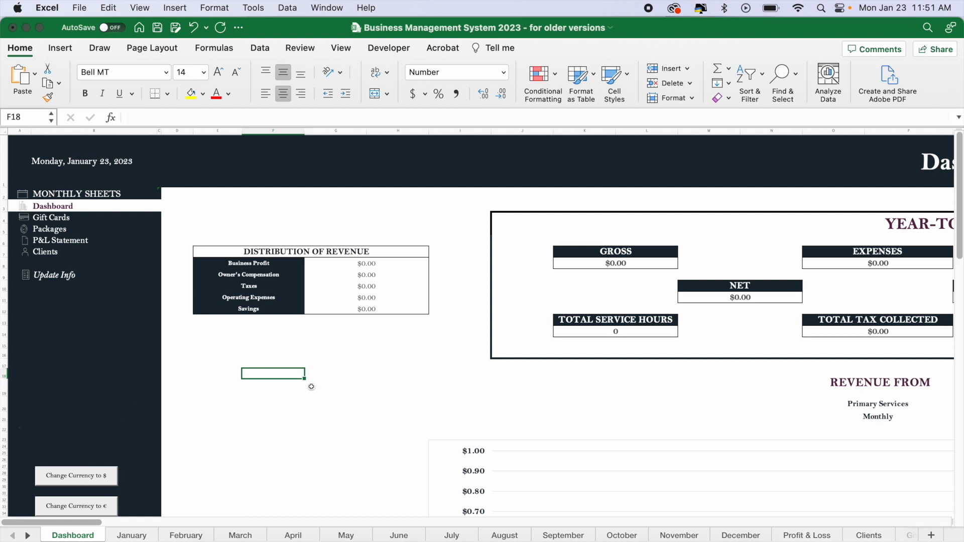
Open the January sheet and examine its calendar and the sale entry form in its Sales section.
left_click(140, 536)
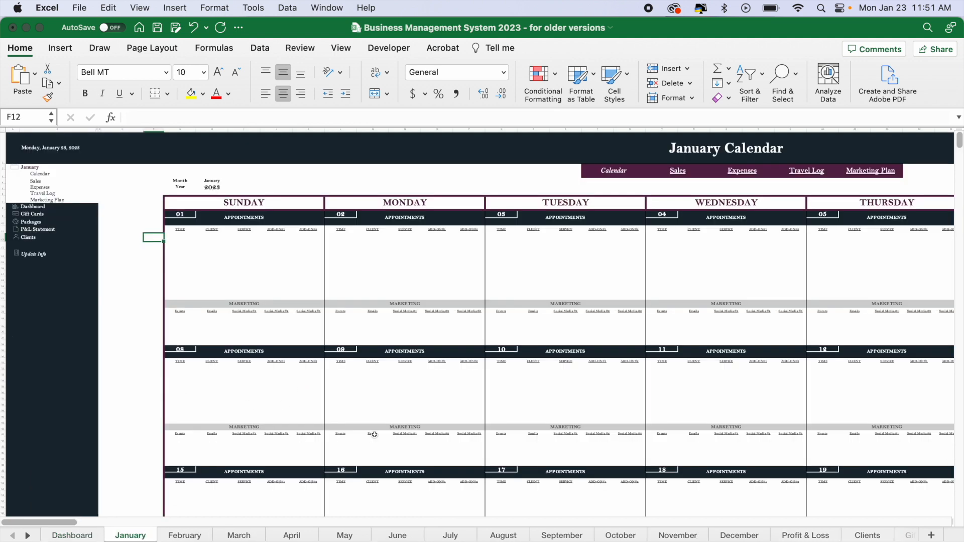
scroll(441, 419, "right", 5)
scroll(444, 419, "right", 15)
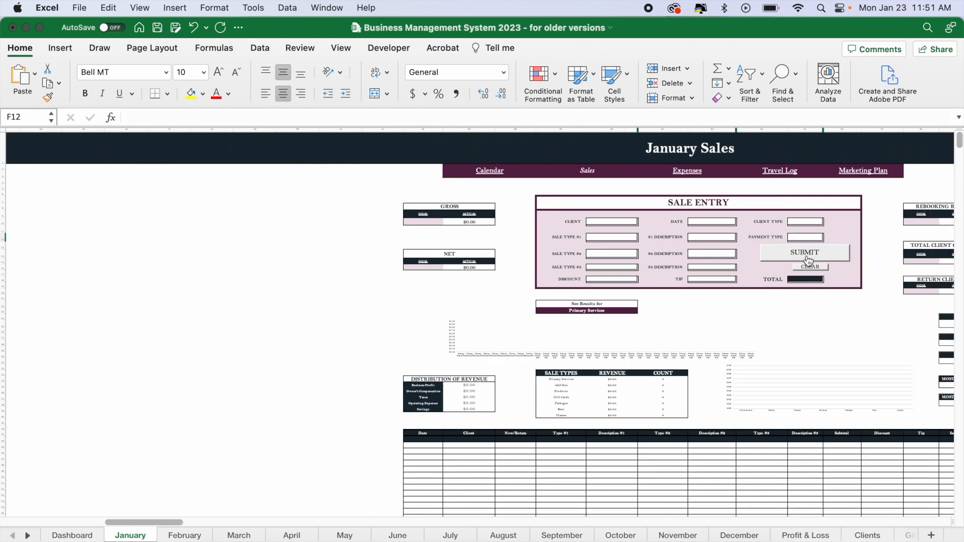
scroll(454, 323, "left", 15)
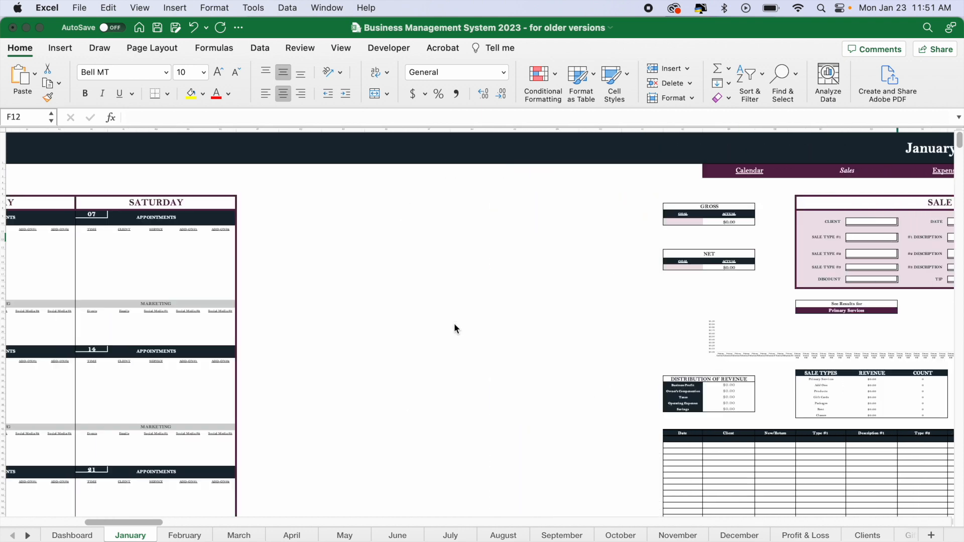
scroll(454, 323, "left", 5)
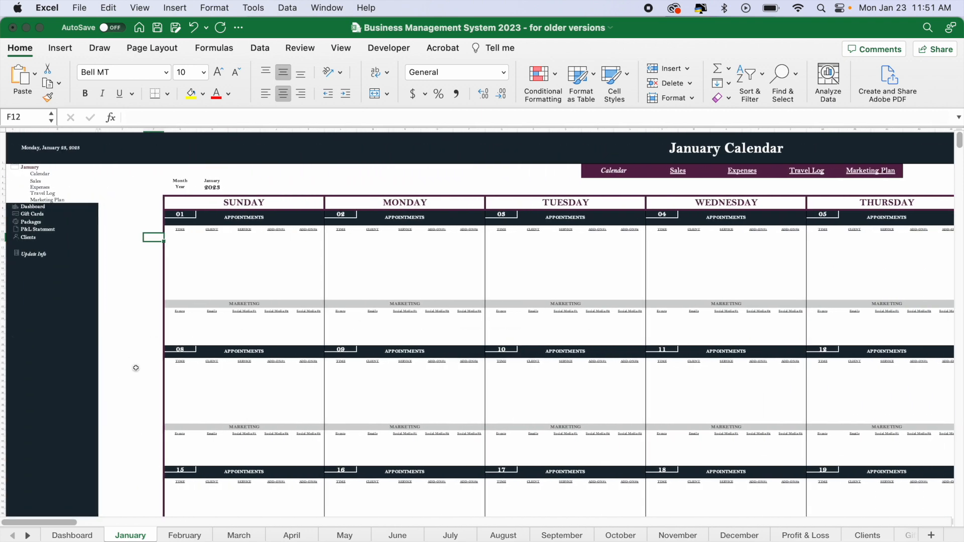
left_click(140, 282)
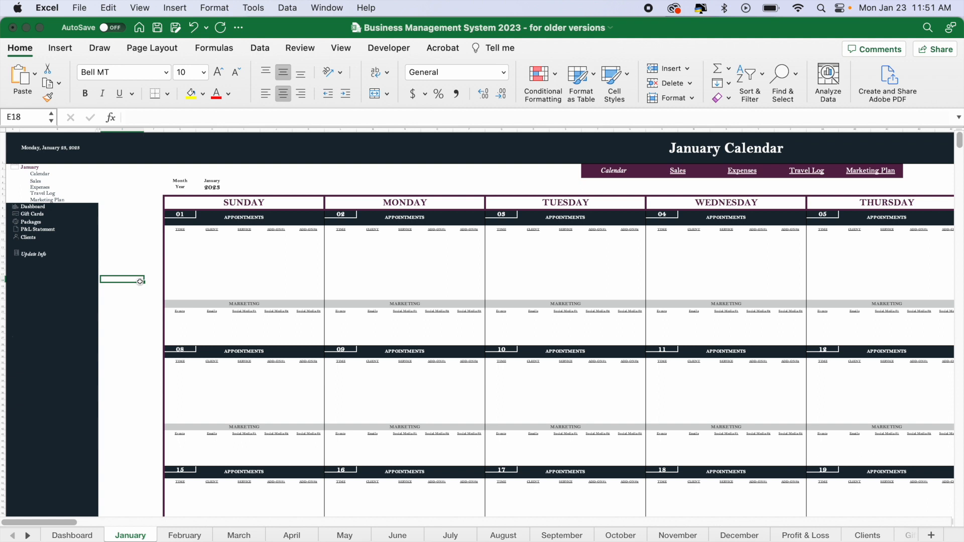
left_click(107, 319)
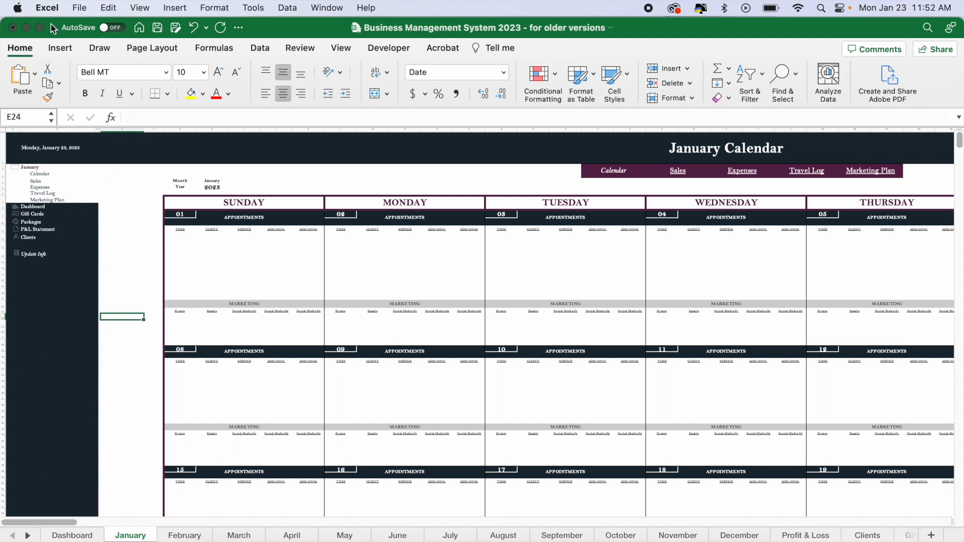
Open the Security settings in Excel's preferences.
left_click(50, 11)
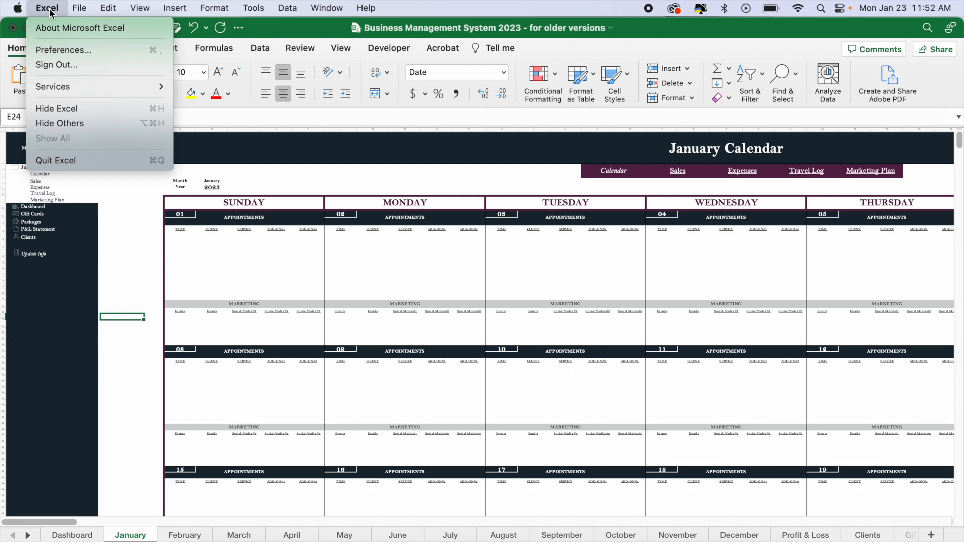
left_click(56, 48)
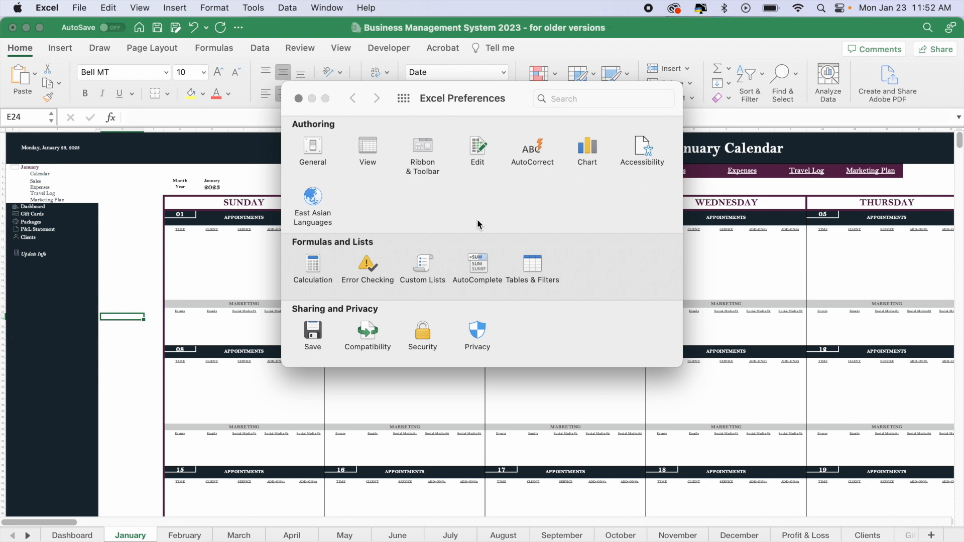
left_click(423, 334)
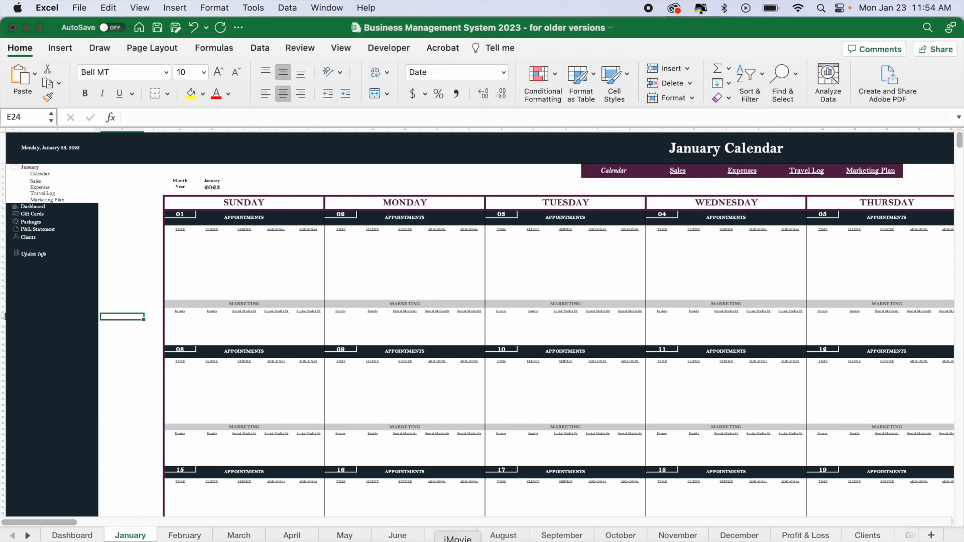
Switch to the Sample Data - Financial Spreadsheet in Google Sheets, submit the January sale entry form and continue to the script authorization.
left_click(228, 540)
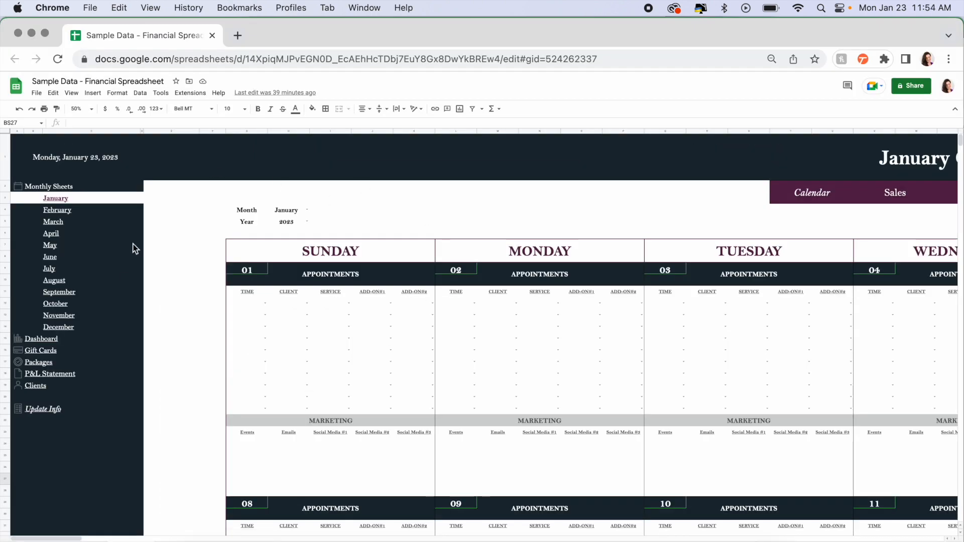
scroll(236, 314, "right", 15)
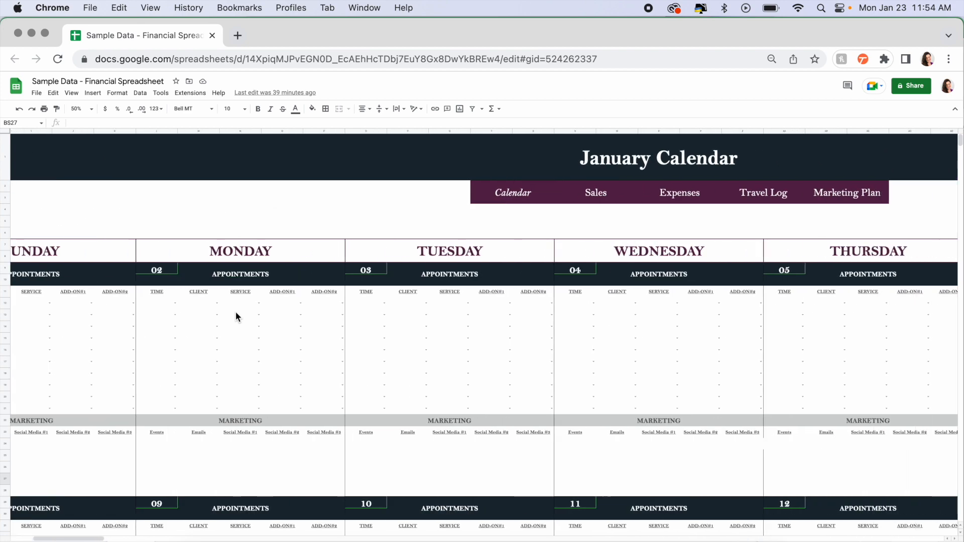
scroll(236, 311, "right", 10)
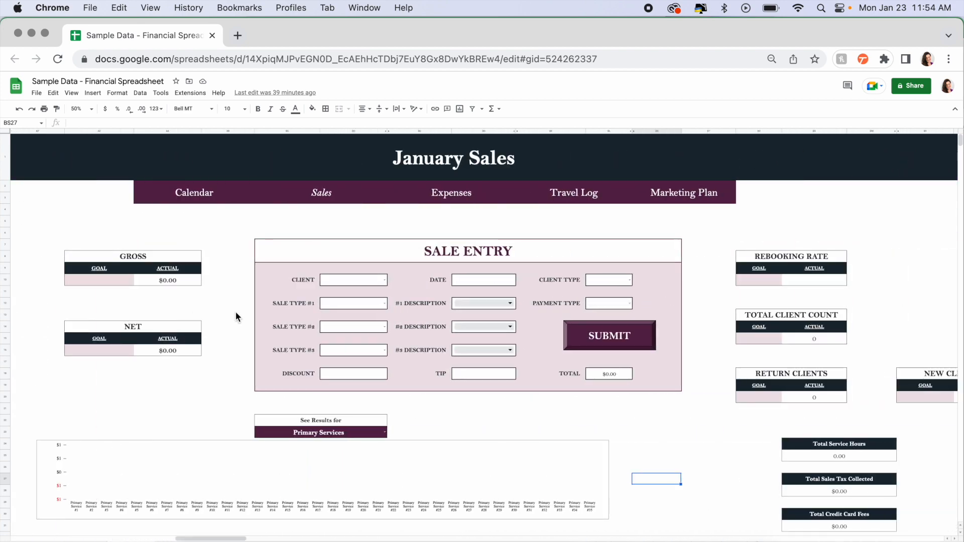
left_click(612, 342)
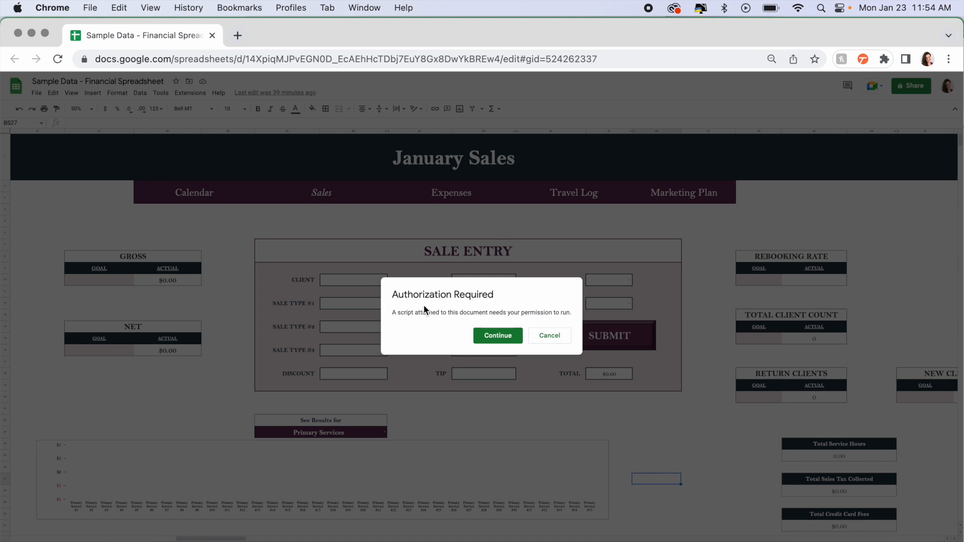
left_click(498, 335)
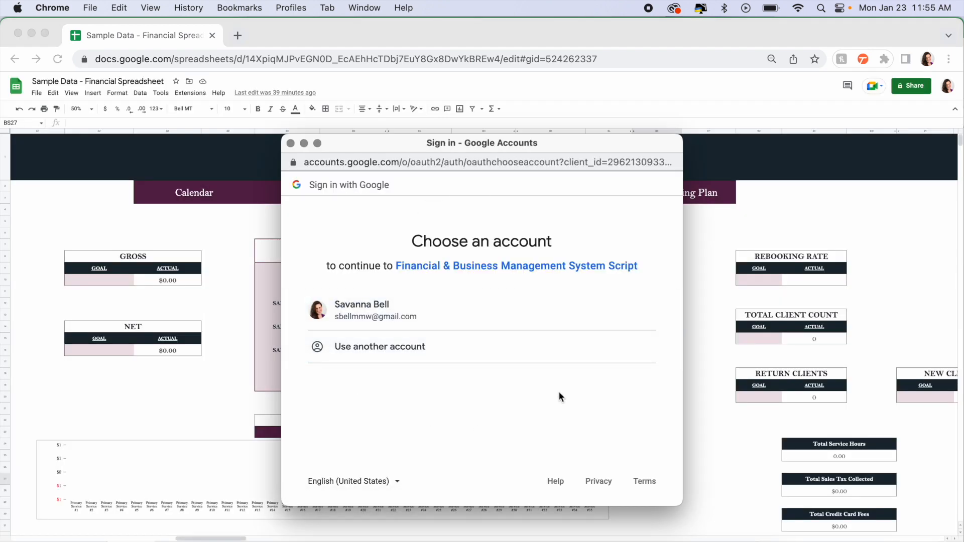
Choose the Google account, proceed to the unverified Financial & Business Management System Script and allow it access to the spreadsheets.
left_click(531, 314)
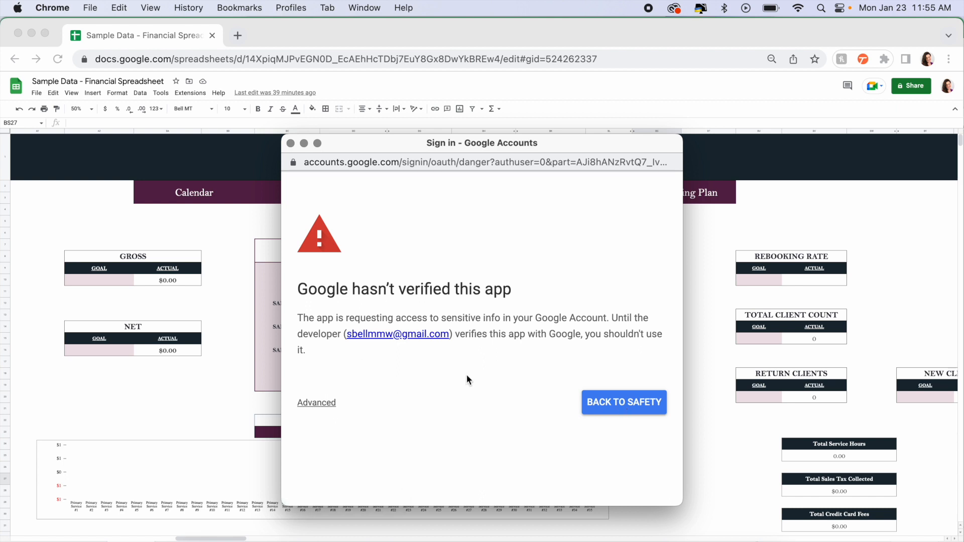
left_click(324, 406)
scroll(411, 405, "down", 3)
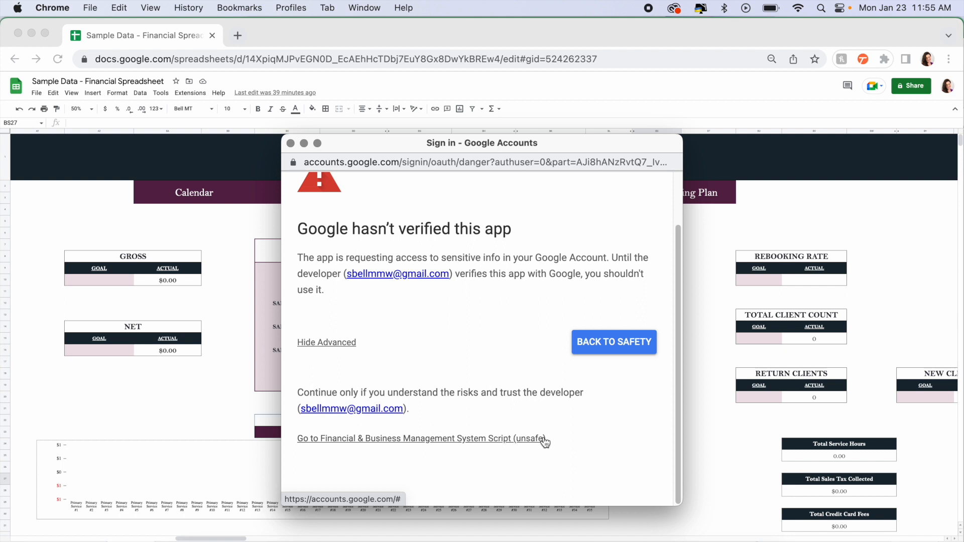
left_click(475, 440)
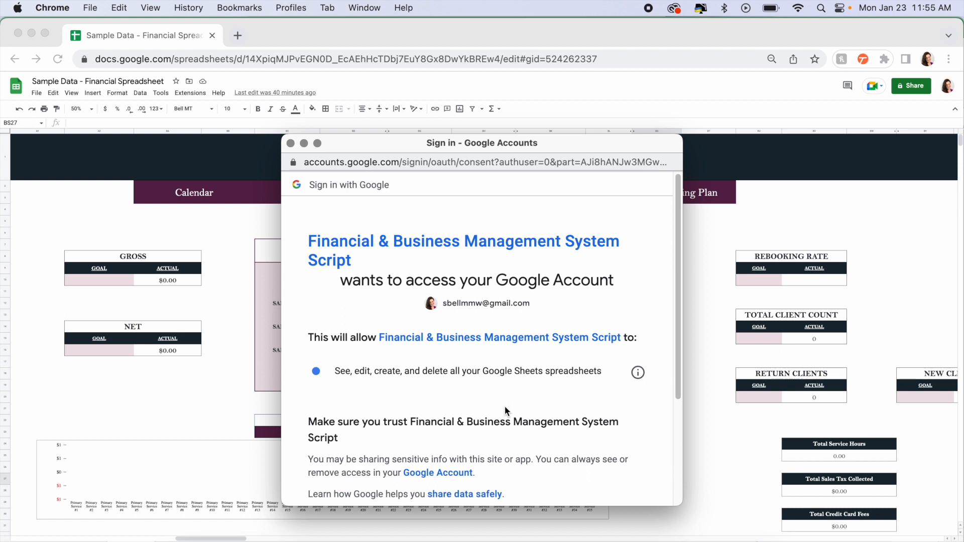
scroll(504, 407, "down", 5)
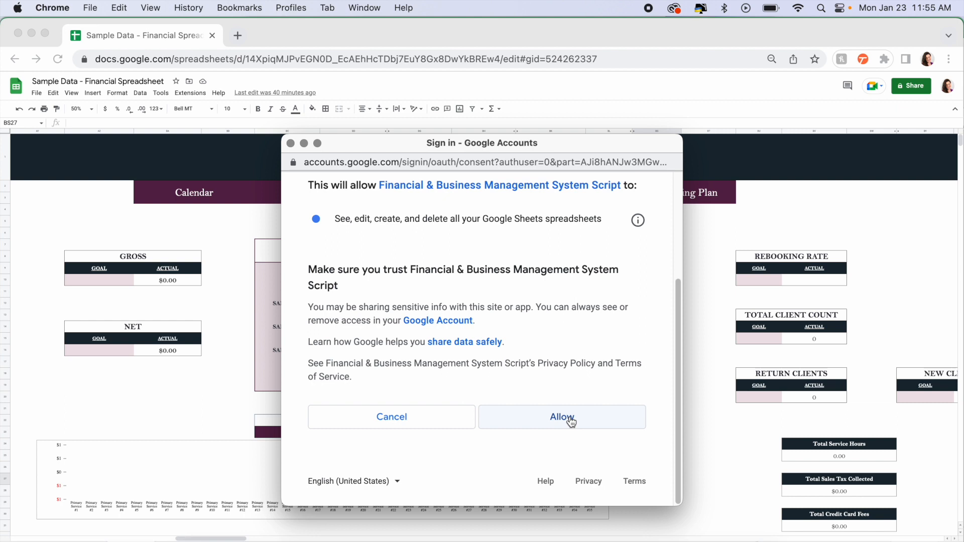
left_click(569, 416)
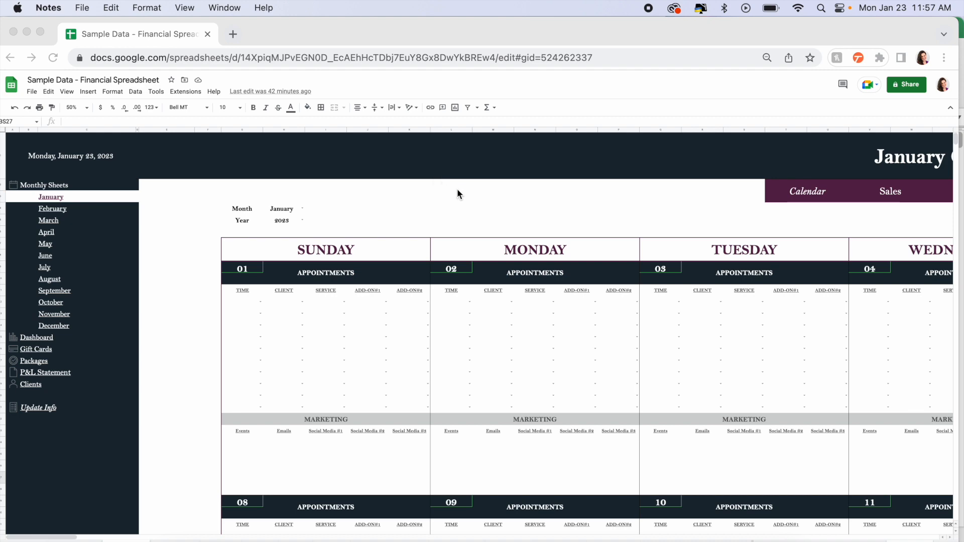
Examine the submit controls on the January sheet's sale, expense and fuel entry forms.
scroll(457, 193, "right", 15)
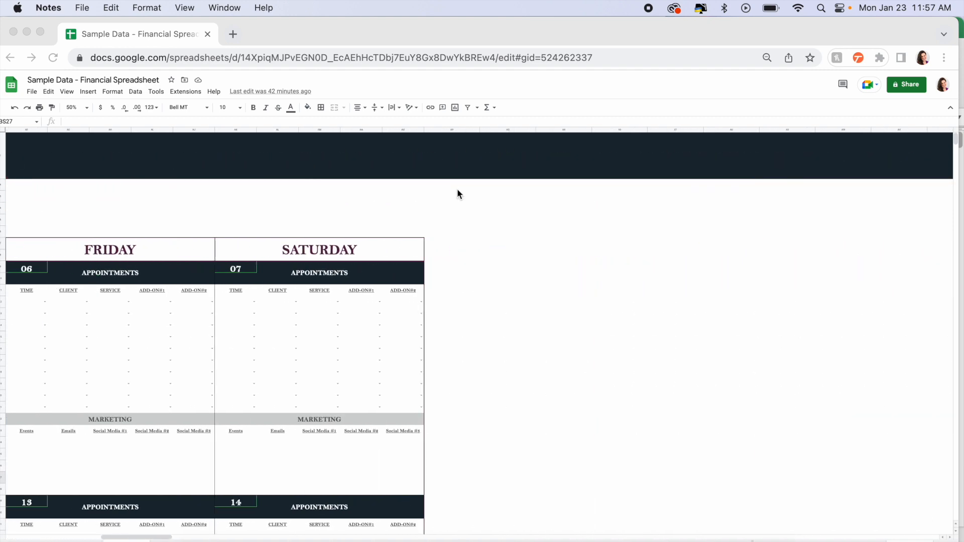
scroll(456, 193, "right", 10)
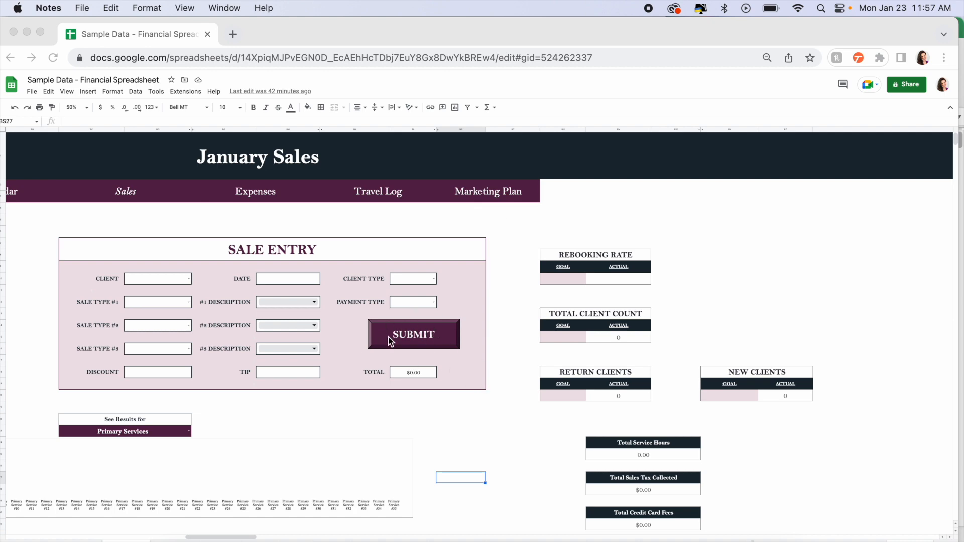
scroll(427, 341, "right", 15)
scroll(381, 334, "left", 4)
scroll(248, 345, "right", 15)
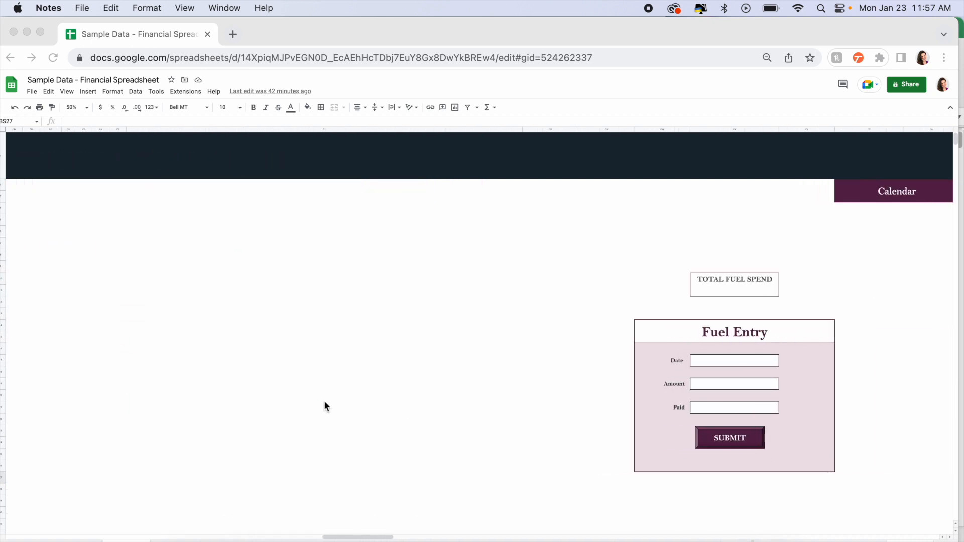
scroll(323, 401, "left", 15)
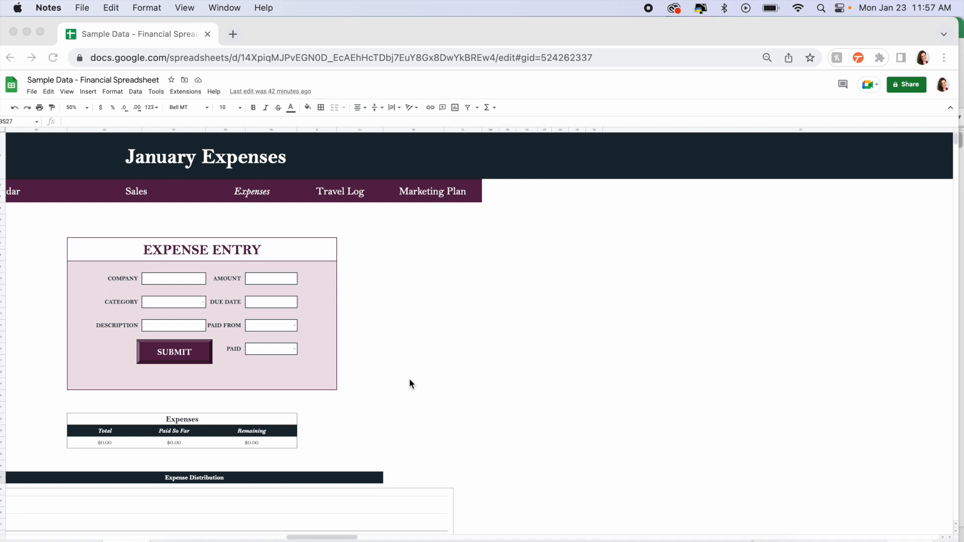
scroll(409, 380, "left", 15)
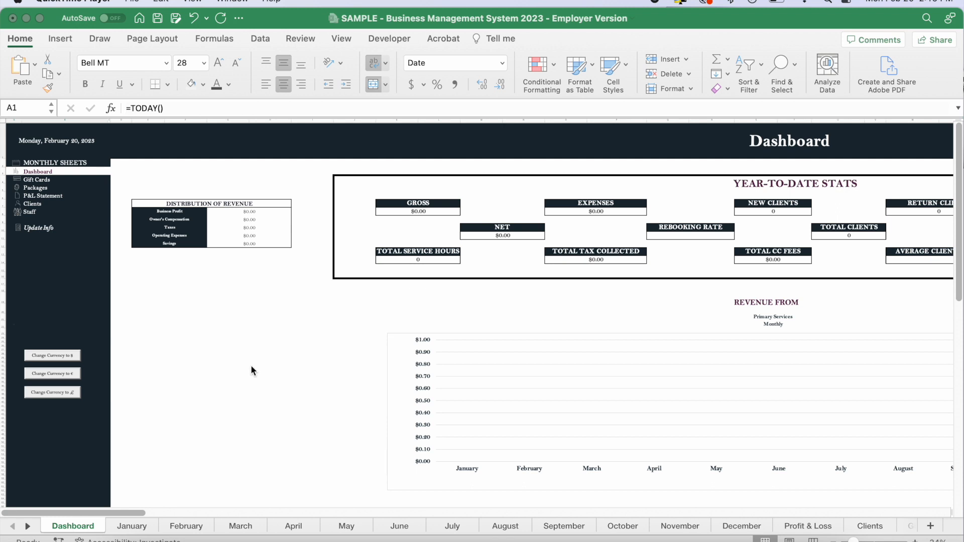
Examine the year-to-date stats and the charts on the Excel employer version's Dashboard.
scroll(514, 258, "right", 5)
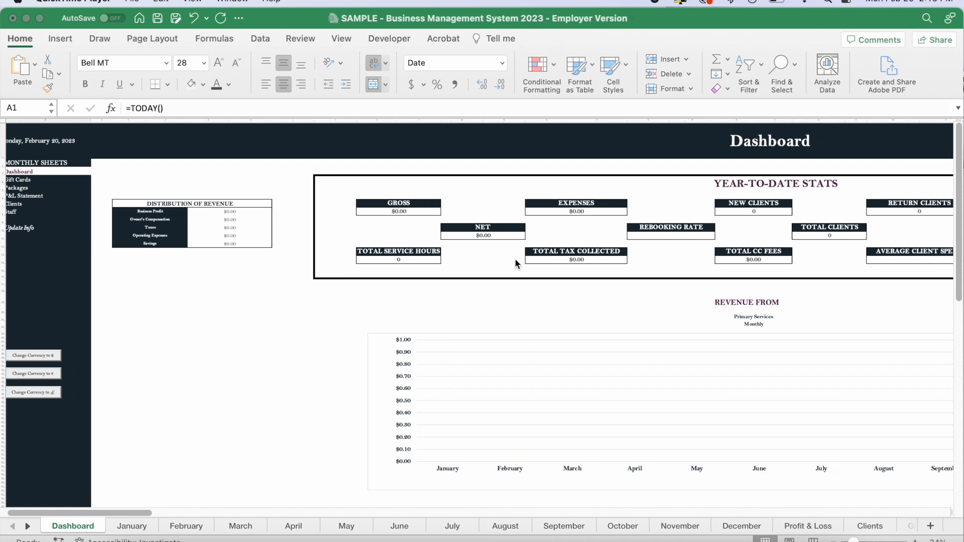
scroll(516, 261, "right", 2)
scroll(515, 261, "down", 10)
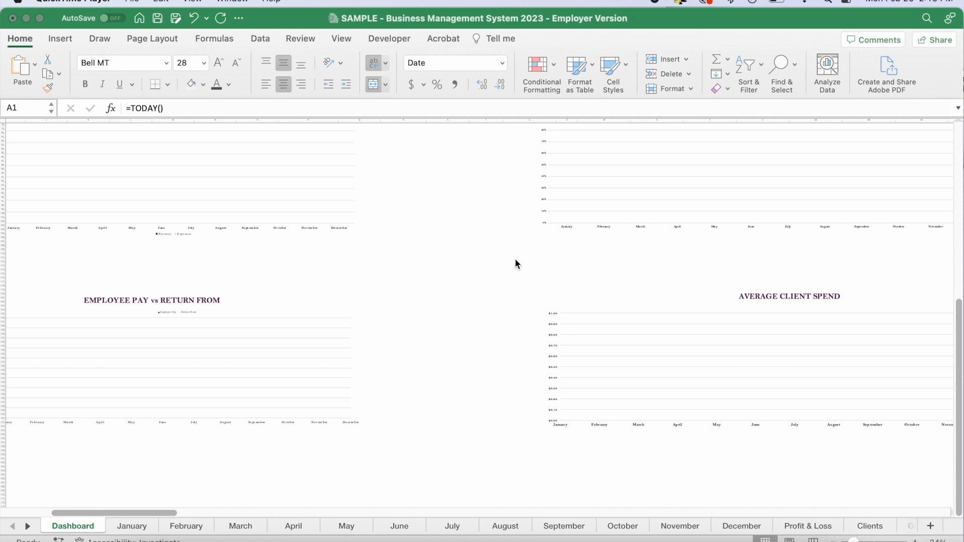
scroll(515, 260, "up", 3)
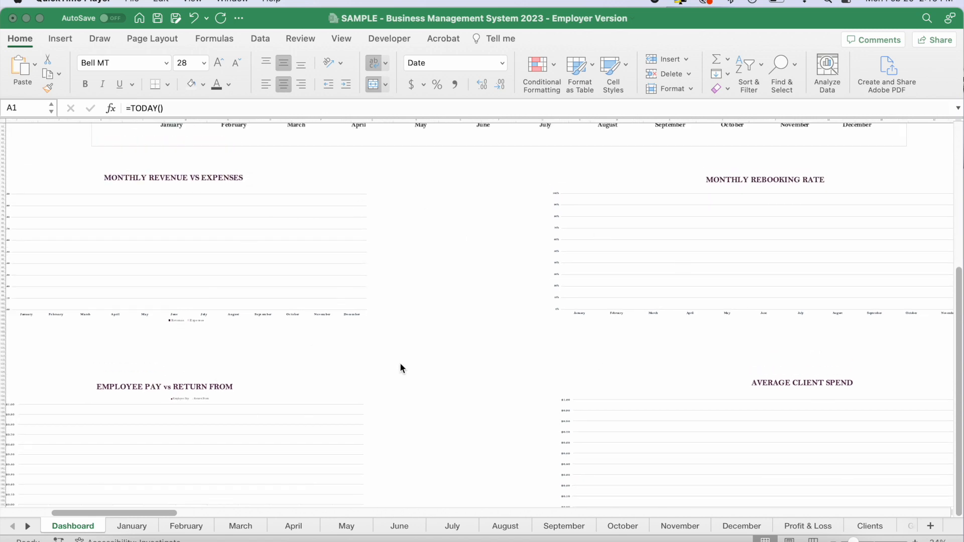
scroll(462, 352, "up", 10)
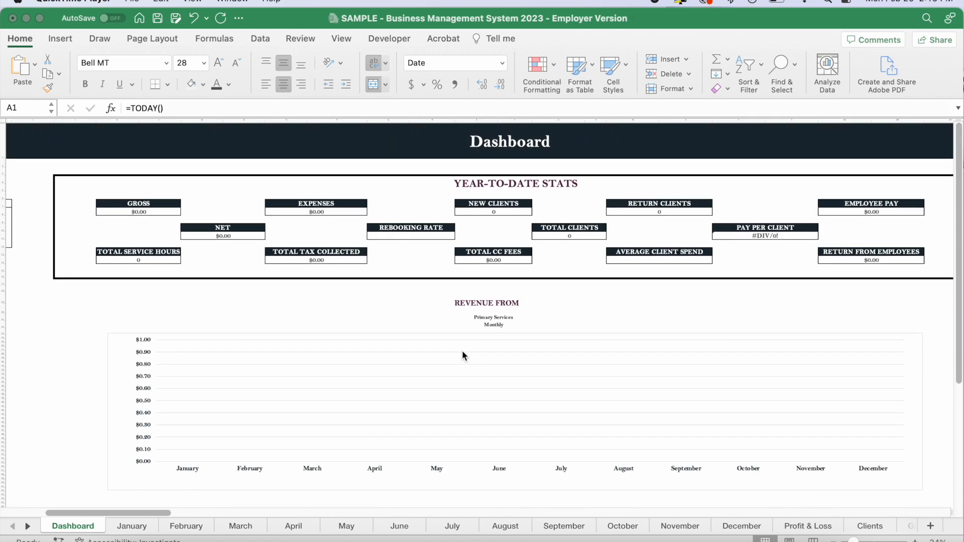
scroll(463, 351, "left", 1)
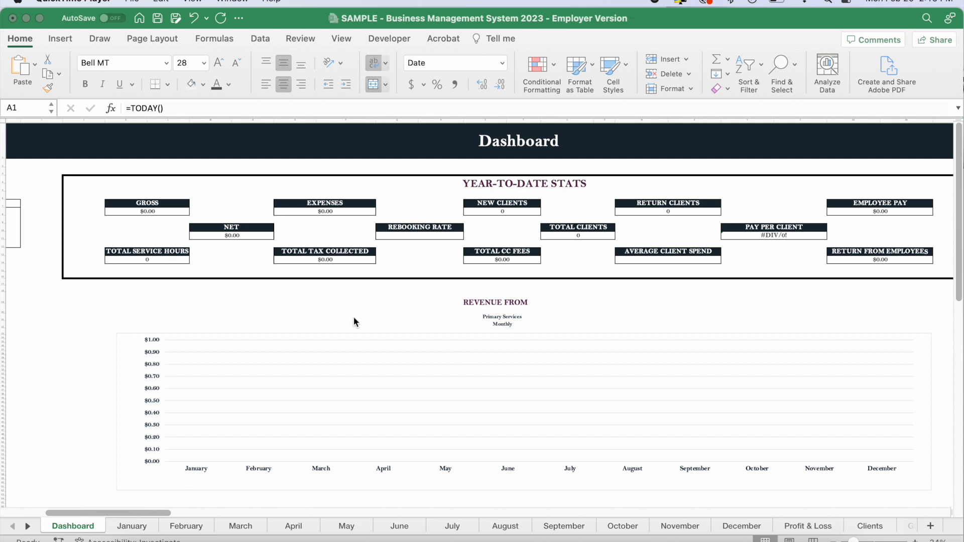
scroll(375, 298, "left", 5)
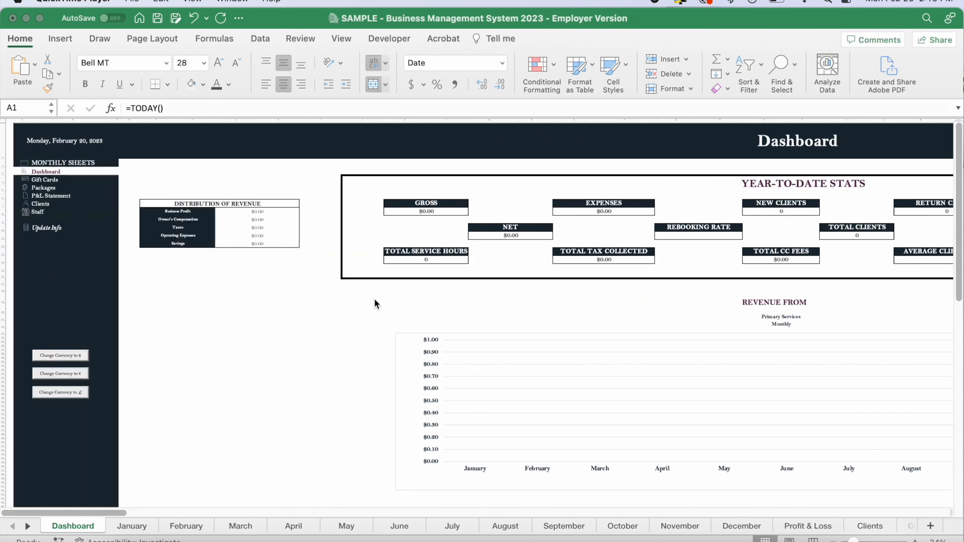
Select January from the Dashboard's Monthly Sheets list and follow its link to the January sheet.
left_click(43, 142)
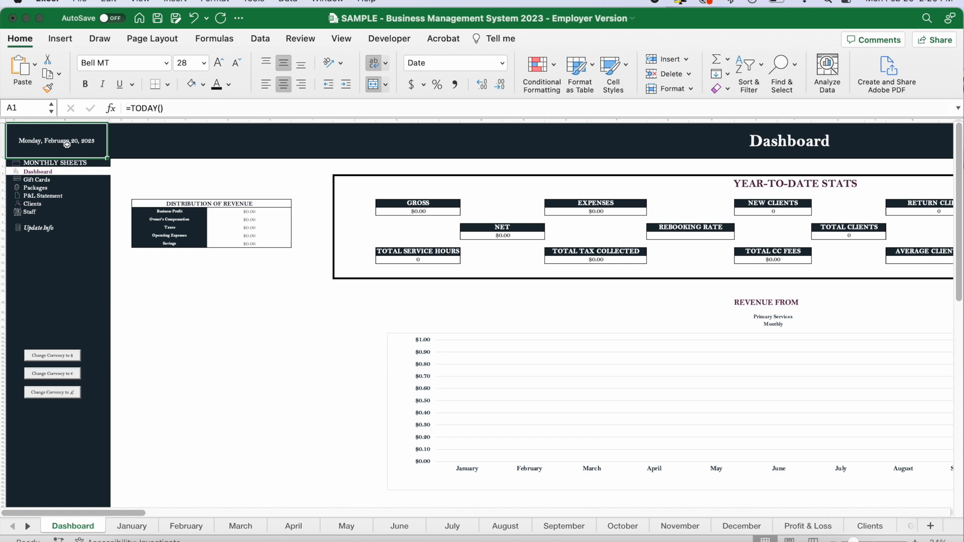
left_click(101, 164)
scroll(318, 235, "up", 5)
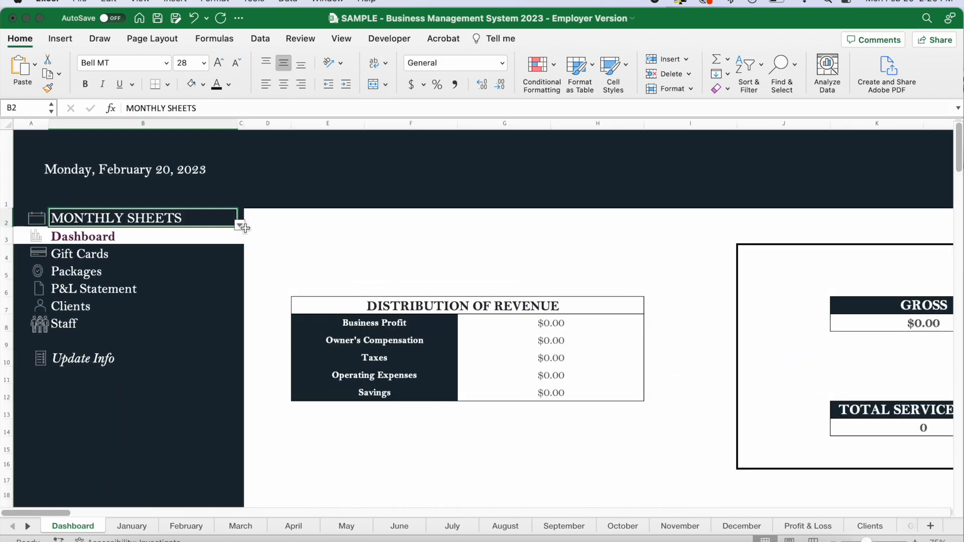
left_click(242, 223)
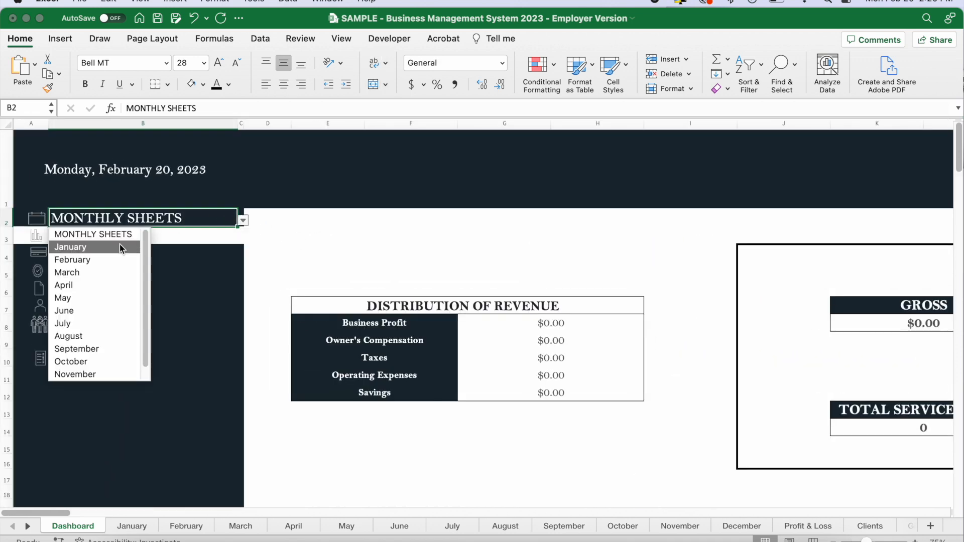
left_click(74, 248)
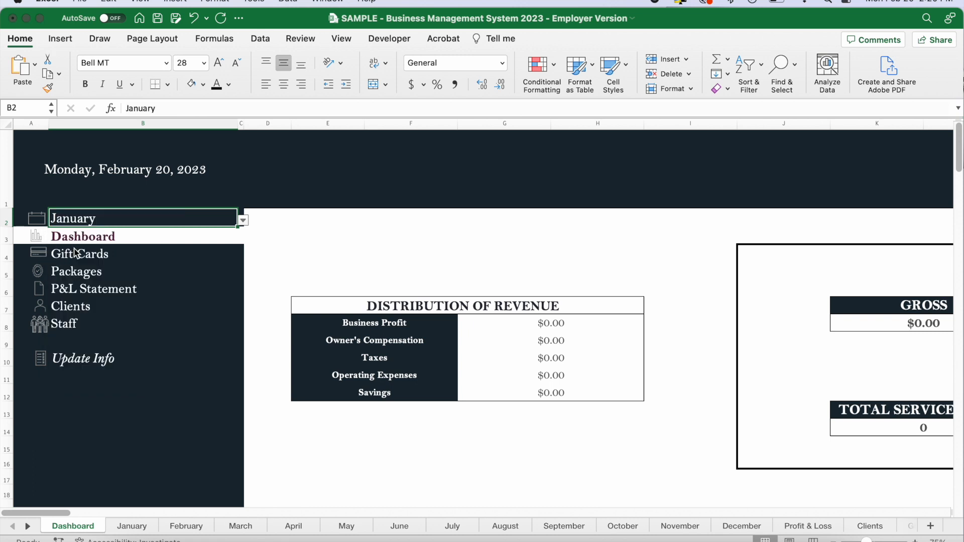
left_click(74, 220)
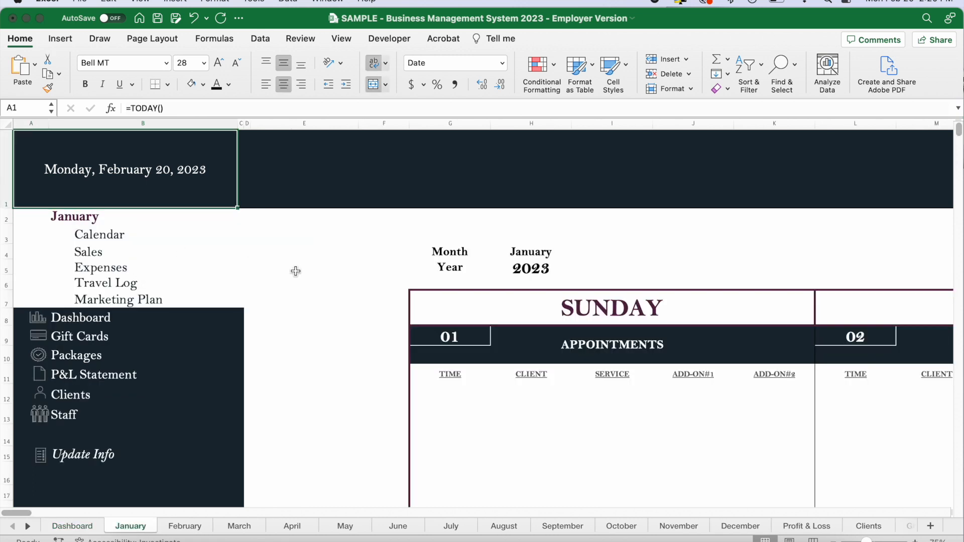
Look across the January calendar's daily appointment columns and follow the sheet's link back to the Dashboard.
scroll(295, 271, "down", 5)
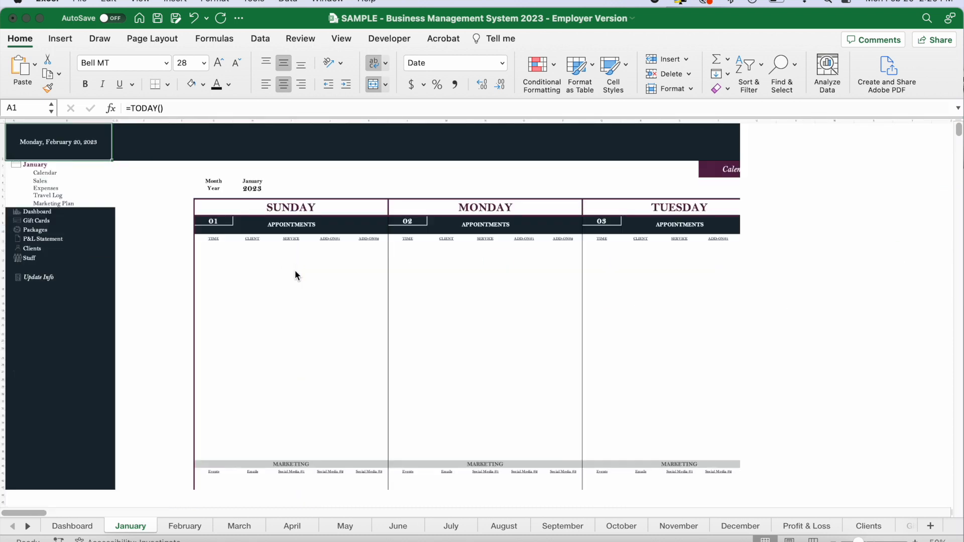
scroll(295, 272, "right", 10)
scroll(295, 275, "left", 2)
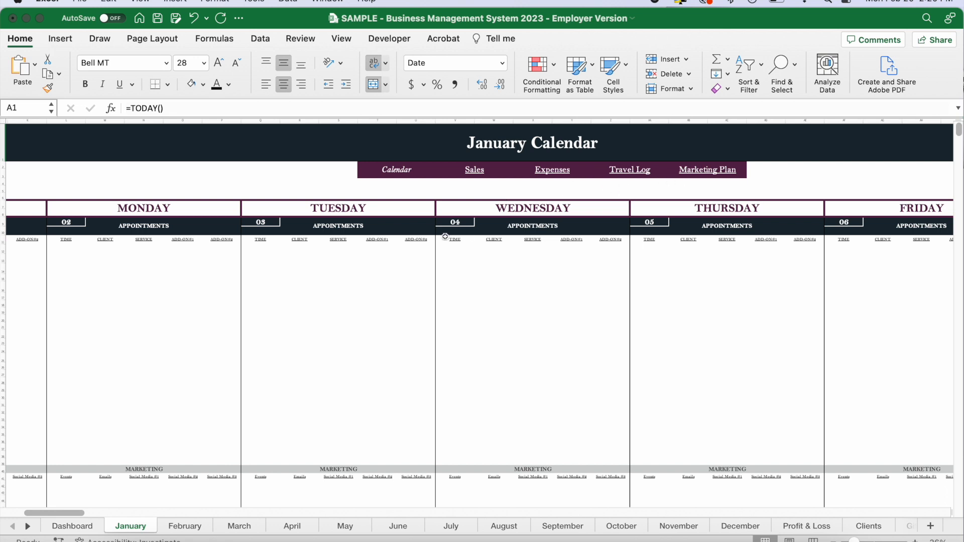
scroll(653, 211, "left", 10)
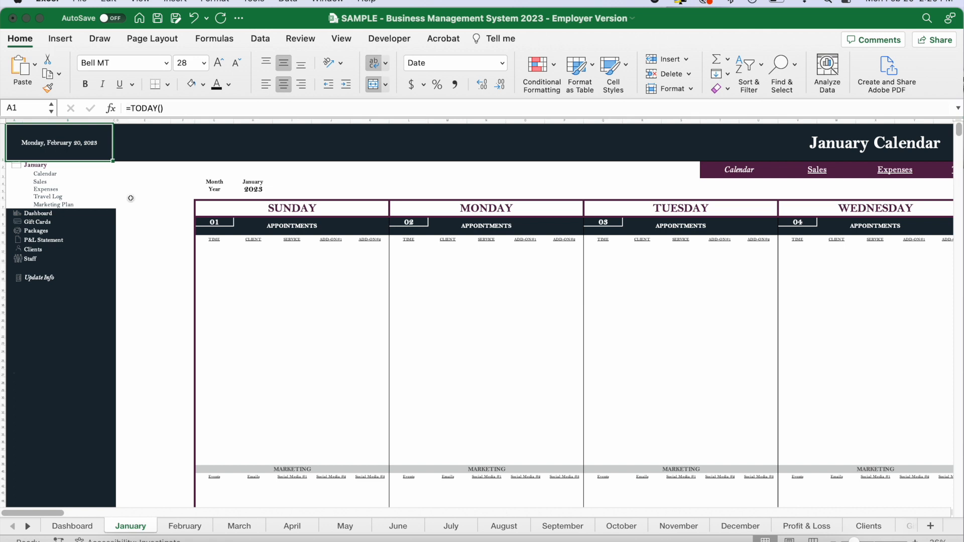
left_click(39, 214)
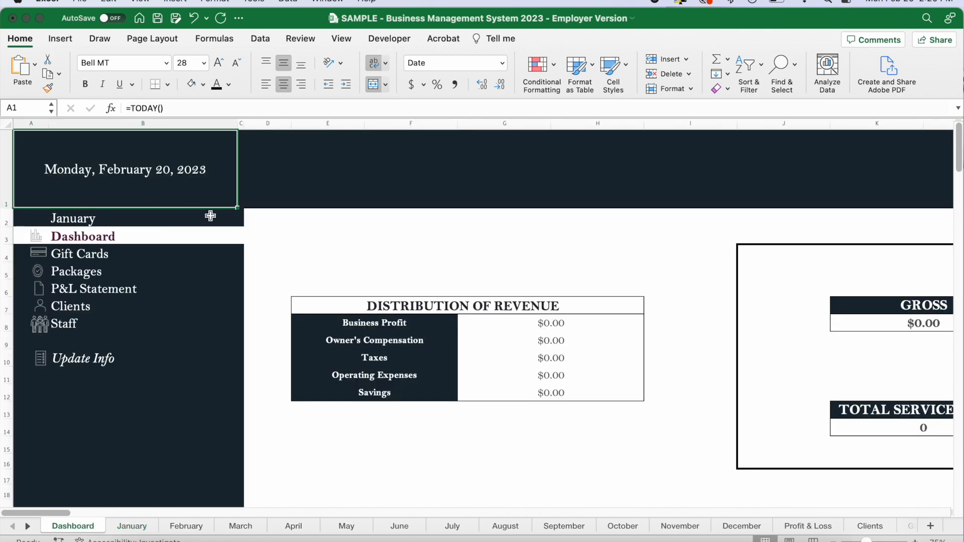
Visit the Gift Cards, Packages, P&L Statement and Clients sheets in turn through the sheets' navigation links.
left_click(72, 255)
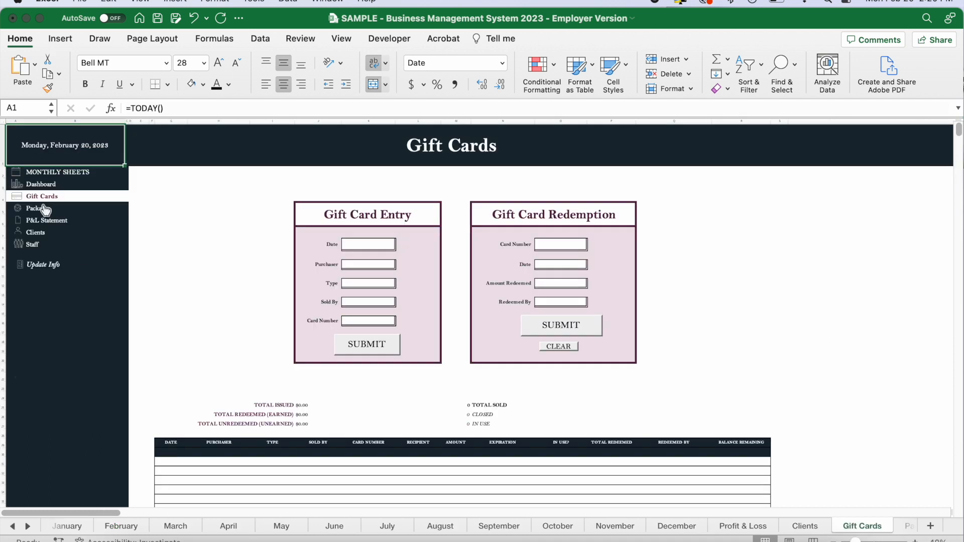
left_click(46, 209)
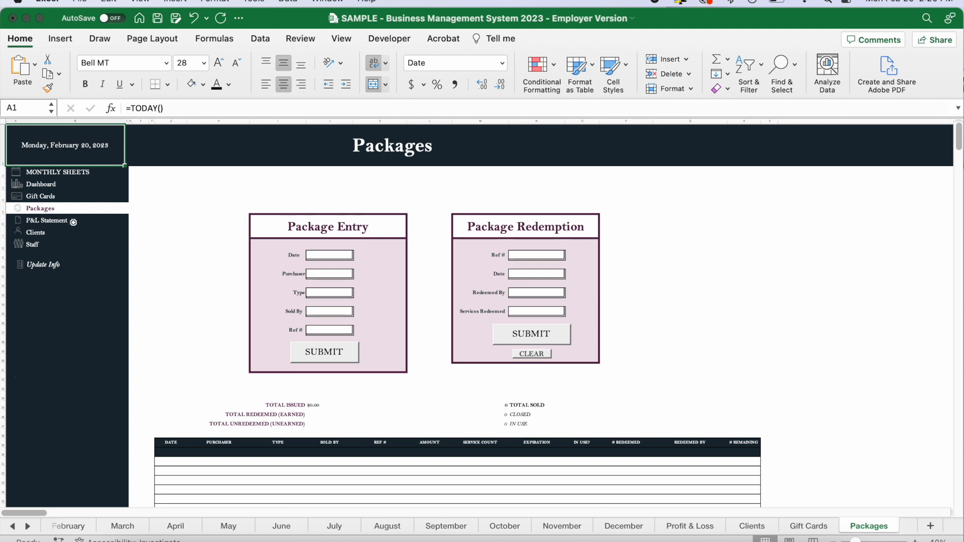
left_click(73, 221)
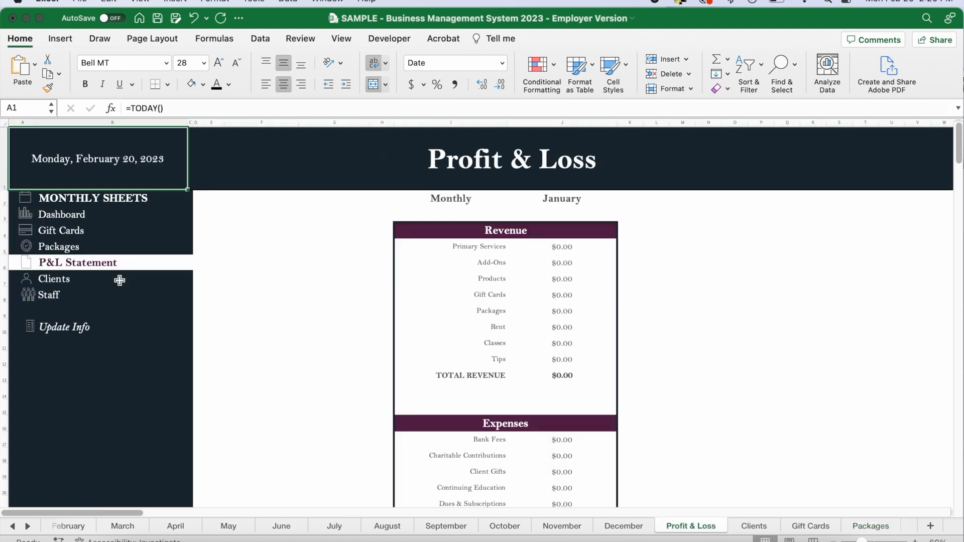
left_click(56, 280)
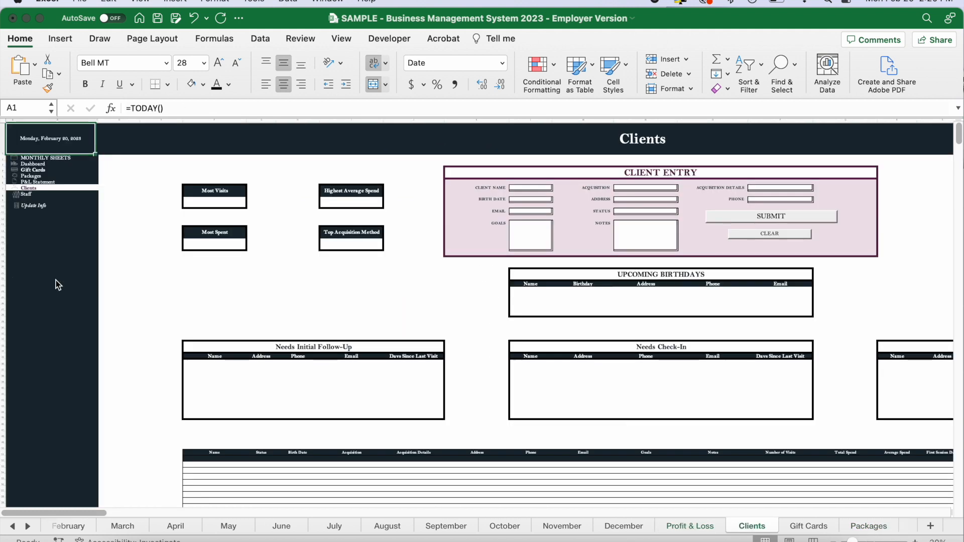
Open the Staff sheet and examine its comparison chart and the individual employee summaries.
left_click(28, 196)
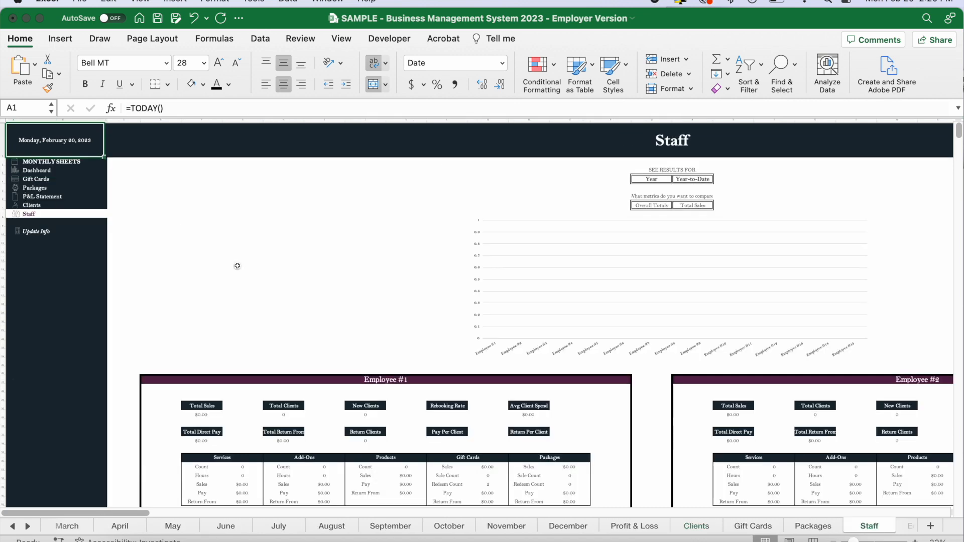
scroll(318, 247, "down", 6)
scroll(318, 247, "right", 5)
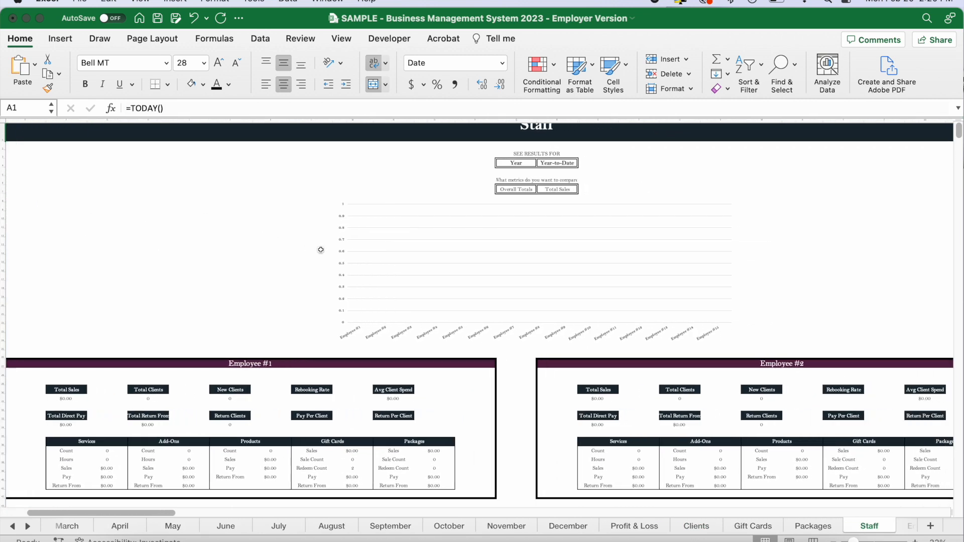
scroll(321, 250, "down", 5)
scroll(320, 249, "up", 10)
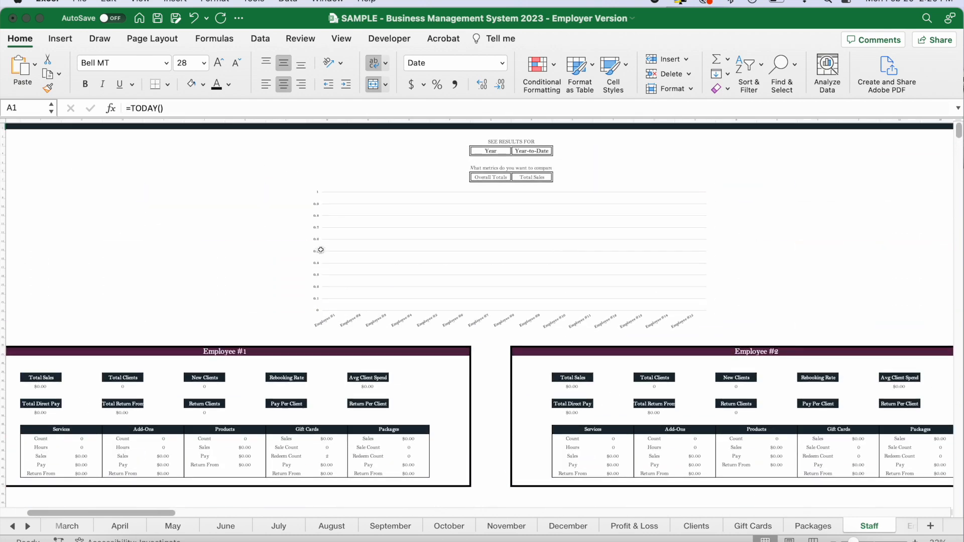
scroll(321, 250, "left", 5)
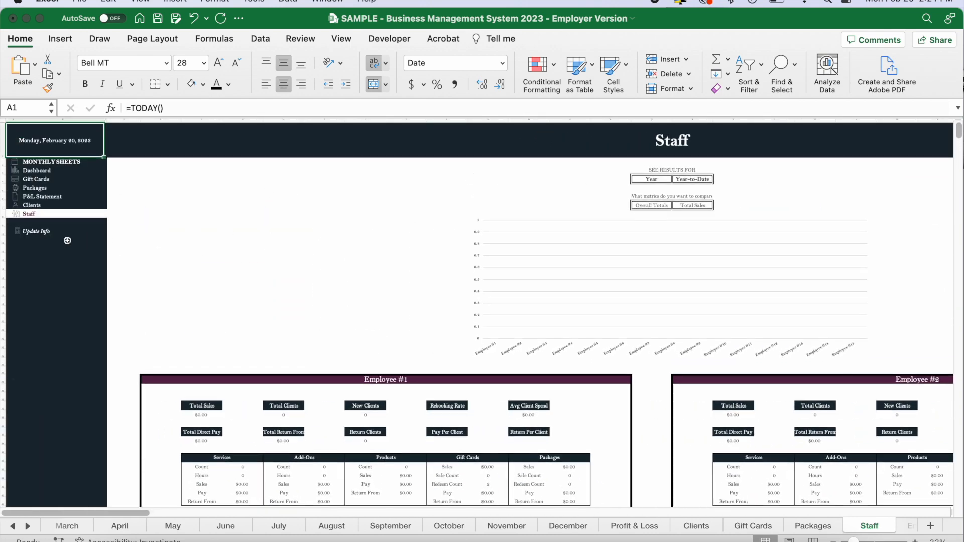
Follow the Update Info link and examine the setup tables for payment types, expiry periods, expense categories, marketing avenues and client follow-up.
left_click(32, 235)
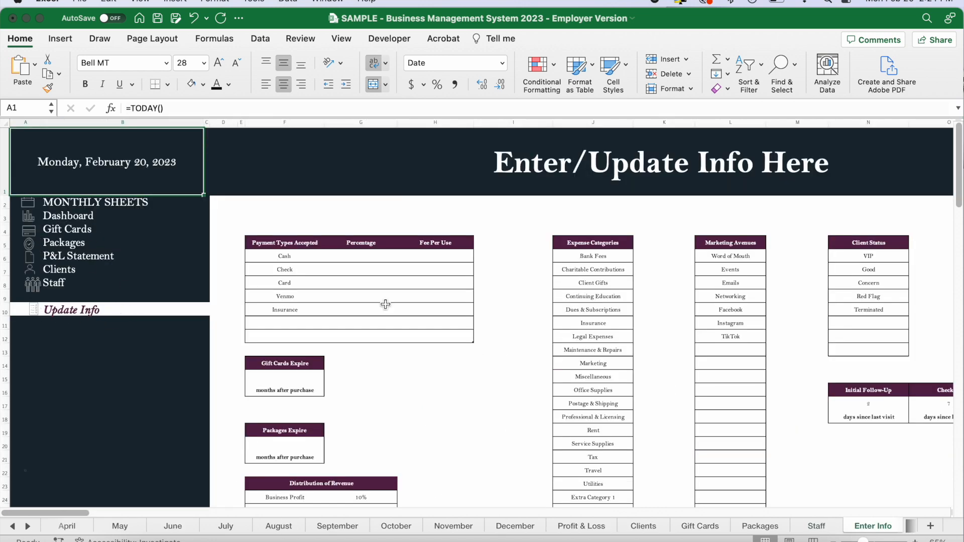
scroll(385, 304, "right", 5)
scroll(385, 304, "down", 2)
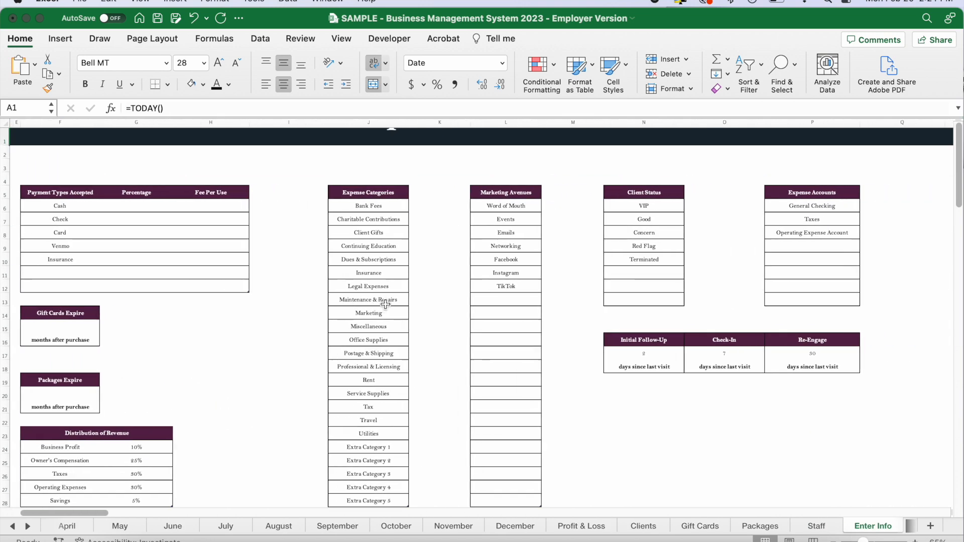
scroll(385, 304, "left", 1)
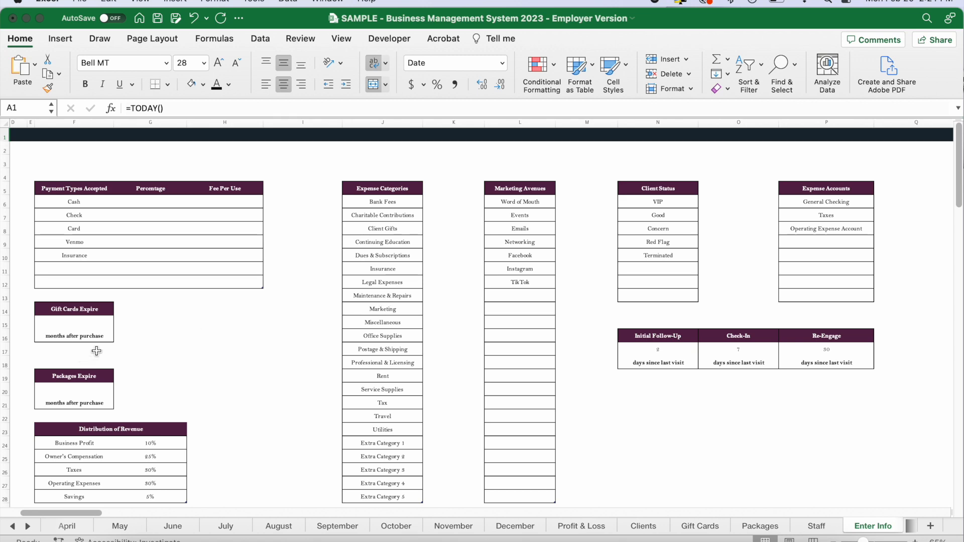
scroll(165, 341, "up", 2)
scroll(225, 335, "left", 3)
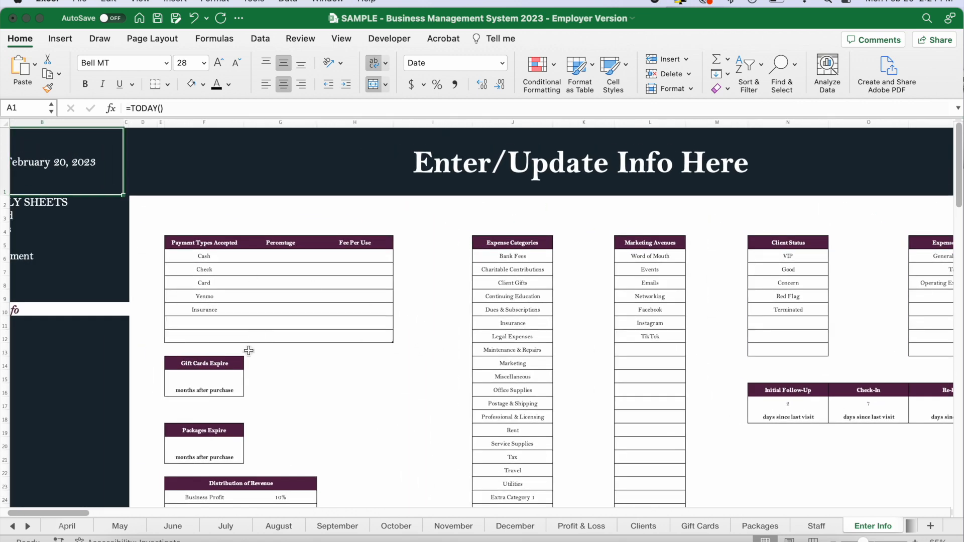
scroll(361, 369, "up", 3)
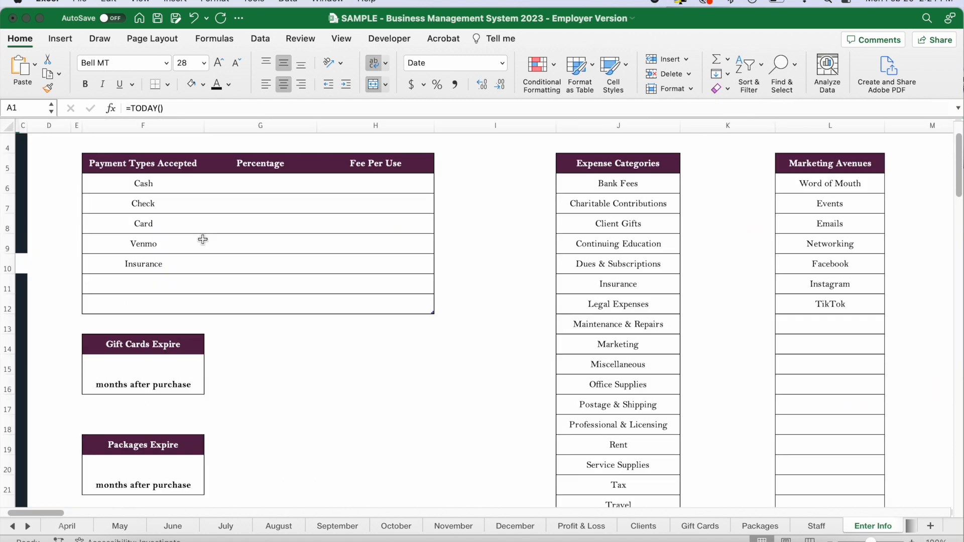
Look over the Payment Types Accepted entries, from Cash down to the two blank rows.
left_click(147, 186)
left_click(146, 284)
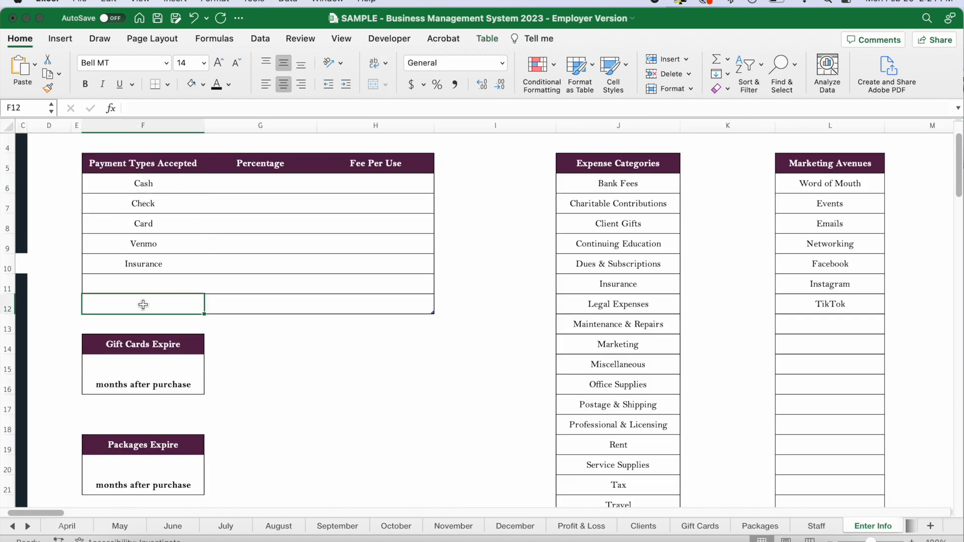
left_click_drag(143, 183, 140, 308)
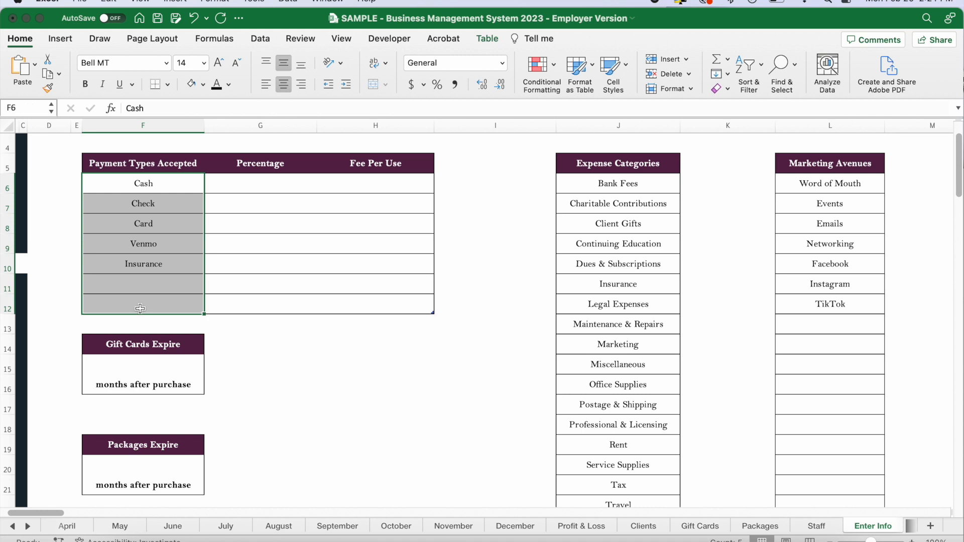
left_click(136, 247)
left_click(127, 263)
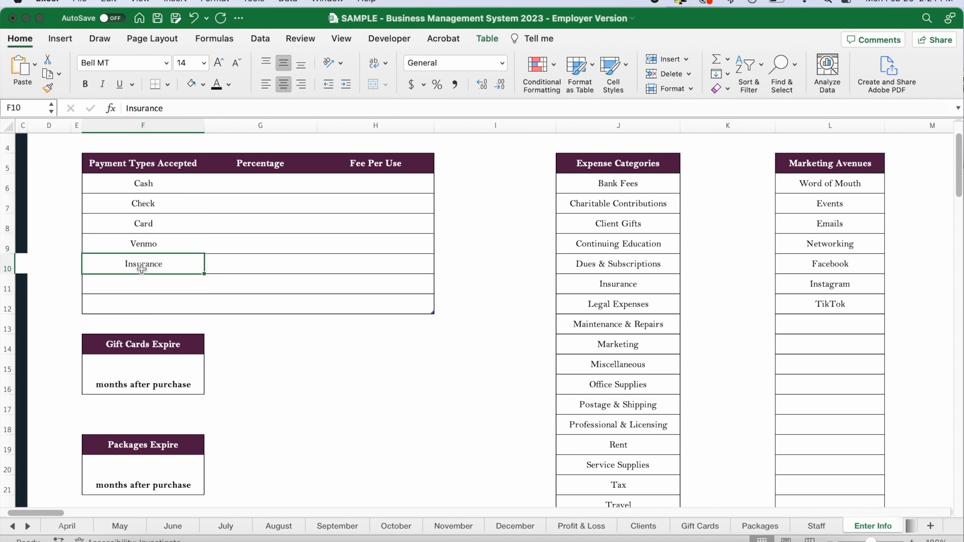
left_click_drag(165, 184, 154, 305)
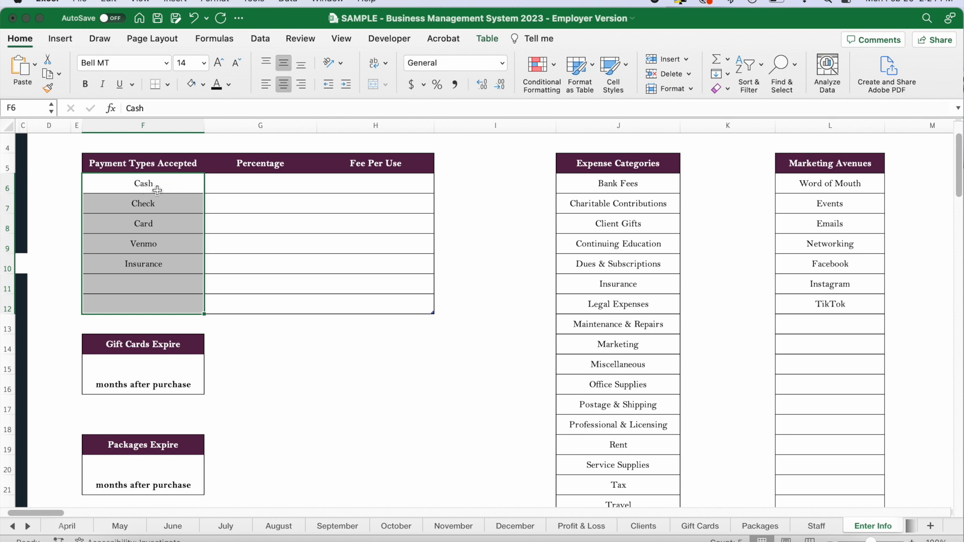
Set the Card payment type's percentage to 2.9% and its fee per use to $0.30.
left_click_drag(239, 190, 244, 287)
mouse_move(232, 231)
left_mouse_down()
mouse_move(232, 244)
mouse_move(229, 225)
left_mouse_up()
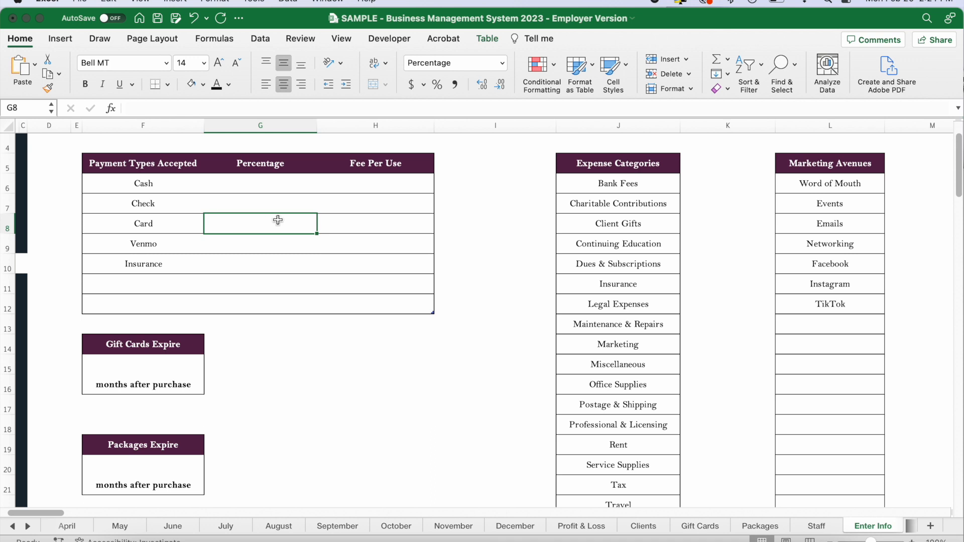
left_click(372, 224)
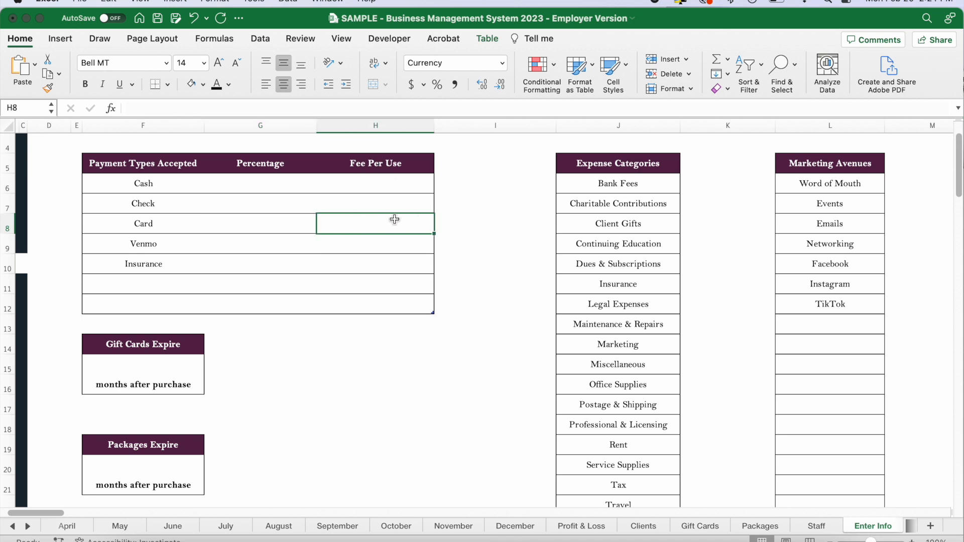
left_click(278, 223)
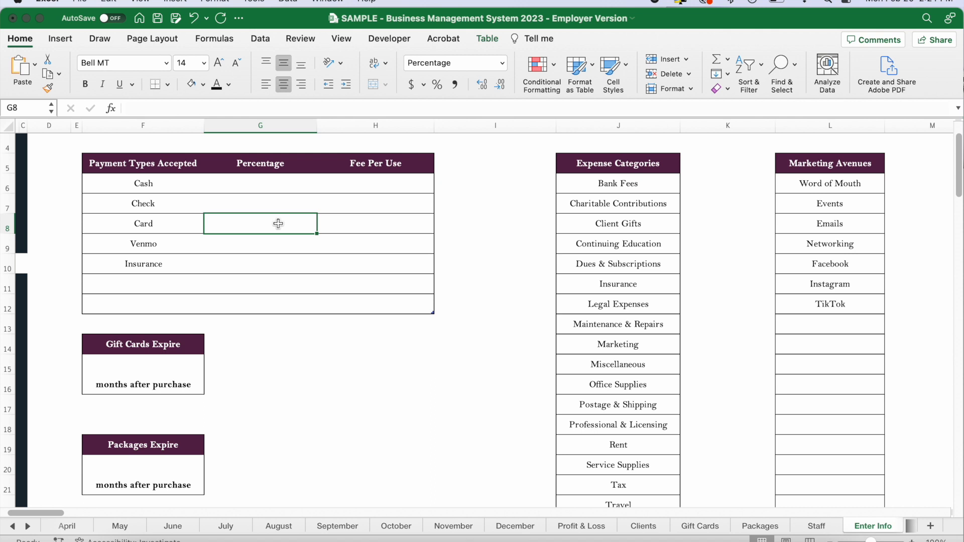
type("2.9")
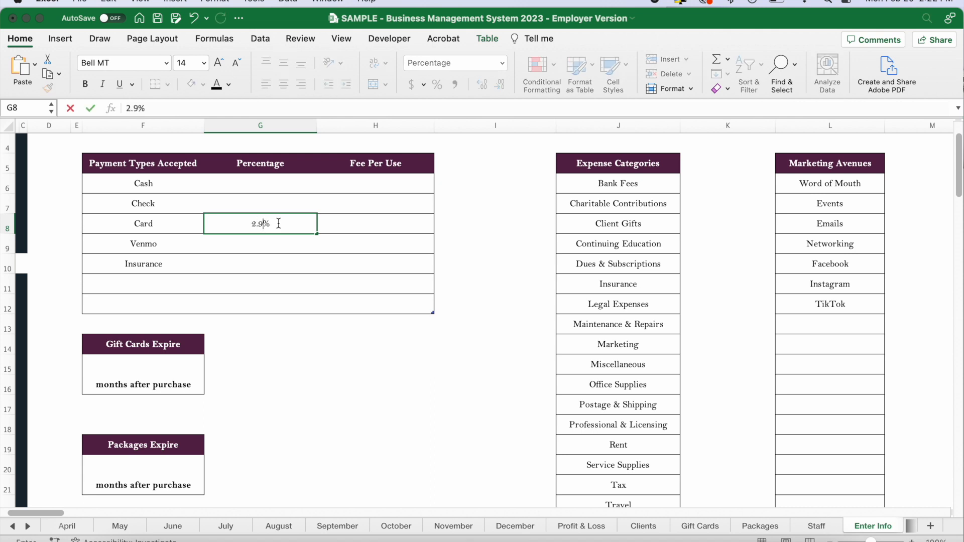
key("Tab")
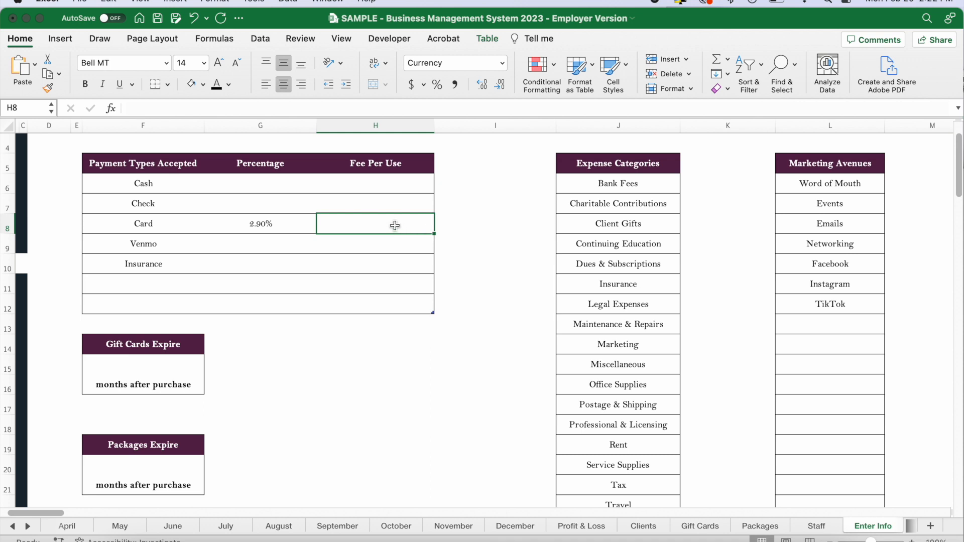
type(".30")
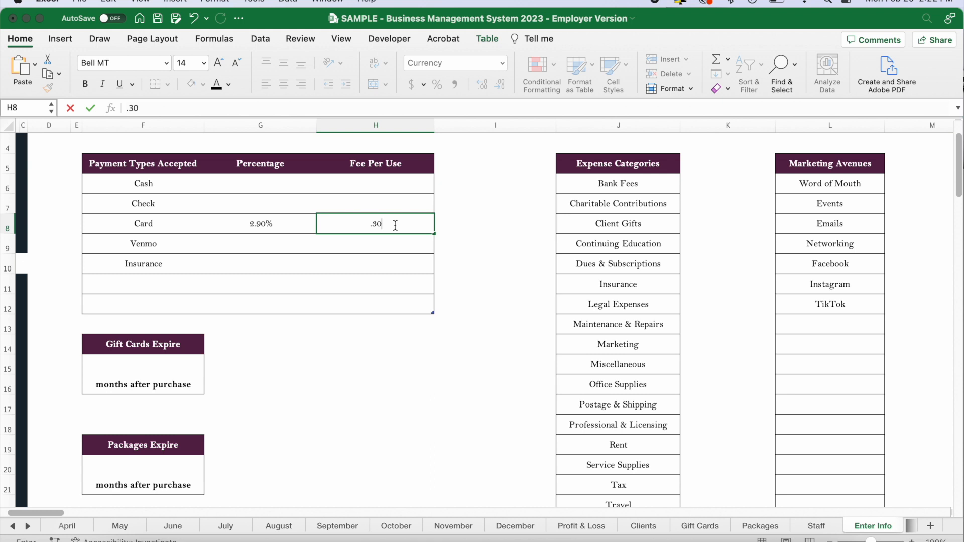
key("Tab")
left_click_drag(190, 221, 325, 222)
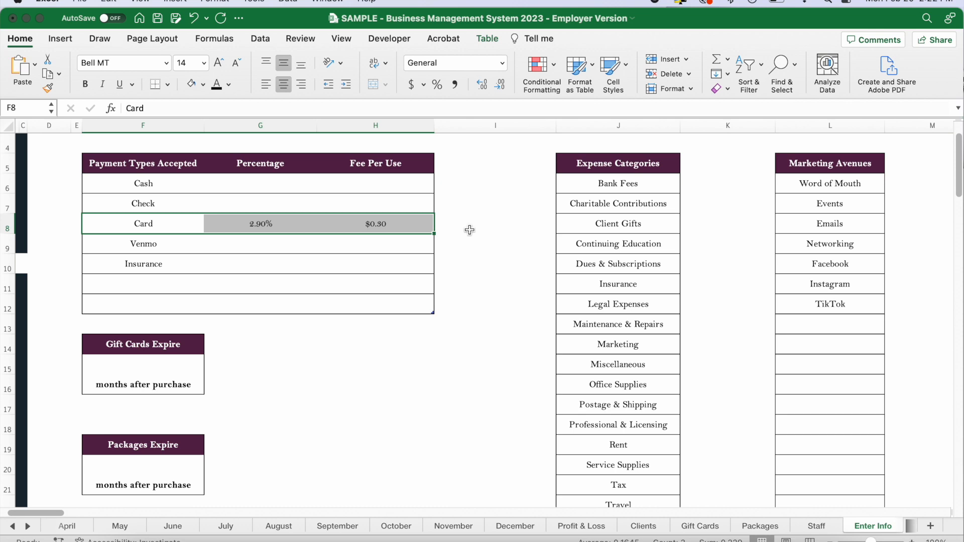
left_click(477, 363)
Set gift cards to expire 24 months after purchase.
scroll(319, 381, "down", 3)
left_click(158, 301)
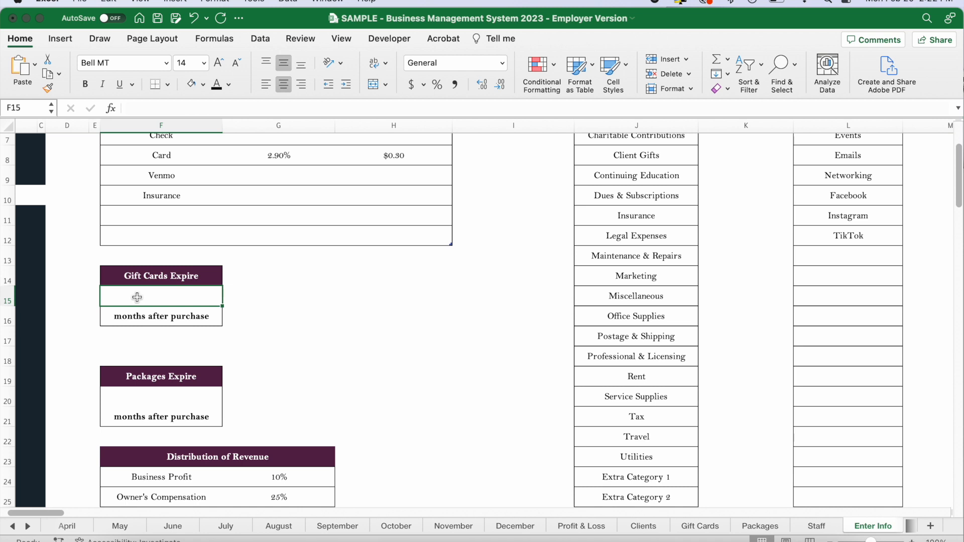
type("24")
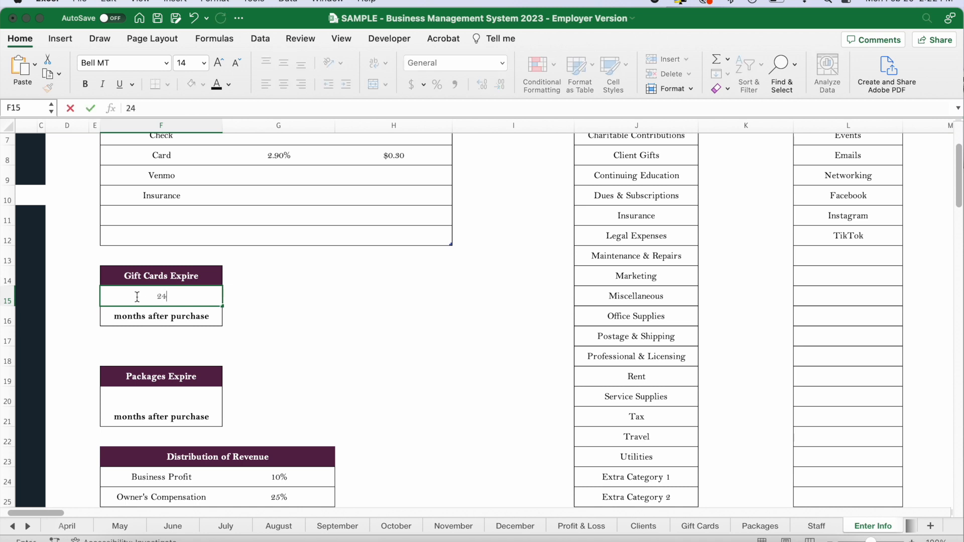
left_click(260, 321)
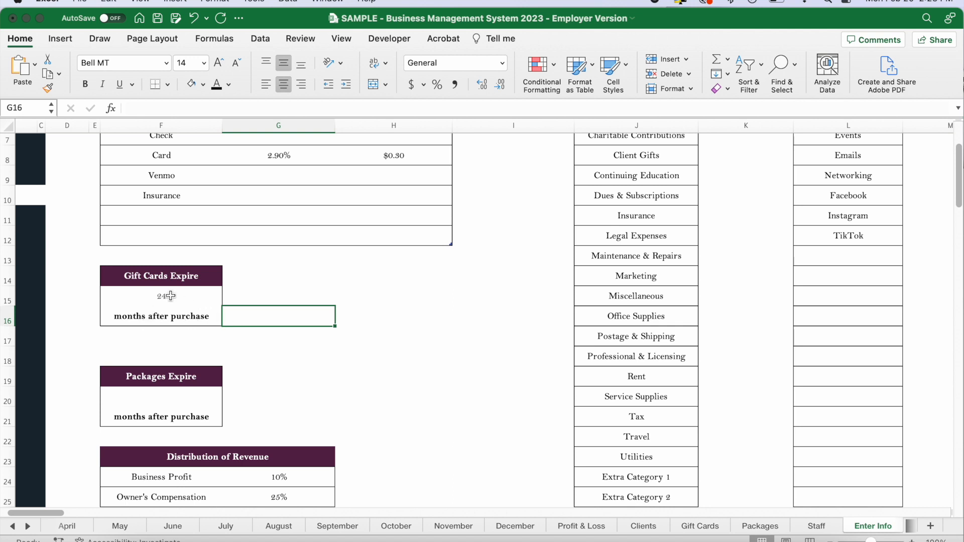
Set packages to expire 12 months after purchase.
scroll(254, 329, "down", 2)
left_click(186, 367)
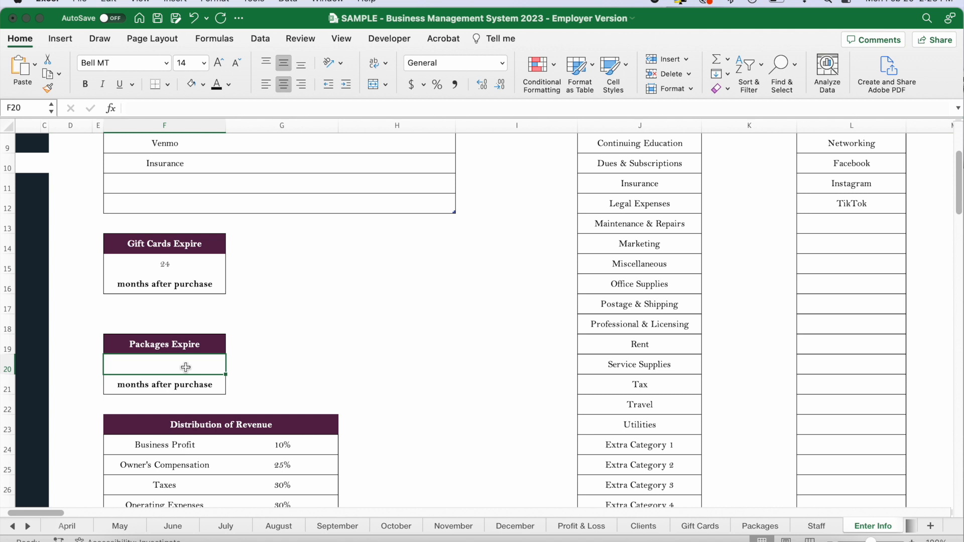
type("12")
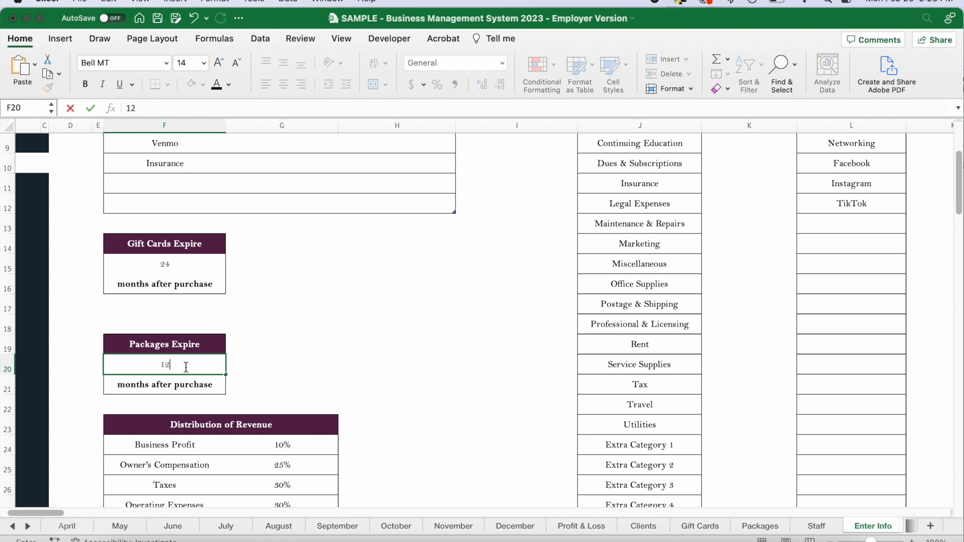
key("Return")
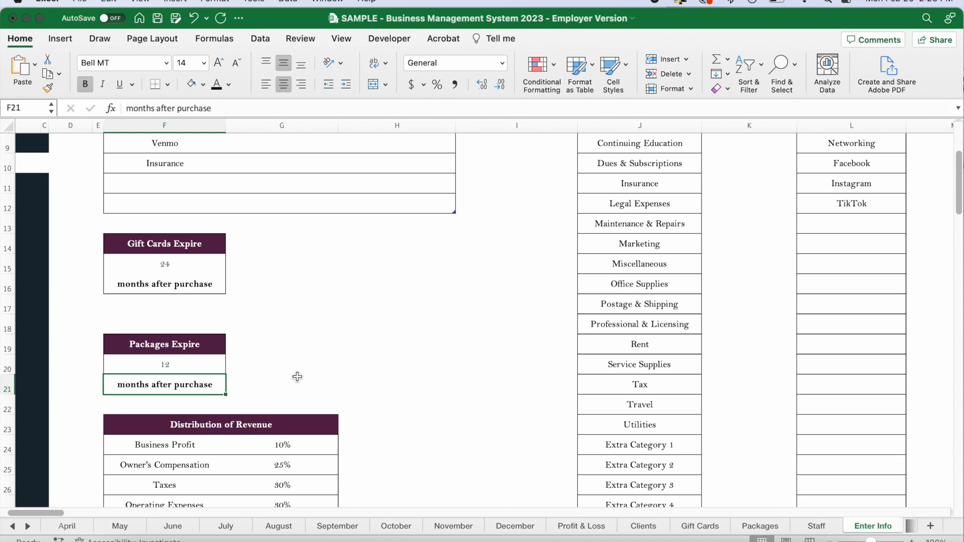
left_click(326, 384)
scroll(396, 394, "down", 5)
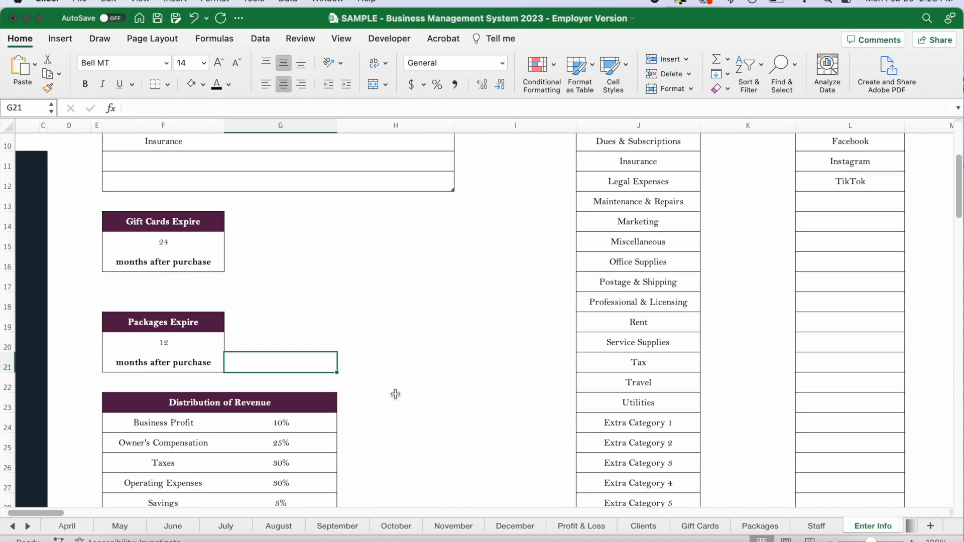
Examine the Distribution of Revenue table and its percentage for each category, from Business Profit down to Savings.
left_click_drag(170, 347, 282, 416)
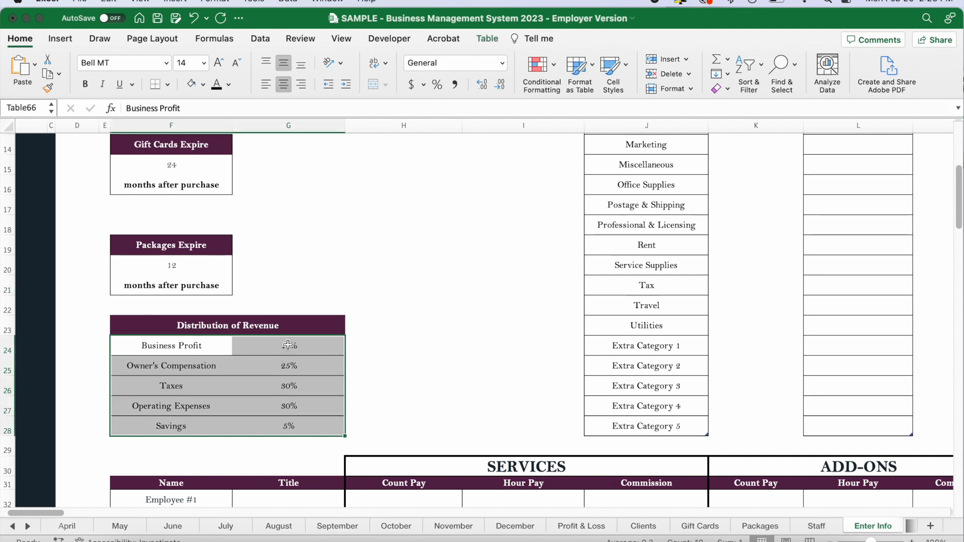
left_click_drag(289, 346, 292, 427)
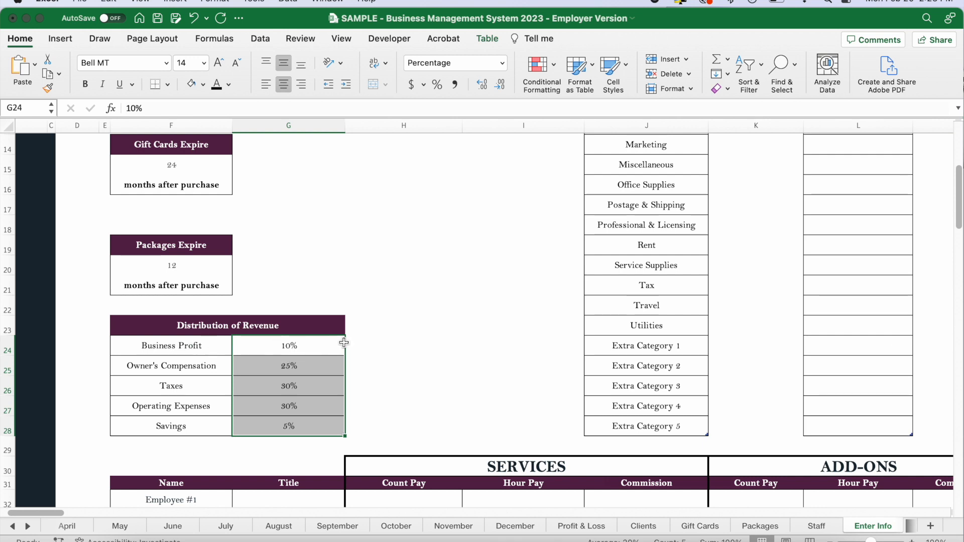
left_click(365, 365)
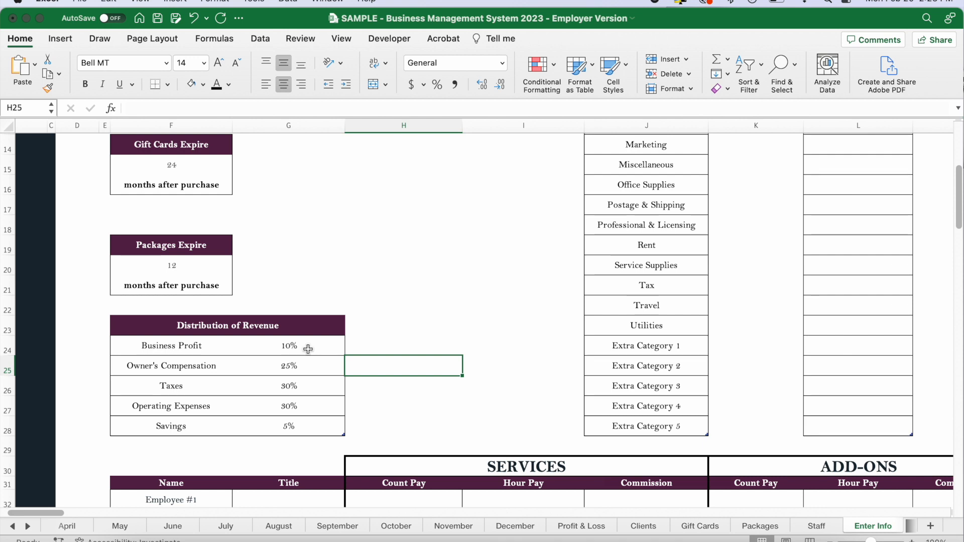
left_click(311, 370)
left_click(322, 346)
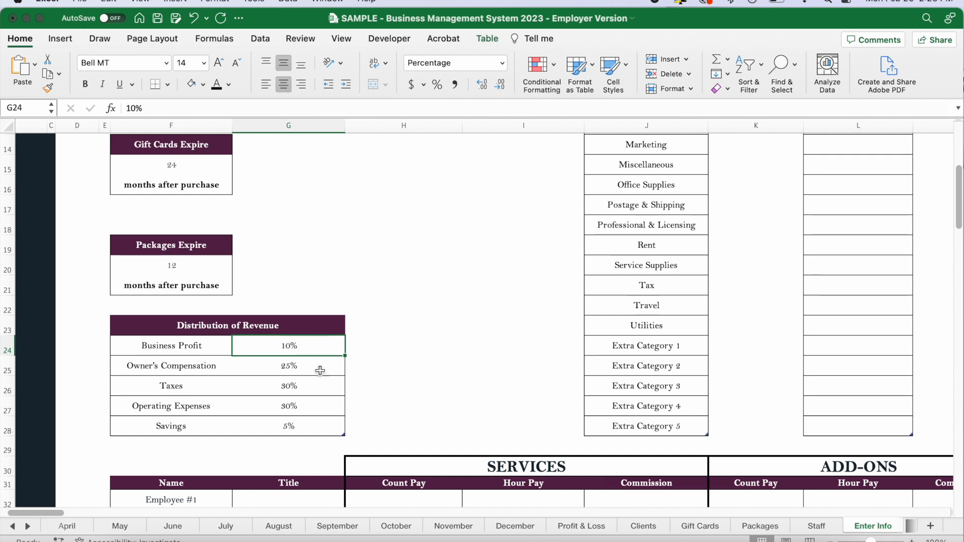
left_click(312, 392)
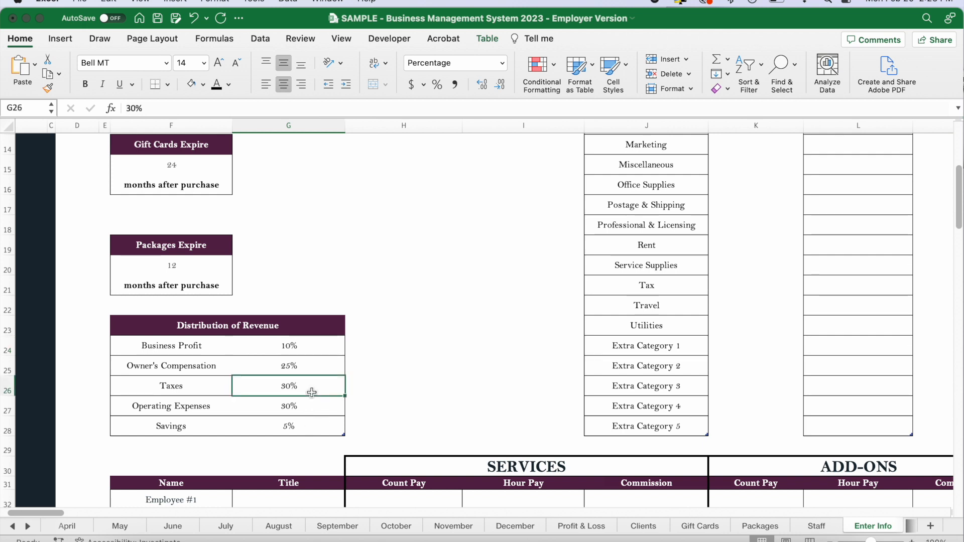
left_click(311, 409)
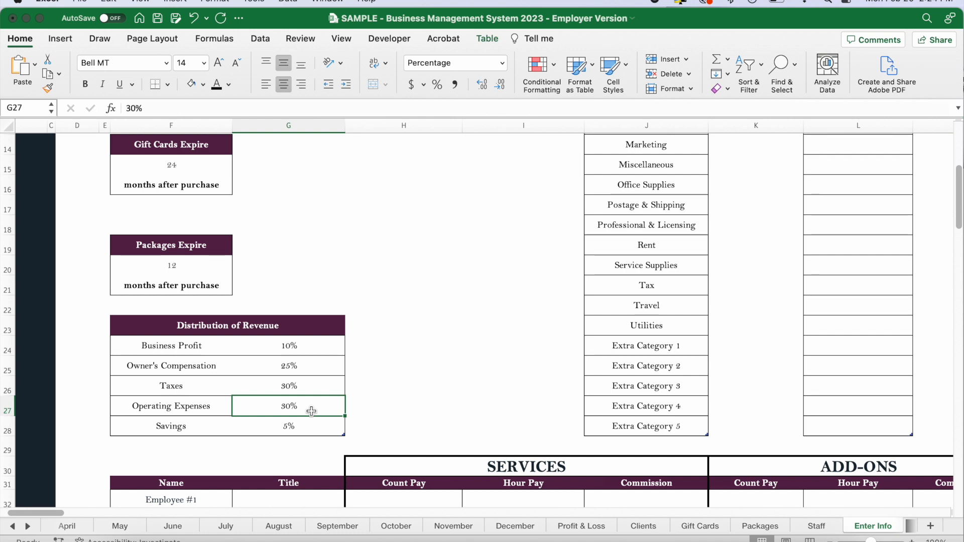
left_click(311, 430)
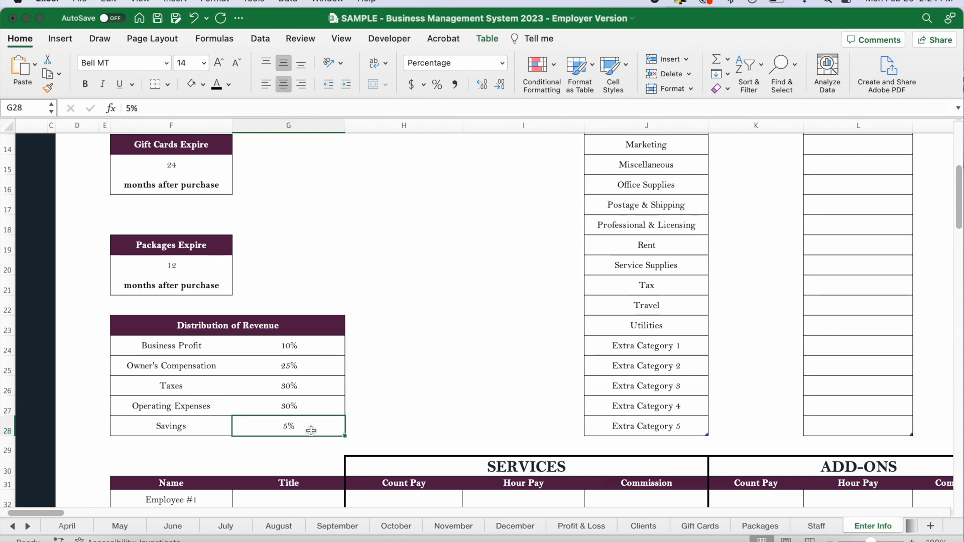
Look over the Expense Categories list, from Bank Fees down to the five extra category placeholders.
scroll(311, 430, "up", 10)
scroll(311, 430, "right", 5)
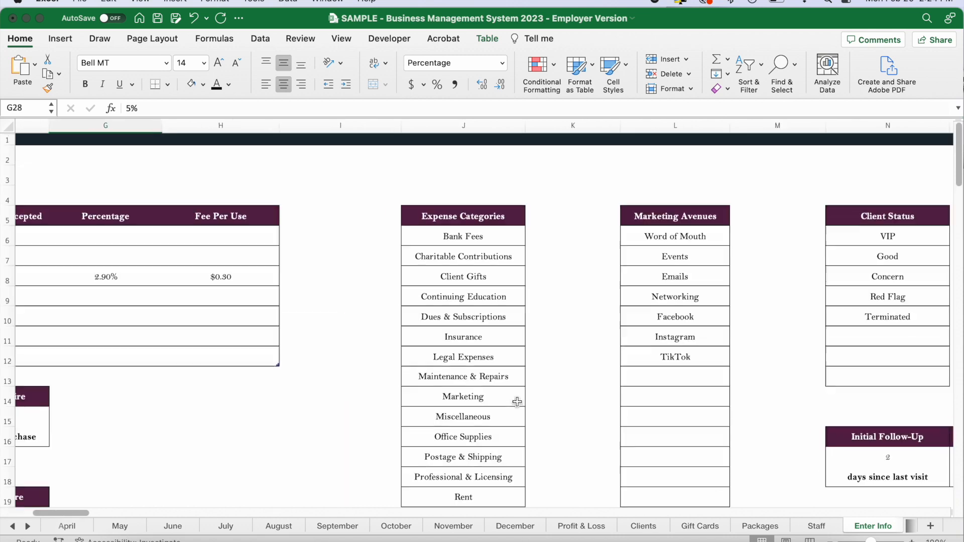
left_click_drag(400, 203, 381, 455)
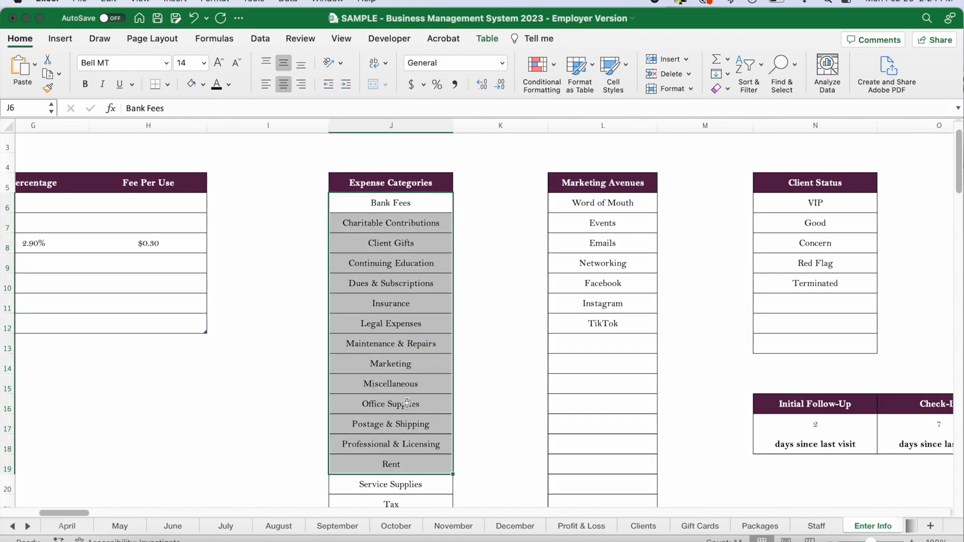
left_click(469, 403)
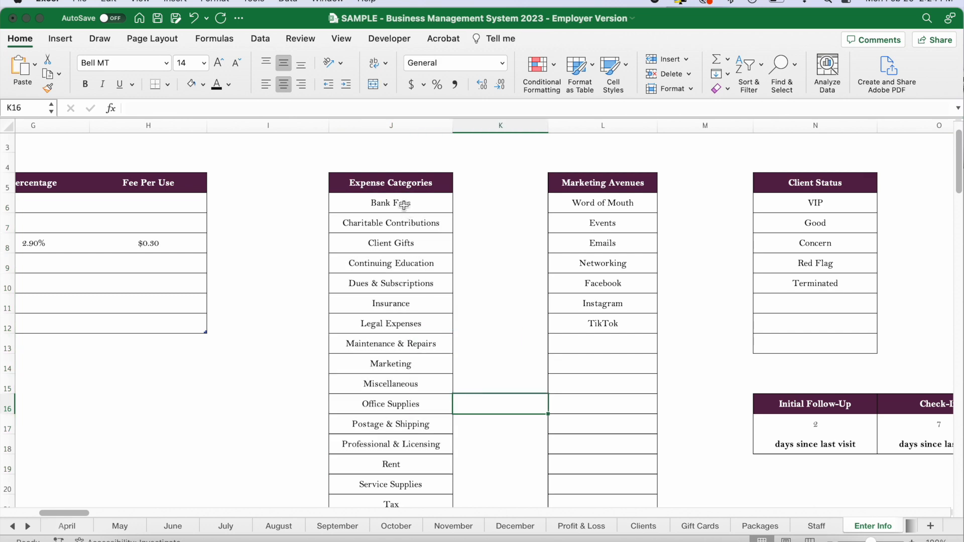
scroll(403, 205, "down", 5)
scroll(403, 205, "right", 2)
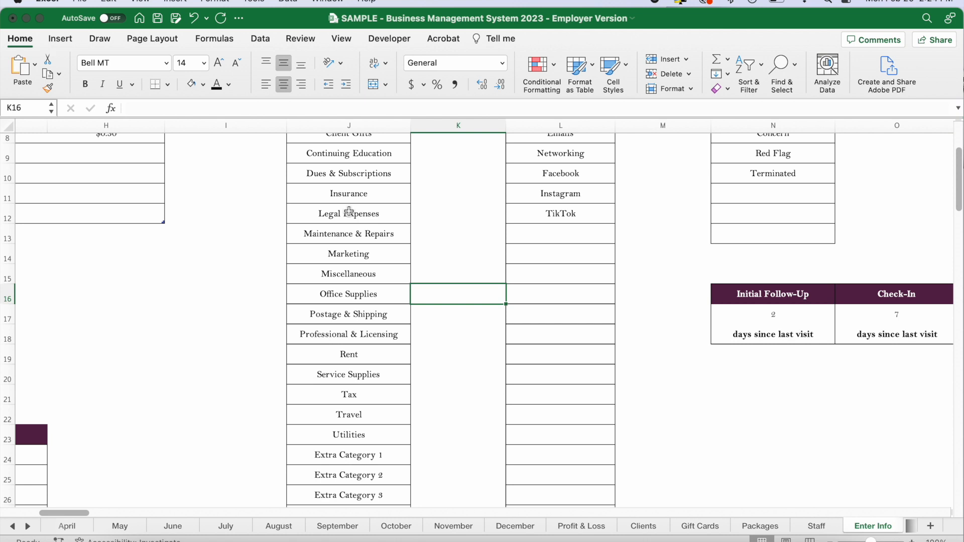
scroll(346, 422, "down", 4)
scroll(346, 422, "right", 1)
left_click_drag(337, 387, 343, 460)
left_click(430, 346)
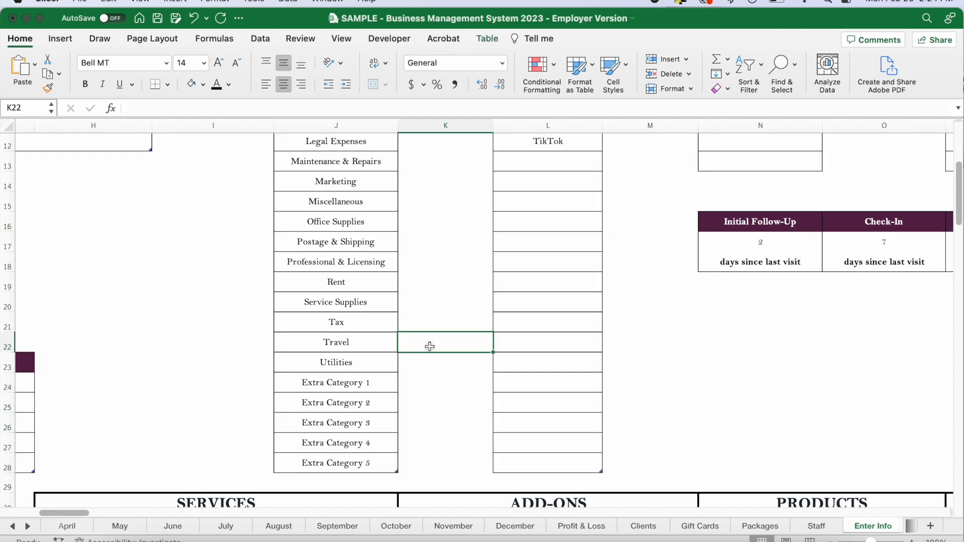
Review the Marketing Avenues list, from Word of Mouth through TikTok and the blank rows below.
scroll(429, 346, "up", 9)
scroll(430, 346, "right", 2)
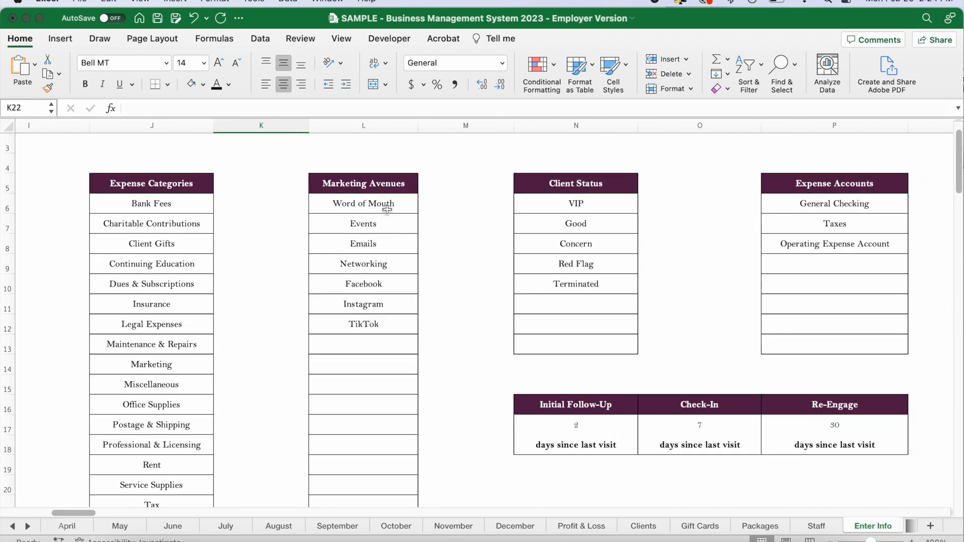
left_click_drag(387, 208, 372, 447)
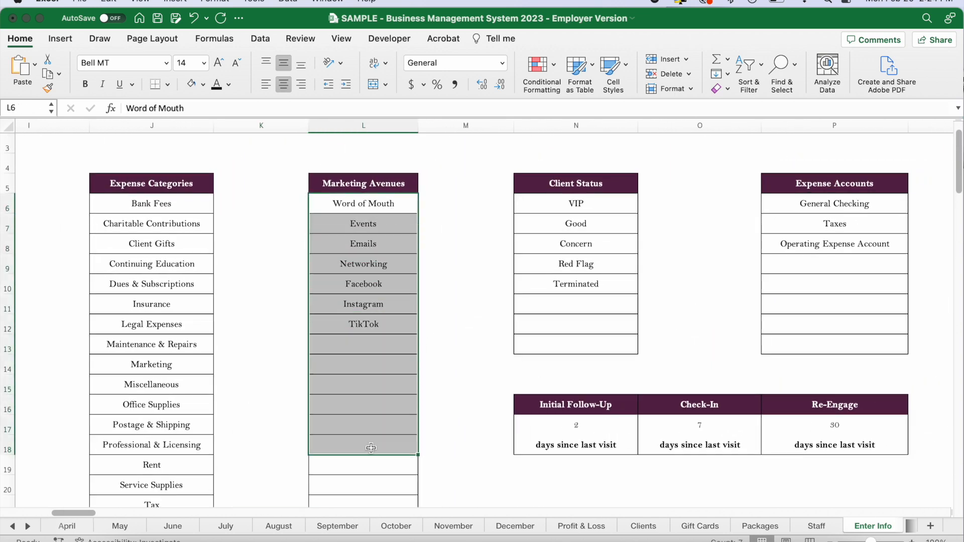
left_click(461, 304)
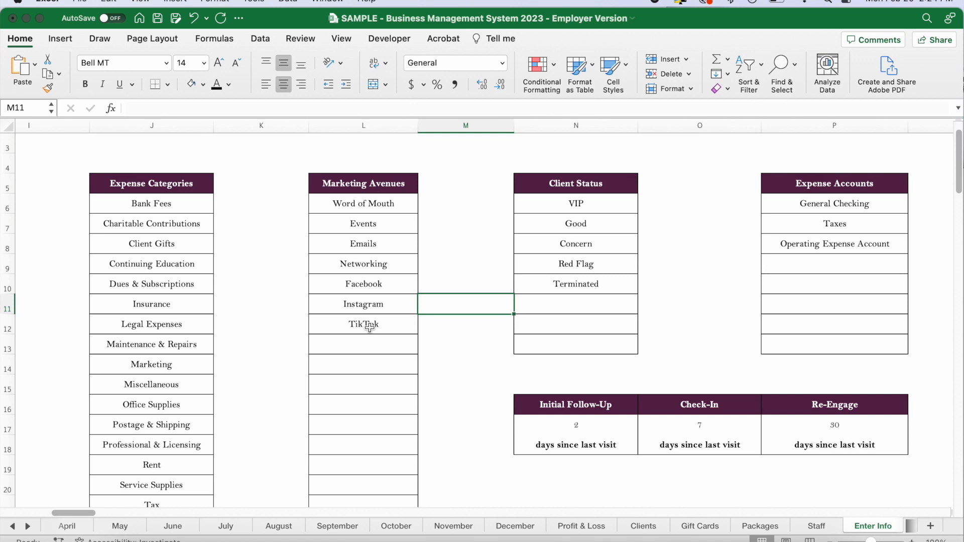
scroll(369, 328, "down", 10)
left_click_drag(361, 446, 361, 167)
left_click(424, 182)
Examine the Client Status list, including the VIP and Red Flag entries and the blank rows under Terminated.
scroll(424, 182, "up", 9)
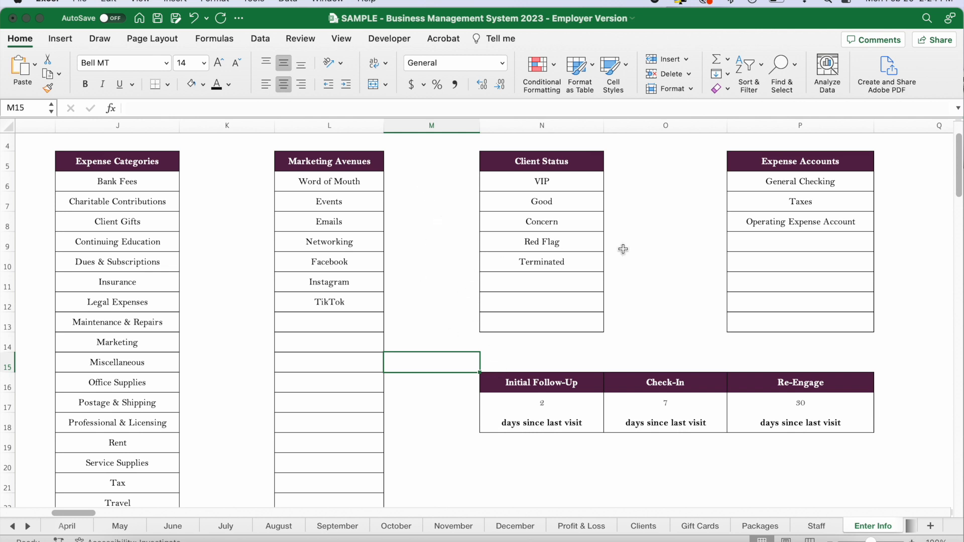
left_click_drag(559, 182, 562, 321)
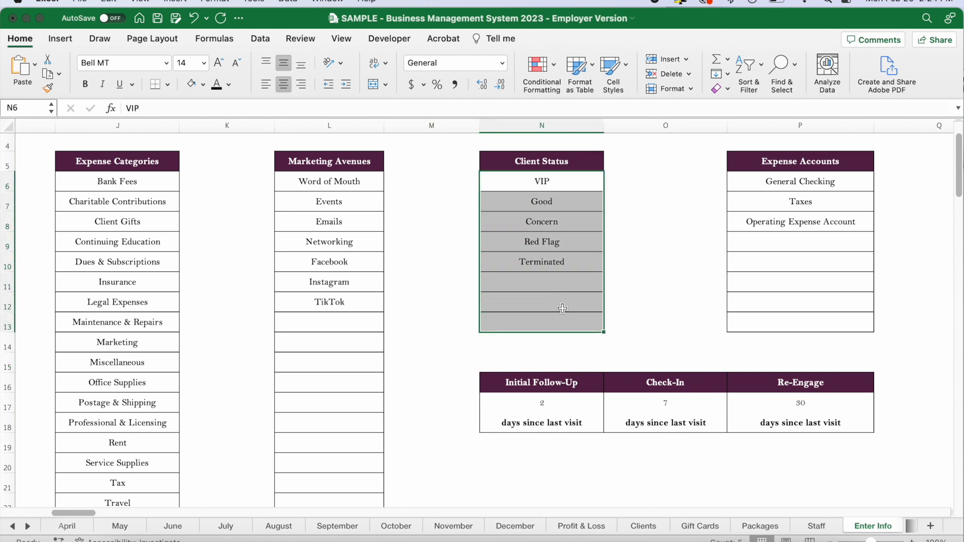
left_click(578, 186)
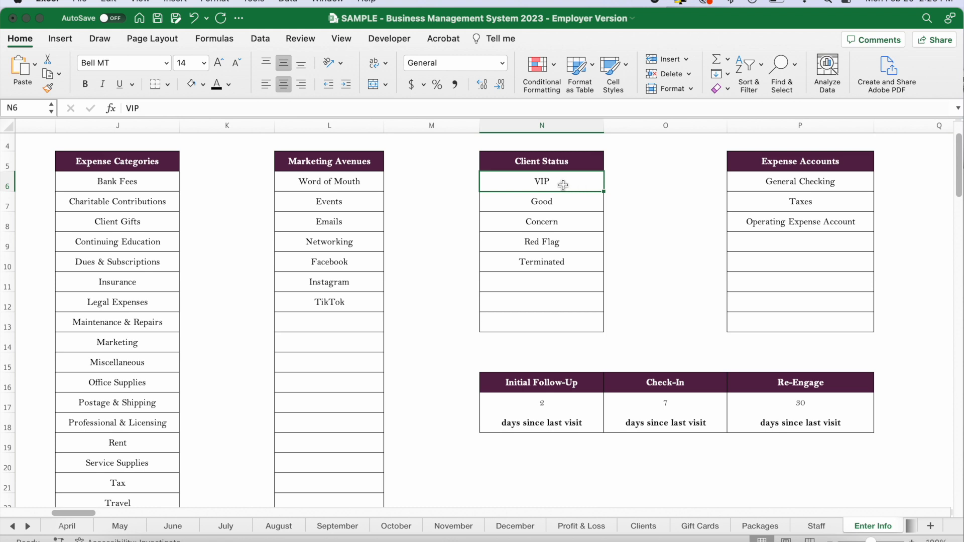
left_click(586, 242)
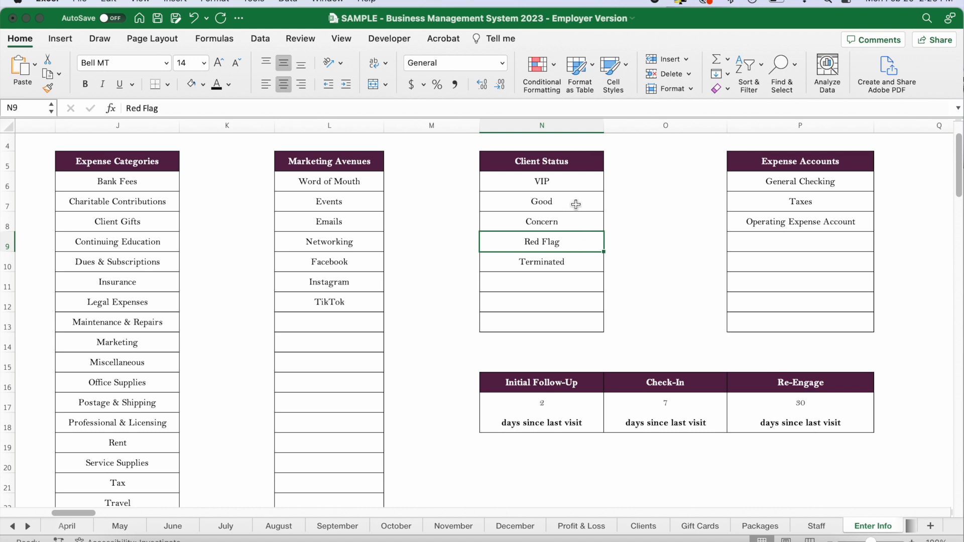
left_click_drag(570, 186, 566, 323)
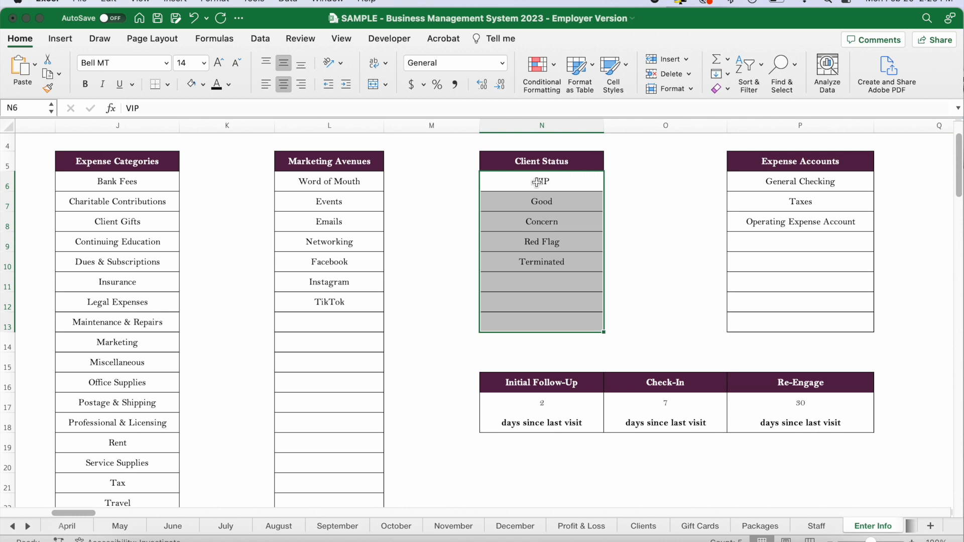
left_click(564, 246)
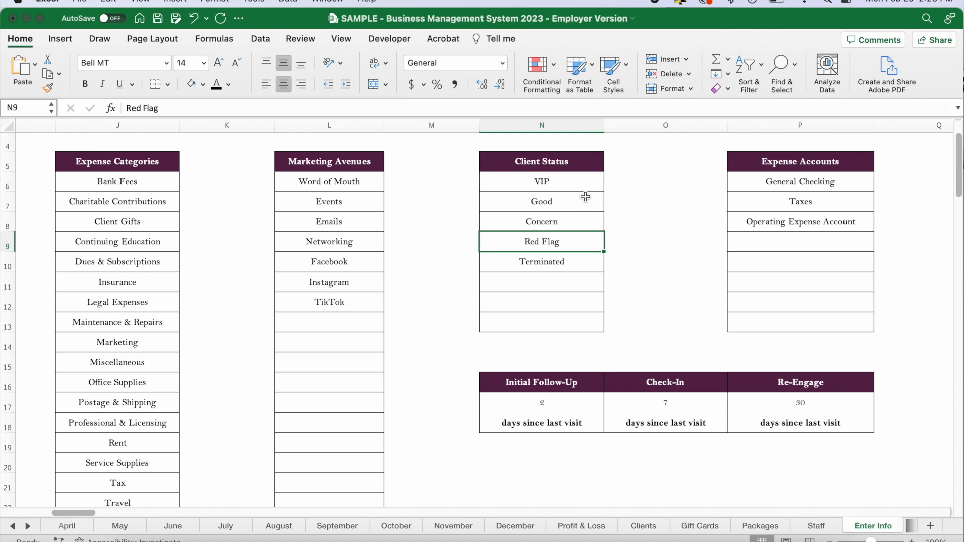
left_click_drag(571, 185, 564, 322)
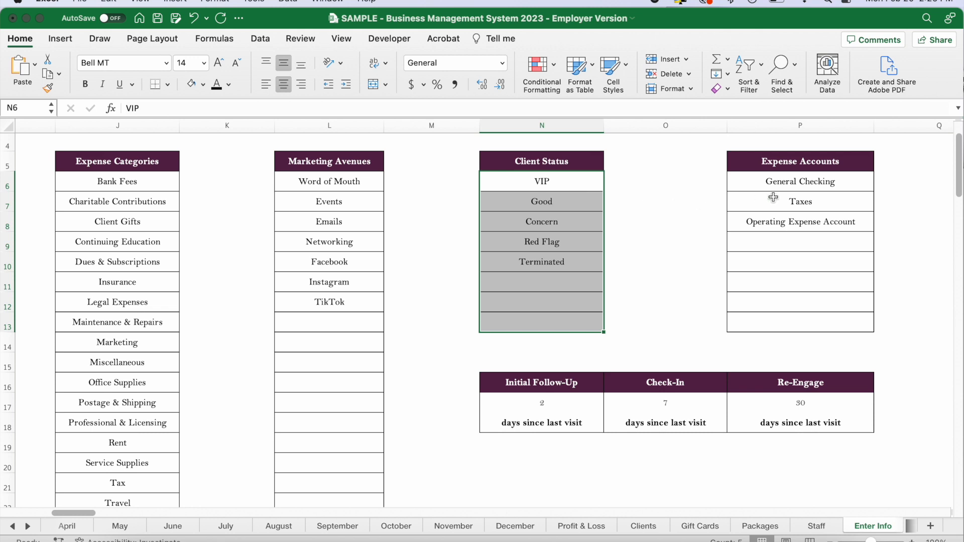
Check the Expense Accounts entries General Checking, Taxes and Operating Expense Account, plus the blank rows beneath them.
left_click_drag(854, 182, 849, 300)
left_click(813, 184)
left_click(814, 201)
left_click(813, 220)
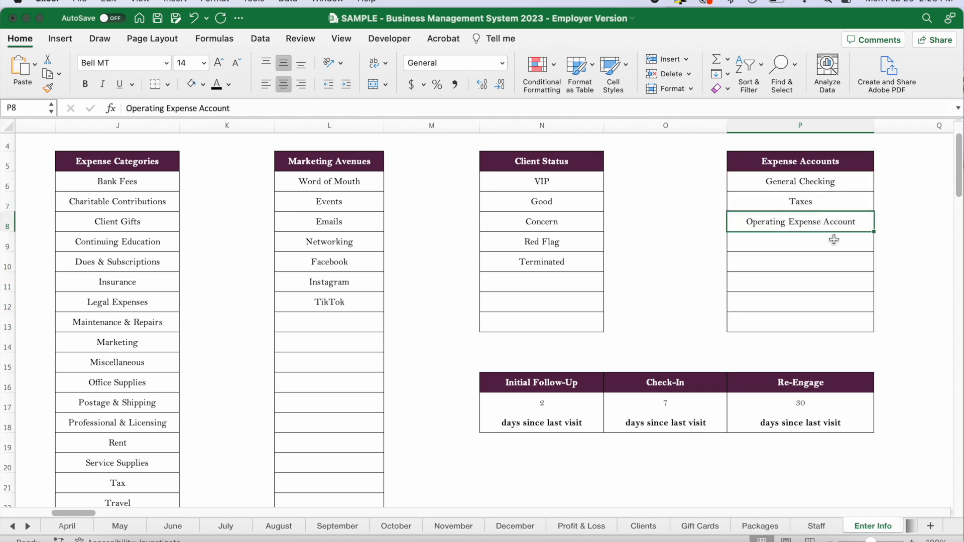
left_click_drag(835, 239, 831, 324)
left_click(819, 241)
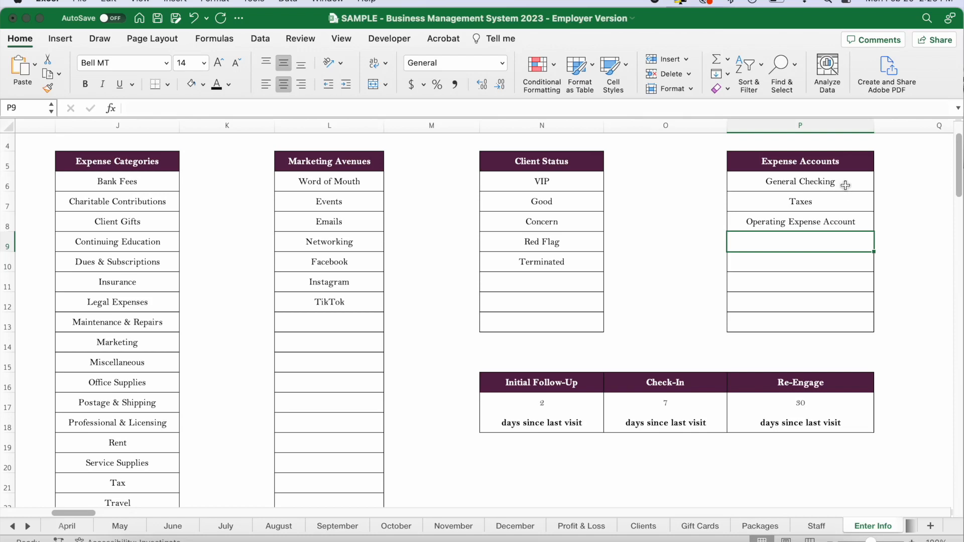
Review the days-since-last-visit settings for Initial Follow-Up, Check-In and Re-Engage.
scroll(673, 286, "down", 3)
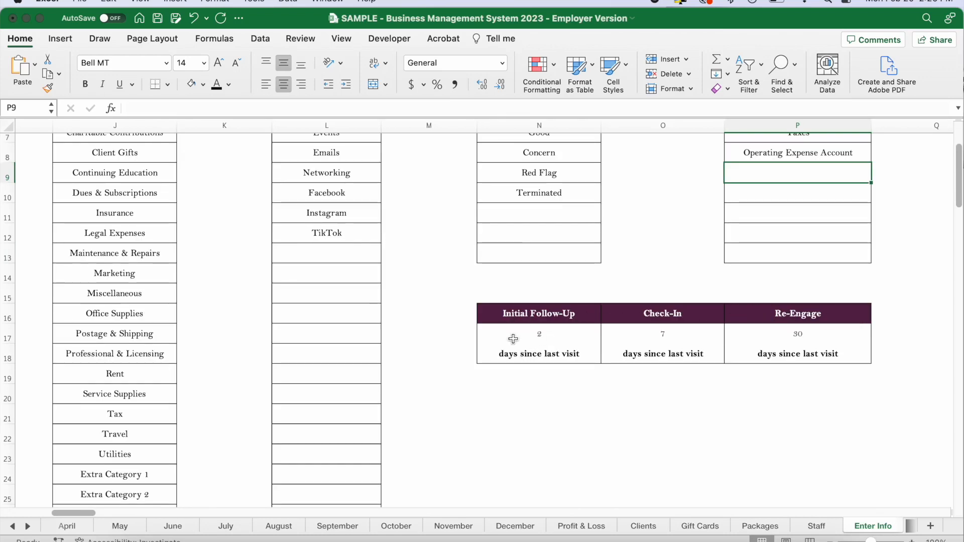
left_click(532, 335)
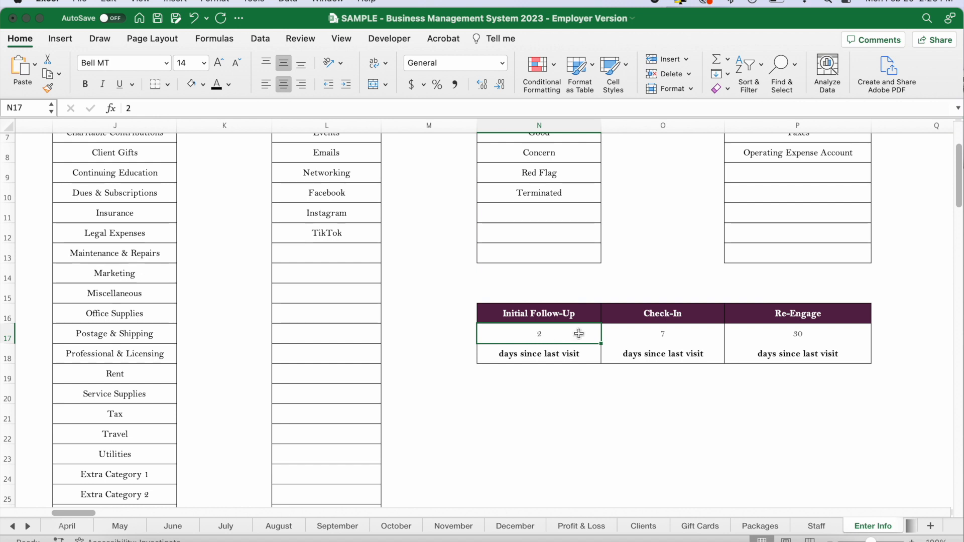
left_click(684, 333)
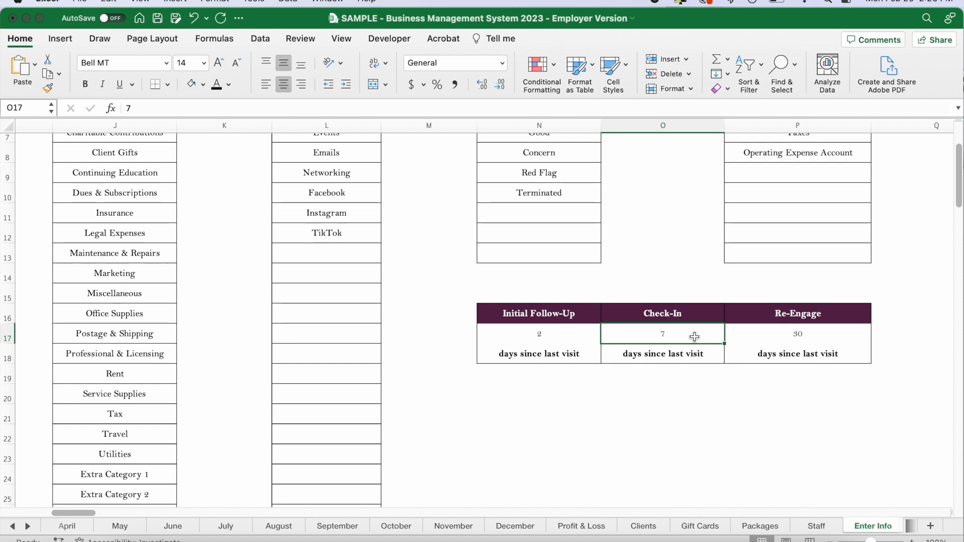
left_click(802, 337)
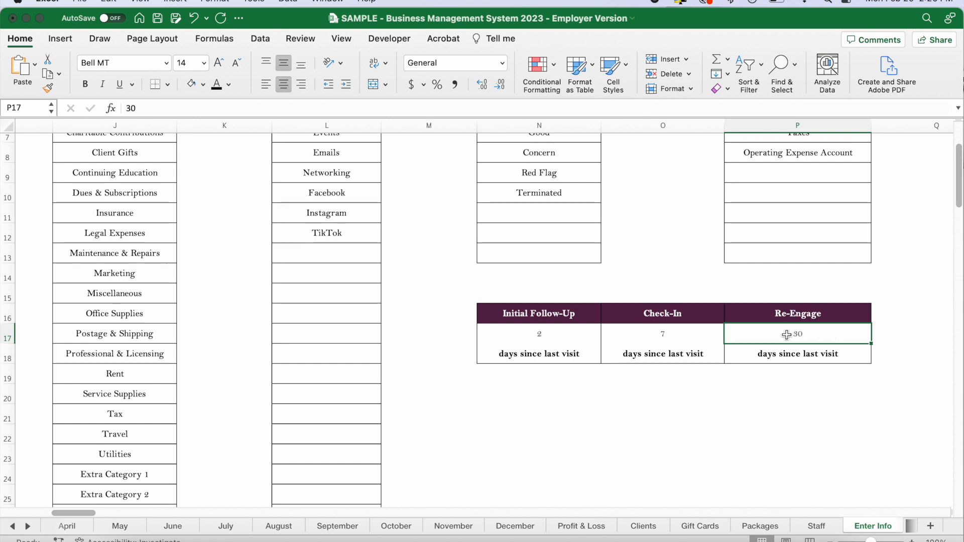
Examine the employee pay table and its Name column, from Employee #1 through Employee #15.
scroll(829, 401, "down", 3)
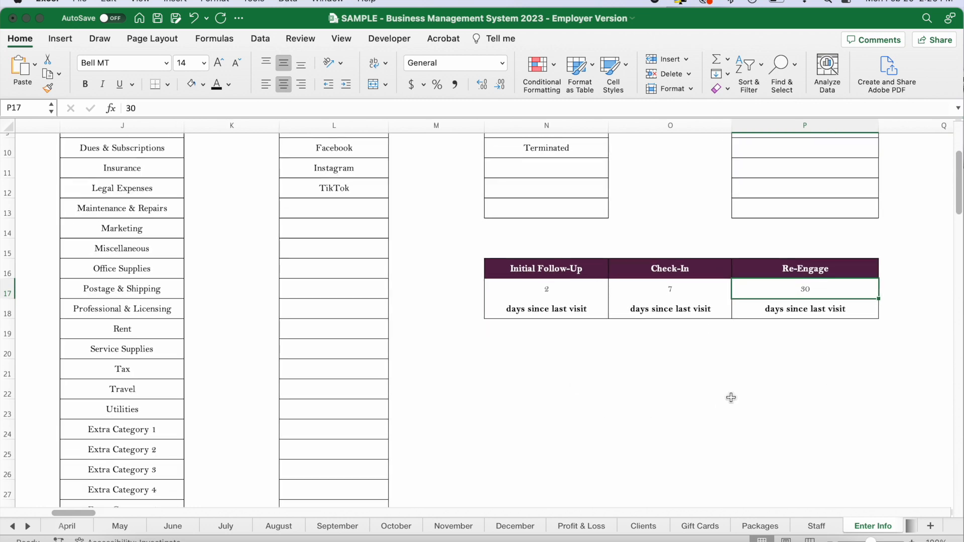
scroll(731, 398, "down", 10)
scroll(730, 398, "left", 3)
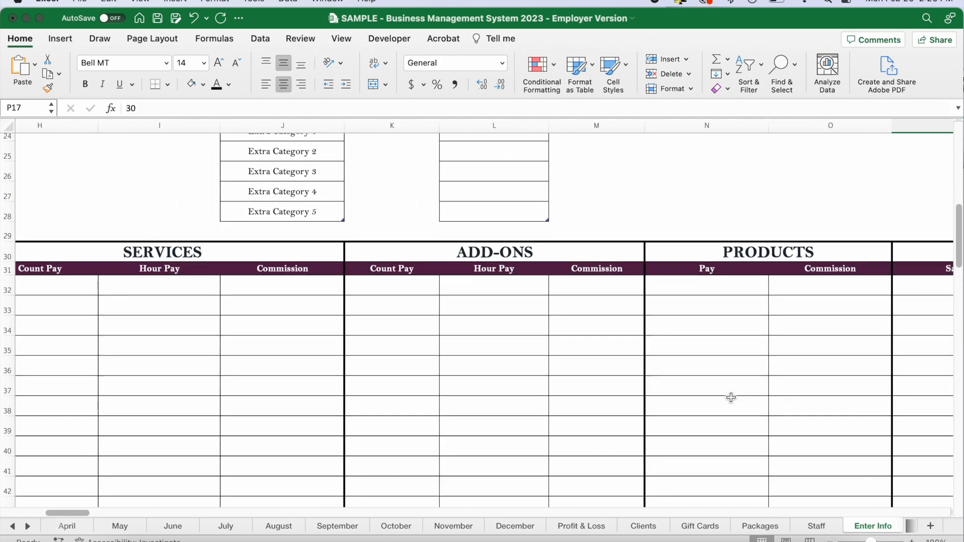
scroll(731, 397, "down", 5)
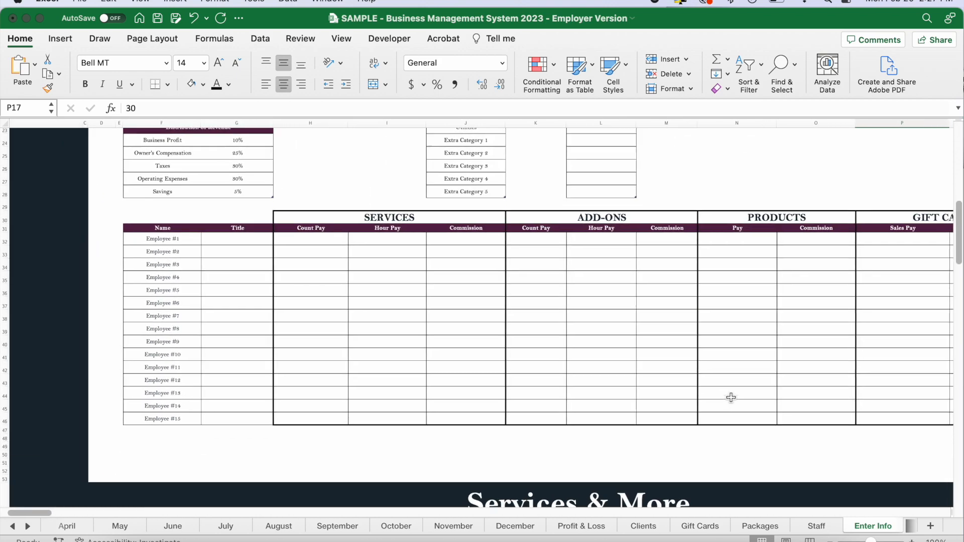
scroll(242, 239, "left", 3)
scroll(244, 265, "right", 2)
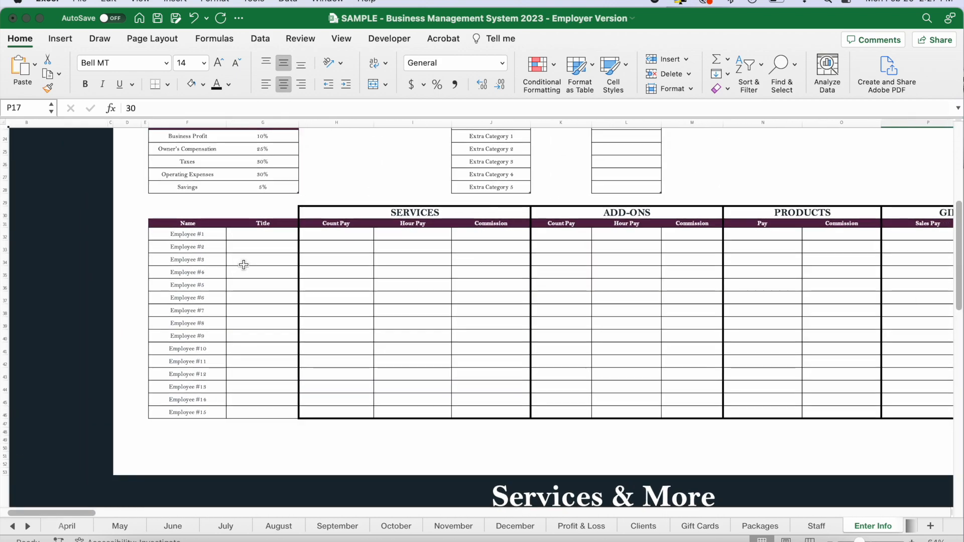
scroll(244, 265, "right", 1)
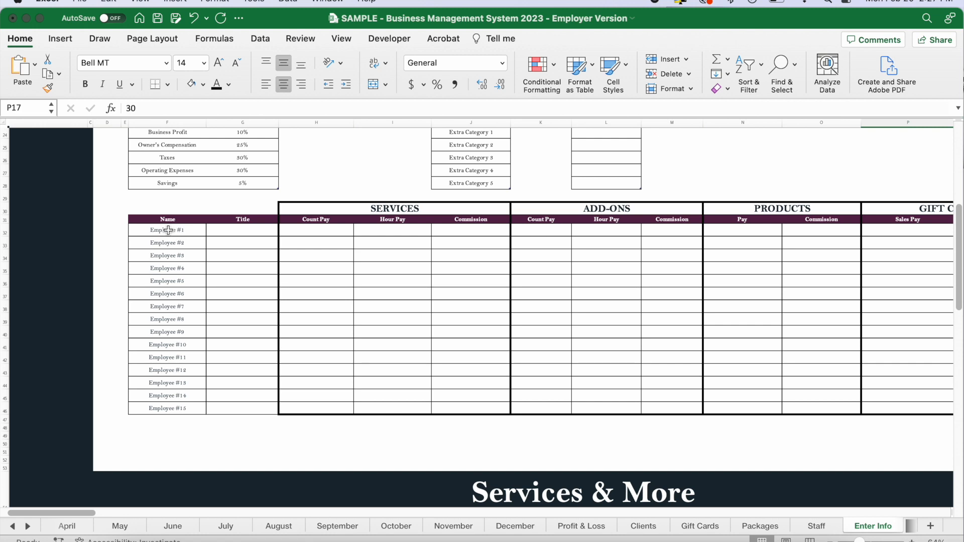
scroll(168, 230, "up", 5)
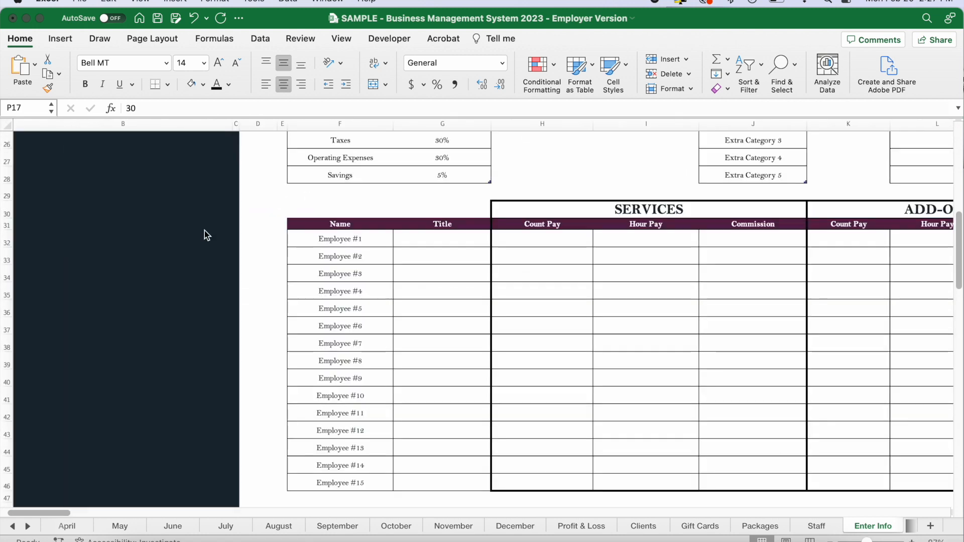
scroll(258, 266, "down", 3)
scroll(258, 267, "right", 5)
left_click_drag(186, 195, 201, 432)
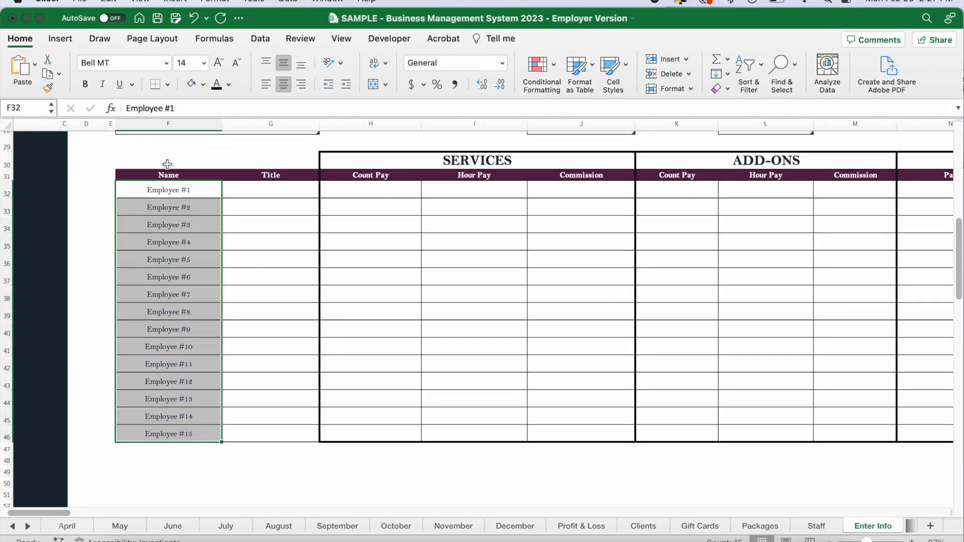
Review the employee Name column down to Employee #15 and the blank Title column beside it.
left_click_drag(179, 312, 178, 429)
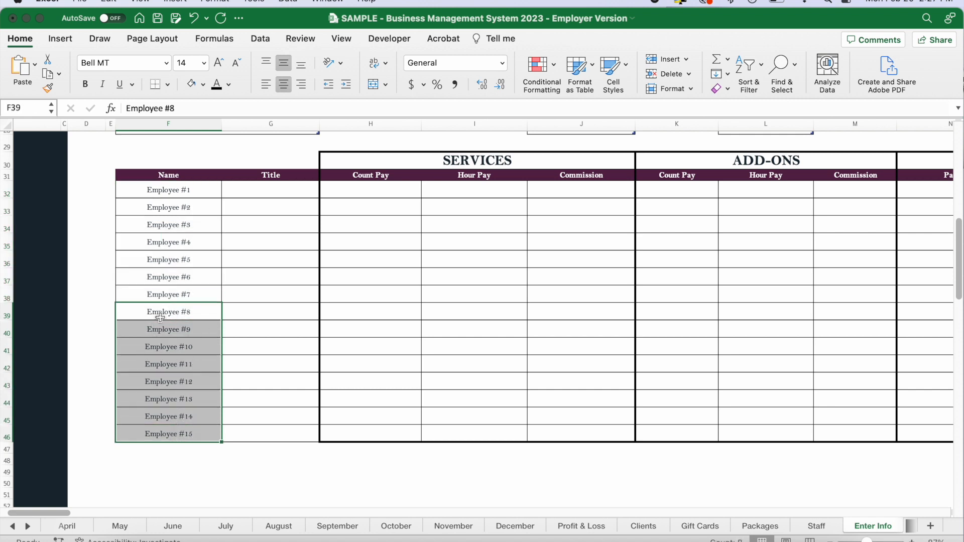
left_click_drag(173, 191, 172, 412)
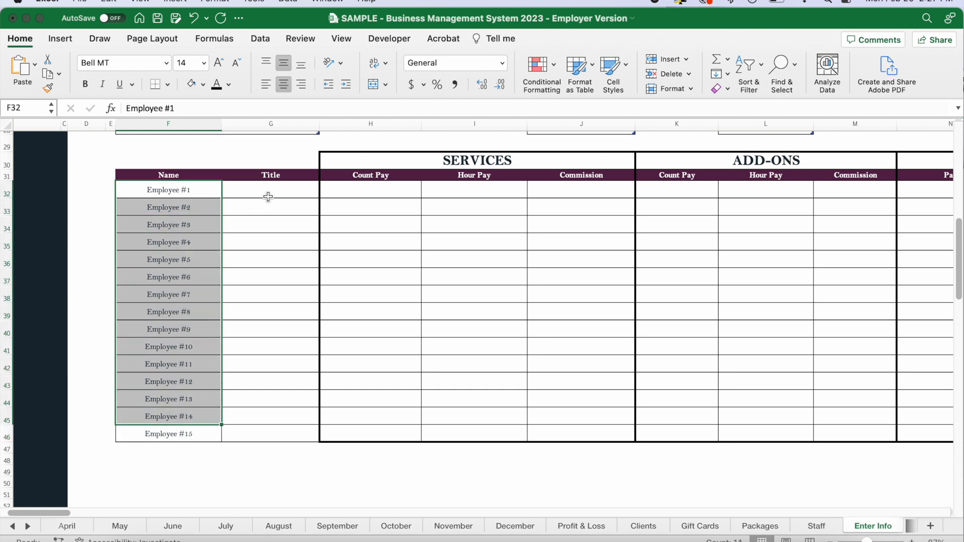
left_click_drag(271, 196, 274, 431)
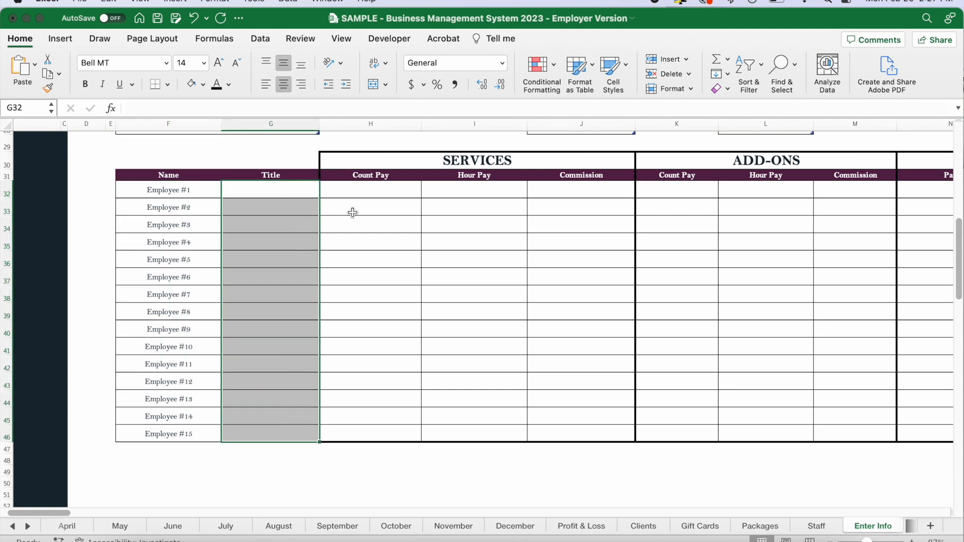
scroll(482, 224, "right", 1)
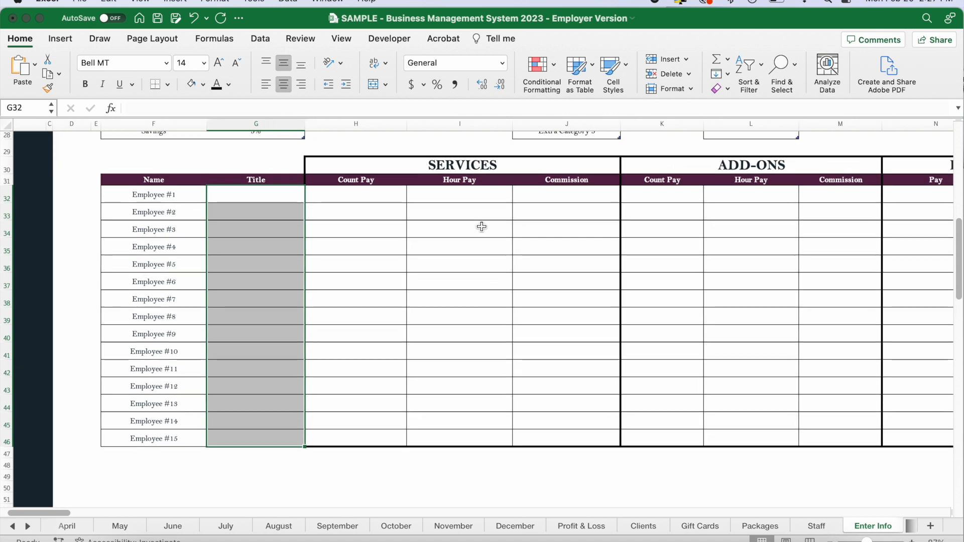
Examine the Services pay options for Employee #1: Count Pay, Hour Pay and Commission.
left_click(439, 198)
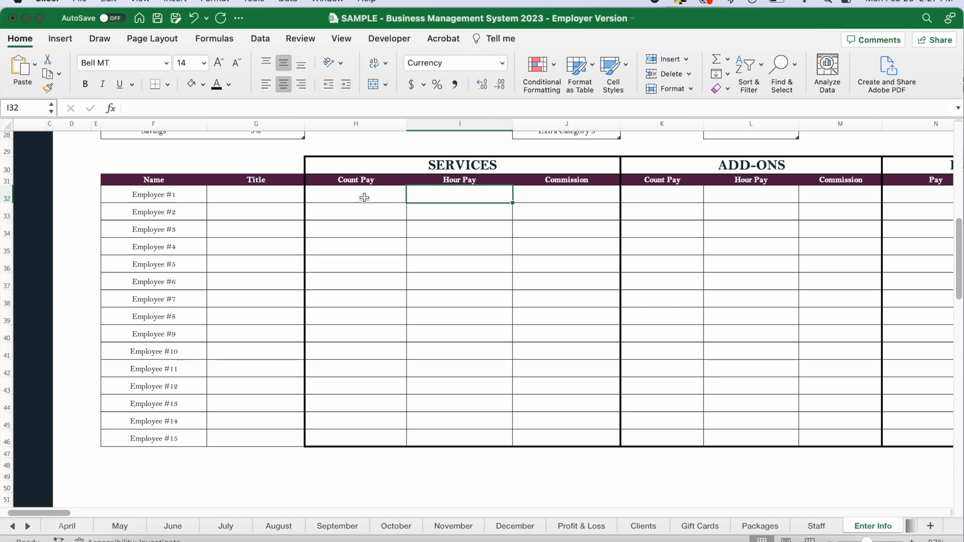
left_click(365, 197)
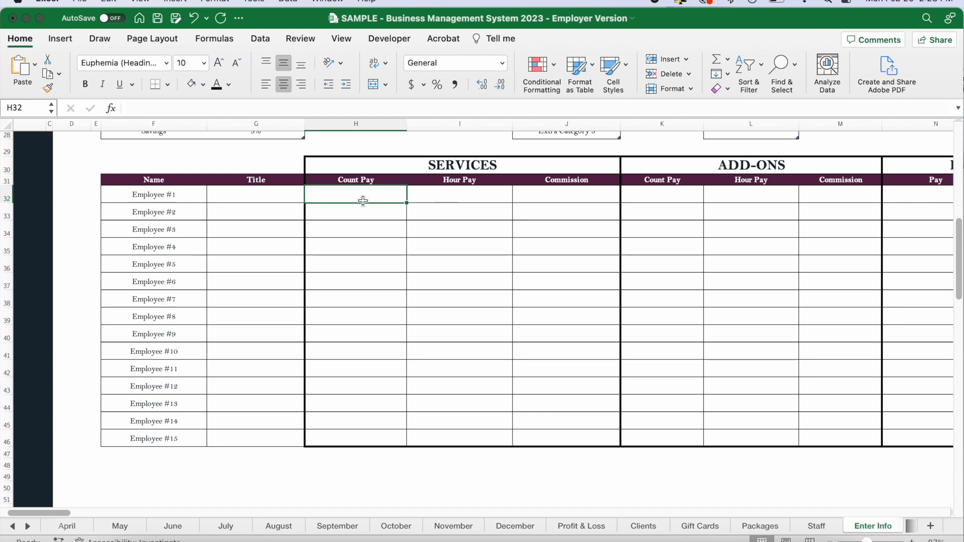
left_click(464, 196)
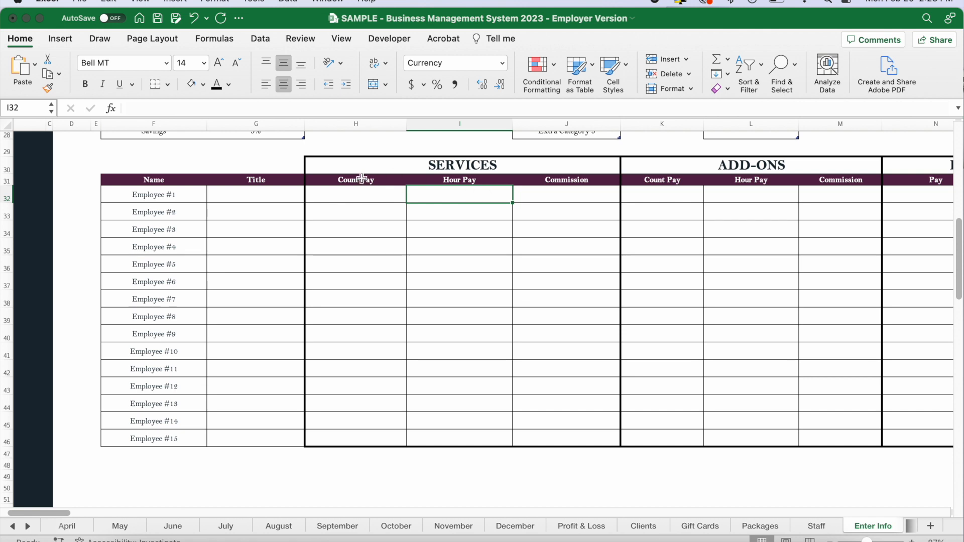
left_click(350, 198)
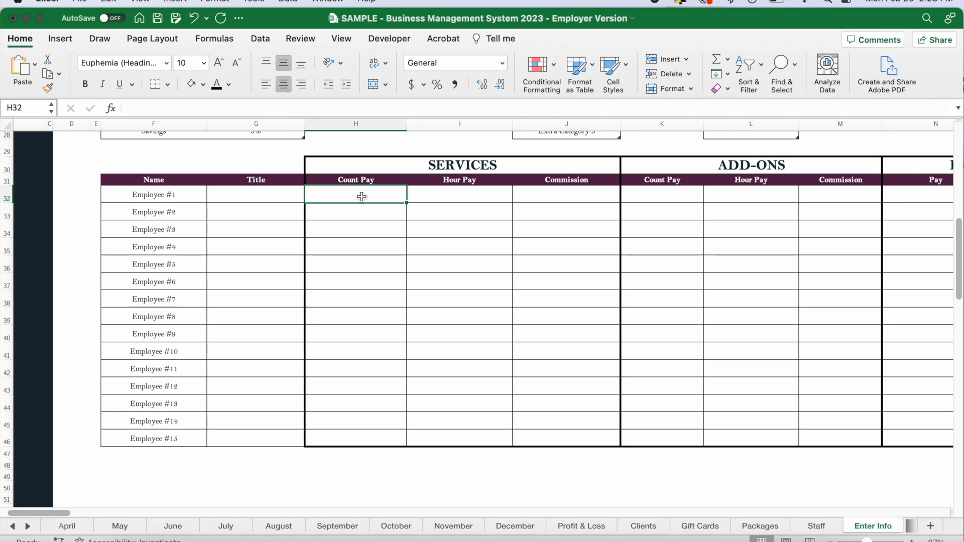
left_click(442, 200)
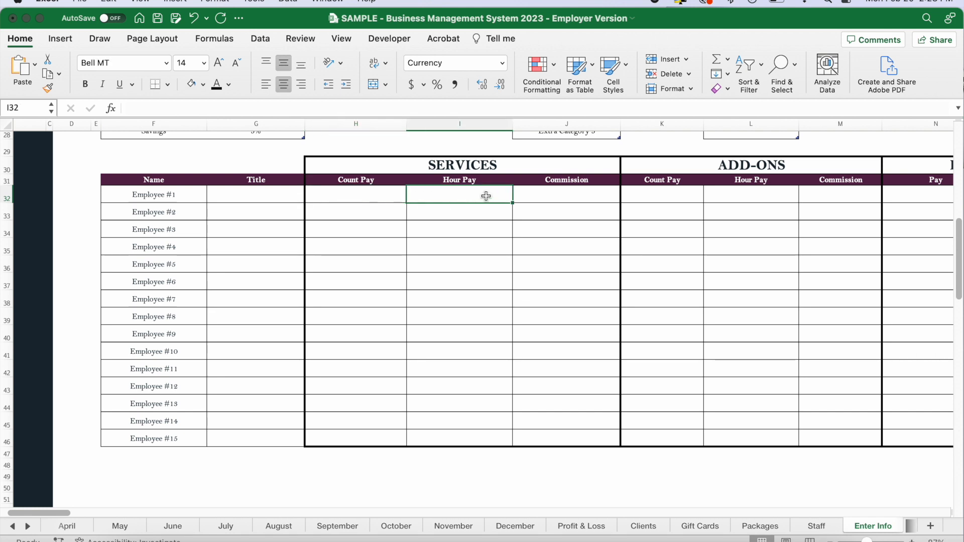
left_click(555, 195)
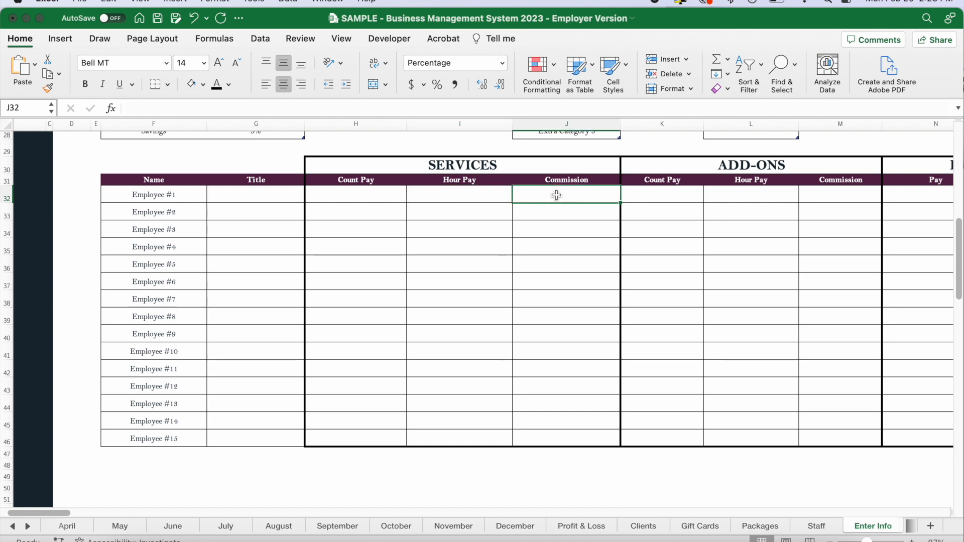
Check the Add-Ons pay fields for Employee #1: Count Pay, Hour Pay and Commission.
scroll(556, 195, "right", 5)
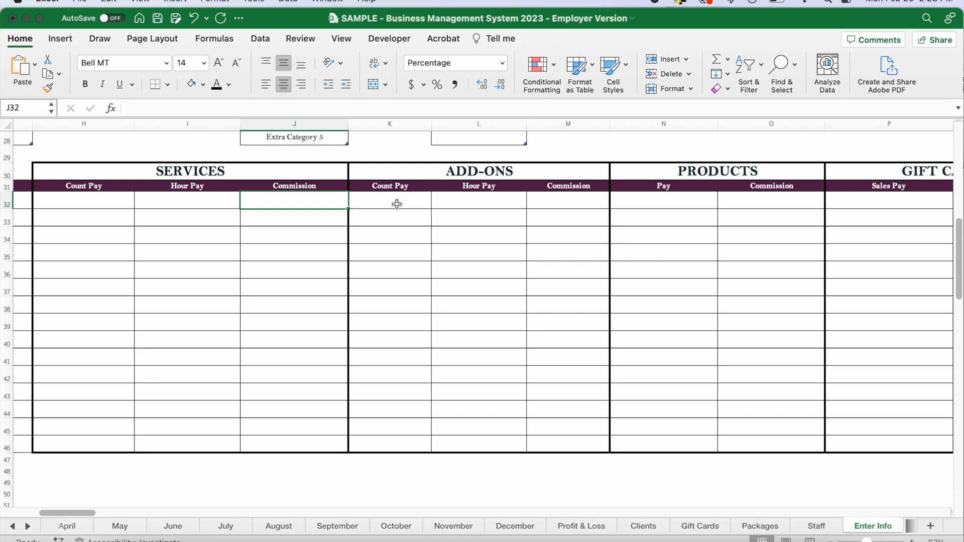
left_click(404, 204)
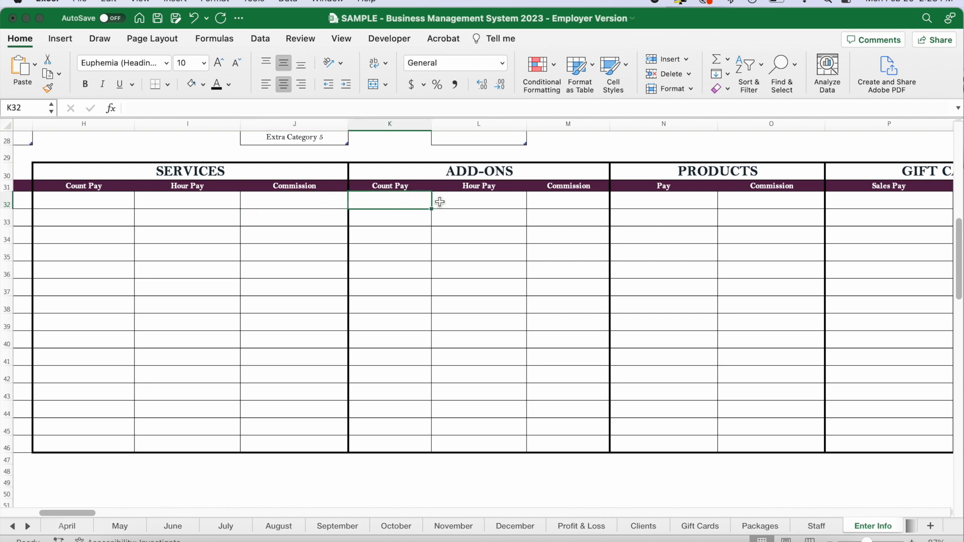
left_click(460, 201)
left_click(553, 206)
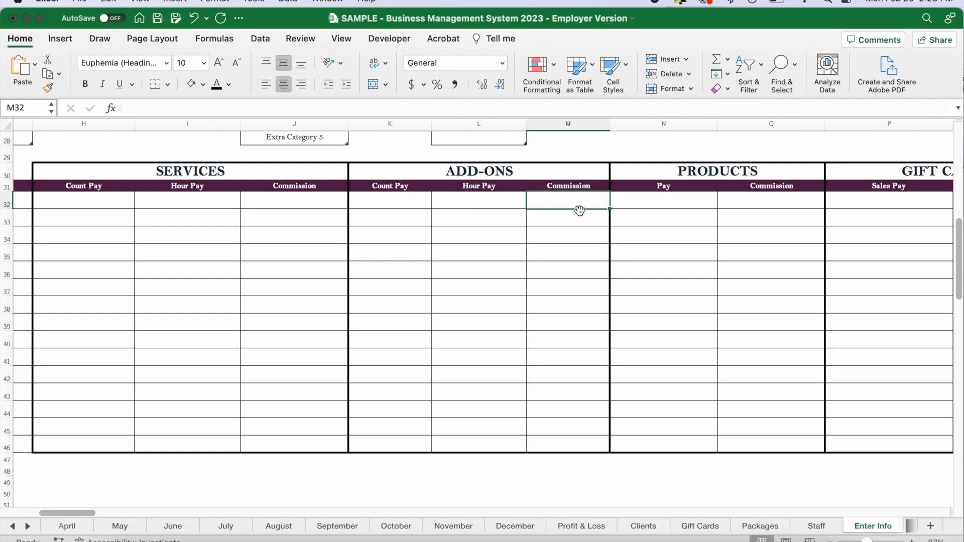
Review Employee #1's pay and commission fields under Products, Gift Cards and Packages.
scroll(579, 210, "right", 6)
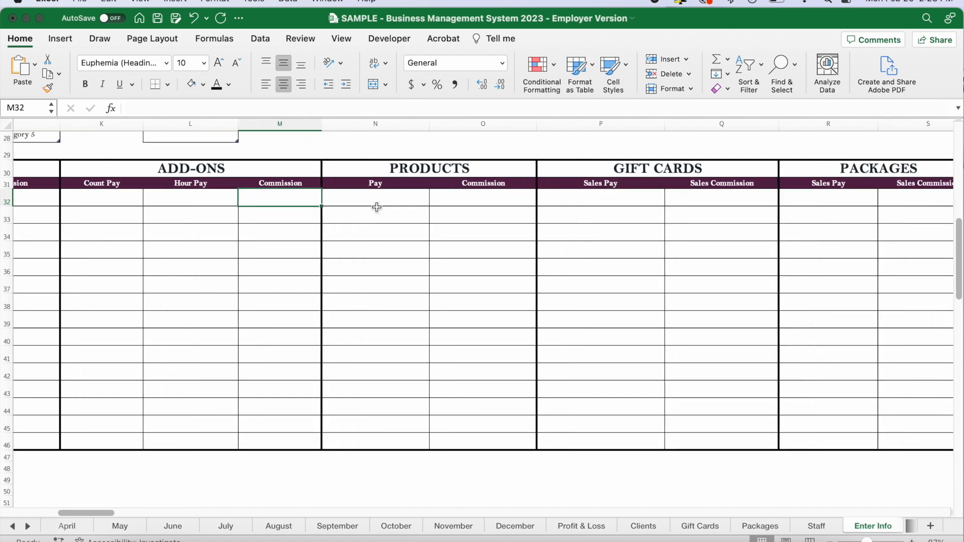
scroll(377, 207, "right", 3)
left_click(327, 192)
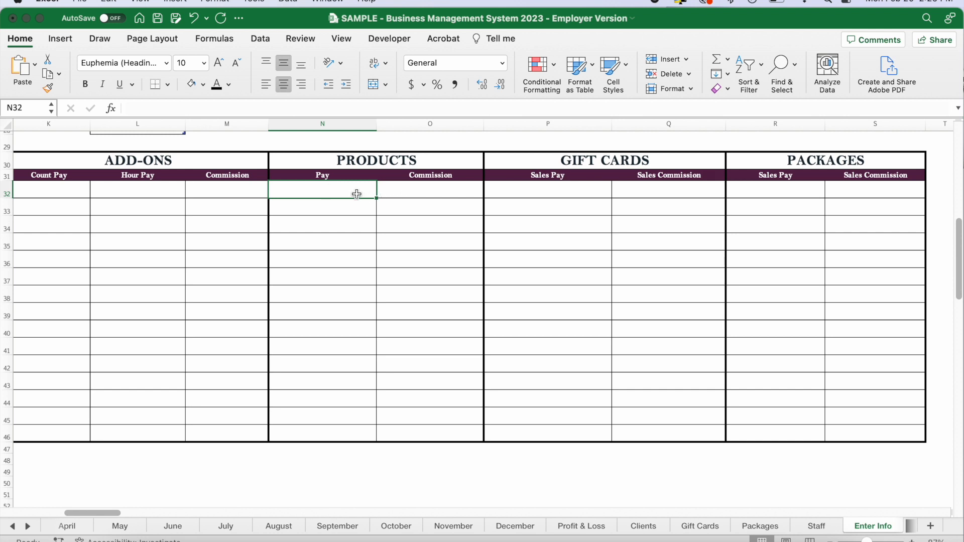
left_click(425, 192)
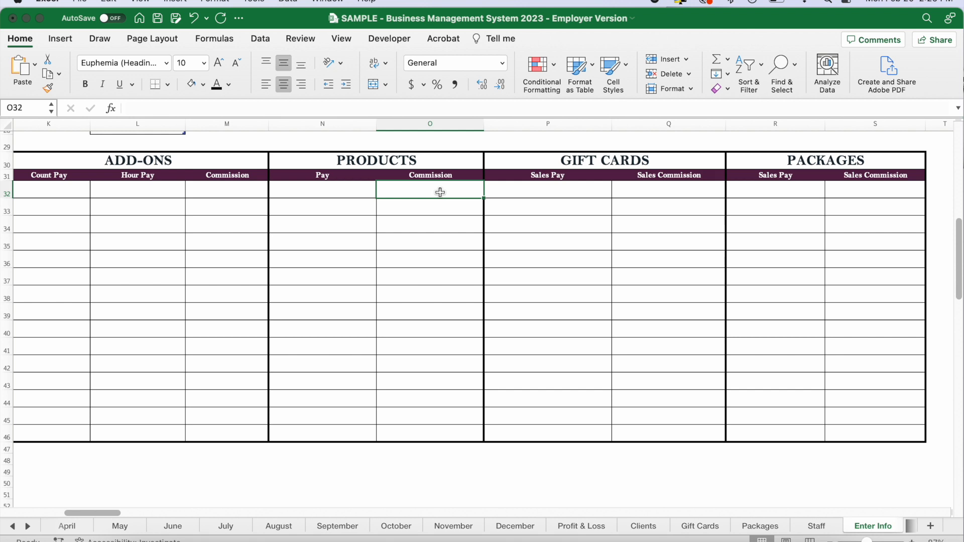
left_click(545, 192)
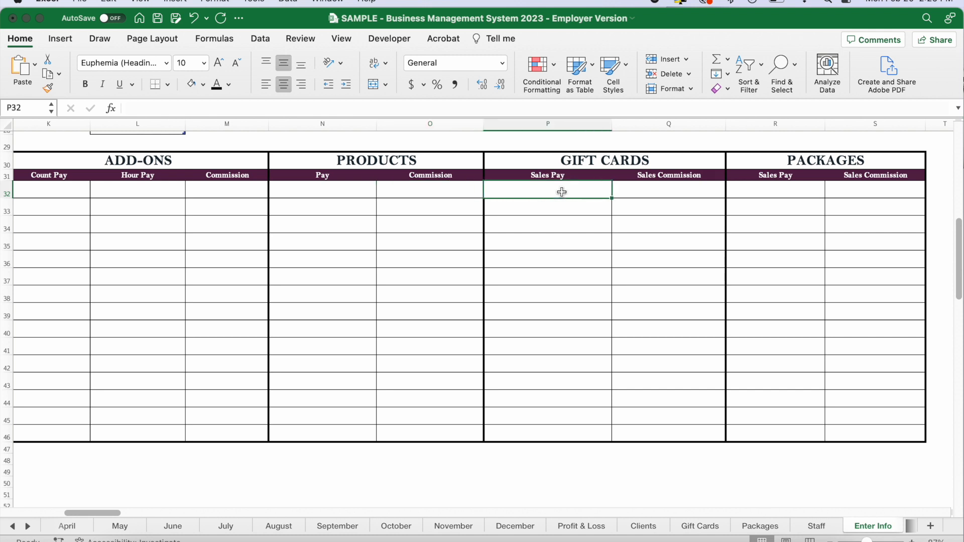
left_click(670, 191)
left_click(756, 196)
left_click(866, 191)
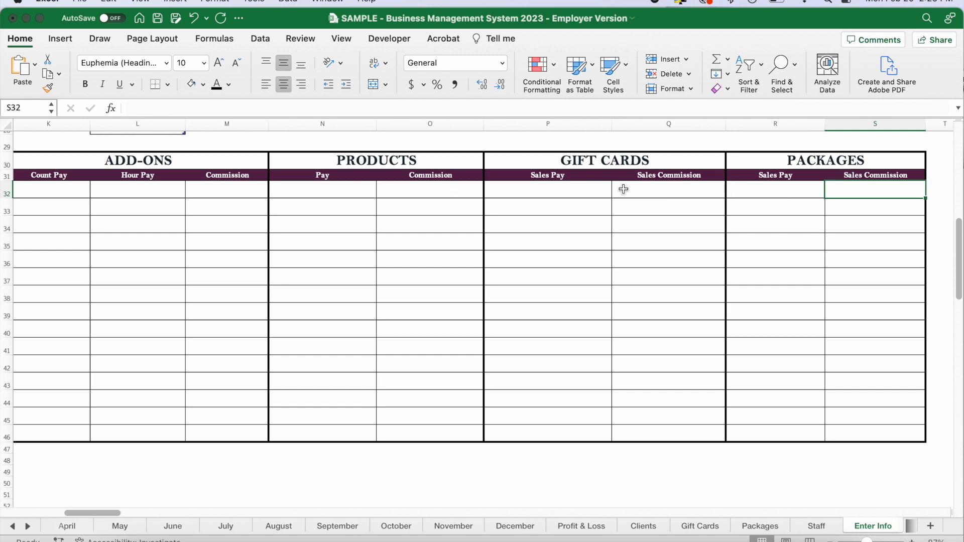
Recheck the Services Hour Pay and Commission columns and survey the whole blank pay table across to Packages.
scroll(623, 189, "left", 10)
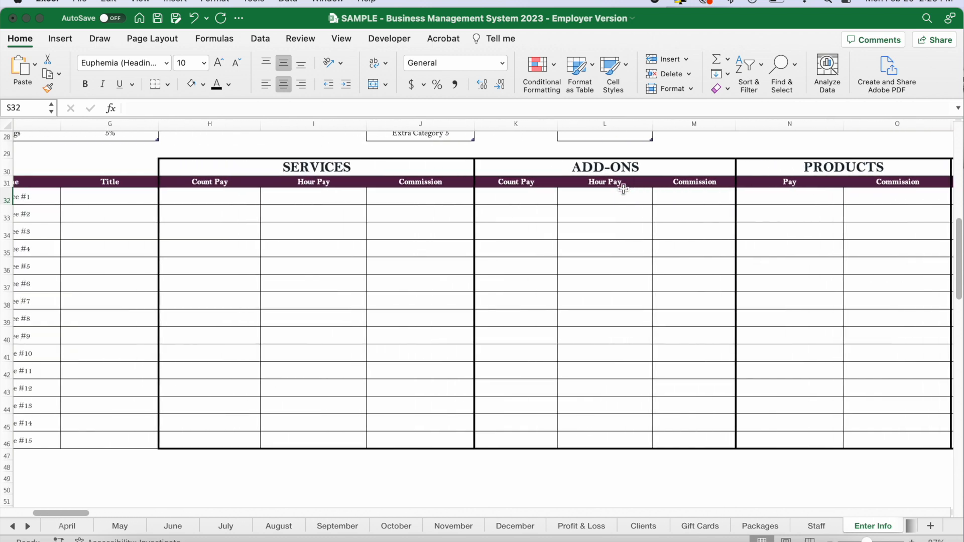
left_click_drag(312, 198, 317, 441)
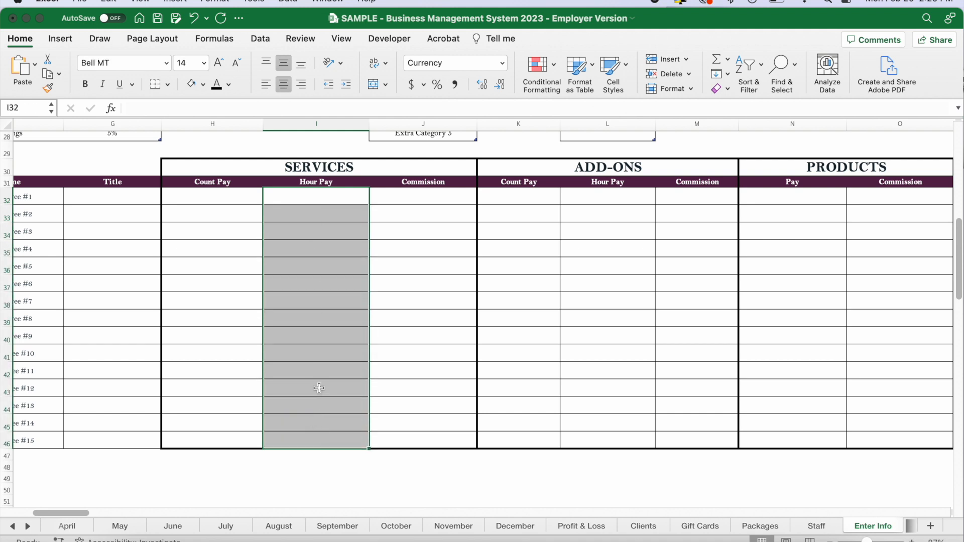
left_click(327, 202)
left_click(398, 200)
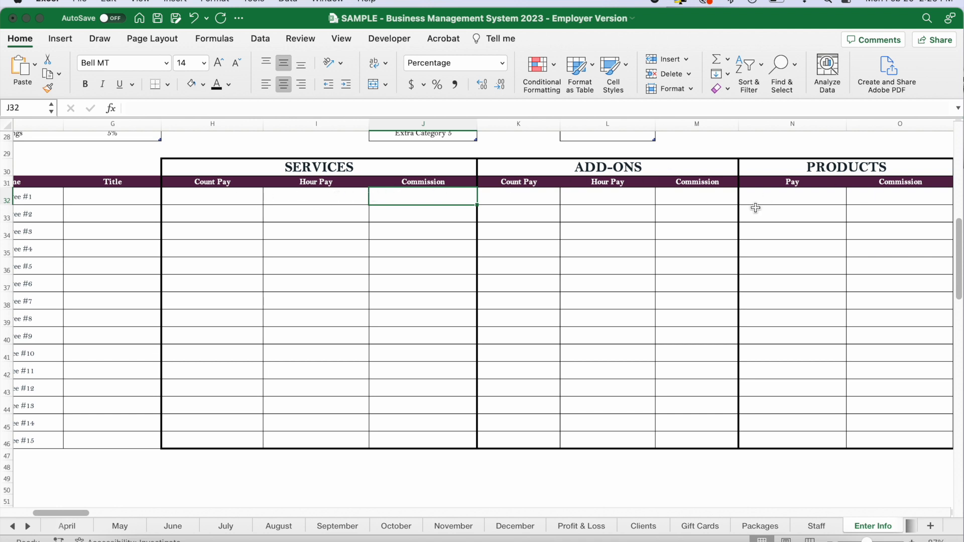
scroll(756, 208, "right", 2)
scroll(755, 207, "left", 5)
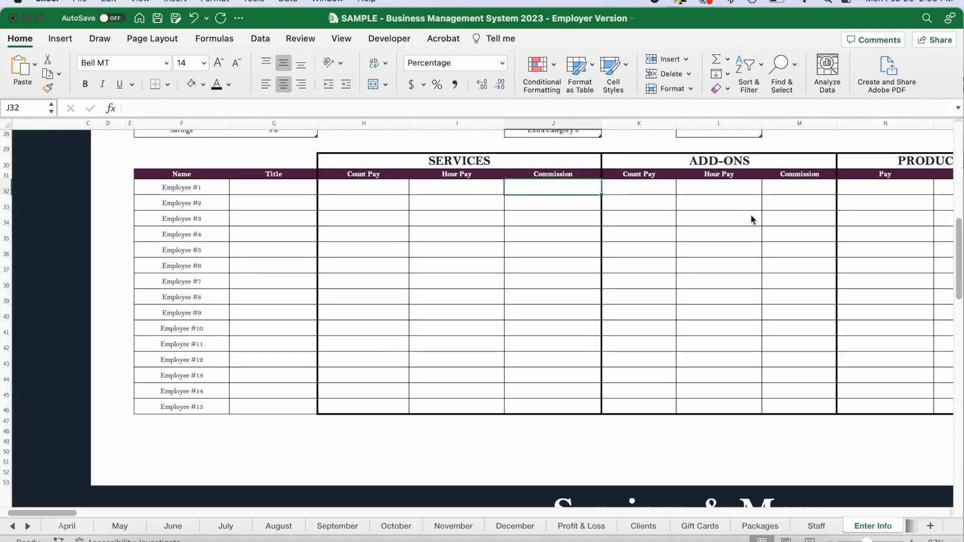
scroll(751, 218, "right", 6)
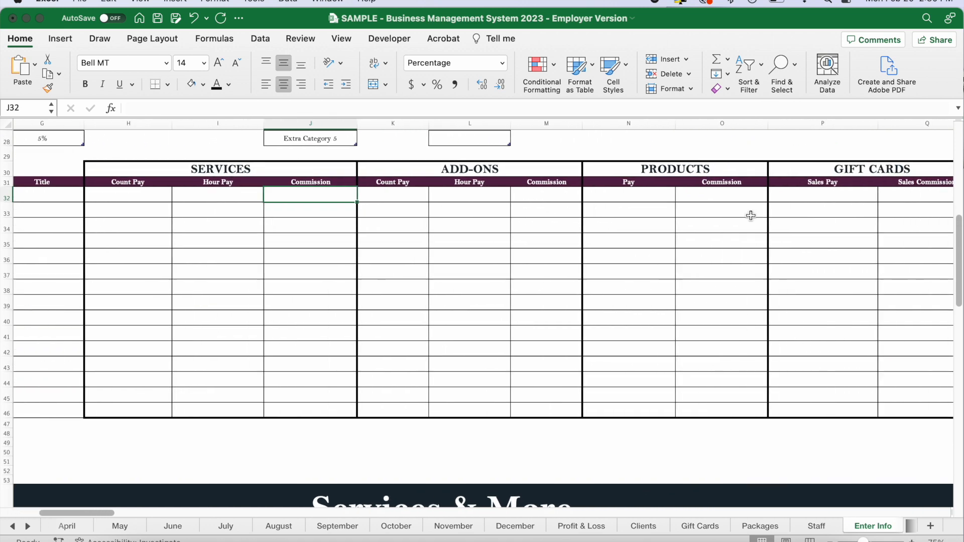
scroll(750, 215, "right", 2)
scroll(750, 215, "right", 5)
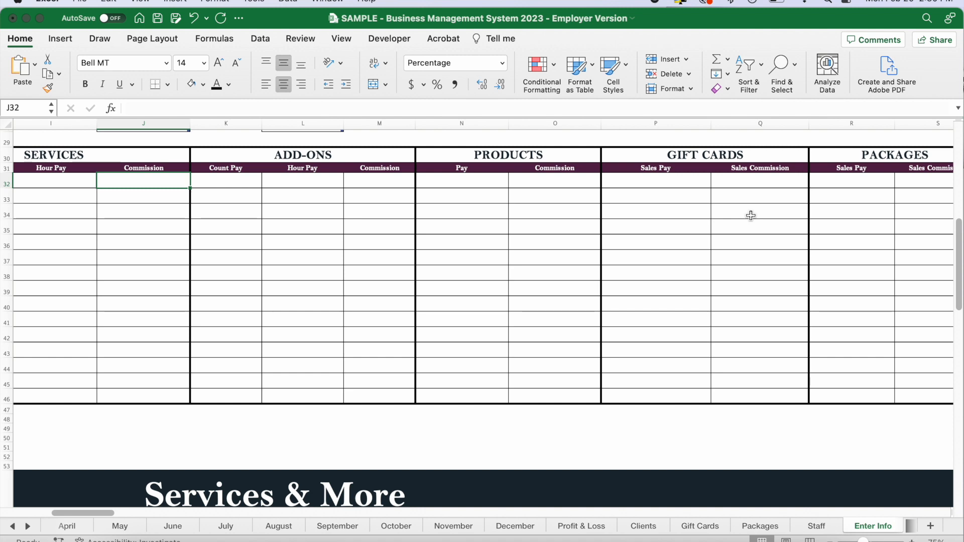
scroll(751, 215, "left", 6)
scroll(750, 215, "left", 2)
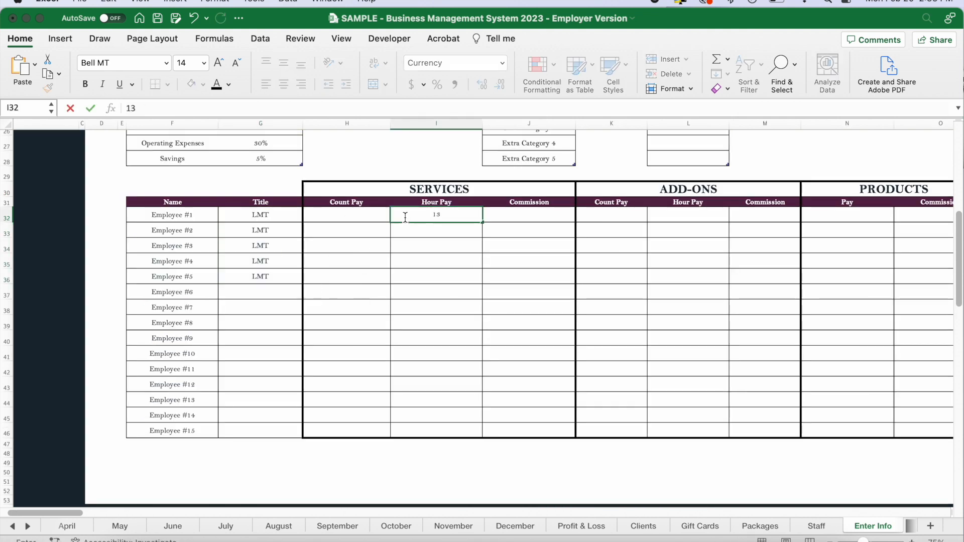
Fill in Employees #1–#5: title LMT, Services hour pay $13, $13, $15, $15, $12, commission 20%, 20%, 25%, 25%, 20%, Add-Ons count pay $2.
key("Return")
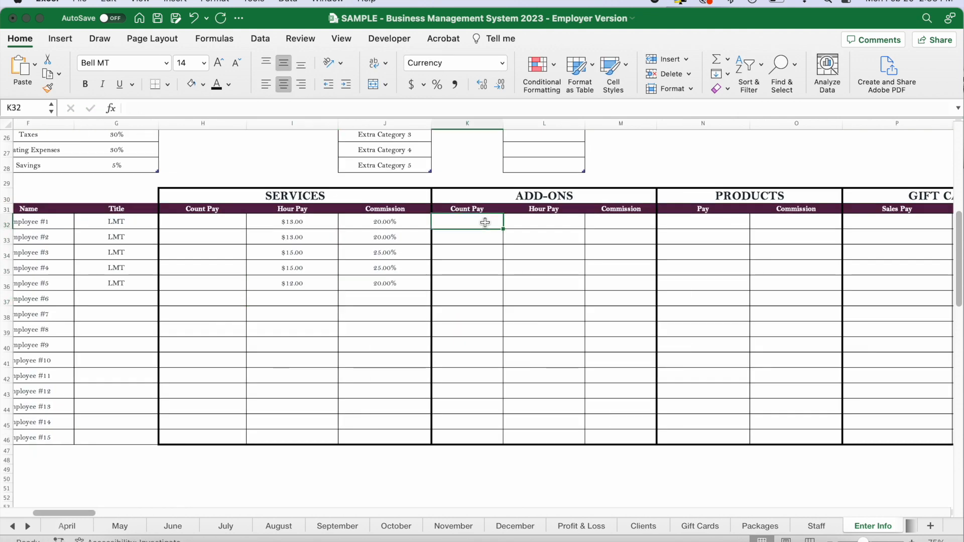
key("Return")
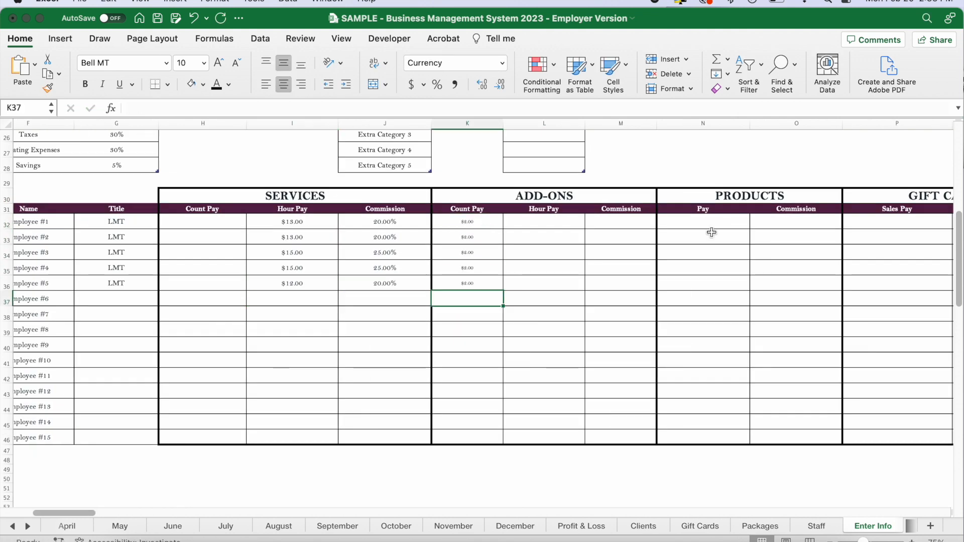
Enter Products pay $2, Gift Cards sales pay $5 and Packages sales commission 10% for Employees #1–#5.
key("Return")
key("Return")
key("Return")
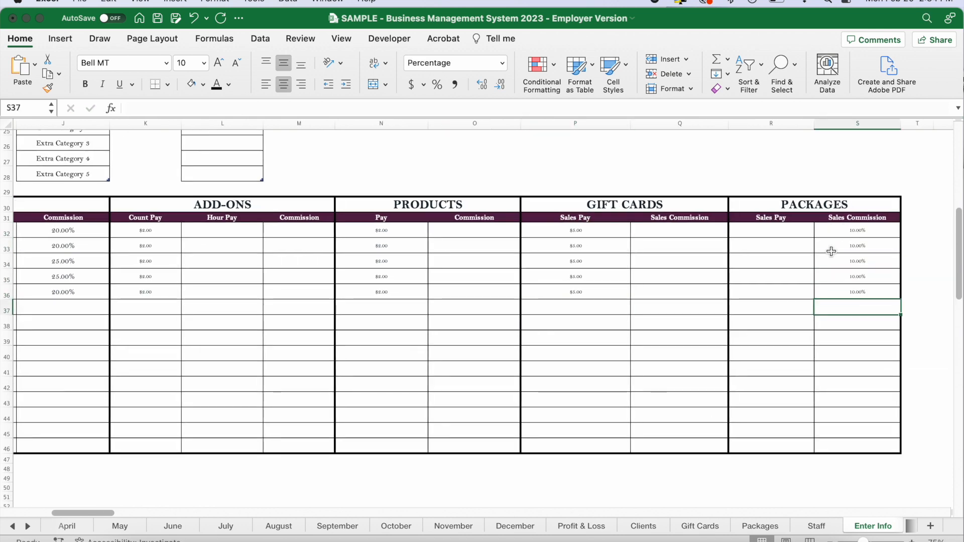
Review the filled Add-Ons, Products, Gift Cards and Packages pay entries for Employees #1–#5.
scroll(829, 252, "left", 10)
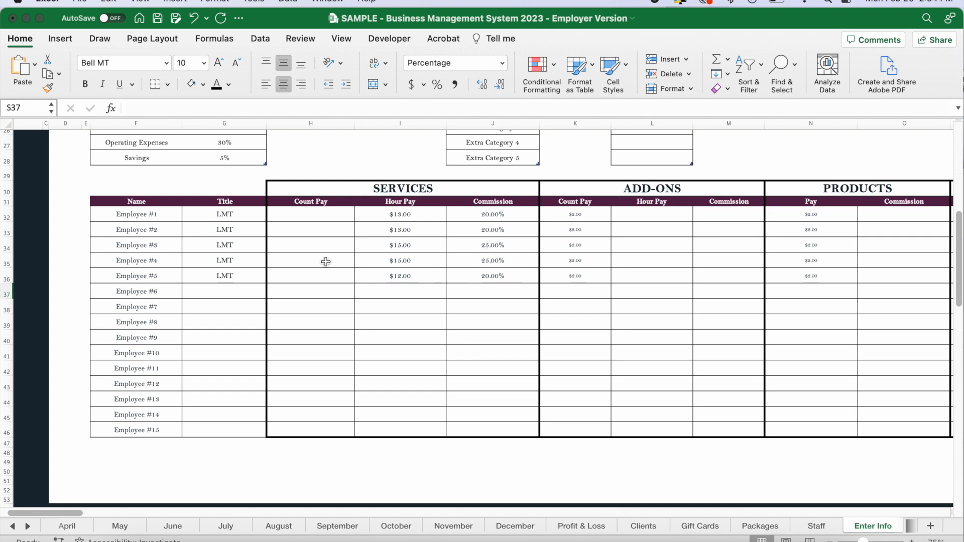
scroll(644, 220, "right", 3)
left_click_drag(492, 214, 495, 267)
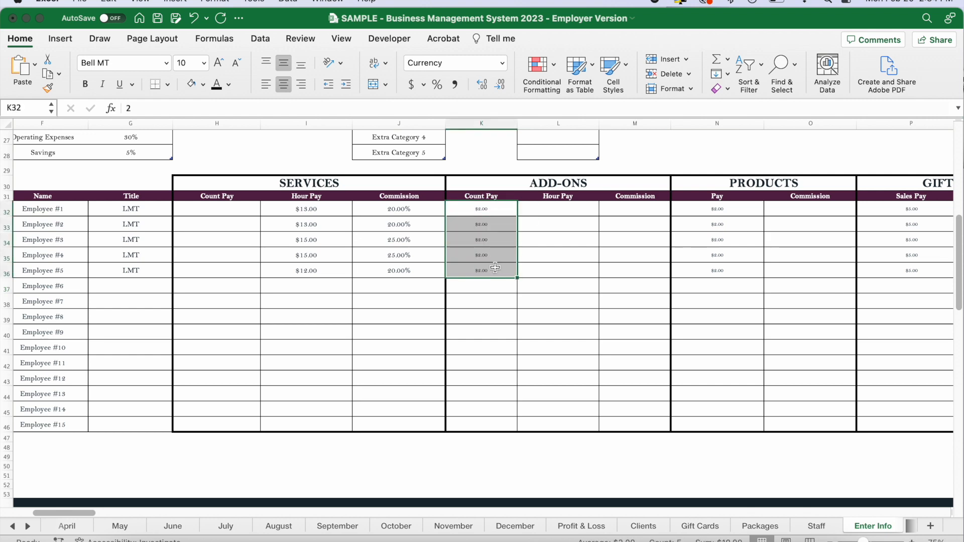
scroll(494, 217, "right", 3)
left_click_drag(574, 205, 581, 263)
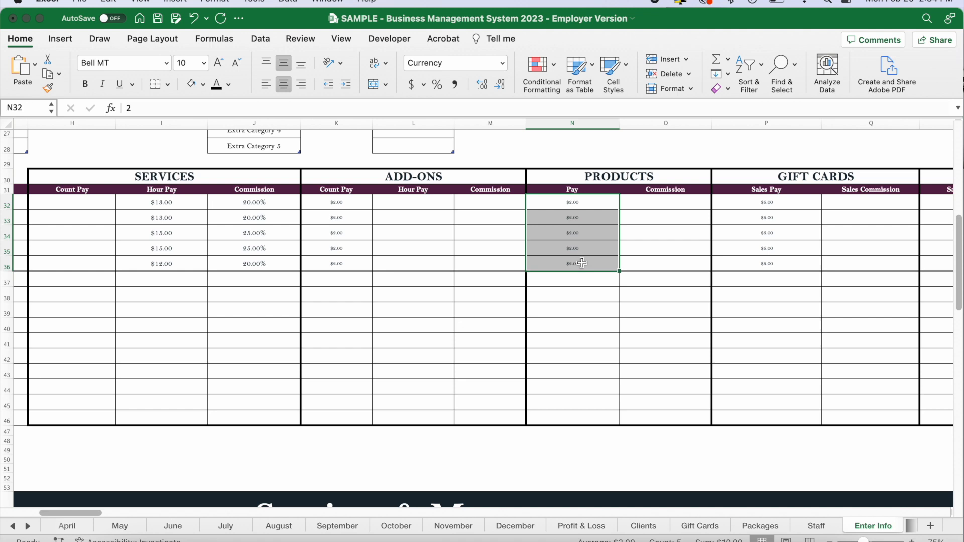
scroll(582, 263, "right", 3)
left_click_drag(617, 207, 618, 267)
scroll(727, 218, "right", 3)
left_click_drag(756, 200, 752, 261)
scroll(555, 243, "left", 4)
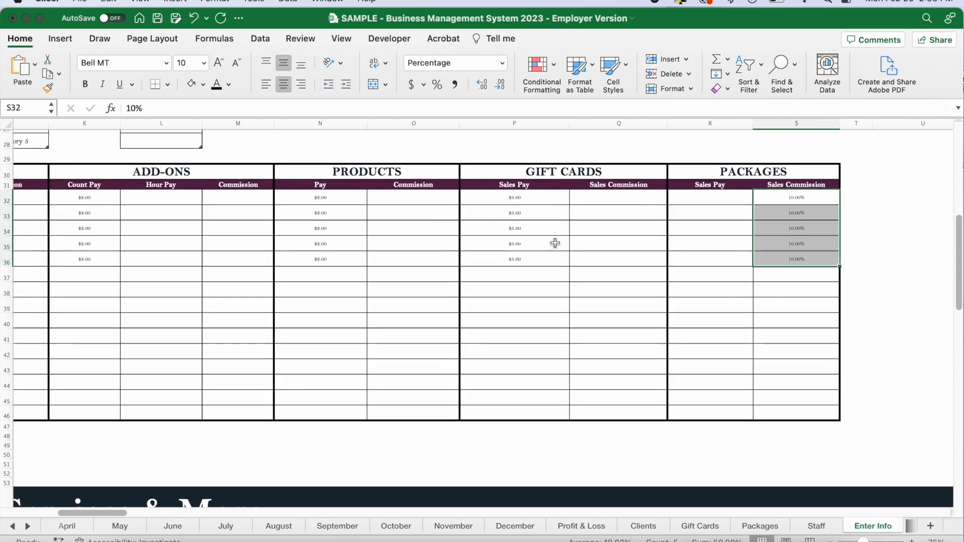
scroll(555, 243, "left", 3)
Examine Employee #1's row from Services Hour Pay through Add-Ons Hour Pay.
left_click(204, 316)
scroll(206, 315, "left", 1)
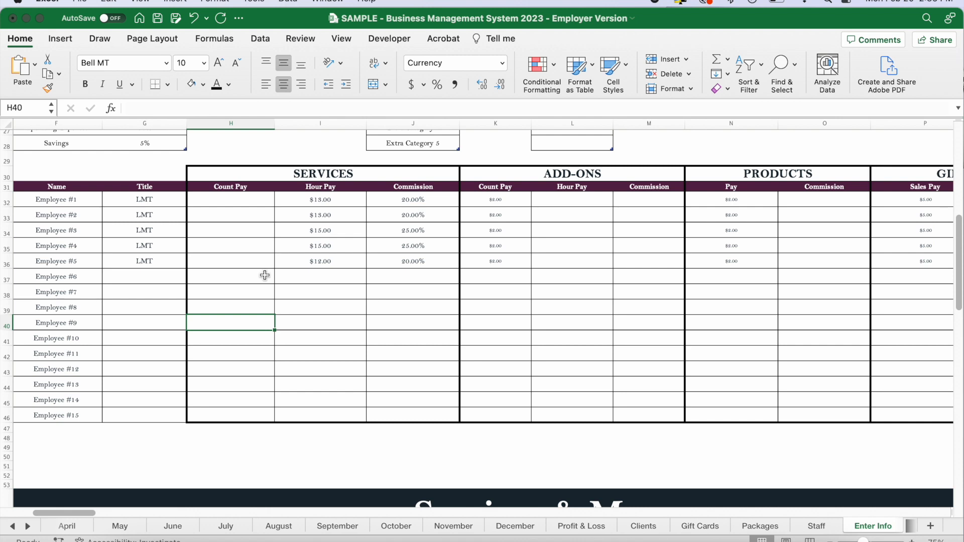
scroll(240, 286, "down", 1)
scroll(240, 285, "left", 1)
scroll(240, 286, "down", 1)
scroll(240, 286, "left", 1)
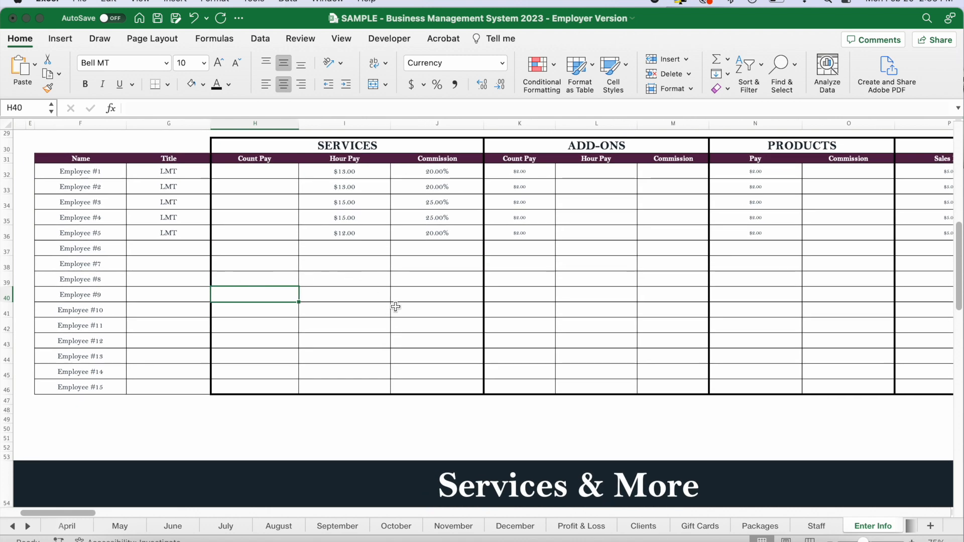
left_click(434, 307)
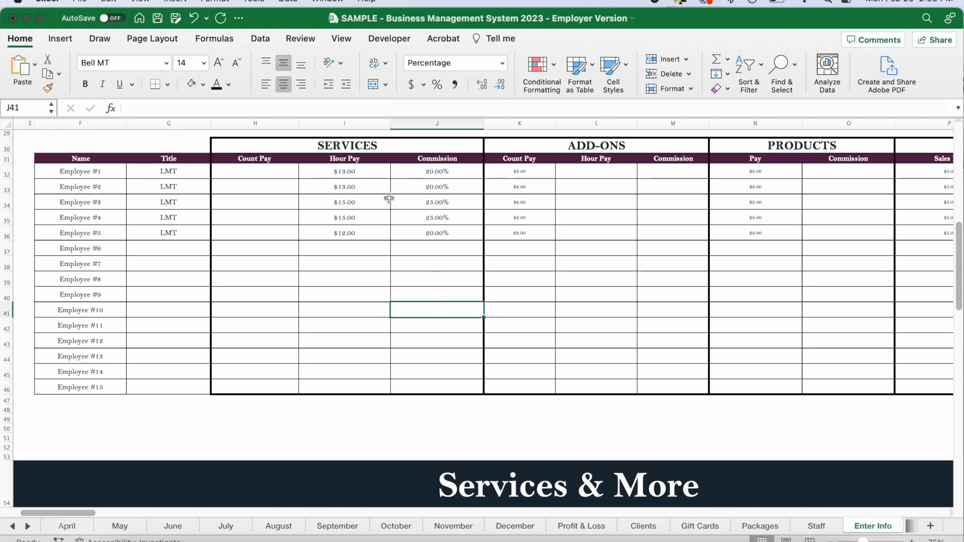
left_click_drag(354, 171, 597, 172)
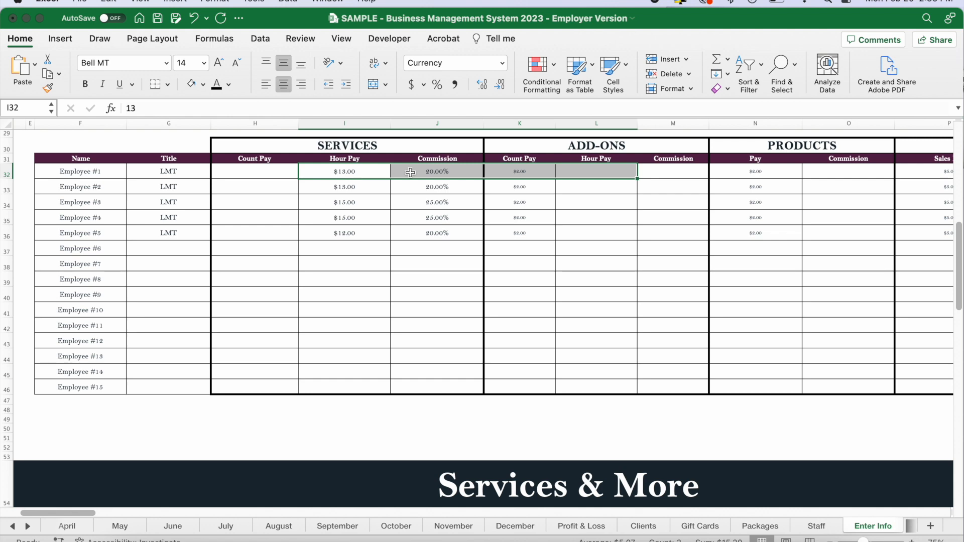
Examine Employee #1's pay entries from Services Hour Pay through Add-Ons Count Pay, and Employee #7's name, title and Services fields.
left_click_drag(353, 172, 519, 172)
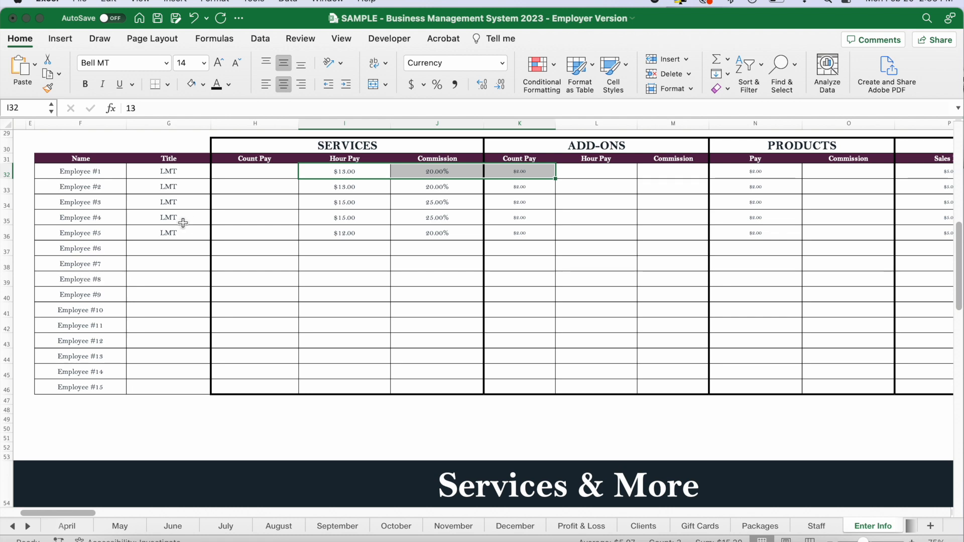
left_click(81, 265)
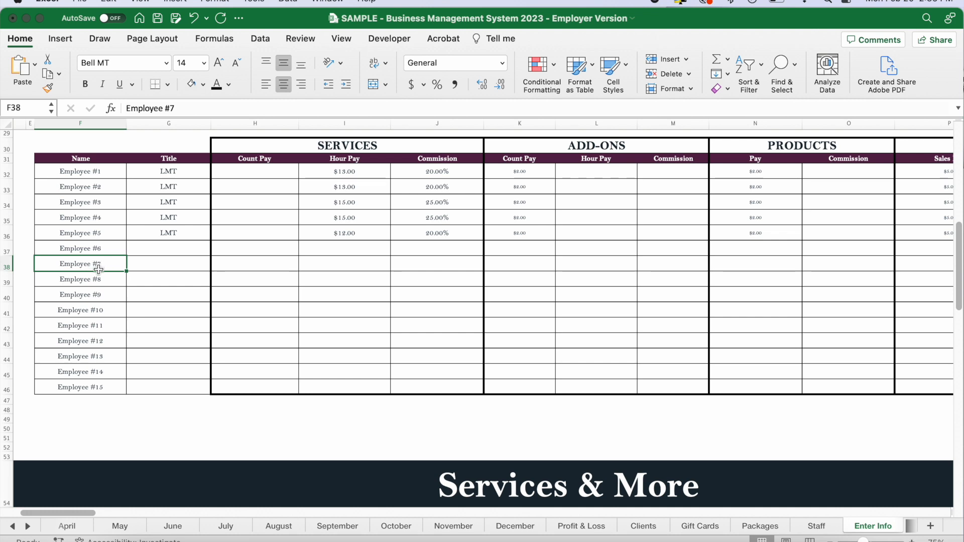
left_click_drag(317, 265, 429, 264)
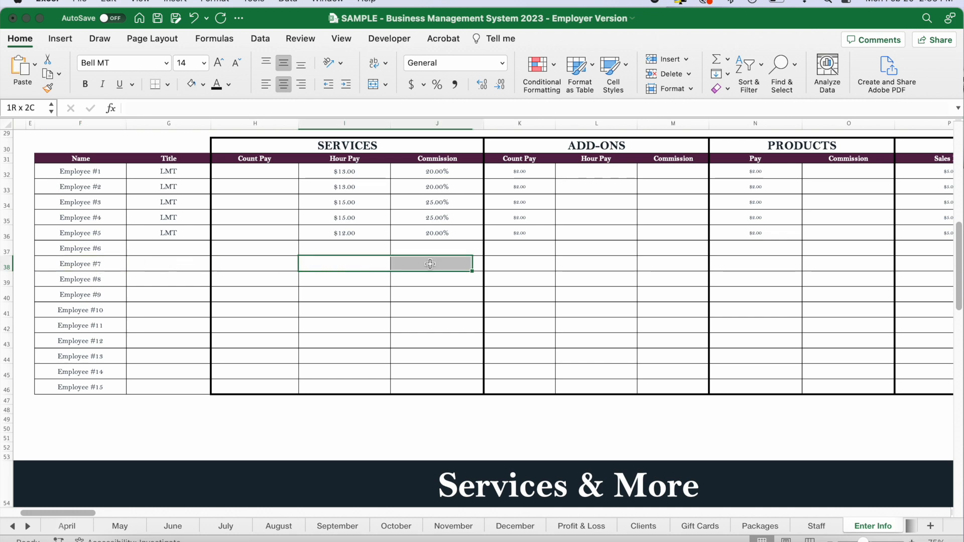
left_click_drag(118, 264, 433, 261)
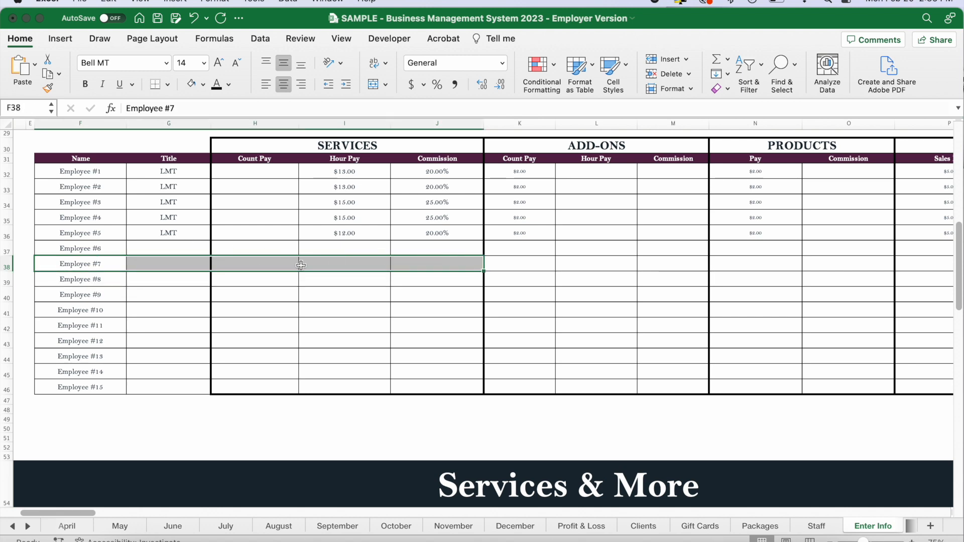
left_click(75, 267)
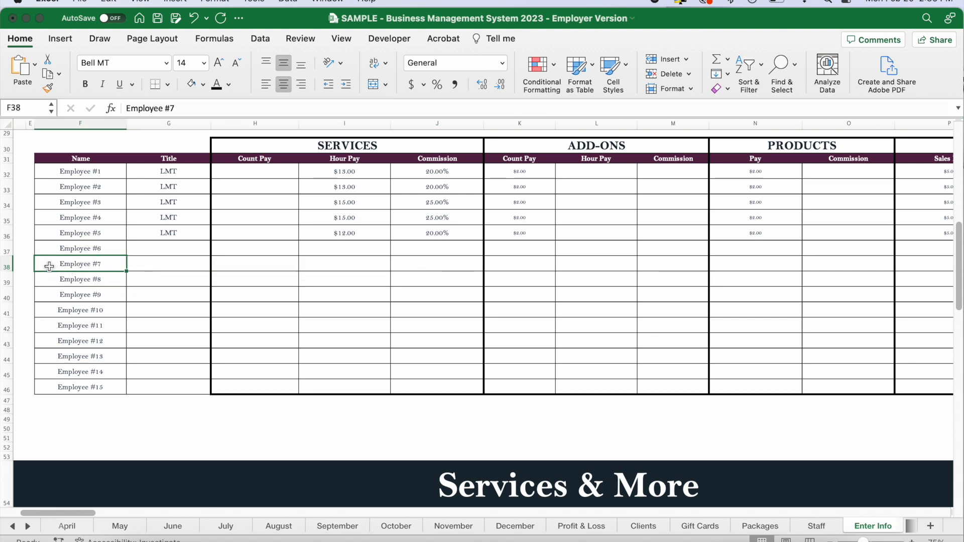
Look over the business settings above the employee pay table, plus the Services & More tables from Primary Services through Classes.
scroll(439, 266, "down", 2)
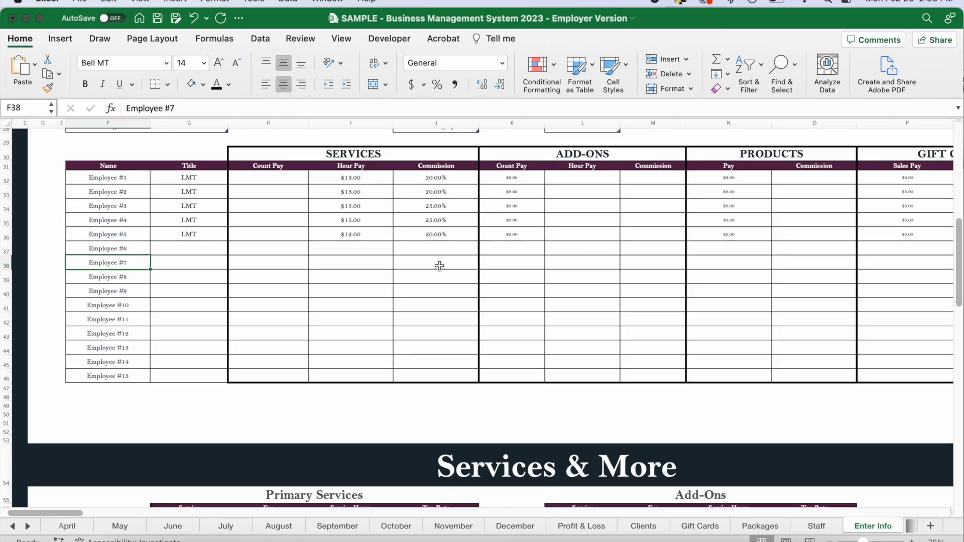
scroll(439, 266, "down", 3)
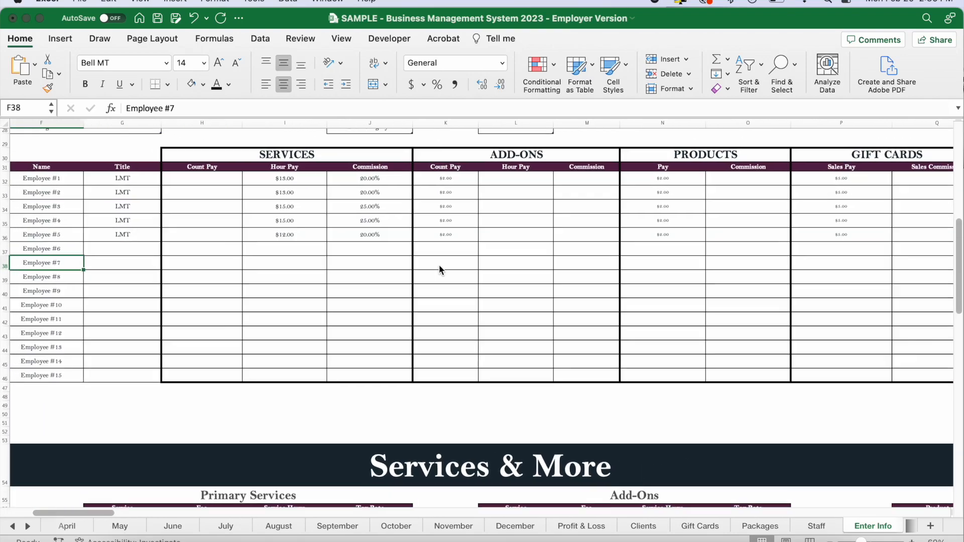
scroll(439, 264, "up", 5)
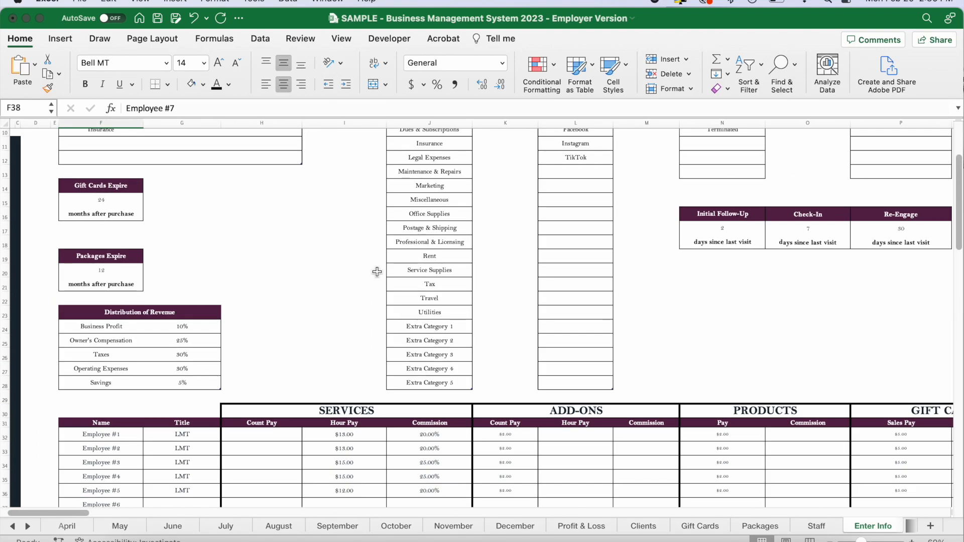
scroll(814, 233, "up", 3)
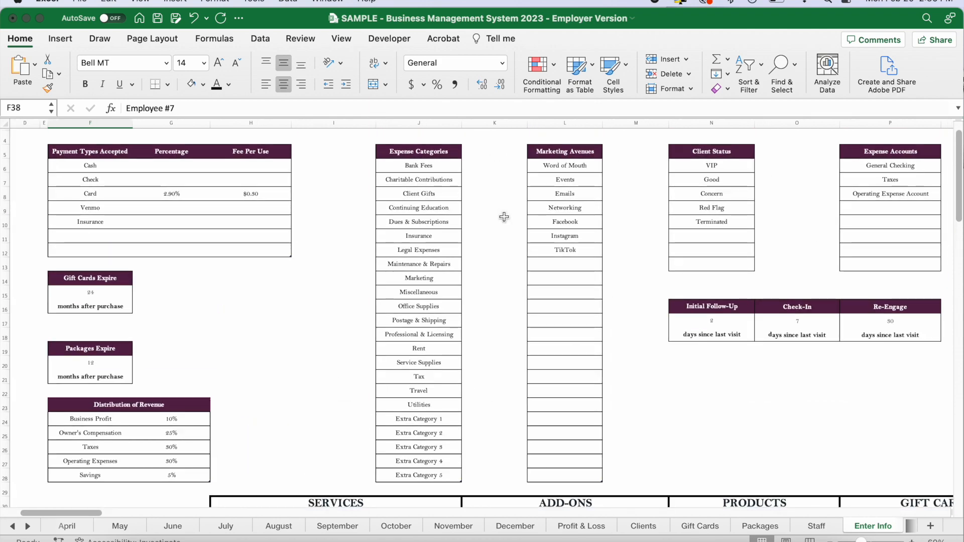
scroll(644, 324, "down", 15)
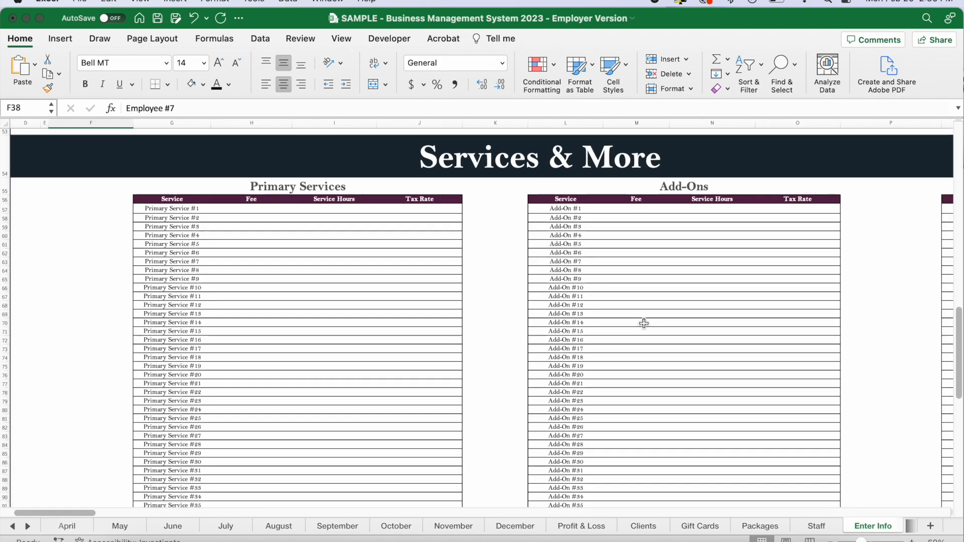
scroll(644, 323, "right", 5)
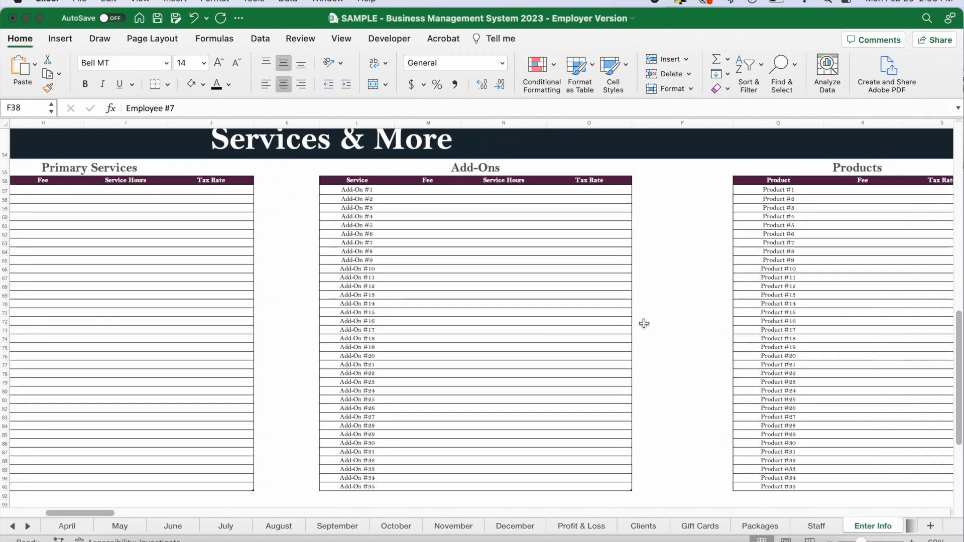
scroll(643, 323, "right", 5)
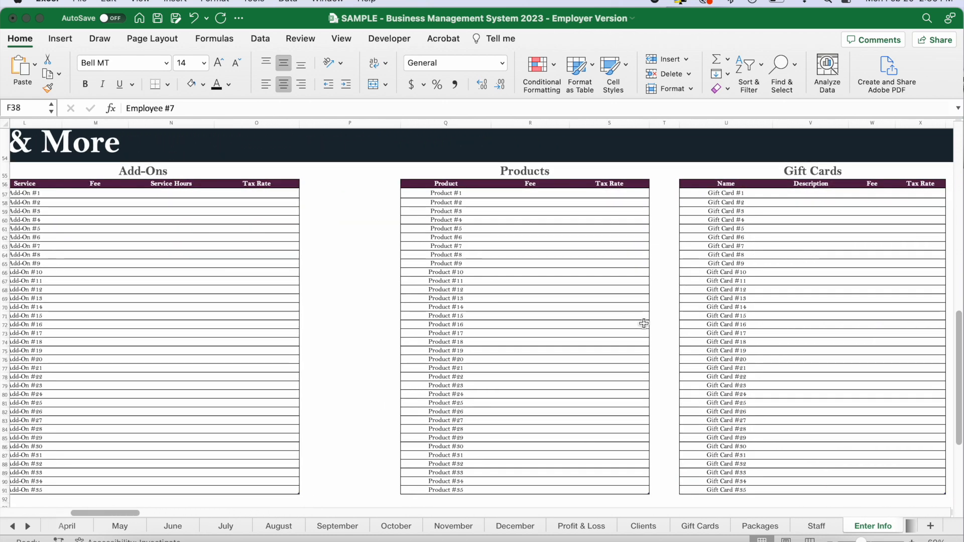
scroll(644, 324, "right", 5)
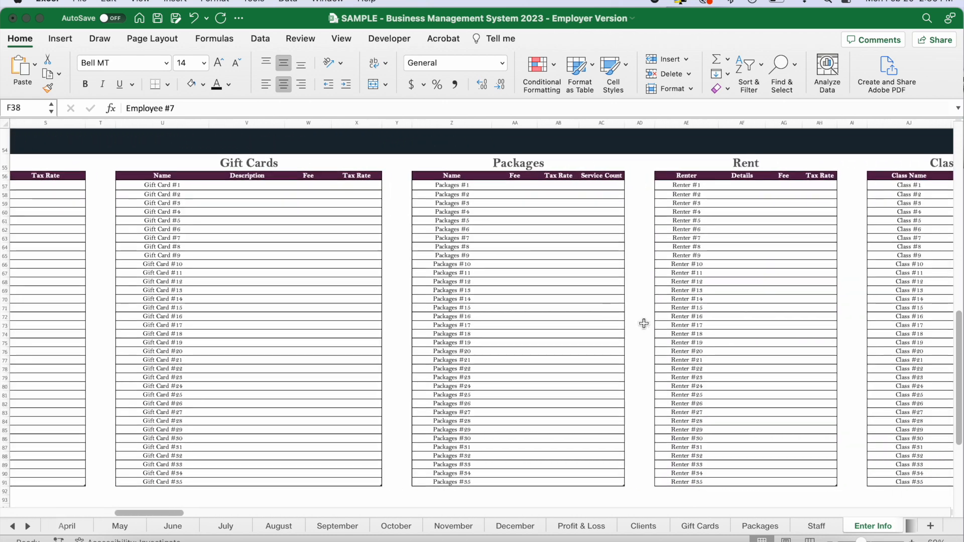
scroll(662, 226, "right", 2)
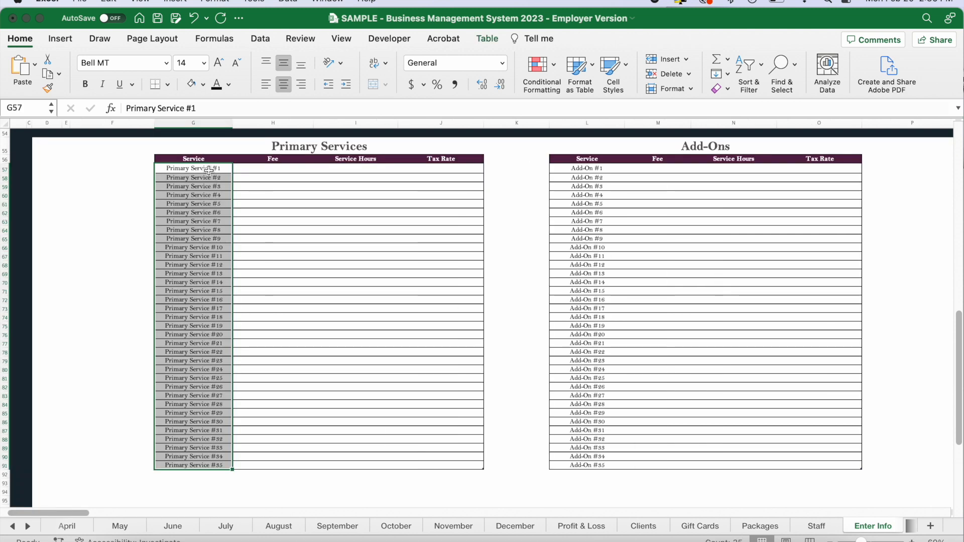
Examine the Service, Fee, Service Hours and Tax Rate columns of the Primary Services table.
left_click(266, 170)
left_click_drag(201, 169, 215, 304)
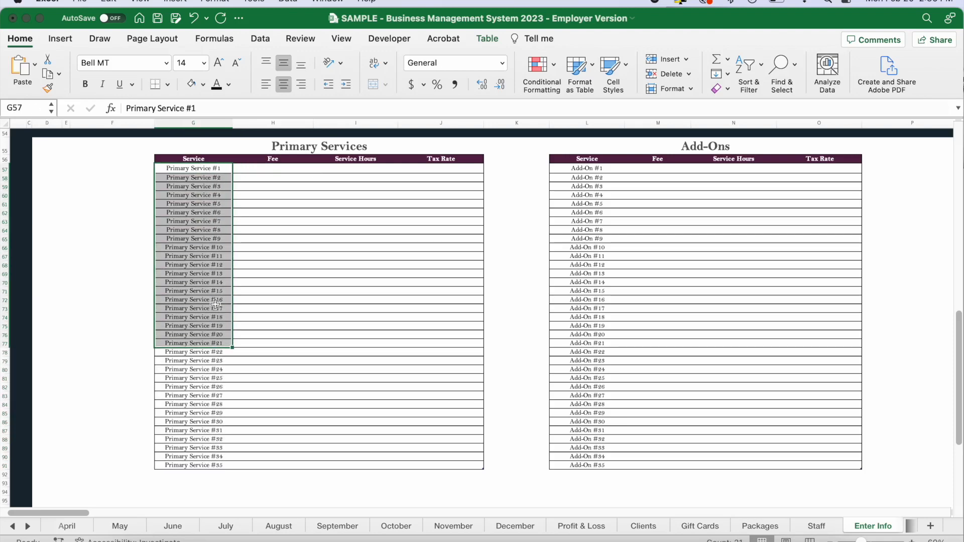
left_click_drag(260, 170, 262, 313)
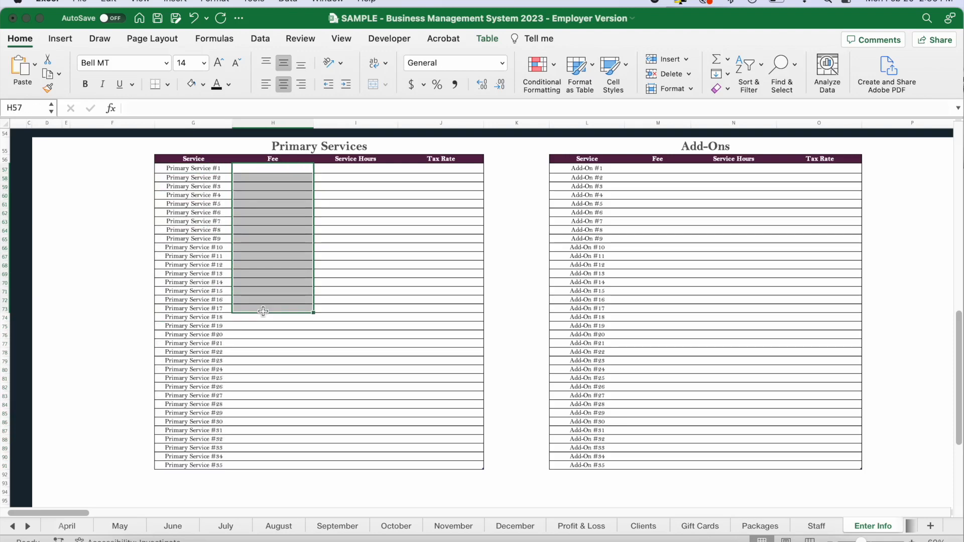
left_click(350, 168)
left_click_drag(350, 168, 354, 293)
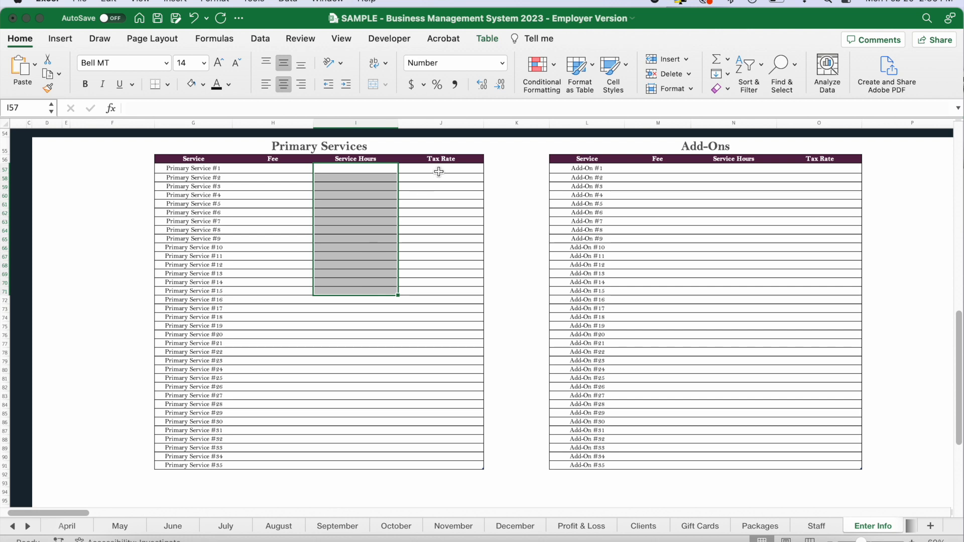
left_click_drag(447, 169, 443, 308)
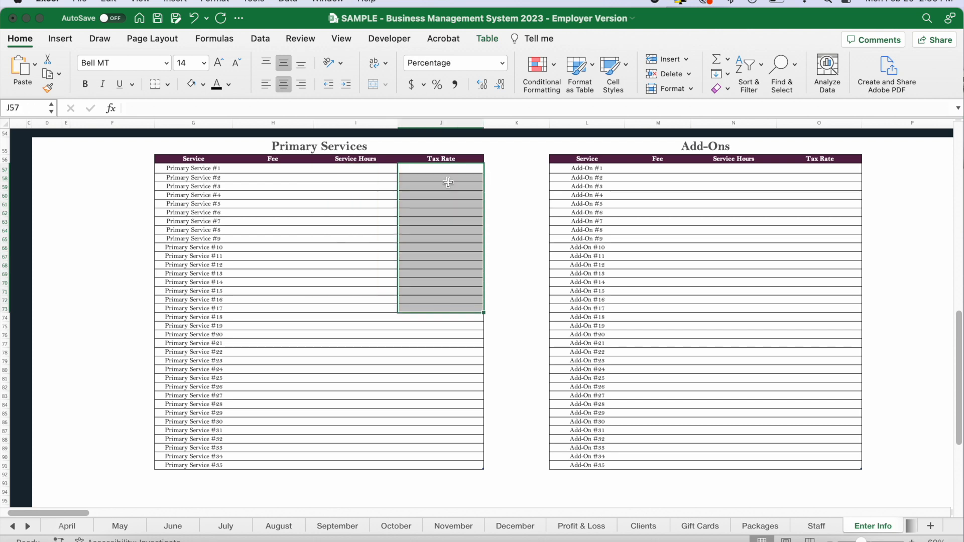
left_click(439, 273)
Look past the Add-Ons table and examine the Product, Fee and Tax Rate columns of the Products table.
scroll(604, 226, "right", 3)
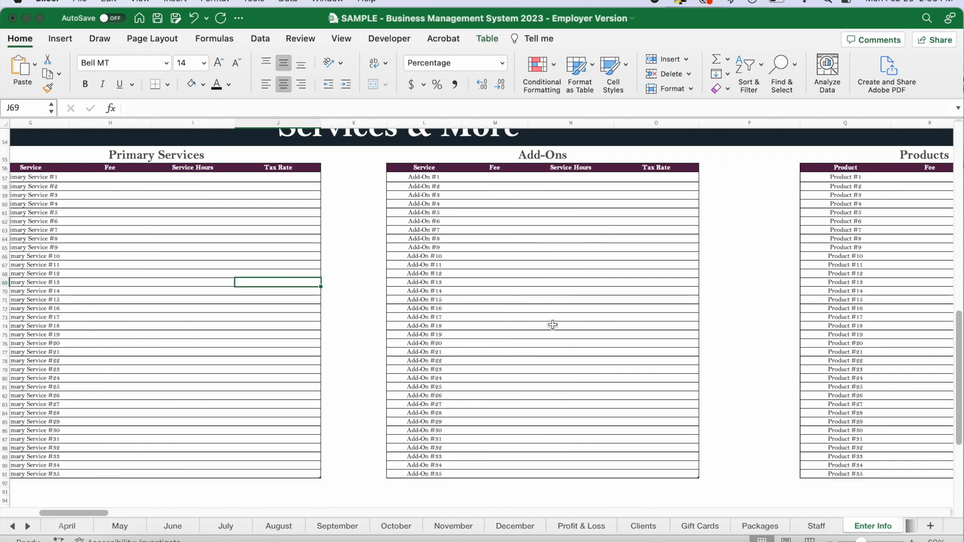
scroll(618, 298, "right", 5)
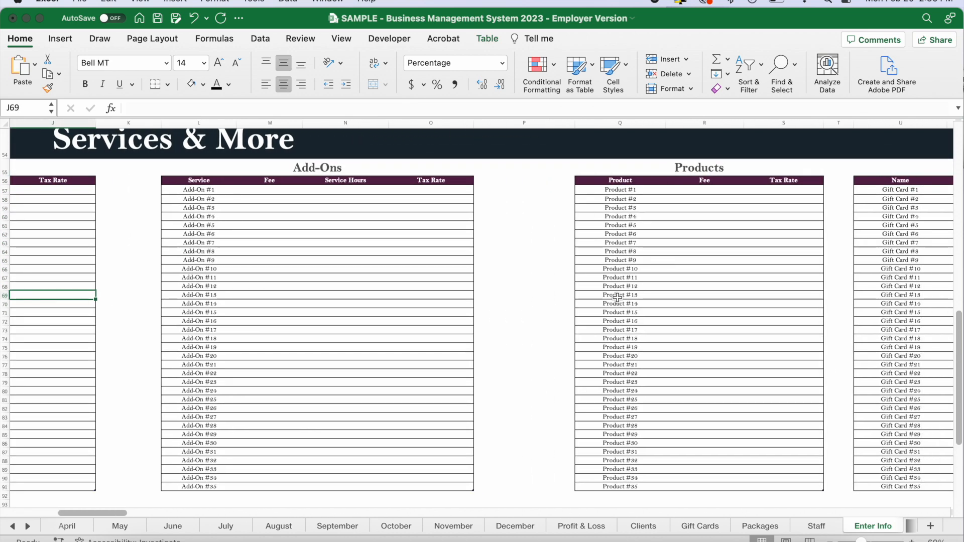
scroll(618, 298, "right", 1)
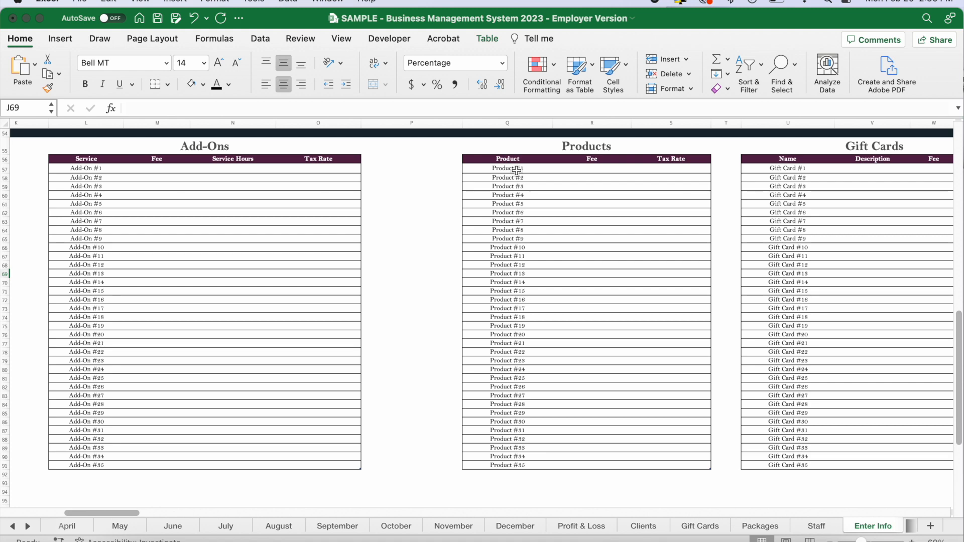
left_click_drag(507, 169, 516, 297)
left_click_drag(585, 171, 627, 265)
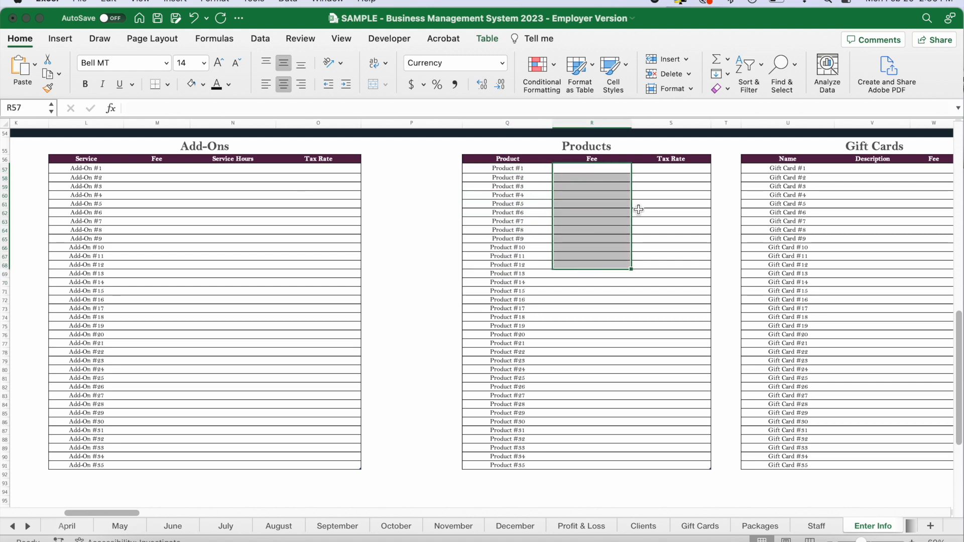
left_click_drag(663, 171, 662, 339)
Examine the Name, Description, Fee and Tax Rate columns of the Gift Cards table.
scroll(672, 331, "right", 5)
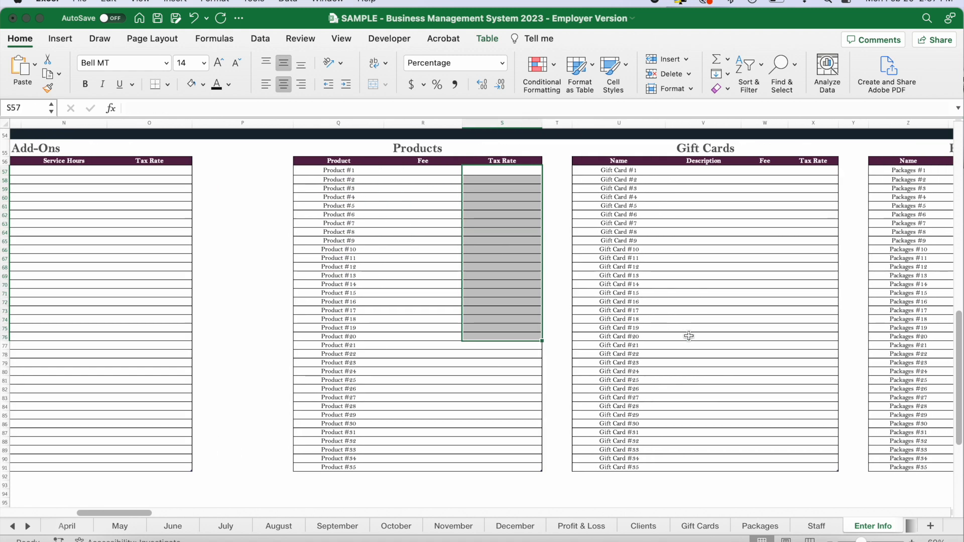
left_click_drag(496, 170, 500, 310)
left_click_drag(581, 171, 581, 333)
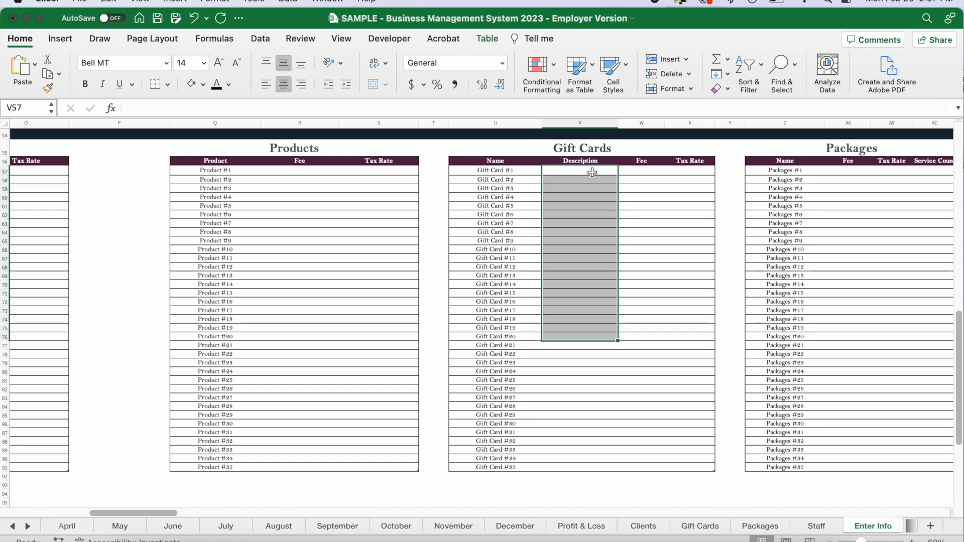
left_click_drag(640, 170, 641, 380)
left_click_drag(691, 169, 688, 399)
Examine the Name, Fee, Tax Rate and Service Count columns of the Packages table.
scroll(688, 398, "right", 10)
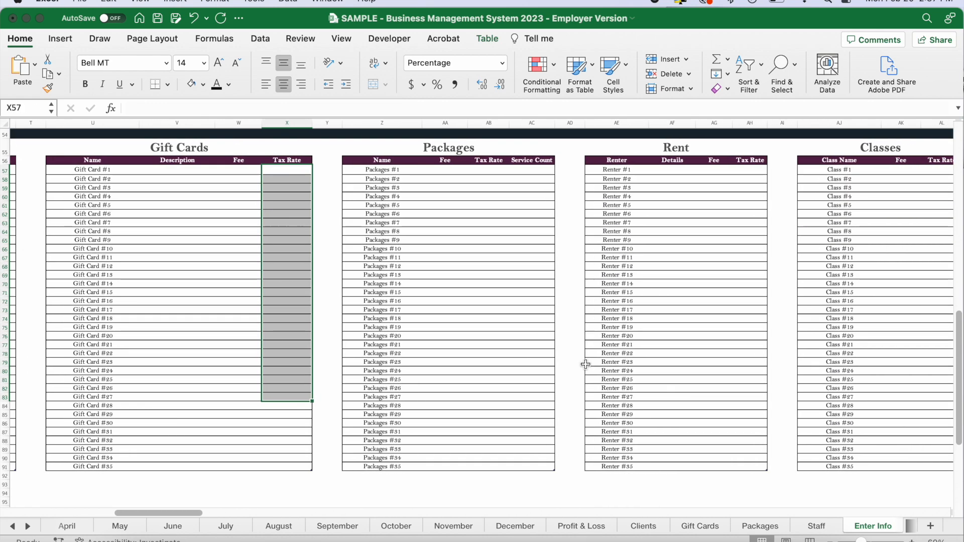
left_click_drag(385, 170, 382, 314)
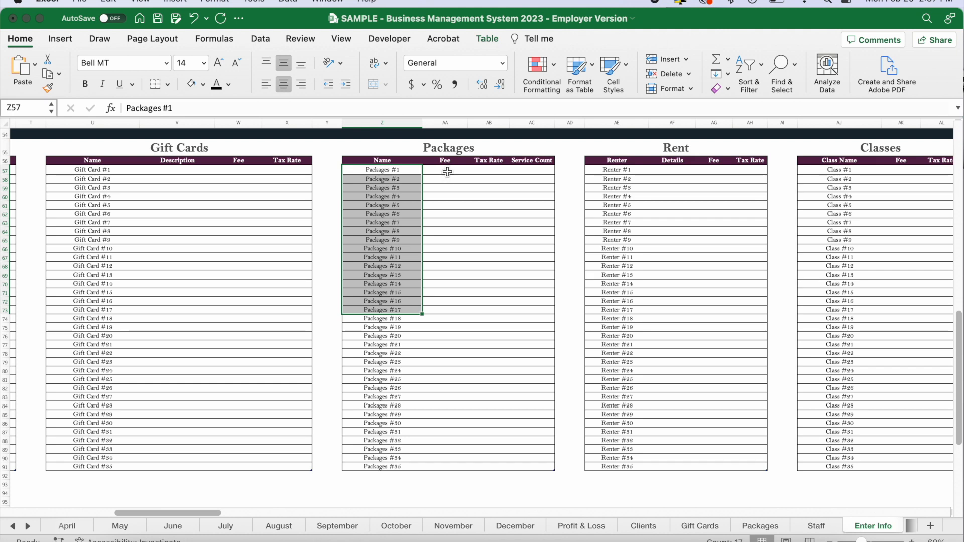
left_click_drag(447, 171, 447, 308)
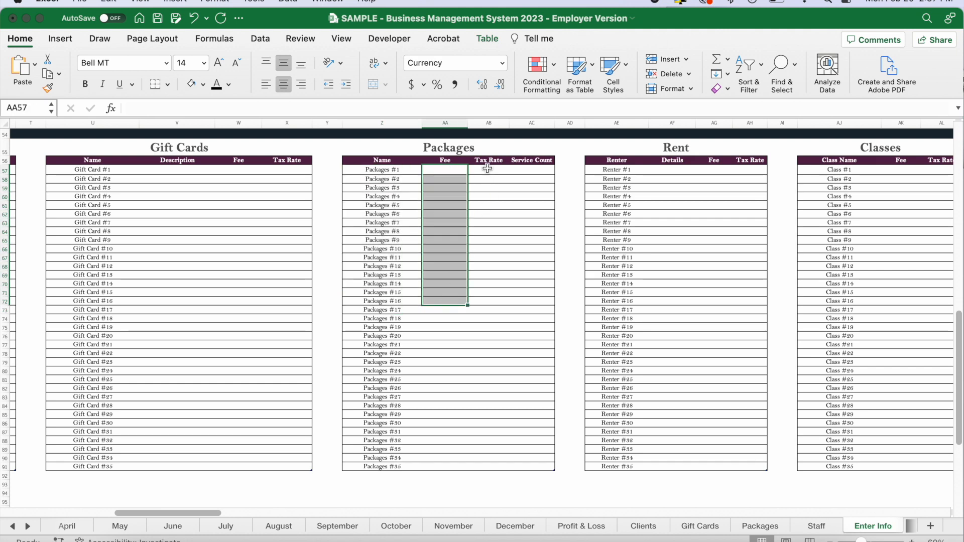
left_click_drag(486, 170, 487, 326)
left_click_drag(532, 169, 532, 340)
left_click(531, 171)
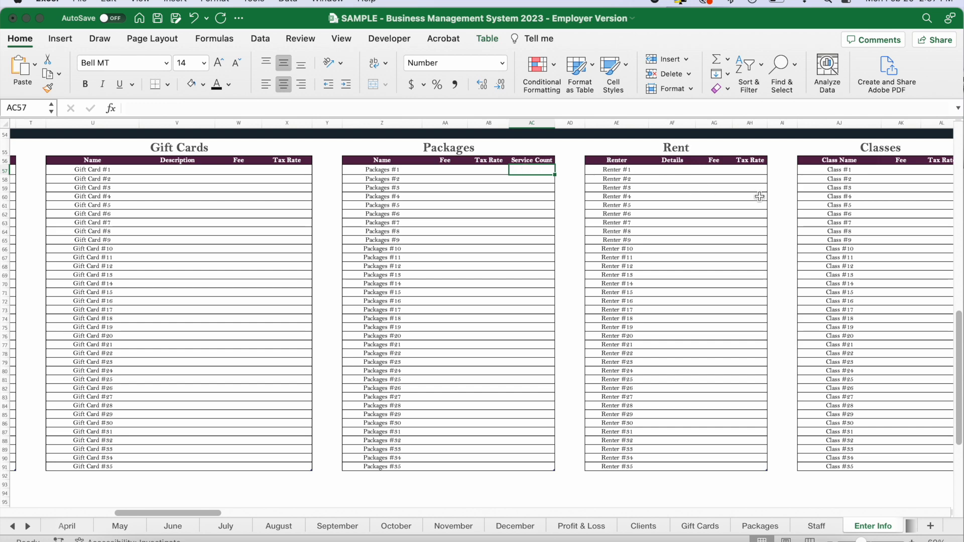
Examine the Renter, Details, Fee and Tax Rate columns of the Rent table.
scroll(713, 189, "right", 5)
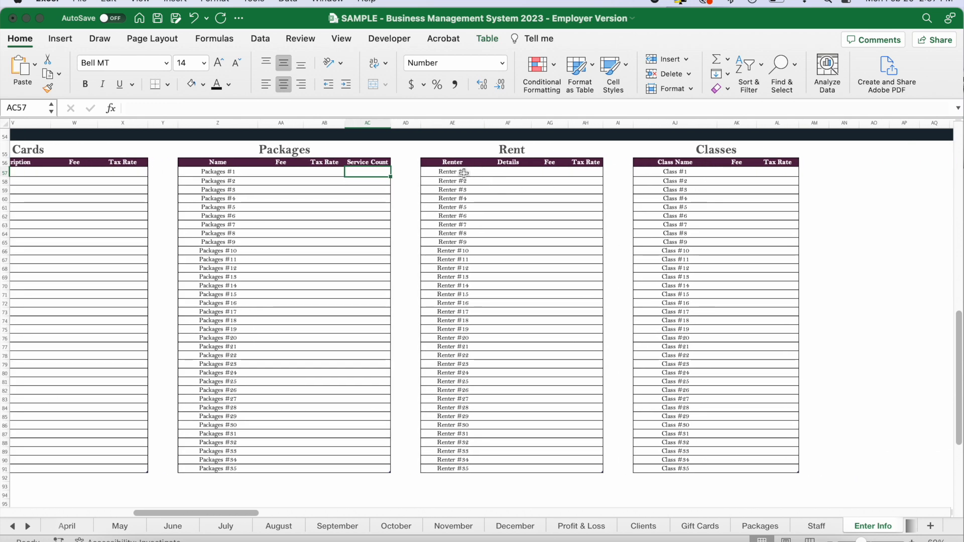
left_click_drag(463, 172, 462, 270)
left_click_drag(509, 171, 511, 267)
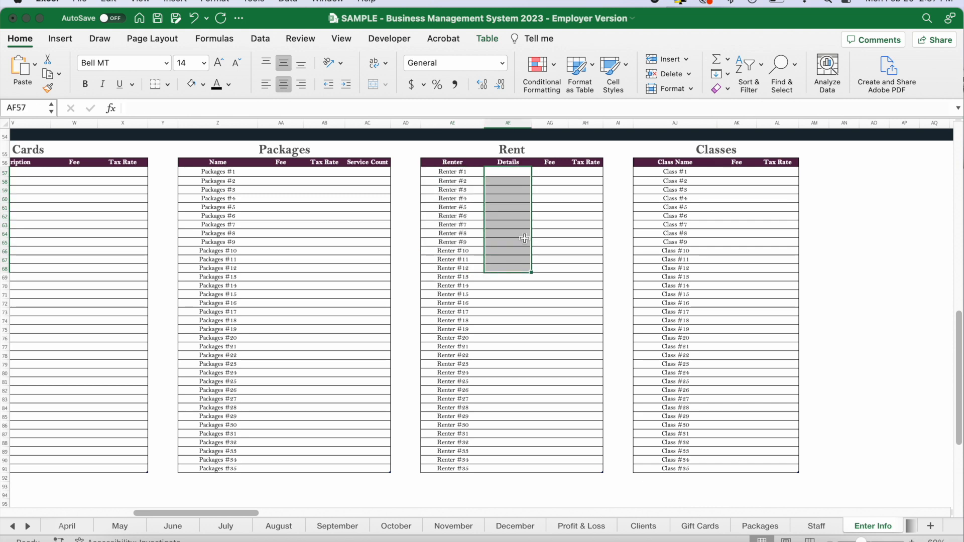
left_click_drag(551, 173, 552, 267)
left_click(587, 172)
left_click_drag(595, 200, 593, 269)
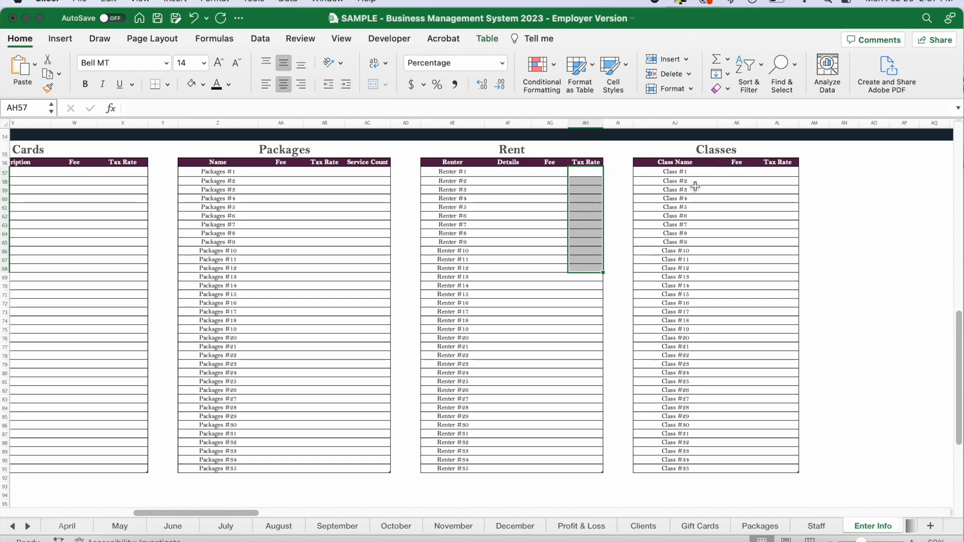
Examine the Class Name, Fee and Tax Rate columns of the Classes table, and return to the Primary Services table.
left_click_drag(681, 172, 681, 286)
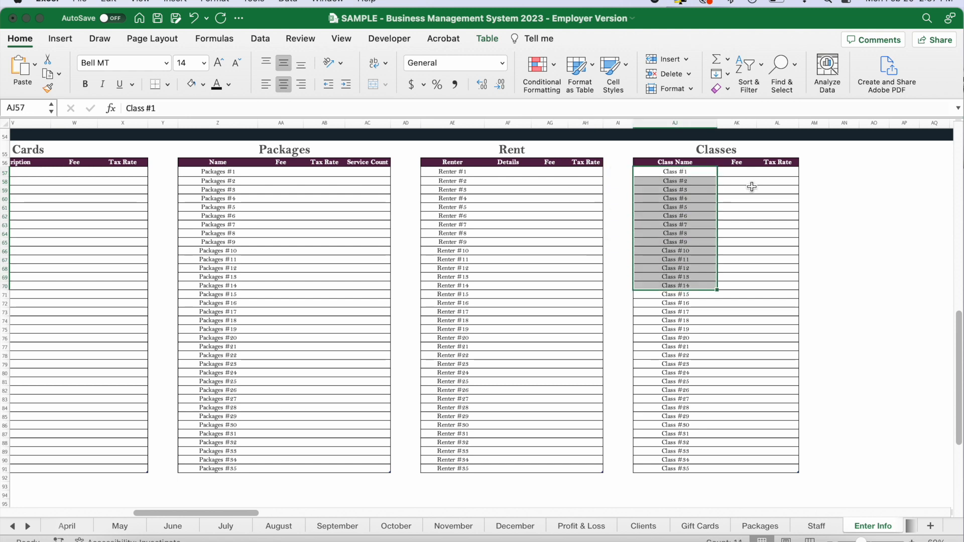
left_click_drag(737, 176, 736, 299)
left_click_drag(779, 175, 777, 368)
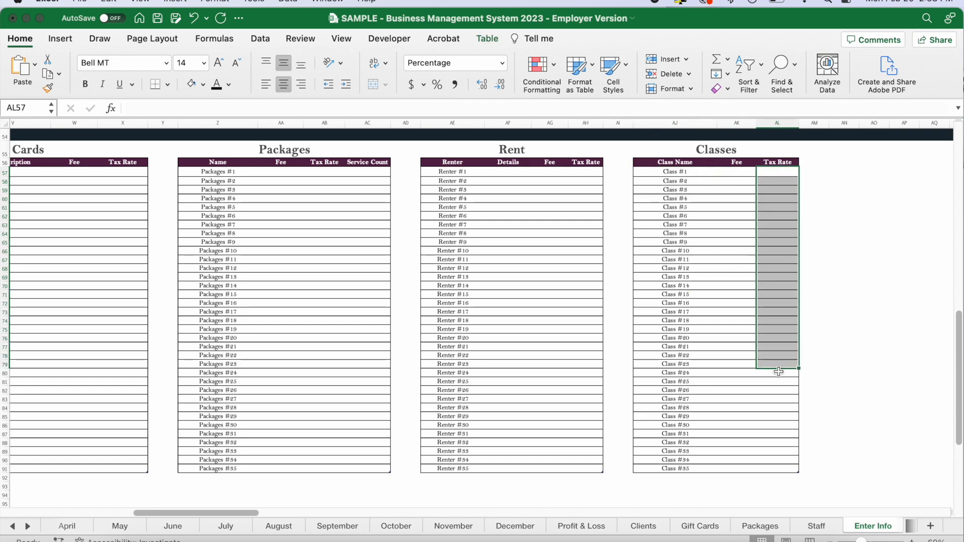
left_click(847, 295)
scroll(514, 288, "left", 2)
scroll(514, 288, "left", 15)
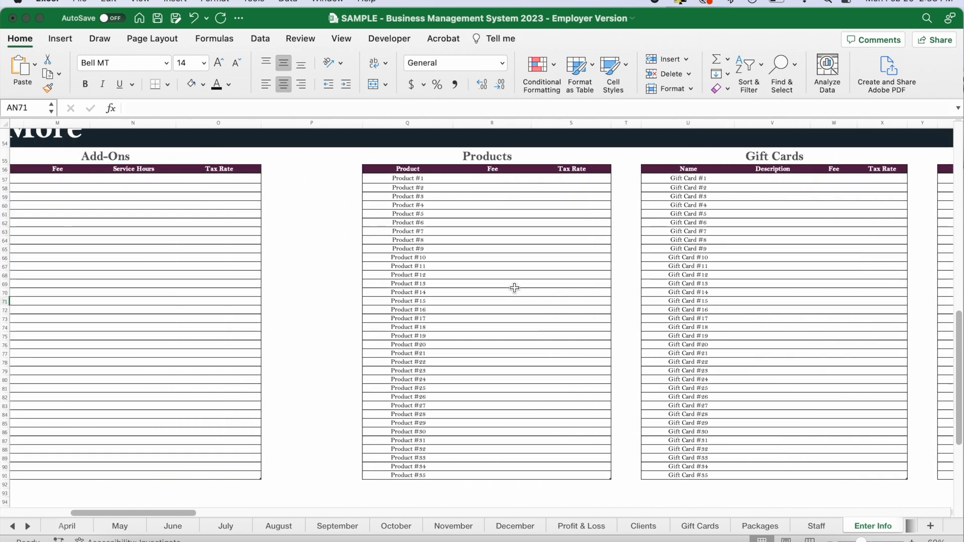
scroll(515, 288, "left", 10)
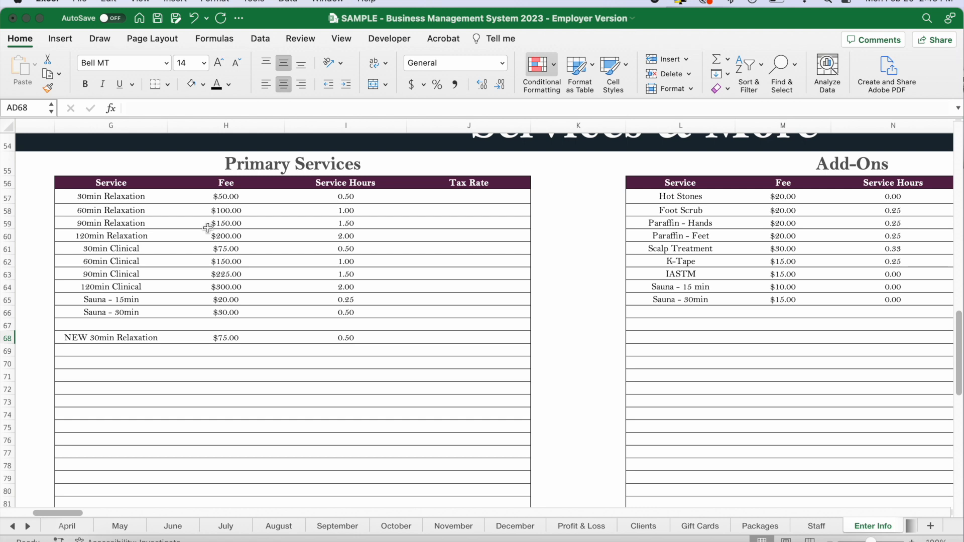
Examine the Primary Services entries, the Tax Rate column and the separate NEW 30min Relaxation row for a changed price.
left_click_drag(88, 195, 370, 310)
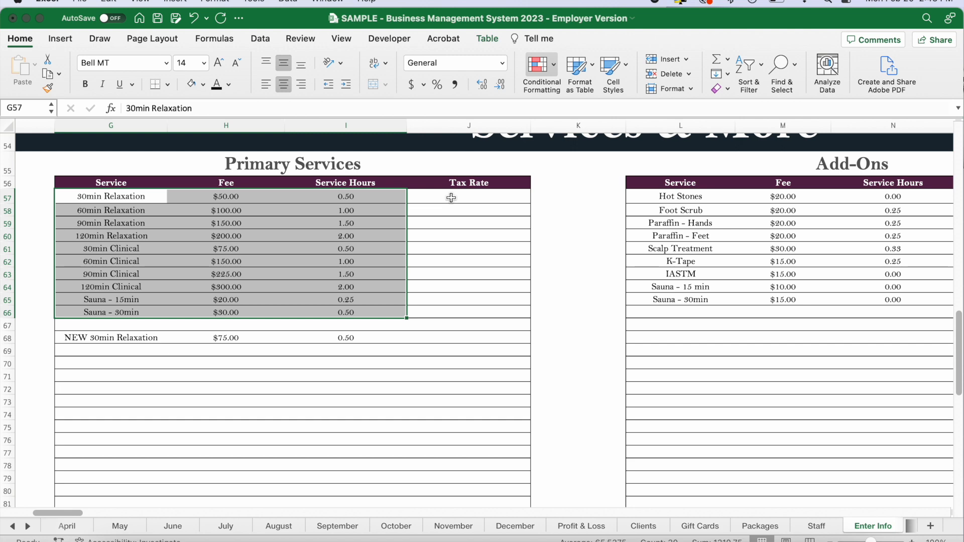
left_click_drag(450, 197, 467, 414)
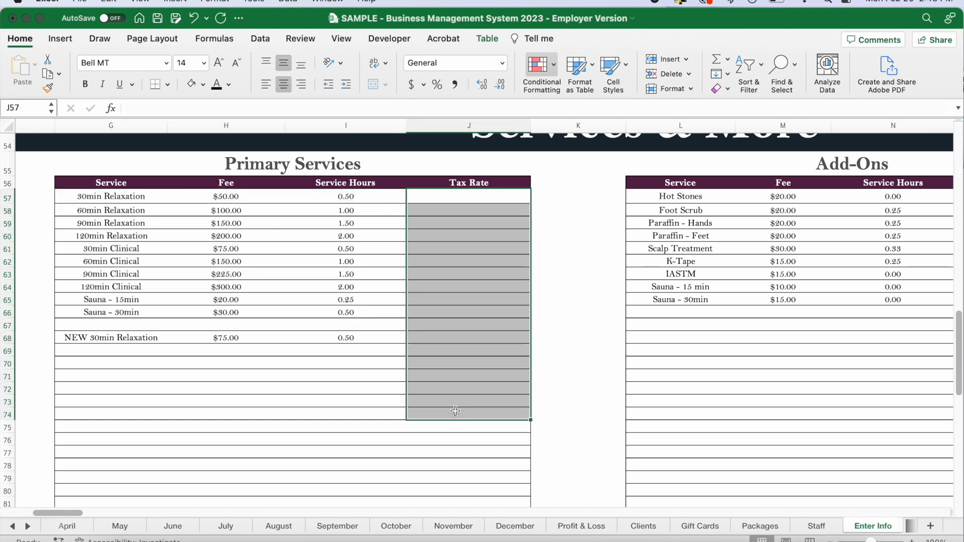
left_click(90, 338)
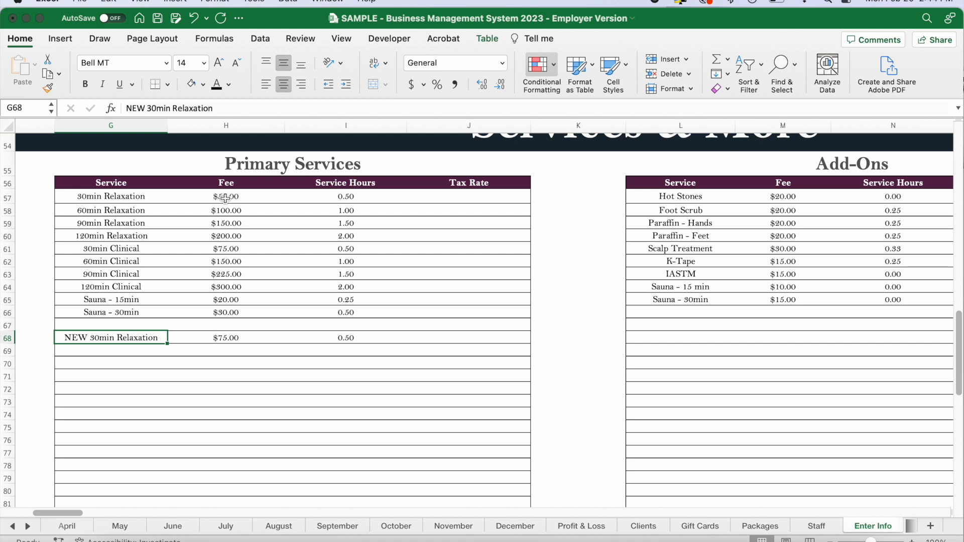
mouse_move(225, 197)
left_mouse_down()
mouse_move(352, 198)
mouse_move(229, 198)
mouse_move(242, 200)
left_mouse_up()
left_click_drag(104, 339, 343, 340)
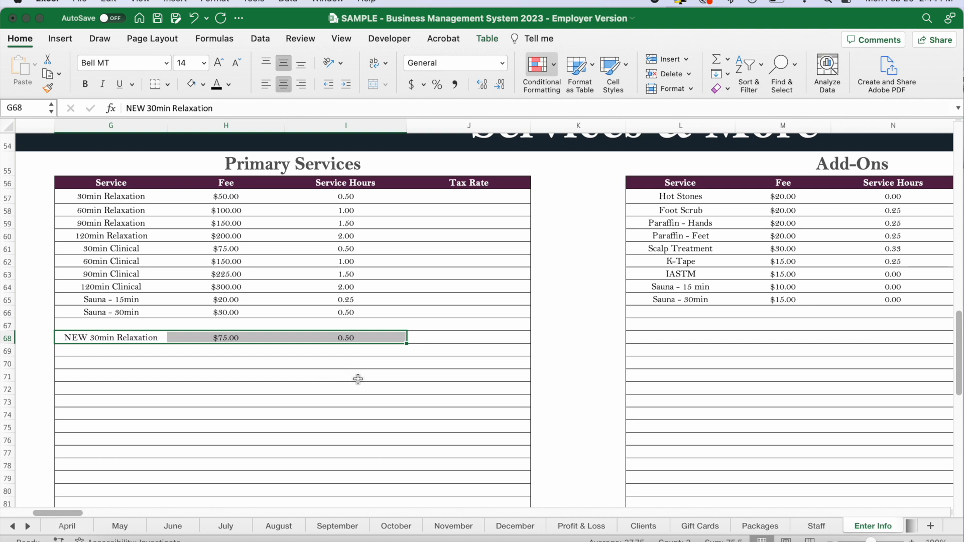
left_click(547, 338)
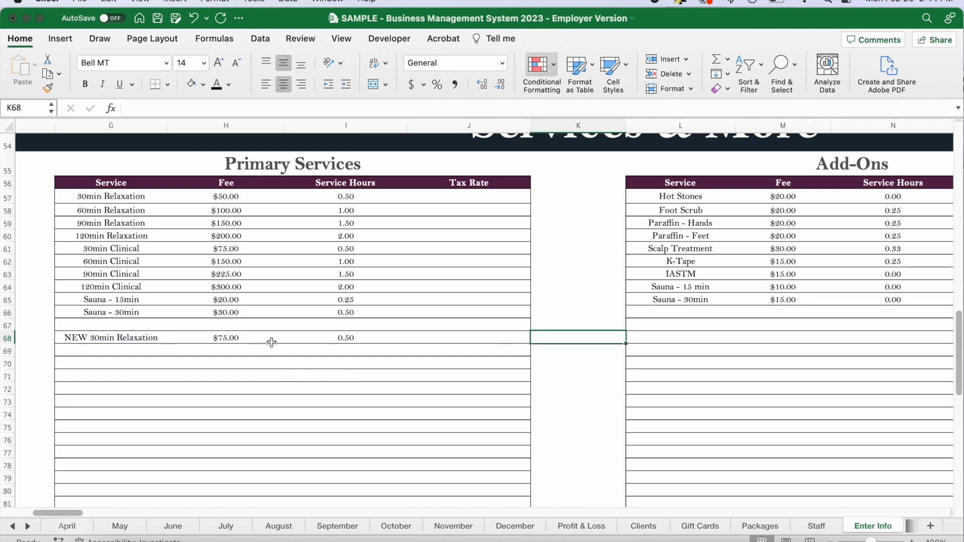
left_click(68, 337)
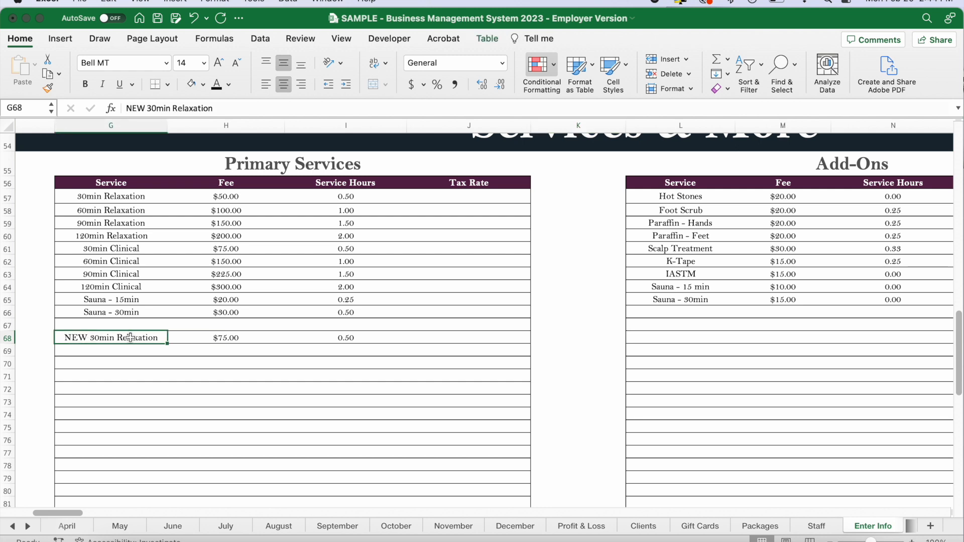
Examine the Add-Ons and Products tables, including the tax rates of the products.
scroll(477, 334, "right", 10)
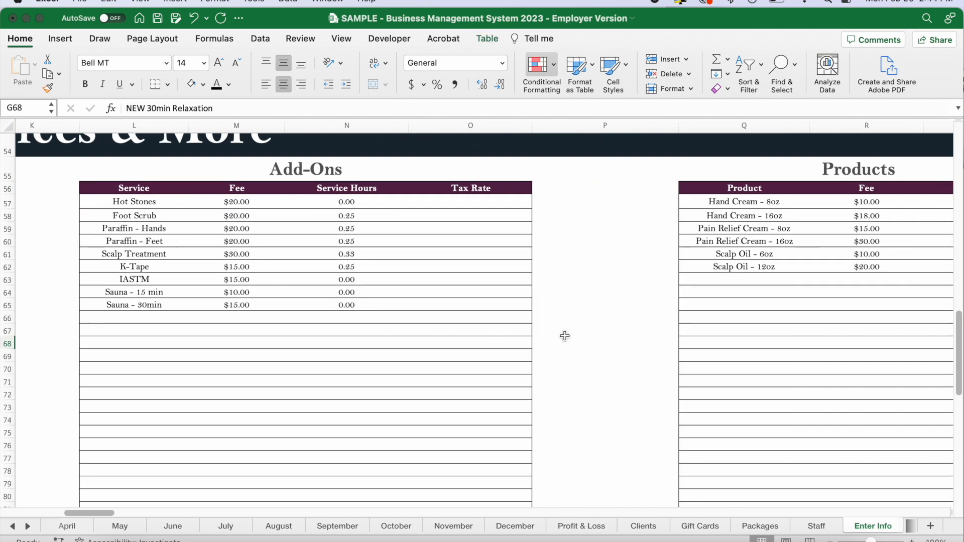
scroll(546, 281, "right", 5)
scroll(546, 281, "right", 5)
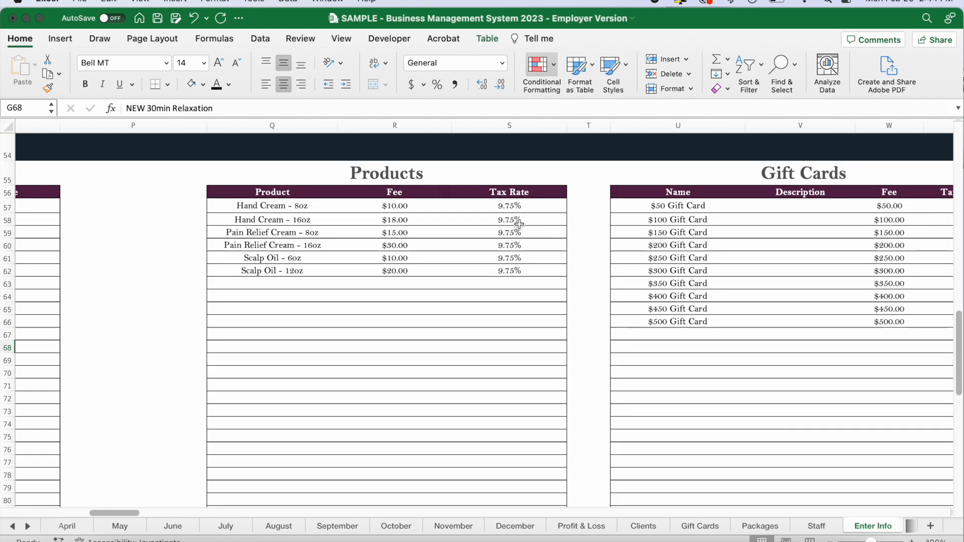
scroll(518, 224, "right", 4)
left_click_drag(231, 203, 231, 267)
left_click(308, 252)
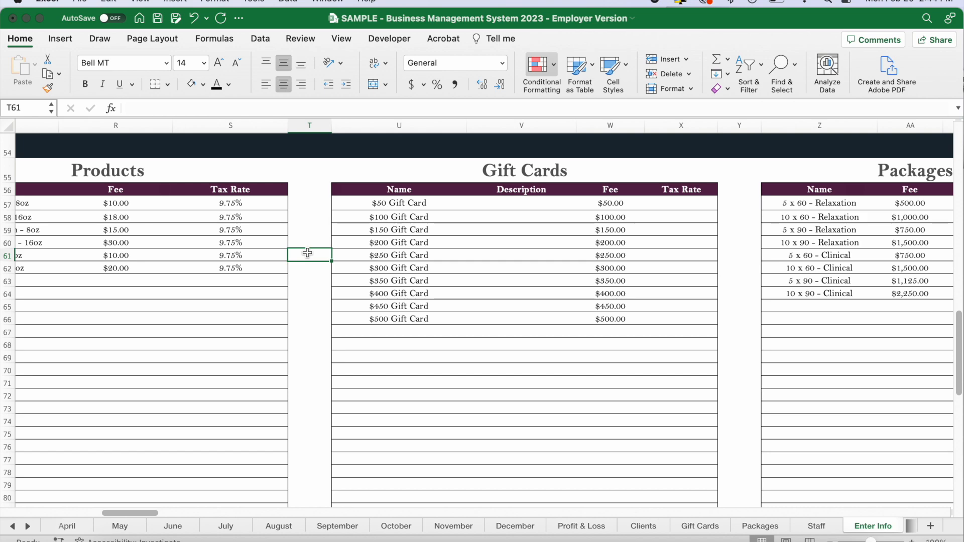
Examine the Gift Cards and Packages tables, including the Service Count of each package.
scroll(308, 253, "right", 2)
scroll(308, 252, "right", 3)
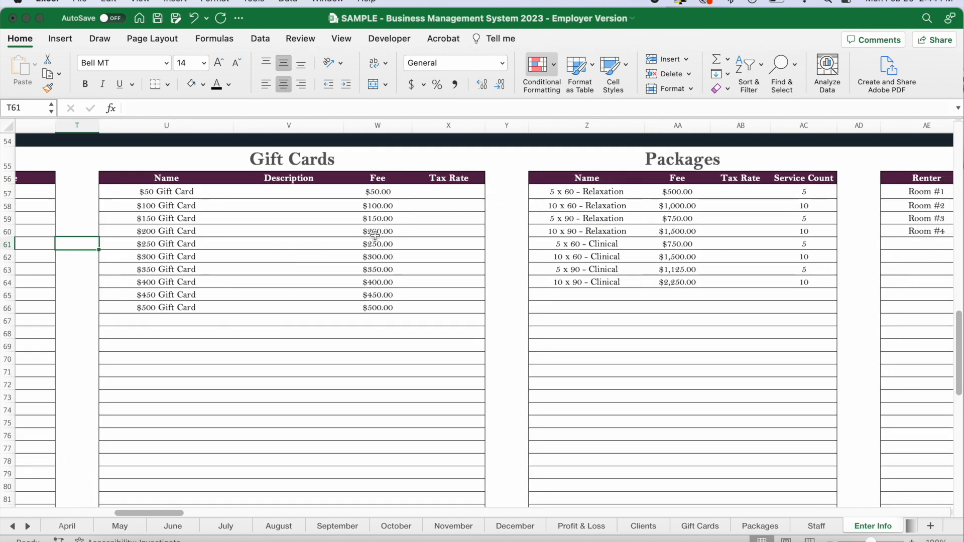
scroll(465, 286, "right", 4)
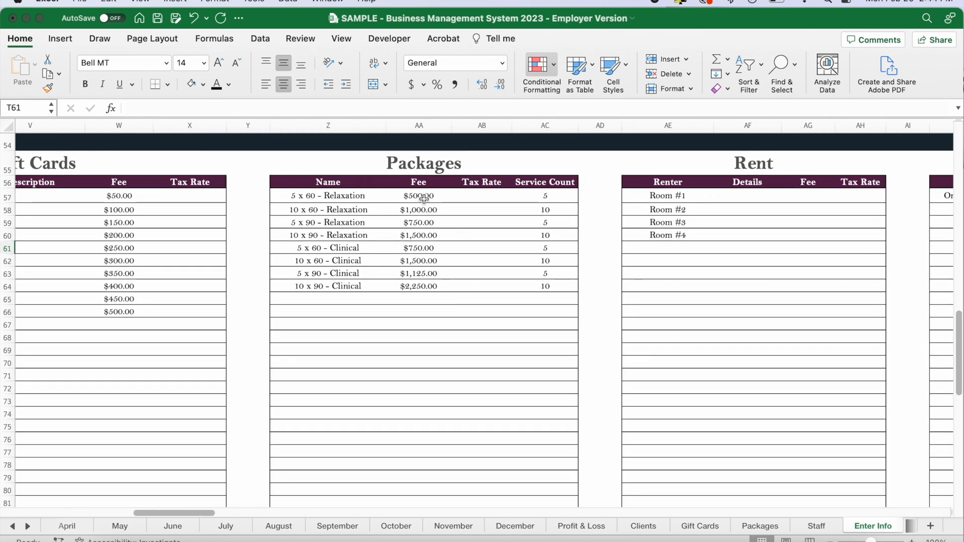
left_click_drag(575, 202, 564, 286)
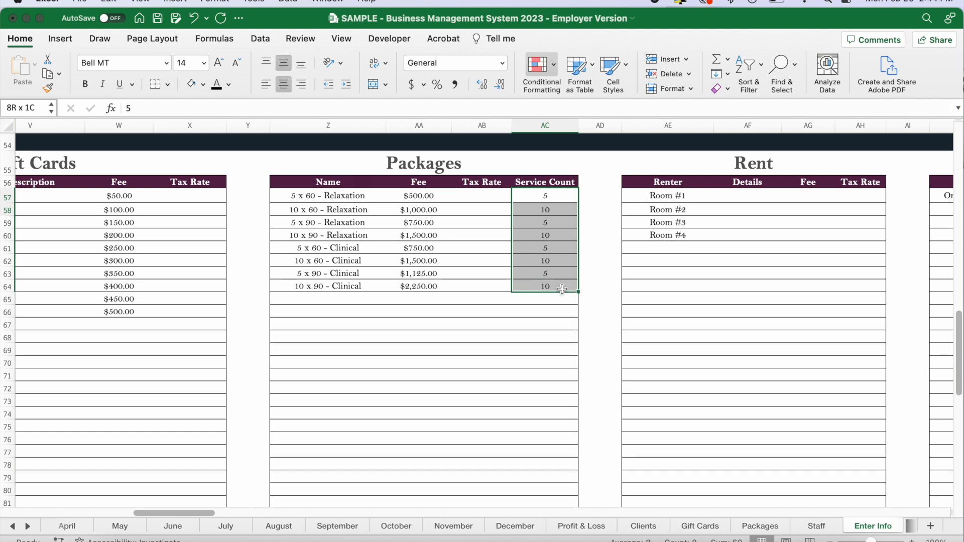
left_click(601, 251)
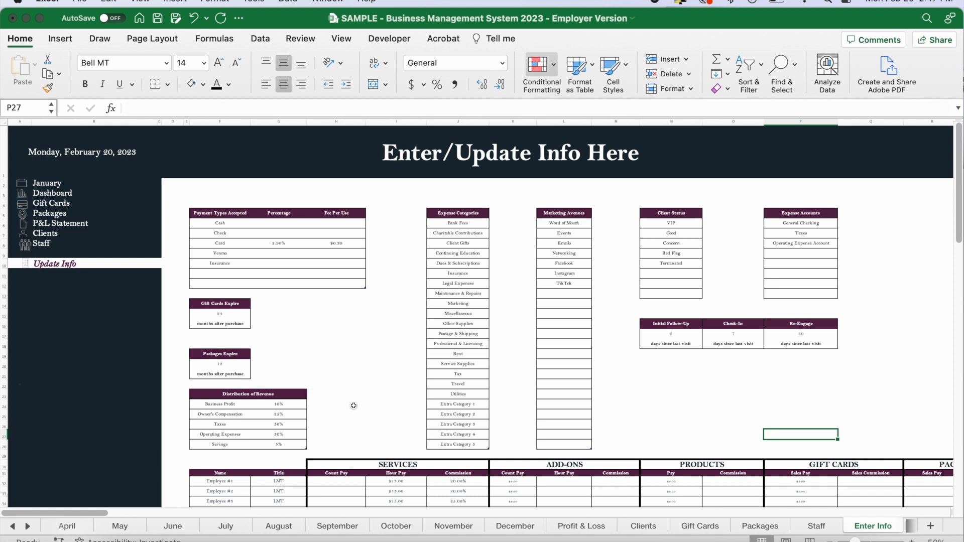
Open the Clients sheet and examine the Client Entry form, Upcoming Birthdays, follow-up and check-in sections and the client list.
left_click(45, 234)
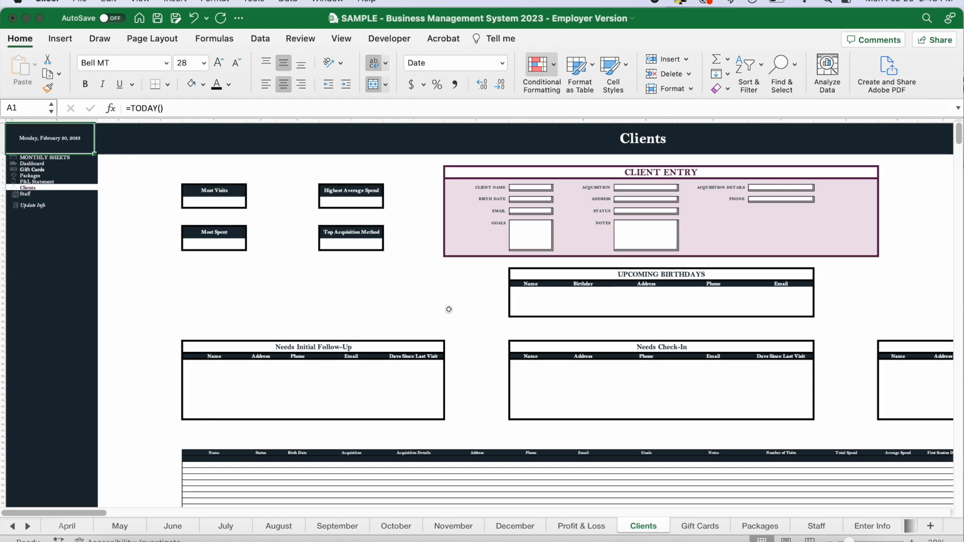
scroll(448, 310, "up", 5)
scroll(448, 308, "up", 1)
scroll(448, 308, "up", 2)
scroll(447, 308, "right", 7)
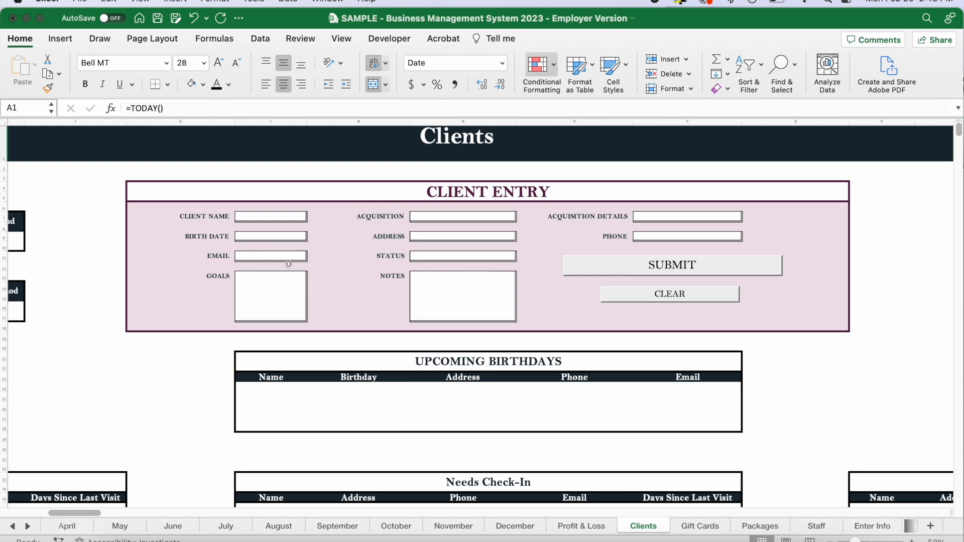
scroll(158, 401, "down", 3)
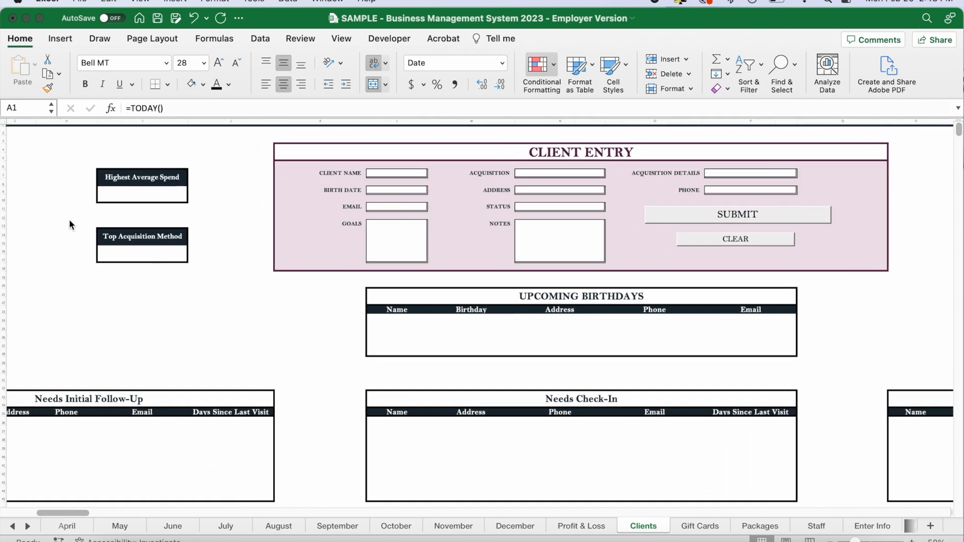
scroll(462, 465, "down", 10)
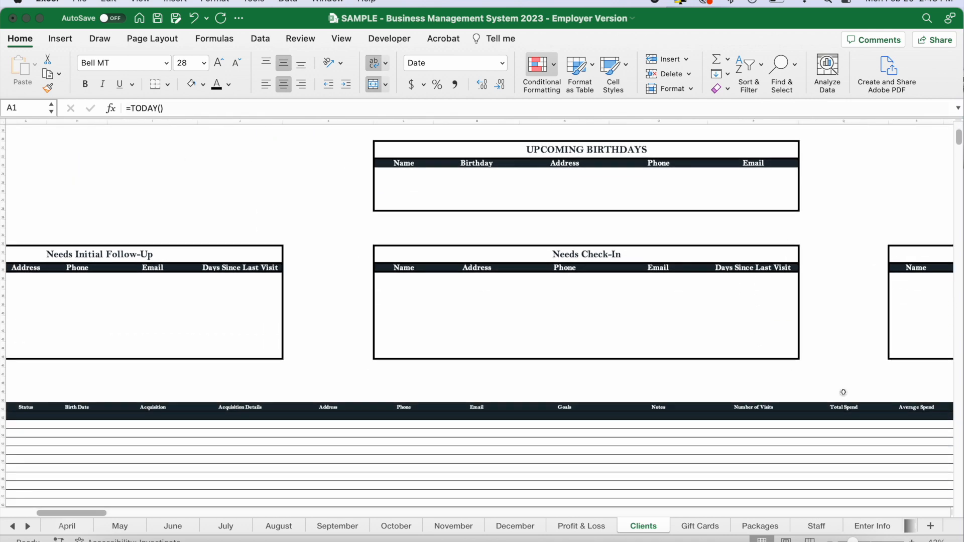
scroll(553, 281, "up", 10)
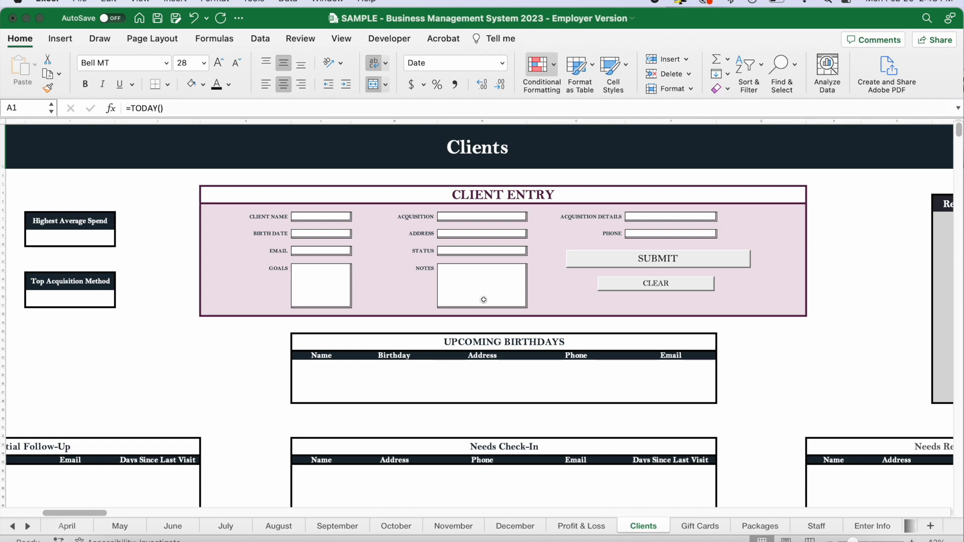
Enter the client's full name in the Client Entry form.
left_click(320, 215)
scroll(290, 218, "up", 5)
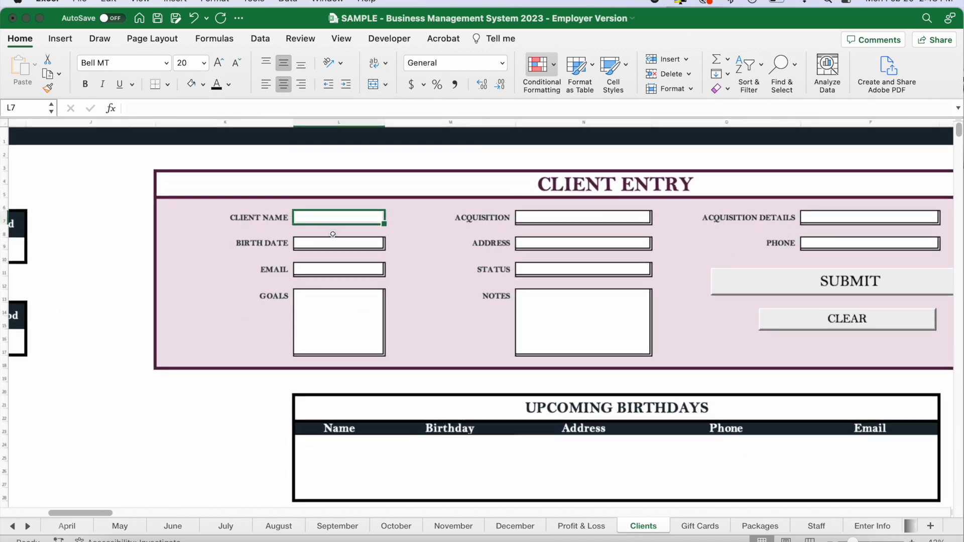
scroll(458, 287, "right", 5)
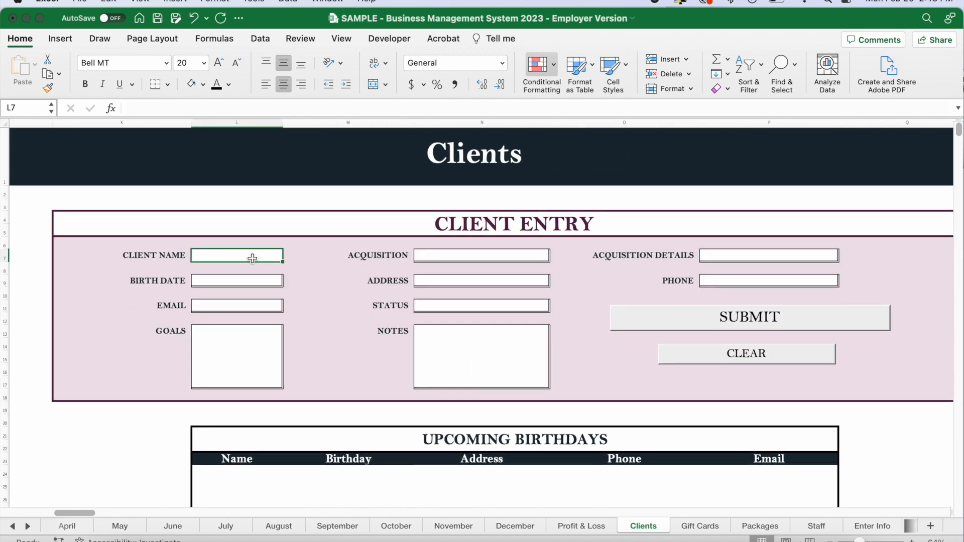
type("John Smith")
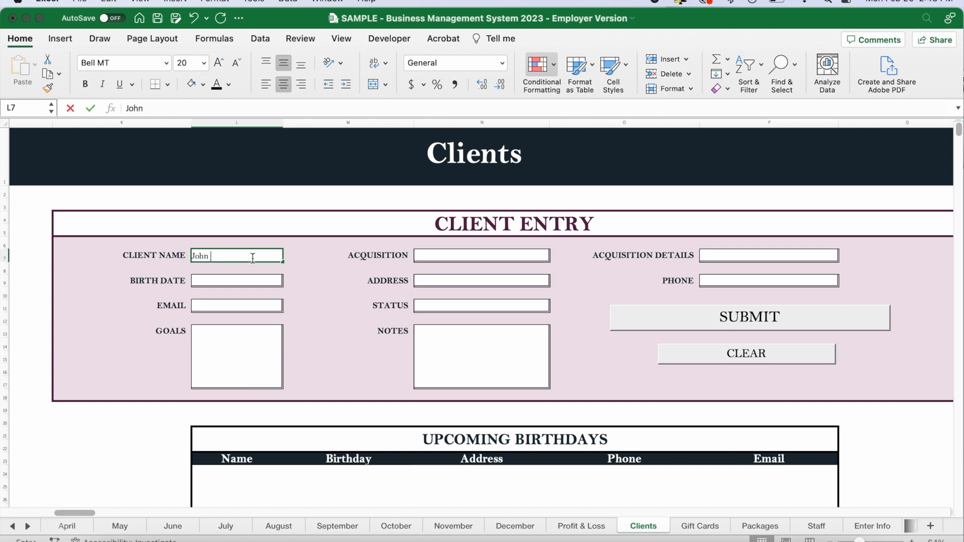
key("Tab")
key("Tab")
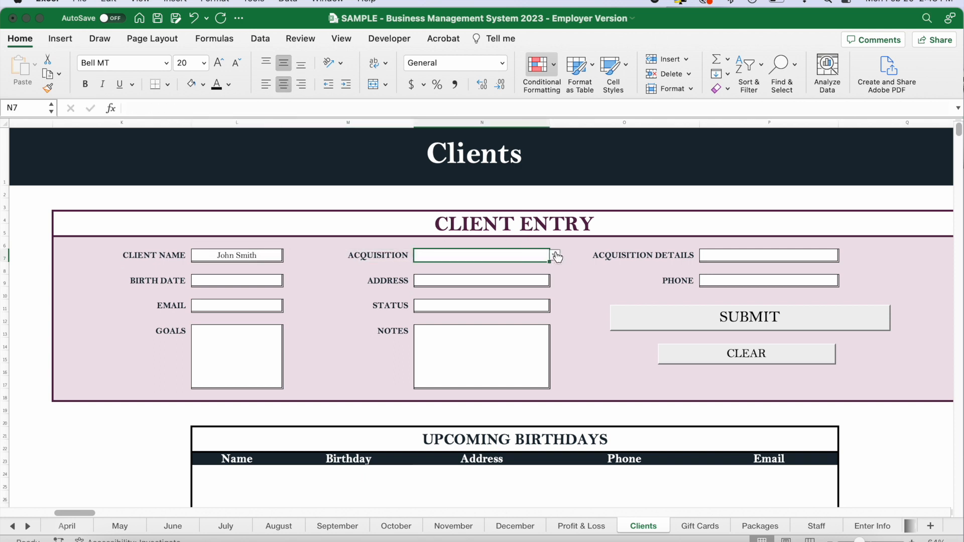
Set the client's acquisition to Word of Mouth and enter who referred the client as the acquisition details.
left_click(554, 255)
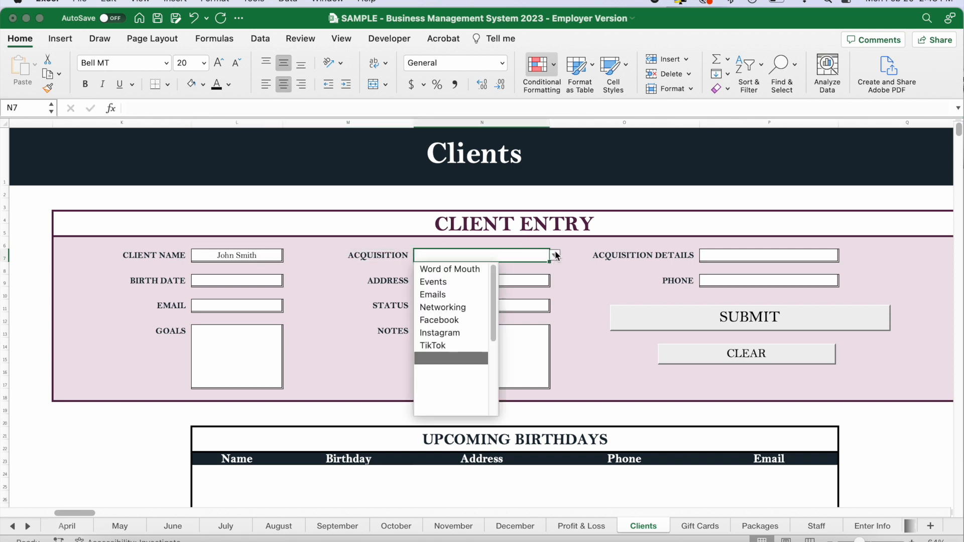
left_click(455, 269)
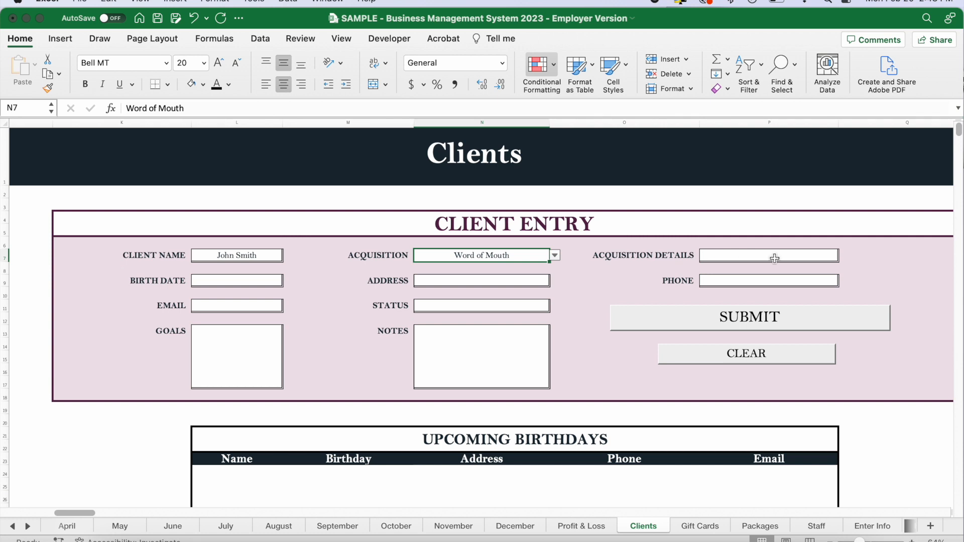
left_click(819, 257)
type("Referred by Jane Smith")
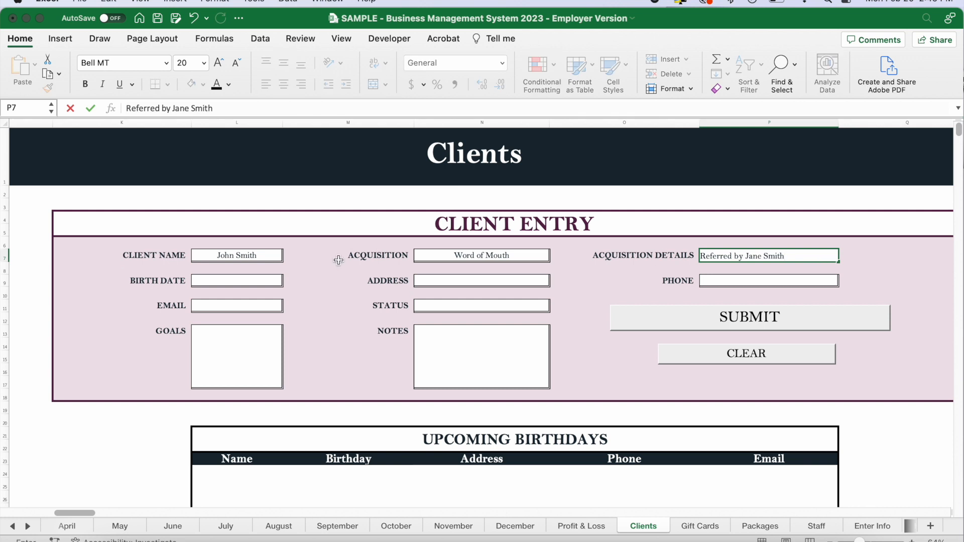
Enter the client's birth date and street address in the Client Entry form.
left_click(266, 280)
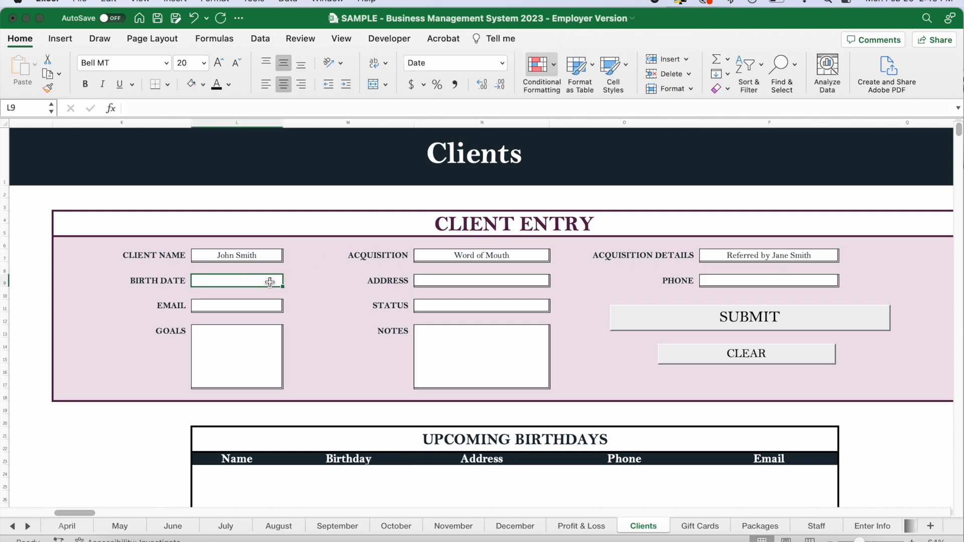
type("2/3/75")
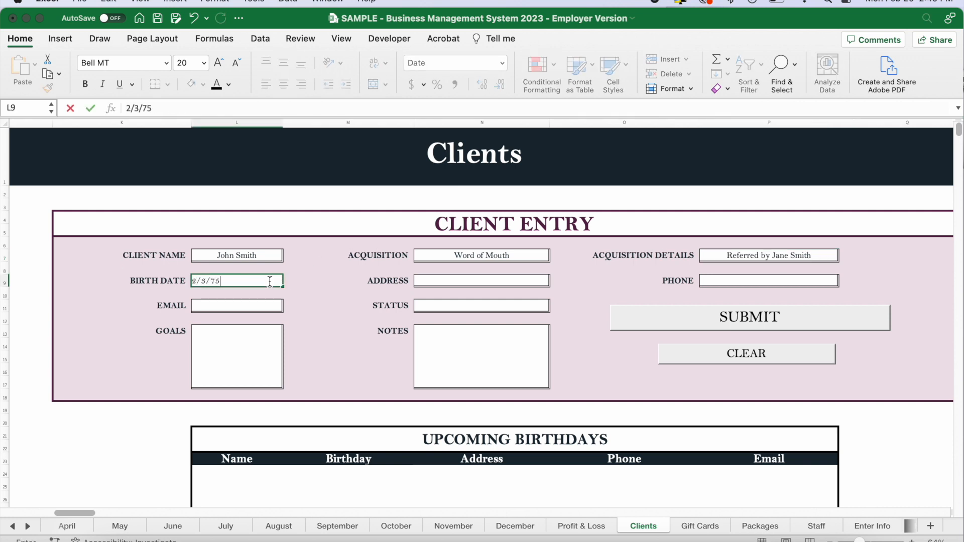
key("Tab")
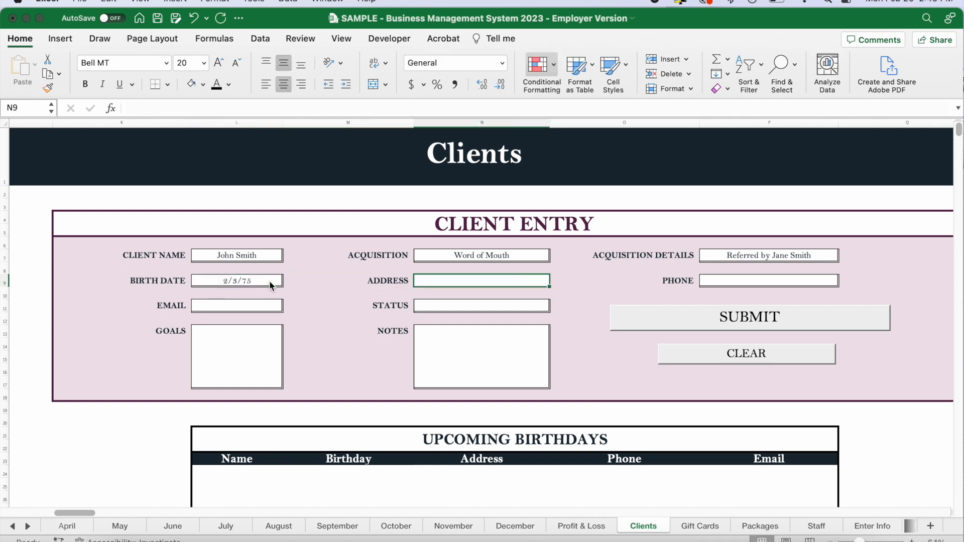
type("123 Main Street")
key("Tab")
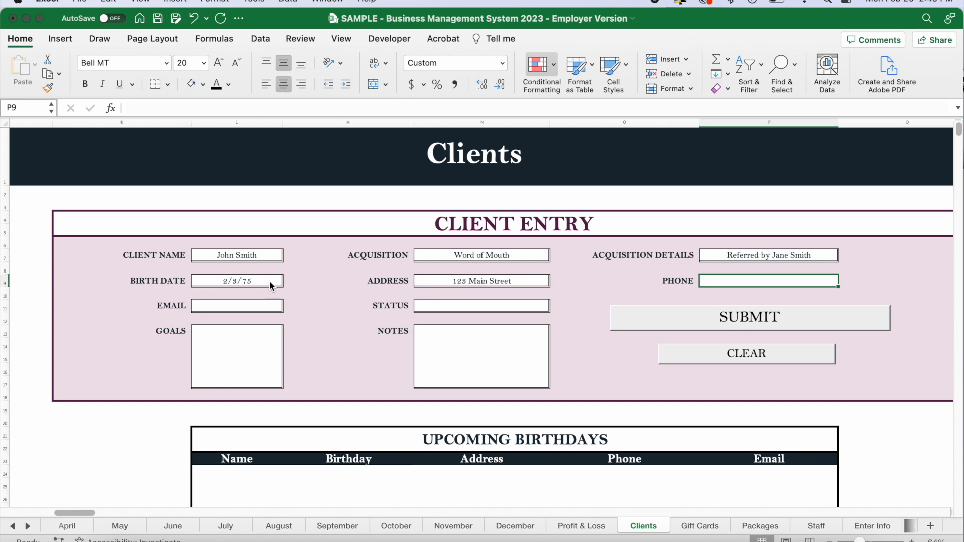
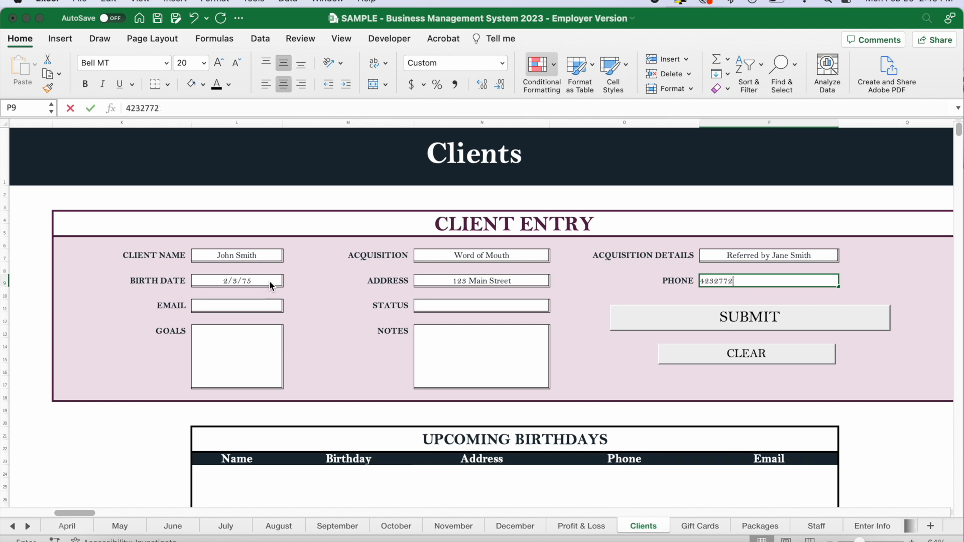
Enter the client's phone number and e-mail address in the Client Entry form.
key("Tab")
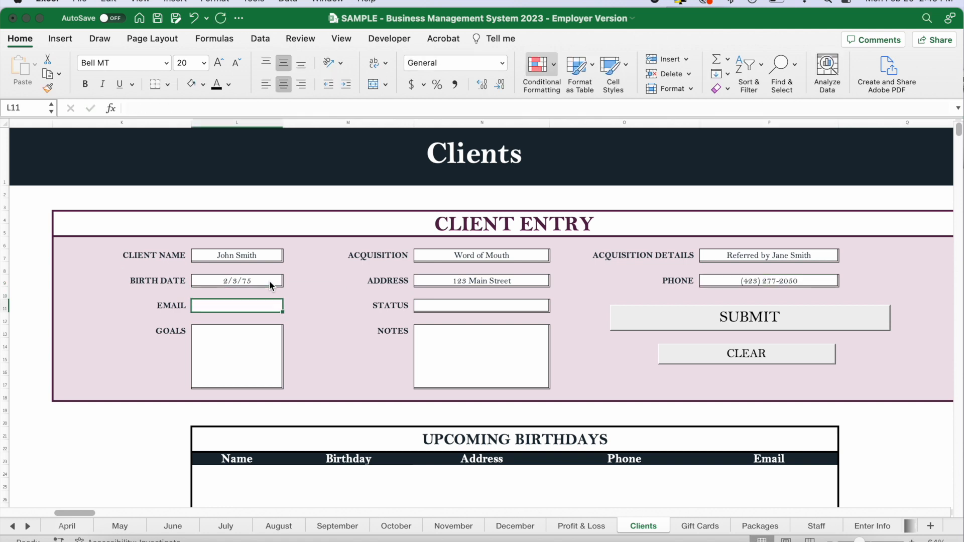
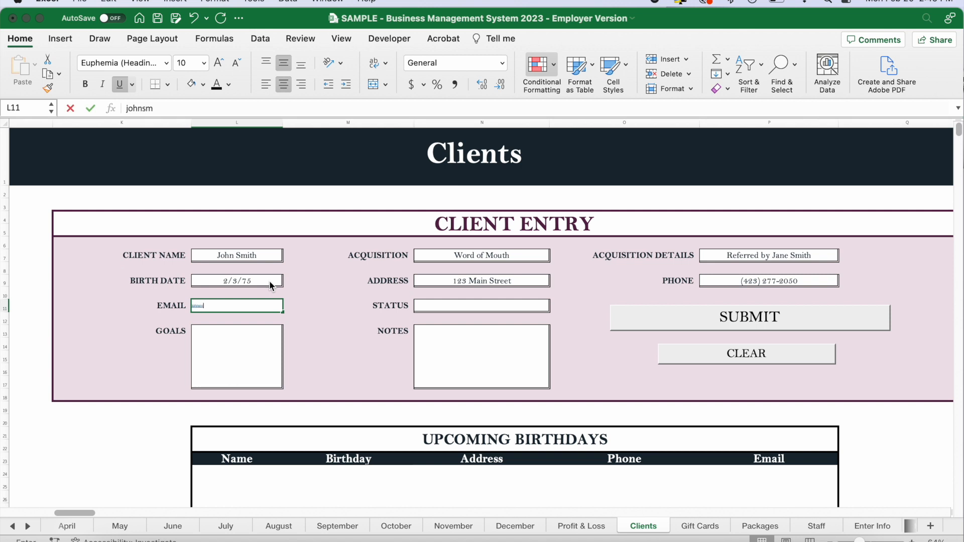
key("Tab")
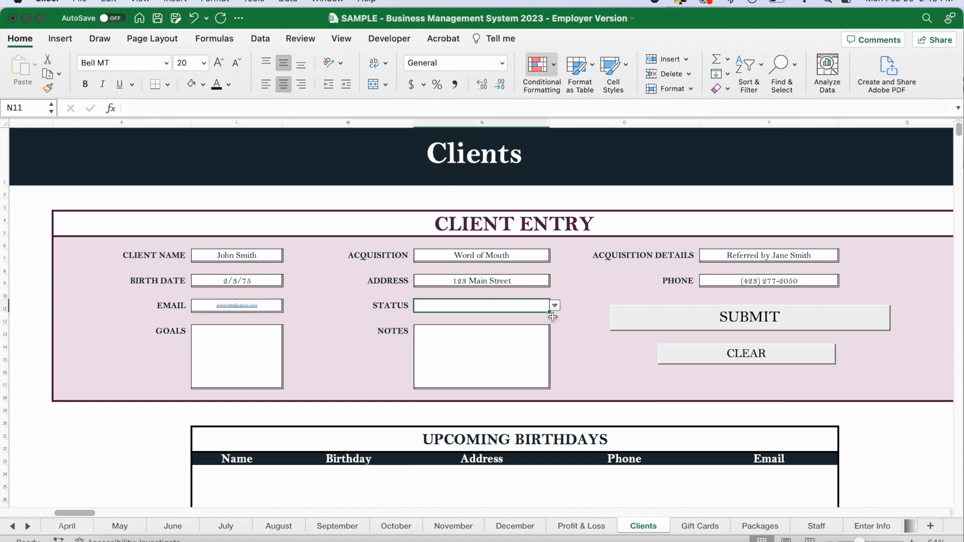
Set the client's status to VIP and select the Goals field.
left_click(554, 306)
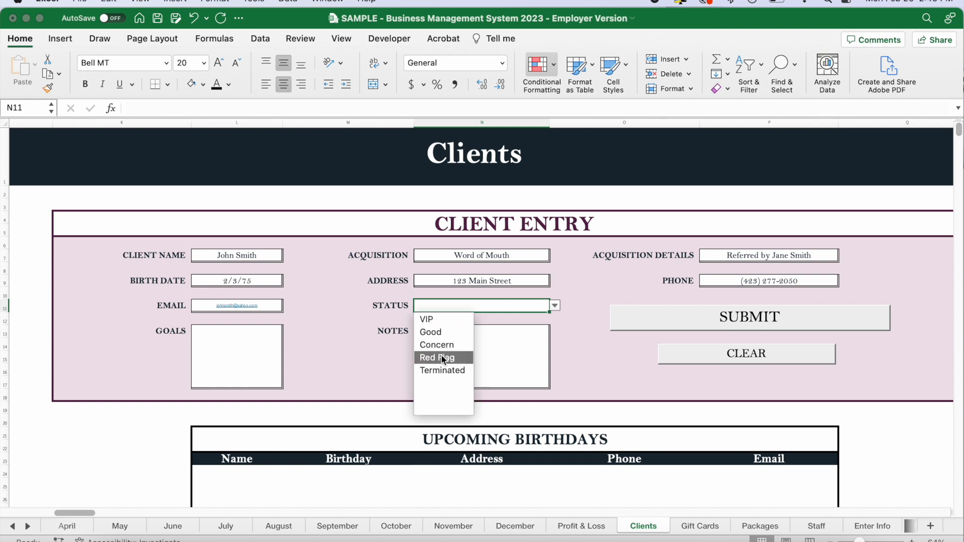
left_click(436, 321)
left_click(256, 355)
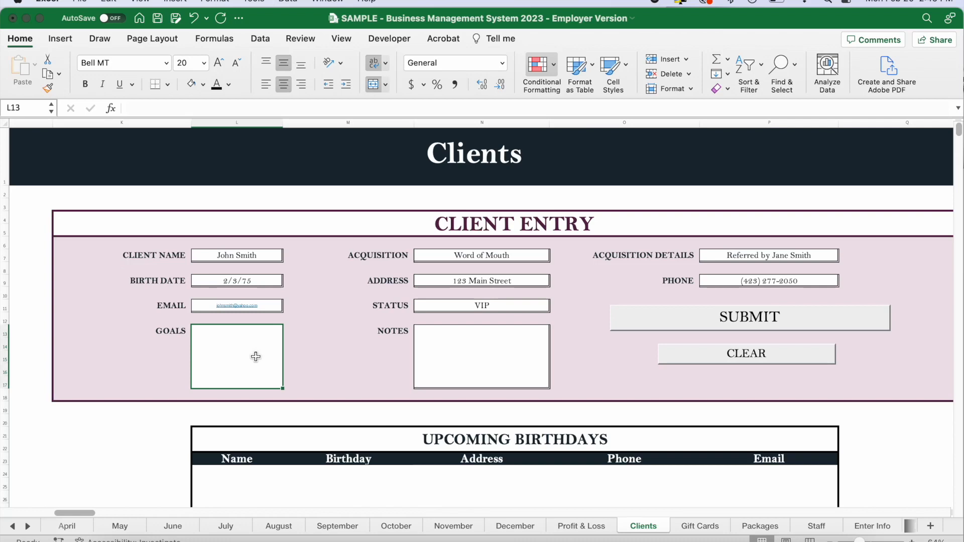
Enter back pain reduction as the client's goal, leave the notes empty and submit the client entry.
type("back pain reduction")
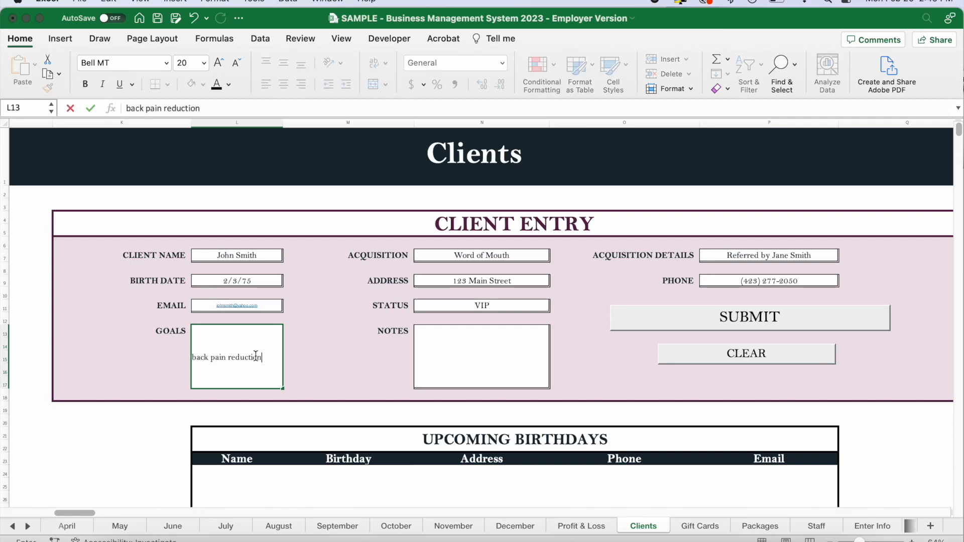
key("Tab")
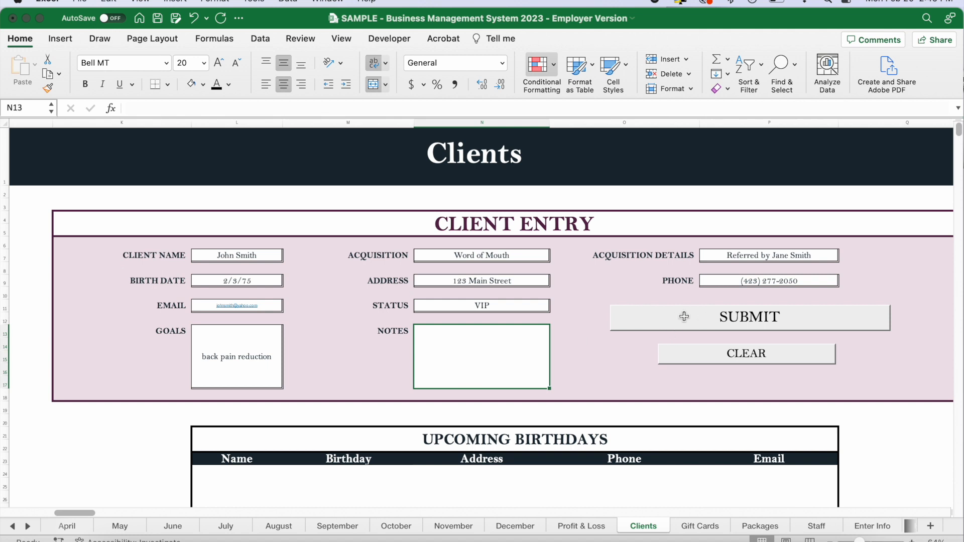
left_click(740, 317)
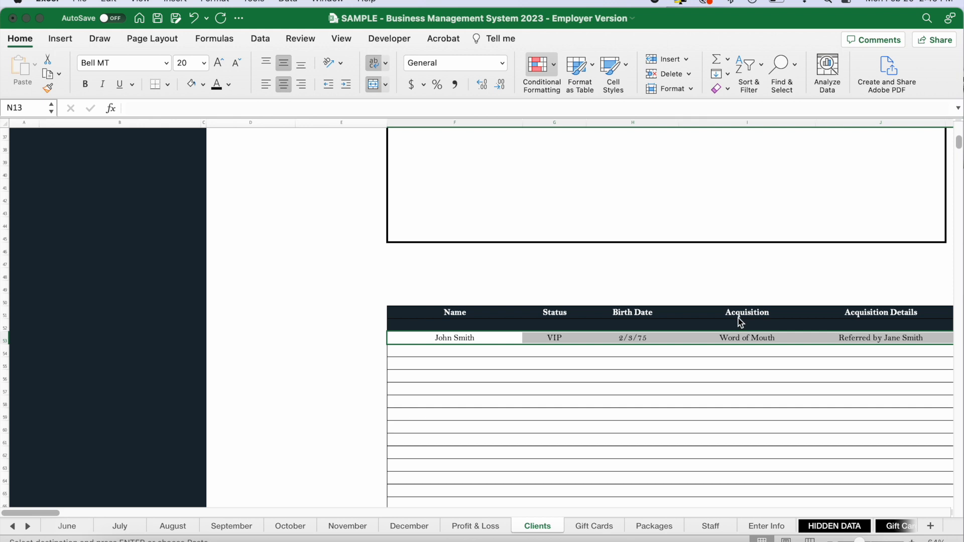
Examine the submitted client's row in the client table, through to the Feedback / Quotes / Testimonial column.
scroll(541, 341, "right", 5)
scroll(541, 340, "right", 10)
scroll(541, 340, "right", 1)
left_click(536, 274)
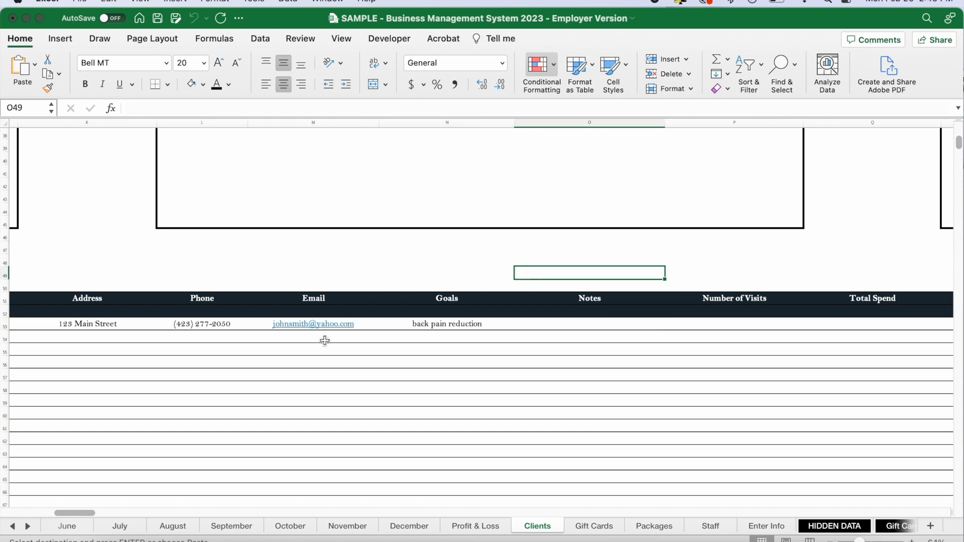
scroll(324, 341, "left", 8)
scroll(95, 320, "left", 1)
scroll(94, 319, "right", 1)
scroll(204, 318, "right", 1)
scroll(203, 317, "right", 10)
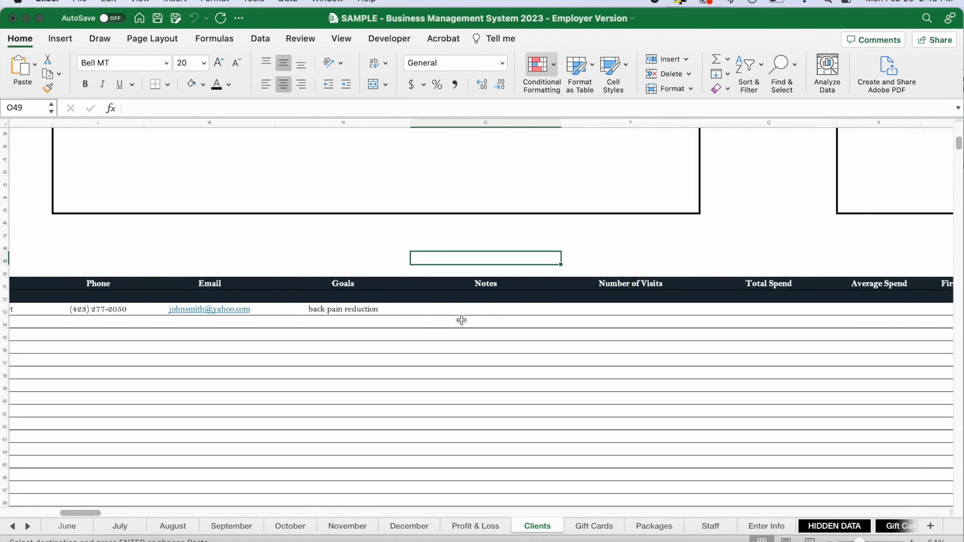
scroll(461, 319, "right", 6)
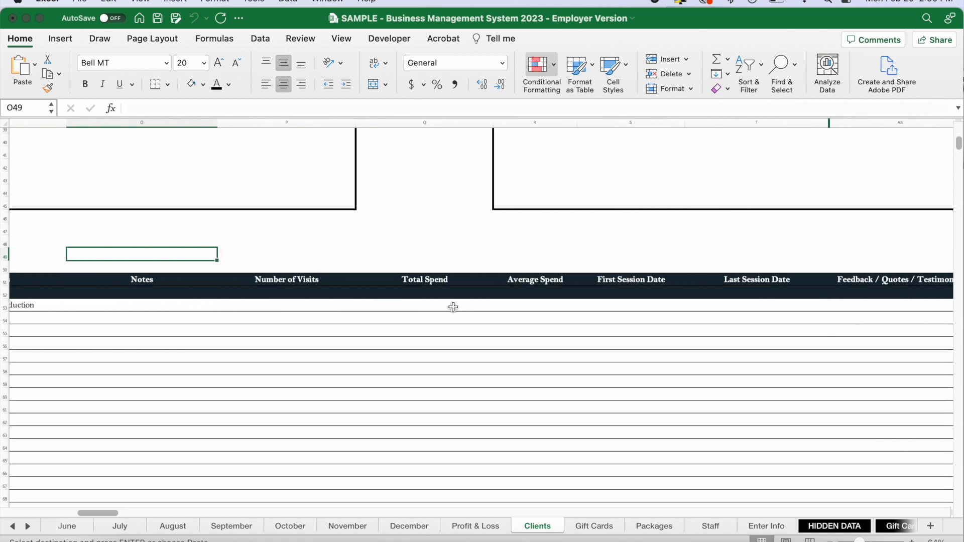
scroll(839, 305, "right", 2)
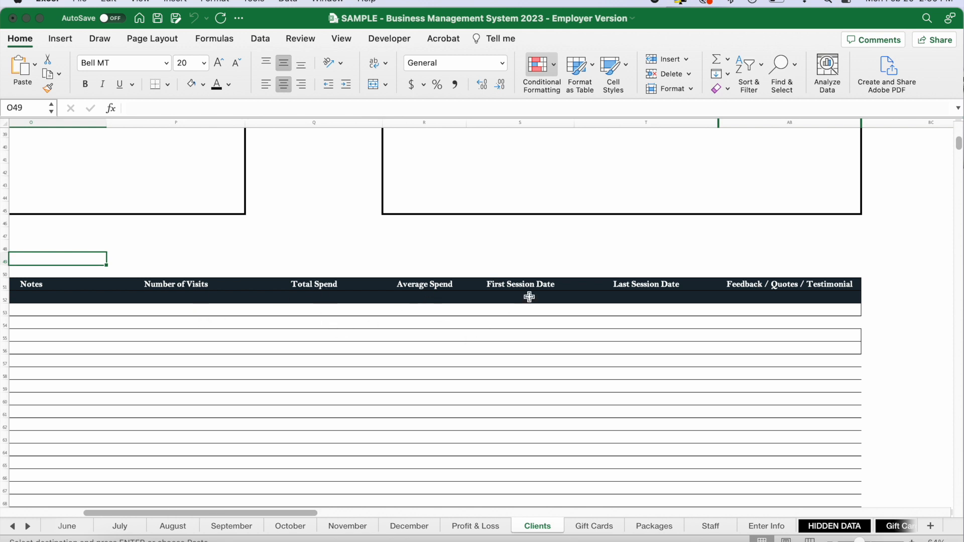
left_click(812, 313)
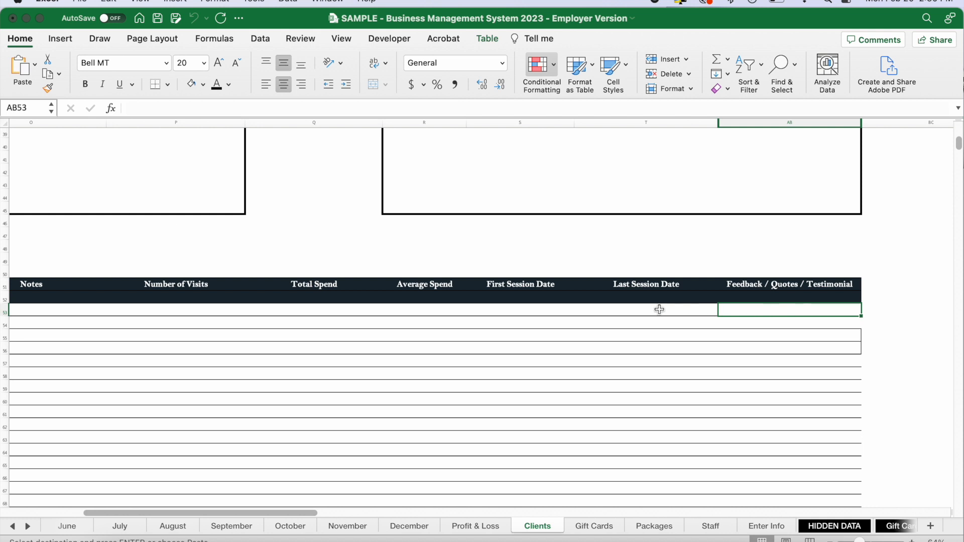
Inspect the formulas in the new client's Number of Visits, Total Spend, Average Spend, First Session Date and Last Session Date cells.
left_click_drag(162, 310, 596, 304)
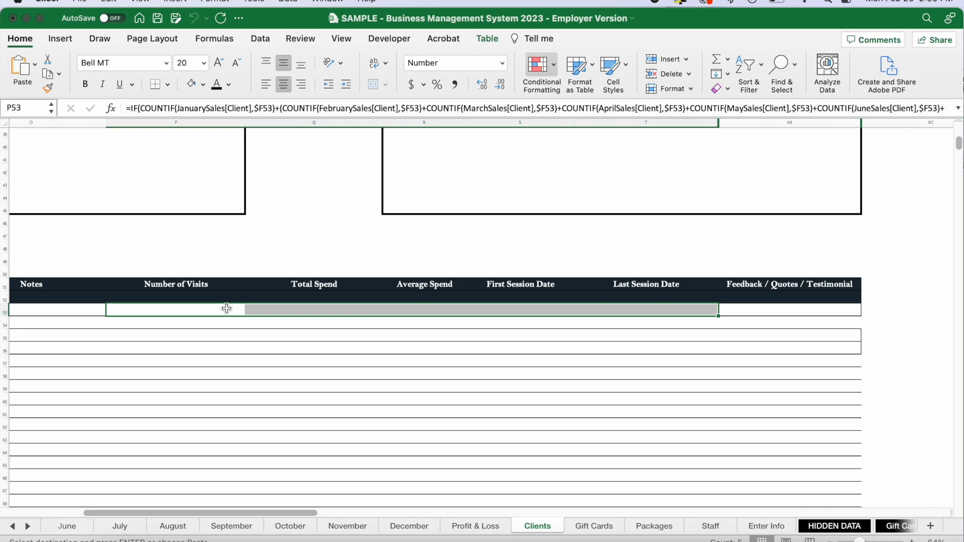
left_click(211, 309)
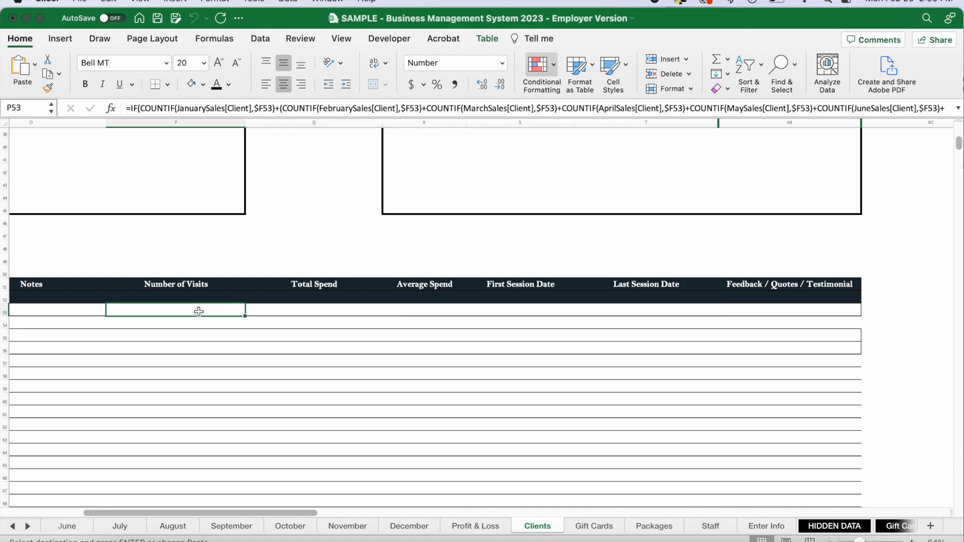
left_click(316, 314)
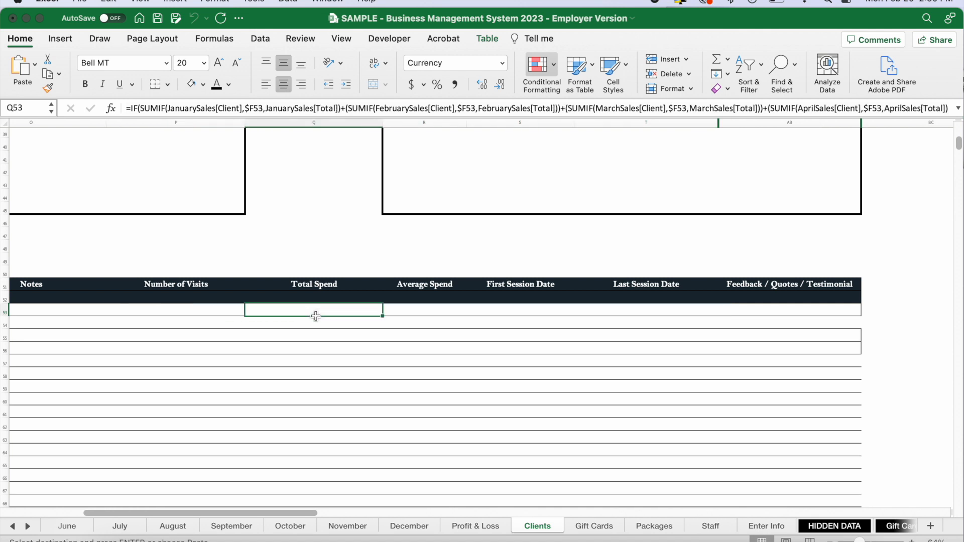
left_click(436, 314)
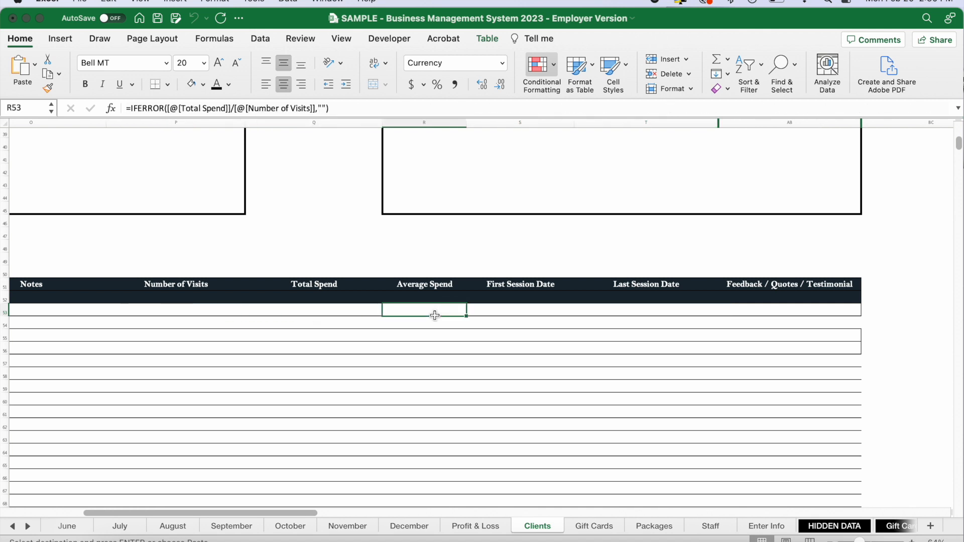
left_click(536, 314)
left_click(637, 315)
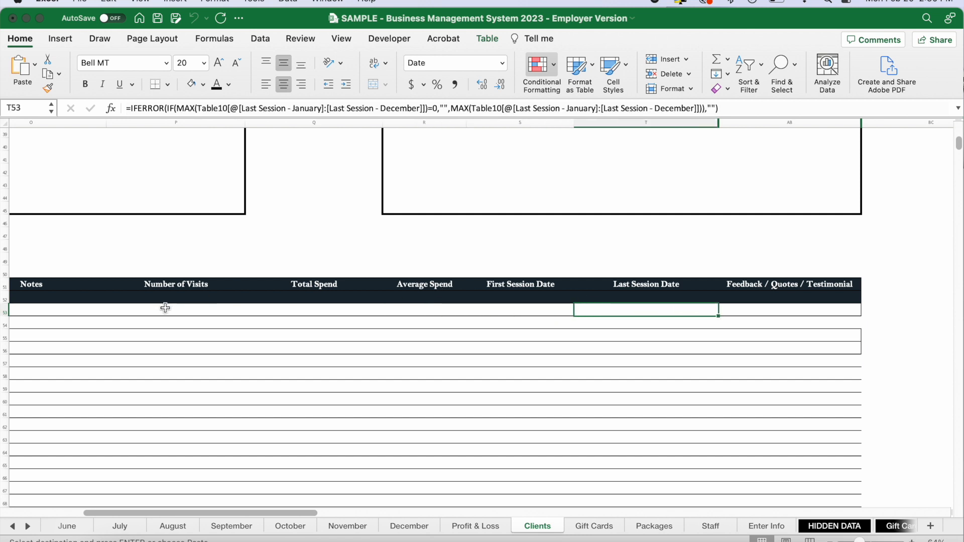
left_click_drag(165, 309, 610, 312)
left_click(510, 249)
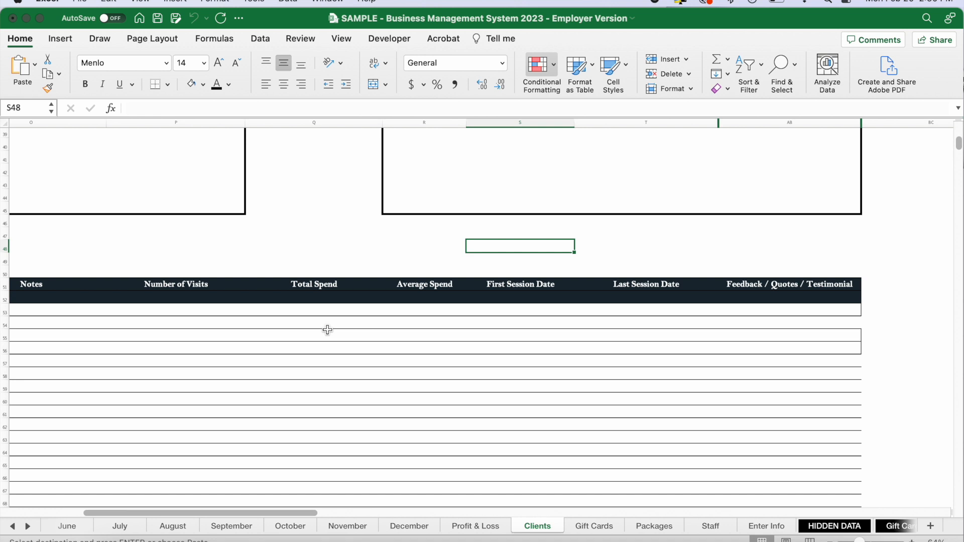
Add a second client through the Client Entry form with the full name, birth date, street address and phone number.
scroll(327, 329, "up", 15)
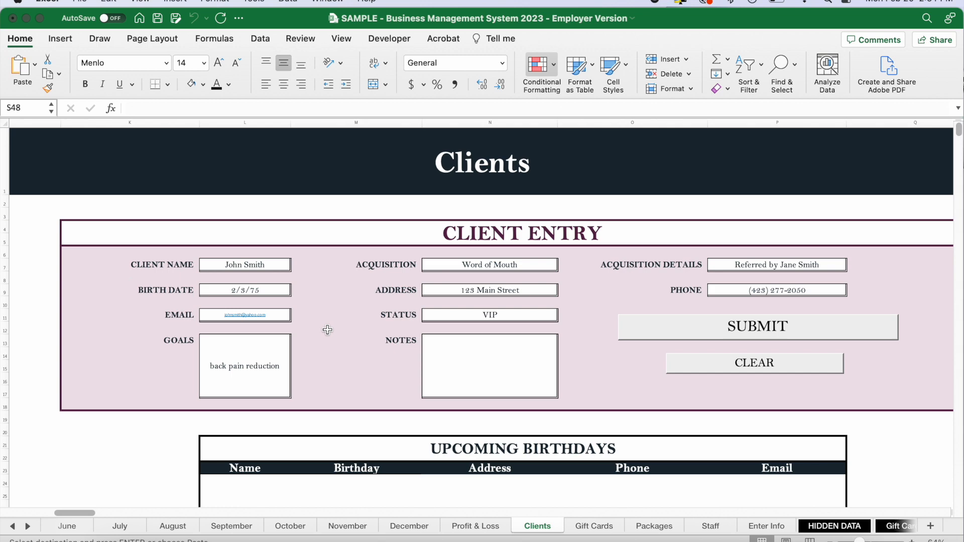
left_click(241, 268)
left_click(276, 292)
scroll(190, 386, "down", 5)
scroll(501, 393, "up", 5)
Clear the form and add a third client with the full name, street address and acquisition details Girls' Night Out.
left_click(766, 375)
type("Susan SmithGirls' Night Out222 Main st")
left_click(753, 338)
Submit a fourth VIP client acquired through Facebook, Ad - 10% off, with the name, birth date, address, phone and e-mail.
left_click(757, 270)
type("Ad - 10% off")
left_click(194, 297)
left_click(739, 336)
Check the Upcoming Birthdays list and clear all fields of the Client Entry form.
scroll(637, 297, "up", 5)
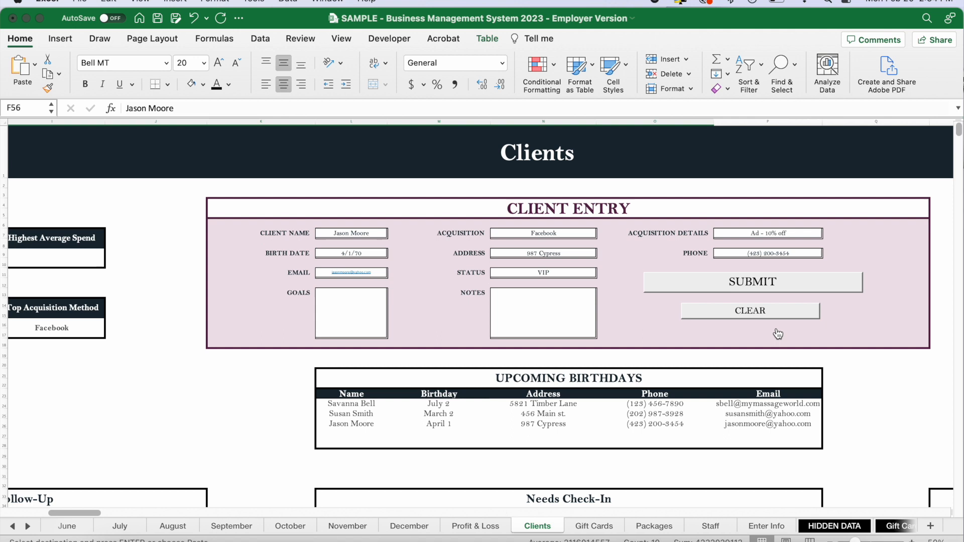
scroll(554, 275, "down", 1)
left_click(735, 295)
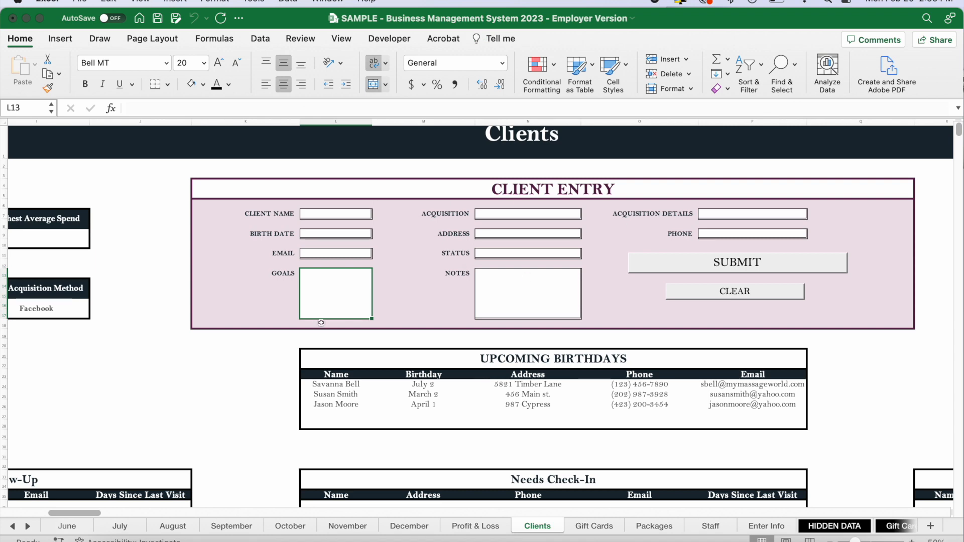
scroll(321, 323, "left", 10)
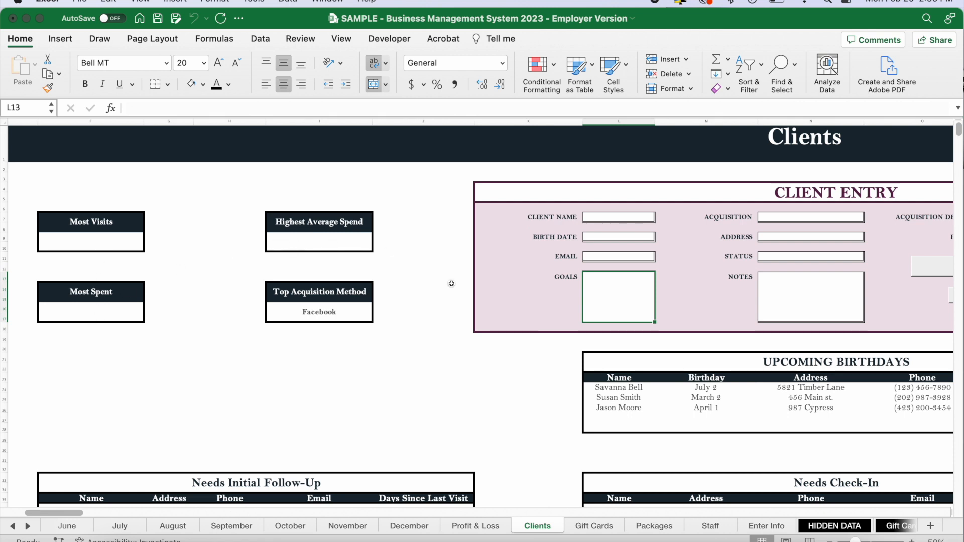
Compare the Top Acquisition Method box with the client table and examine the Upcoming Birthdays list.
left_click(321, 315)
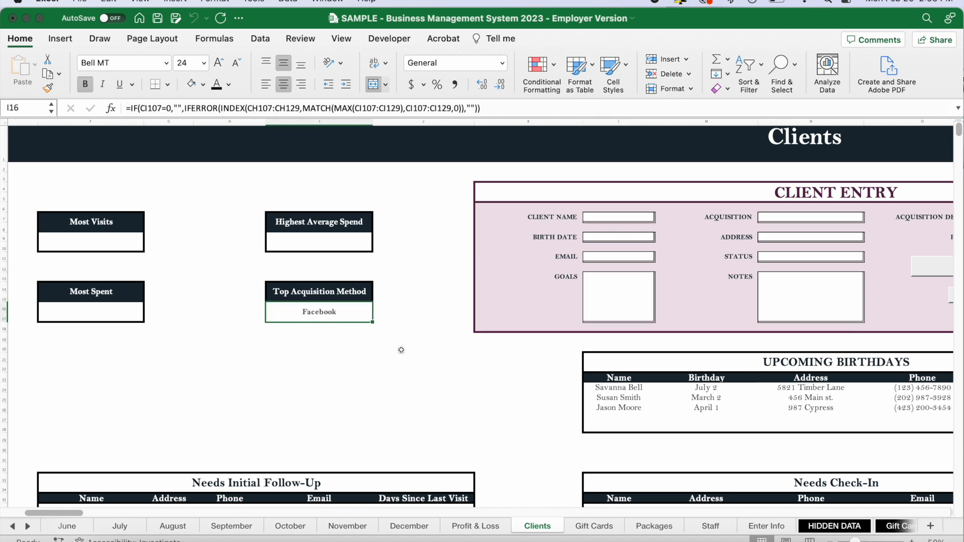
scroll(492, 392, "down", 10)
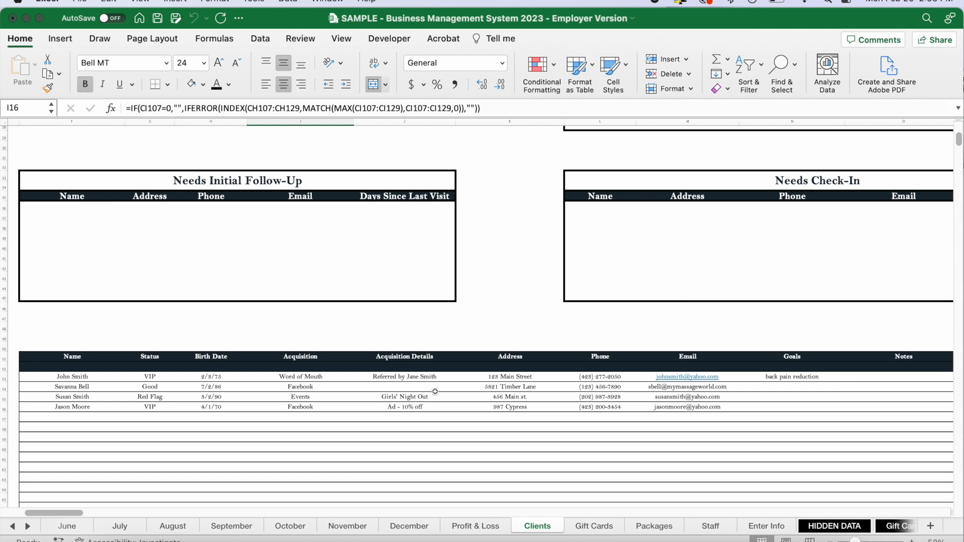
scroll(536, 295, "up", 10)
scroll(536, 295, "right", 5)
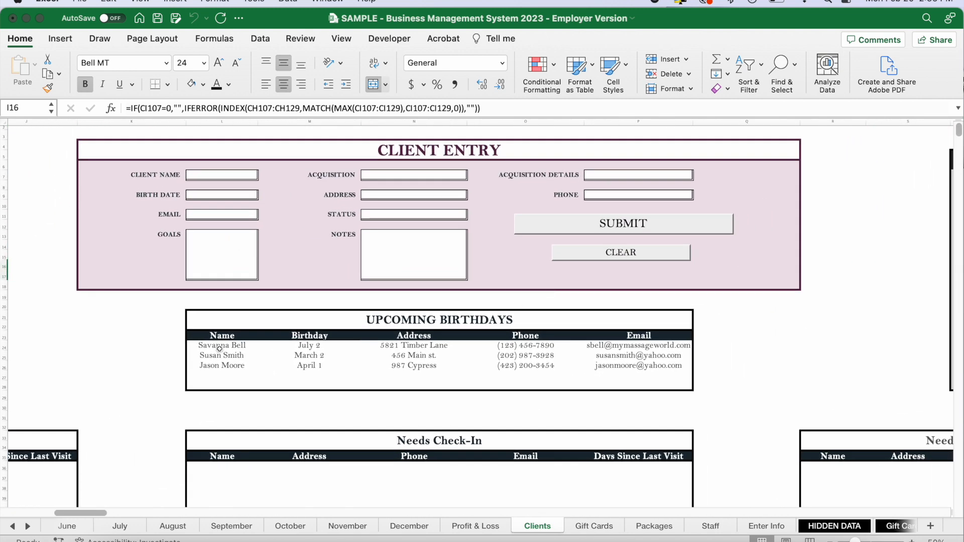
left_click_drag(303, 346, 623, 368)
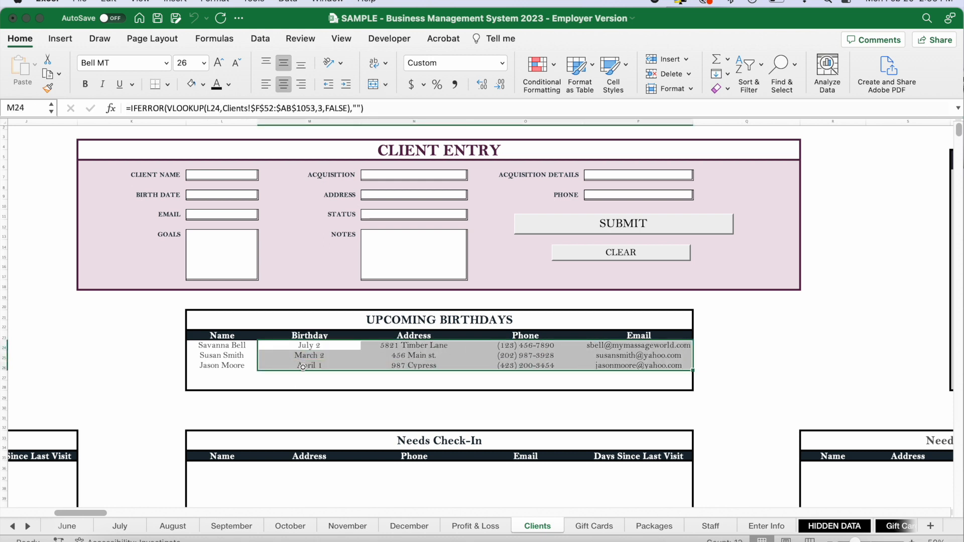
left_click(739, 339)
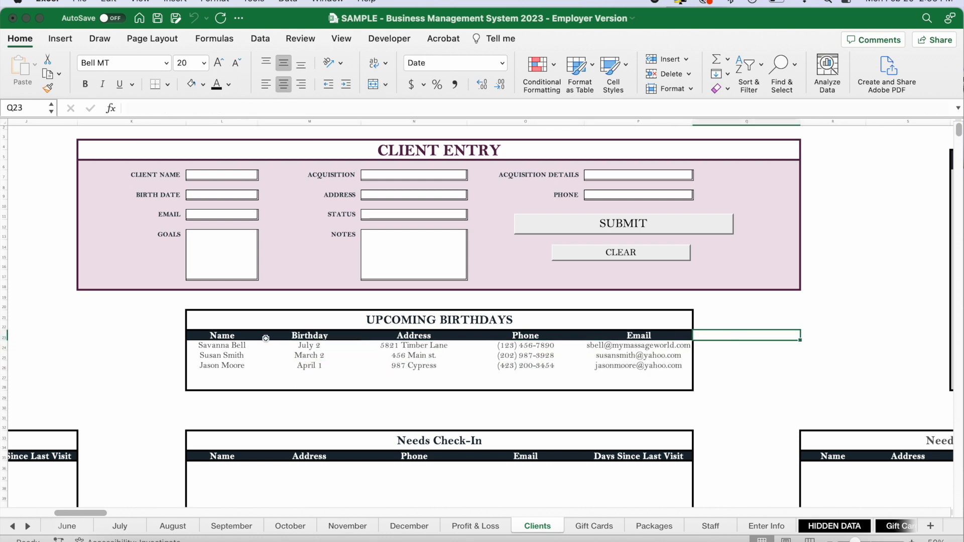
Inspect the Red Flag Clients list and the formula behind its first entry.
scroll(368, 361, "right", 10)
scroll(368, 362, "up", 1)
left_click_drag(614, 208, 615, 412)
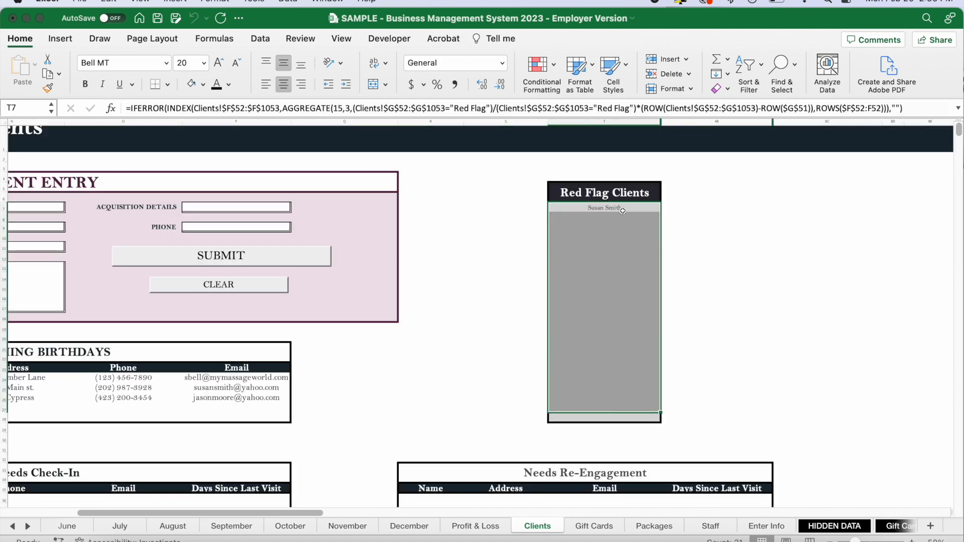
left_click(632, 206)
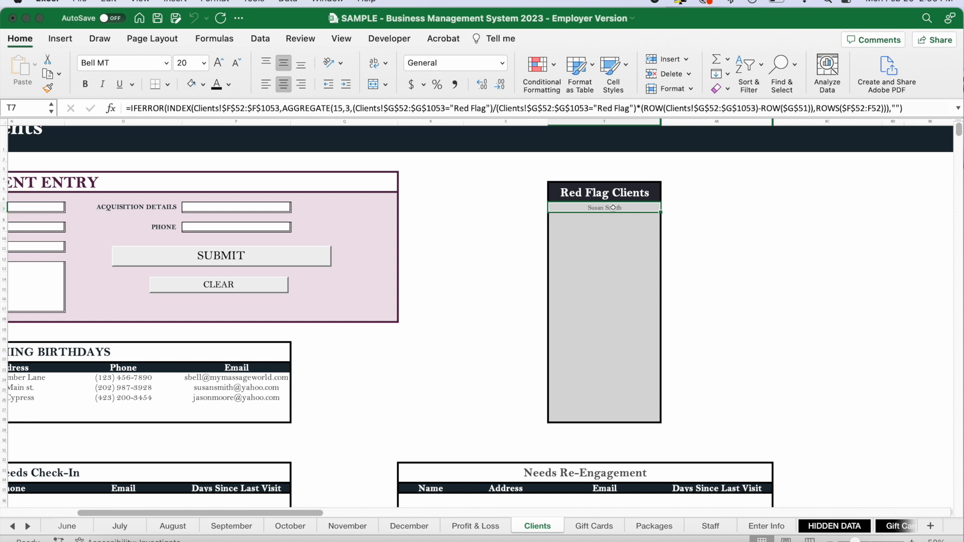
Review the Needs Re-Engagement, Needs Check-In and Needs Initial Follow-Up tables on the Clients sheet.
scroll(694, 343, "down", 5)
scroll(694, 344, "left", 2)
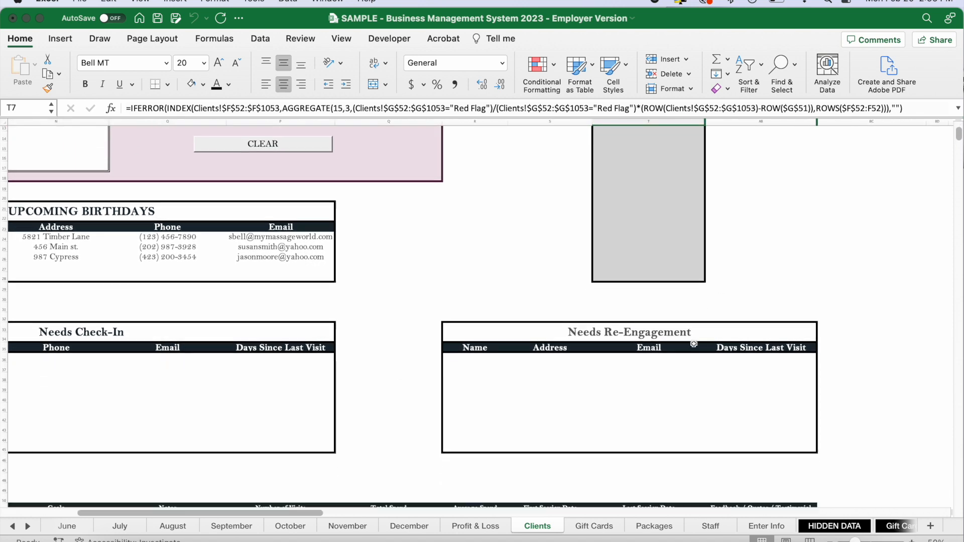
scroll(479, 364, "left", 3)
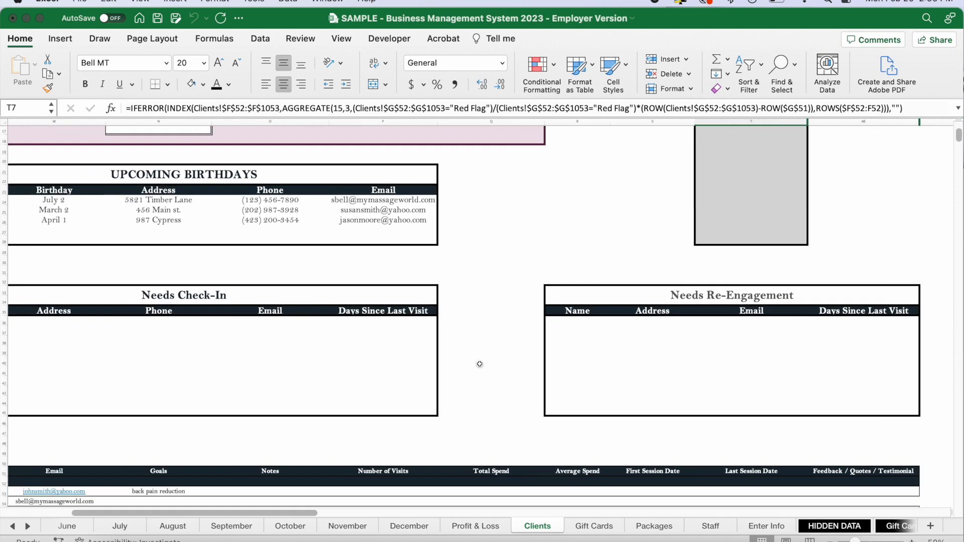
scroll(271, 356, "left", 15)
scroll(87, 352, "up", 3)
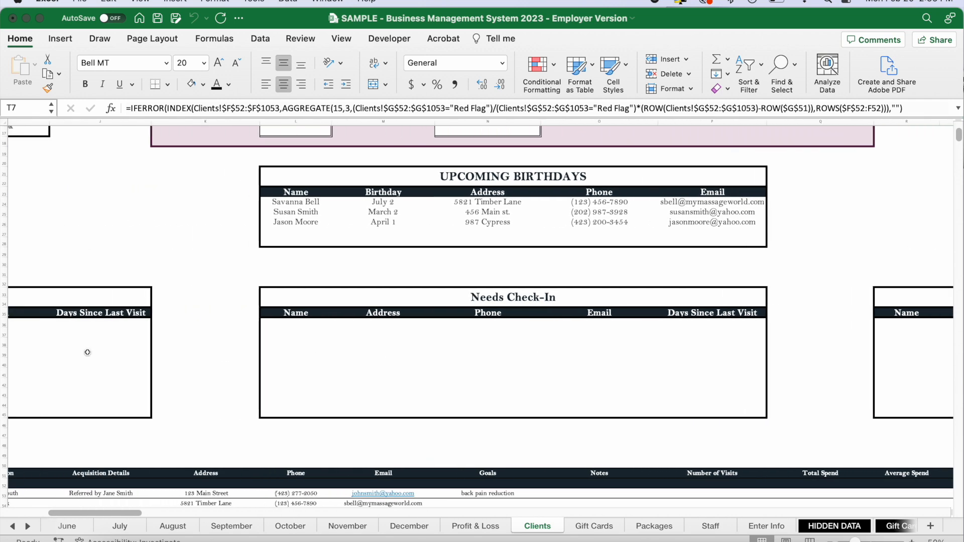
scroll(87, 352, "left", 5)
scroll(200, 337, "up", 3)
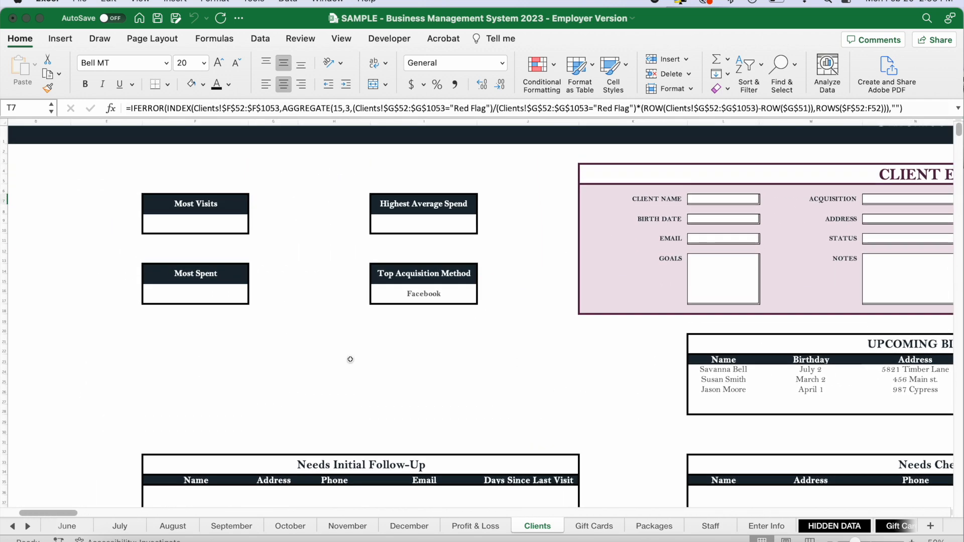
Choose January in the Monthly Sheets selector and follow its link to the January sheet.
scroll(350, 360, "left", 5)
scroll(397, 329, "up", 3)
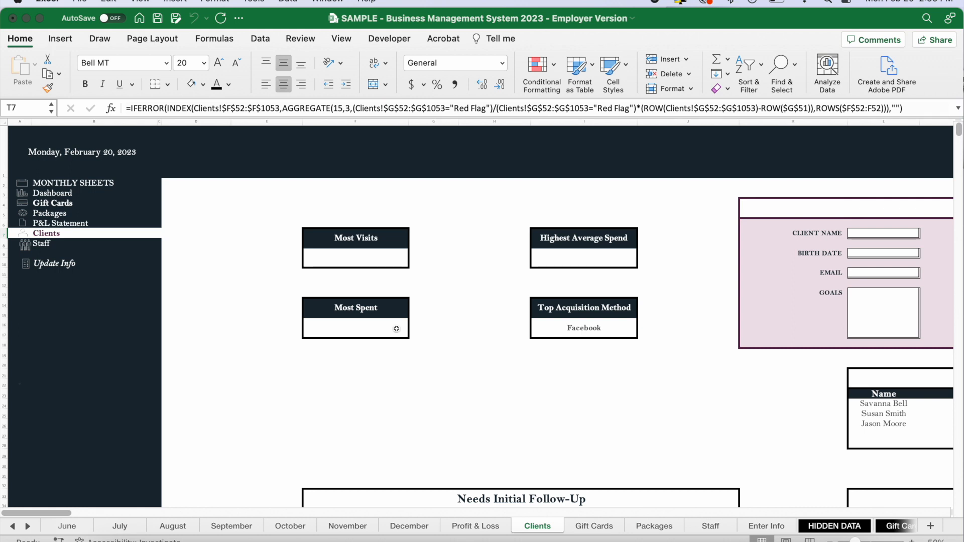
left_click(114, 182)
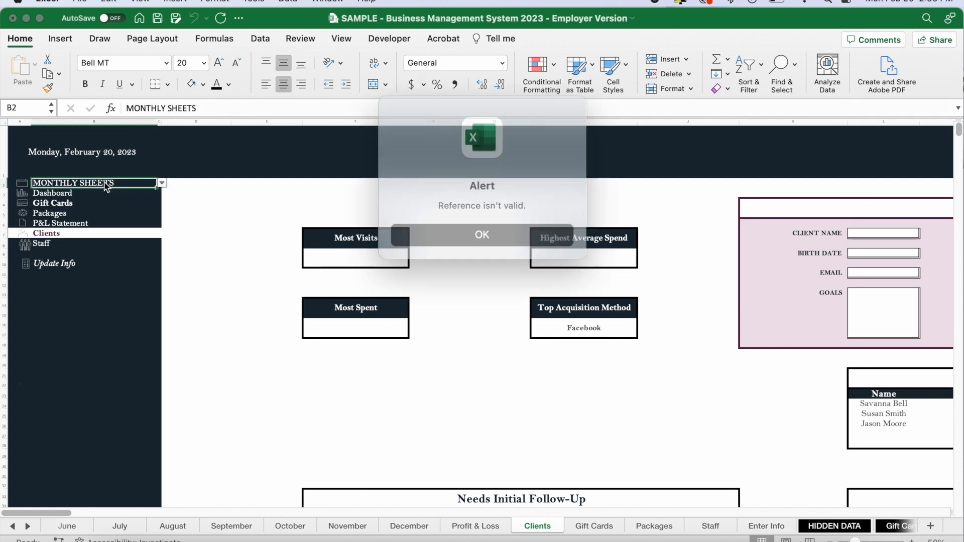
left_click(440, 225)
left_click(161, 184)
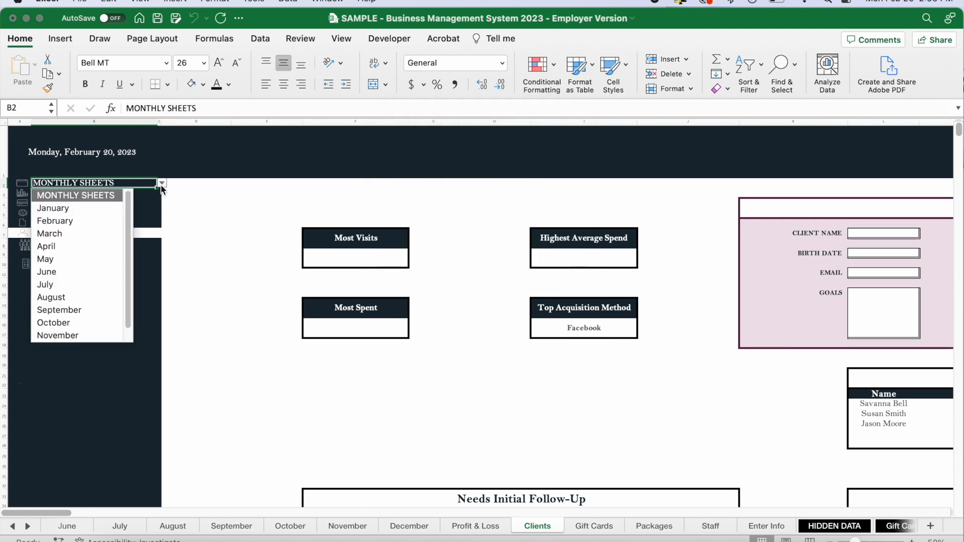
left_click(69, 207)
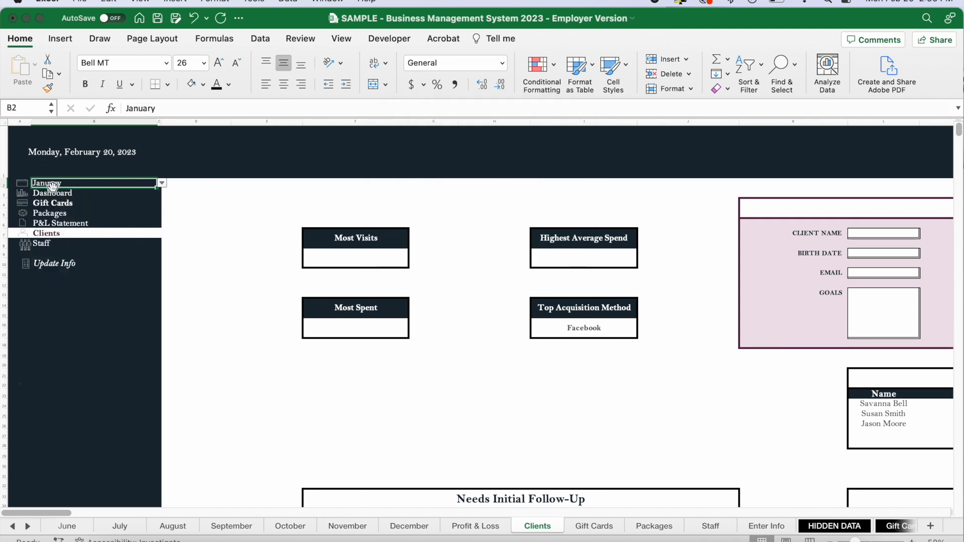
left_click(51, 187)
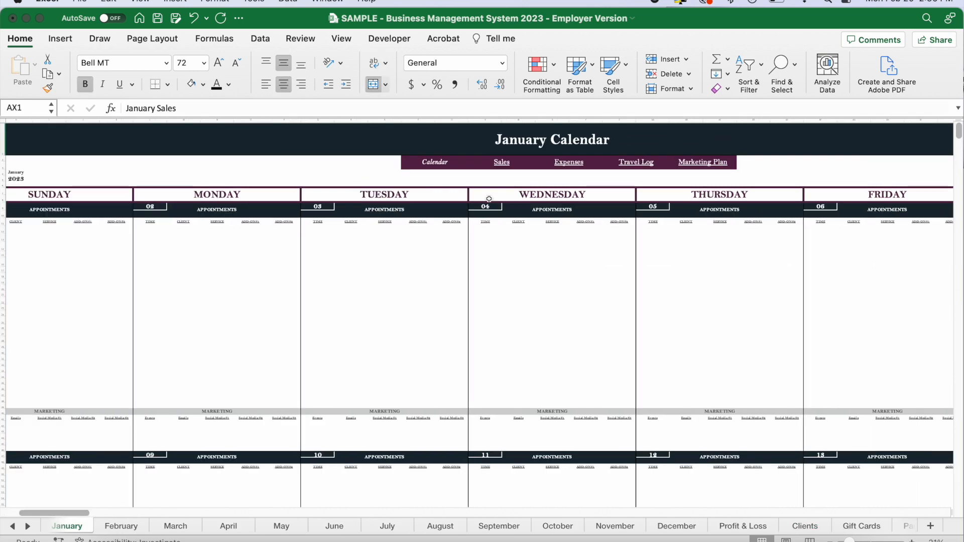
Examine the January Calendar and Sales sections, including the Sale Entry form, goal boxes and sales table.
scroll(588, 223, "left", 3)
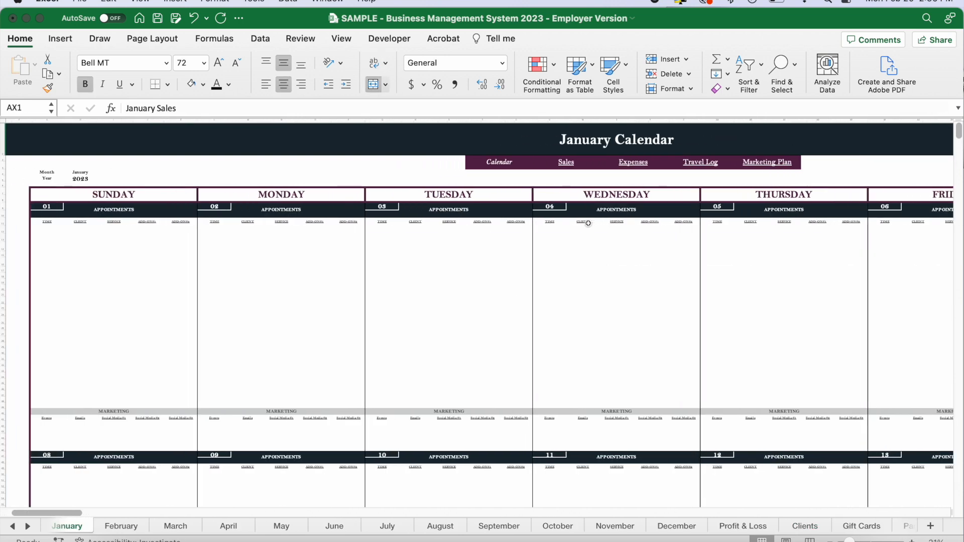
scroll(519, 224, "right", 2)
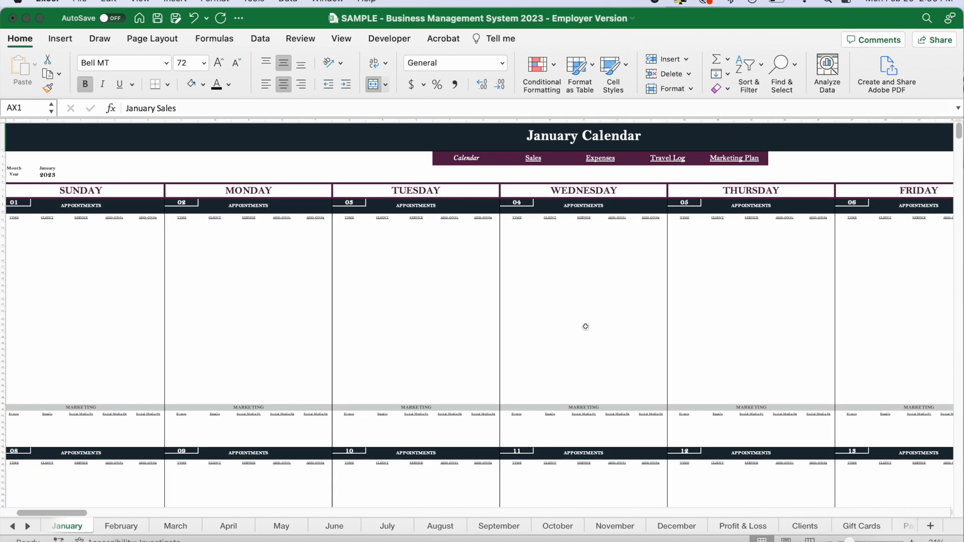
scroll(585, 326, "right", 8)
scroll(482, 250, "right", 5)
scroll(481, 250, "right", 15)
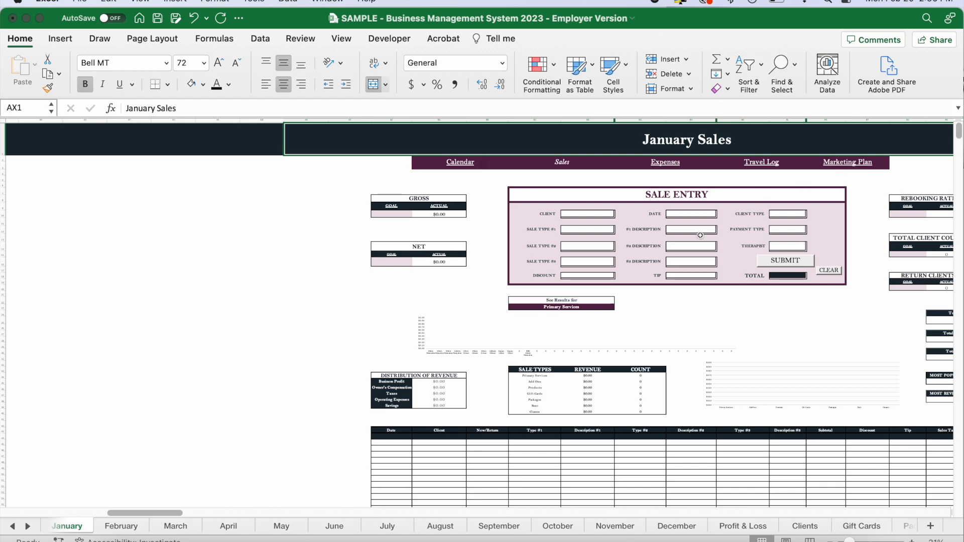
scroll(699, 236, "right", 6)
scroll(700, 236, "down", 1)
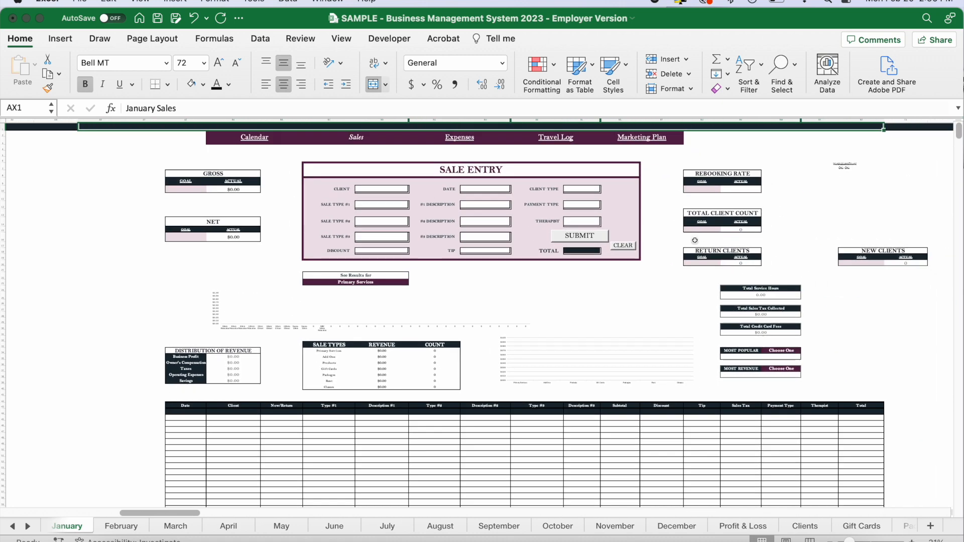
scroll(575, 301, "up", 1)
scroll(575, 302, "right", 1)
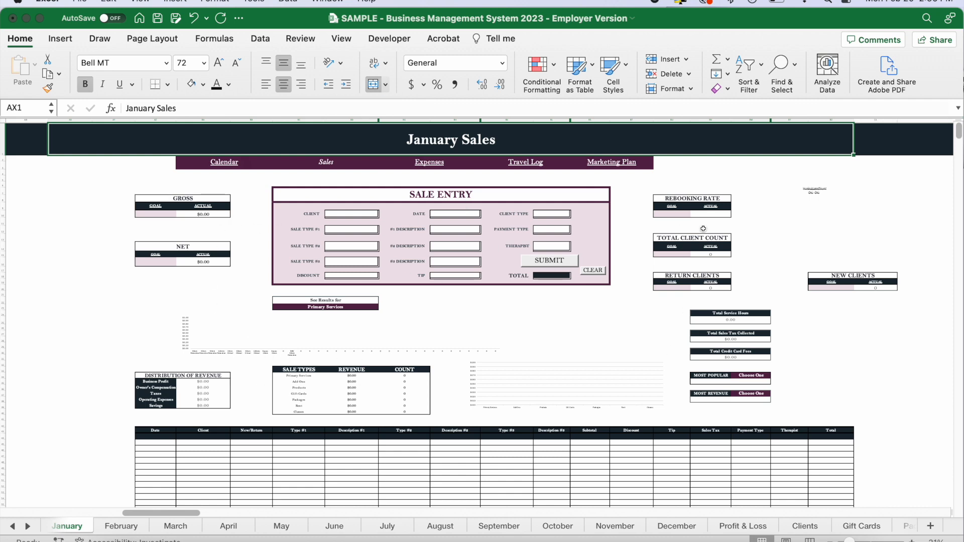
Look through the January Expenses, Travel Log and Marketing Plan sections, and return to the January Calendar.
scroll(703, 229, "right", 15)
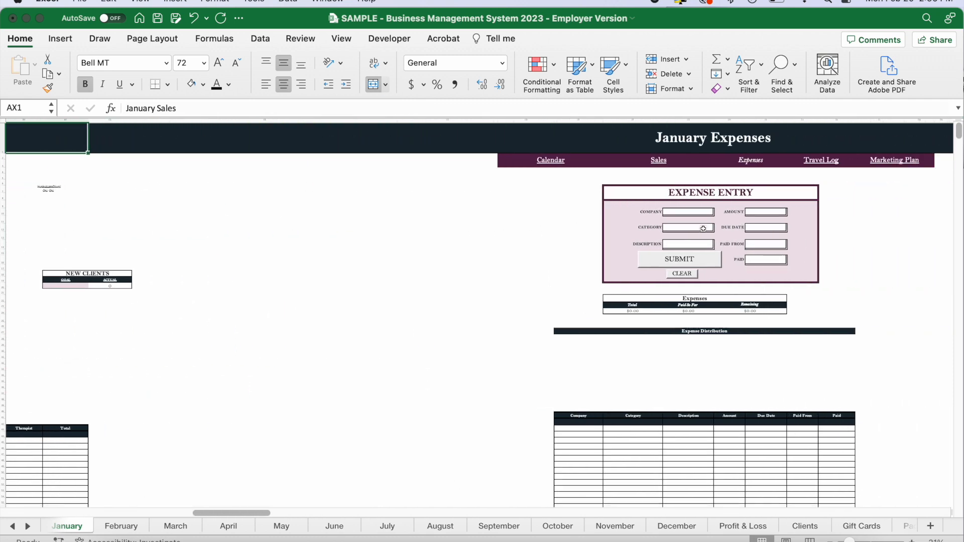
scroll(479, 318, "right", 15)
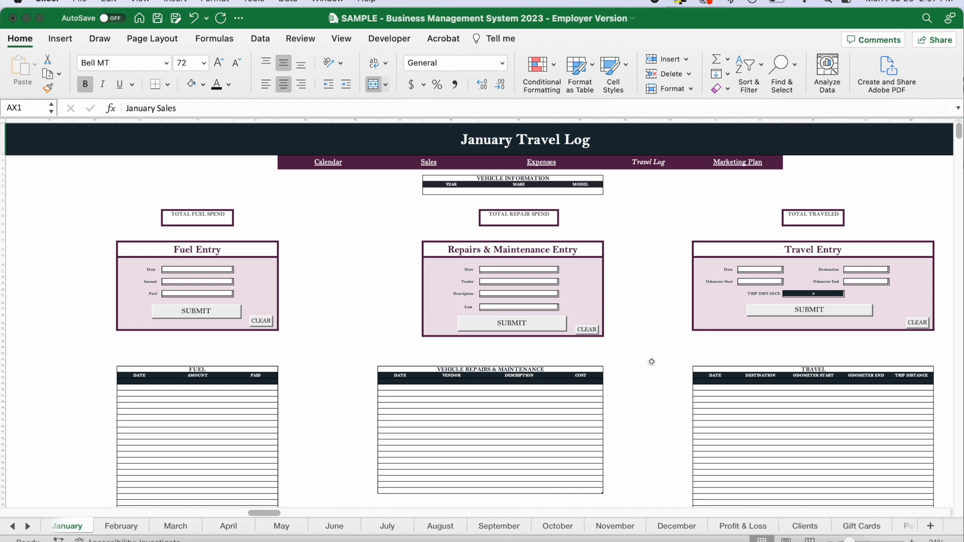
scroll(624, 329, "right", 15)
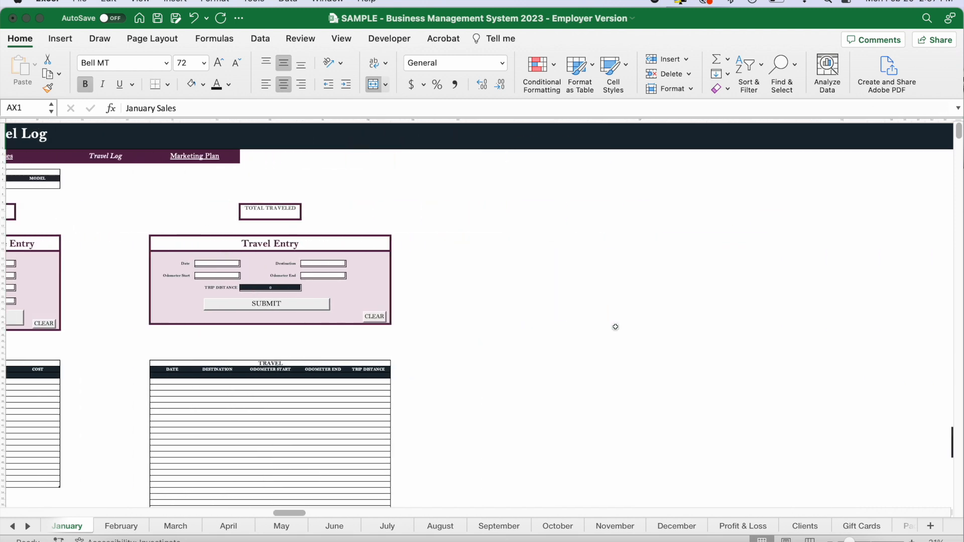
scroll(615, 326, "right", 5)
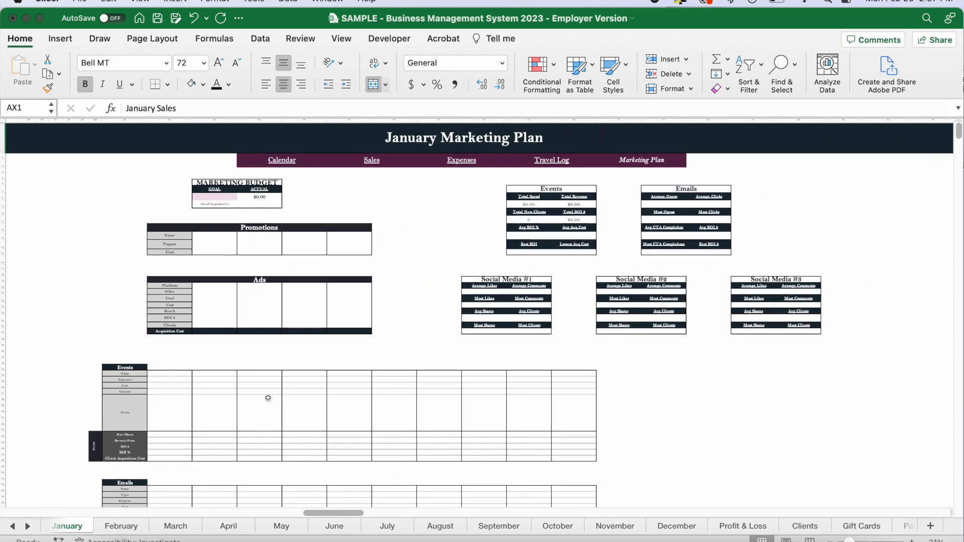
scroll(393, 358, "left", 1)
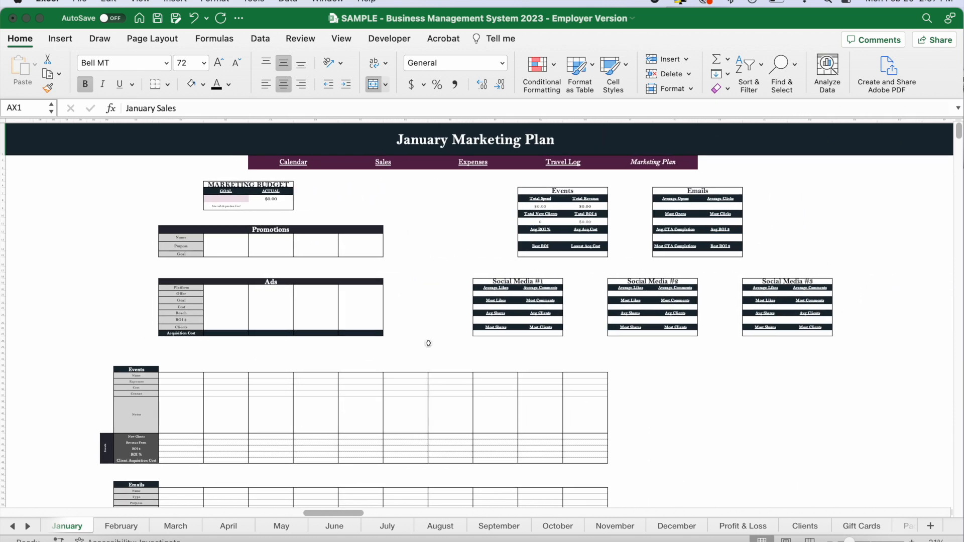
scroll(524, 332, "left", 20)
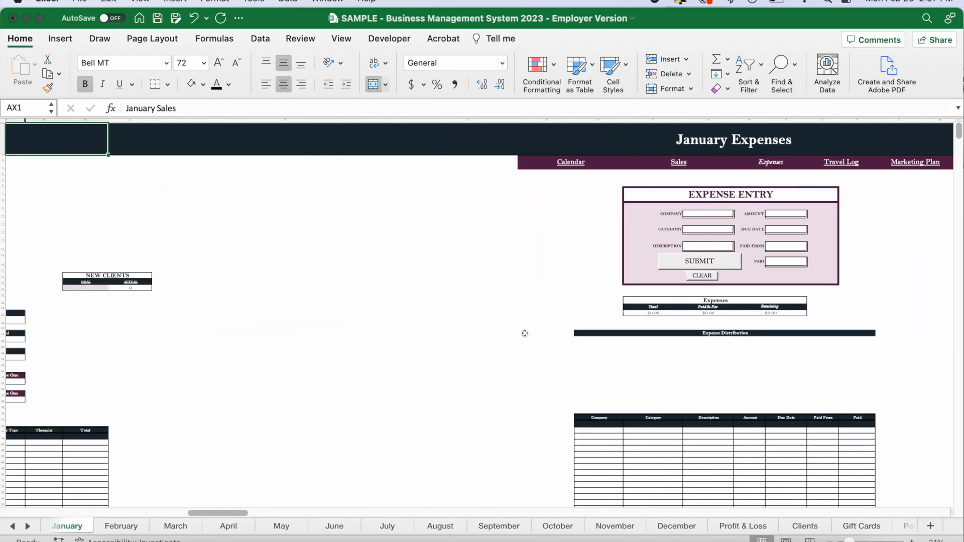
scroll(524, 333, "left", 20)
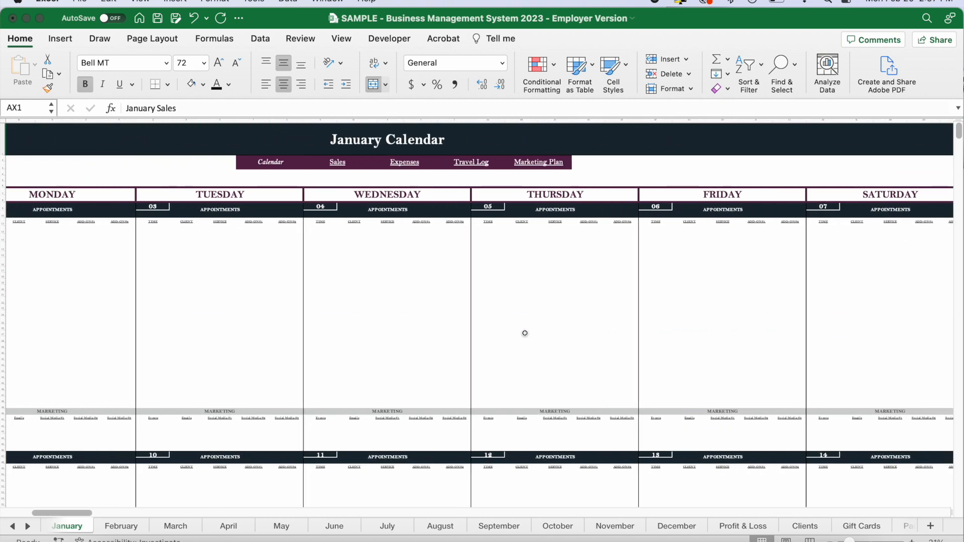
scroll(524, 333, "left", 8)
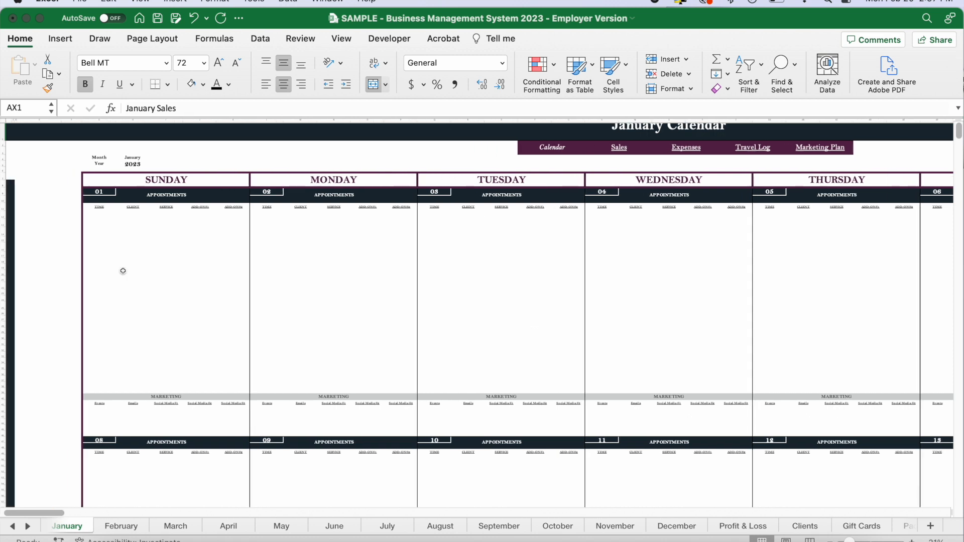
Try the year 2024 in the January calendar and set it back to 2023.
scroll(123, 271, "up", 5)
scroll(123, 271, "up", 10)
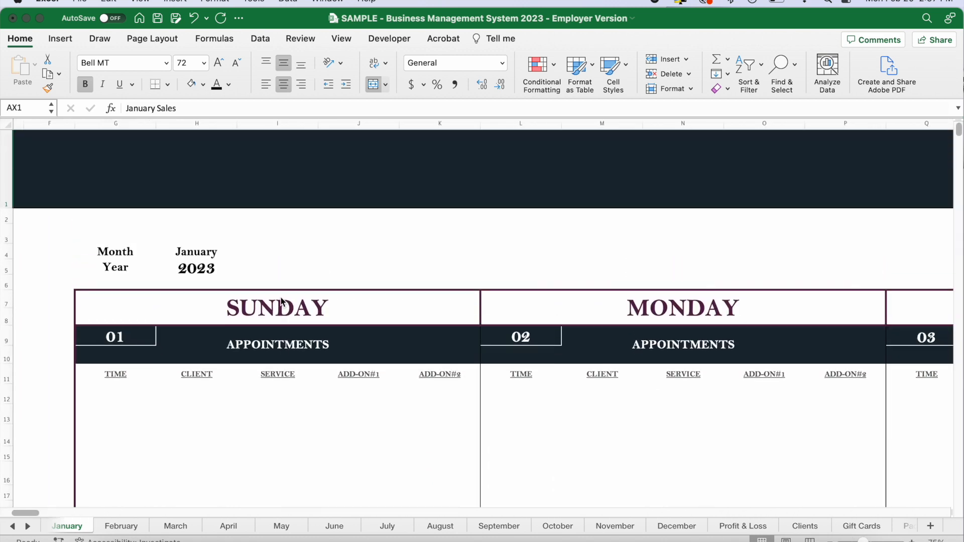
scroll(146, 410, "down", 2)
left_click(203, 231)
left_click(232, 235)
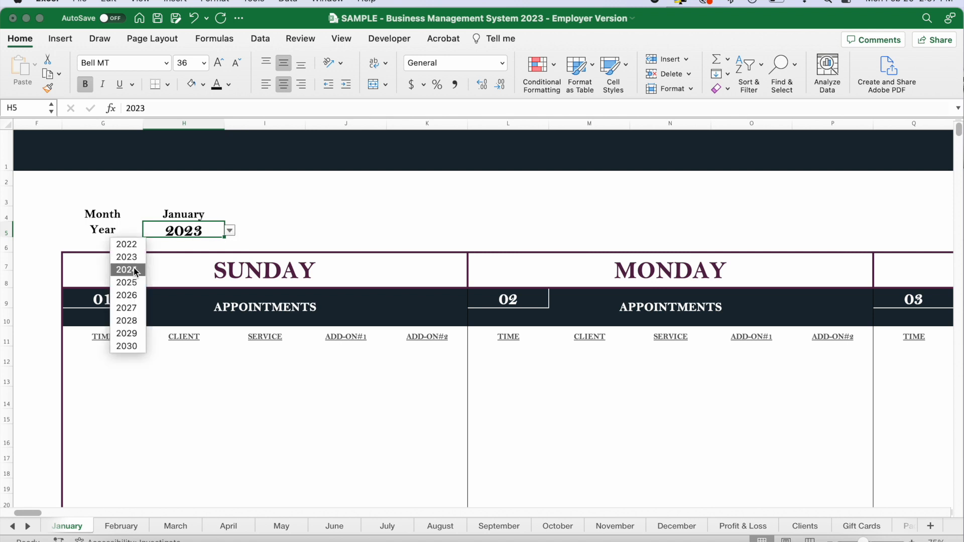
left_click(129, 271)
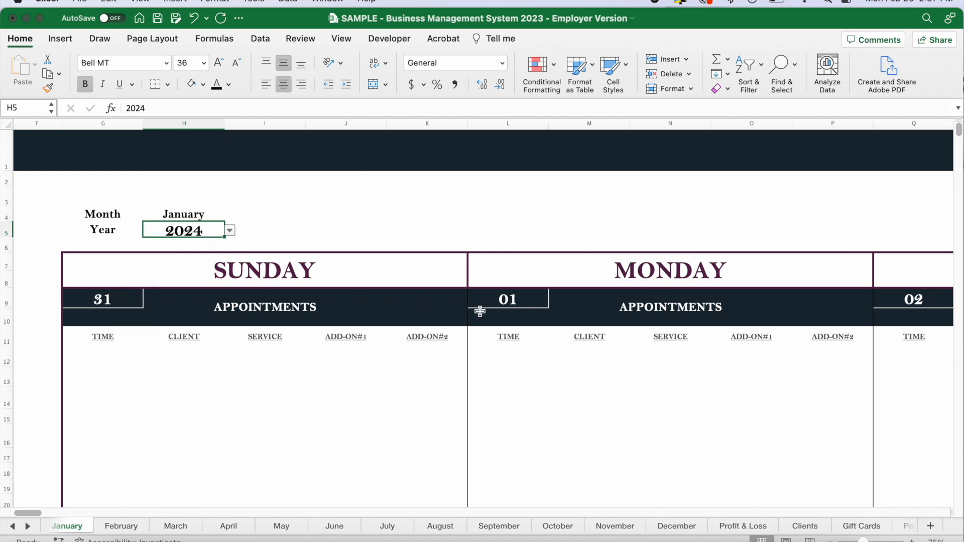
left_click(230, 233)
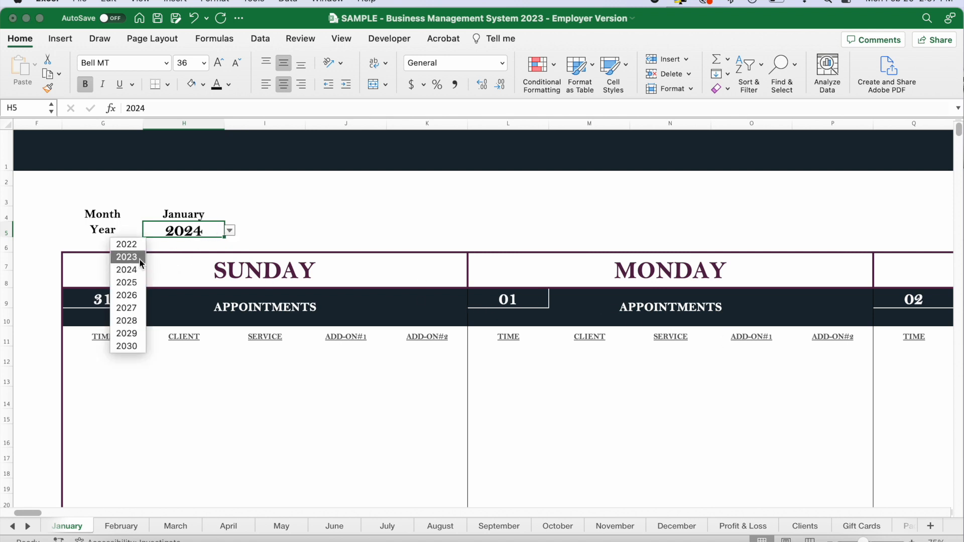
left_click(129, 265)
Set the first Sunday 01 appointment to 9:00 AM and choose the first listed client for it.
left_click(108, 355)
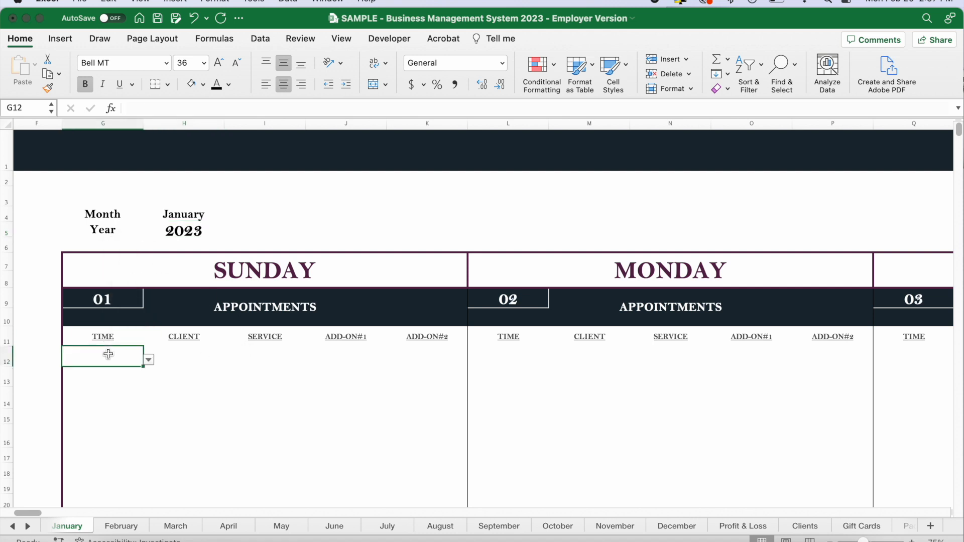
left_click(149, 361)
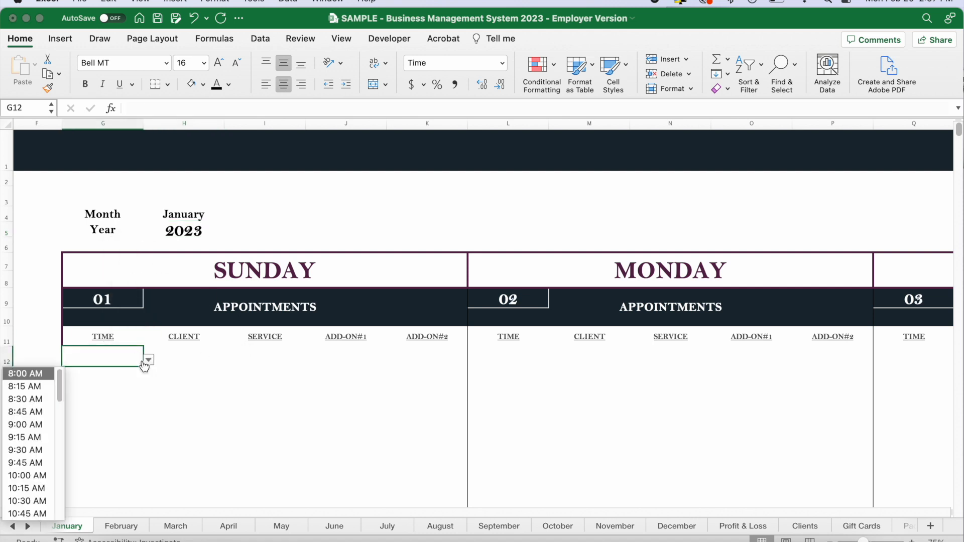
left_click(30, 429)
left_click(182, 360)
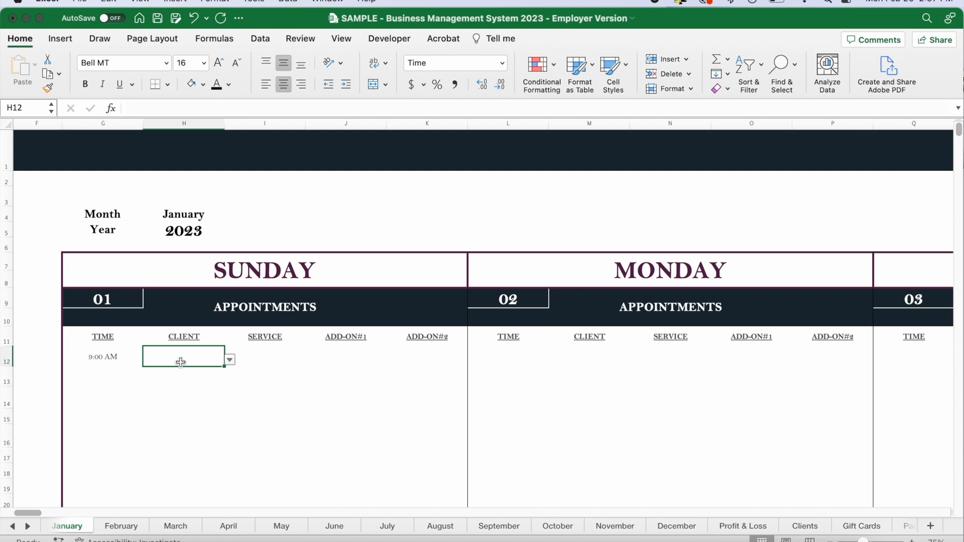
left_click(230, 361)
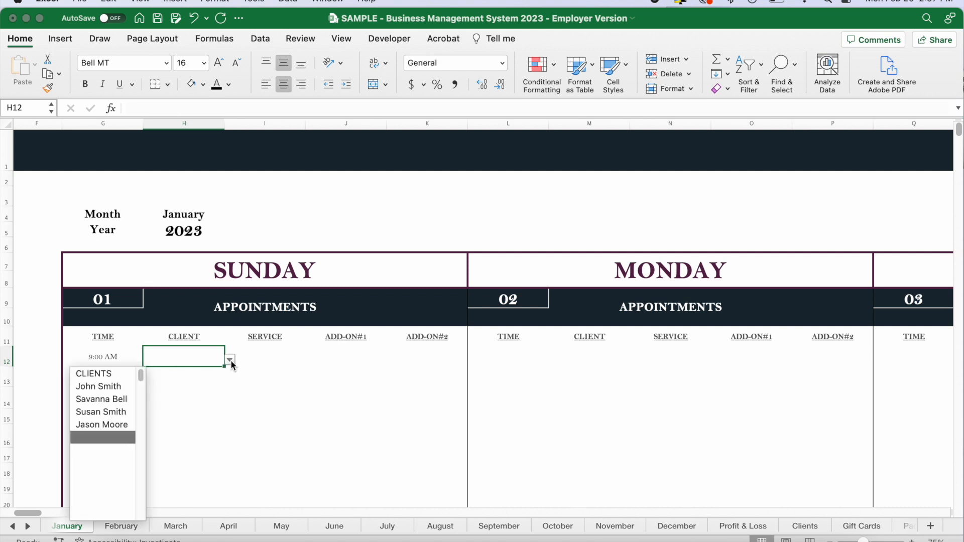
left_click(110, 388)
Set the 9:00 AM appointment's service to 60min Relaxation and its first add-on to Hot Stones.
left_click(261, 360)
left_click(311, 360)
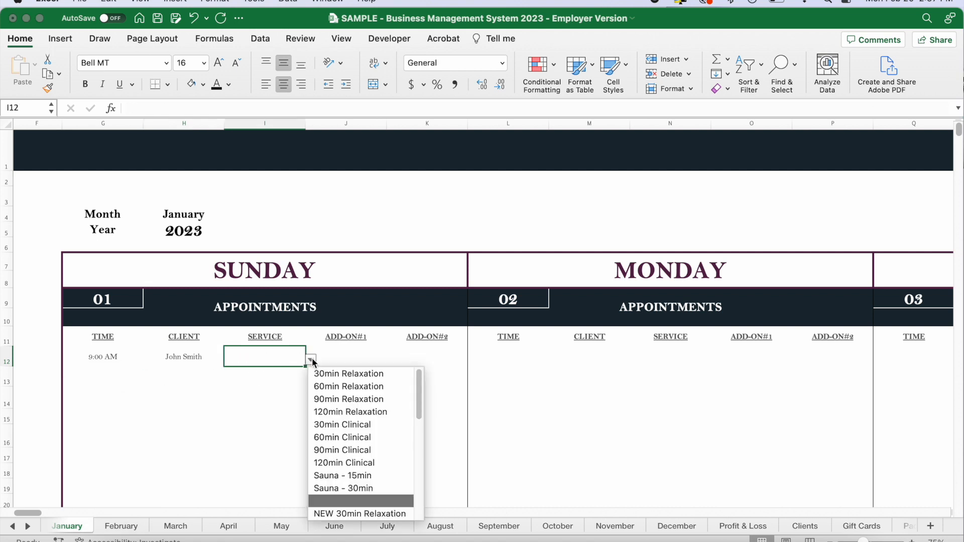
left_click(353, 386)
left_click(384, 357)
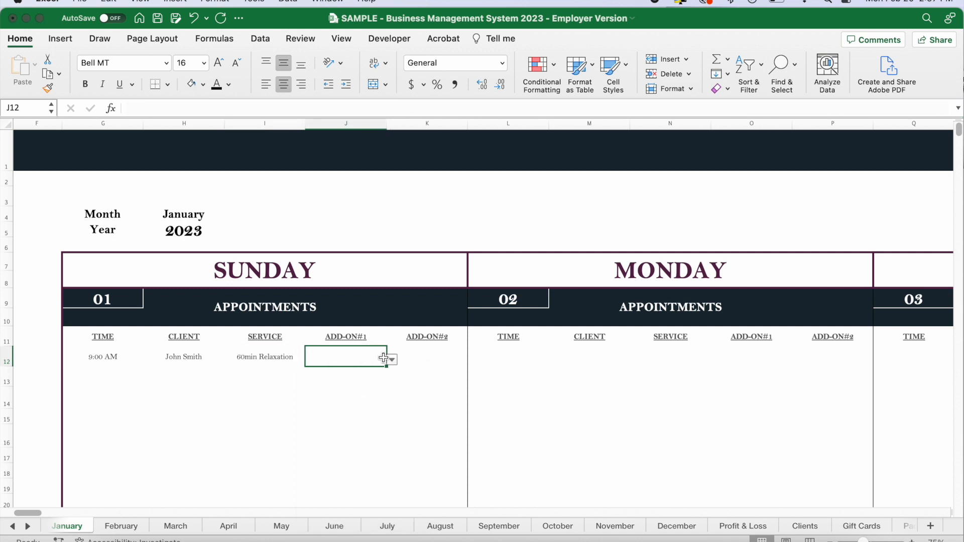
left_click(391, 359)
left_click(419, 377)
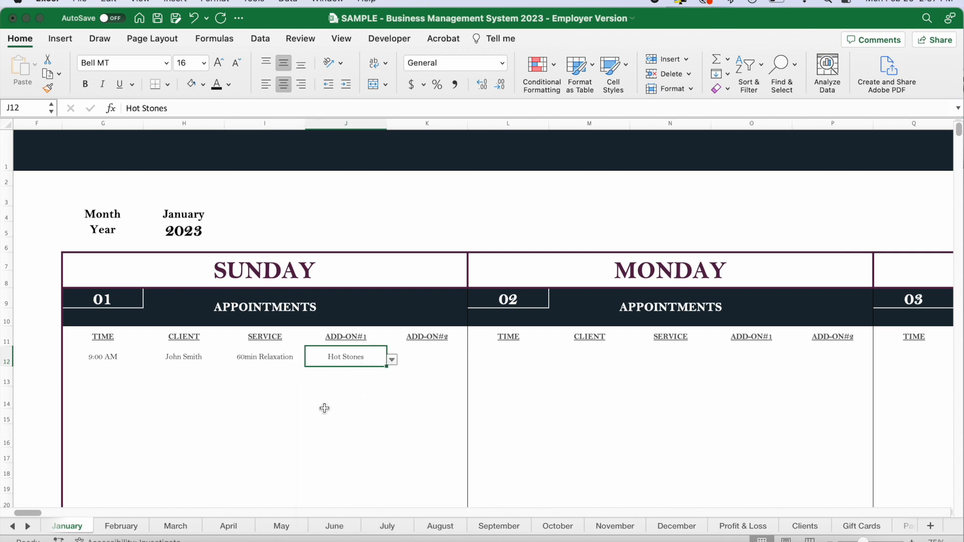
Examine the Marketing block beneath the Sunday 01 appointments, including the formula in its first Events cell.
left_click(301, 416)
scroll(301, 410, "down", 5)
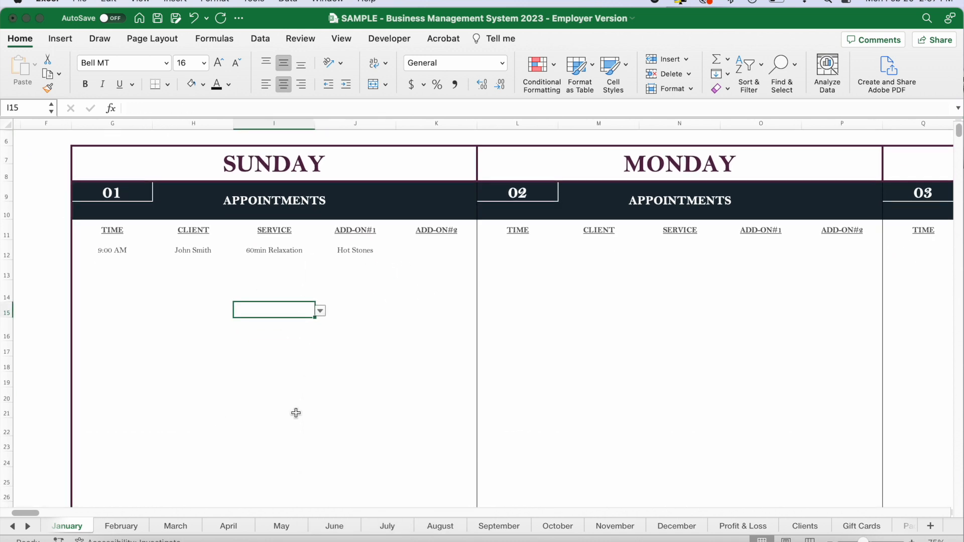
scroll(336, 301, "down", 2)
scroll(282, 258, "down", 5)
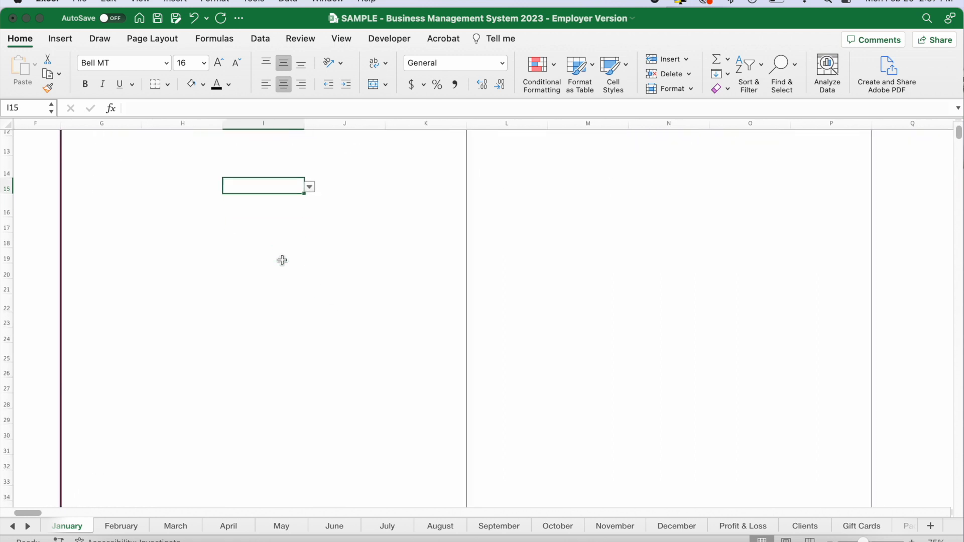
scroll(282, 260, "down", 10)
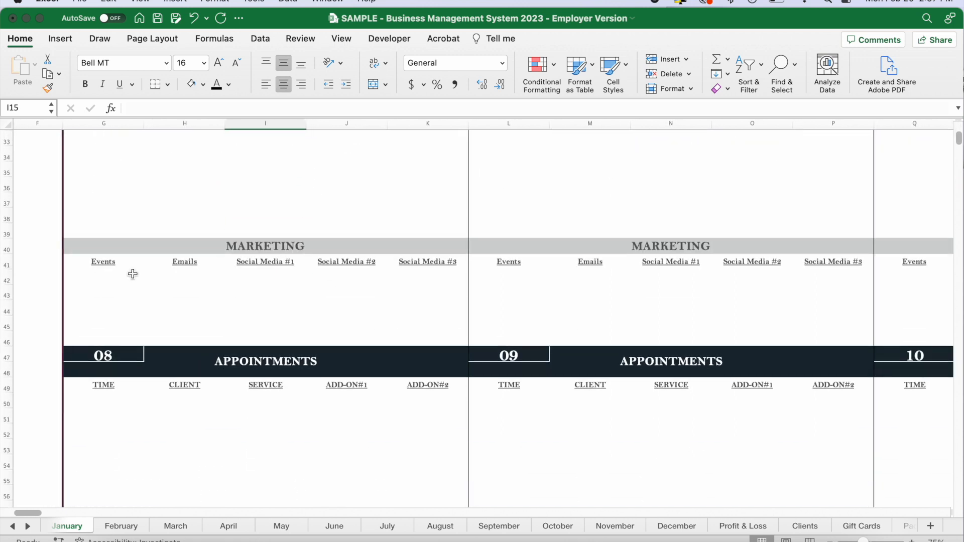
mouse_move(79, 278)
left_mouse_down()
mouse_move(162, 277)
mouse_move(437, 338)
left_mouse_up()
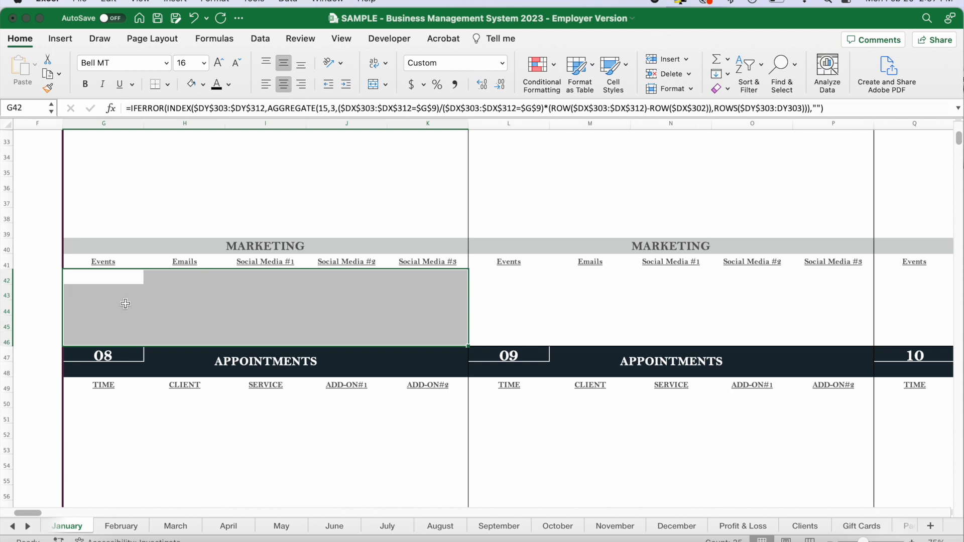
left_click(102, 279)
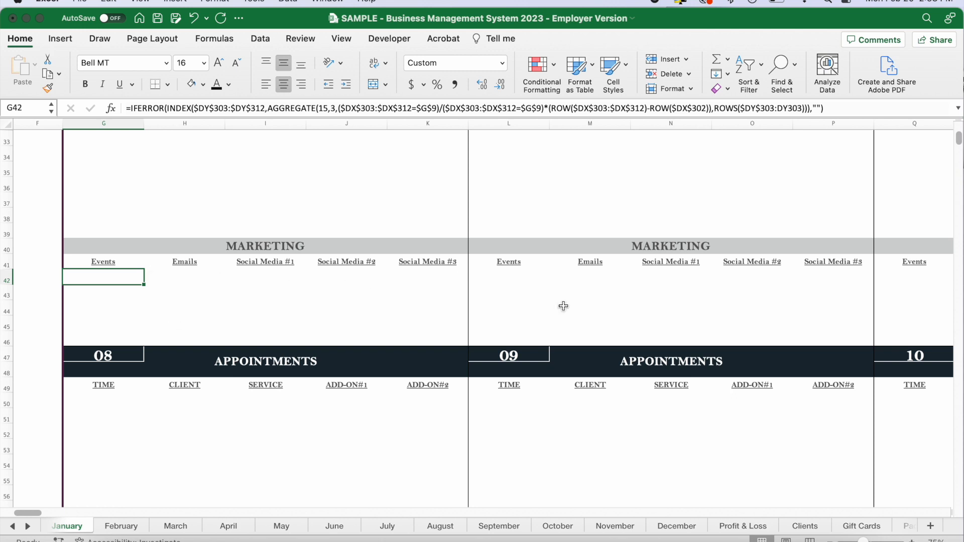
scroll(398, 312, "up", 8)
scroll(397, 313, "up", 5)
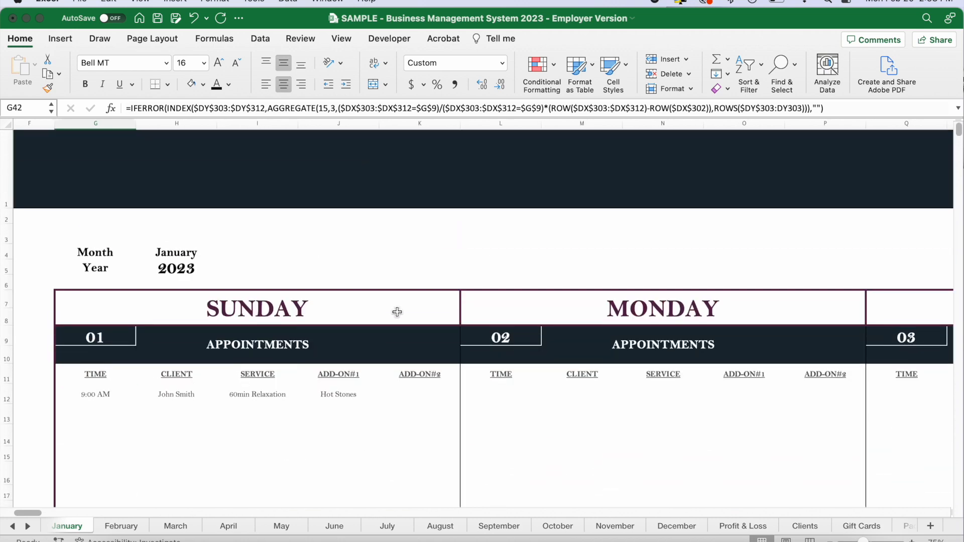
Go to the January Sales section and bring its Sale Entry form into view.
scroll(396, 312, "down", 5)
scroll(571, 317, "right", 10)
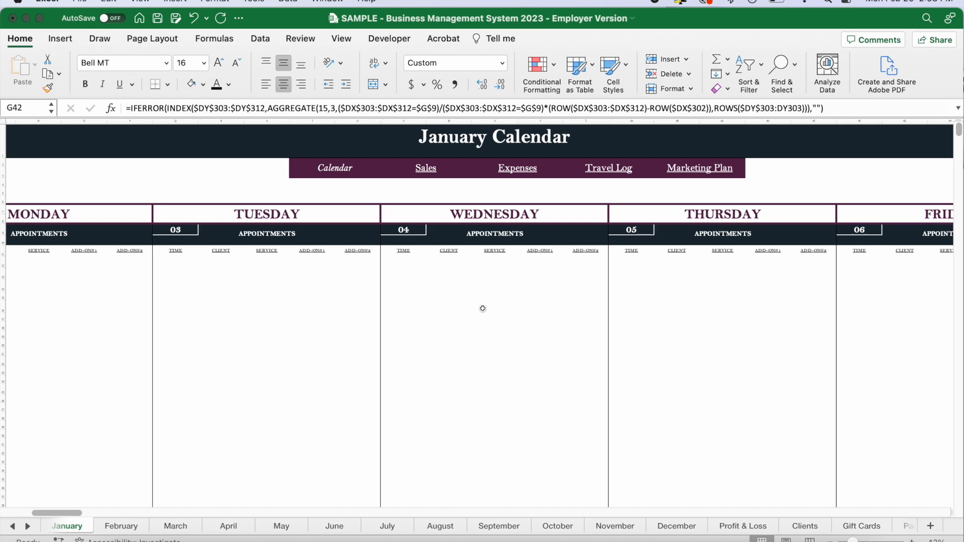
scroll(483, 308, "right", 5)
left_click(277, 162)
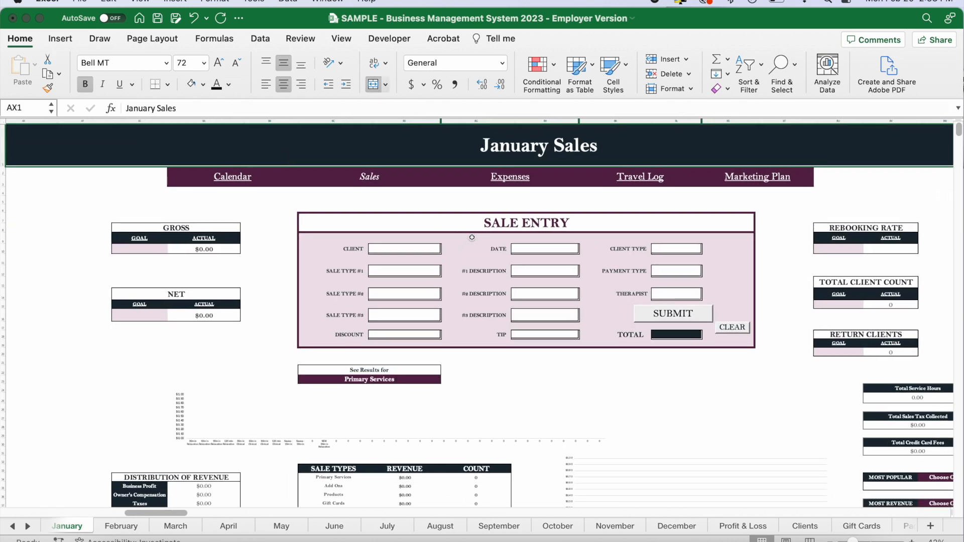
scroll(472, 237, "right", 2)
scroll(472, 237, "up", 5)
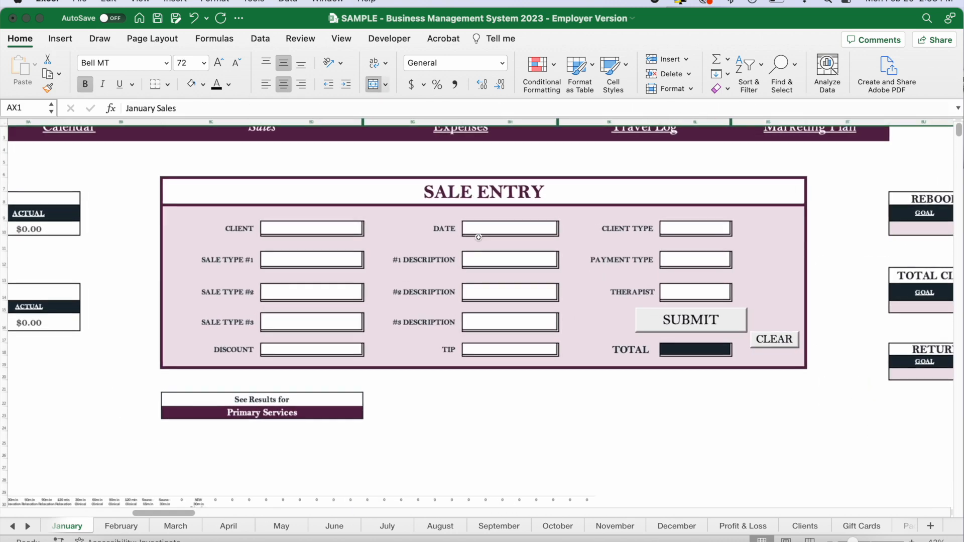
scroll(418, 289, "right", 2)
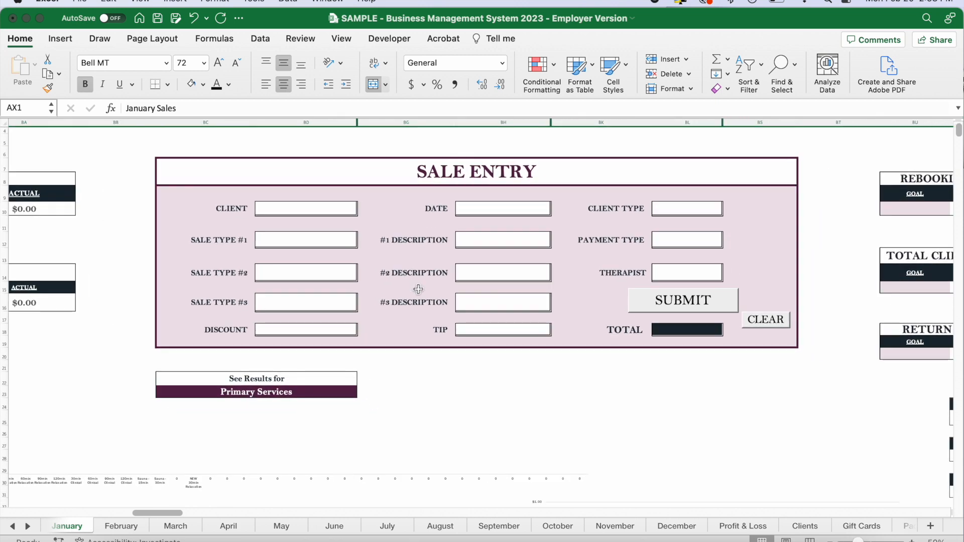
Choose the first listed client in the Sale Entry form.
left_click(324, 213)
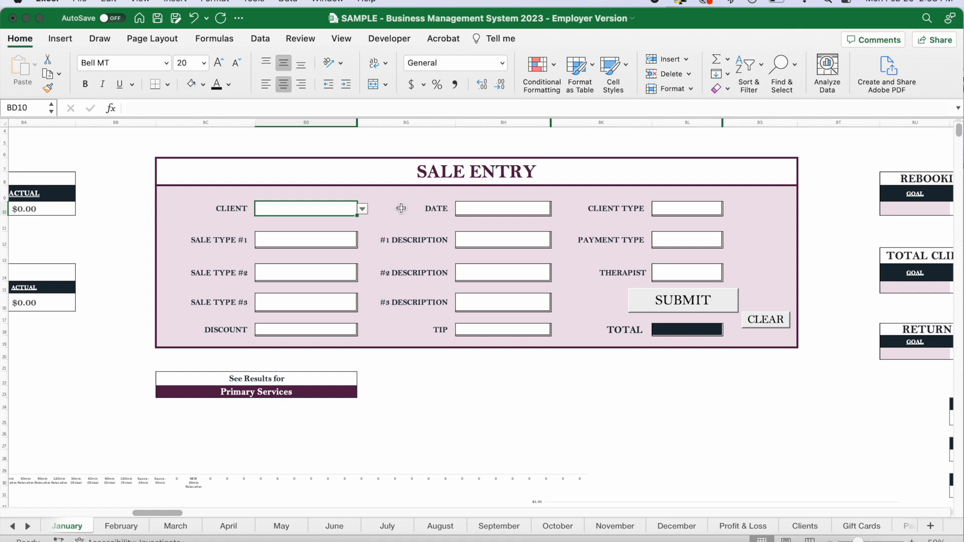
left_click(363, 210)
left_click(291, 240)
Enter 1/2/23 as the sale date and set the client type to New.
left_click(499, 214)
type("1/2/23")
key("Tab")
key("Tab")
left_click(727, 208)
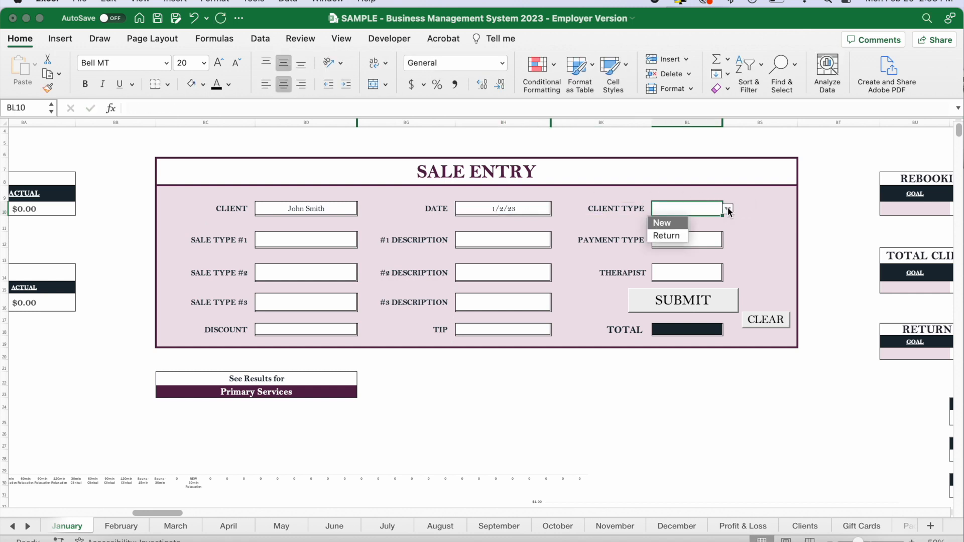
left_click(662, 222)
Set Sale Type #1 to PrimaryServices with 60min Relaxation as its description.
left_click(347, 240)
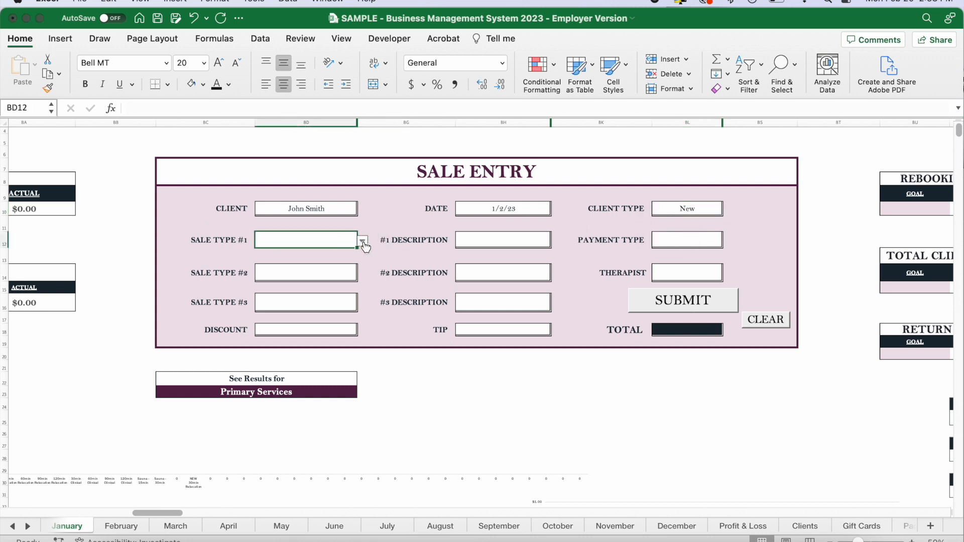
left_click(363, 242)
left_click(299, 260)
left_click(496, 244)
left_click(556, 243)
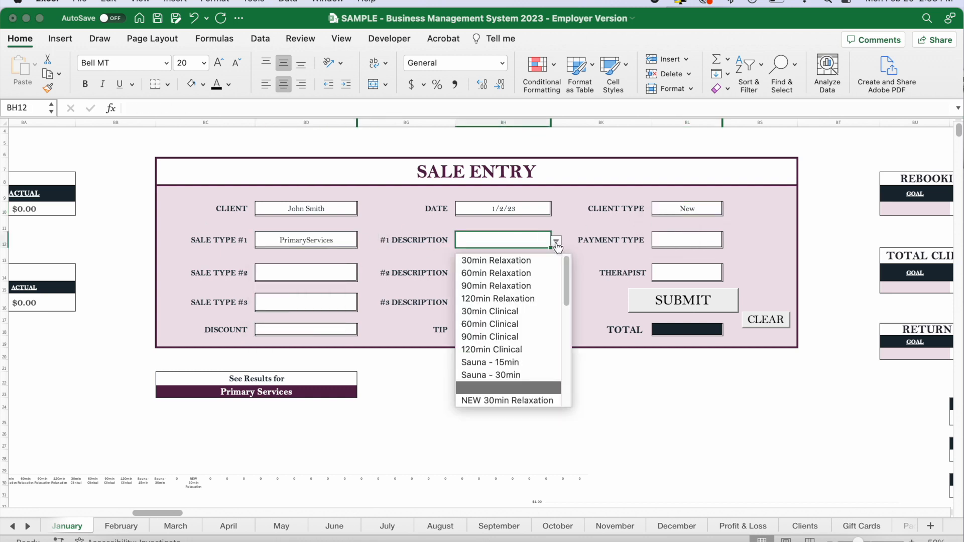
left_click(507, 272)
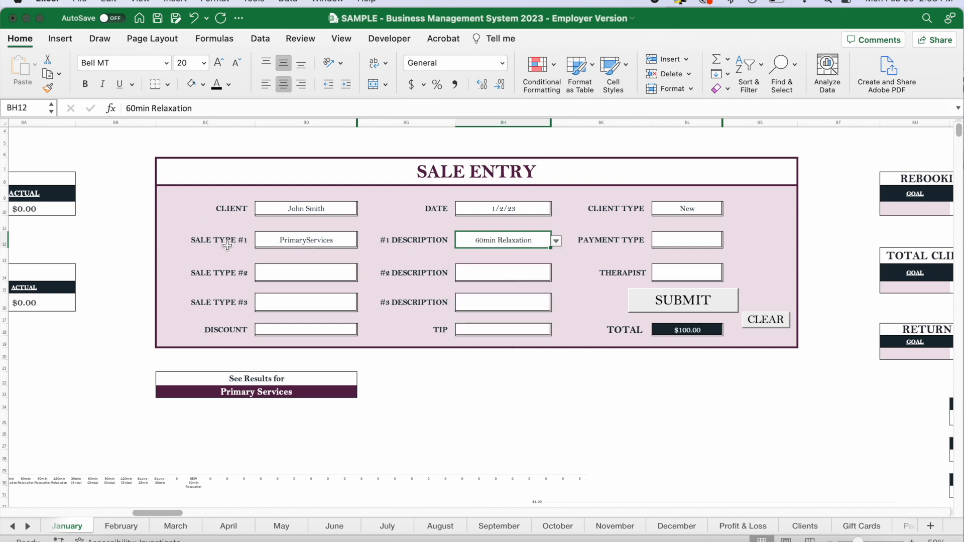
Review the sale categories offered for Sale Type #1, keeping the current selection and its description.
left_click(206, 240)
left_click(336, 240)
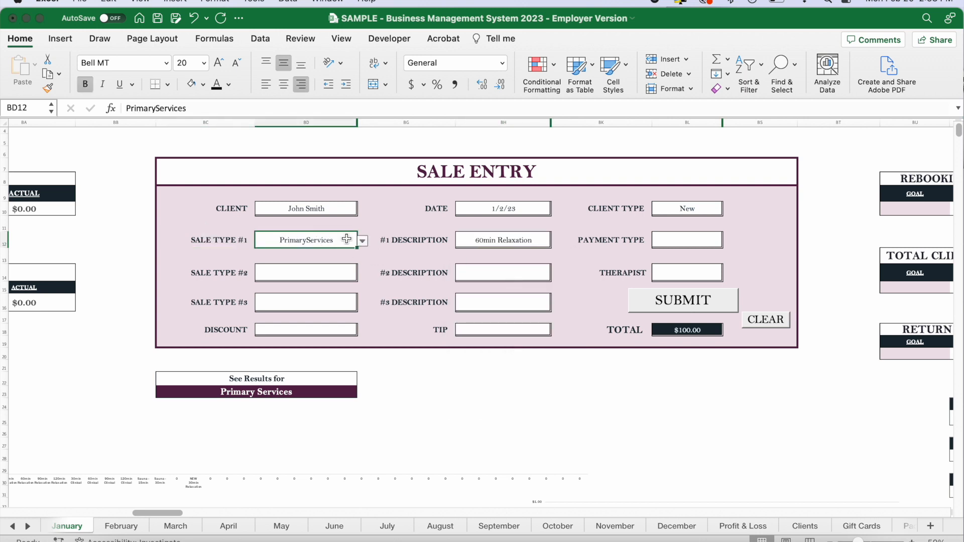
left_click(362, 242)
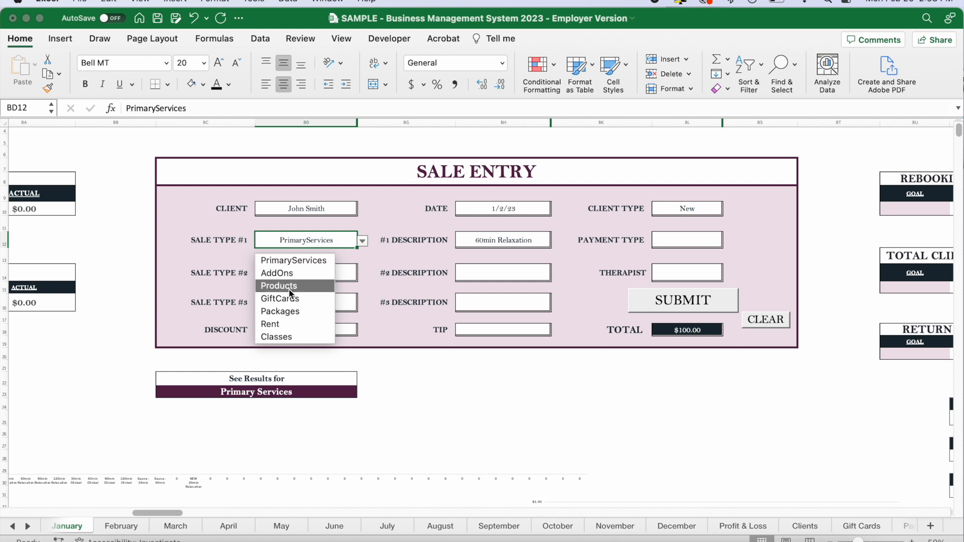
left_click(475, 245)
left_click(517, 244)
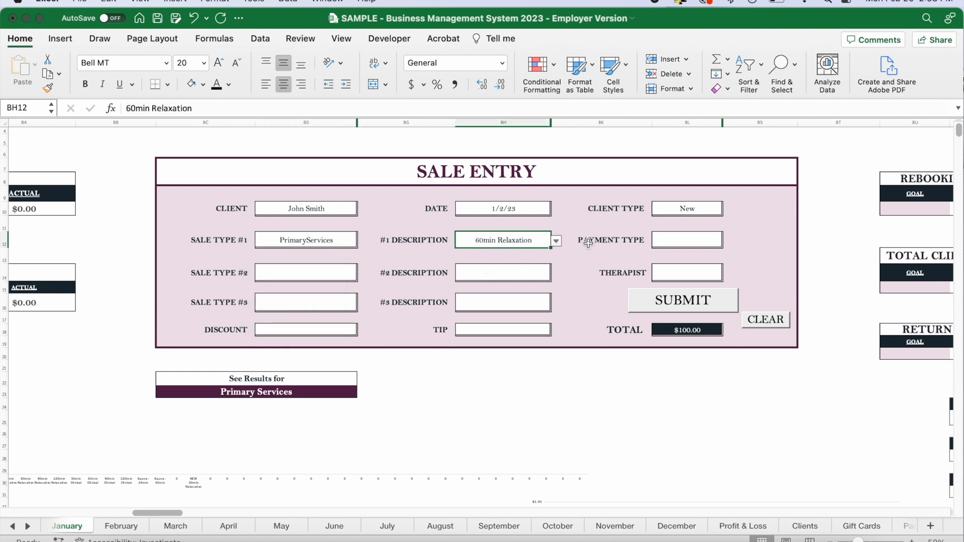
Set Sale Type #2 to AddOns with Hot Stones as its description.
left_click(341, 276)
left_click(361, 274)
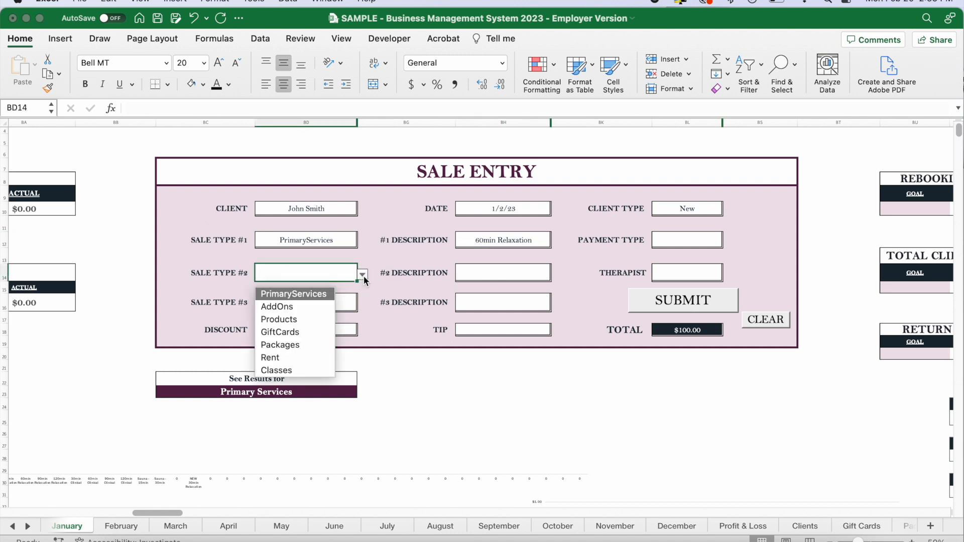
left_click(276, 307)
left_click(502, 274)
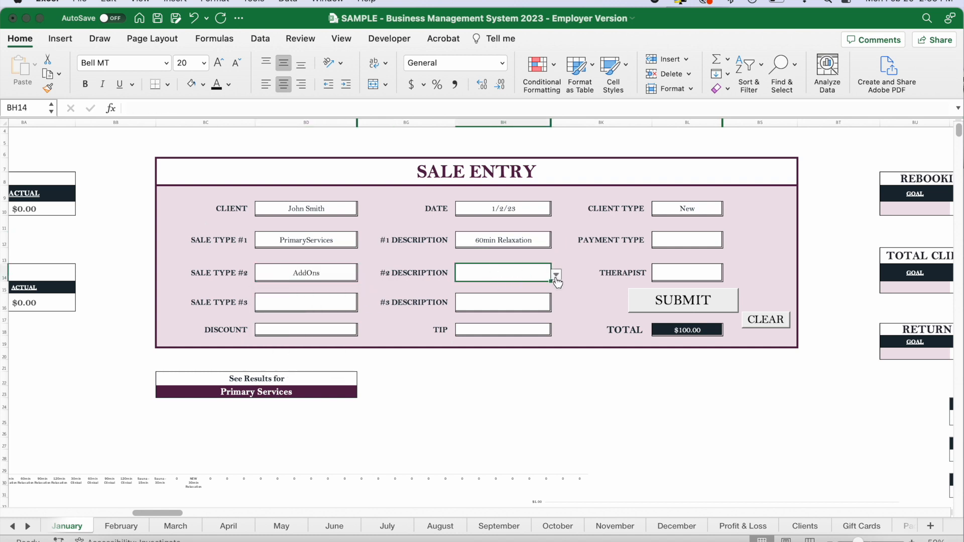
left_click(555, 274)
left_click(491, 294)
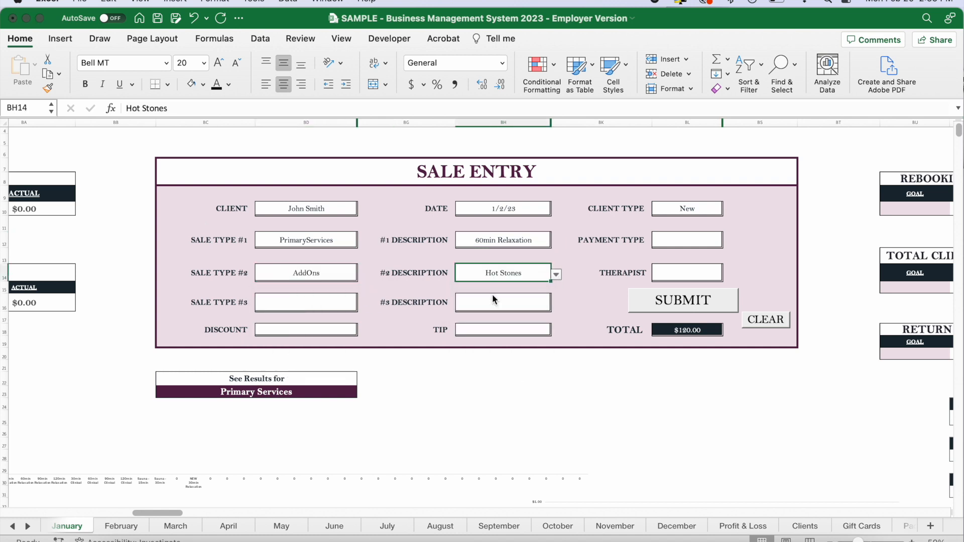
Set the payment type to Card and the therapist to Employee #1.
left_click(681, 241)
left_click(728, 241)
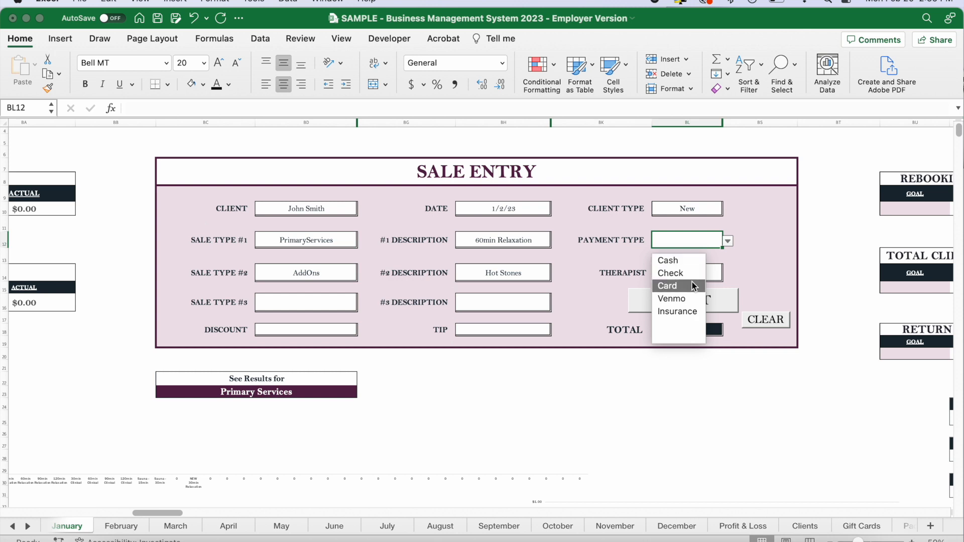
left_click(681, 286)
left_click(692, 274)
left_click(727, 275)
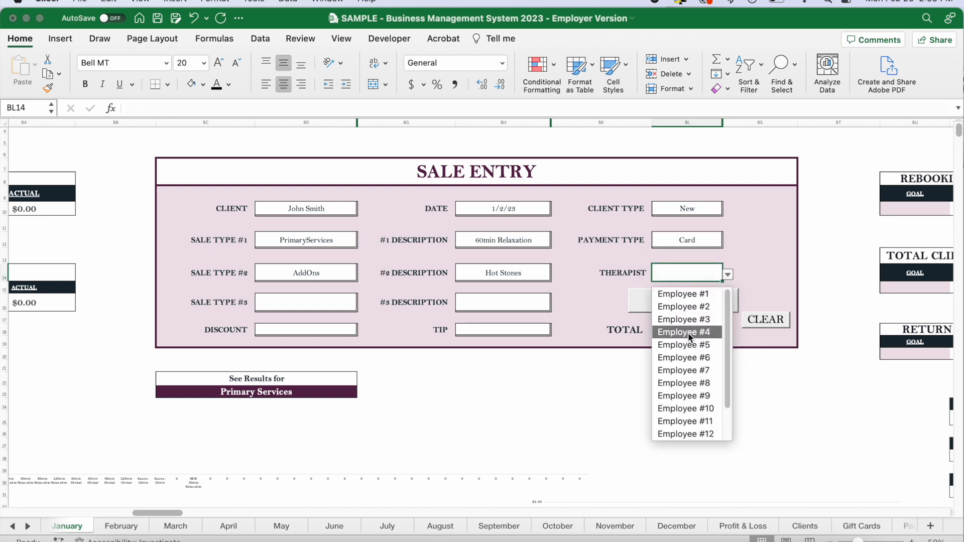
left_click(697, 296)
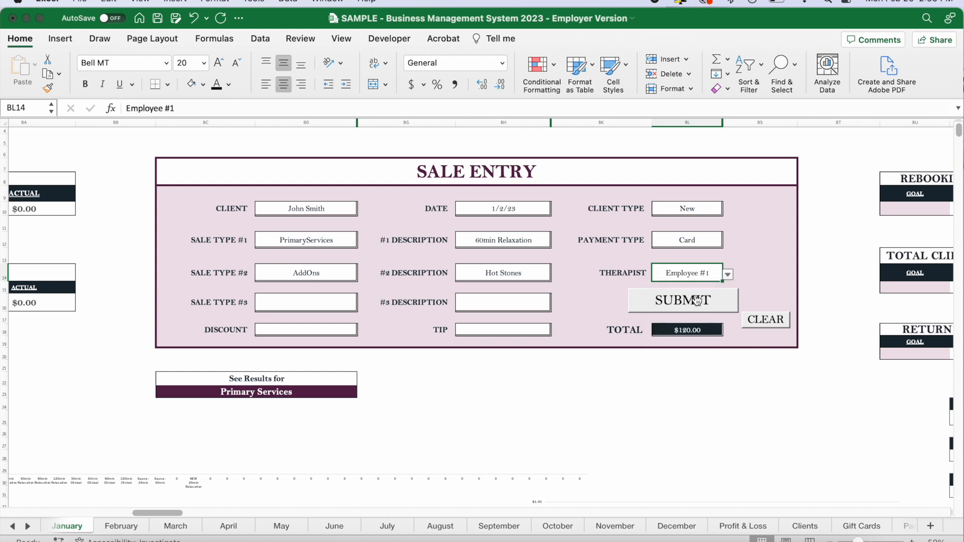
Check the sale's total and discount fields, and enter a tip of $15.
left_click(694, 328)
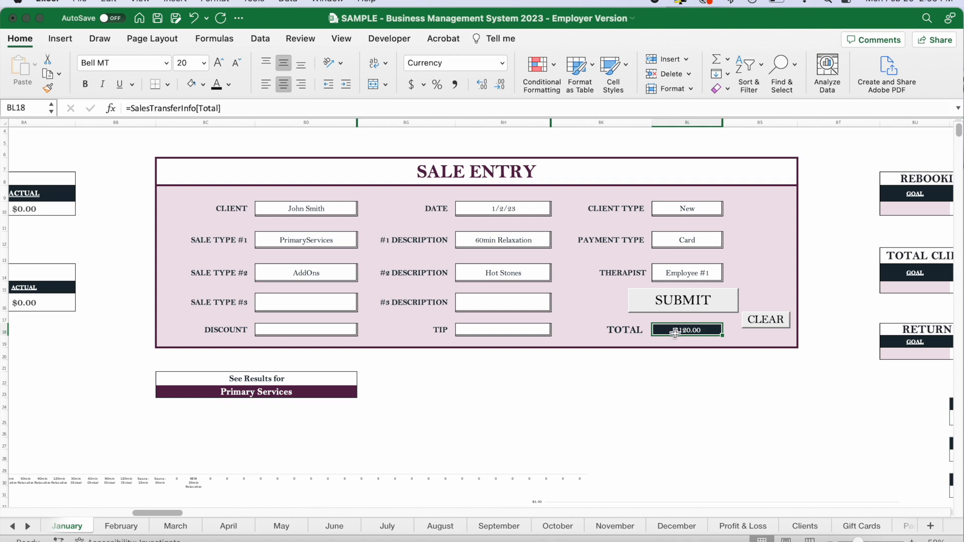
left_click(288, 333)
left_click(480, 330)
type("15")
key("Tab")
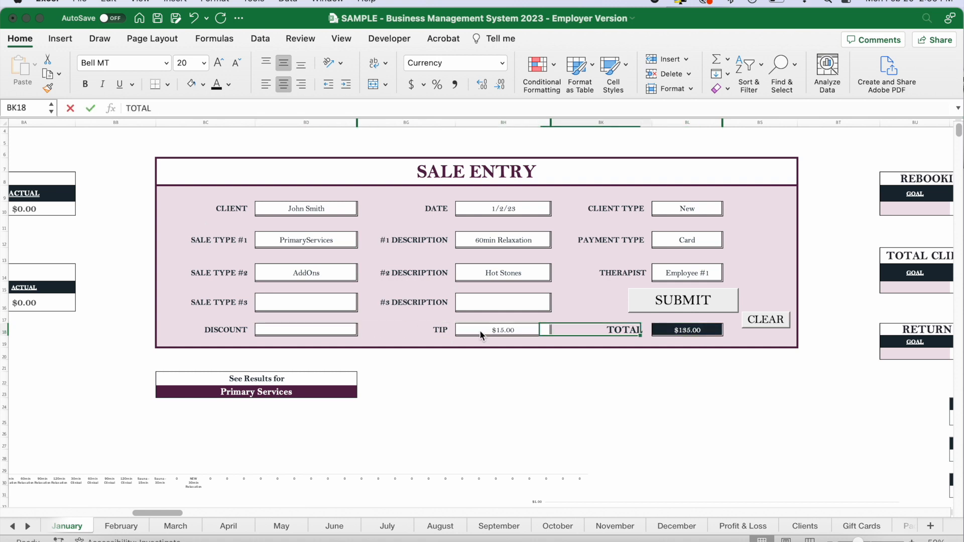
Submit the sale entry and review its recorded row across the sales table.
left_click(663, 302)
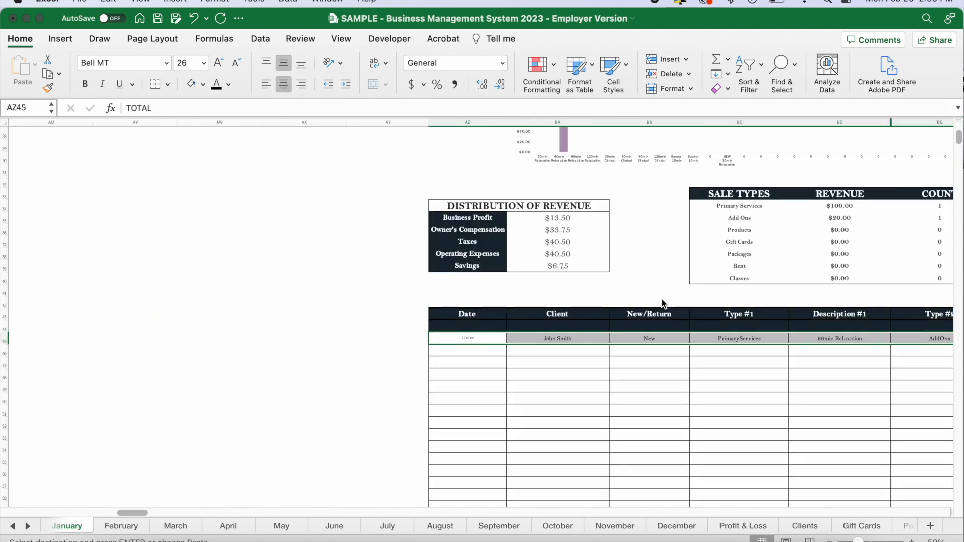
scroll(617, 339, "right", 5)
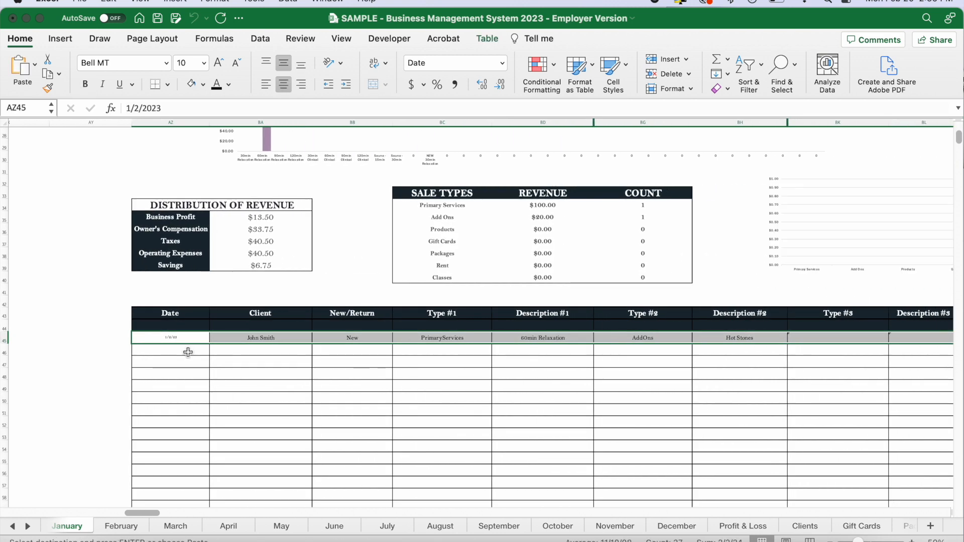
scroll(596, 340, "right", 10)
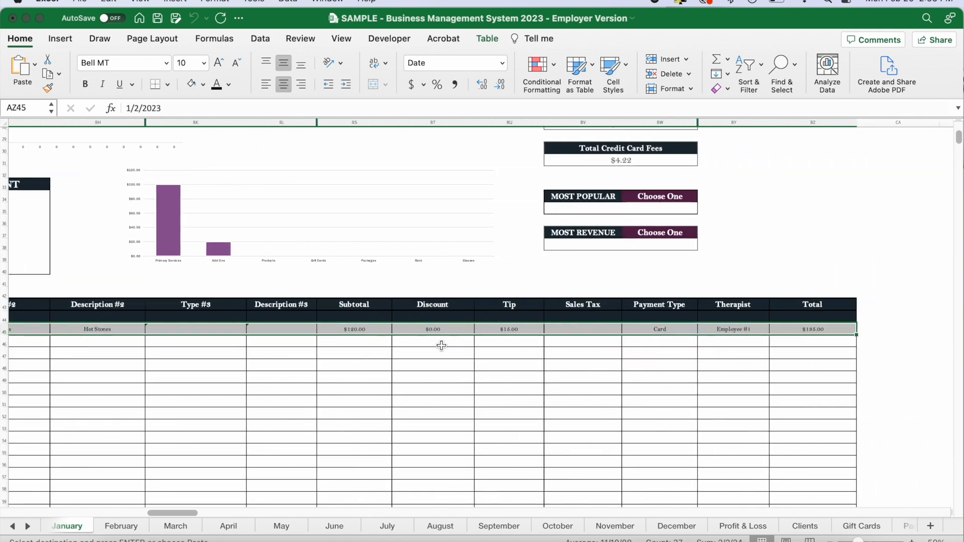
Examine the January sales dashboard's gross and net figures, sale type summary, client metrics and new-versus-return client chart.
scroll(444, 345, "up", 8)
scroll(444, 345, "left", 5)
scroll(442, 346, "up", 4)
scroll(441, 346, "left", 4)
scroll(441, 346, "down", 3)
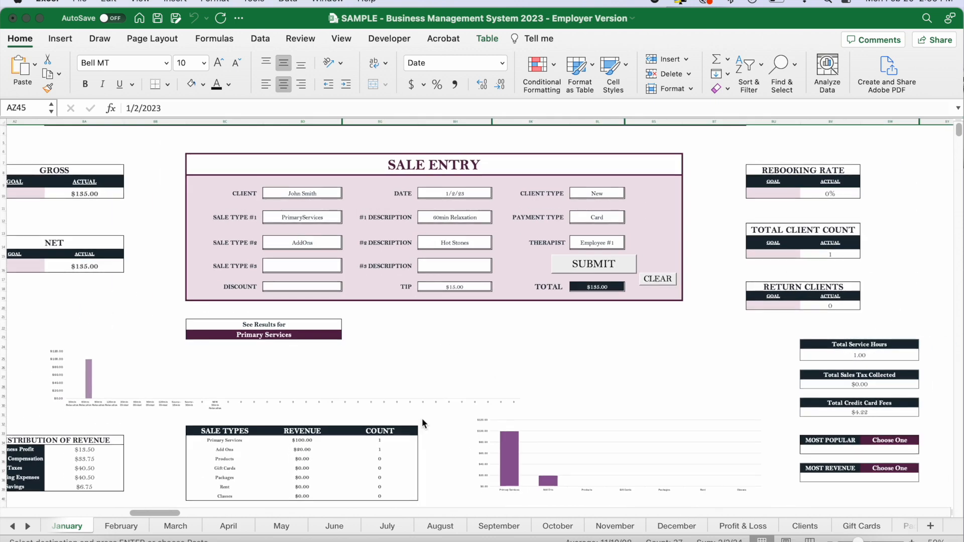
scroll(446, 425, "up", 2)
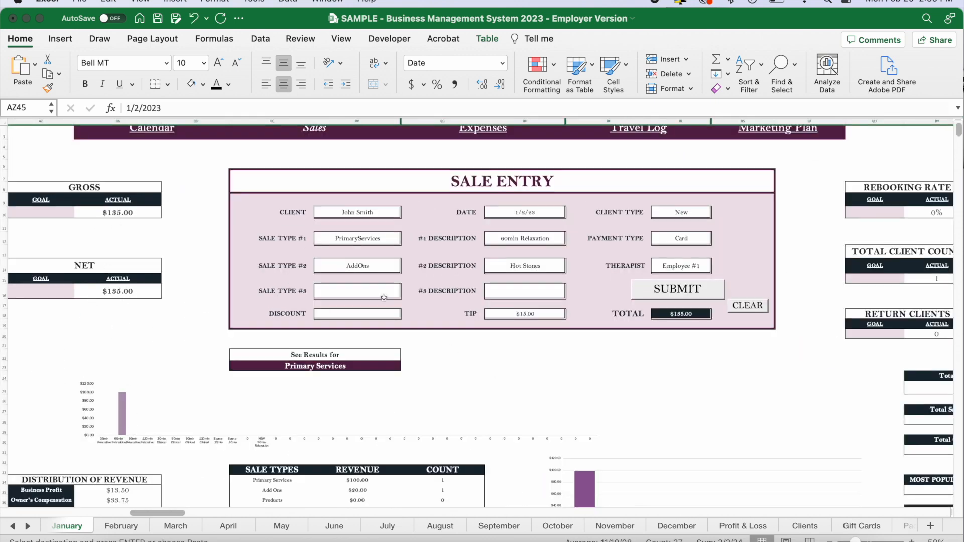
scroll(736, 426, "down", 2)
scroll(736, 426, "right", 6)
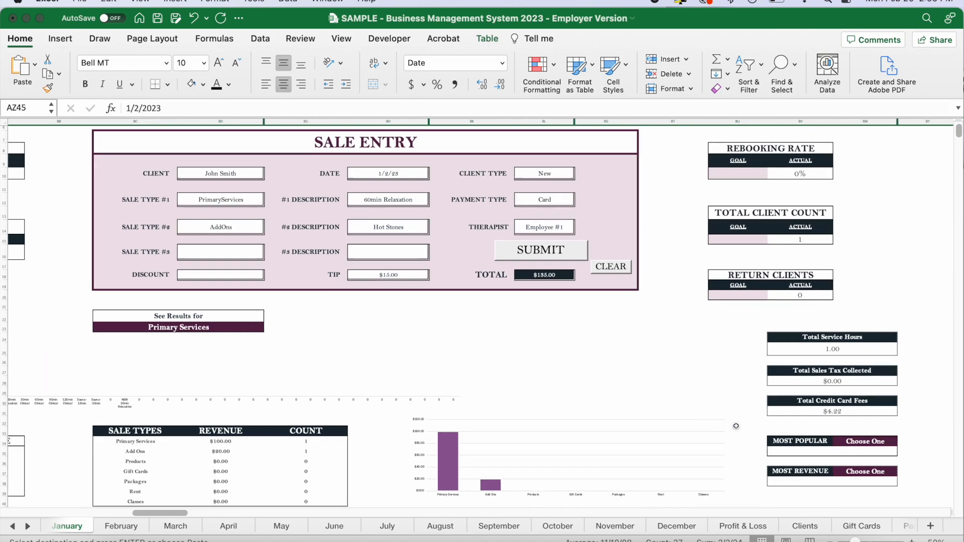
scroll(809, 237, "up", 3)
scroll(810, 237, "left", 6)
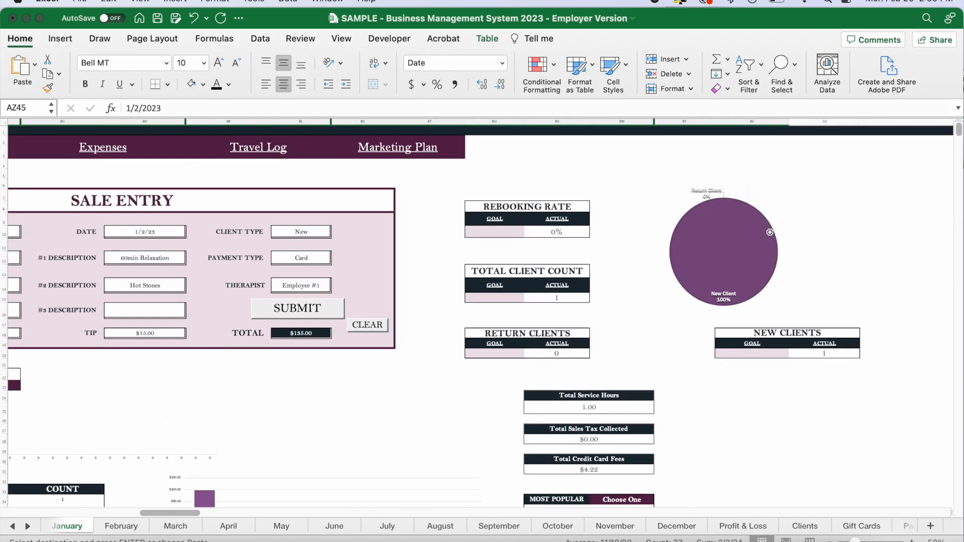
scroll(723, 289, "left", 2)
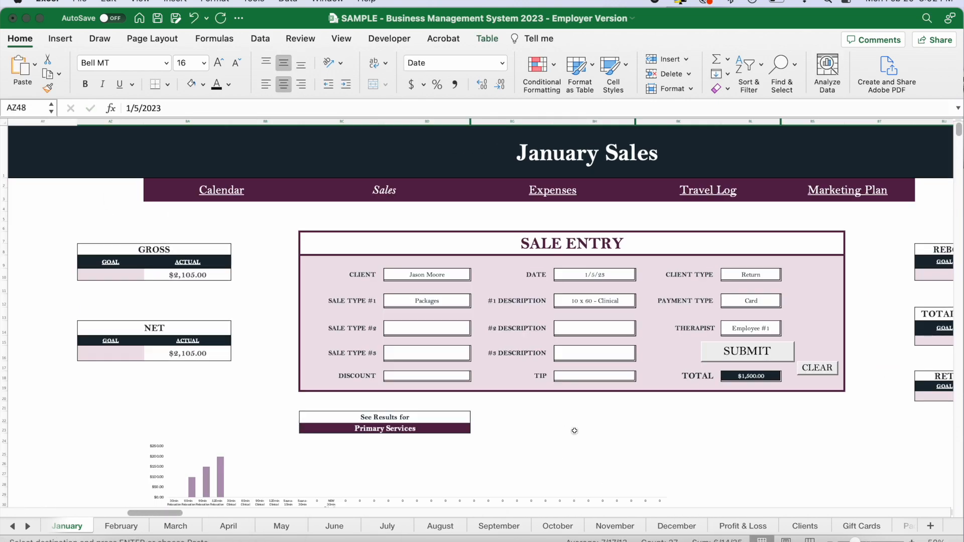
Inspect the goal and actual cells for gross and net, along with the rebooking rate and client count boxes.
scroll(561, 452, "down", 5)
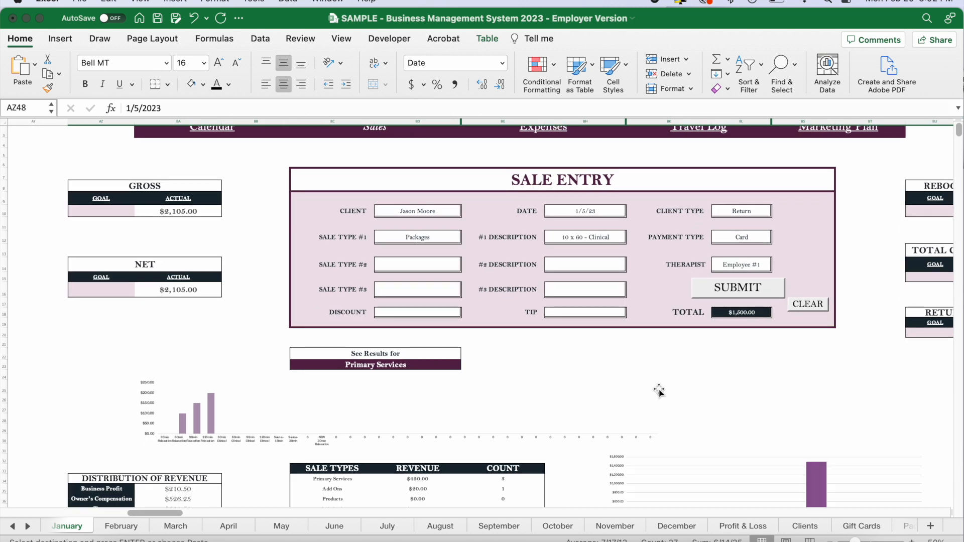
left_click(182, 211)
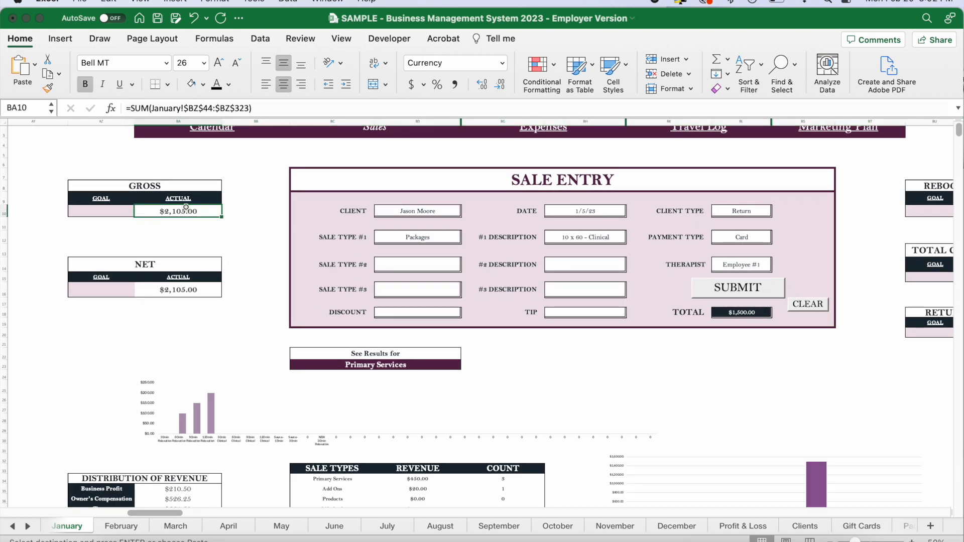
left_click(102, 215)
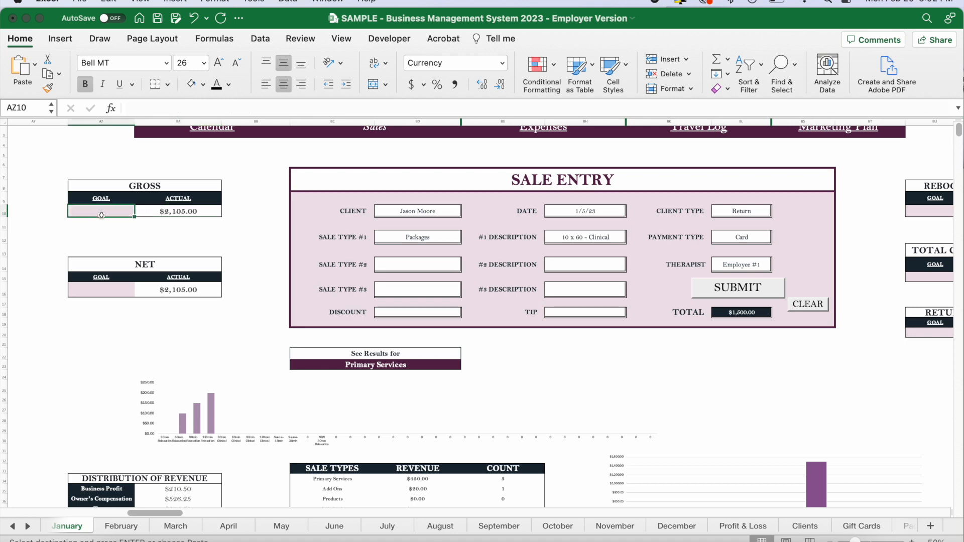
left_click(97, 295)
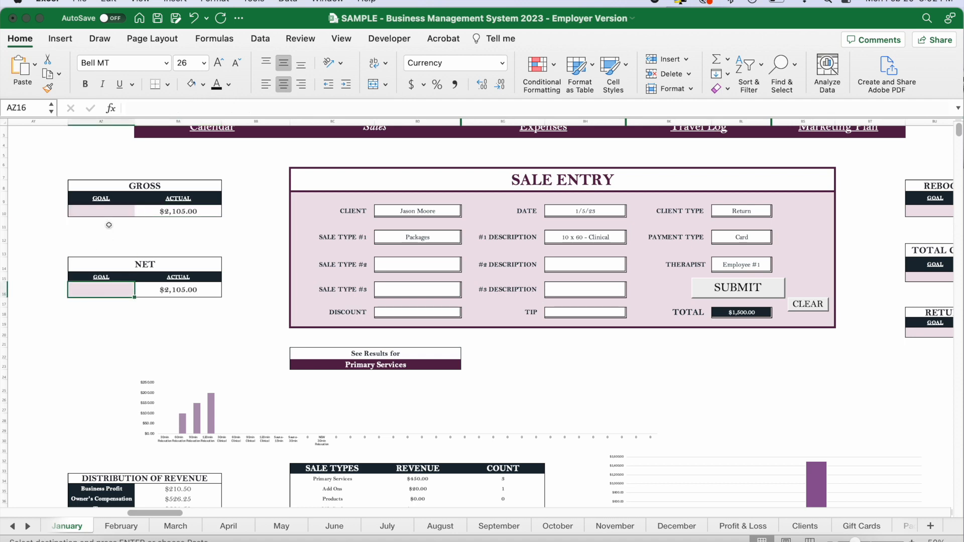
scroll(527, 320, "right", 5)
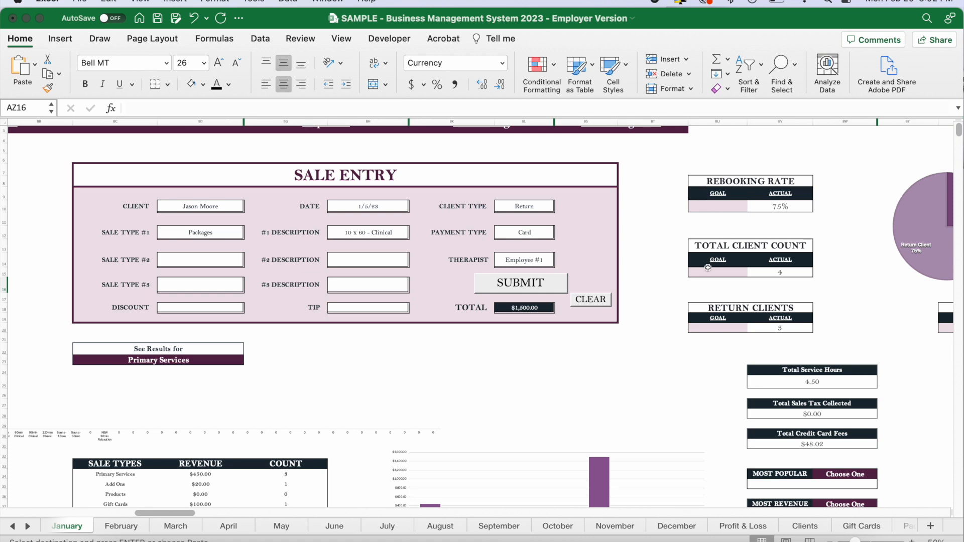
scroll(722, 284, "right", 2)
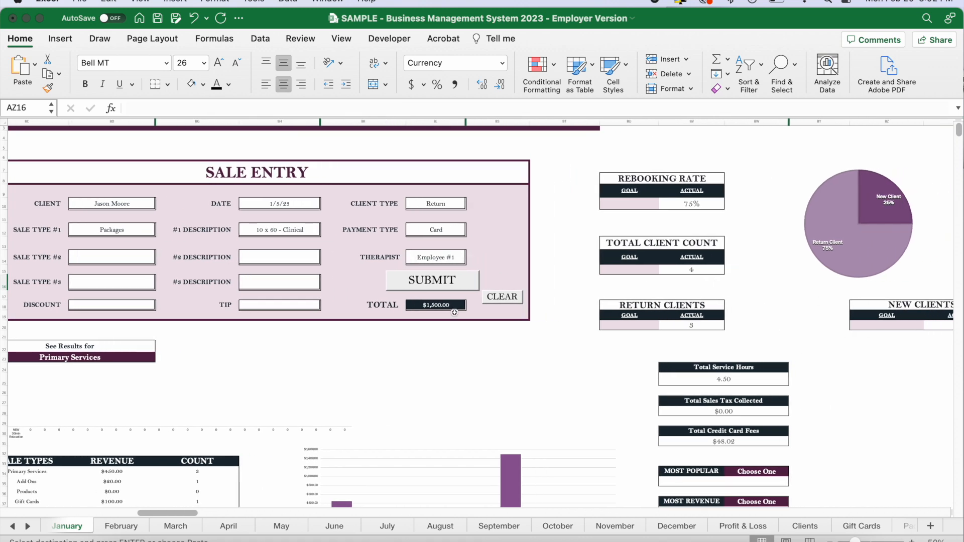
scroll(585, 330, "left", 7)
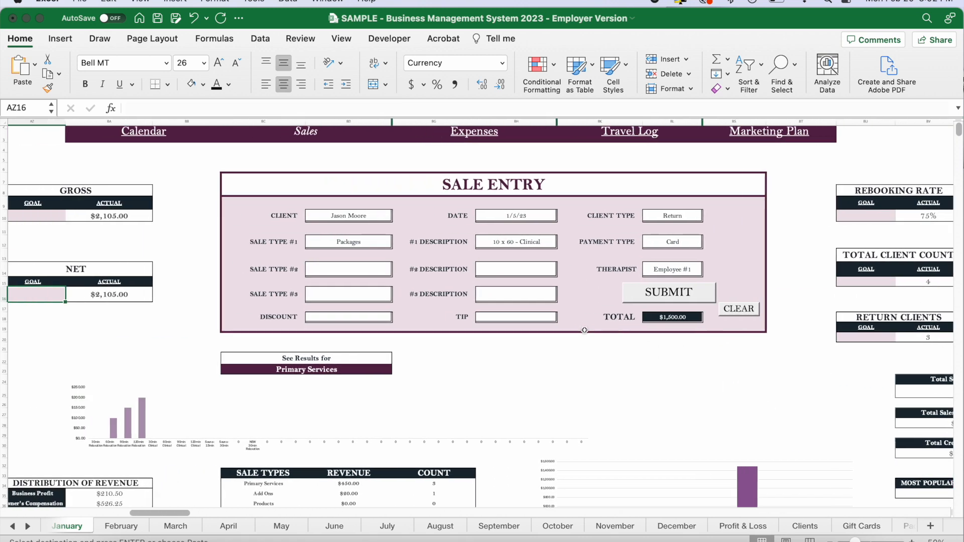
Set the January gross goal to $10,000.
left_click(145, 224)
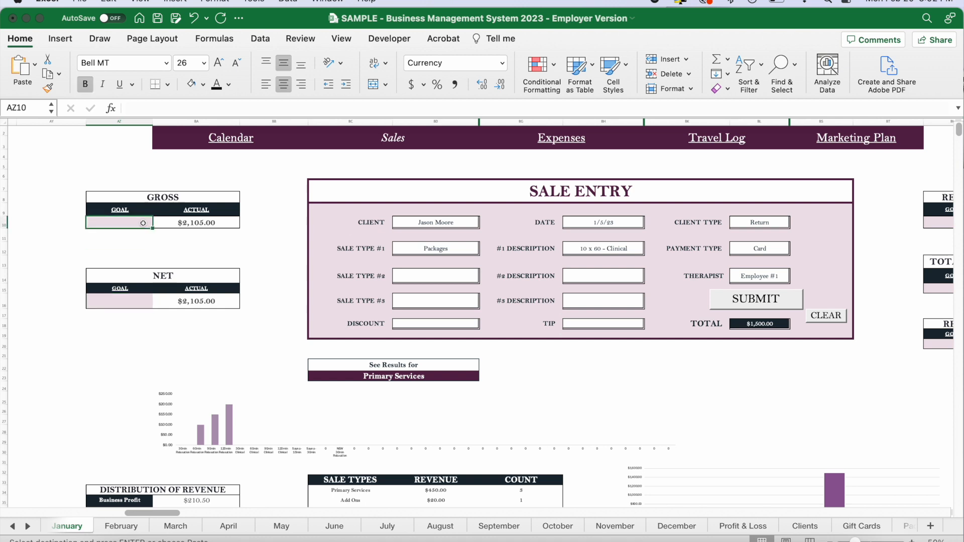
type("10000")
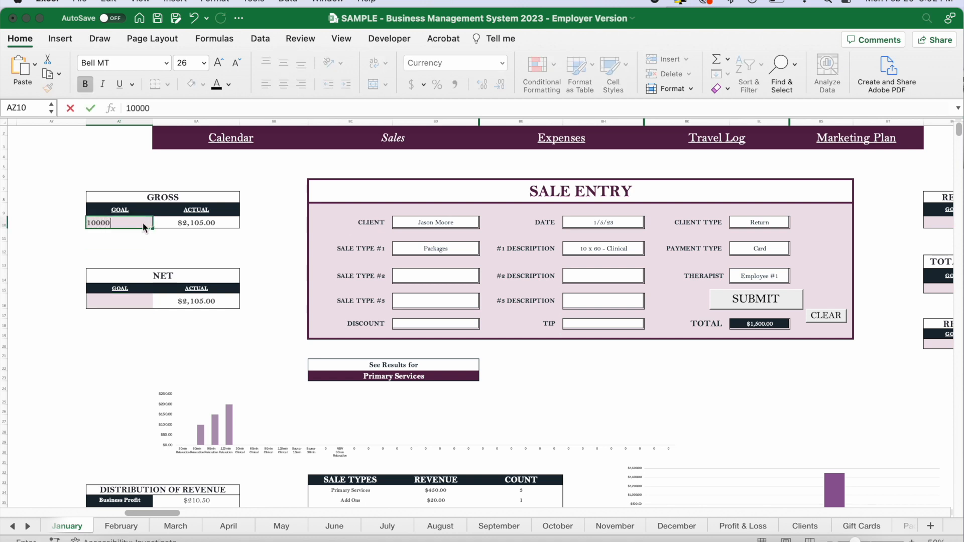
key("Return")
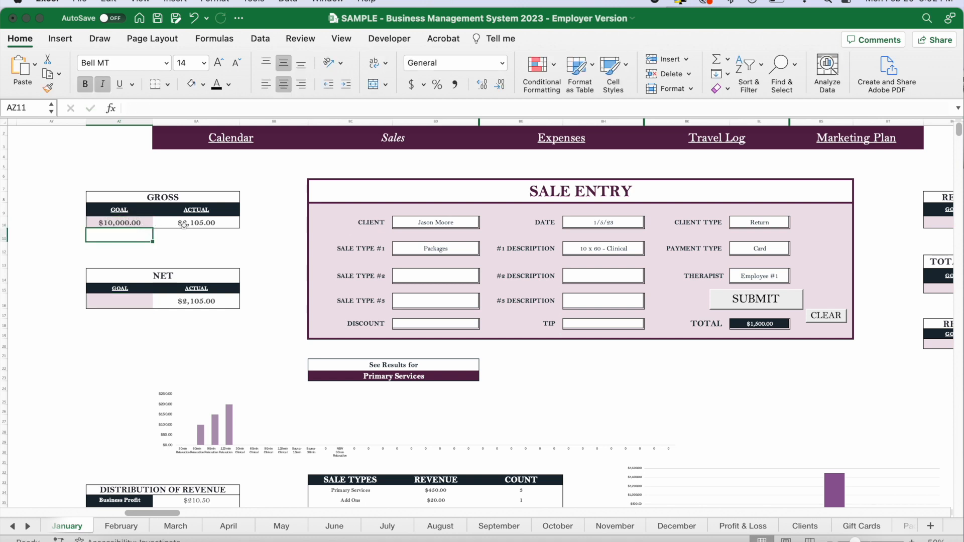
mouse_move(181, 225)
left_mouse_down()
mouse_move(141, 224)
mouse_move(198, 224)
left_mouse_up()
left_click(135, 225)
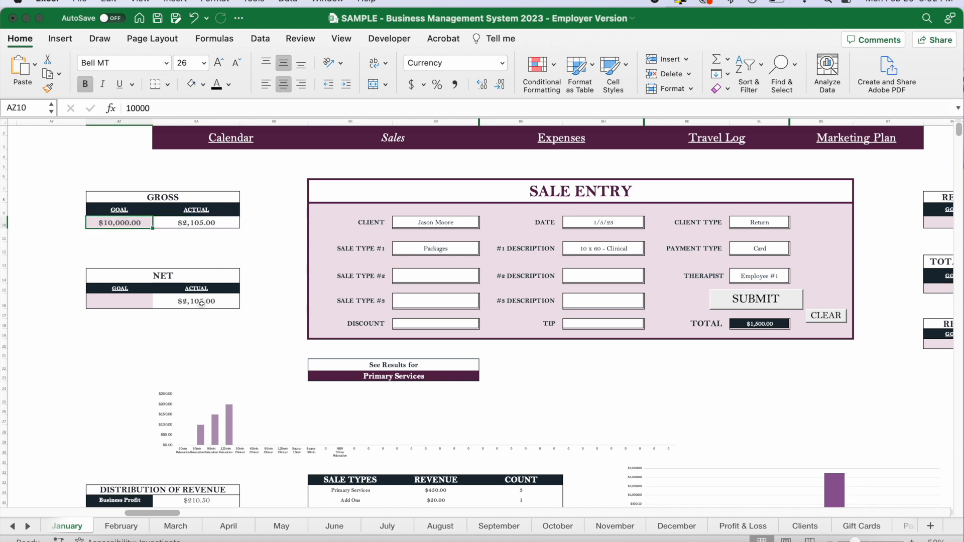
left_click(265, 247)
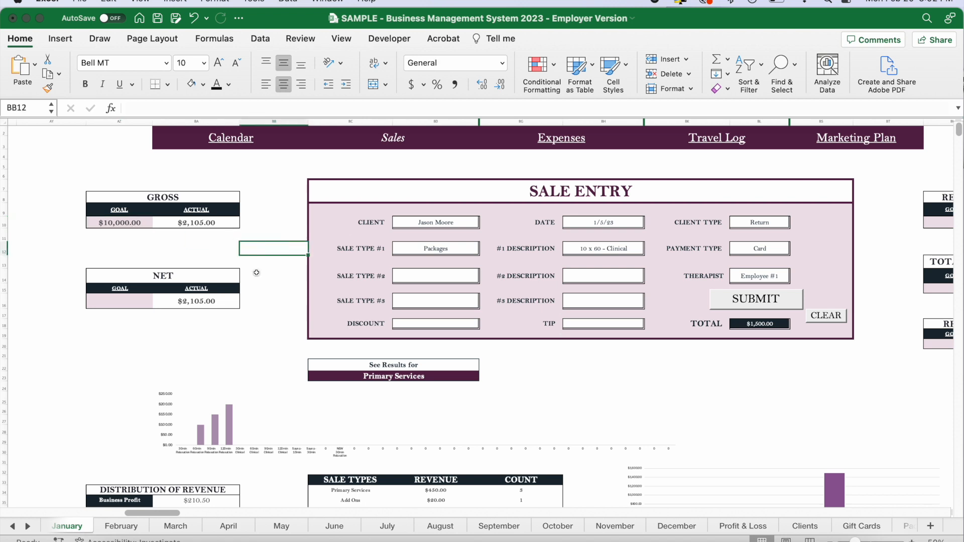
Check the formula behind the actual net figure and review the rebooking rate and client count metrics.
left_click(195, 301)
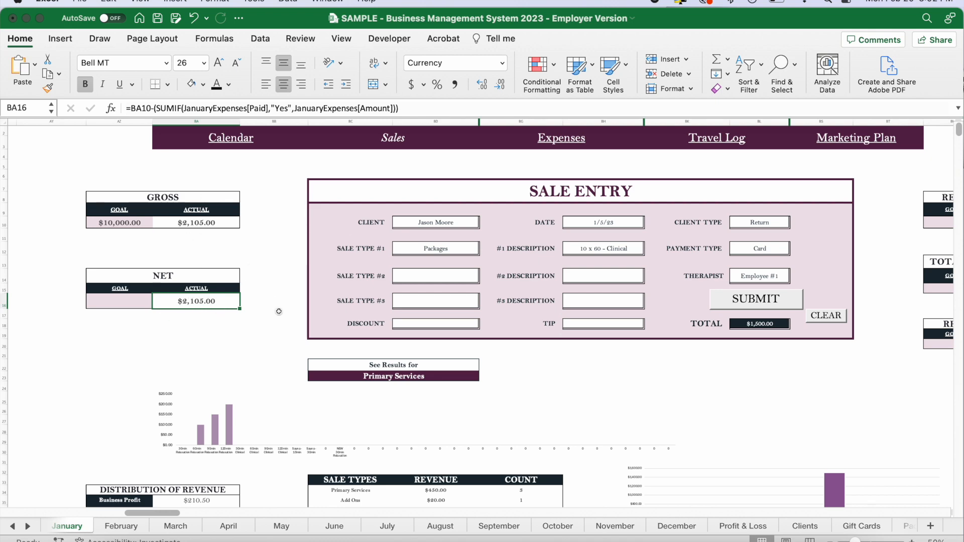
scroll(550, 358, "right", 10)
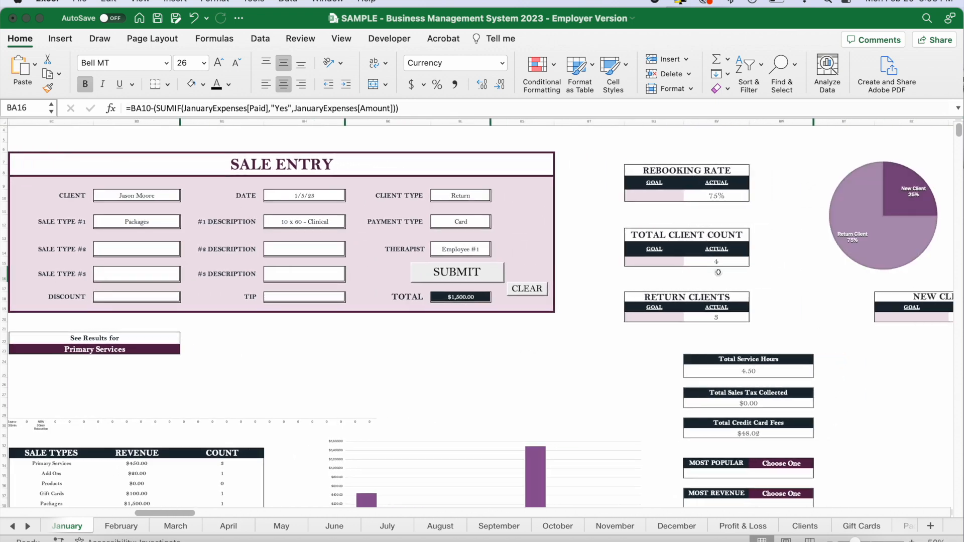
scroll(715, 183, "right", 5)
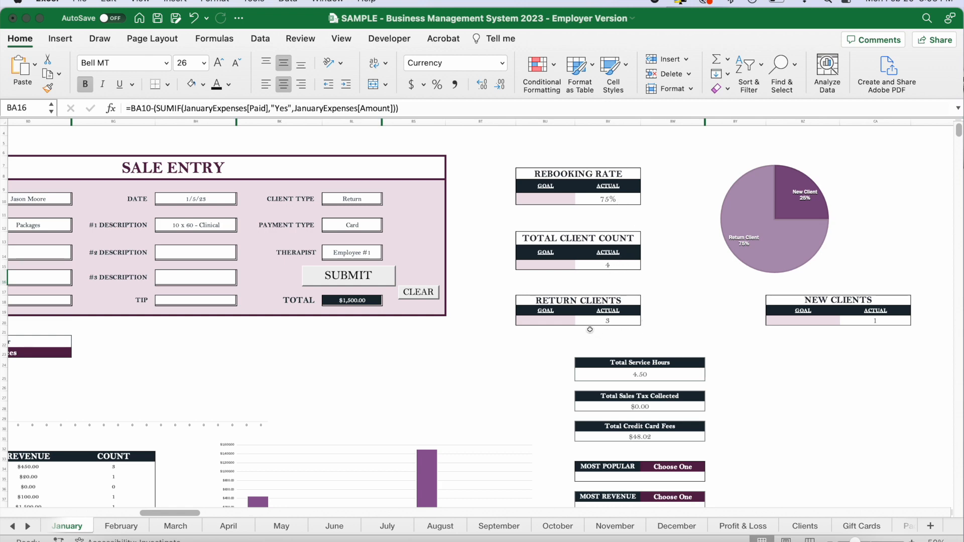
Inspect the total service hours, total sales tax collected and total credit card fees cells.
scroll(615, 313, "down", 3)
scroll(615, 313, "left", 2)
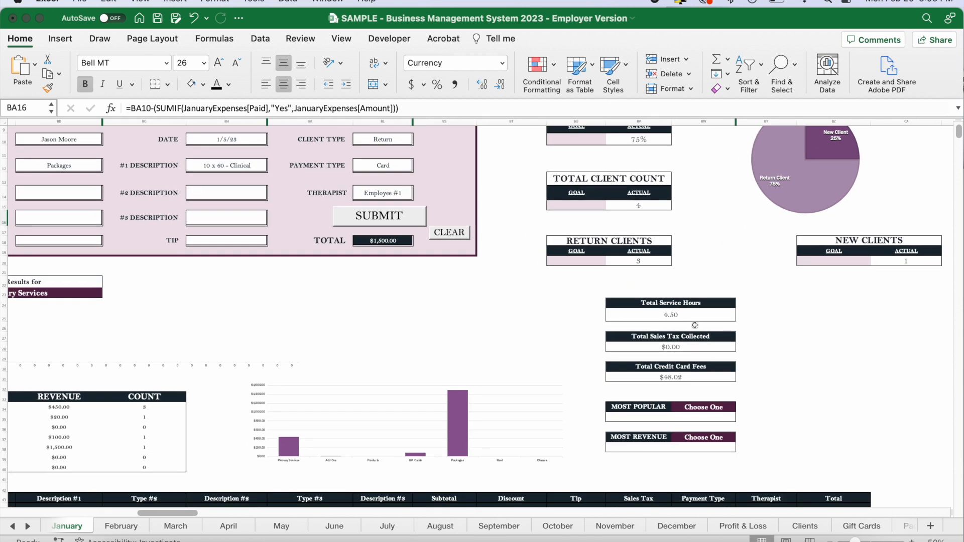
left_click(692, 318)
left_click(686, 348)
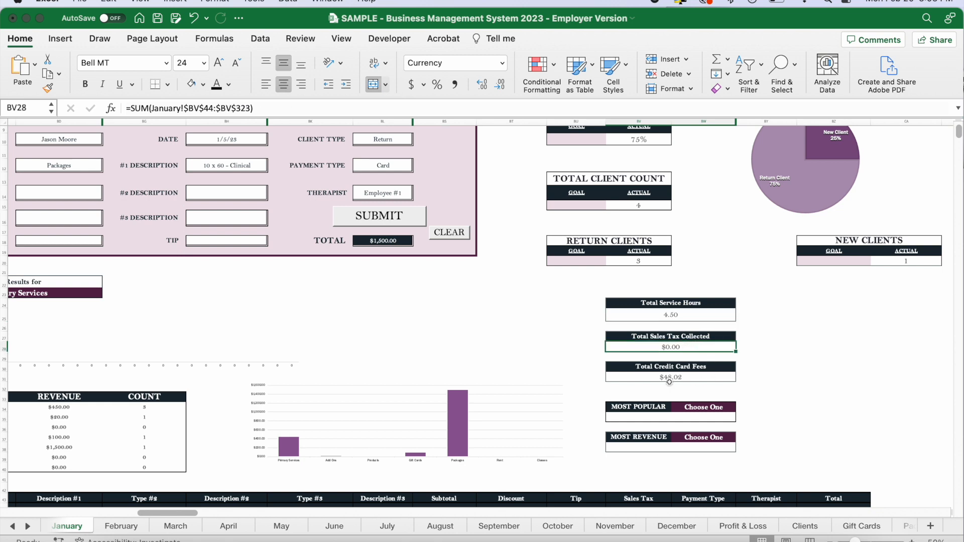
left_click(702, 378)
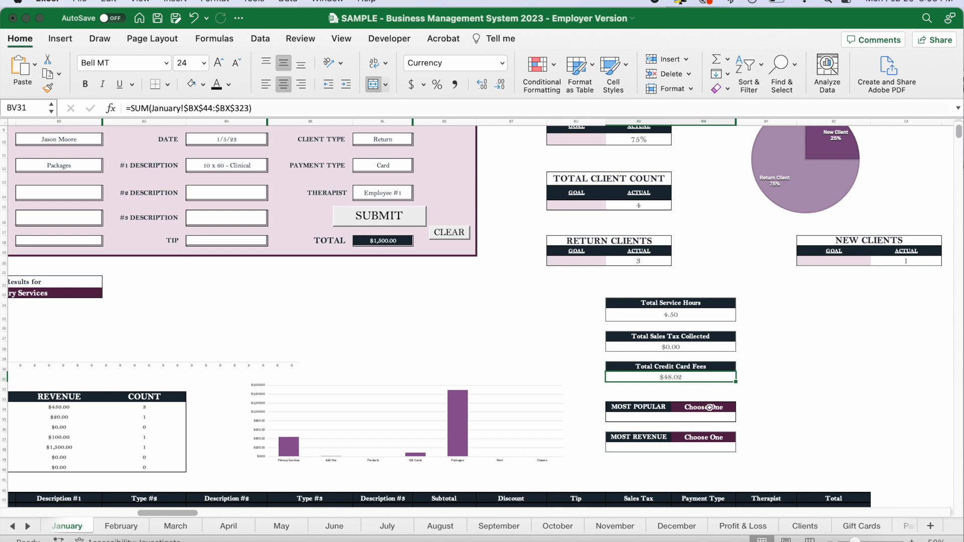
Set the Most Popular category to Primary Service and inspect its resulting service and count.
left_click(709, 408)
left_click(740, 407)
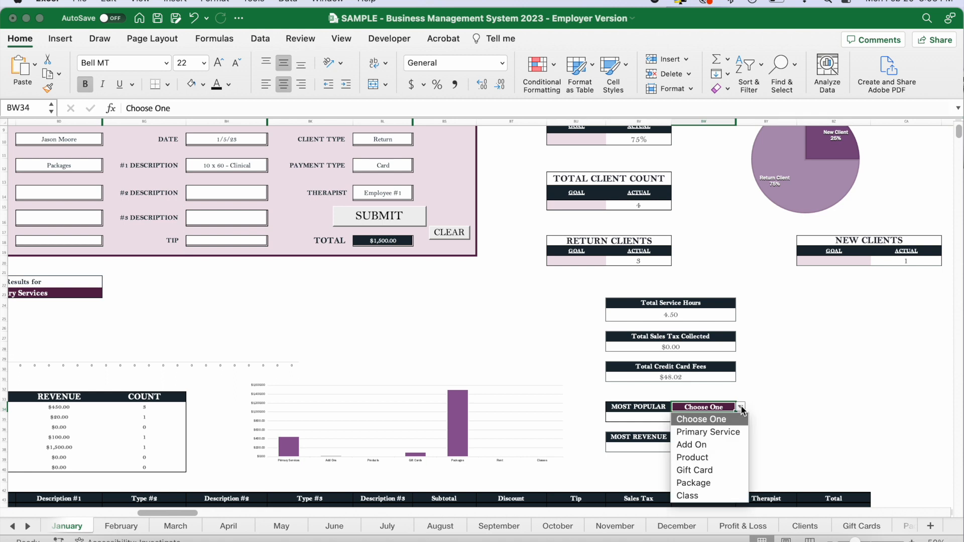
left_click(715, 433)
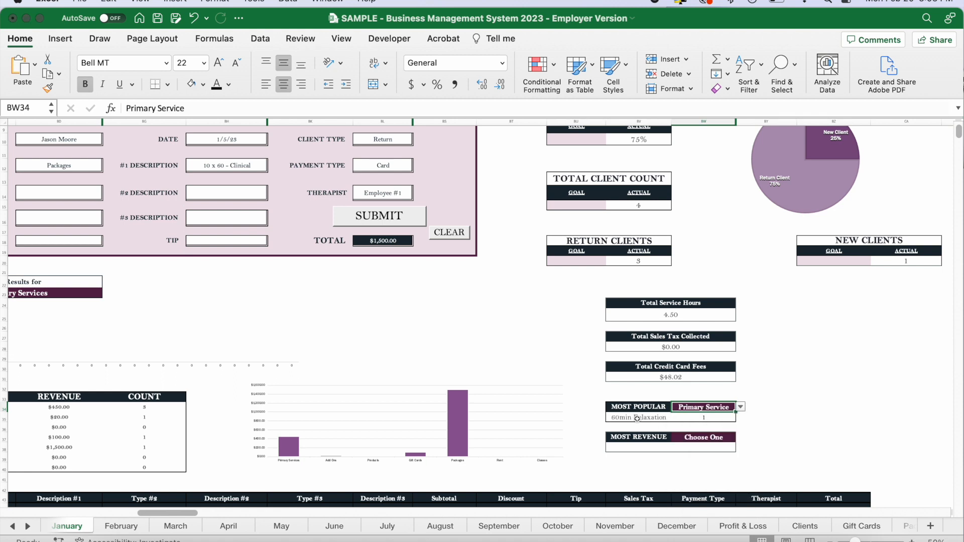
left_click(637, 419)
left_click(716, 418)
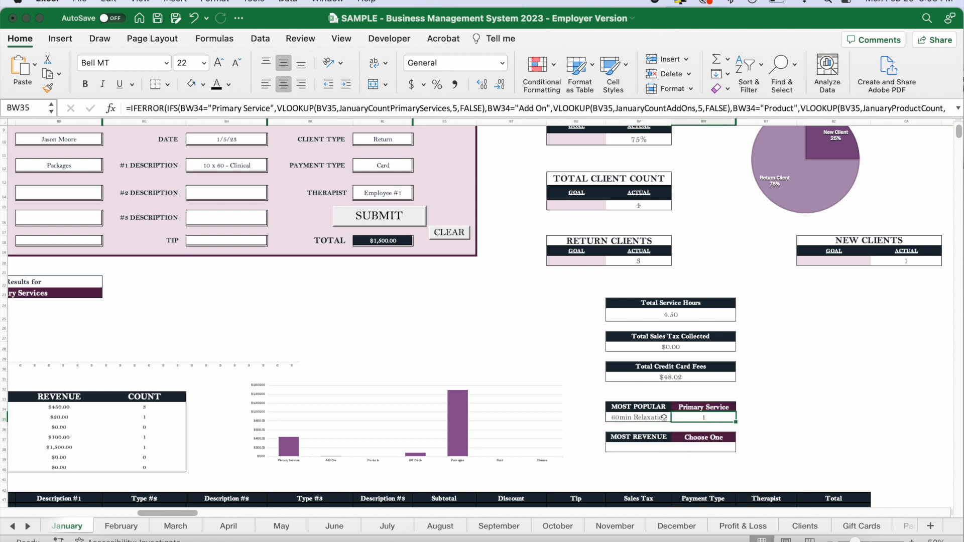
left_click(726, 407)
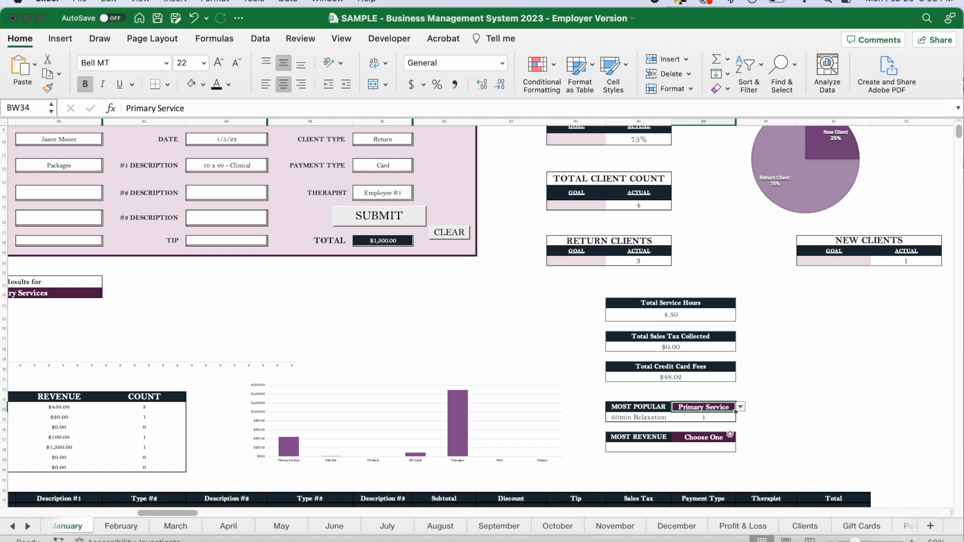
Set the Most Revenue category to Add On and review the Most Popular and Most Revenue boxes.
left_click(704, 439)
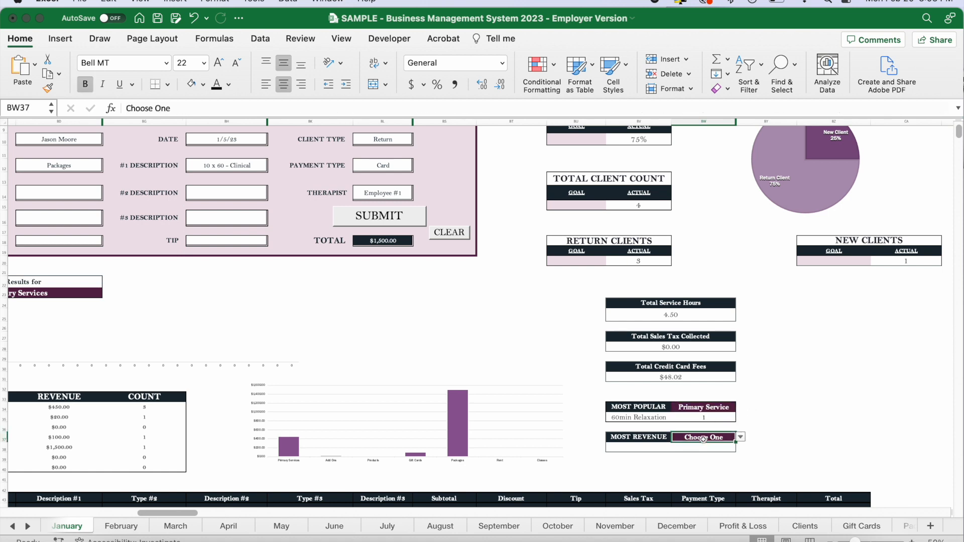
left_click(740, 440)
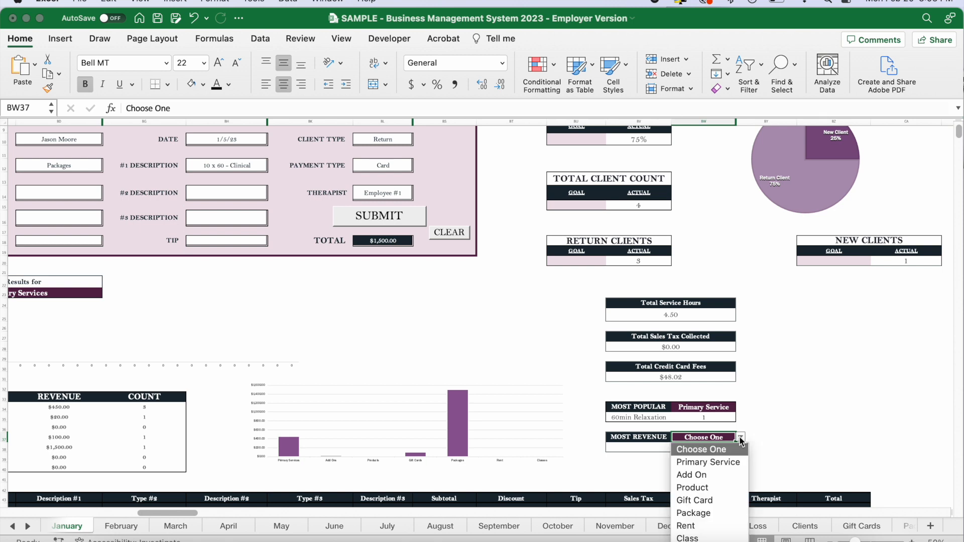
left_click(732, 472)
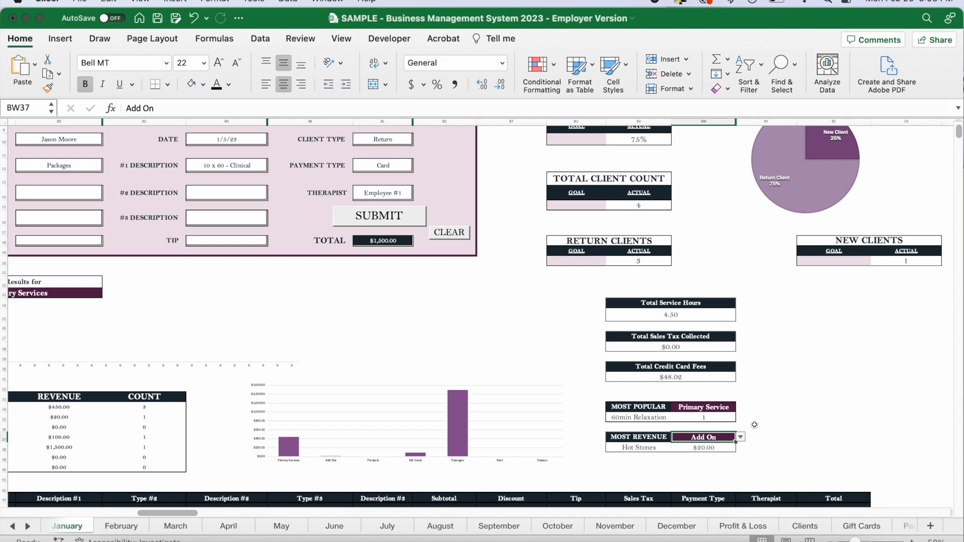
left_click(741, 438)
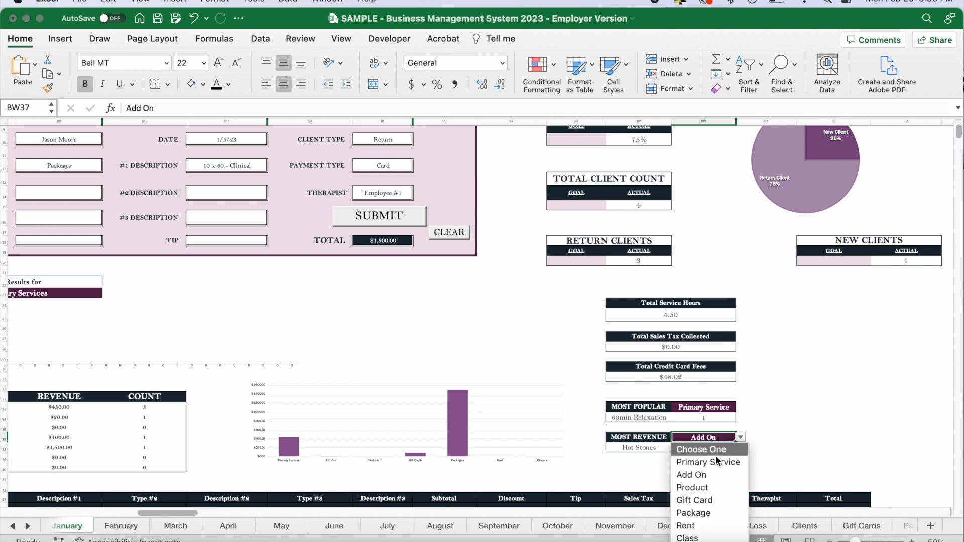
left_click(762, 426)
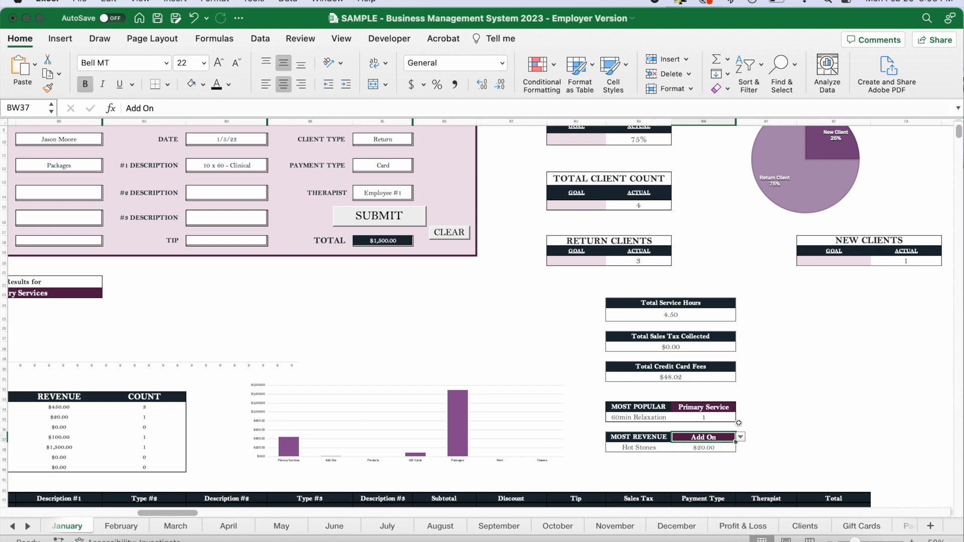
left_click(652, 410)
left_click(644, 440)
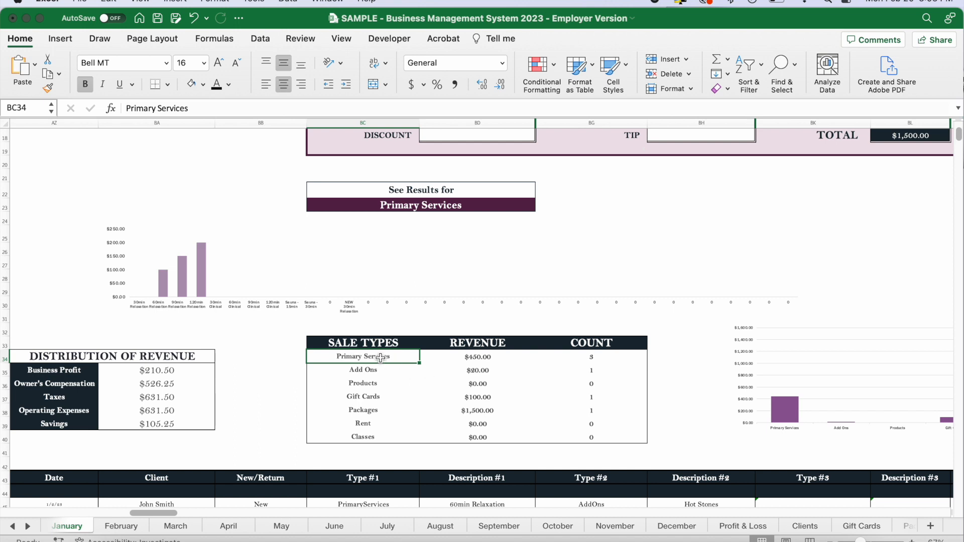
Review the Sale Types table's revenue and count columns and the bar chart of revenue by sale type.
left_click_drag(380, 357, 383, 438)
left_click(474, 358)
left_click_drag(473, 357, 483, 437)
left_click_drag(600, 364, 598, 439)
left_click(689, 392)
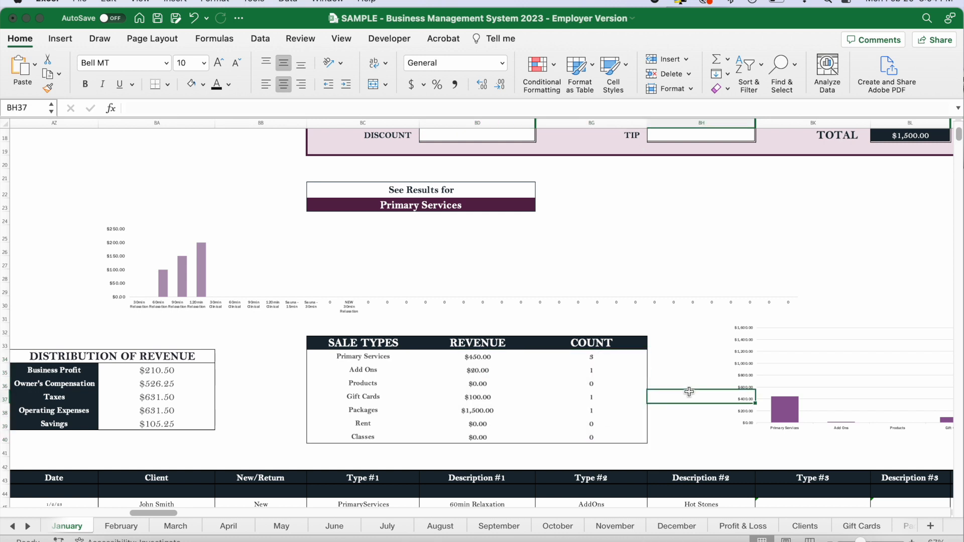
scroll(689, 392, "right", 5)
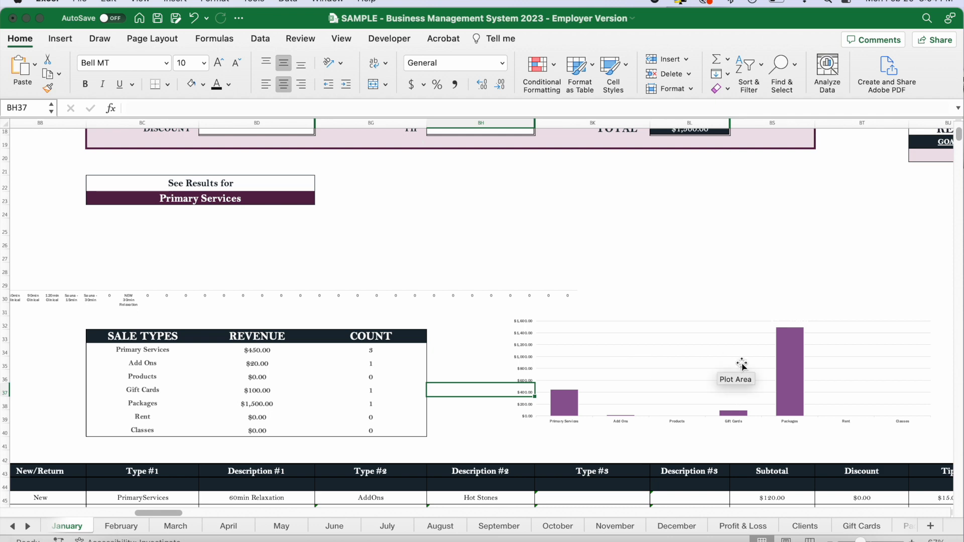
Switch the See Results for category to Add Ons to view its revenue chart, and return it to Primary Services.
scroll(609, 363, "right", 2)
scroll(608, 363, "down", 1)
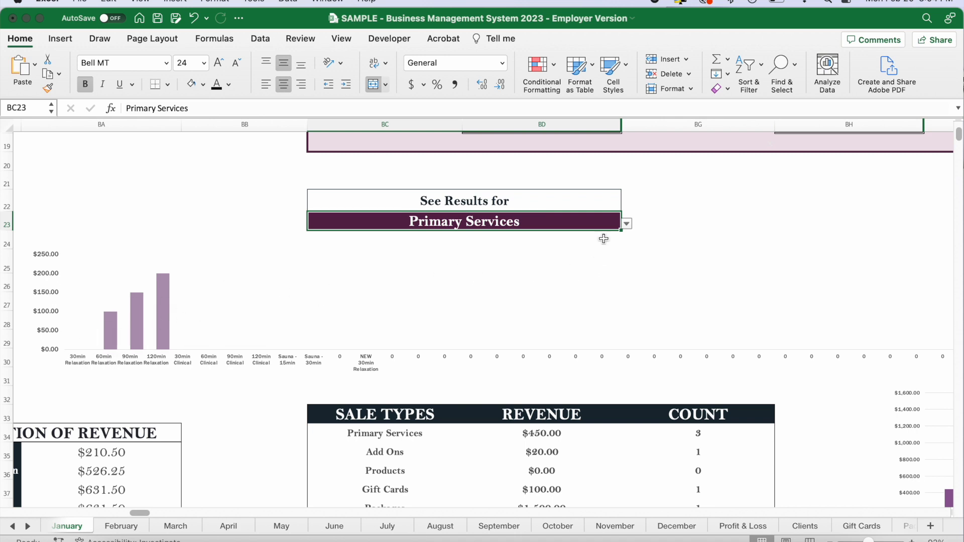
left_click(625, 225)
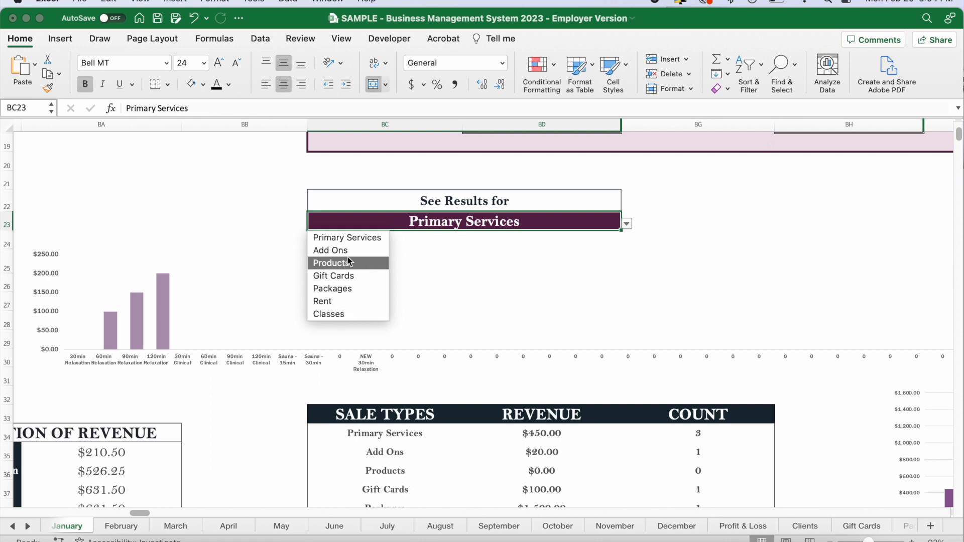
left_click(262, 228)
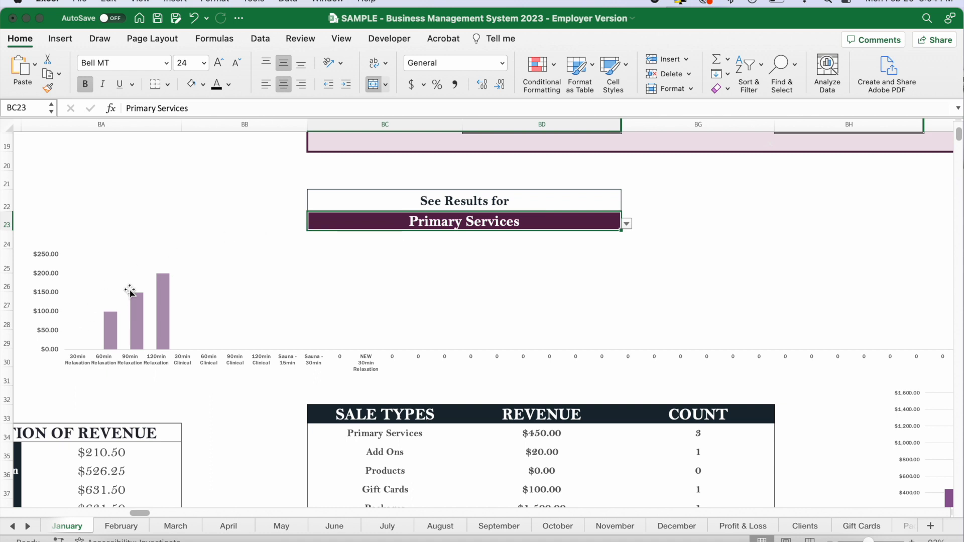
left_click(627, 224)
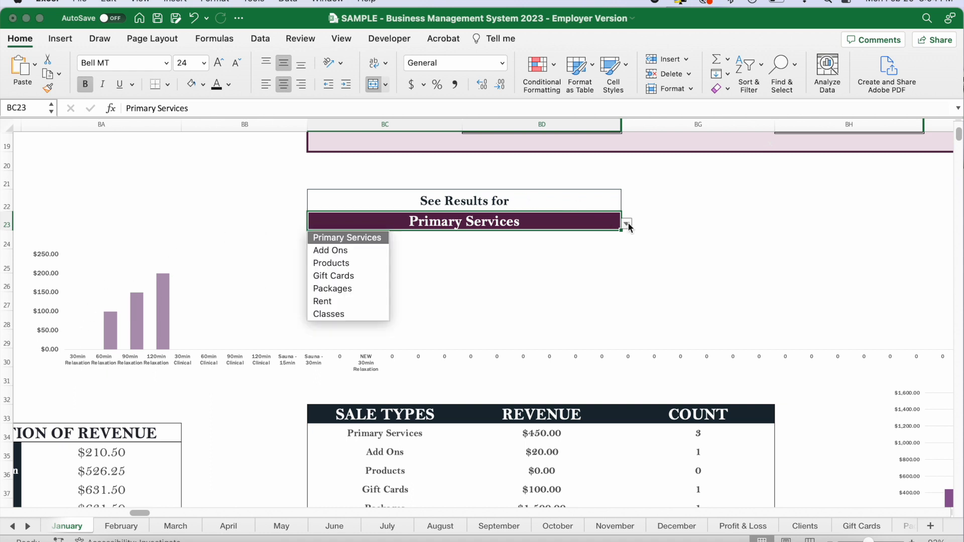
left_click(330, 250)
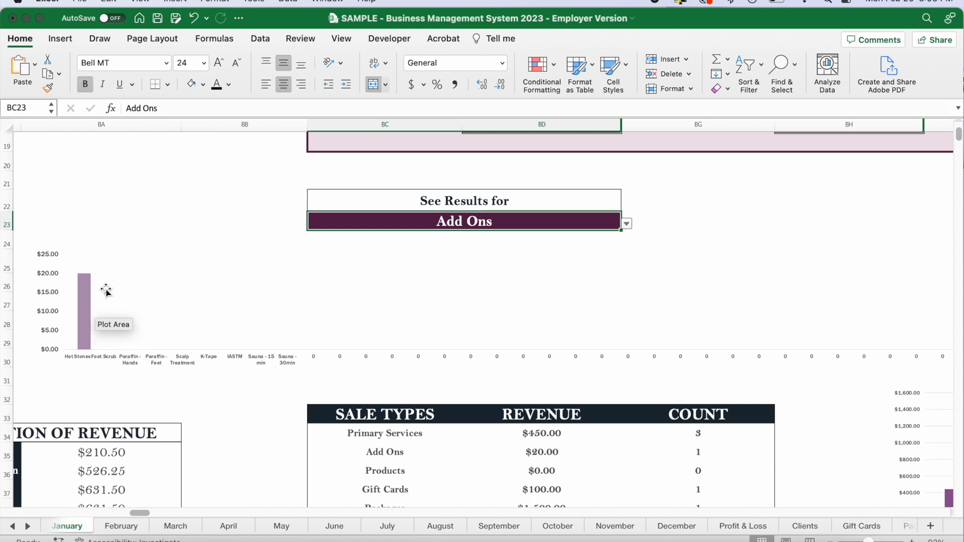
left_click(627, 223)
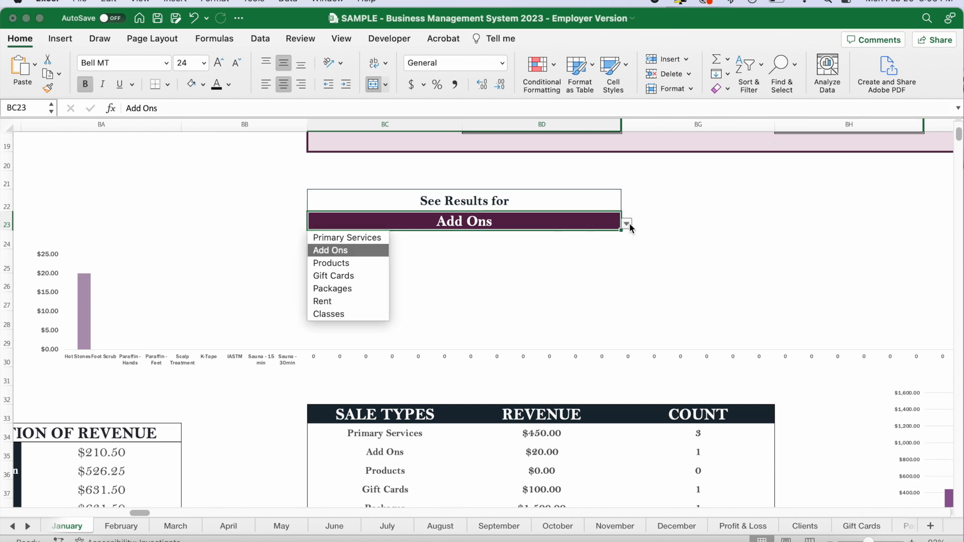
left_click(367, 239)
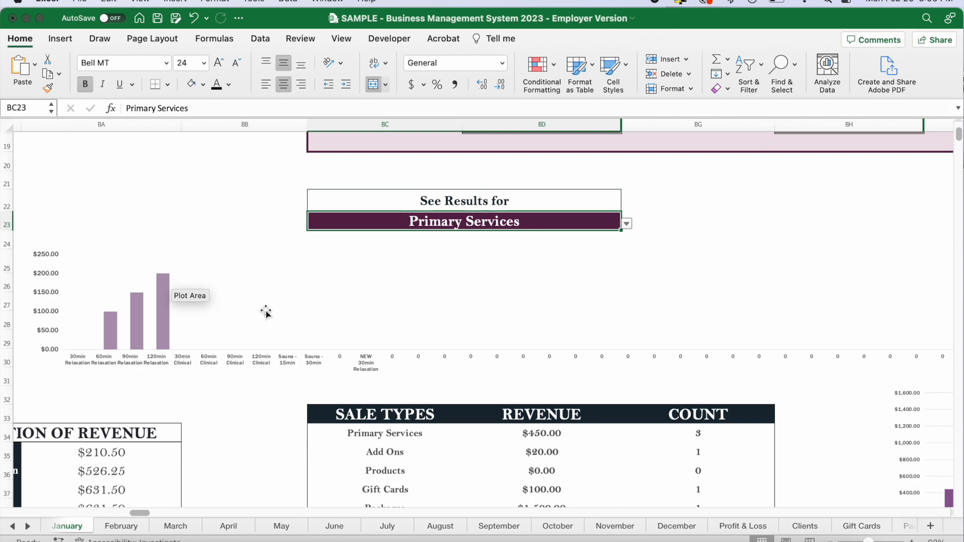
Inspect the Distribution of Revenue amounts for Business Profit, Owner's Compensation, Taxes, Operating Expenses and Savings.
scroll(266, 312, "down", 5)
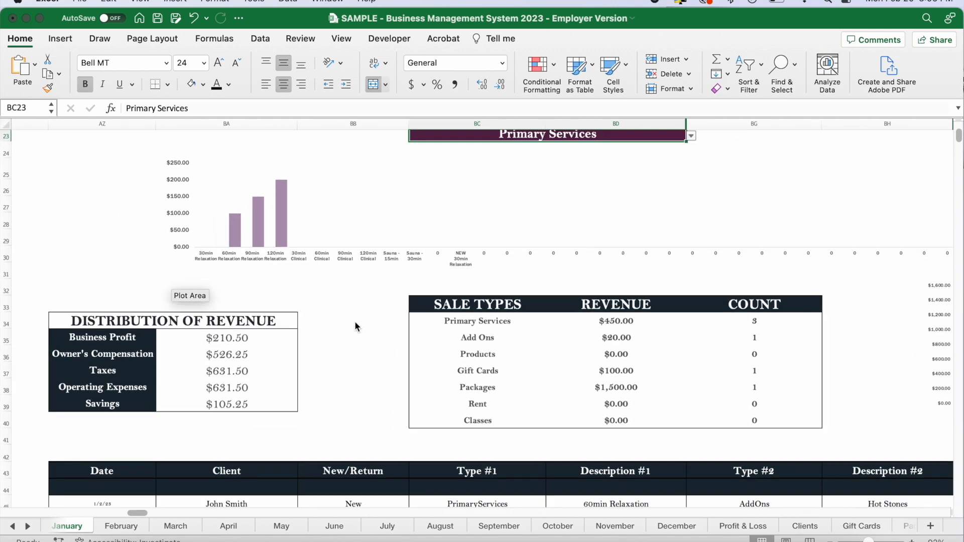
scroll(354, 326, "left", 2)
left_click_drag(289, 337, 292, 402)
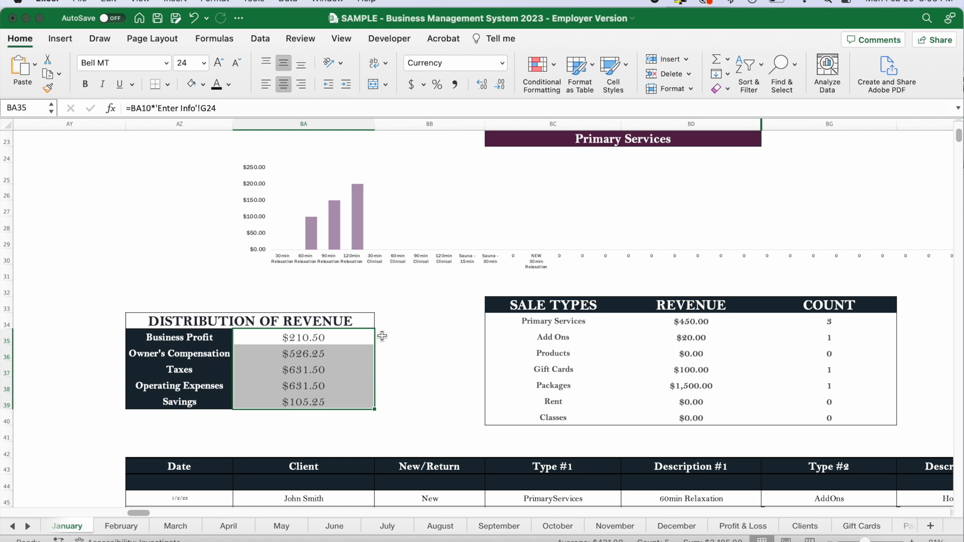
left_click(314, 340)
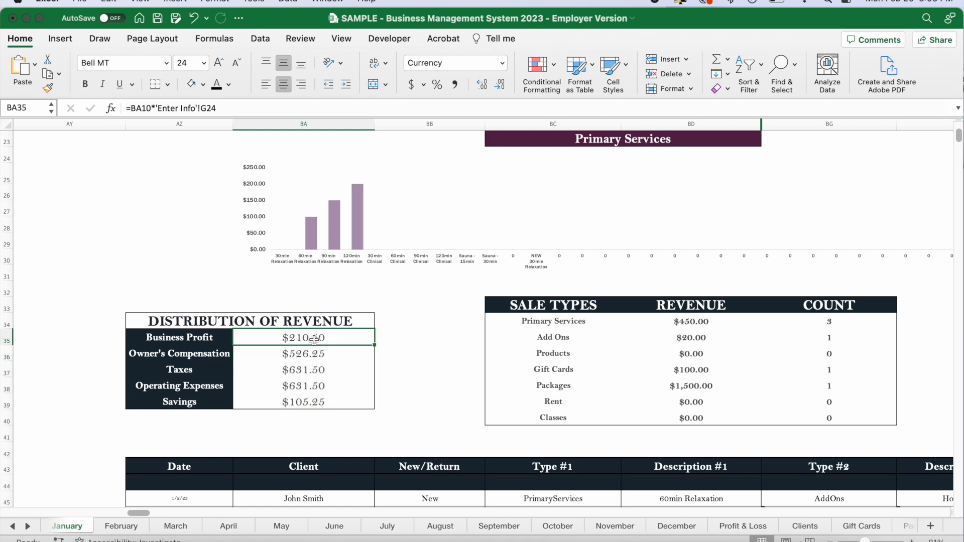
left_click(380, 343)
left_click(337, 355)
left_click(335, 376)
left_click(335, 387)
left_click(334, 401)
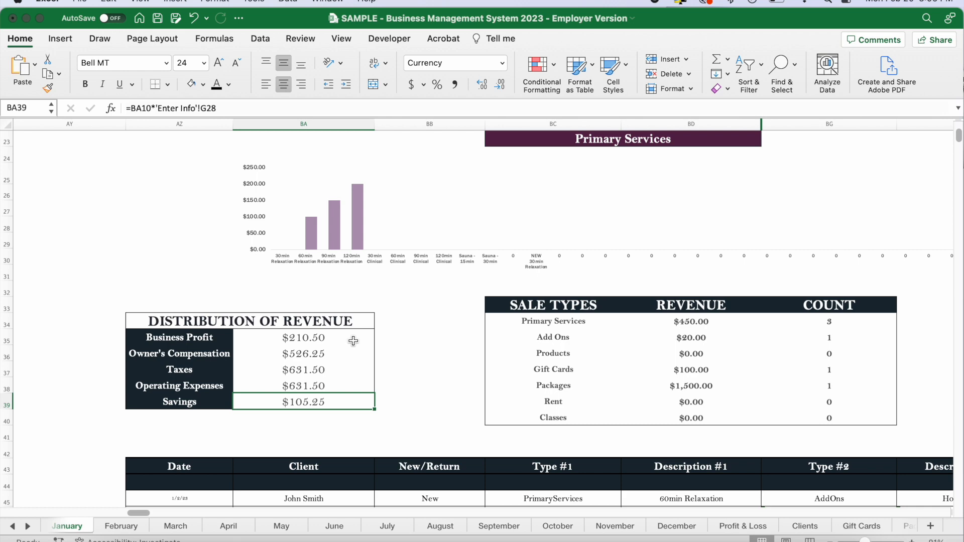
scroll(489, 348, "down", 3)
scroll(488, 348, "up", 6)
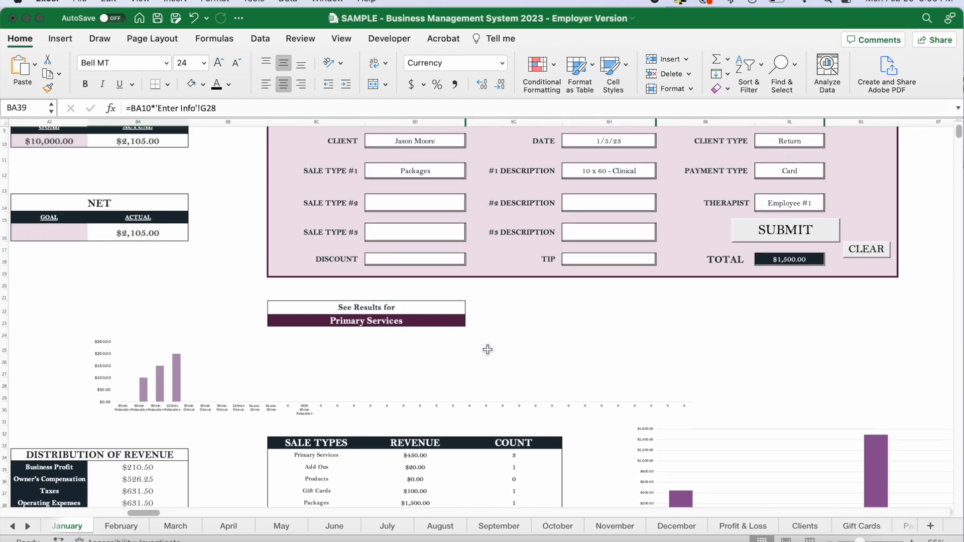
Open the Clients sheet and examine the Number of Visits column in the client table.
scroll(559, 388, "left", 2)
scroll(547, 412, "up", 1)
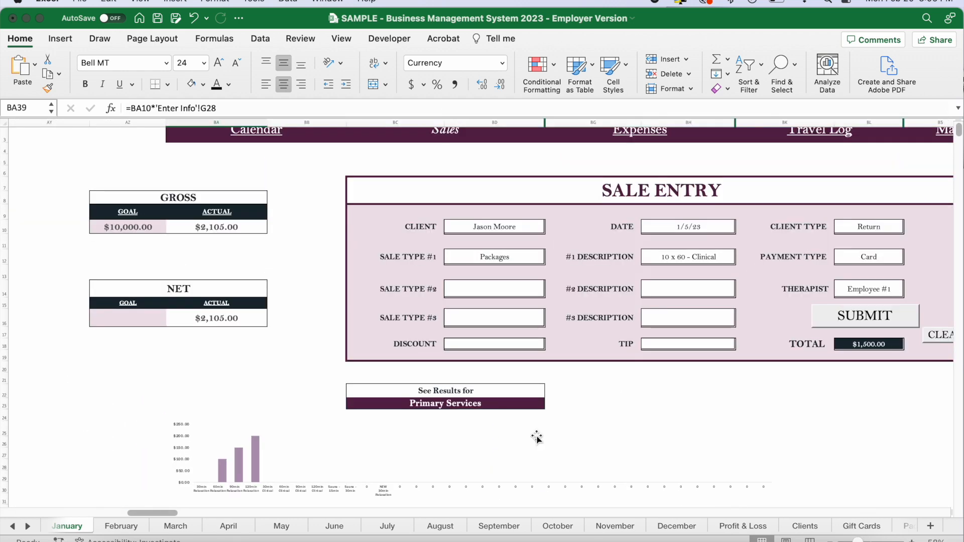
left_click(814, 527)
scroll(770, 454, "right", 10)
scroll(770, 454, "down", 2)
scroll(771, 454, "down", 15)
scroll(770, 454, "right", 5)
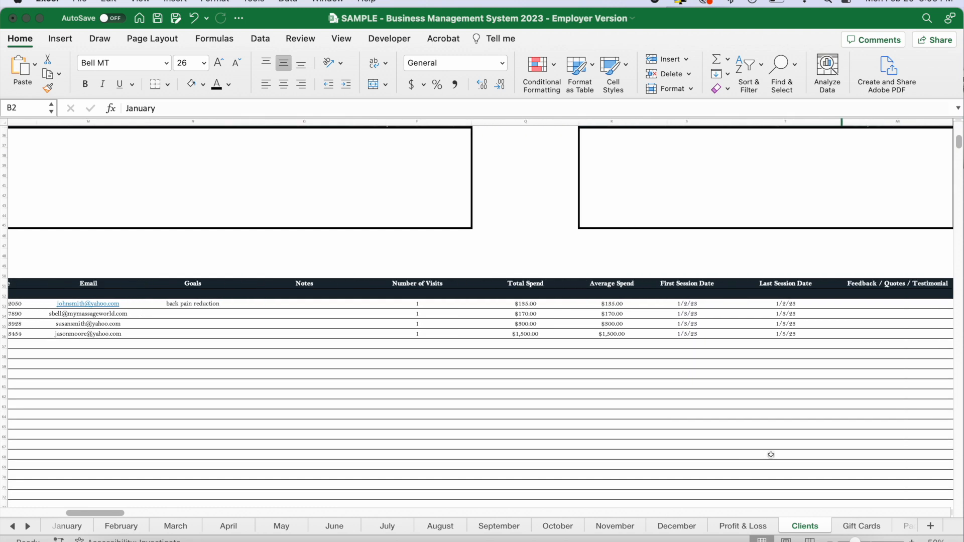
scroll(770, 454, "right", 5)
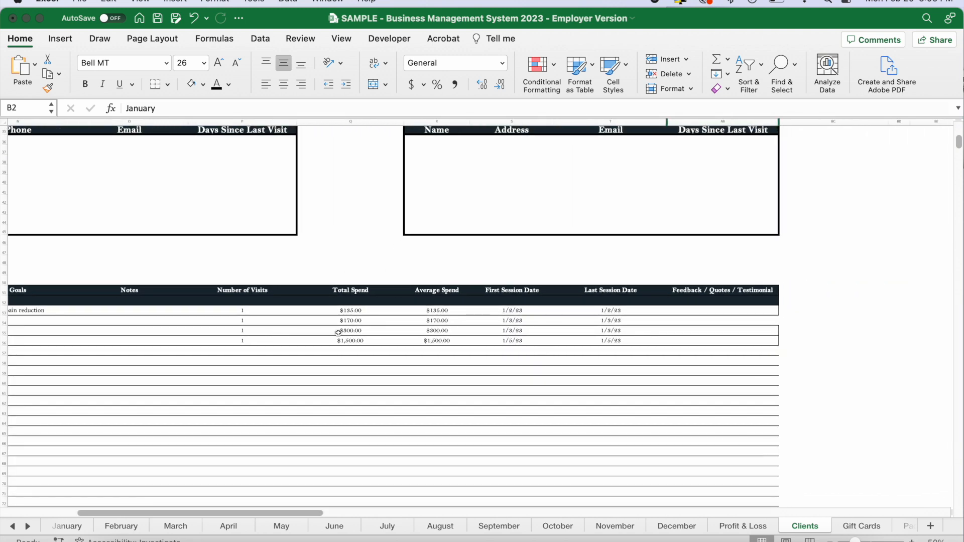
scroll(338, 332, "up", 3)
left_click_drag(228, 256, 226, 296)
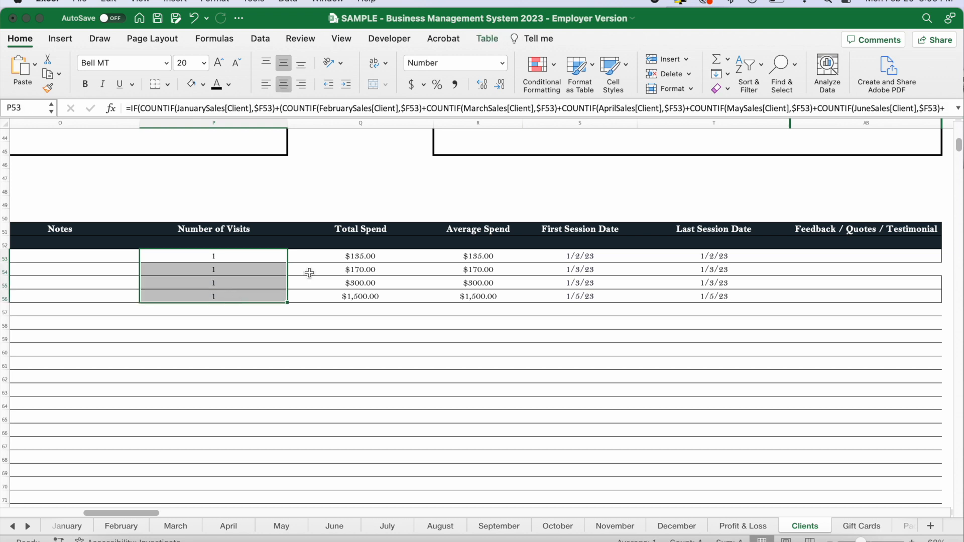
Examine the client table's Total Spend, Average Spend, First Session Date and Last Session Date columns.
left_click_drag(385, 256, 389, 308)
left_click_drag(508, 256, 516, 298)
left_click_drag(618, 259, 616, 296)
left_click_drag(738, 259, 742, 297)
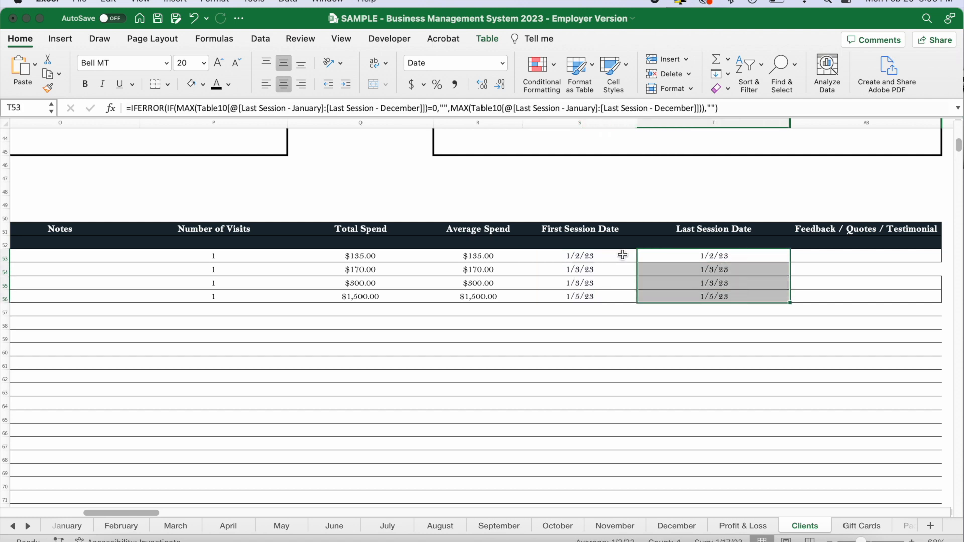
Inspect the Most Visits, Most Spent and Highest Average Spend boxes on the Clients sheet.
scroll(623, 255, "up", 20)
scroll(702, 326, "left", 10)
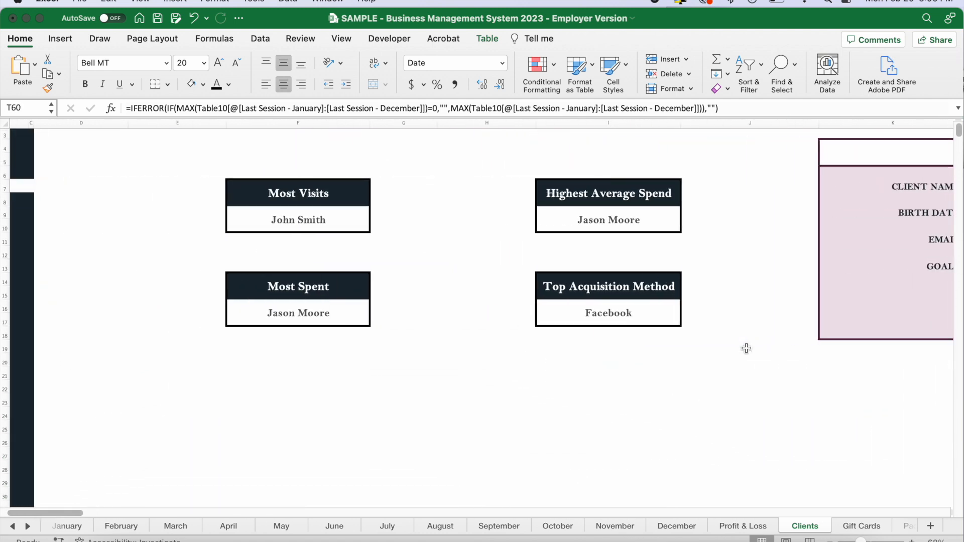
left_click(310, 219)
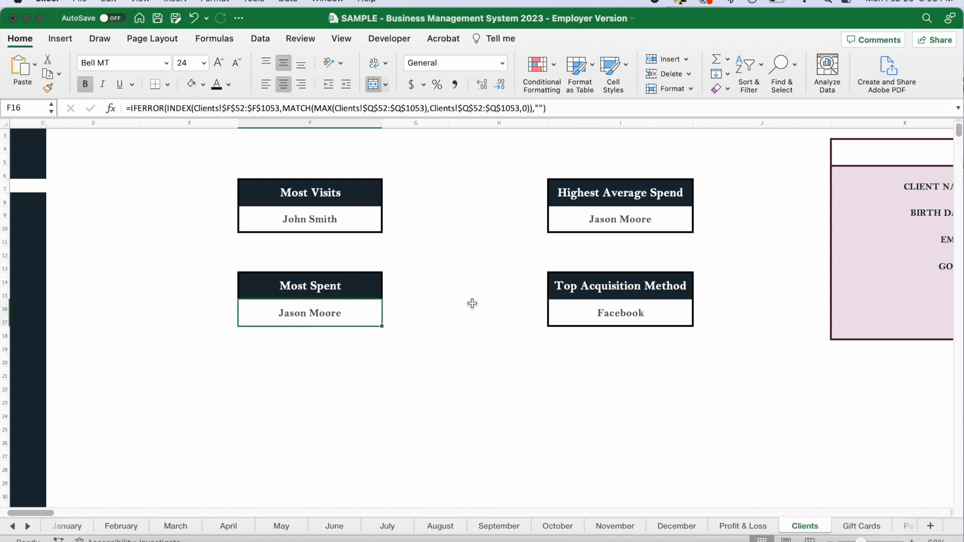
left_click(628, 218)
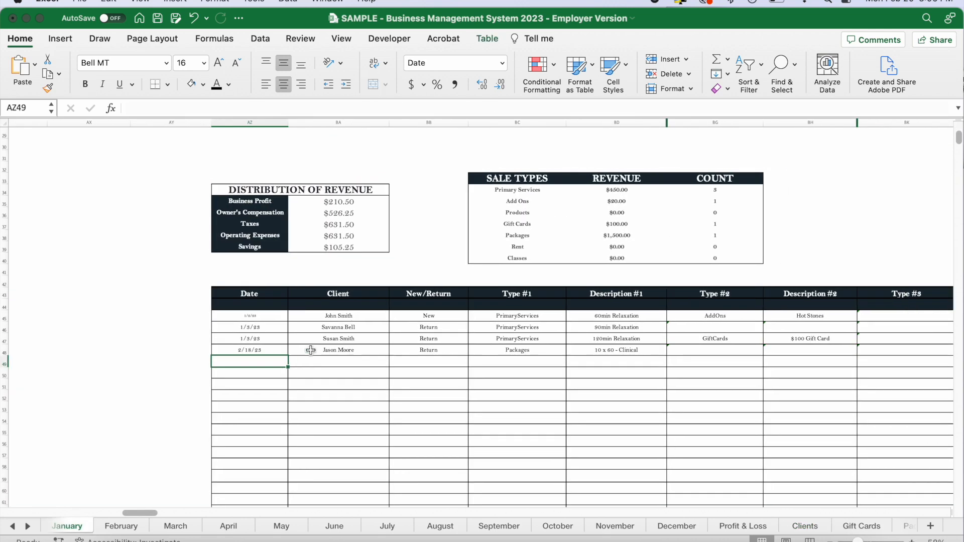
Set the date of the last recorded sale in the January sales table to 2/18/2023.
scroll(221, 359, "right", 2)
left_click(225, 353)
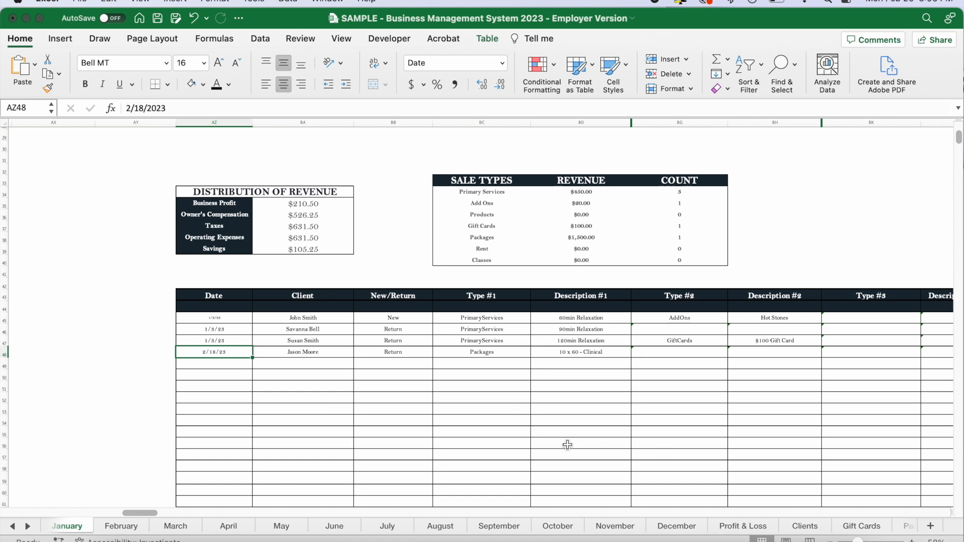
Examine the Clients sheet's Needs Initial Follow-Up entry and its days since last visit, plus the Needs Check-In and Needs Re-Engagement tables.
left_click(805, 527)
left_click_drag(122, 398, 507, 396)
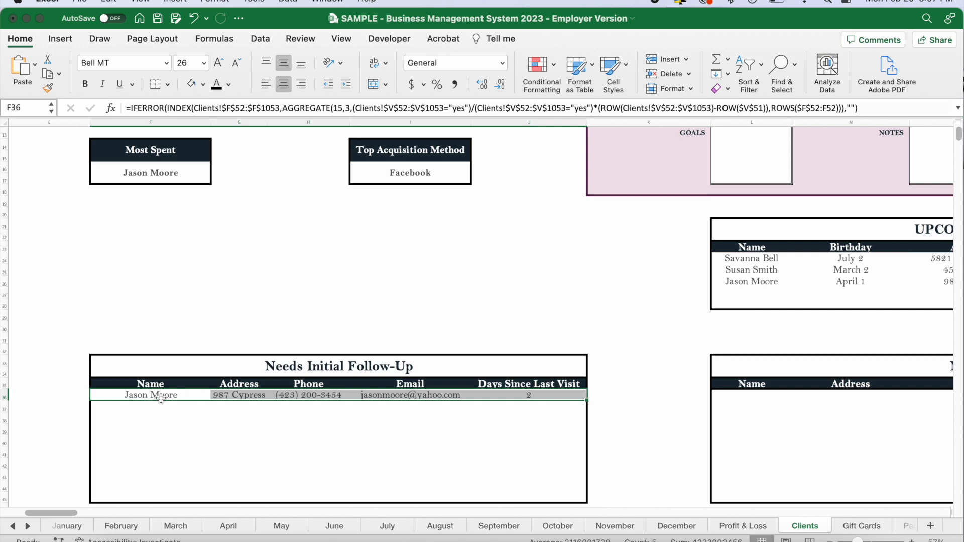
left_click(553, 397)
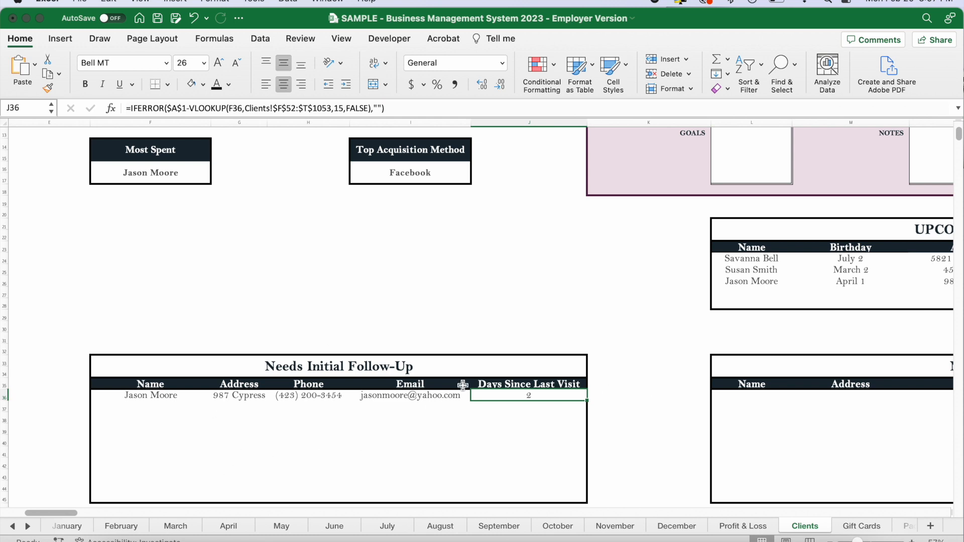
scroll(617, 383, "right", 10)
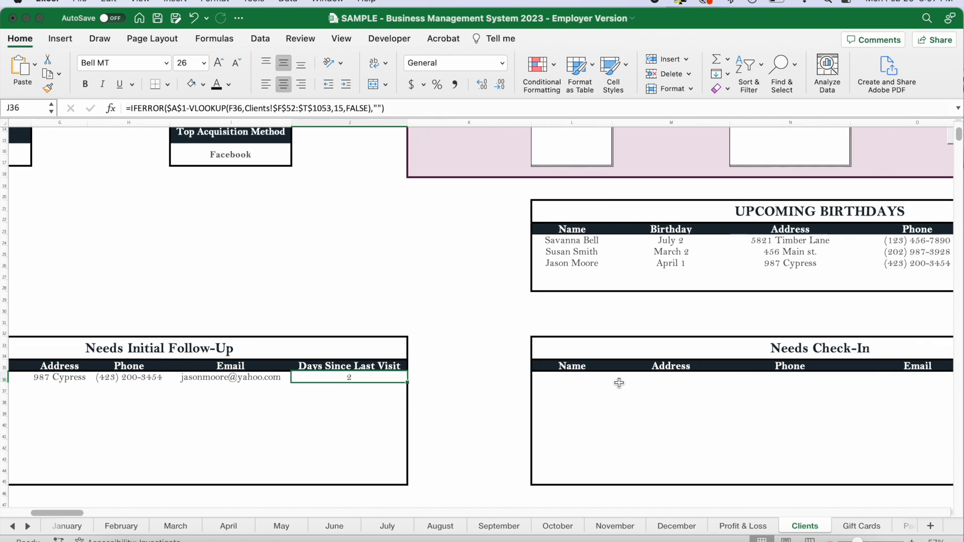
scroll(578, 407, "right", 10)
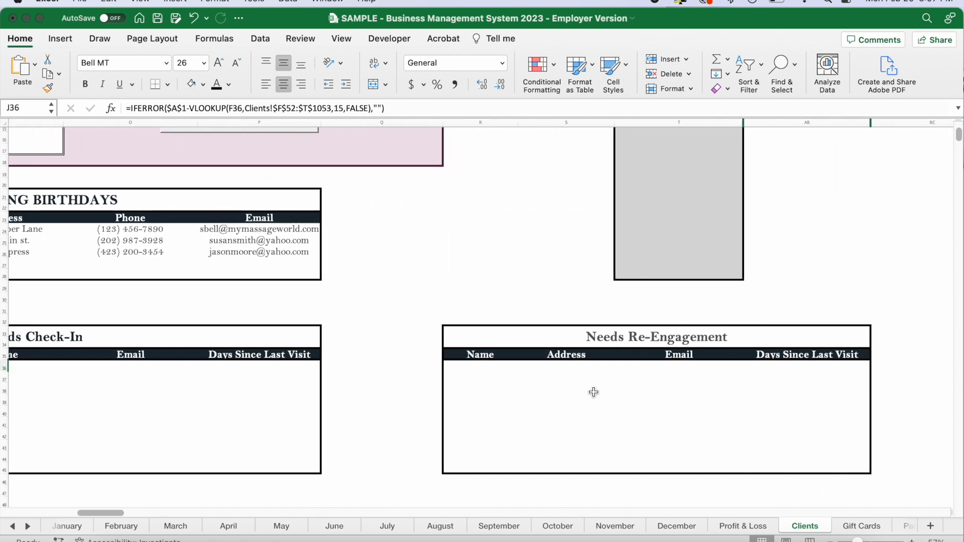
Return to January Sales and clear the Sale Entry form.
scroll(426, 367, "left", 20)
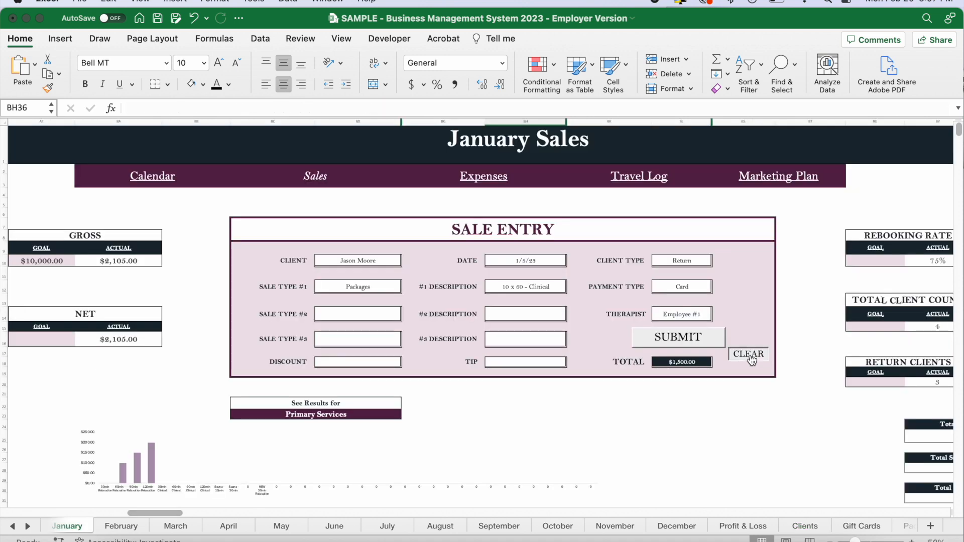
left_click(804, 338)
Look over the January sales dashboard's goal boxes, client metrics, revenue tables and charts.
scroll(804, 338, "down", 5)
scroll(804, 338, "right", 10)
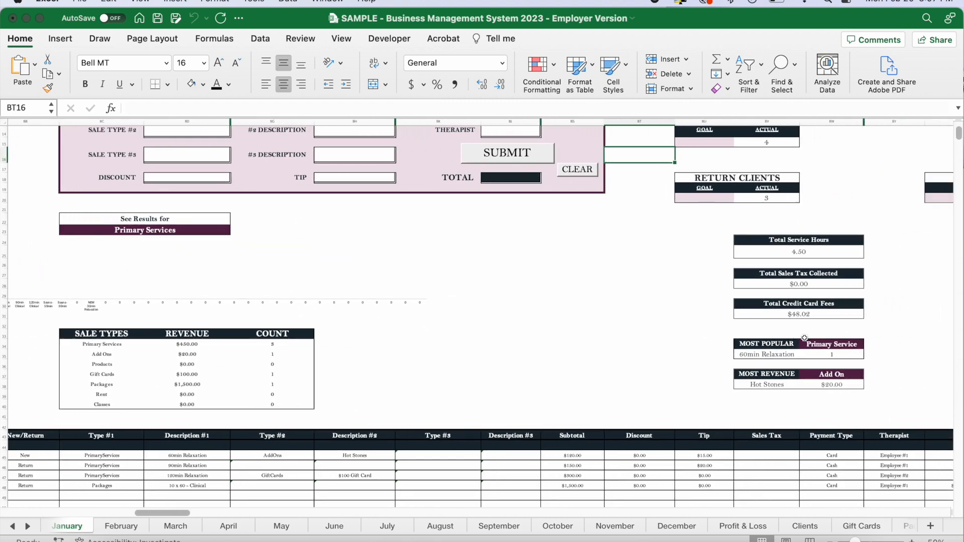
scroll(804, 337, "left", 13)
scroll(804, 337, "up", 4)
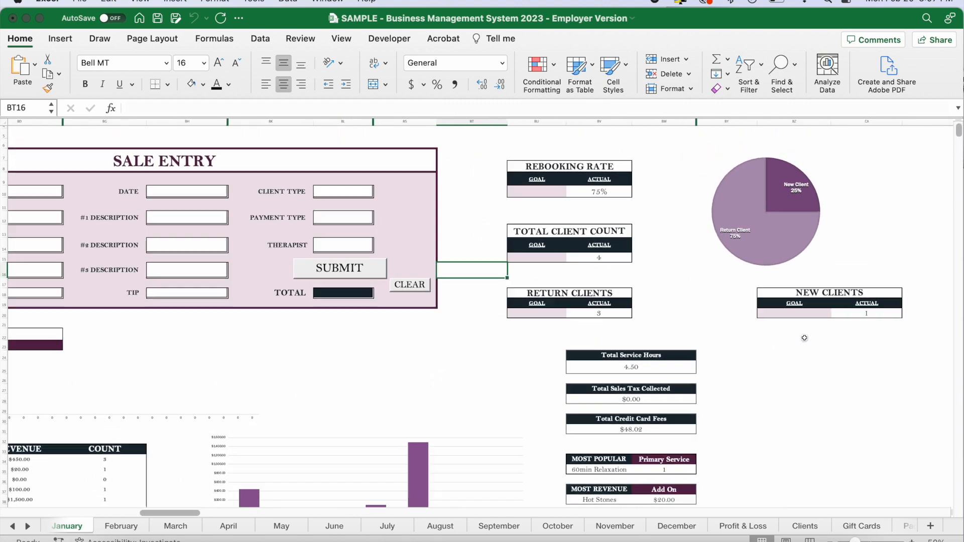
scroll(804, 338, "down", 7)
scroll(804, 337, "right", 3)
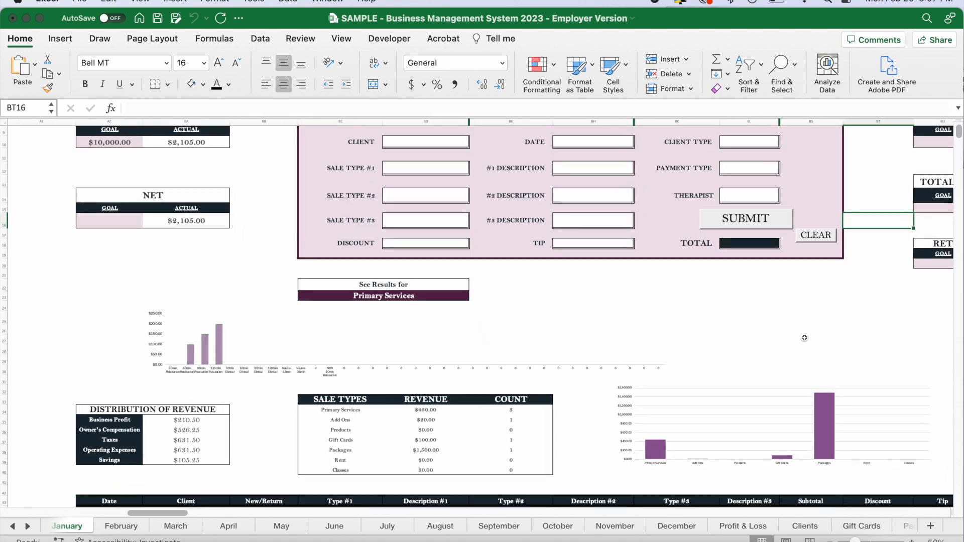
scroll(804, 338, "up", 3)
scroll(804, 338, "right", 4)
scroll(804, 339, "up", 5)
scroll(805, 338, "right", 20)
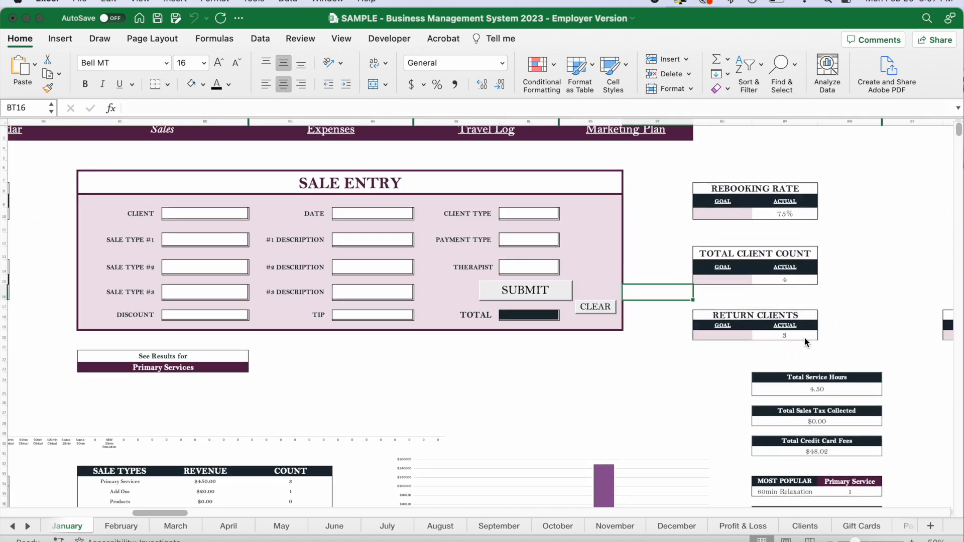
Go to the January Expenses section and look over its entry form and expense summary.
scroll(803, 337, "right", 15)
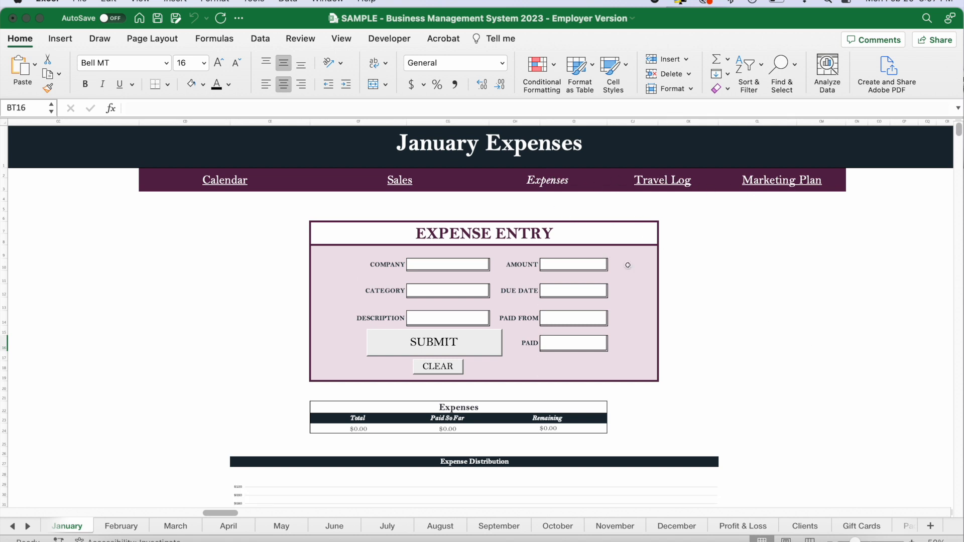
scroll(702, 338, "down", 2)
scroll(702, 338, "up", 2)
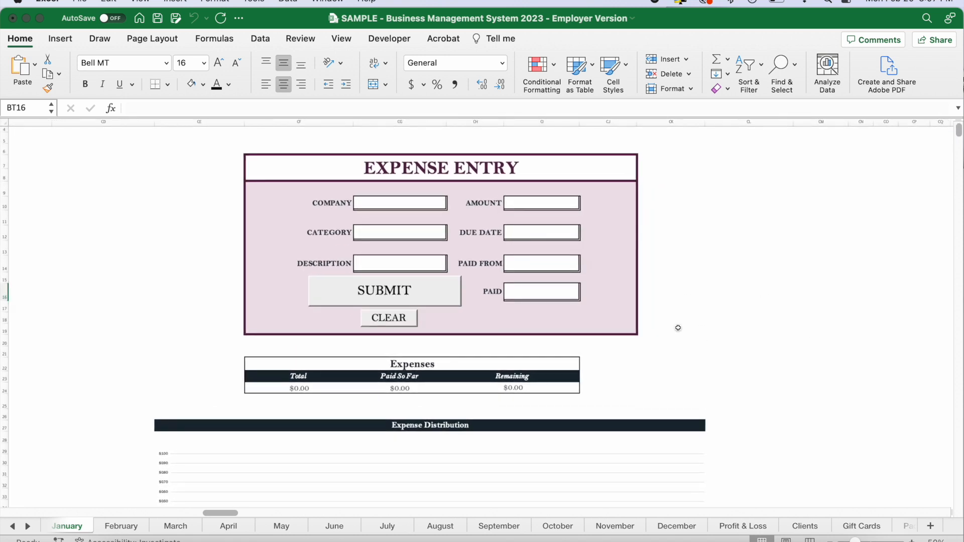
scroll(413, 232, "left", 5)
Look over the Expense Entry form's Company, Category, Description and Amount fields, including the list of expense categories.
left_click(522, 209)
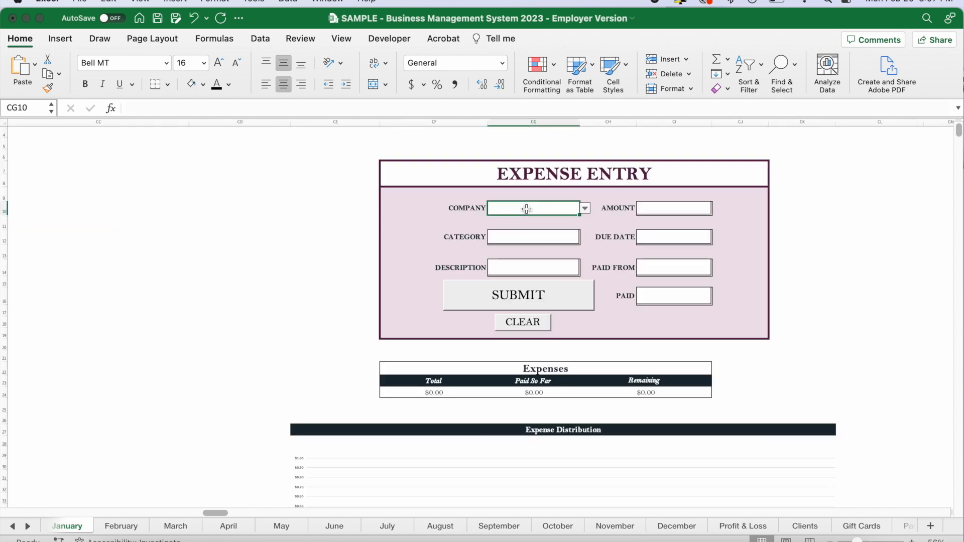
left_click(558, 241)
left_click(560, 263)
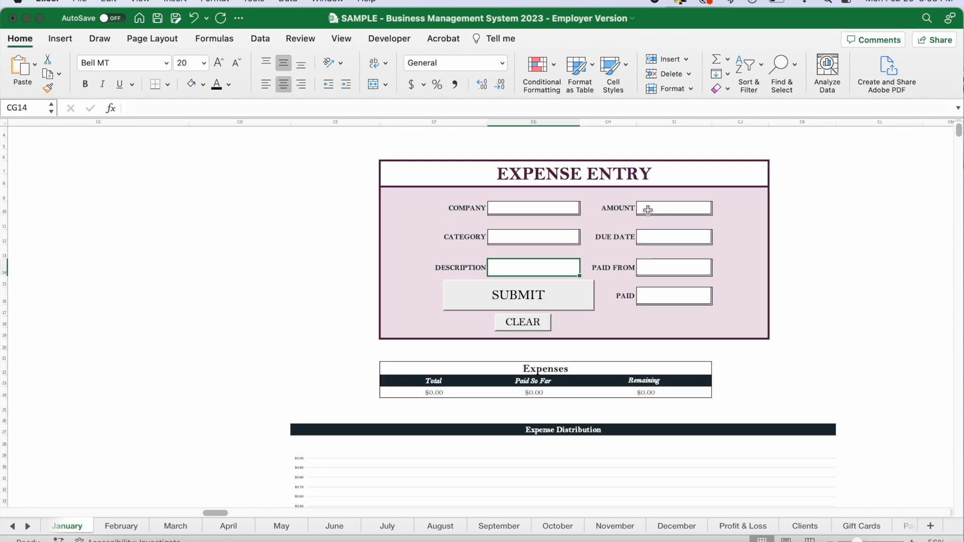
left_click(517, 208)
left_click(673, 209)
left_click(577, 207)
left_click(574, 231)
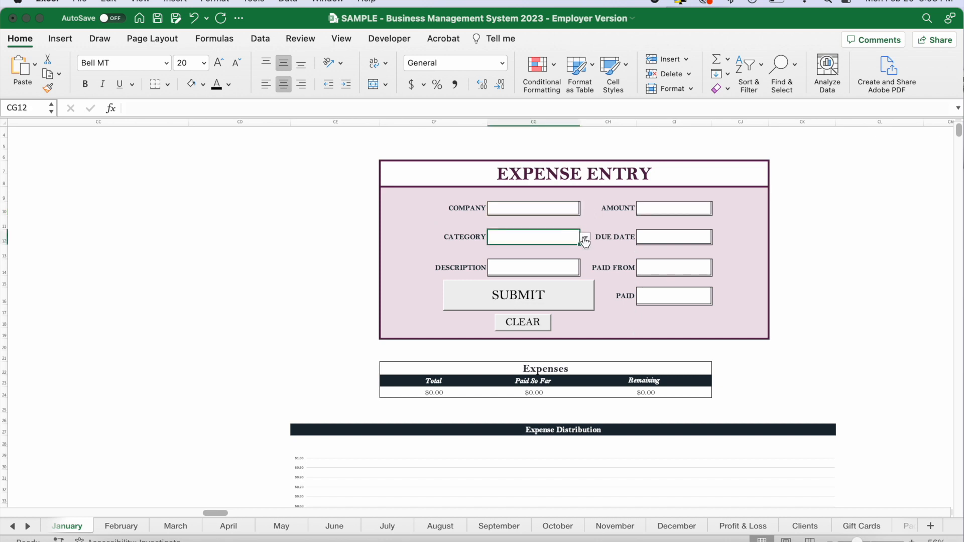
left_click(584, 237)
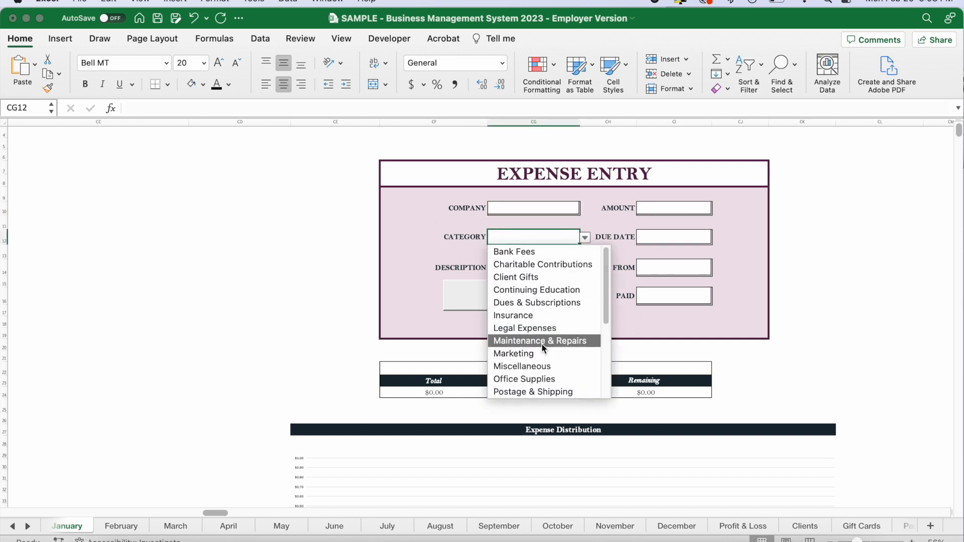
left_click(680, 237)
Check the Expense Entry form's Due Date, Paid From and Paid fields, including the choices offered for Paid From and Paid.
left_click(678, 235)
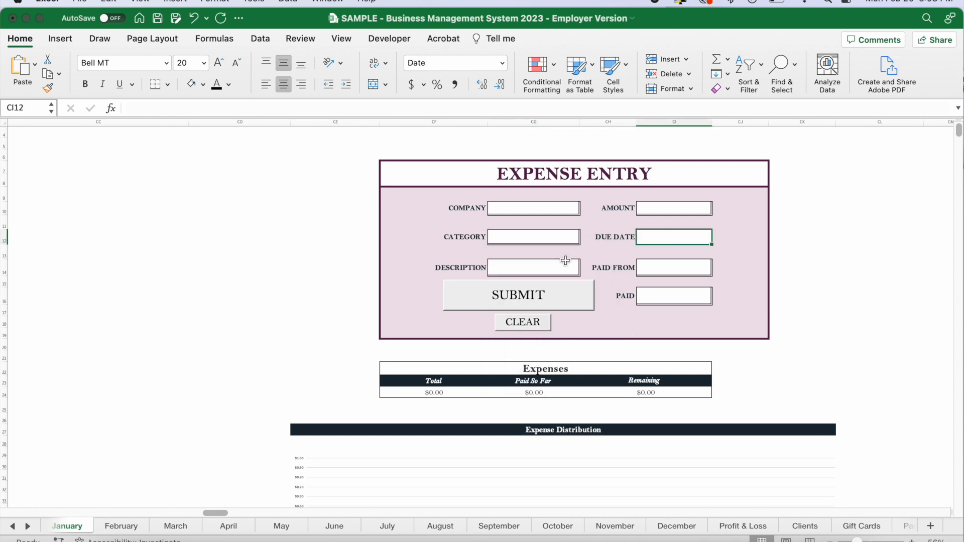
left_click(556, 266)
left_click(681, 268)
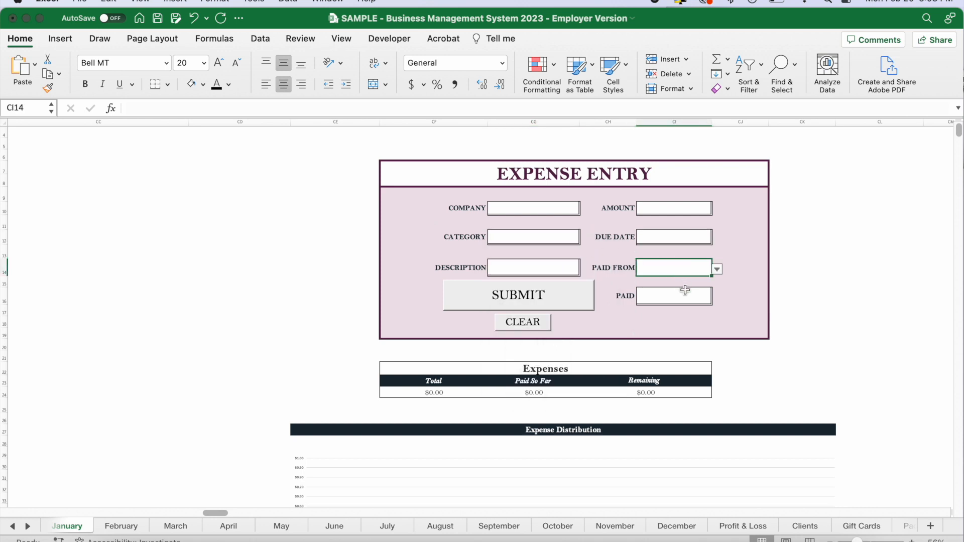
left_click(717, 269)
key("Escape")
left_click(680, 296)
left_click(717, 299)
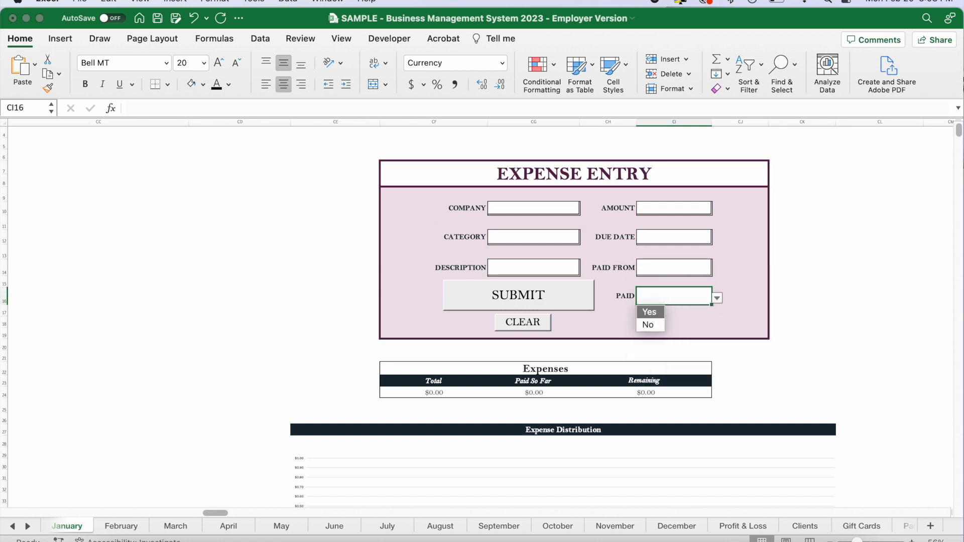
key("Escape")
Examine the blank Expense Distribution chart and the formulas behind the Total, Paid So Far and Remaining expense amounts.
scroll(741, 292, "down", 5)
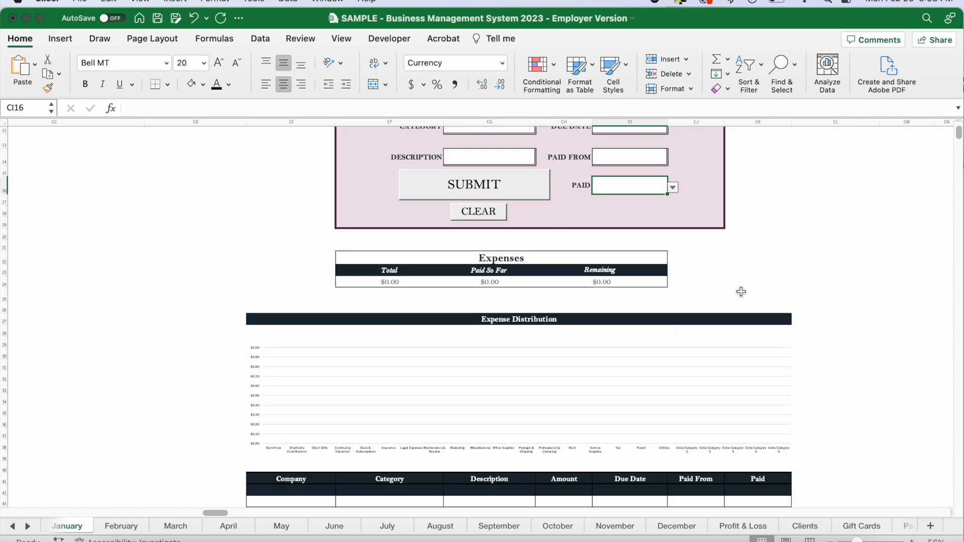
scroll(741, 292, "down", 2)
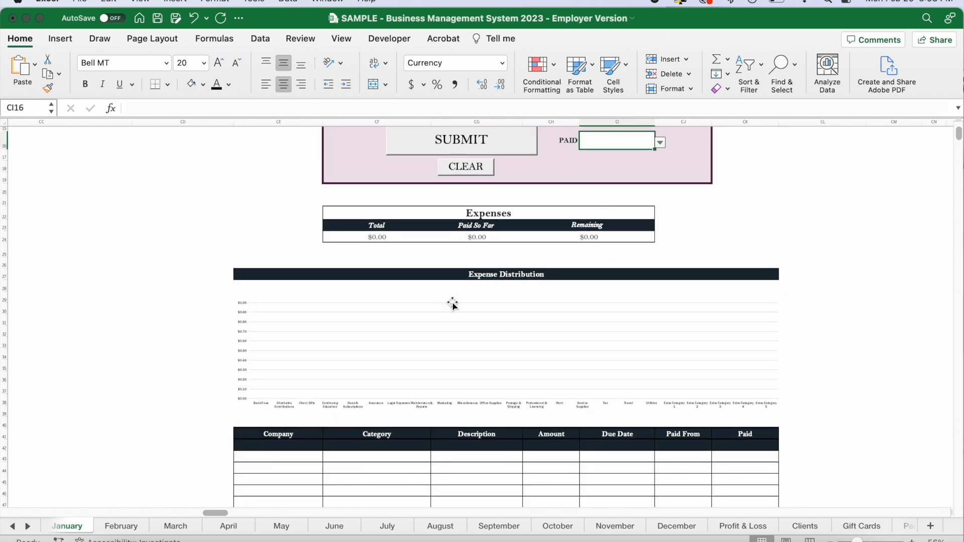
left_click_drag(360, 238, 628, 239)
left_click(385, 239)
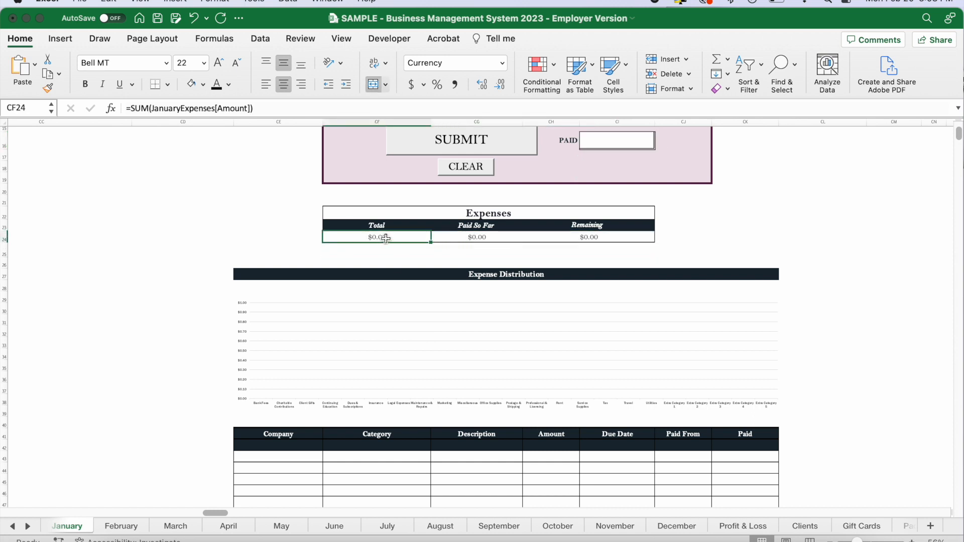
left_click(489, 239)
left_click(581, 238)
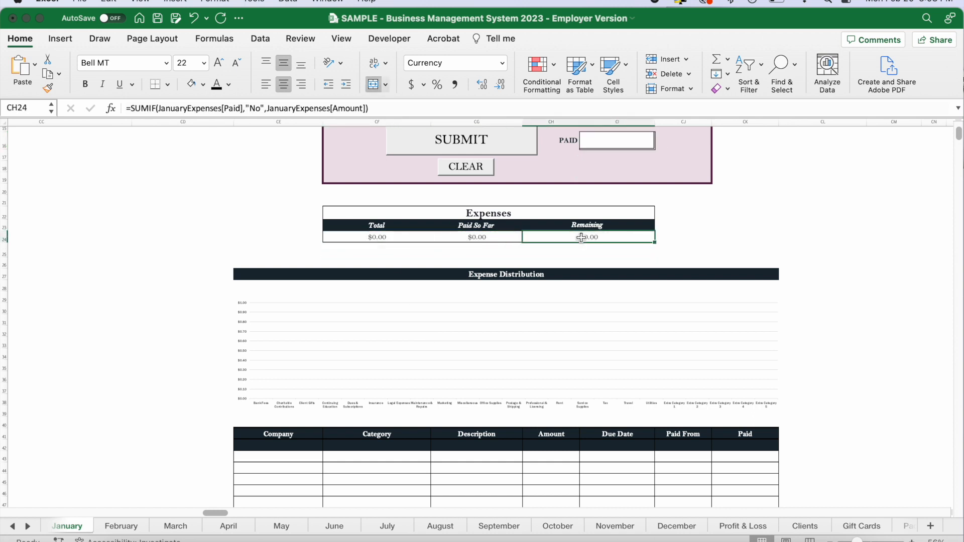
Recheck the choices for the Paid field in the Expense Entry form.
scroll(712, 233, "up", 3)
left_click(625, 202)
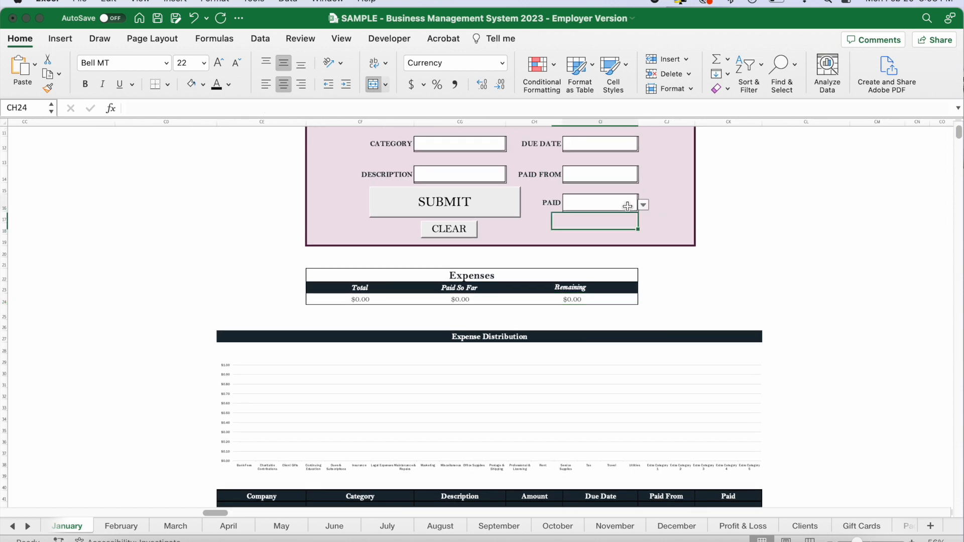
left_click(644, 205)
key("Escape")
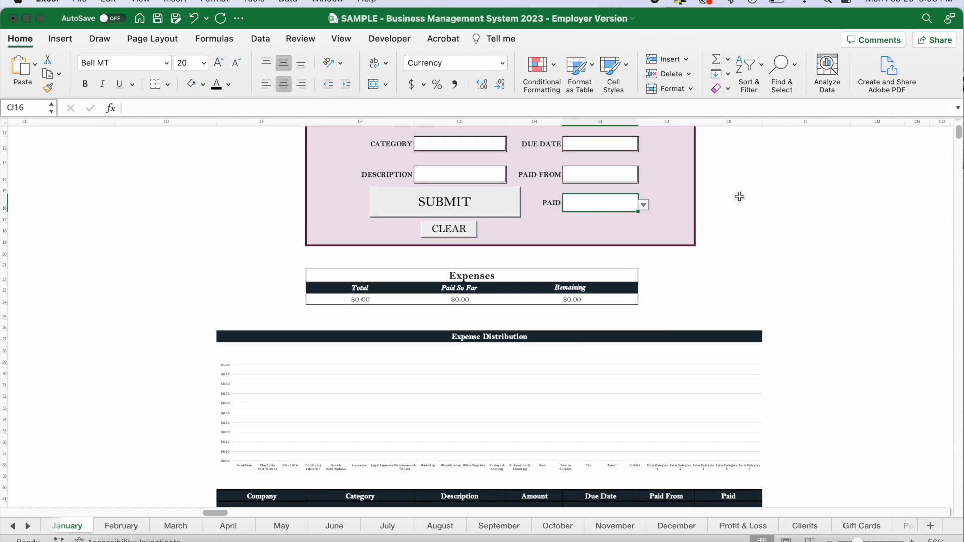
scroll(738, 196, "up", 3)
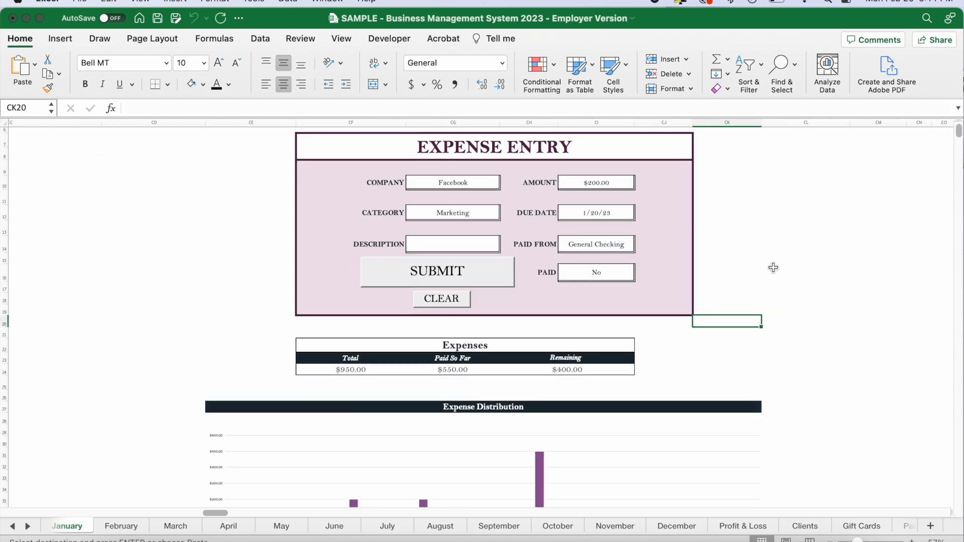
Review the submitted January expenses in the table, from company and category through amount, due date and payment account.
scroll(771, 267, "down", 3)
scroll(773, 267, "down", 4)
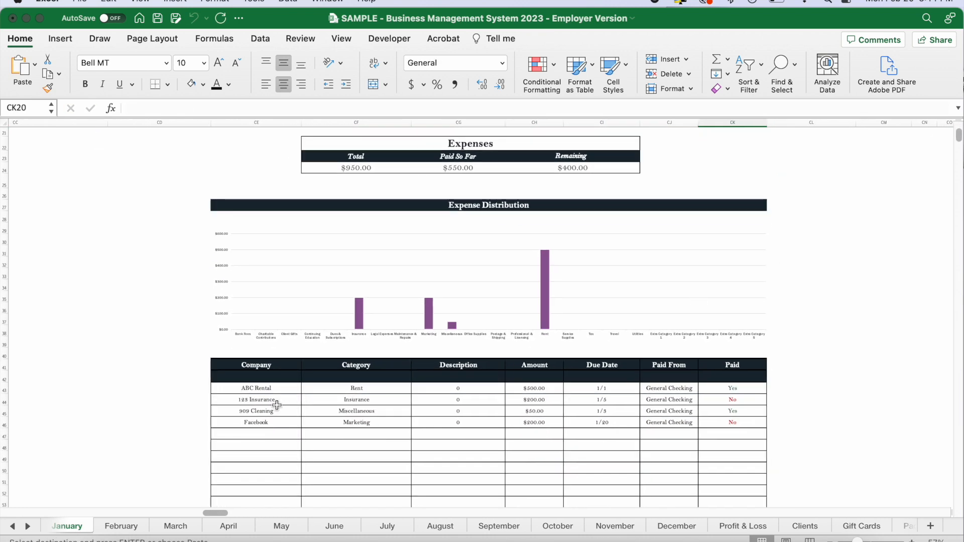
left_click_drag(268, 391, 273, 425)
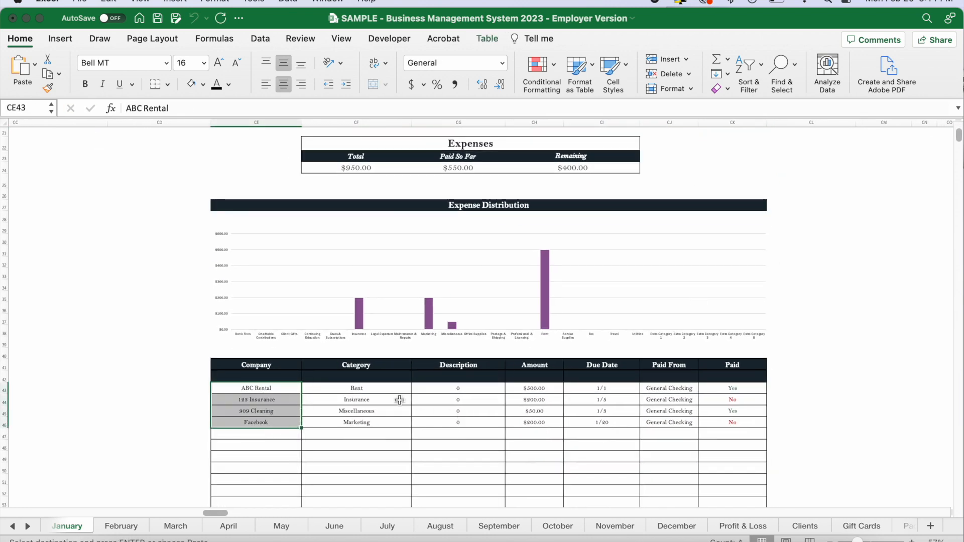
left_click_drag(411, 395, 675, 416)
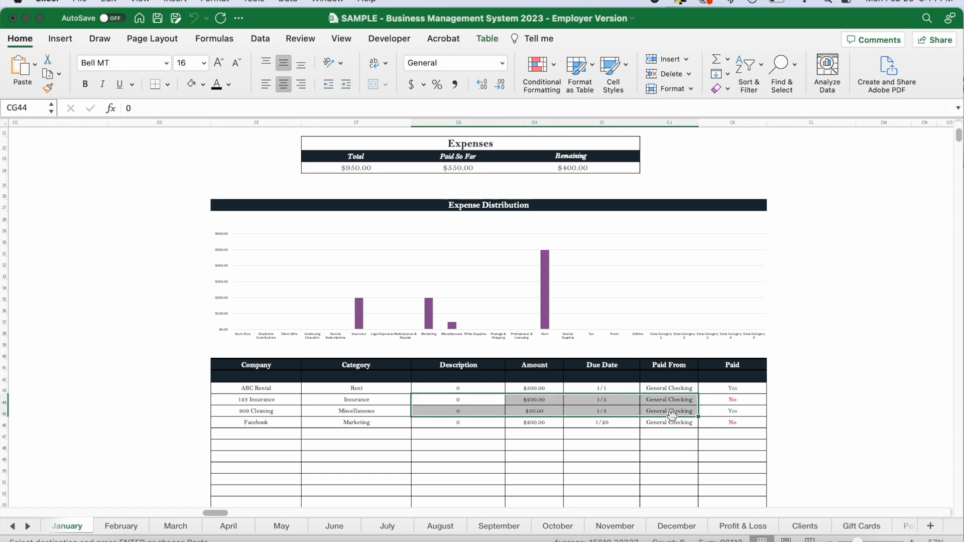
left_click(784, 410)
Examine the Expense Distribution chart's bars by expense category.
scroll(786, 409, "up", 6)
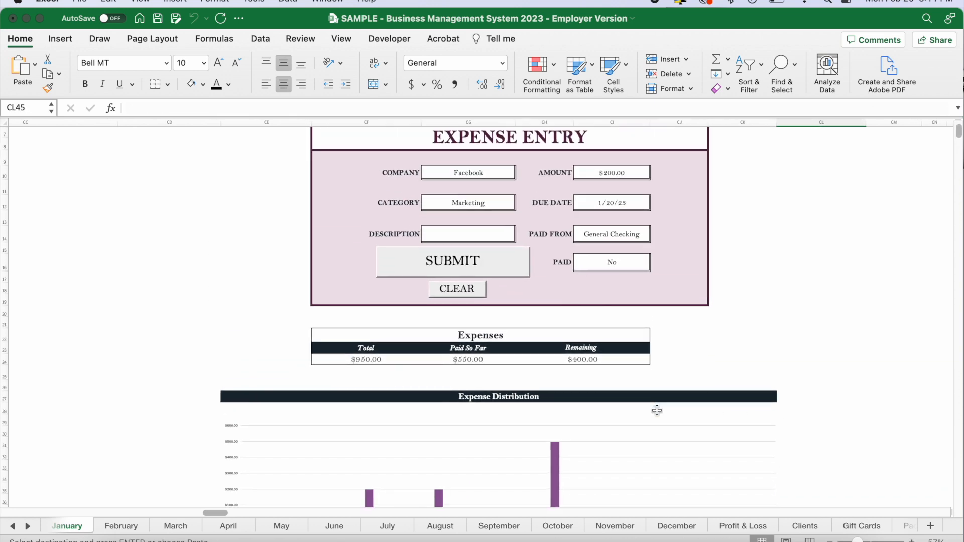
scroll(657, 410, "down", 3)
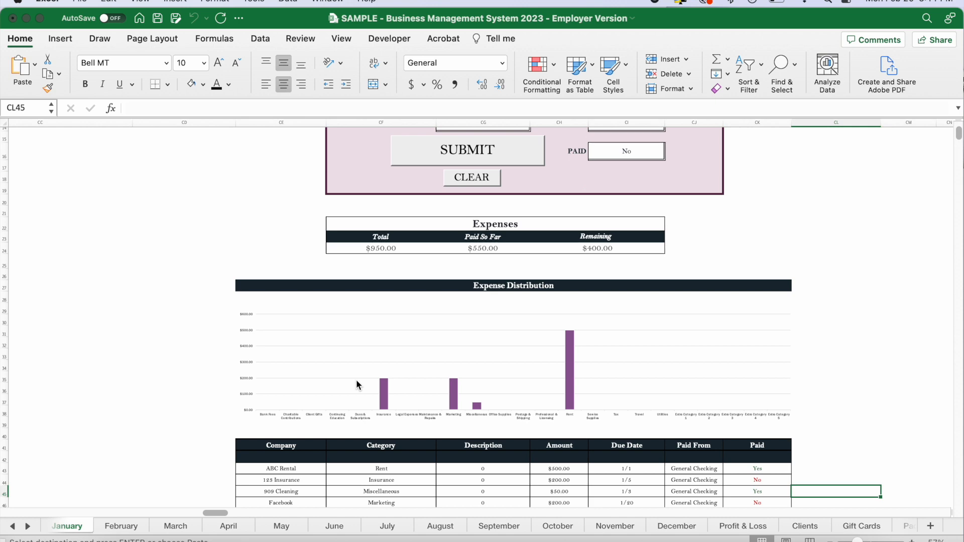
scroll(412, 389, "up", 5)
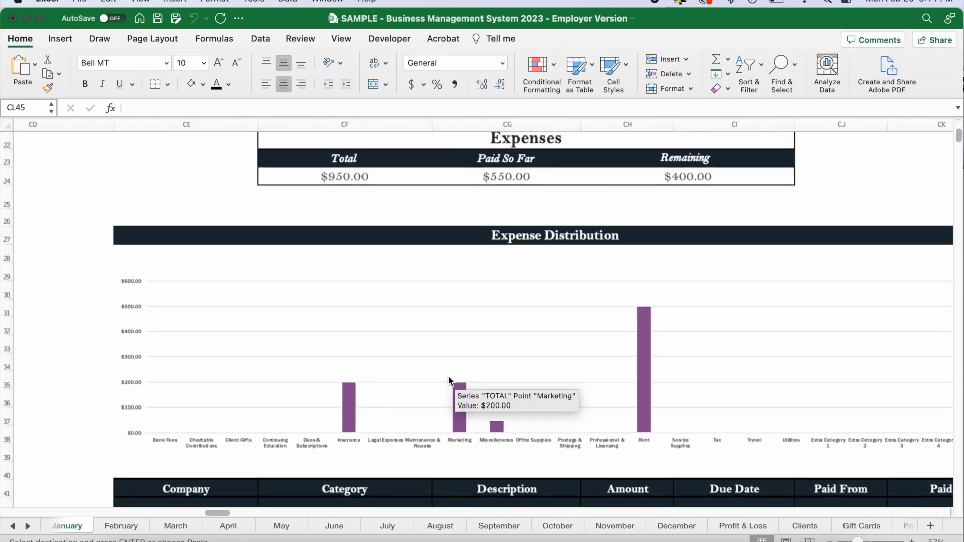
scroll(448, 376, "up", 5)
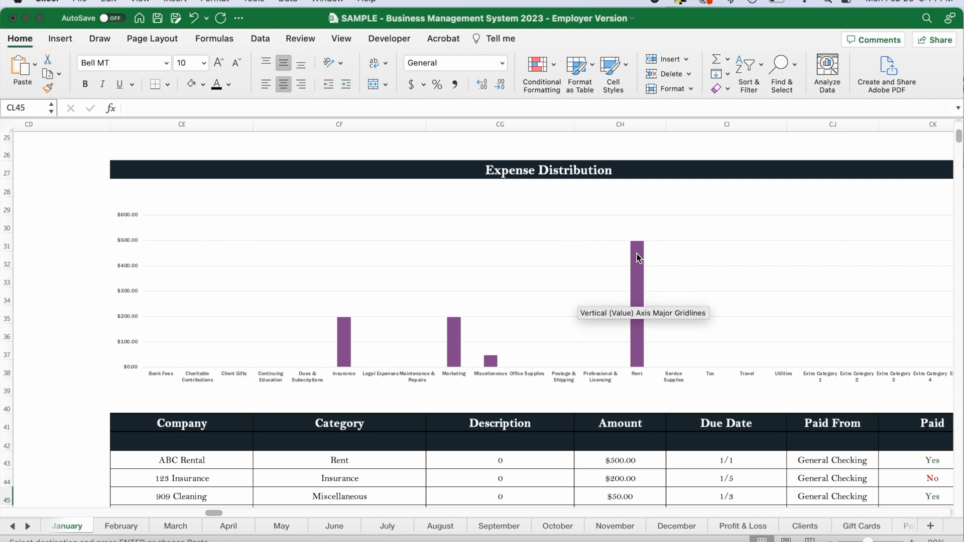
scroll(405, 286, "up", 4)
scroll(405, 286, "right", 2)
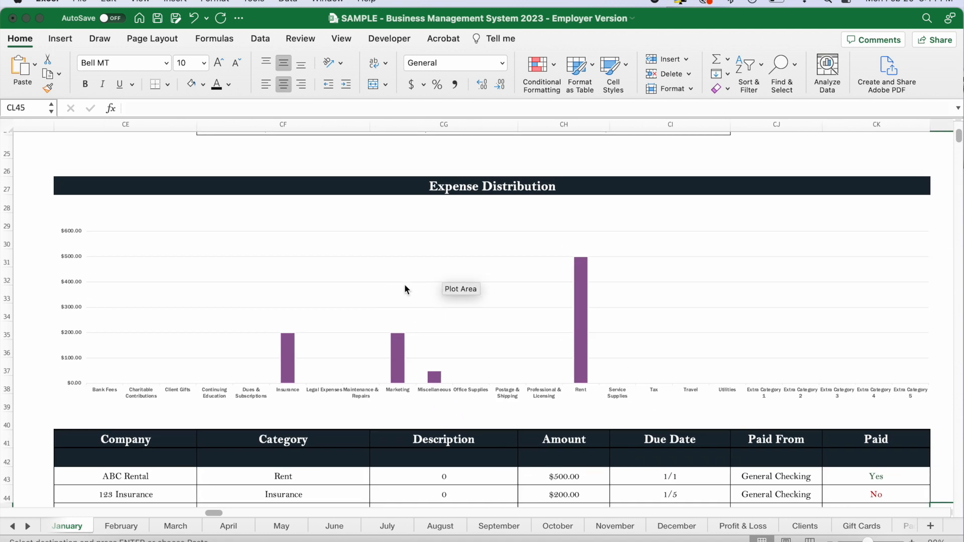
scroll(404, 289, "up", 4)
Inspect the Total, Paid So Far and Remaining amounts in the Expenses summary for the submitted entries.
left_click(284, 270)
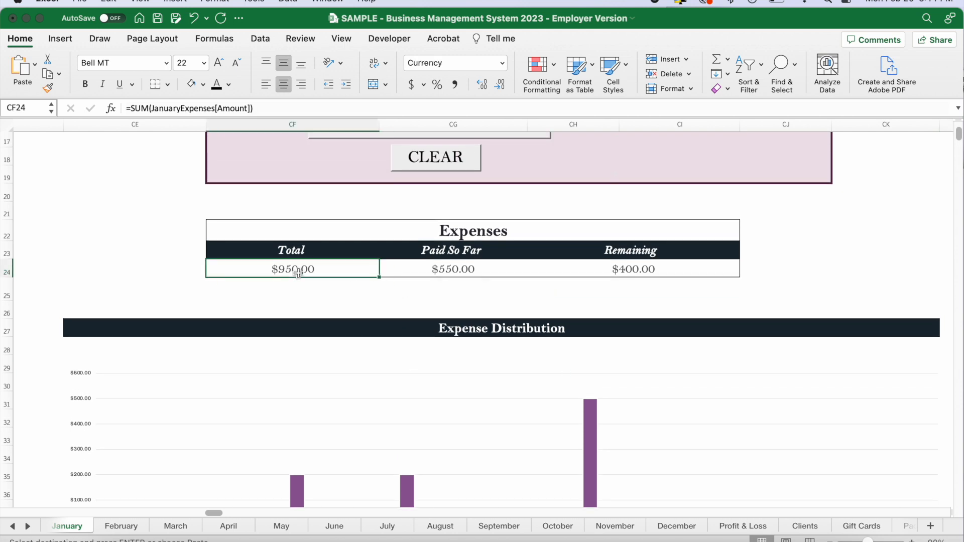
left_click(480, 270)
left_click(647, 264)
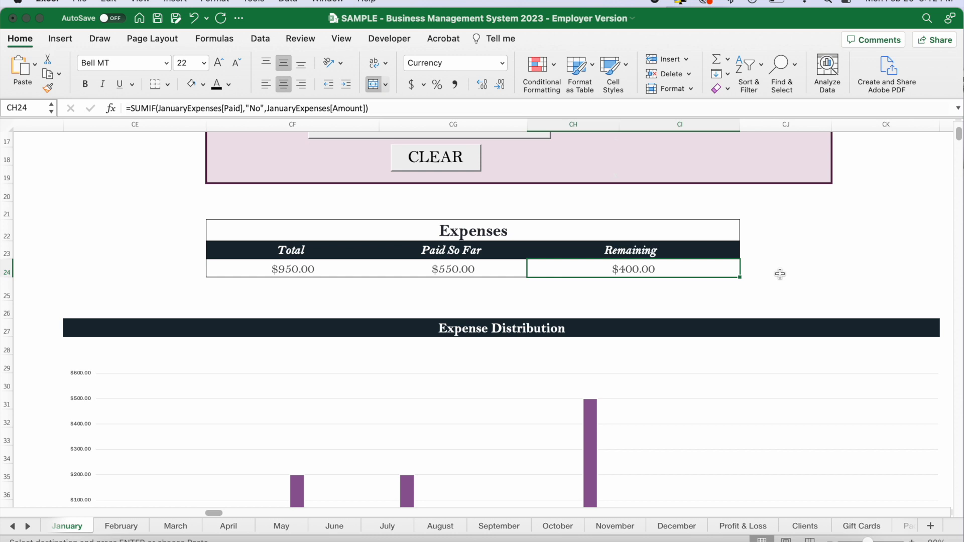
Mark the 123 Insurance expense as paid by setting its Paid status to Yes in the expense table.
scroll(780, 274, "down", 10)
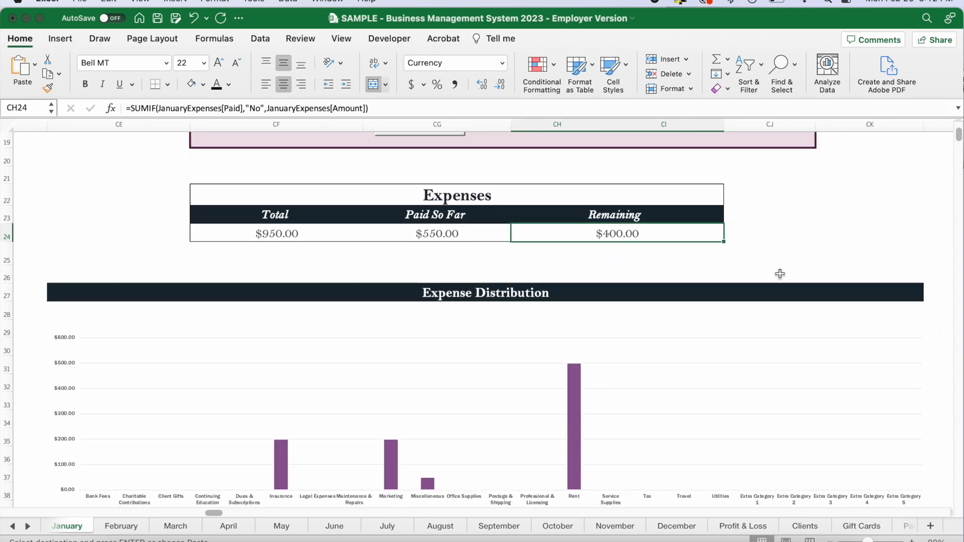
scroll(736, 297, "right", 2)
left_click(790, 301)
left_click(824, 304)
left_click(727, 331)
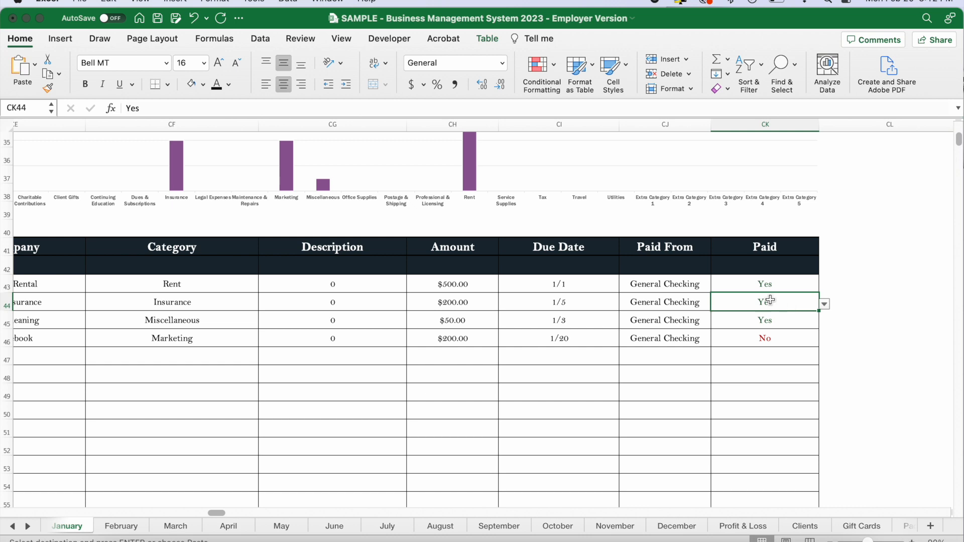
Check the Paid So Far and Remaining amounts in the Expenses summary after the insurance payment.
scroll(789, 303, "up", 10)
scroll(792, 304, "left", 2)
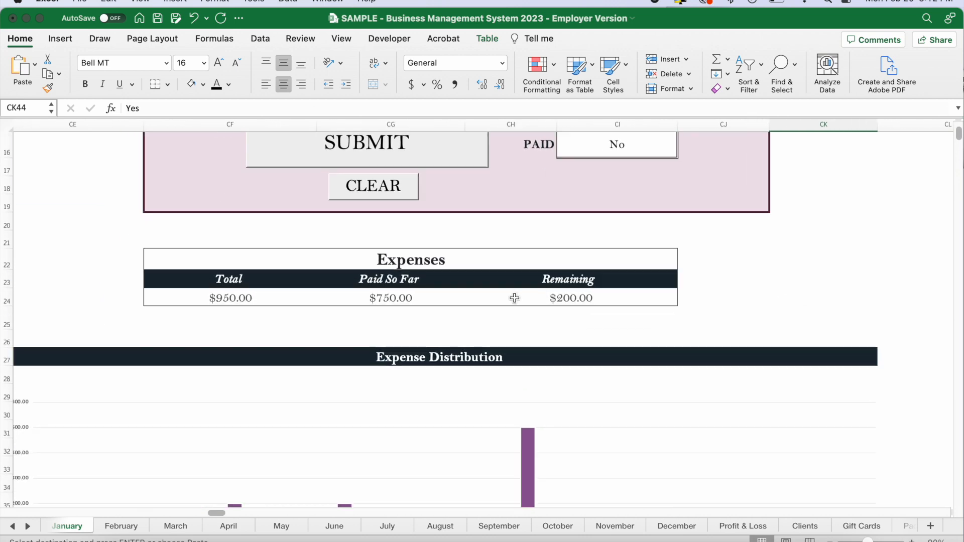
left_click_drag(397, 301, 598, 299)
left_click(755, 291)
Go to the January Travel Log section and look over its fuel and repairs entry forms and tables.
scroll(751, 309, "up", 8)
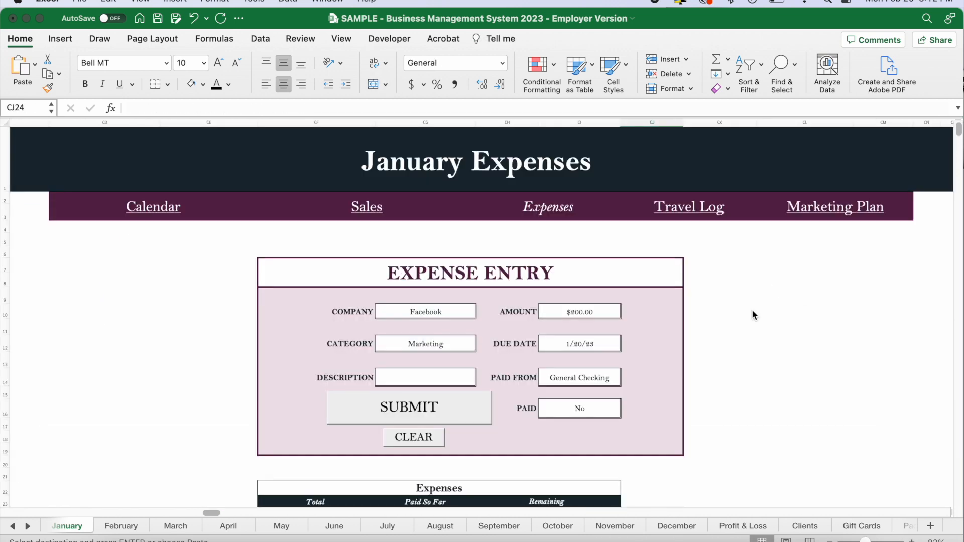
scroll(751, 309, "right", 15)
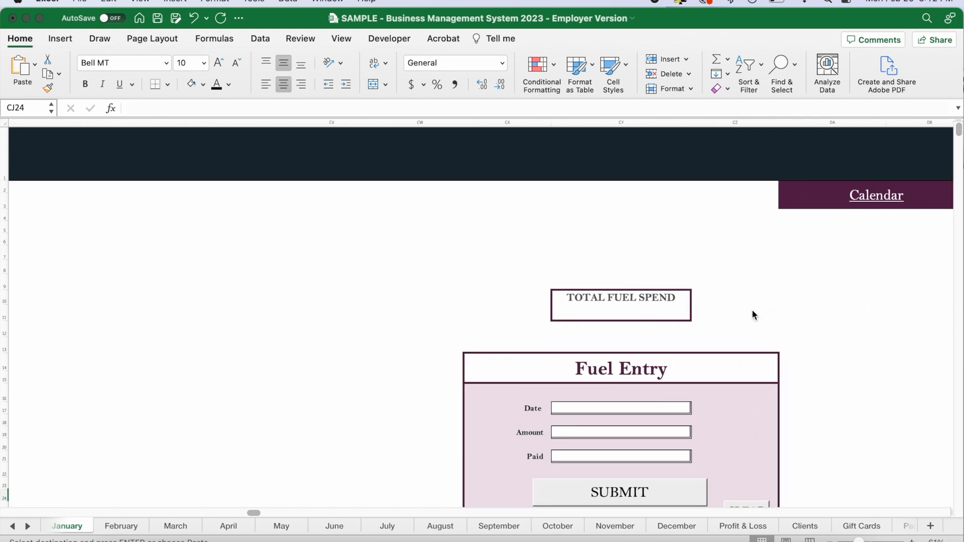
scroll(752, 309, "down", 3)
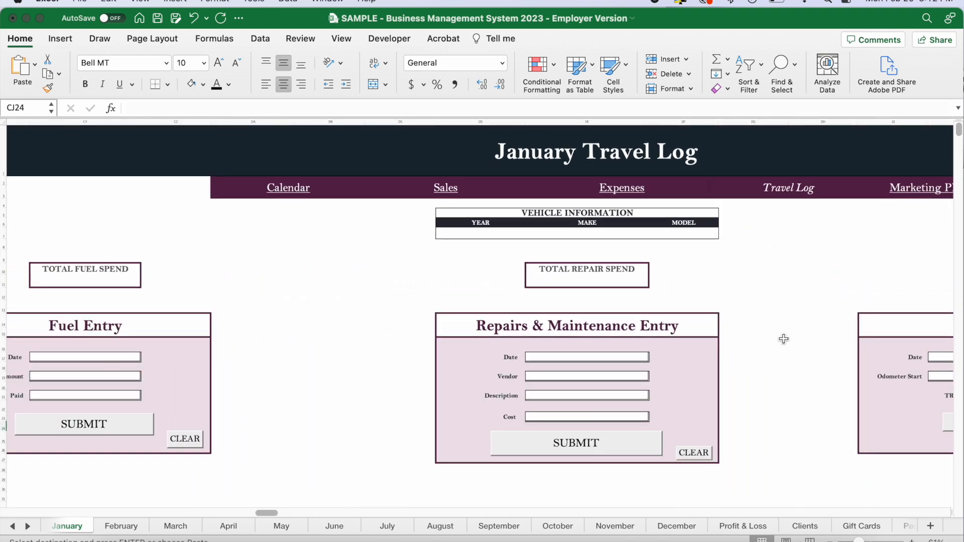
scroll(390, 347, "down", 3)
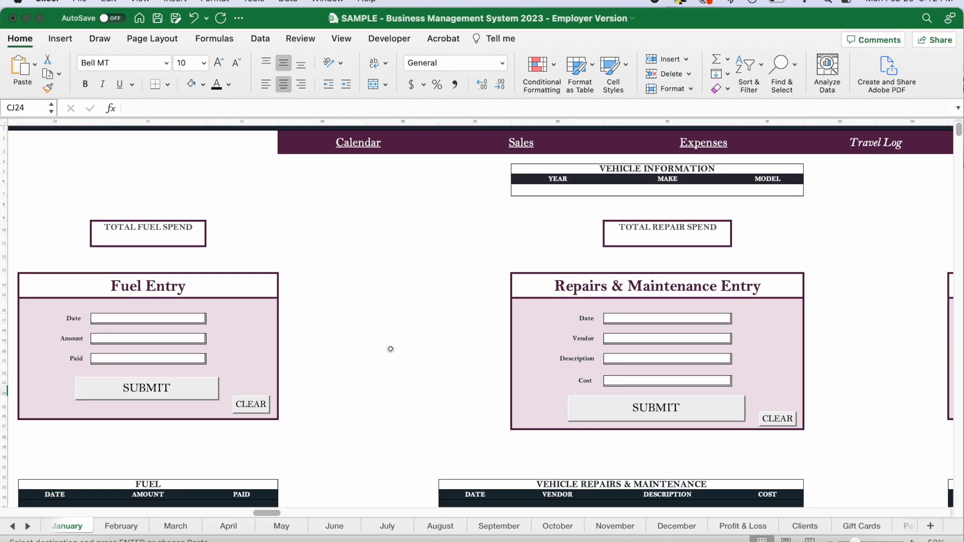
scroll(404, 281, "down", 3)
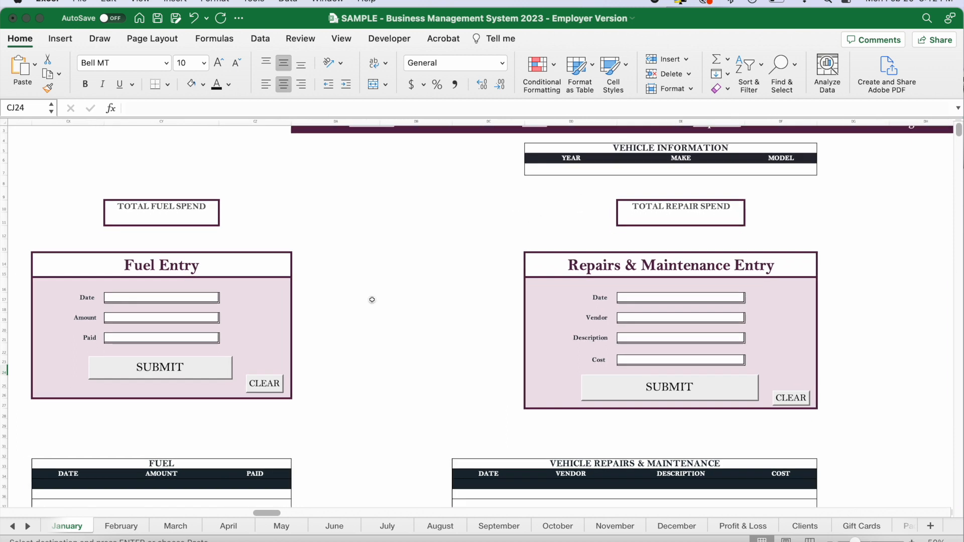
scroll(372, 299, "left", 3)
Look over the Date, Amount and Paid fields of the Fuel Entry form.
left_click(275, 258)
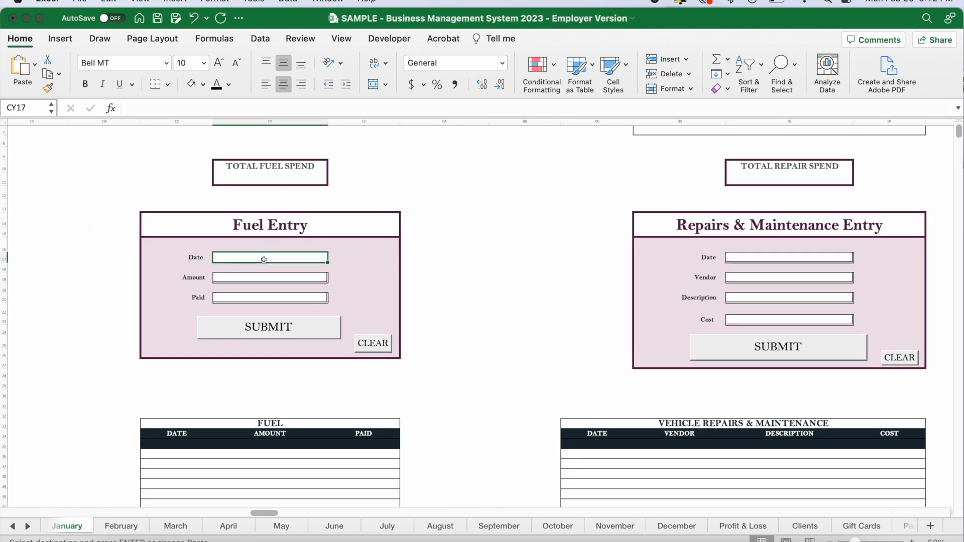
left_click(249, 277)
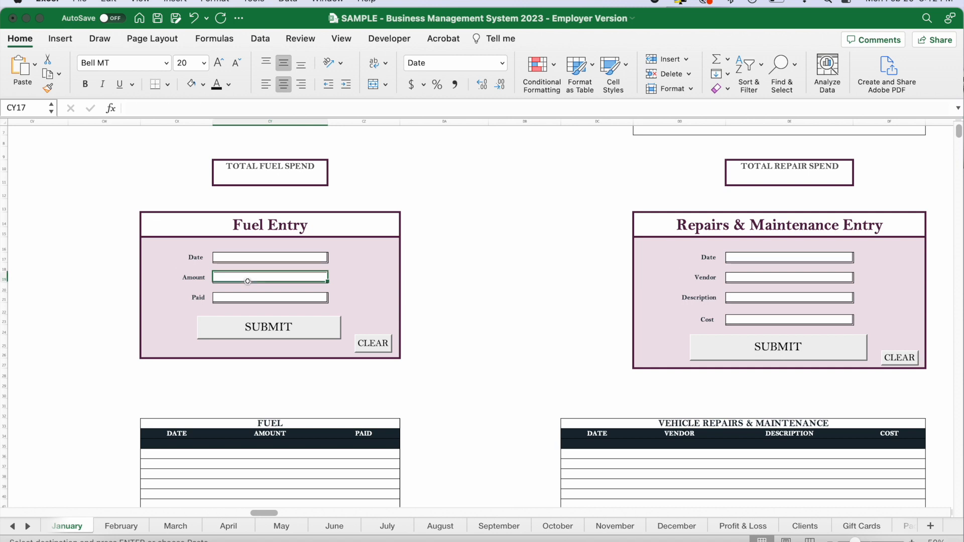
left_click(251, 297)
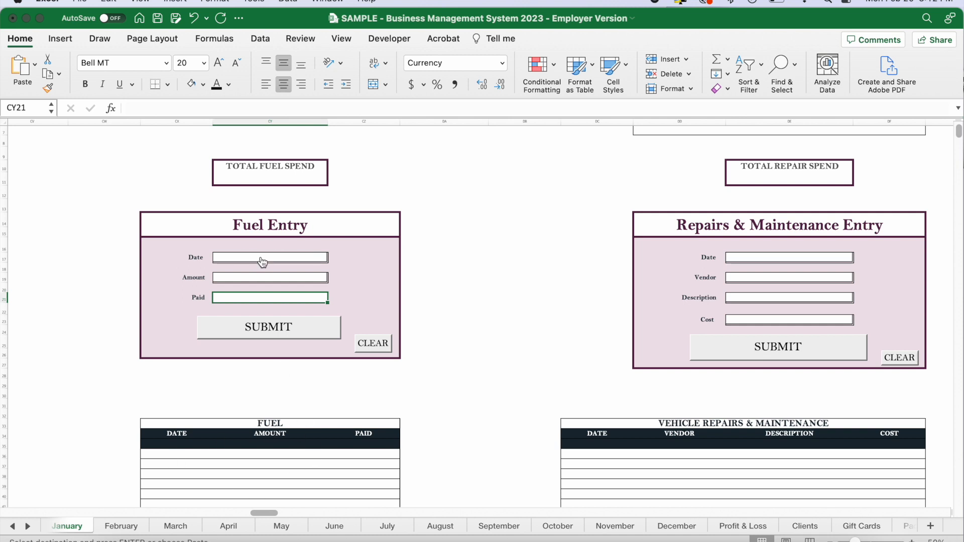
Inspect the Total Fuel Spend cell above the Fuel Entry form and view the Repairs & Maintenance Entry form.
scroll(266, 179, "down", 3)
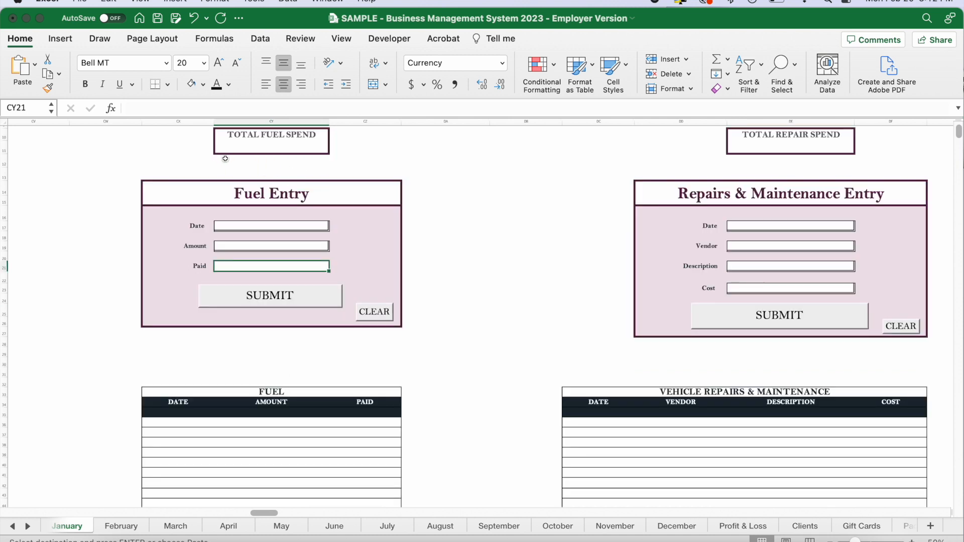
left_click(270, 149)
scroll(476, 280, "right", 5)
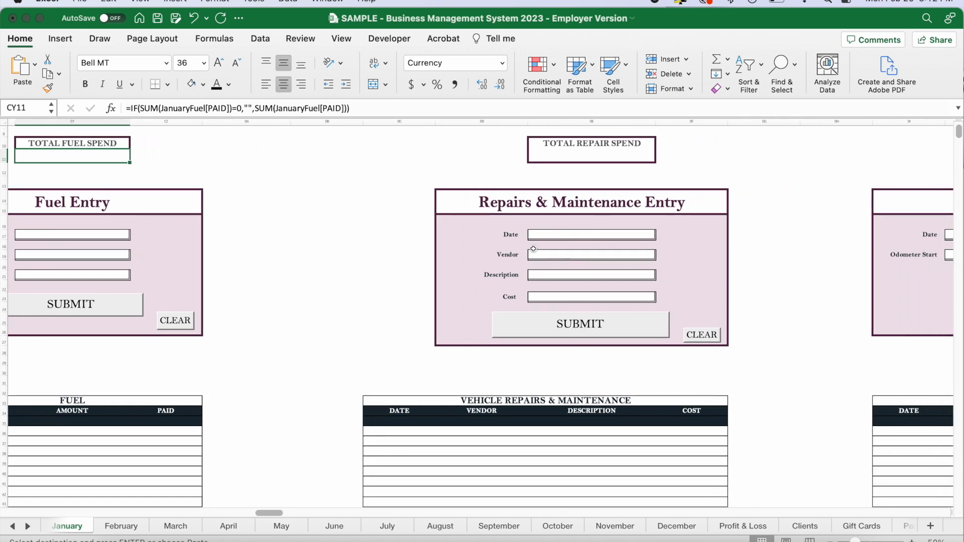
Look over the Travel Entry form's date, destination, odometer and trip distance fields, and inspect the Total Traveled formula.
scroll(488, 417, "right", 10)
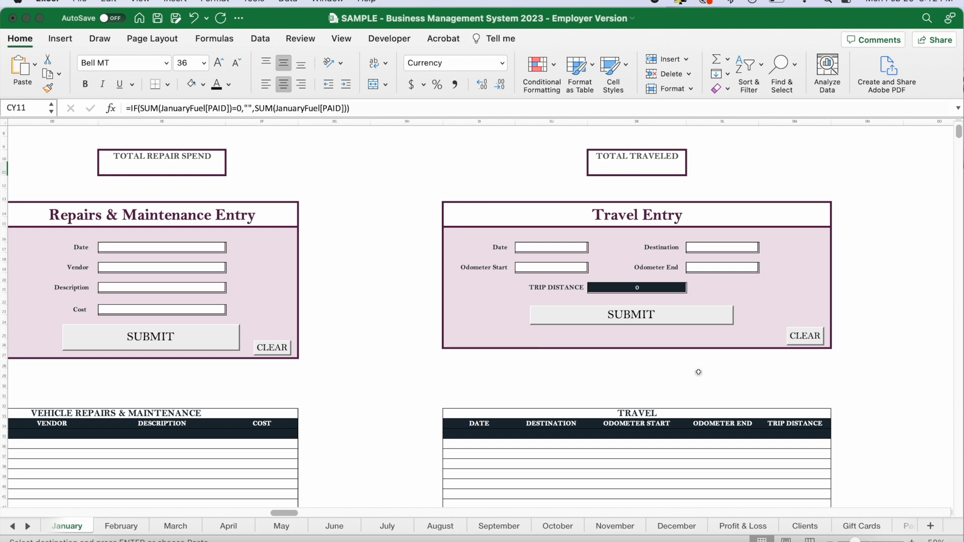
scroll(871, 358, "right", 1)
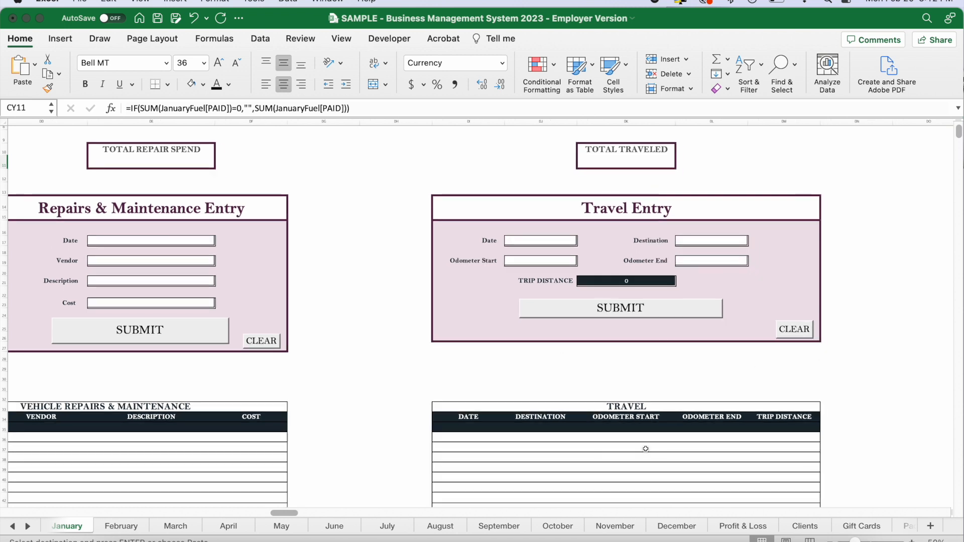
left_click(545, 244)
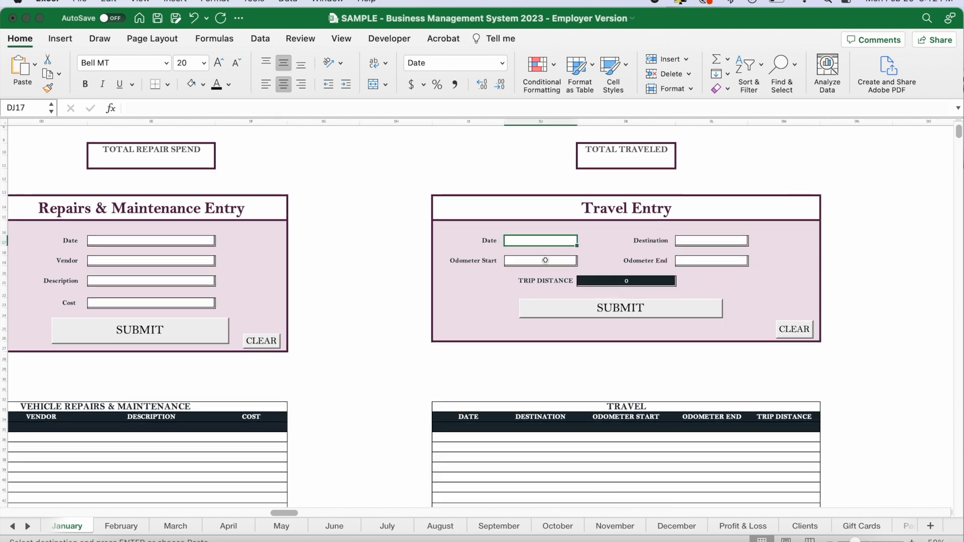
left_click(693, 241)
left_click(534, 260)
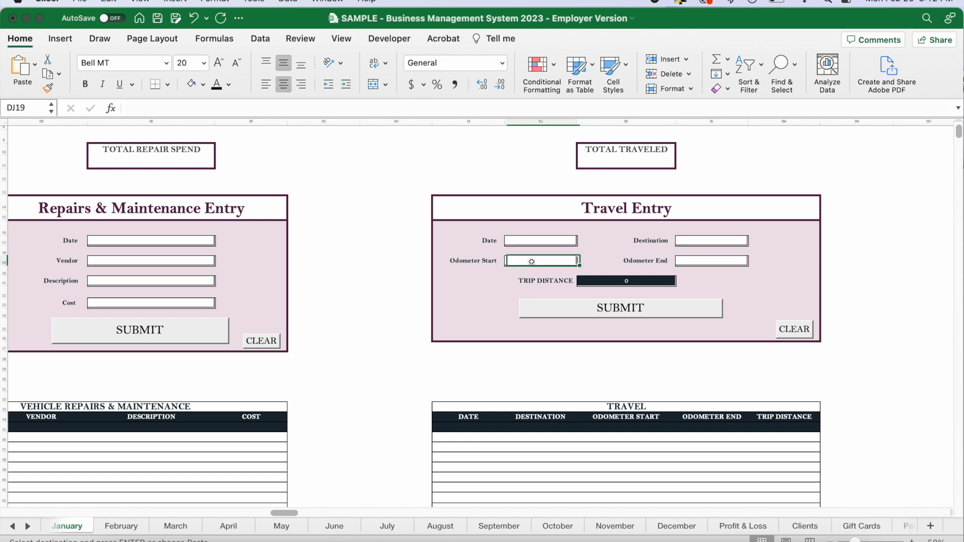
left_click(699, 263)
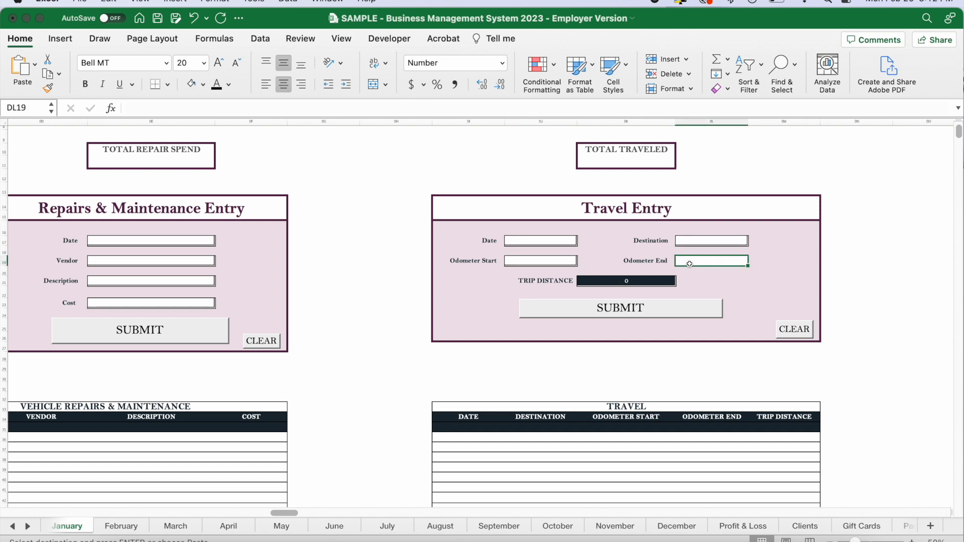
left_click(649, 284)
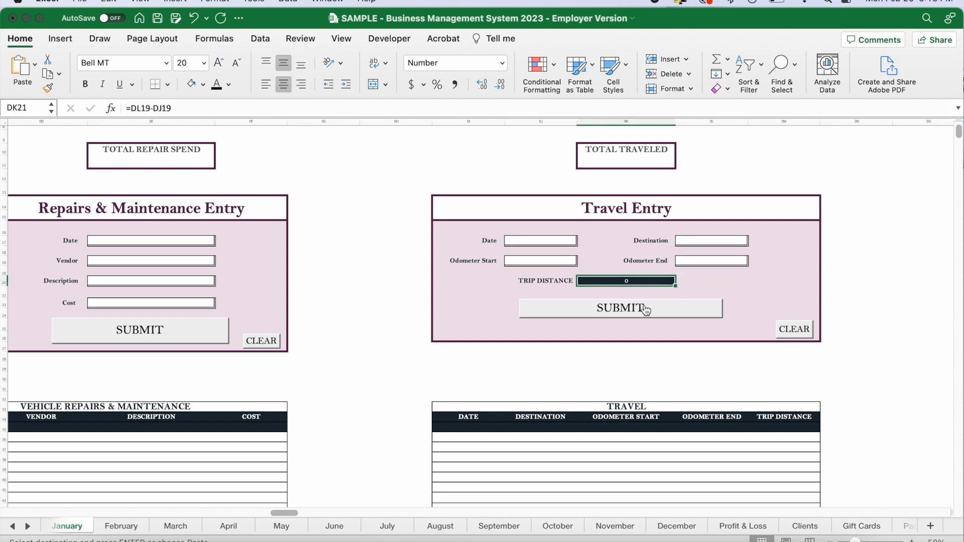
left_click(620, 161)
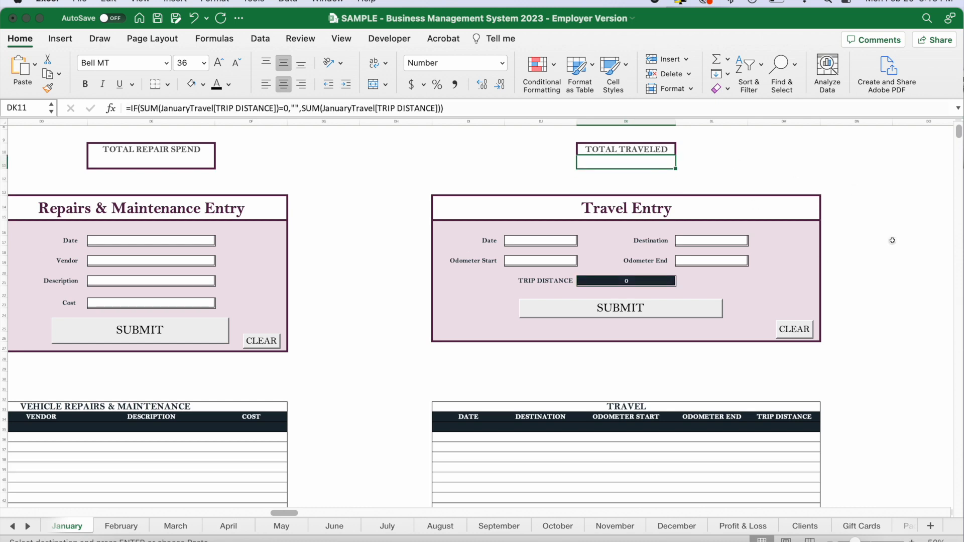
Go to the January Marketing Plan section and look over its budget, promotions, ads and summary tables.
scroll(400, 295, "up", 3)
scroll(400, 295, "right", 10)
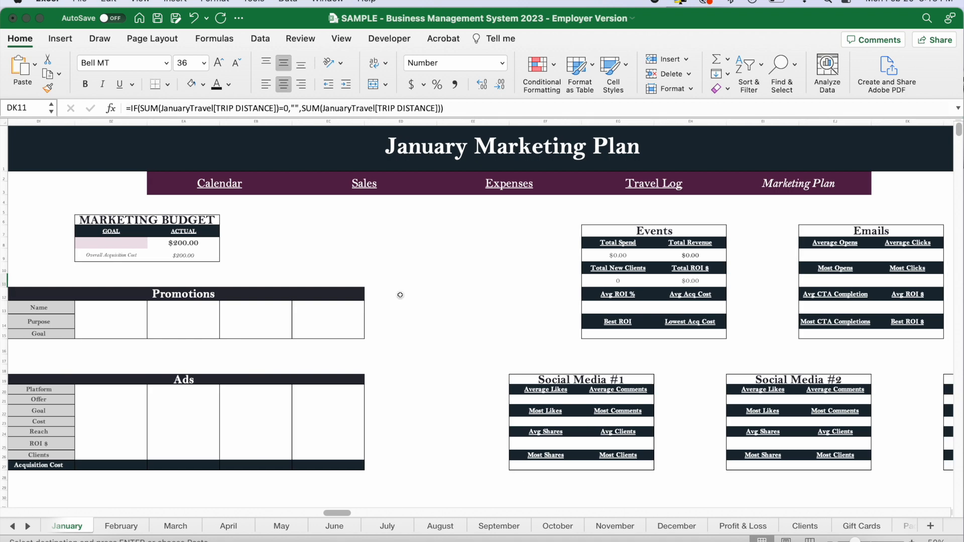
scroll(400, 294, "right", 1)
scroll(436, 303, "down", 2)
scroll(436, 302, "left", 4)
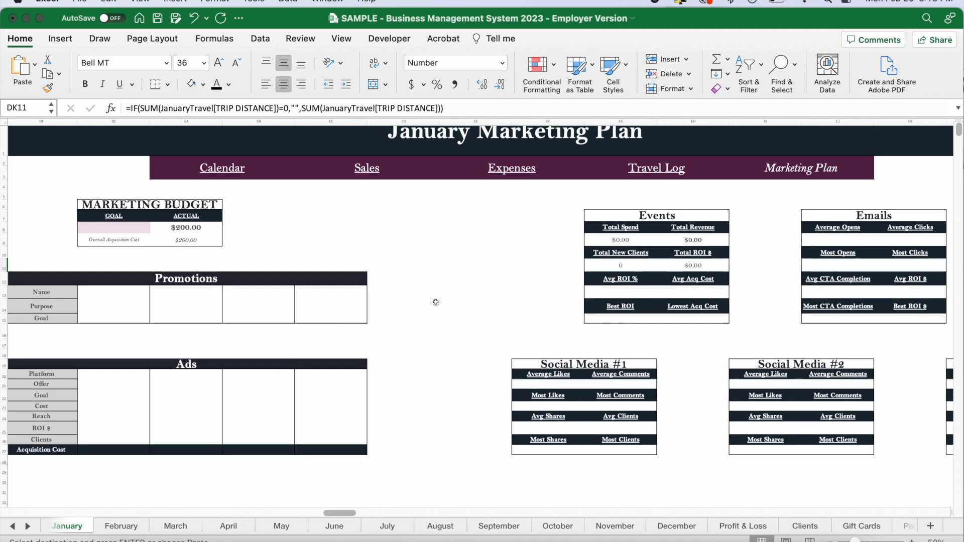
scroll(435, 302, "up", 3)
scroll(435, 302, "left", 4)
scroll(436, 302, "up", 3)
scroll(435, 302, "left", 2)
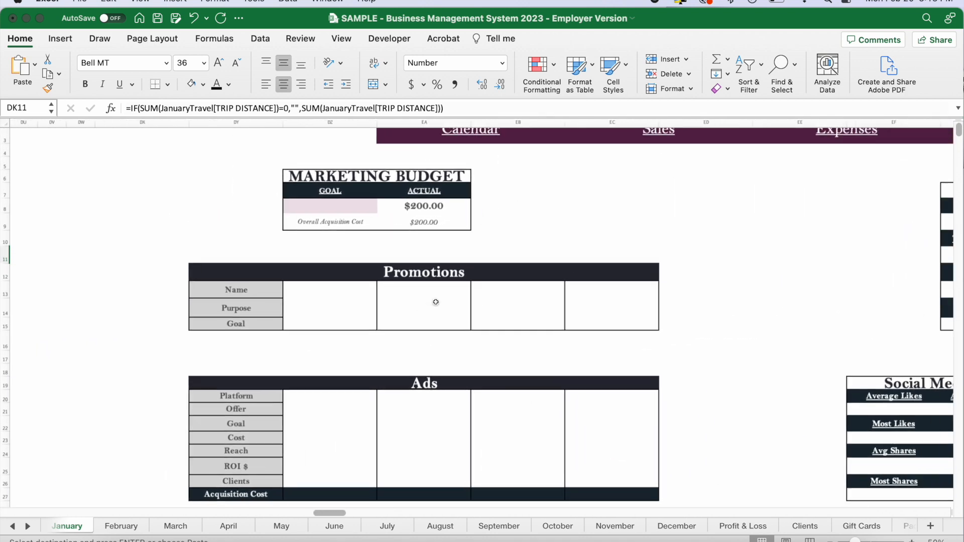
scroll(708, 290, "right", 3)
scroll(708, 290, "right", 1)
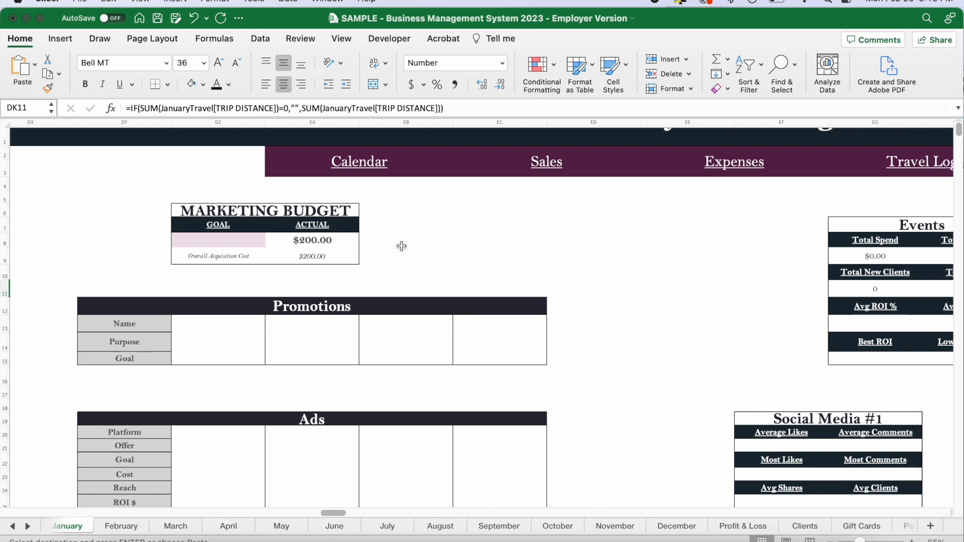
Set the Marketing Budget goal for January to $500.
left_click(315, 244)
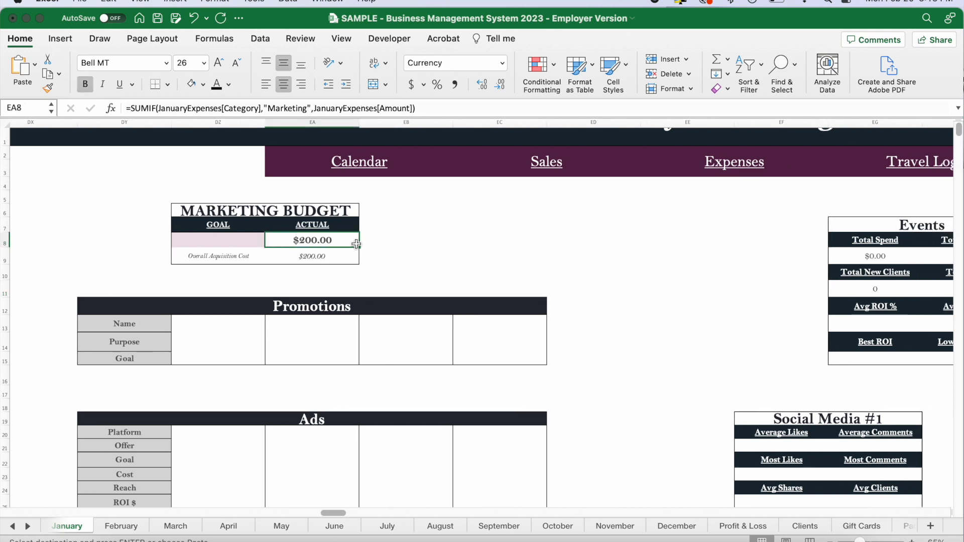
left_click(239, 244)
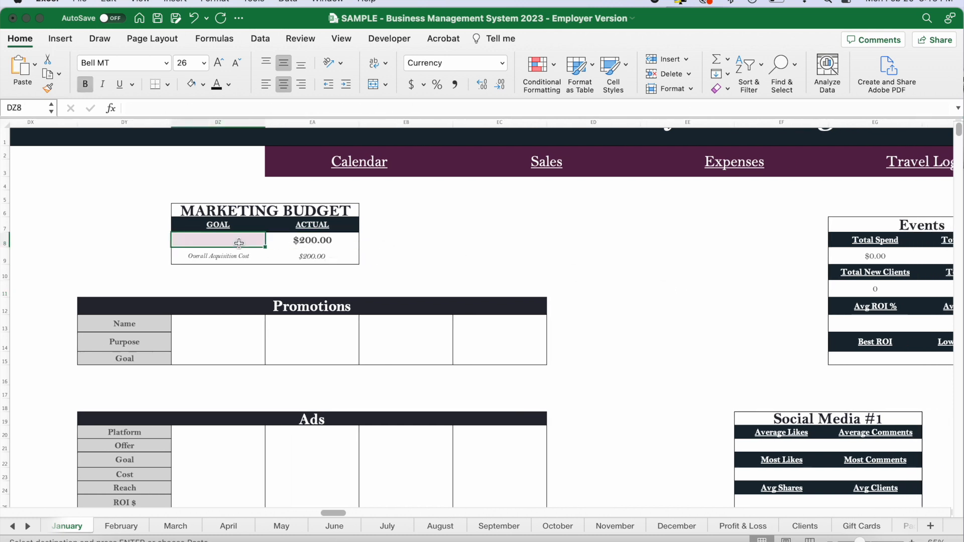
type("500")
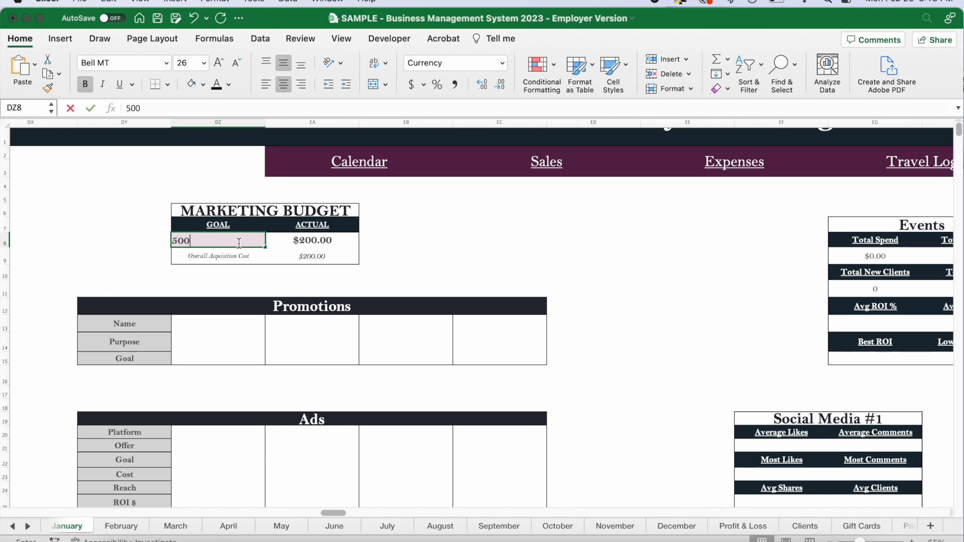
key("Return")
Check the Actual amount and the Overall Acquisition Cost row in the Marketing Budget table.
left_click(323, 243)
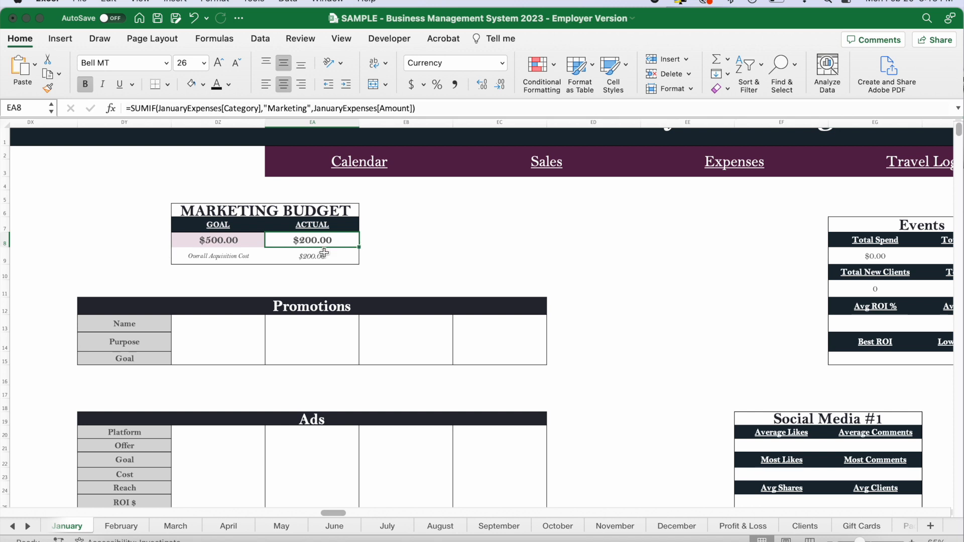
left_click_drag(221, 259, 319, 257)
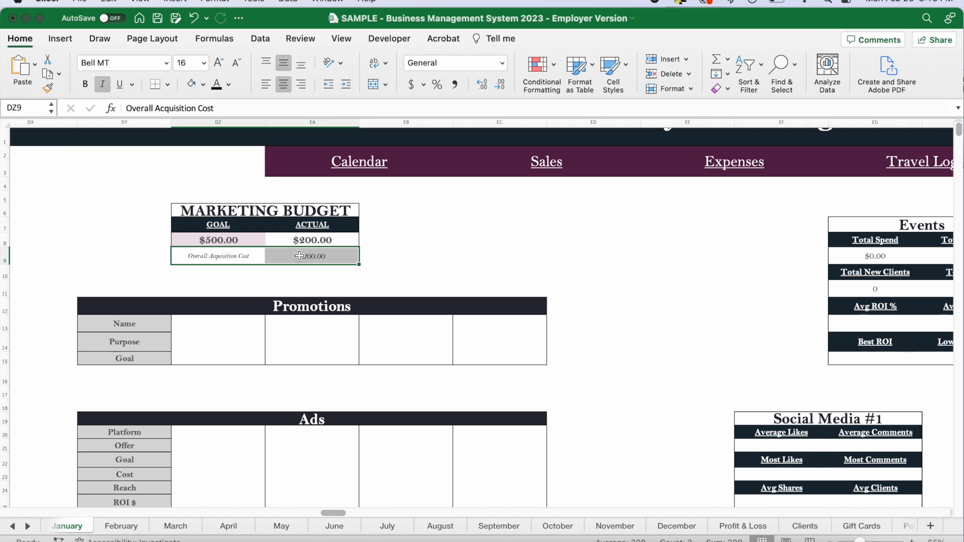
left_click(648, 311)
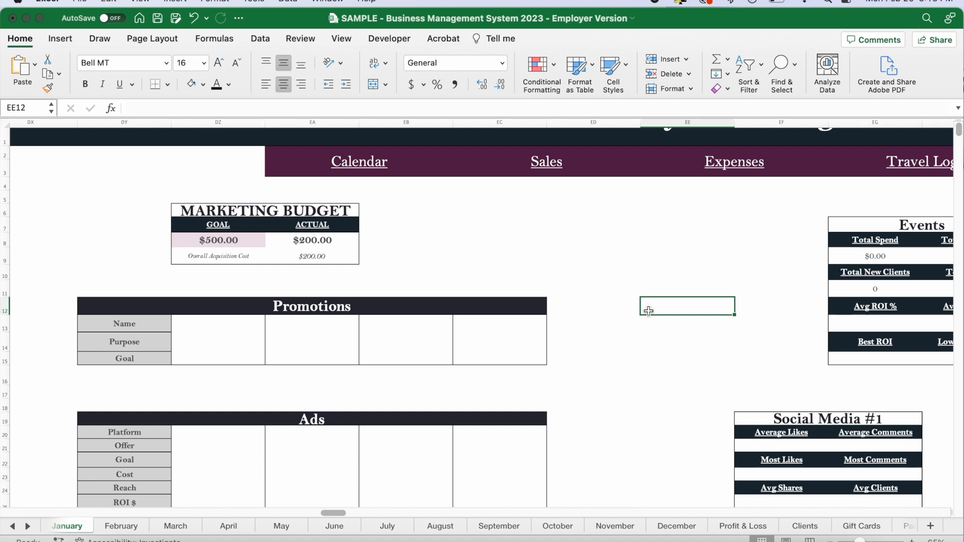
Look over the Name, Purpose and Goal rows of the Promotions table.
scroll(648, 311, "down", 5)
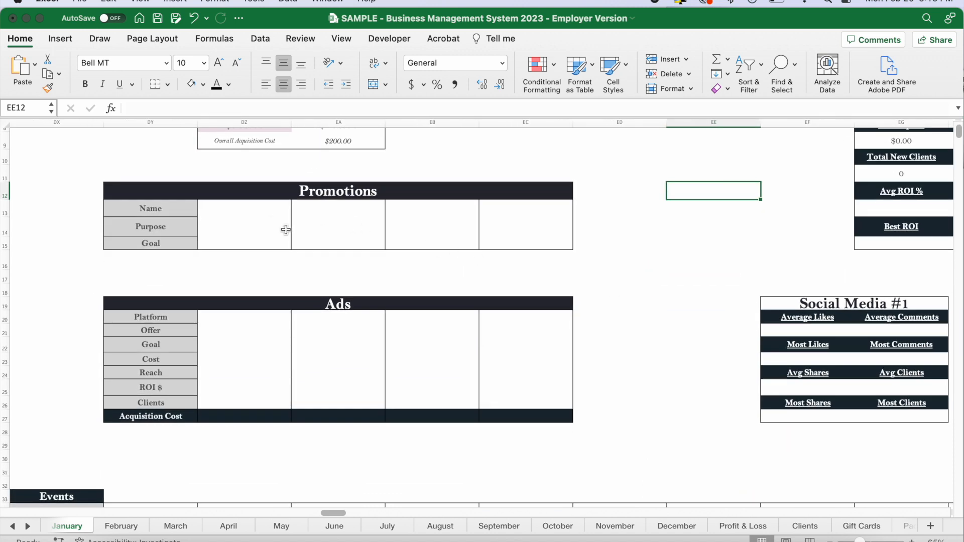
left_click_drag(201, 207, 432, 226)
left_click(222, 210)
left_click(216, 227)
left_click(222, 242)
Look over the Ads table from Platform to Clients and inspect the Acquisition Cost formula in its first column.
scroll(471, 282, "down", 5)
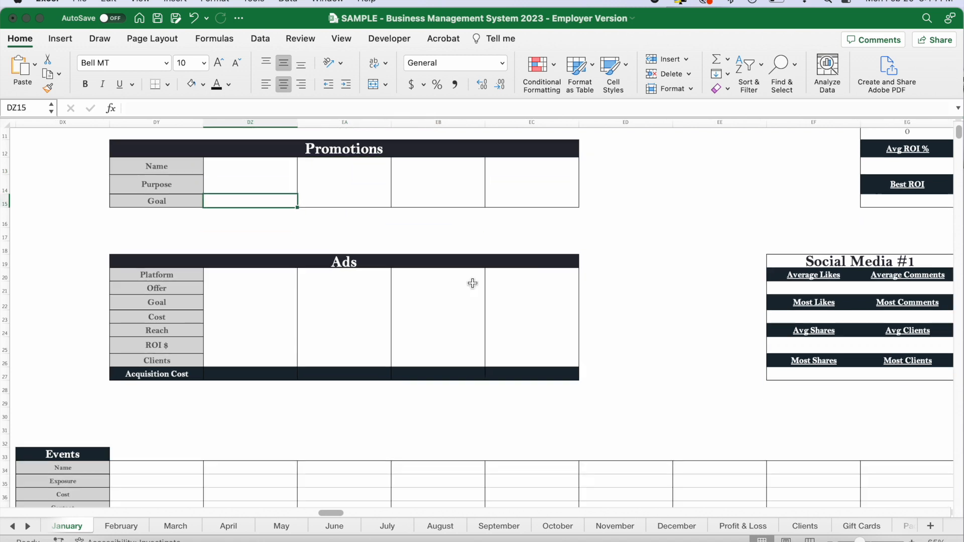
left_click(215, 215)
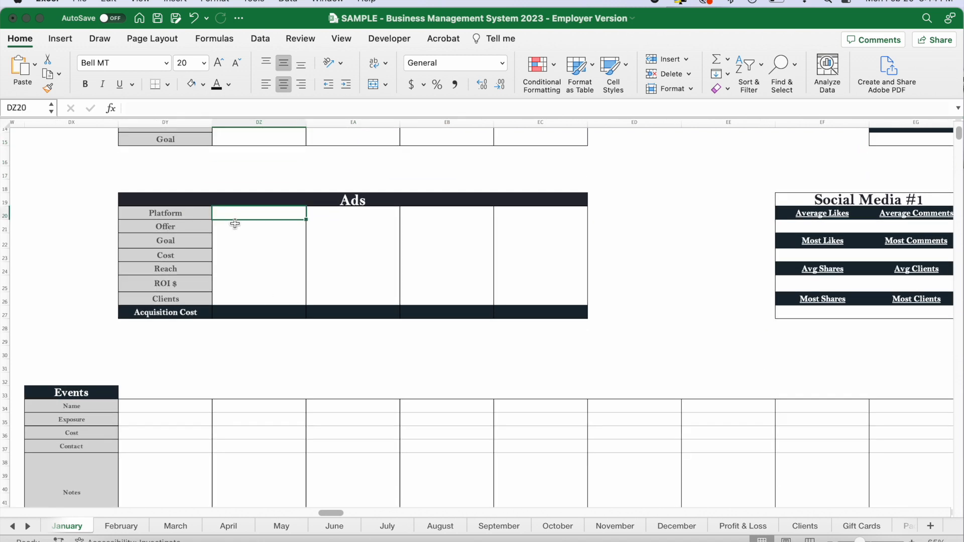
left_click(226, 283)
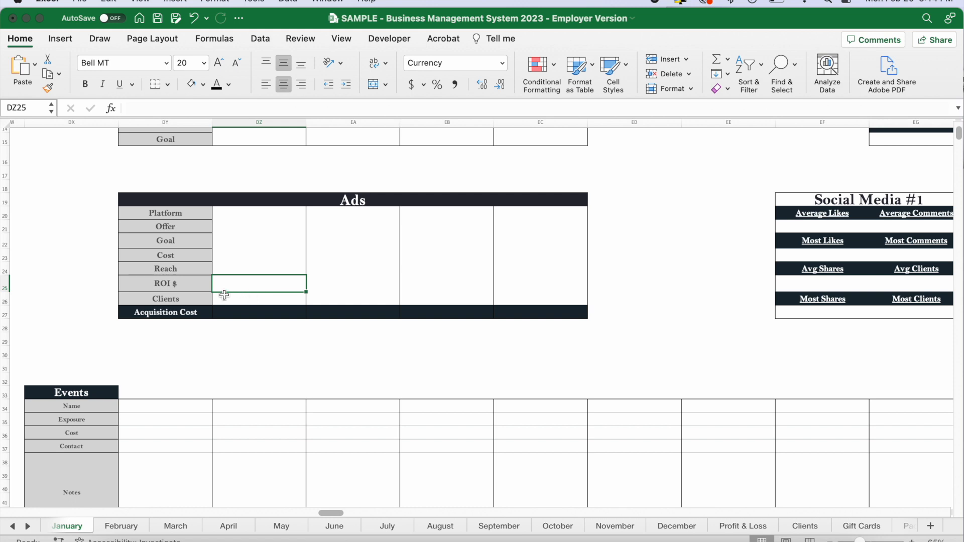
left_click(227, 298)
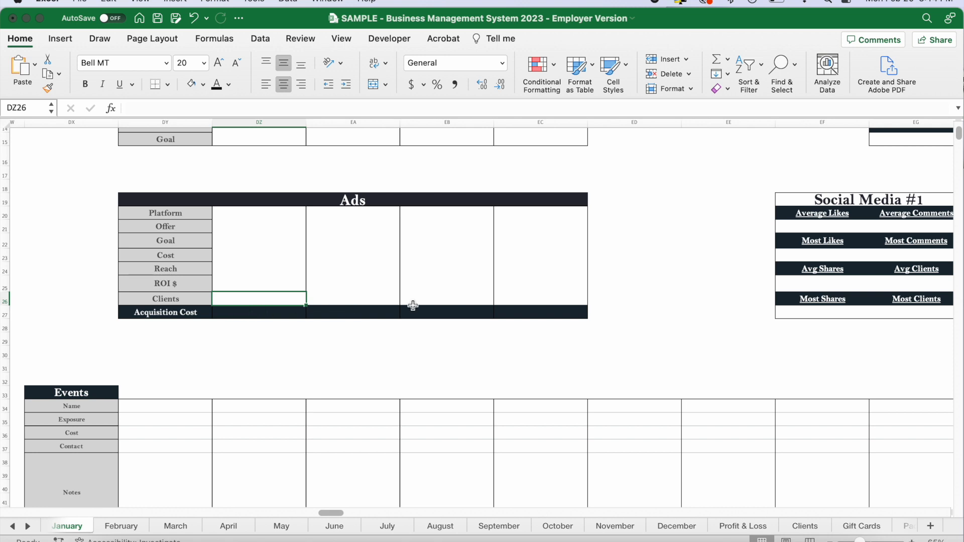
left_click(271, 313)
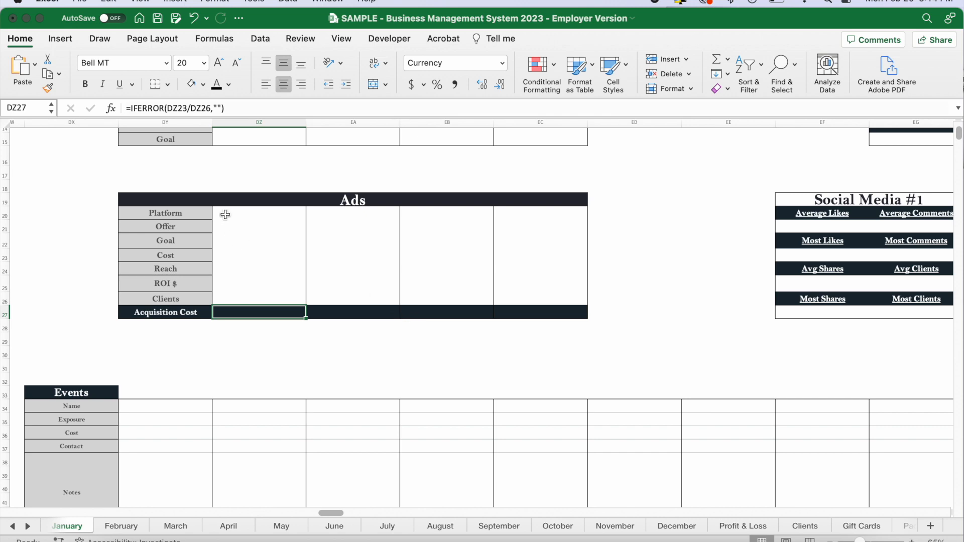
Look over the Events, Emails, Networking and Social Media planning tables below the ads.
scroll(270, 365, "down", 5)
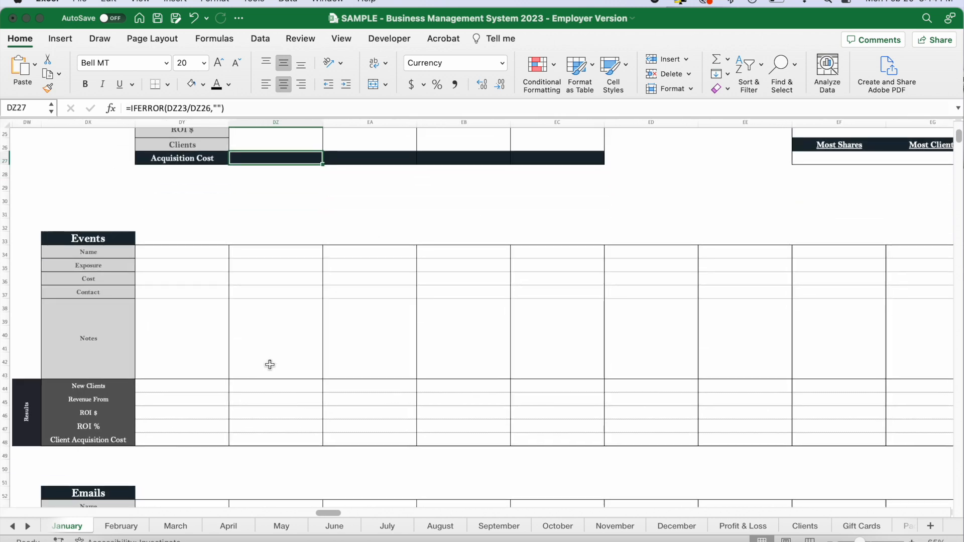
scroll(269, 365, "down", 3)
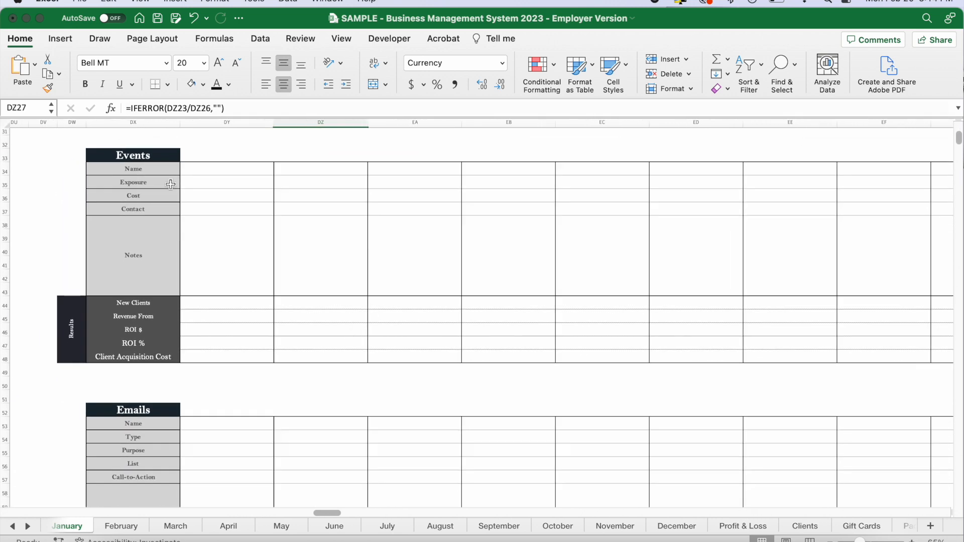
scroll(214, 300, "down", 5)
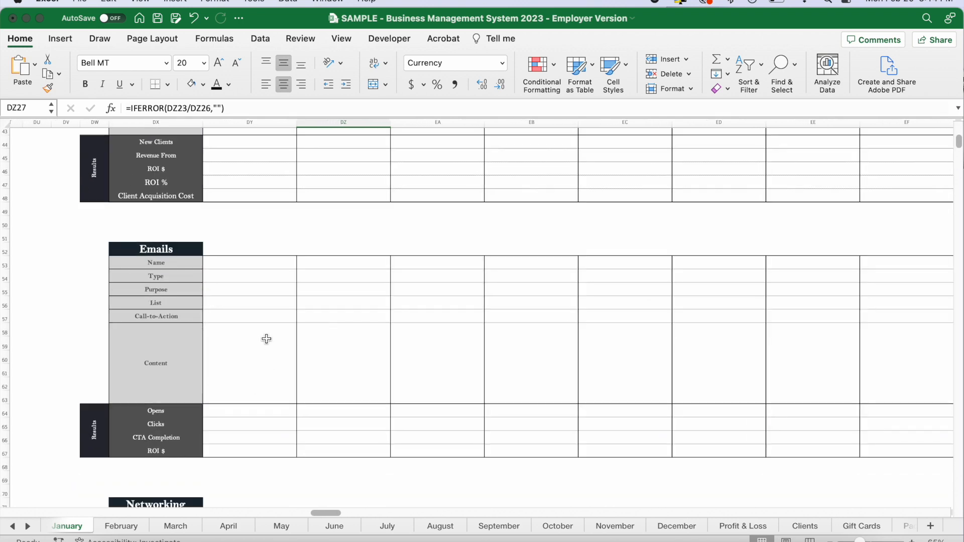
scroll(266, 339, "down", 8)
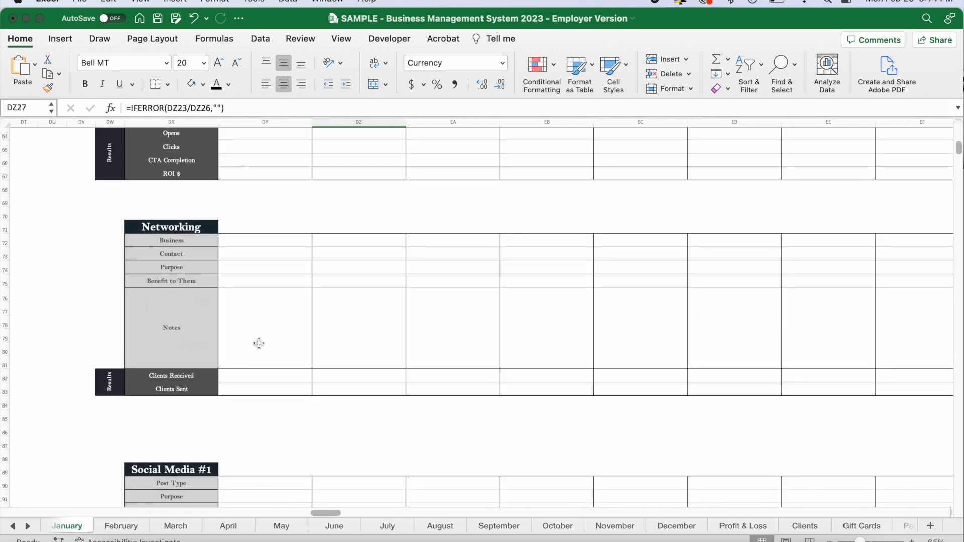
scroll(258, 343, "down", 5)
scroll(205, 453, "down", 3)
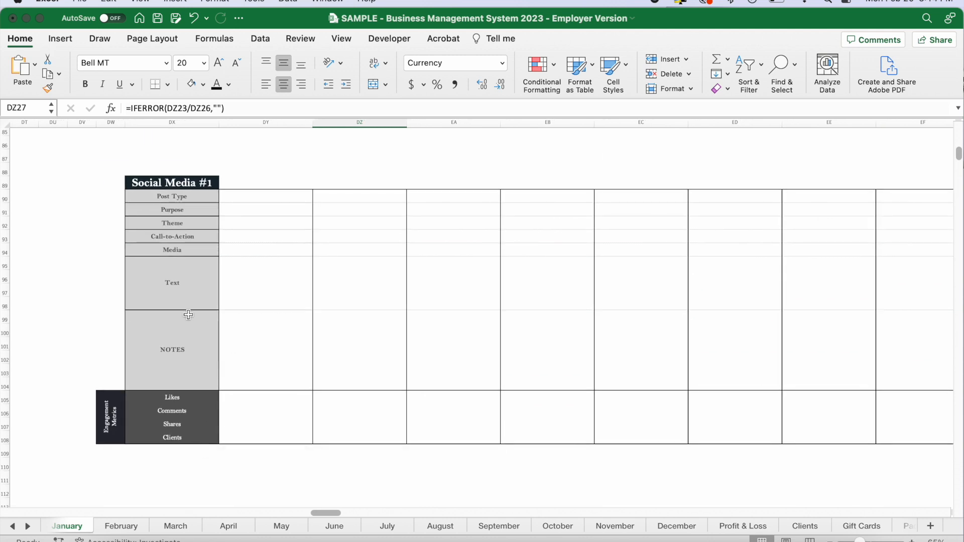
scroll(222, 419, "down", 12)
scroll(222, 417, "down", 6)
scroll(323, 349, "up", 6)
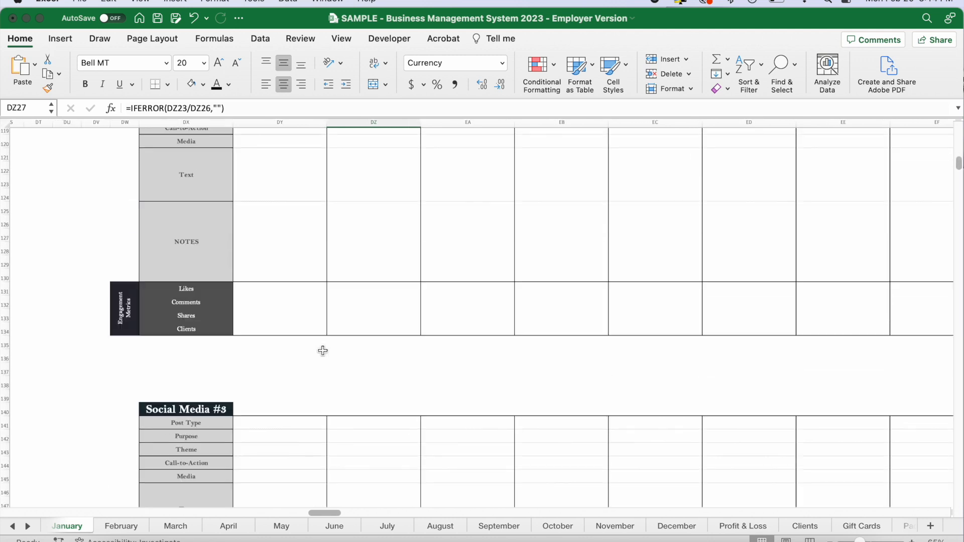
Rename the Social Media #1 planning table's heading as Facebook.
scroll(322, 350, "up", 12)
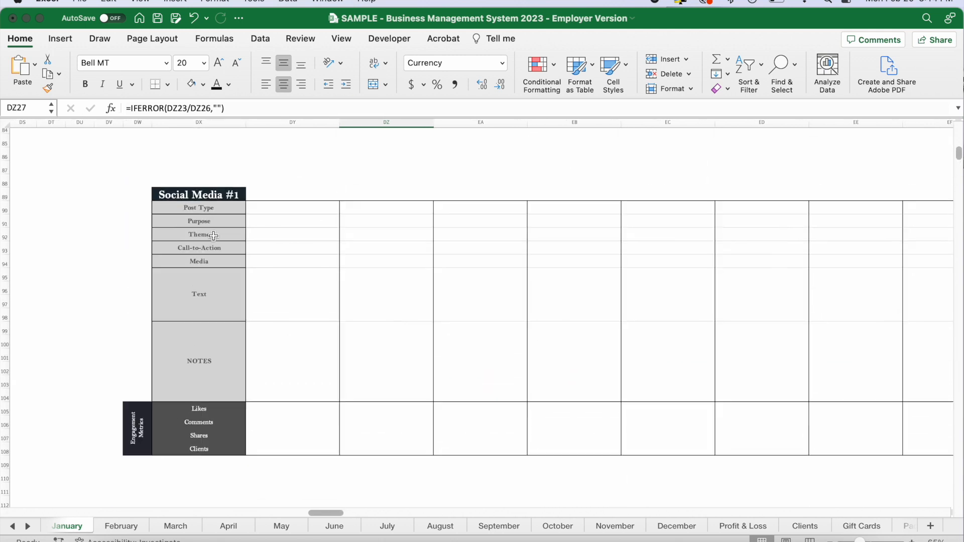
scroll(213, 236, "up", 1)
left_click(205, 214)
type("Facebook")
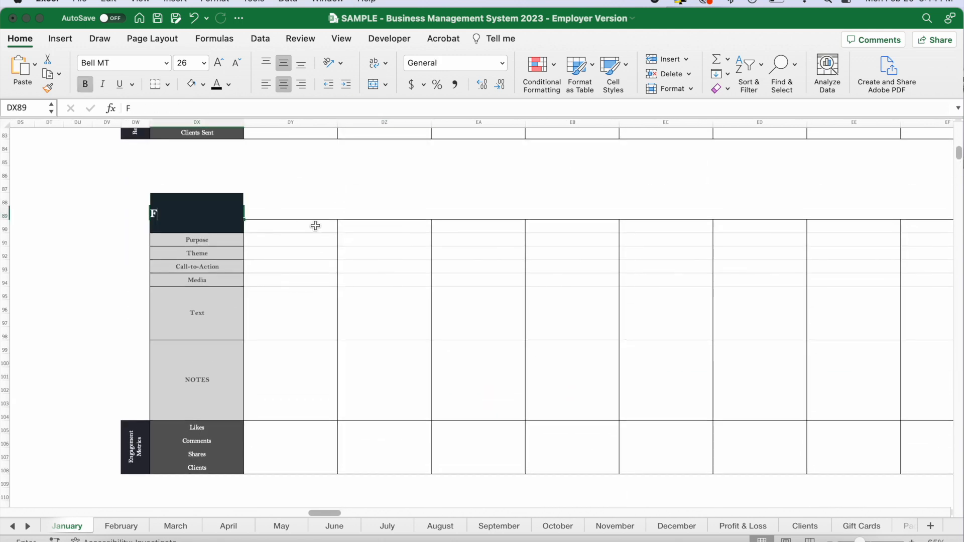
key("Return")
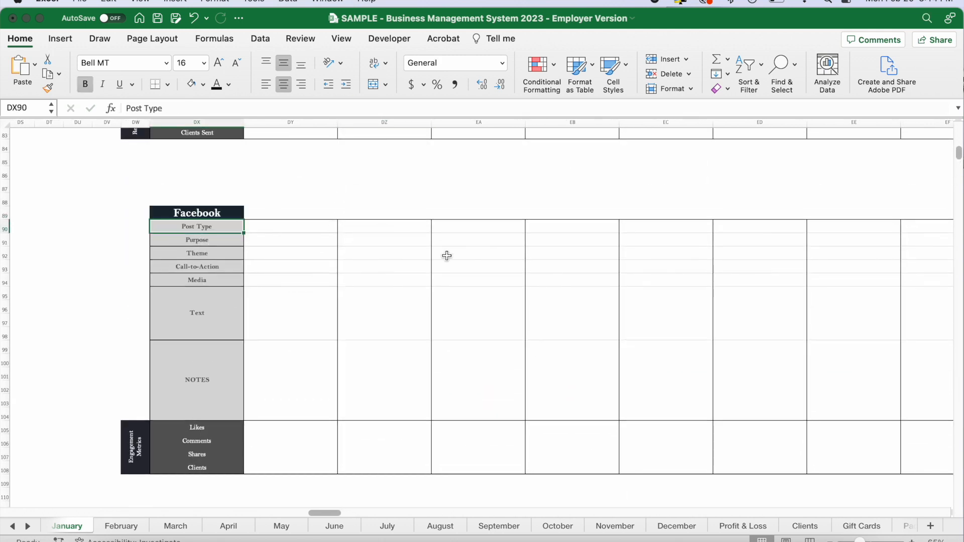
Look over the Social Media #2 planning table and the Events, Emails, Facebook and other social media summary boxes.
scroll(445, 256, "down", 6)
left_click(199, 335)
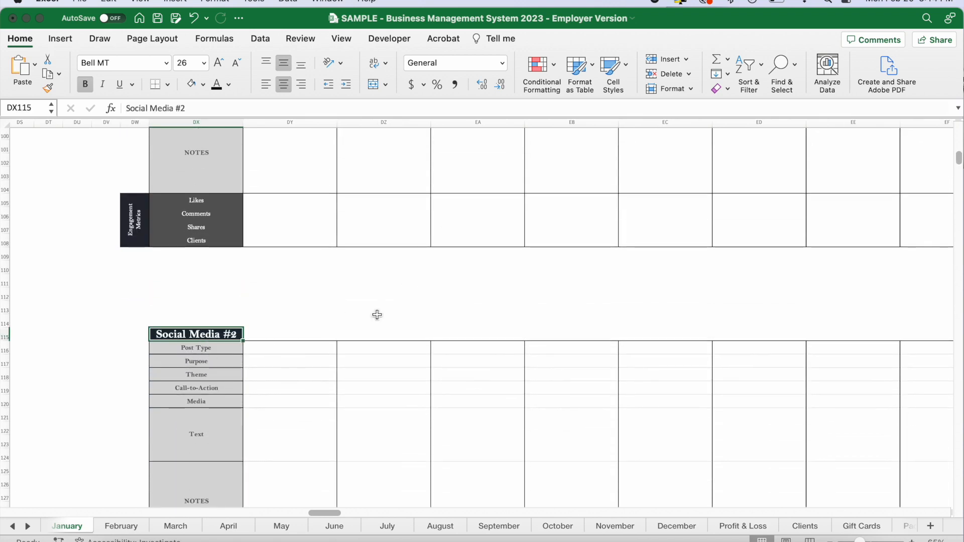
scroll(377, 314, "up", 20)
scroll(377, 315, "right", 3)
scroll(377, 315, "up", 5)
scroll(377, 315, "right", 3)
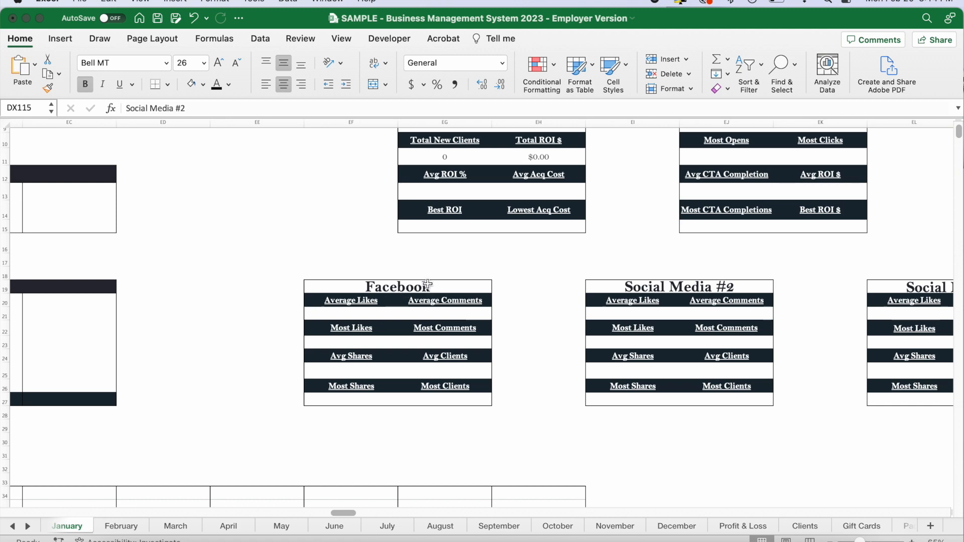
scroll(494, 298, "up", 3)
scroll(494, 298, "right", 2)
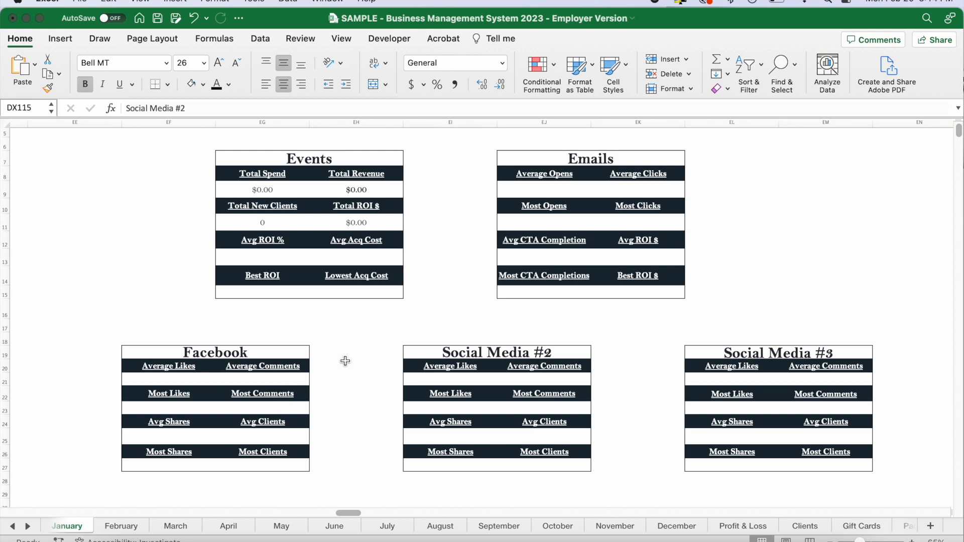
Record the January 2 event Girls' Night Out with exposure 800, cost $100, a contact, note "Bring chair and brochures", 10 new clients and $500 revenue.
scroll(345, 361, "left", 10)
scroll(345, 361, "down", 1)
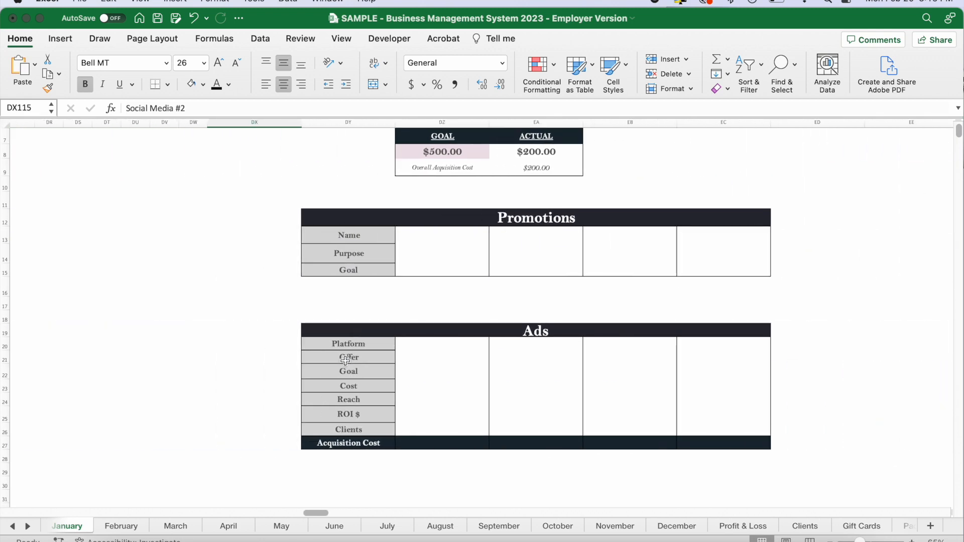
scroll(344, 361, "down", 10)
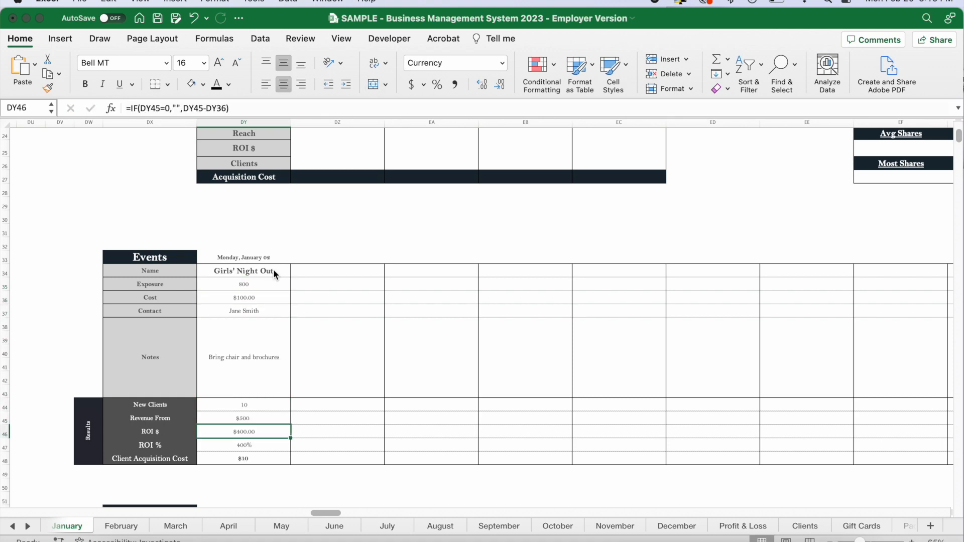
scroll(265, 402, "down", 3)
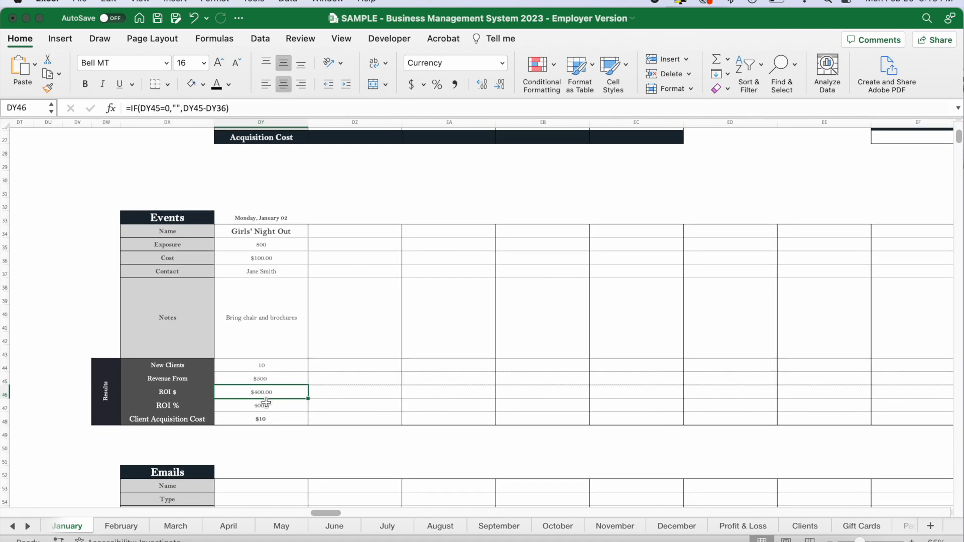
Review the Girls' Night Out entry in the Events table from the date and name through exposure, cost and notes.
left_click(293, 216)
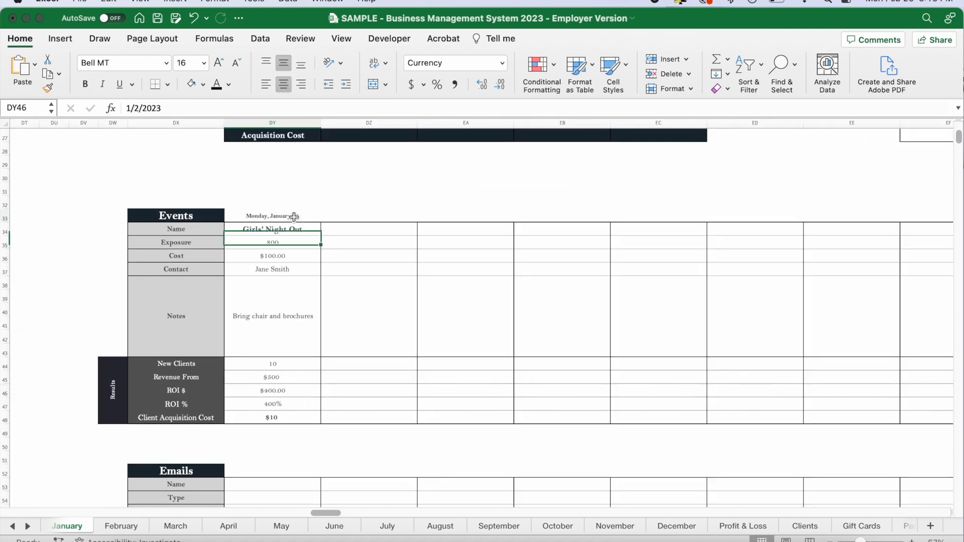
scroll(333, 294, "down", 2)
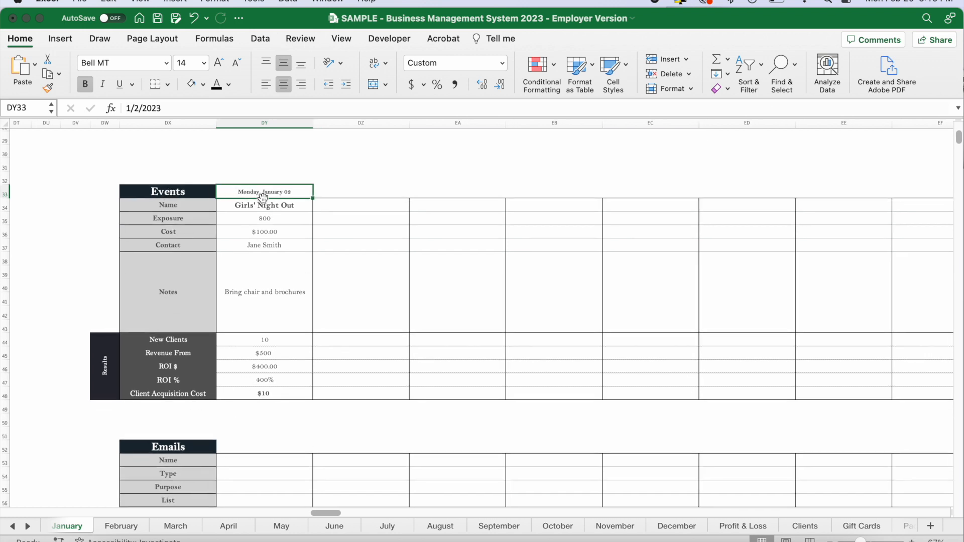
left_click_drag(250, 193, 538, 188)
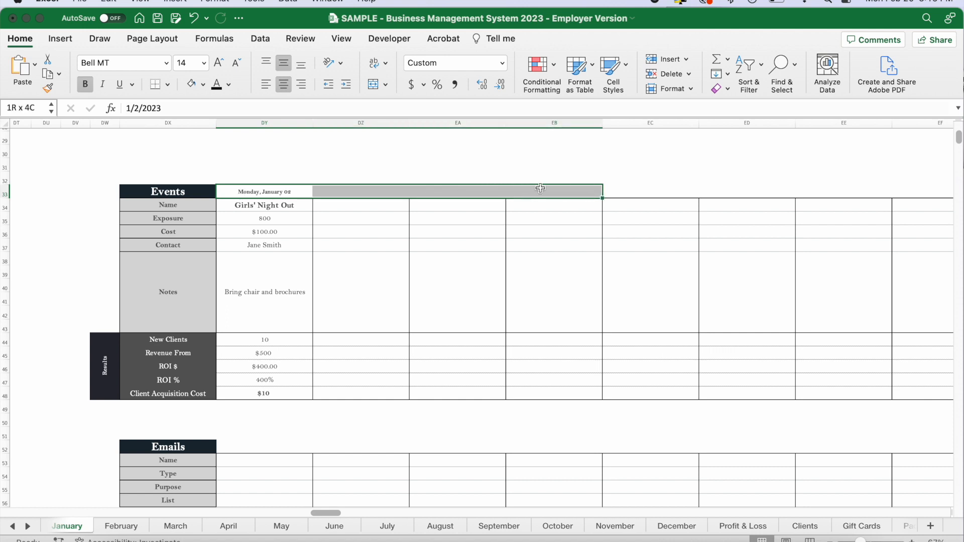
left_click(272, 206)
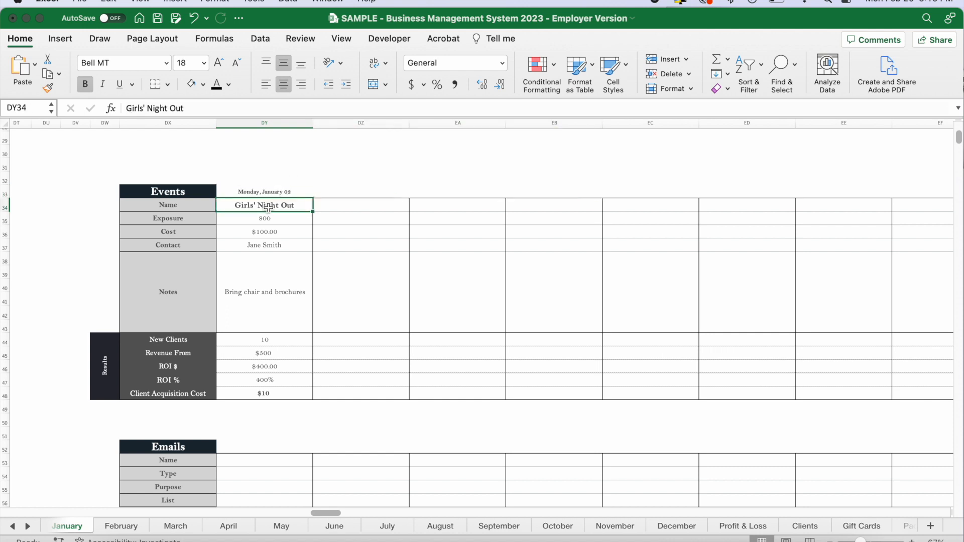
left_click(261, 221)
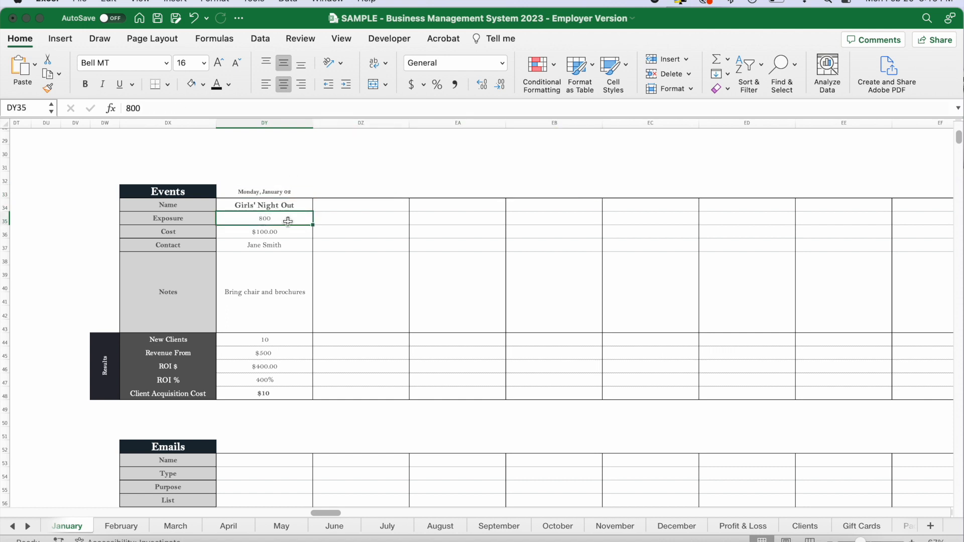
scroll(288, 221, "up", 2)
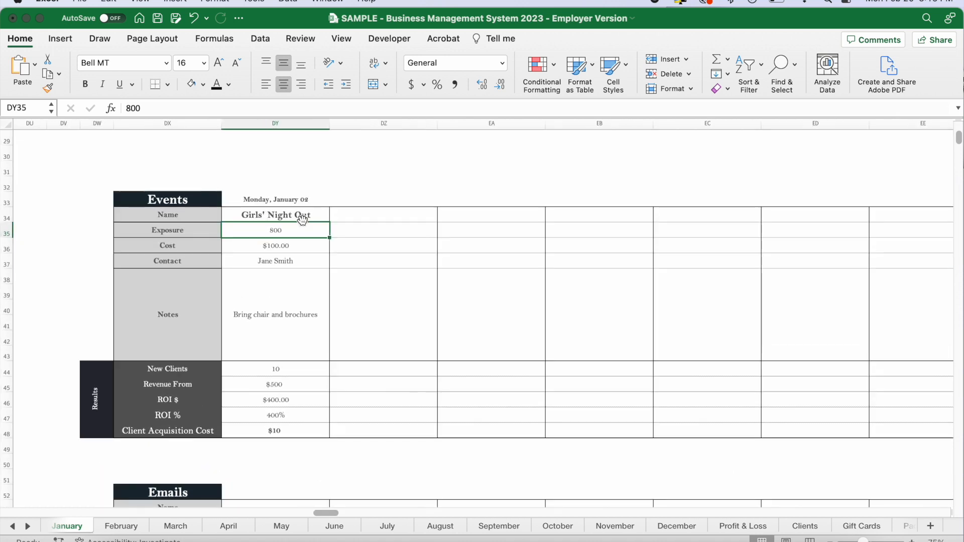
left_click(299, 249)
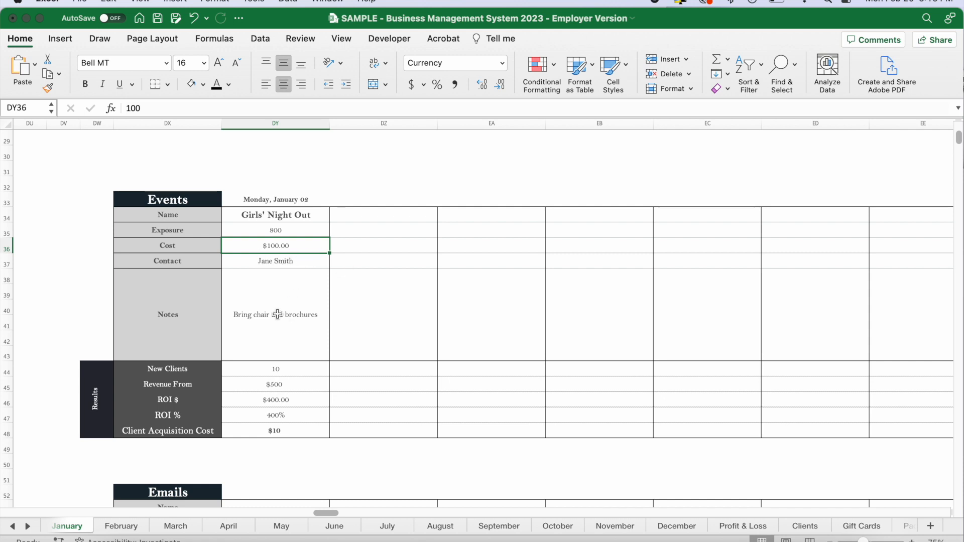
key("Down")
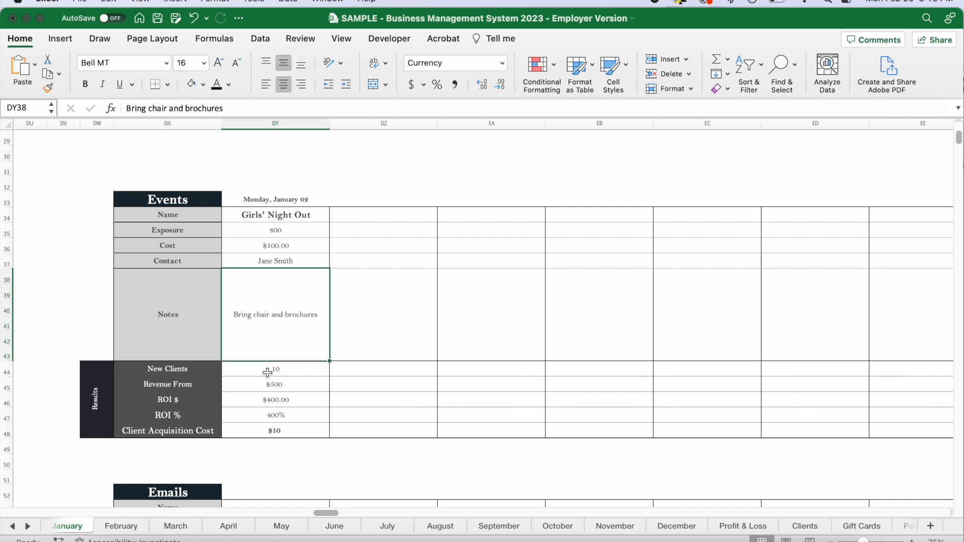
Examine the event's Results rows, including the ROI $, ROI % and Client Acquisition Cost formulas.
key("Down")
left_click_drag(284, 370, 280, 431)
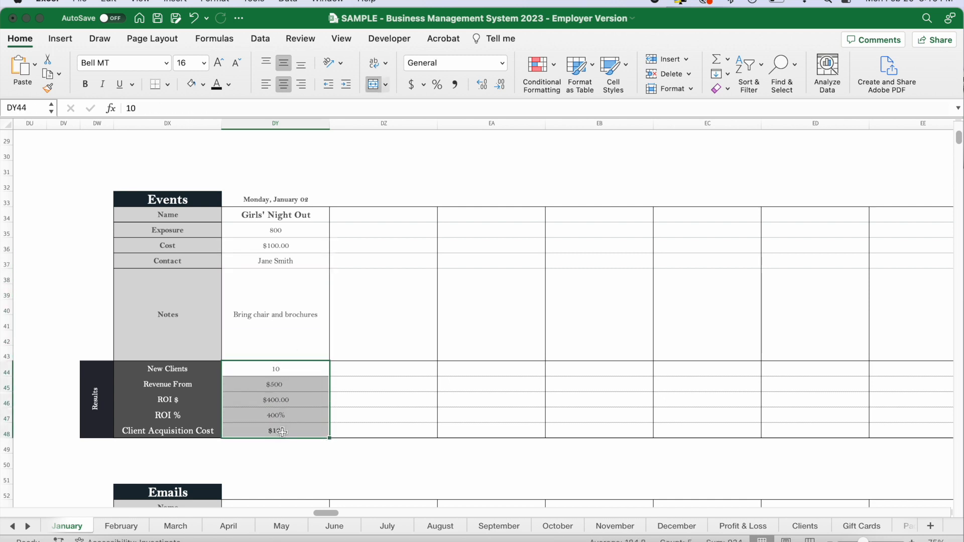
left_click(296, 371)
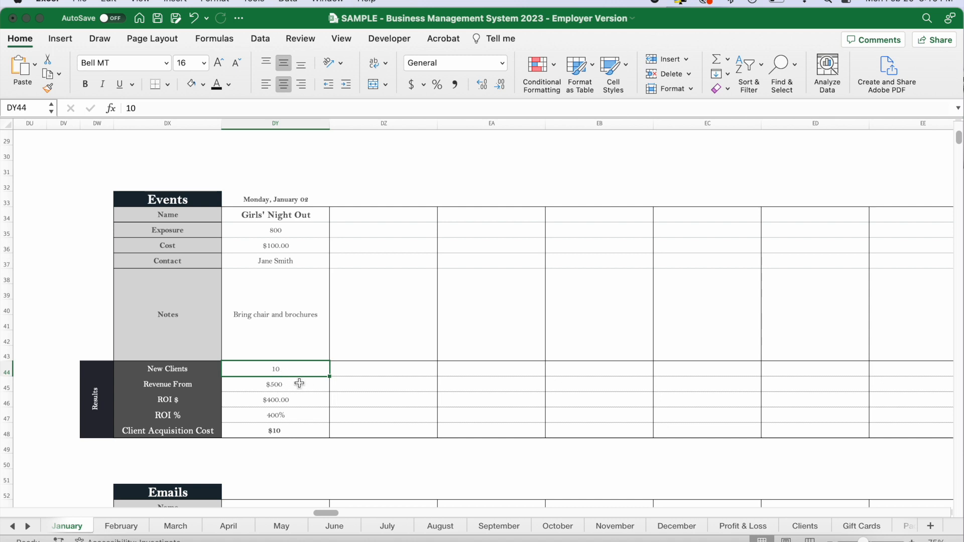
left_click(288, 384)
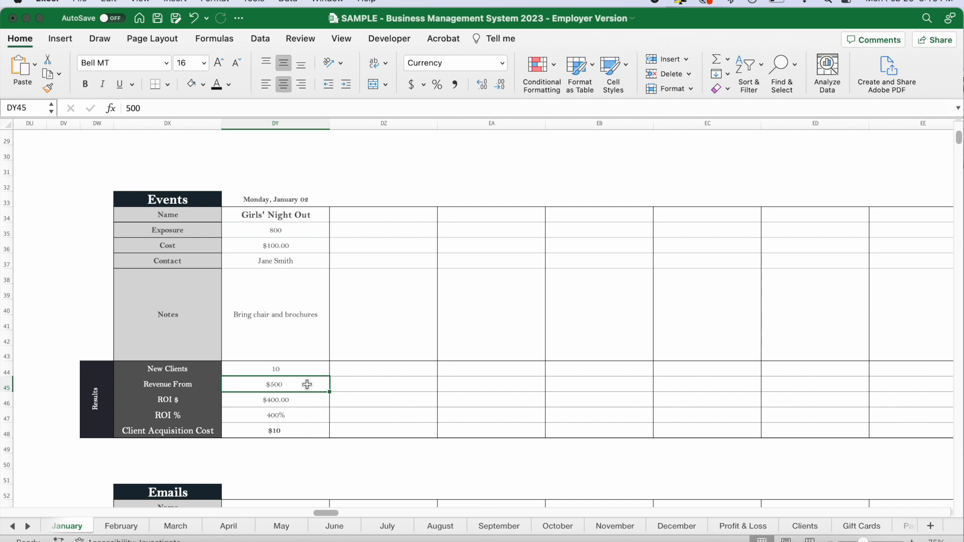
left_click_drag(292, 402, 295, 433)
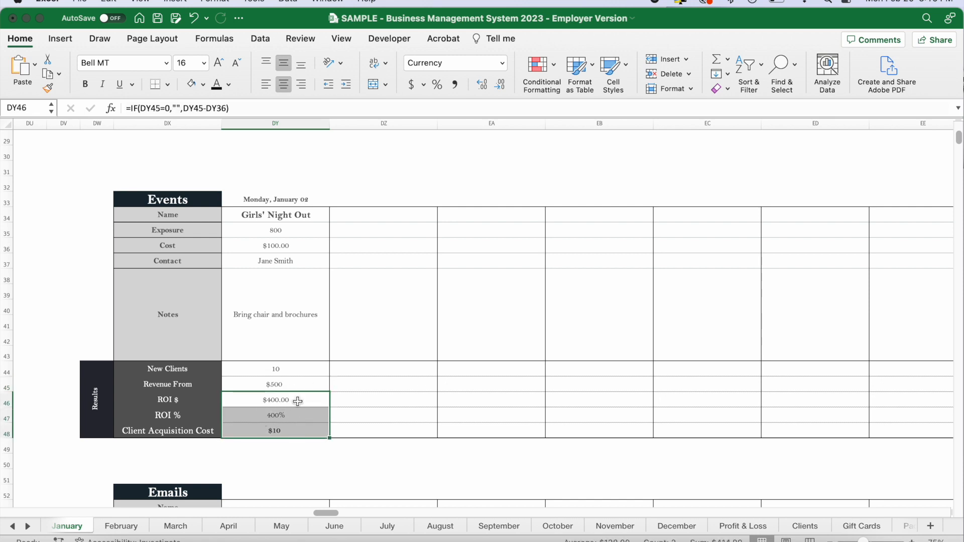
left_click(306, 432)
Look over the Emails table's planning rows from Name to Content and its Results rows from Opens to ROI $.
scroll(305, 431, "down", 6)
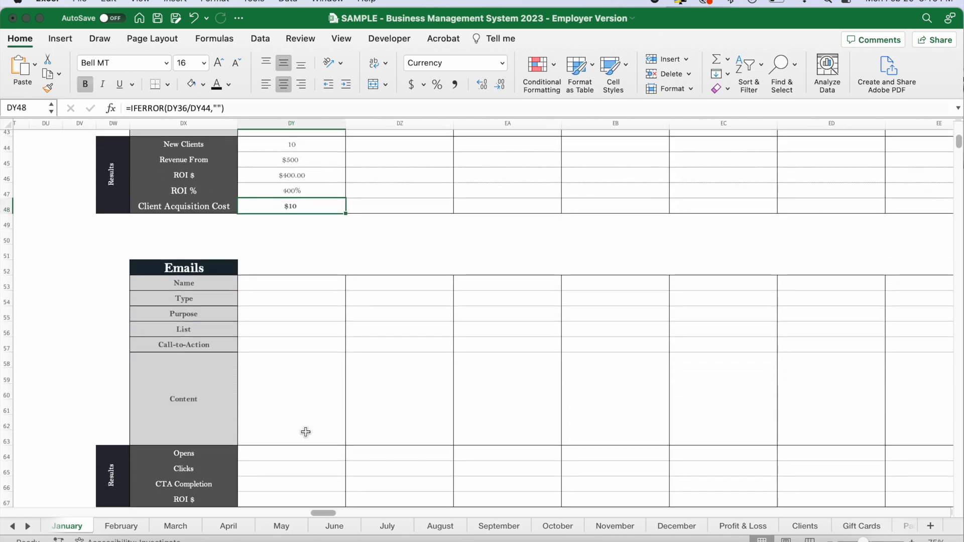
left_click(281, 207)
left_click_drag(271, 218, 270, 347)
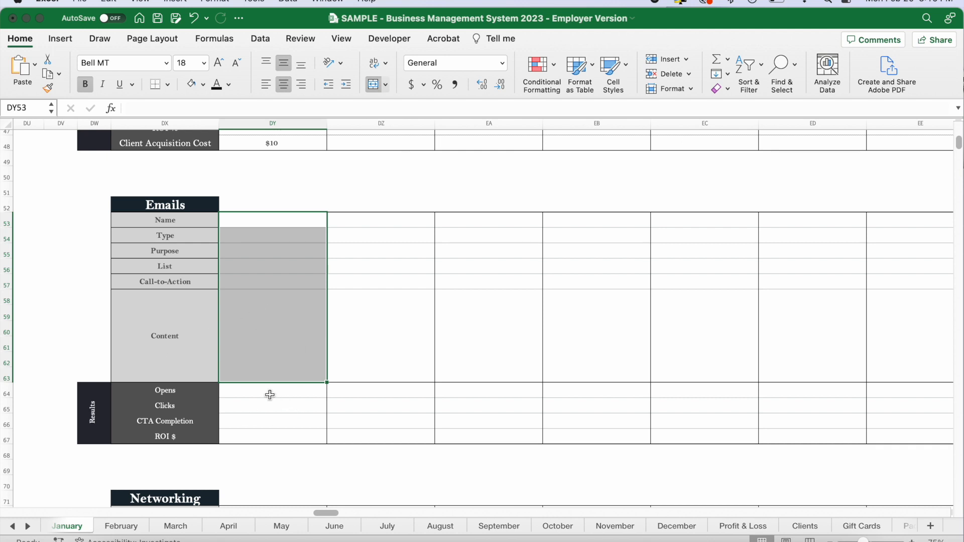
left_click_drag(274, 389, 272, 436)
Look over the Networking table's Business, Contact, Purpose, Benefit to Them and Notes rows and its client referral results.
scroll(272, 436, "down", 5)
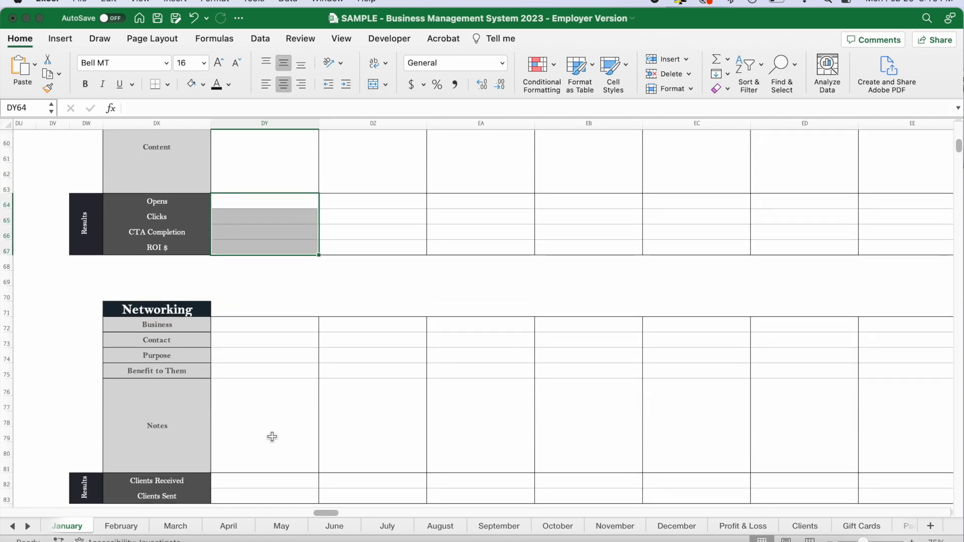
scroll(260, 415, "down", 2)
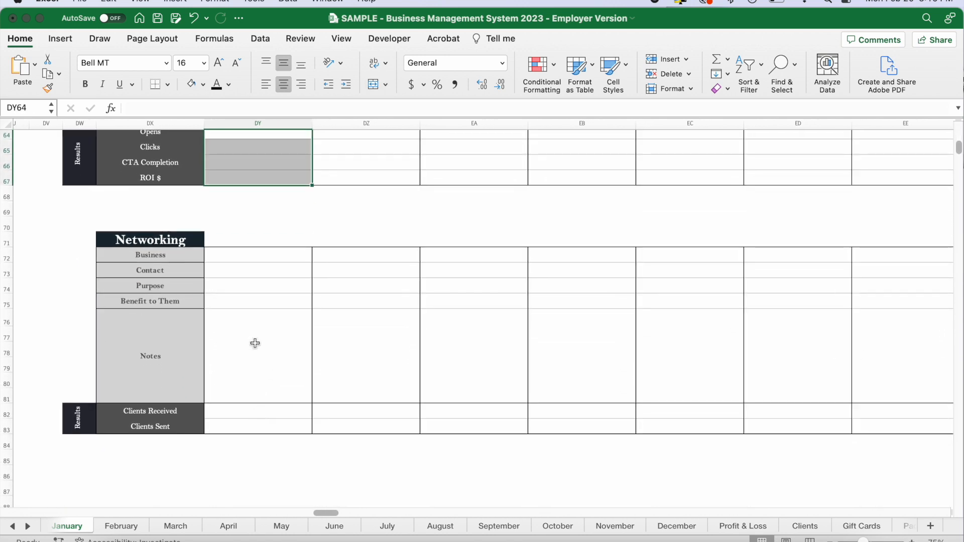
left_click(247, 242)
left_click(242, 256)
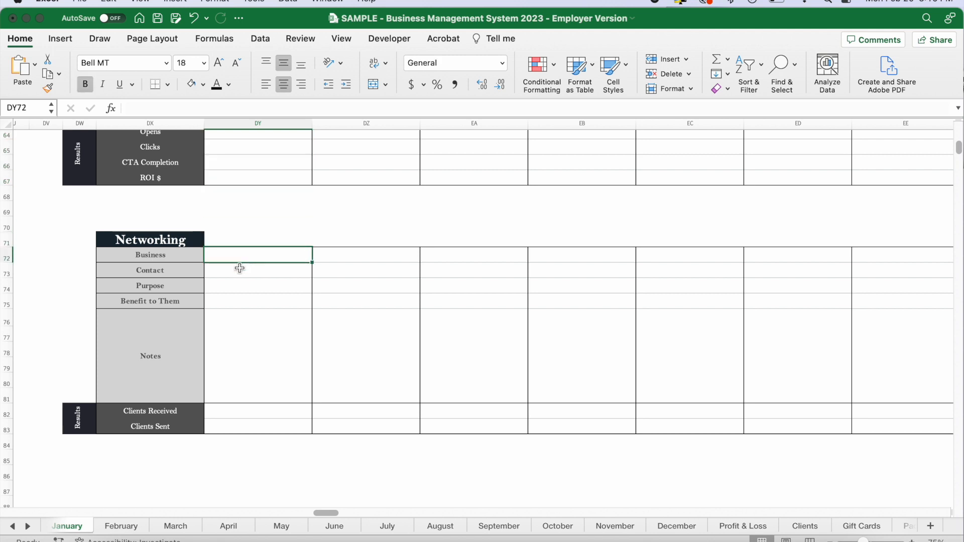
left_click(235, 271)
left_click(244, 291)
left_click(243, 303)
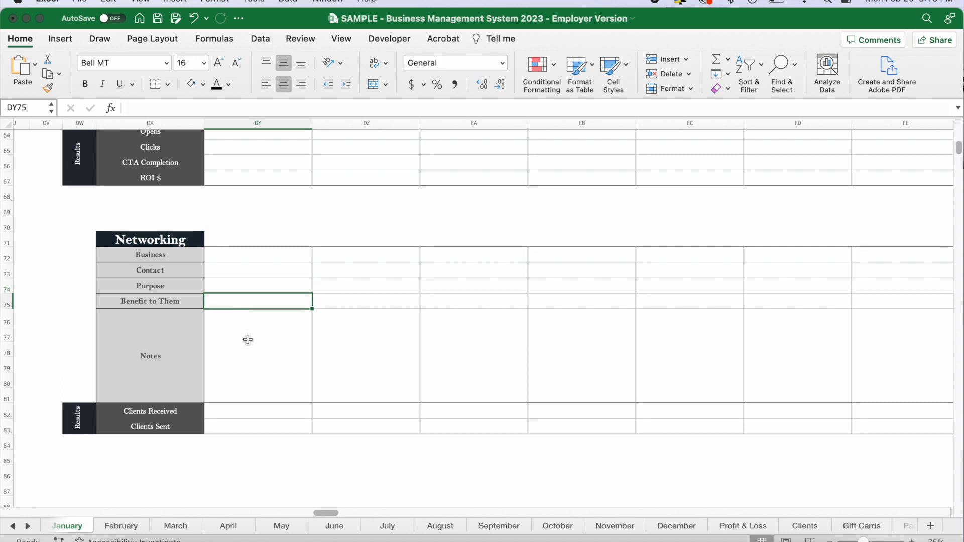
left_click(246, 356)
left_click_drag(231, 410, 230, 425)
left_click(272, 459)
Look over the Facebook table's post planning rows from Post Type to Notes and its Engagement Metrics from Likes to Clients.
scroll(274, 455, "down", 10)
scroll(274, 453, "down", 2)
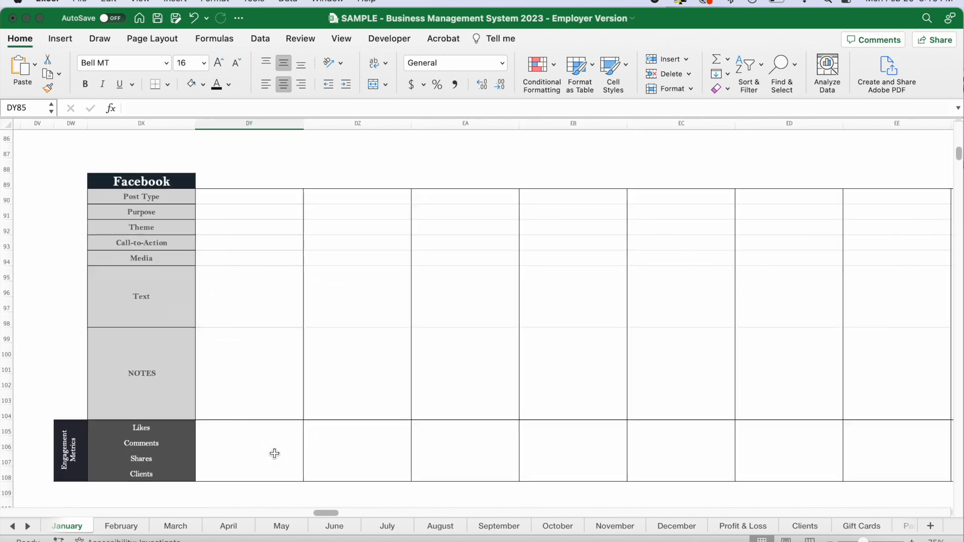
left_click_drag(223, 196, 231, 265)
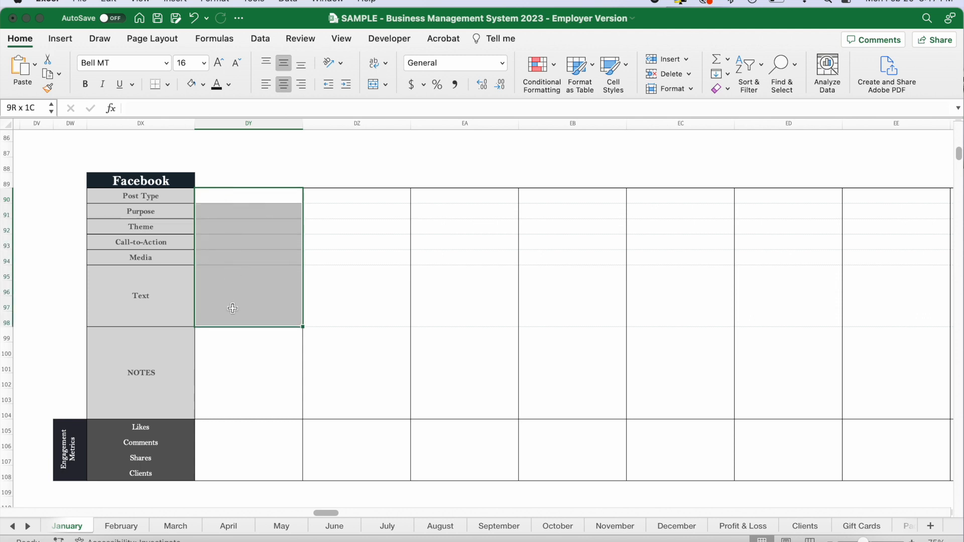
left_click_drag(232, 338, 235, 366)
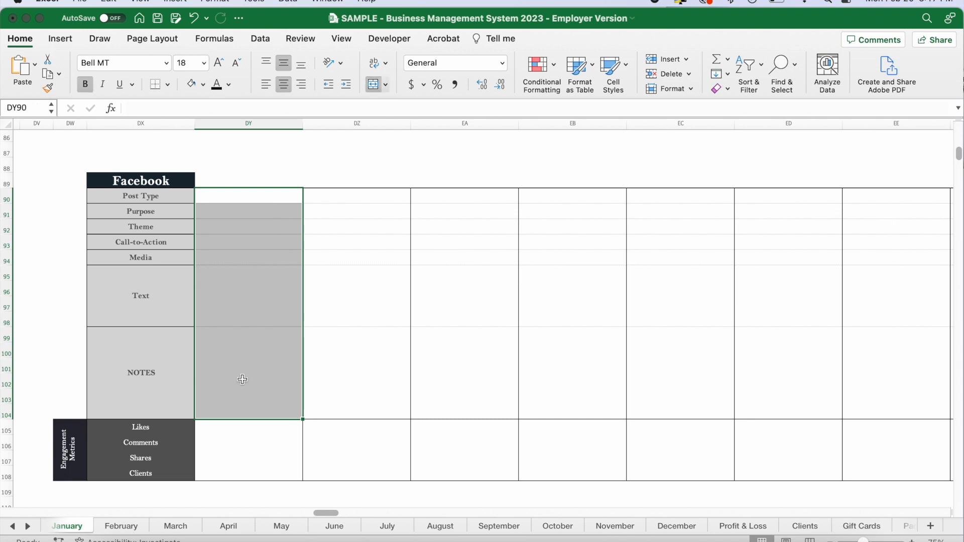
left_click_drag(227, 432, 228, 472)
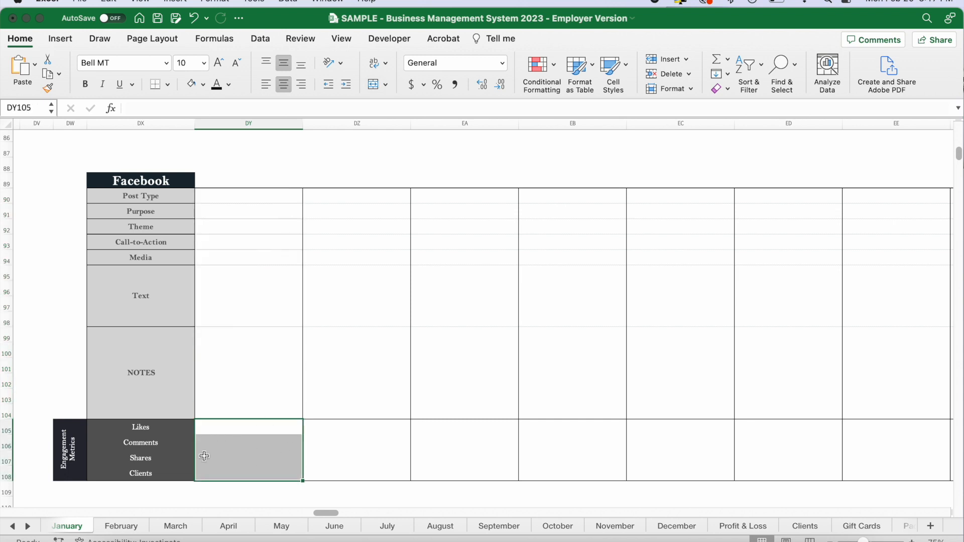
scroll(254, 449, "down", 5)
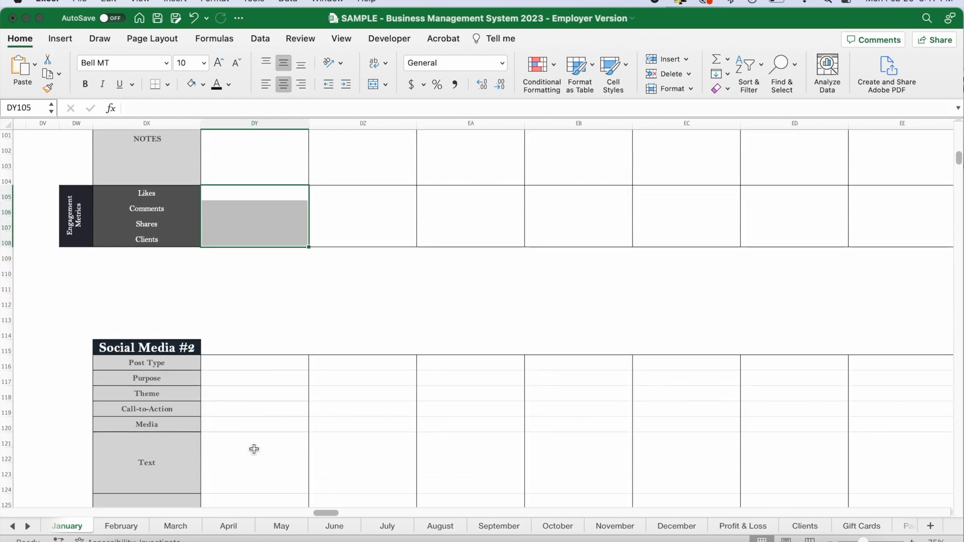
Return to the marketing summary boxes and check the Events summary for the recorded event's figures.
scroll(254, 448, "up", 3)
left_click(266, 449)
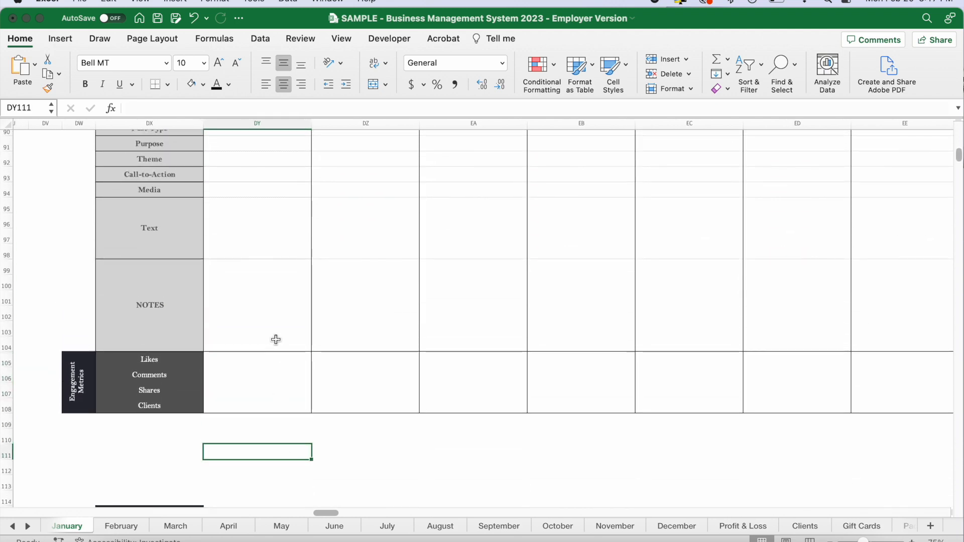
scroll(275, 339, "up", 5)
scroll(275, 339, "up", 10)
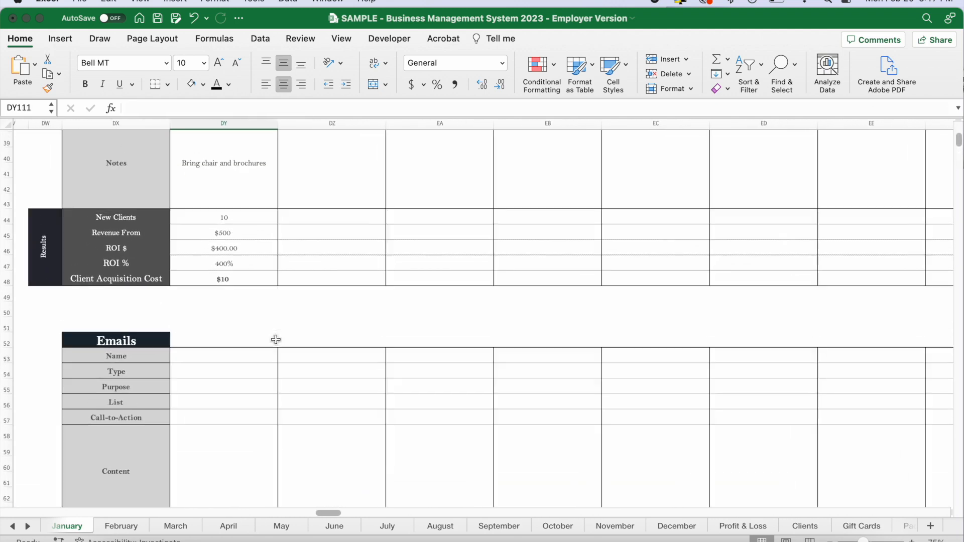
scroll(275, 340, "right", 12)
scroll(275, 339, "up", 4)
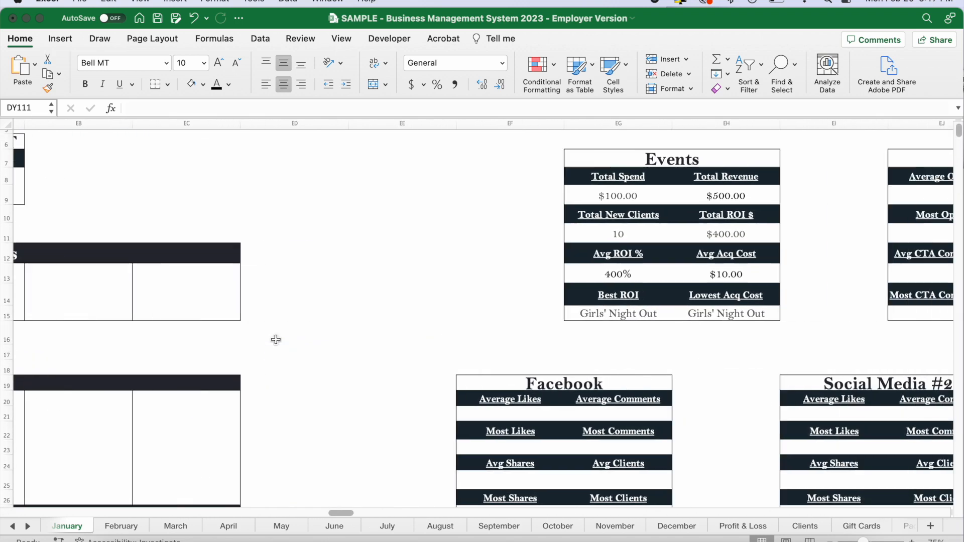
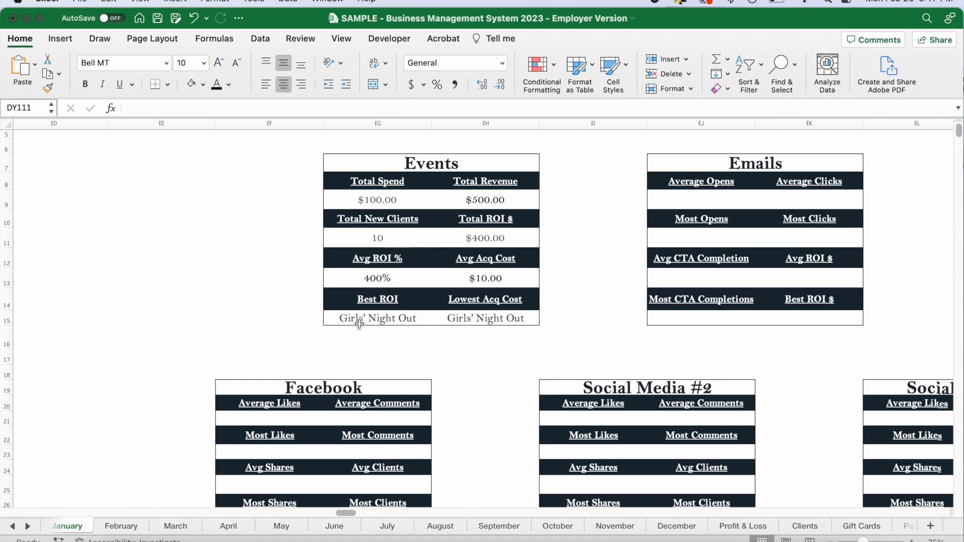
Look over the Emails, Facebook, Social Media #2 and Social Media #3 summary boxes and the marketing budget.
scroll(618, 320, "right", 5)
scroll(617, 320, "down", 3)
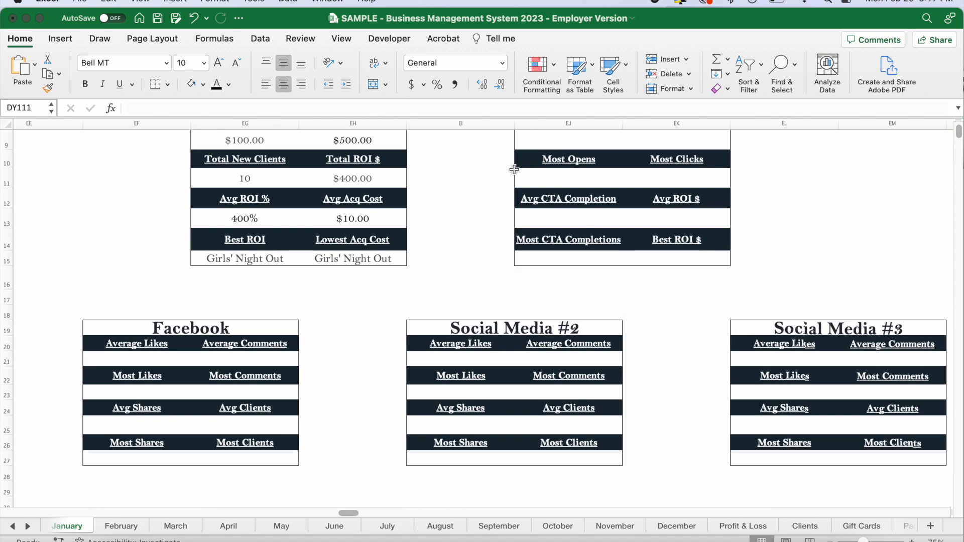
scroll(458, 265, "up", 2)
scroll(459, 264, "right", 3)
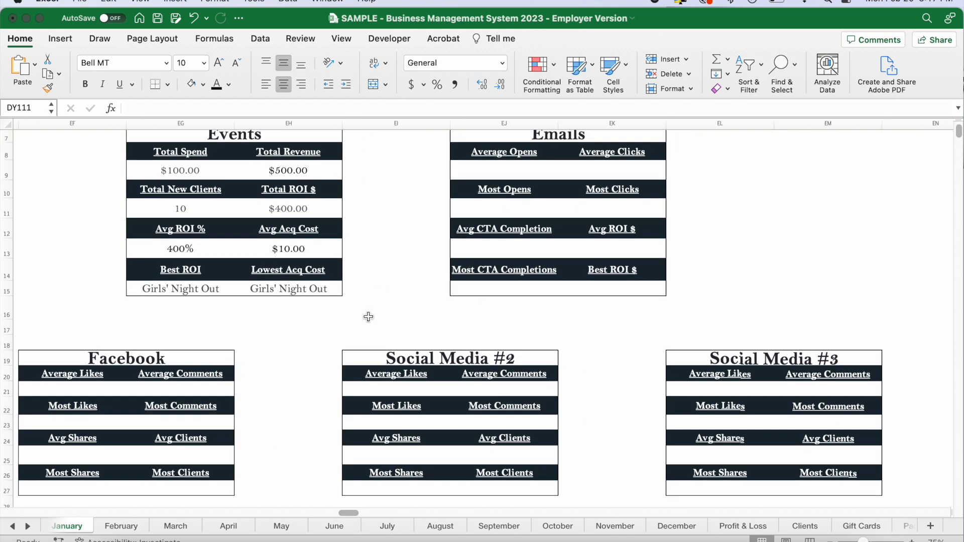
scroll(368, 316, "up", 2)
scroll(368, 316, "left", 2)
scroll(367, 366, "left", 10)
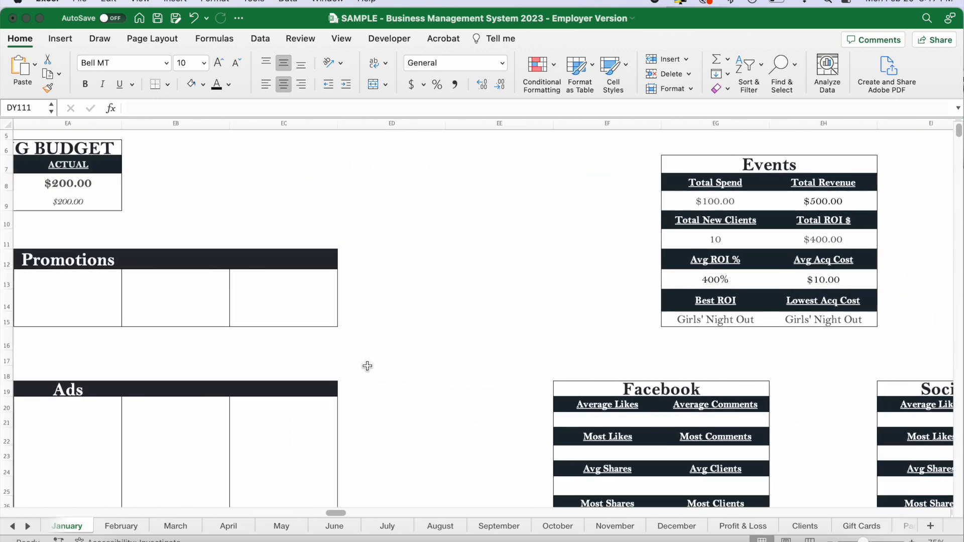
scroll(268, 366, "up", 4)
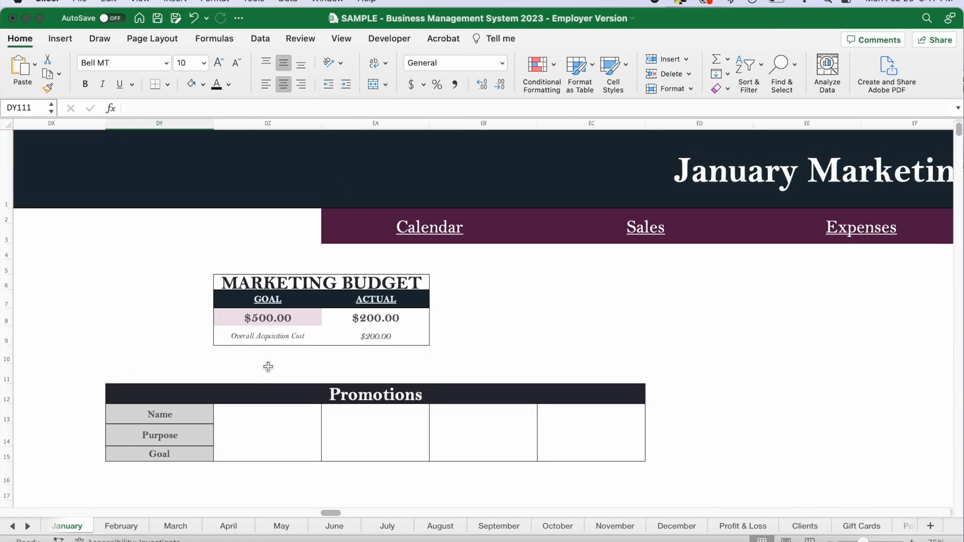
Open the January Calendar and check the Events entry in the Marketing section of Monday the 2nd.
left_click(439, 227)
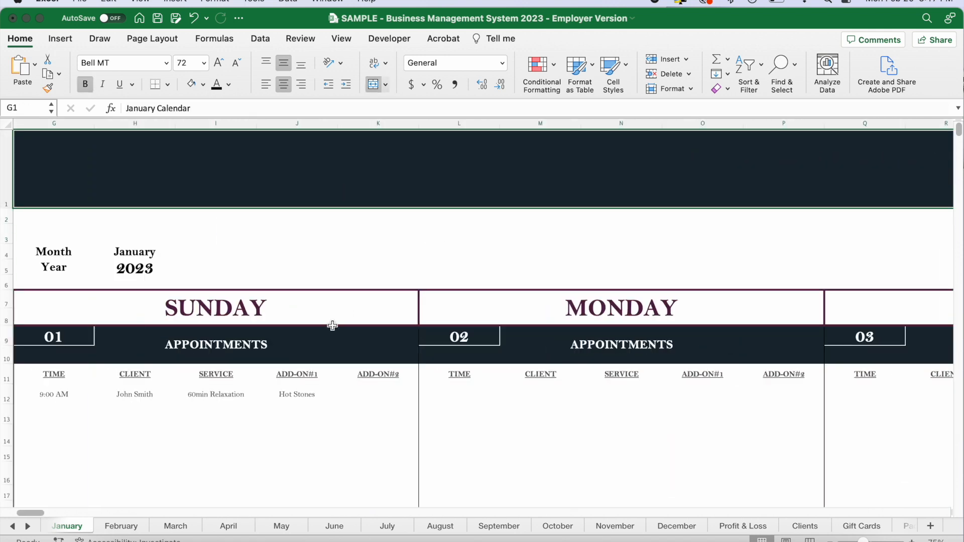
scroll(334, 333, "down", 3)
scroll(333, 334, "down", 10)
scroll(334, 335, "right", 3)
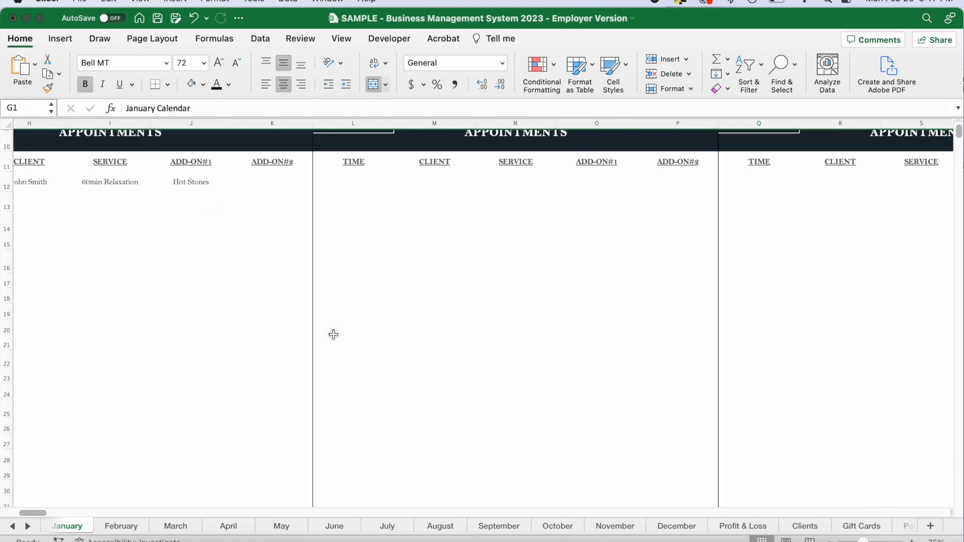
scroll(331, 334, "left", 3)
scroll(331, 334, "up", 1)
left_click(357, 372)
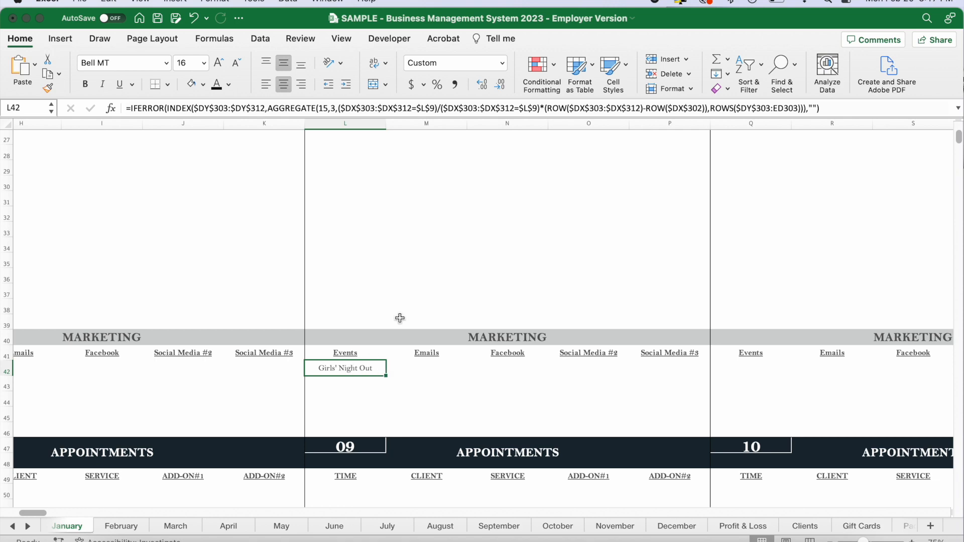
Return to the January Marketing Plan and look over its summaries and tables through Facebook, Social Media #2 and Social Media #3.
scroll(399, 318, "up", 7)
scroll(668, 285, "down", 2)
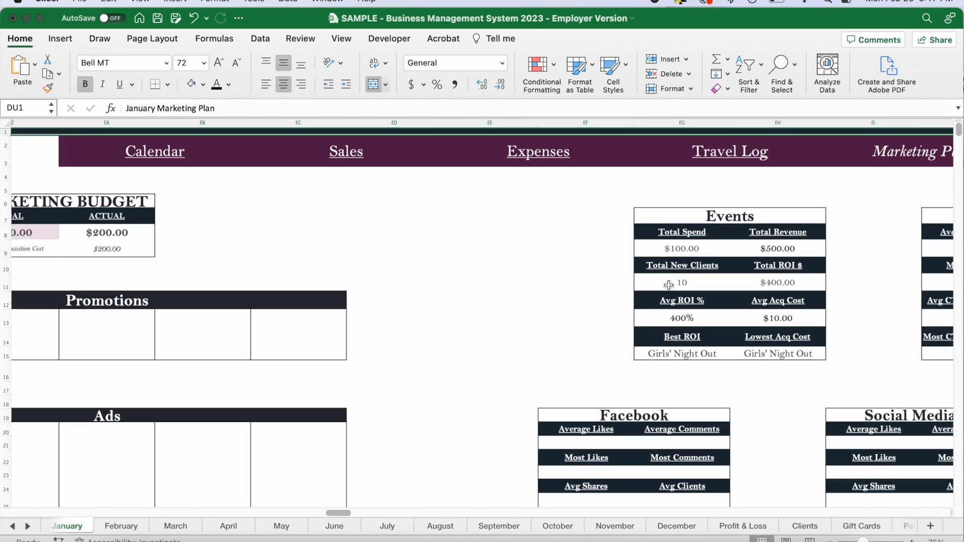
scroll(669, 285, "down", 3)
scroll(495, 346, "down", 1)
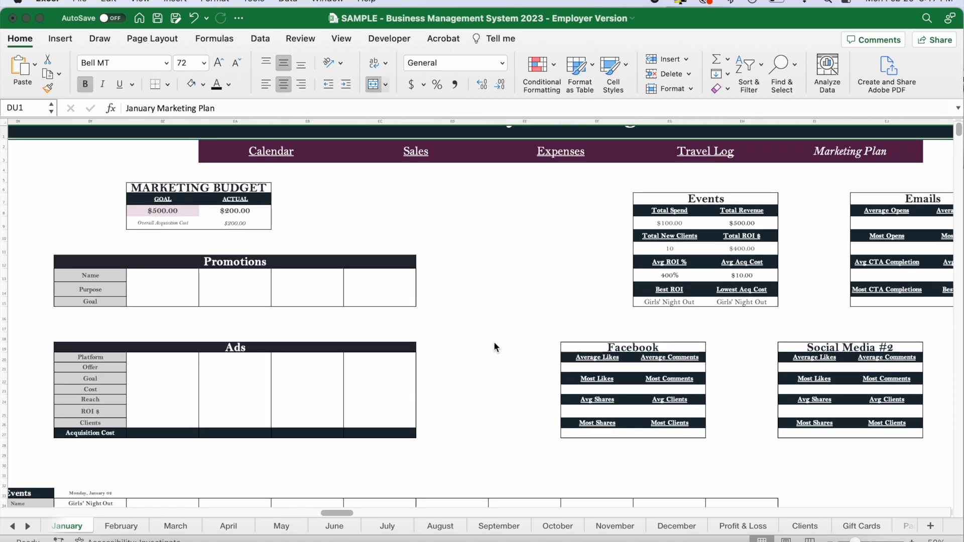
scroll(494, 343, "right", 4)
scroll(494, 344, "up", 2)
scroll(494, 346, "down", 15)
scroll(494, 347, "left", 2)
scroll(494, 344, "down", 10)
scroll(494, 344, "right", 3)
scroll(494, 345, "left", 5)
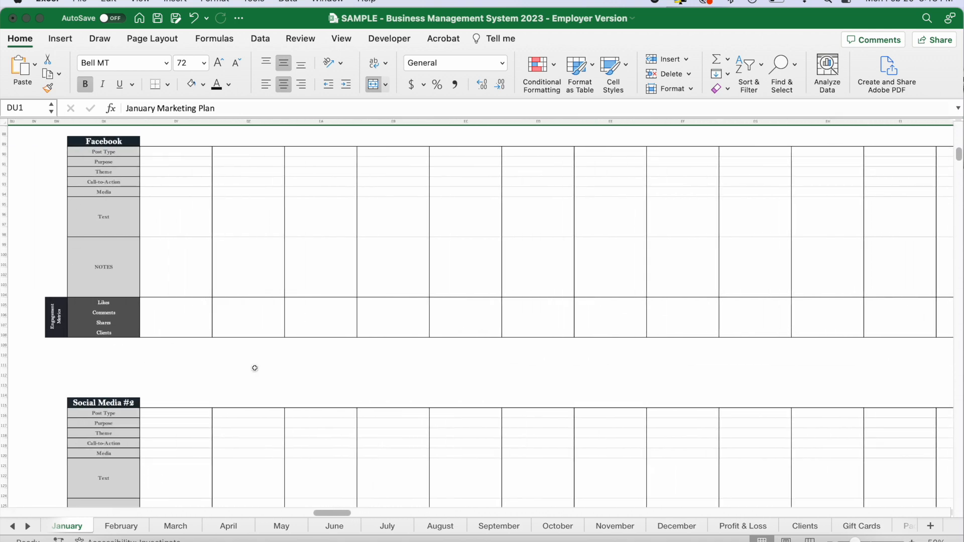
scroll(340, 376, "down", 5)
scroll(340, 377, "left", 1)
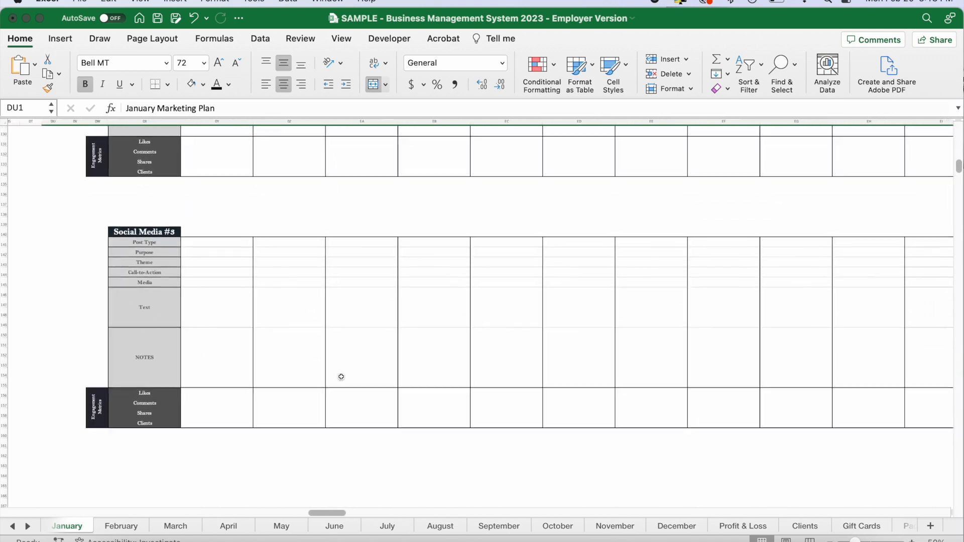
Review the Events and Emails tables again, along with the Promotions, Ads and summary boxes of the January Marketing Plan.
scroll(341, 377, "up", 20)
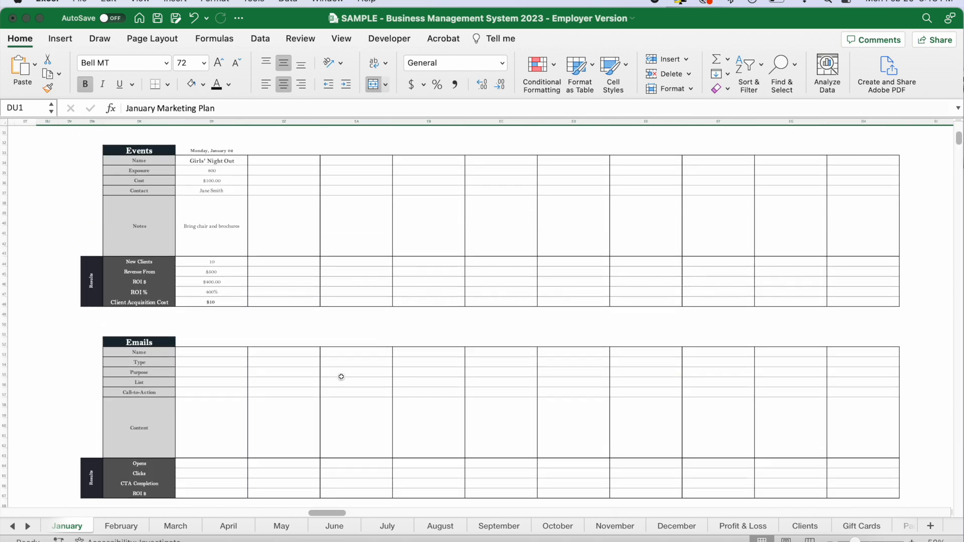
scroll(341, 377, "up", 6)
scroll(341, 376, "right", 1)
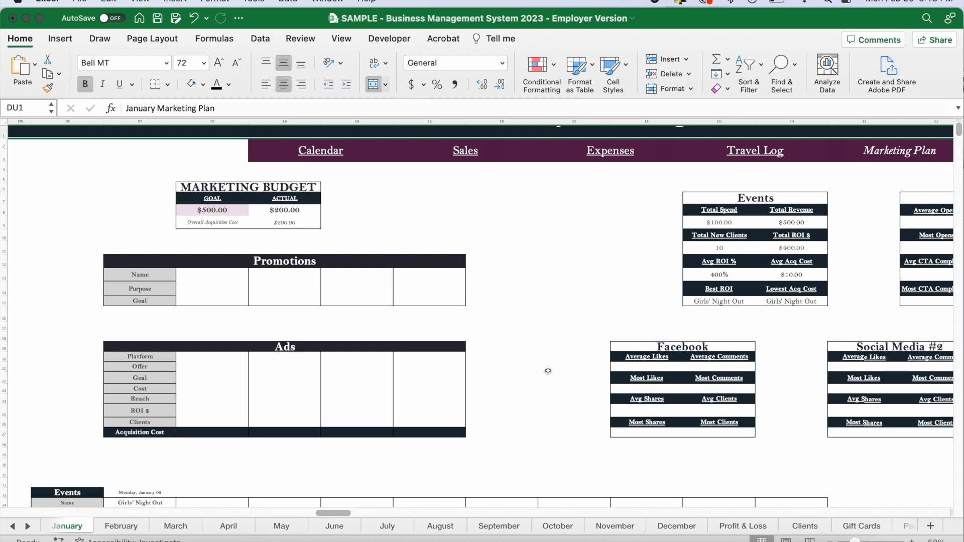
scroll(548, 370, "right", 3)
scroll(548, 371, "down", 1)
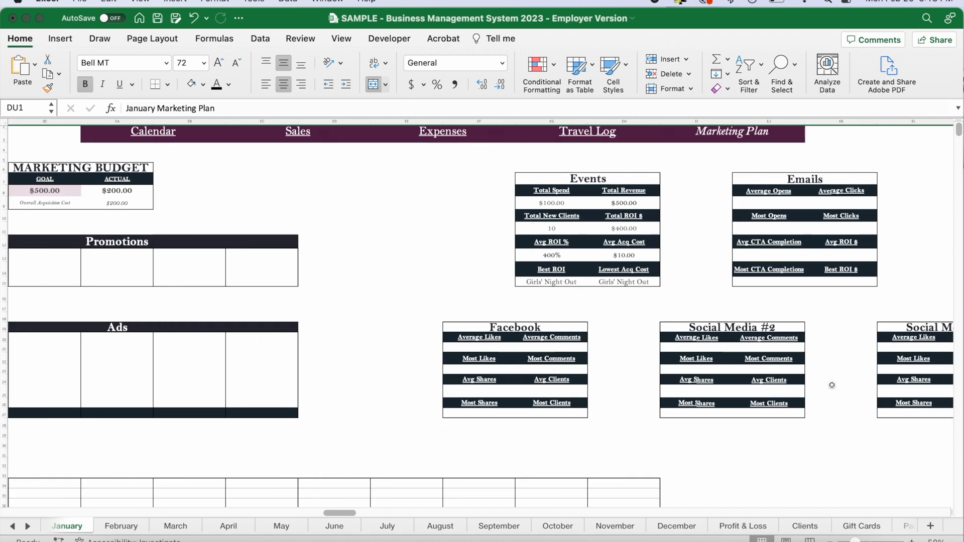
left_click(379, 308)
scroll(377, 282, "up", 2)
scroll(376, 283, "left", 10)
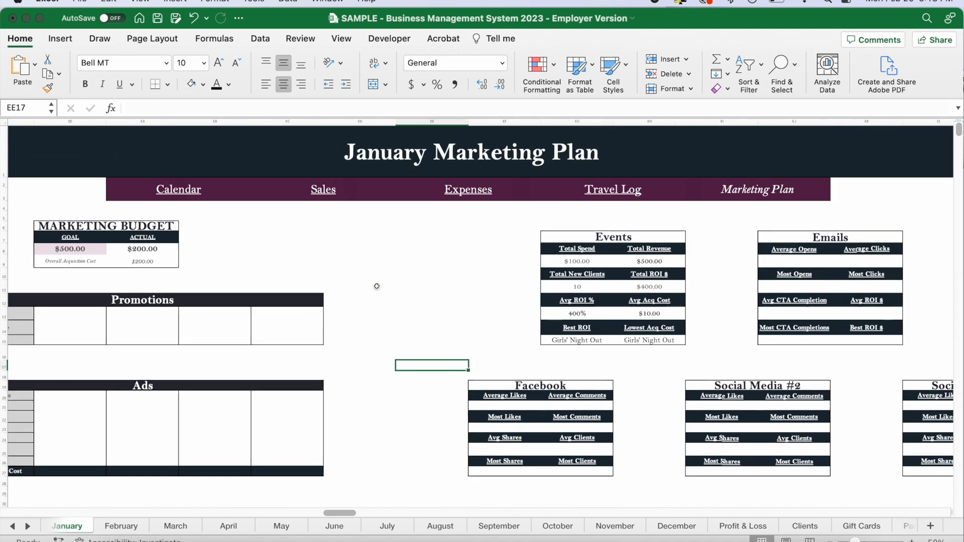
Open the Gift Cards sheet from the January navigation list and view its Entry and Redemption forms.
scroll(376, 286, "left", 15)
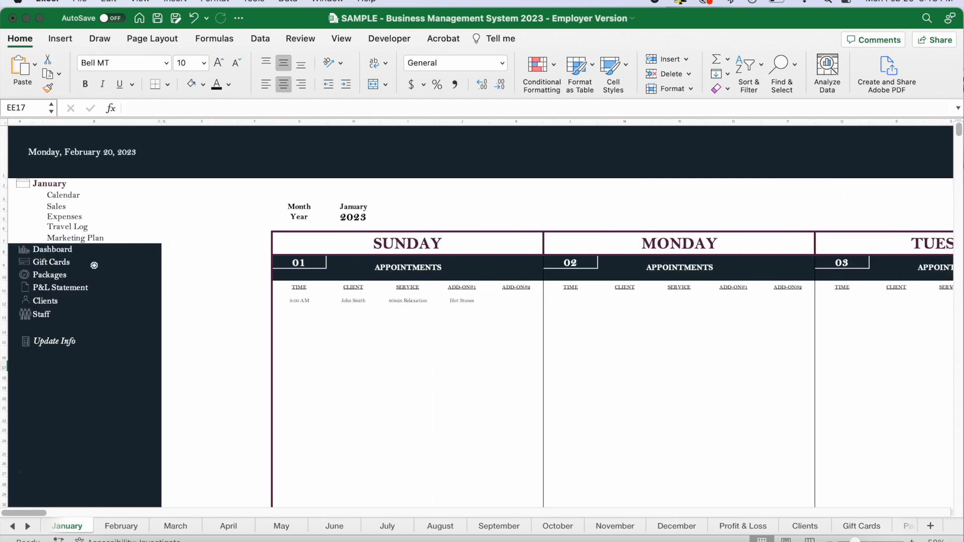
left_click(62, 269)
scroll(314, 337, "right", 4)
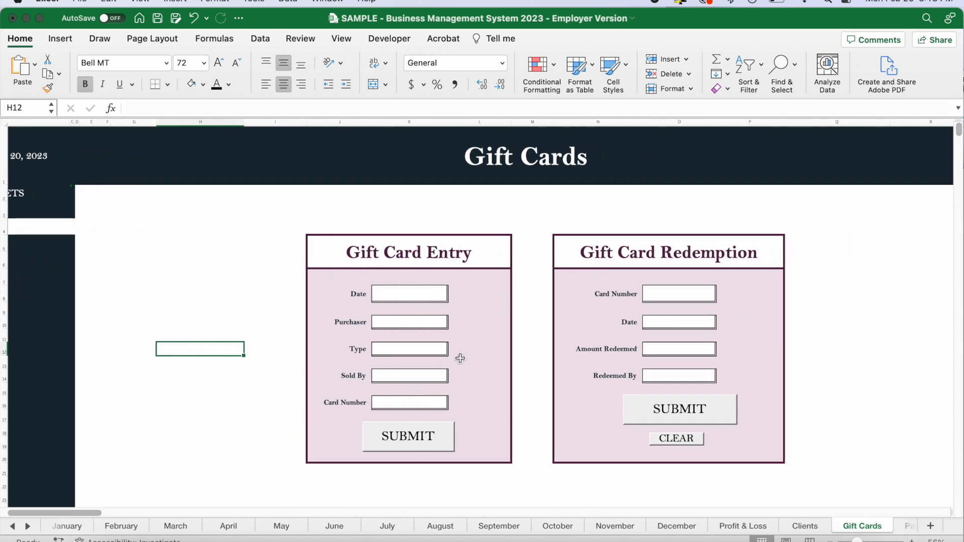
Examine the gift card totals for issued, redeemed, unredeemed, sold, closed and in use, and the tracker table's columns.
scroll(557, 444, "down", 8)
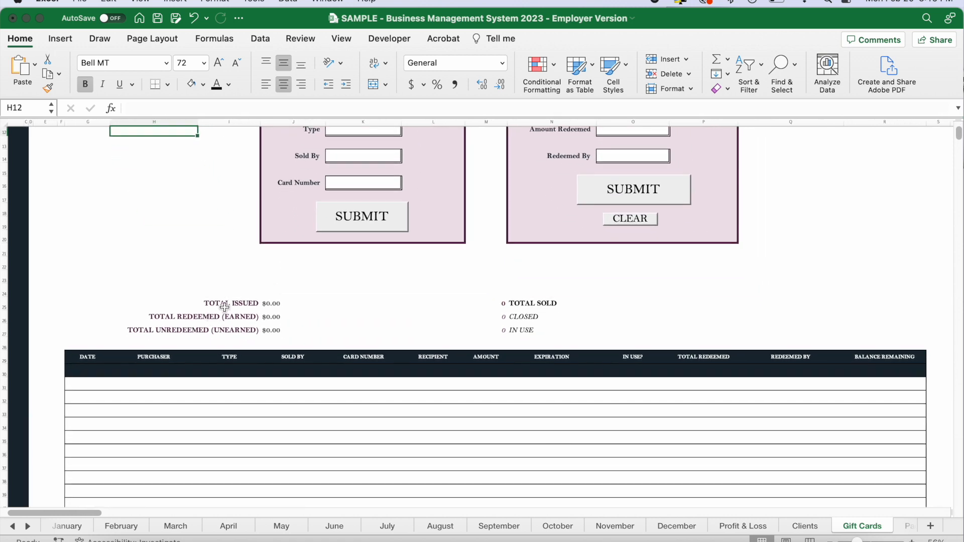
left_click(224, 304)
left_click_drag(269, 304, 503, 331)
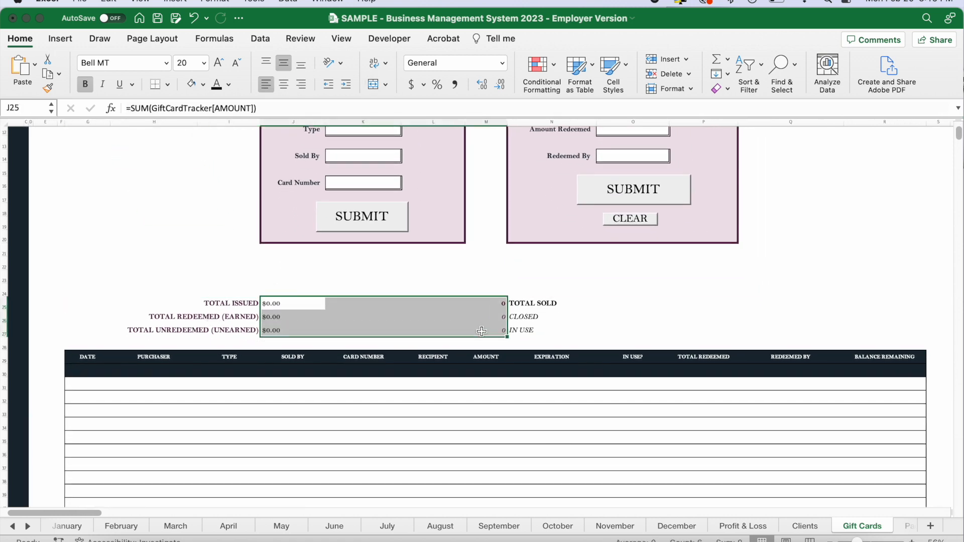
left_click(580, 315)
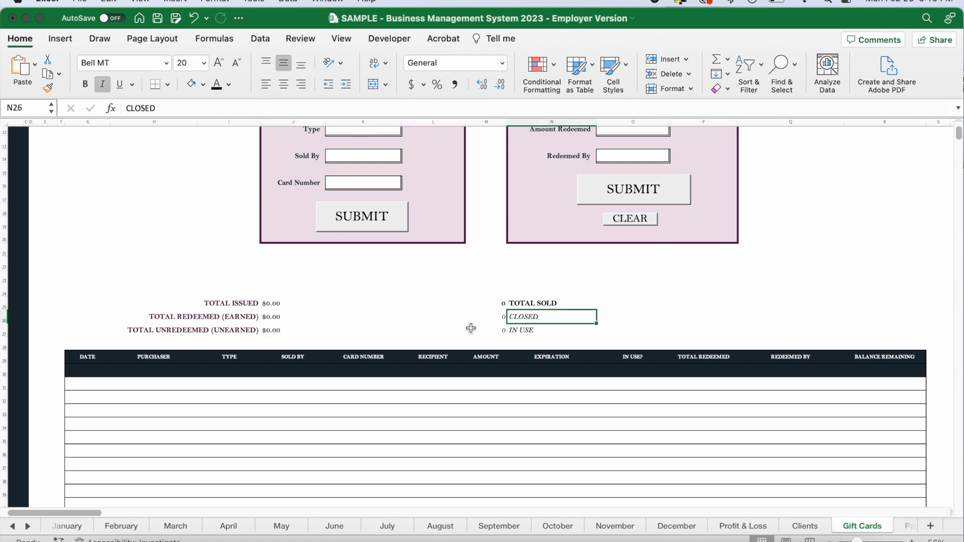
left_click_drag(493, 316, 493, 329)
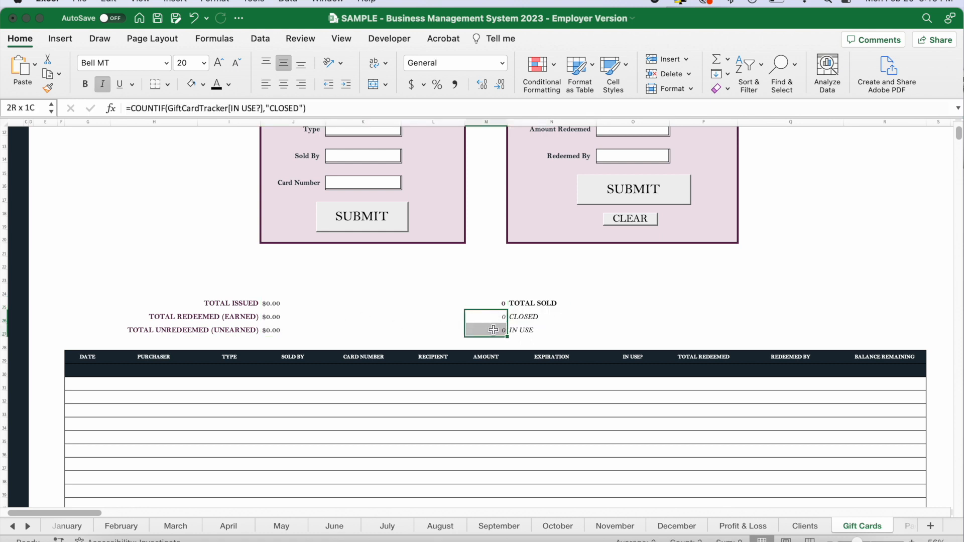
left_click(618, 316)
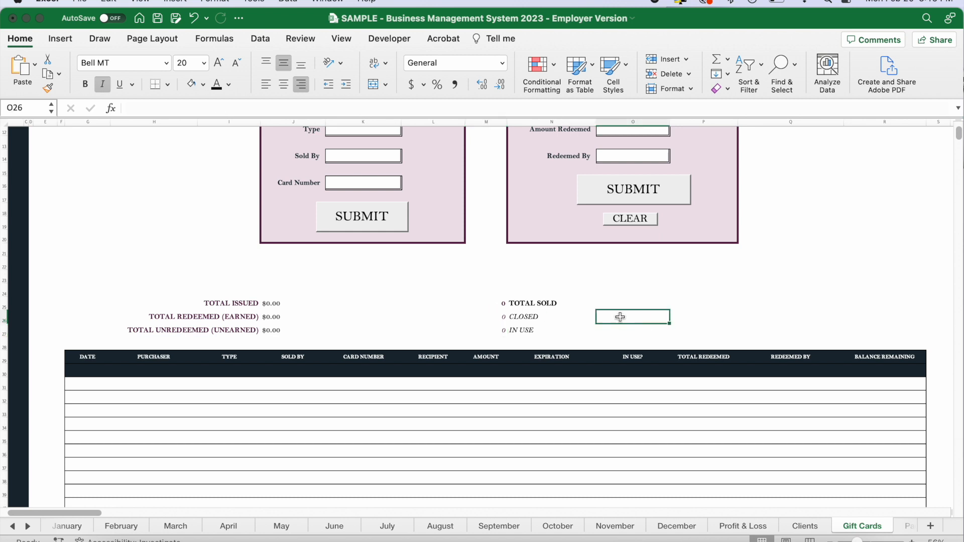
scroll(619, 316, "down", 5)
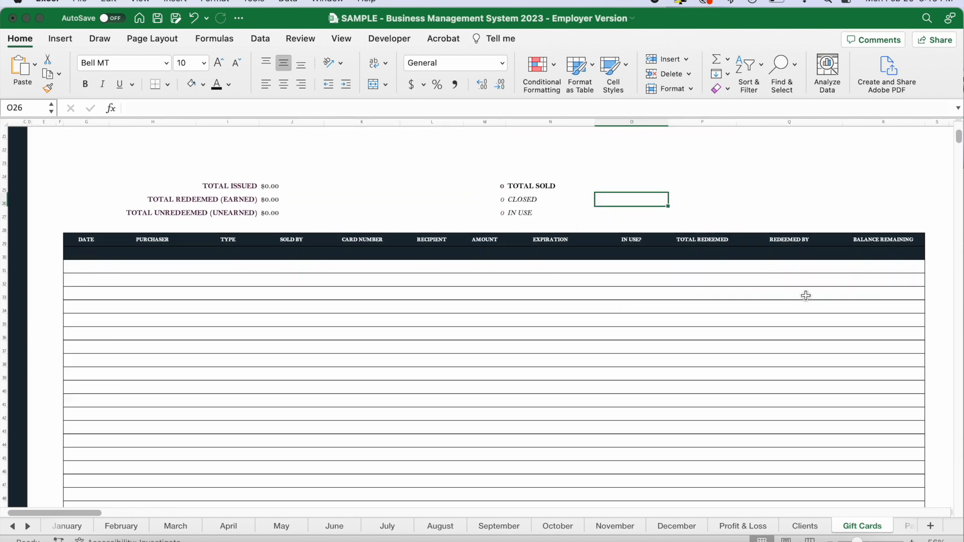
Examine the Gift Card Entry form's Date, Purchaser, Type, Sold By and Card Number fields and their formulas.
scroll(792, 215, "up", 10)
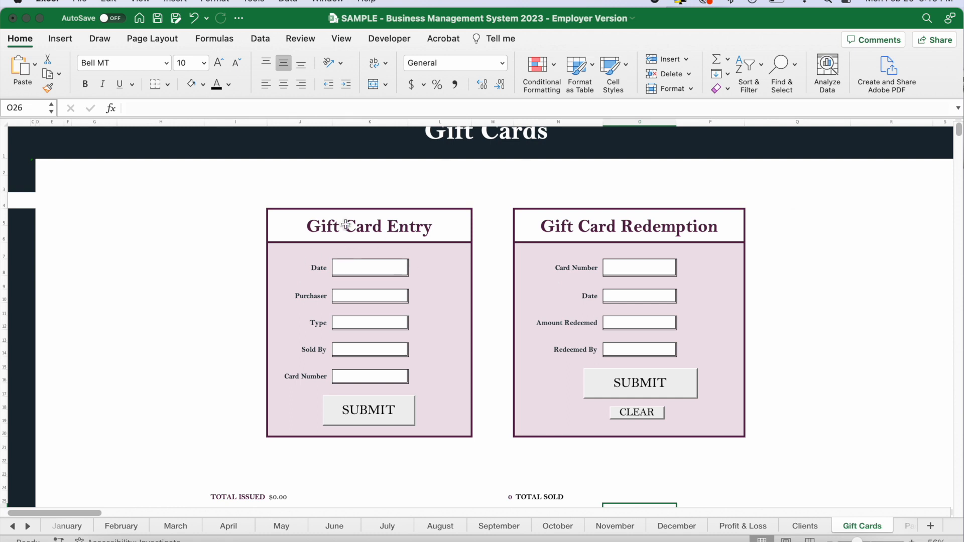
left_click(364, 268)
left_click(372, 295)
left_click(376, 321)
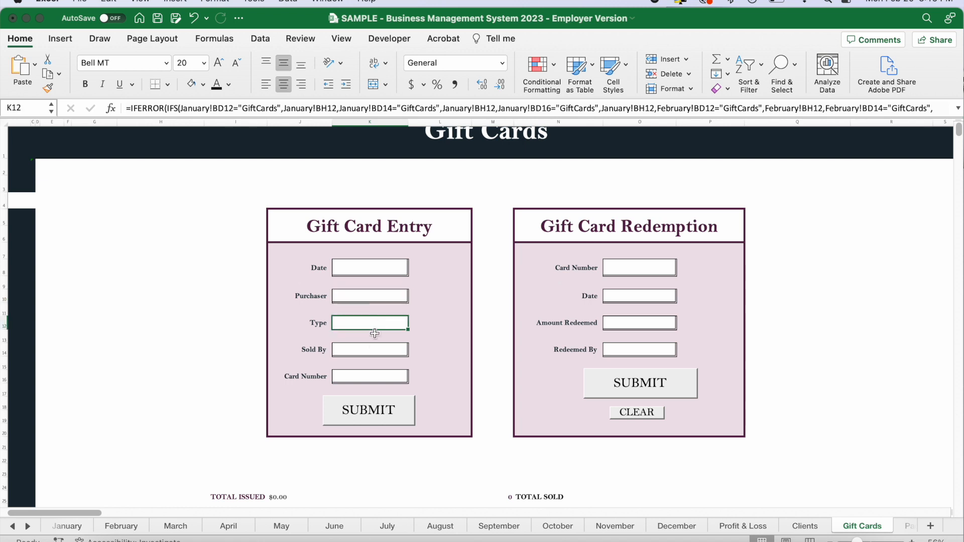
left_click(375, 347)
left_click(377, 373)
left_click(367, 269)
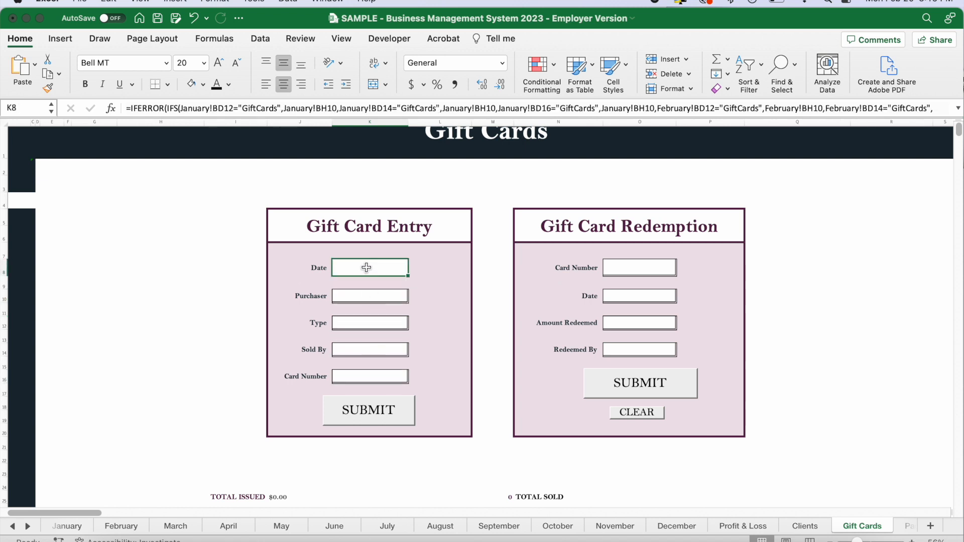
left_click(378, 295)
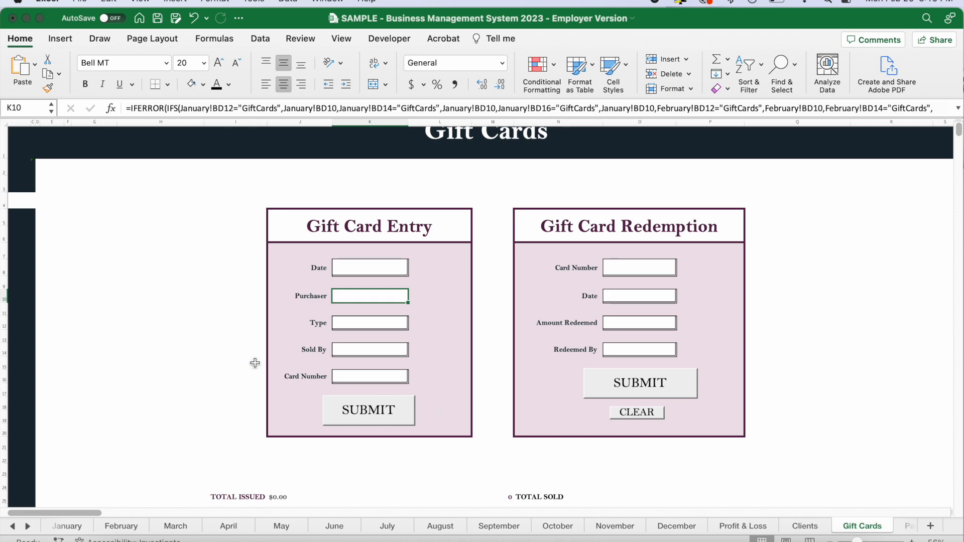
Start a January sale entry by choosing the client and setting the date to 1/1/23.
left_click(67, 526)
scroll(495, 379, "right", 10)
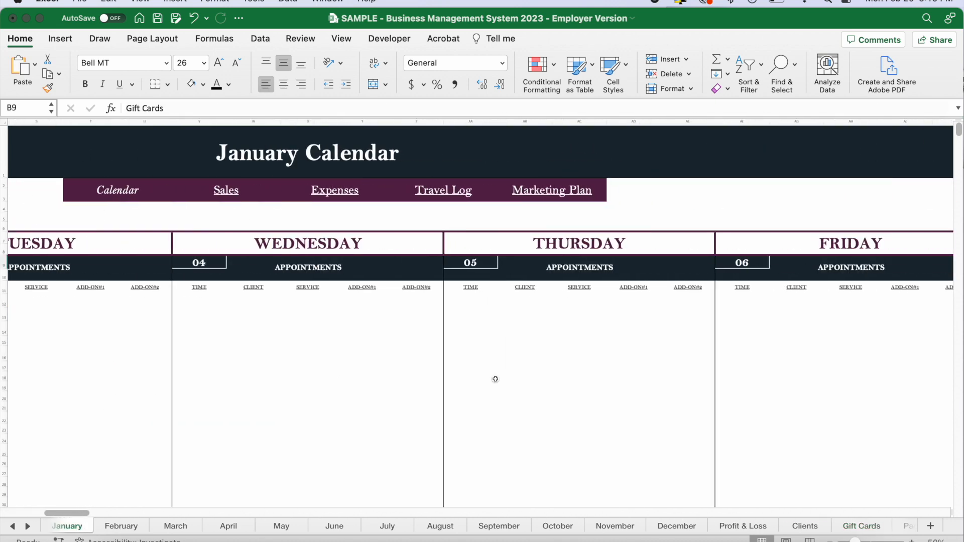
scroll(495, 379, "right", 10)
scroll(496, 379, "down", 2)
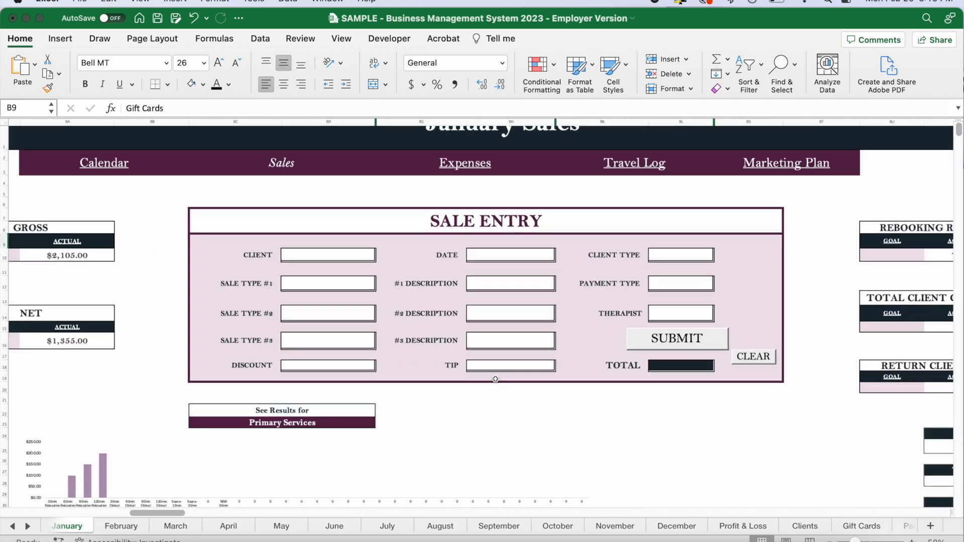
scroll(381, 260, "up", 2)
scroll(381, 260, "left", 1)
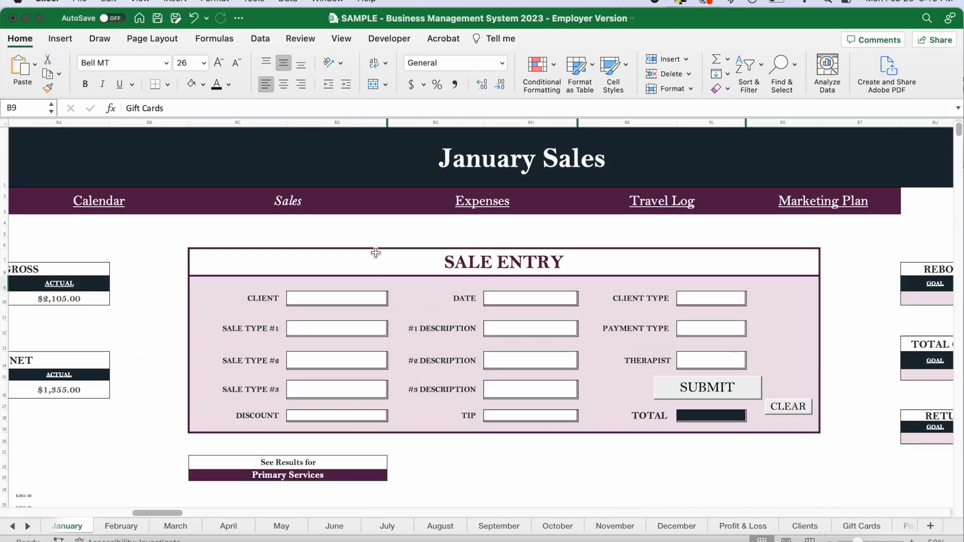
left_click(375, 298)
left_click(392, 298)
left_click(329, 326)
left_click(522, 301)
type("1/1/")
key("Return")
Set Sale Type #1 to GiftCards with the $100 Gift Card description, and check the Gift Card Entry form for the sale's details.
left_click(382, 331)
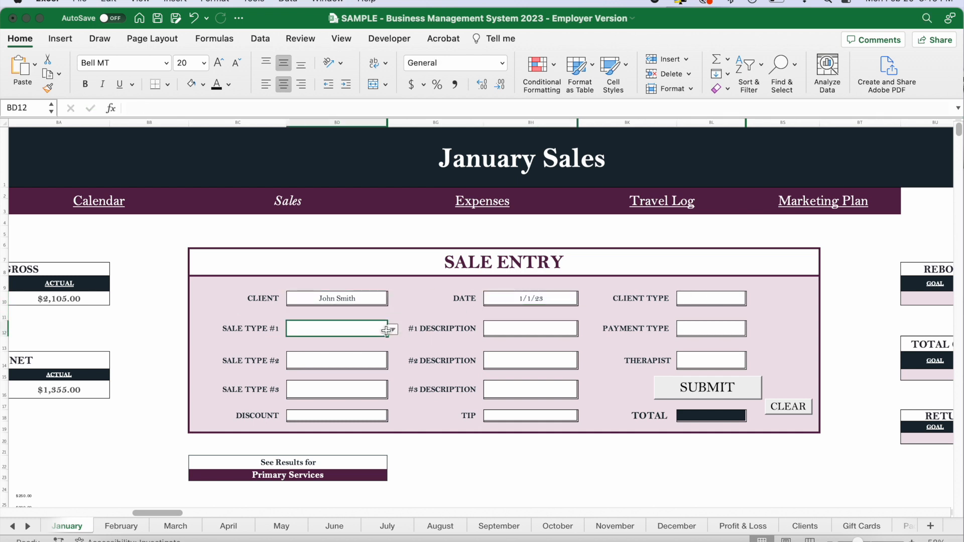
left_click(392, 329)
left_click(327, 383)
left_click(549, 329)
left_click(583, 330)
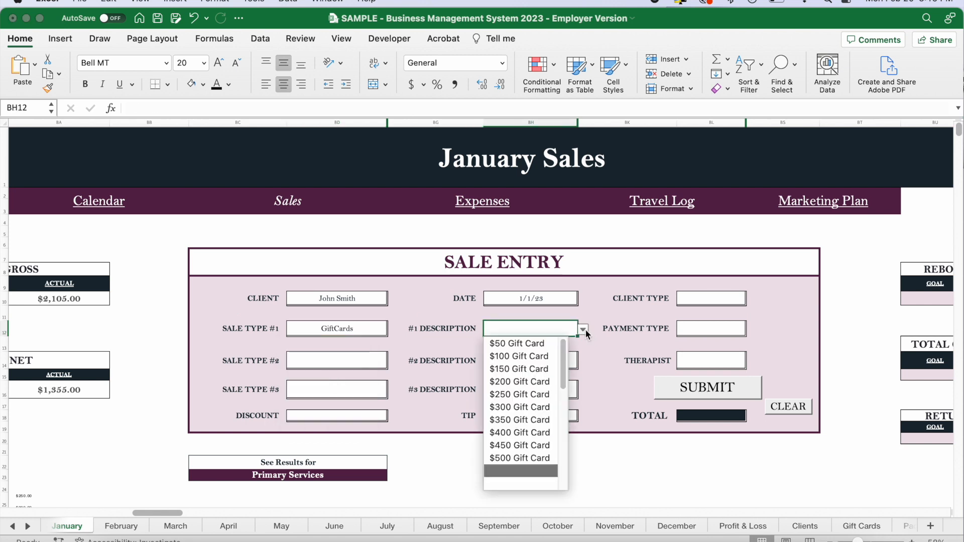
left_click(538, 356)
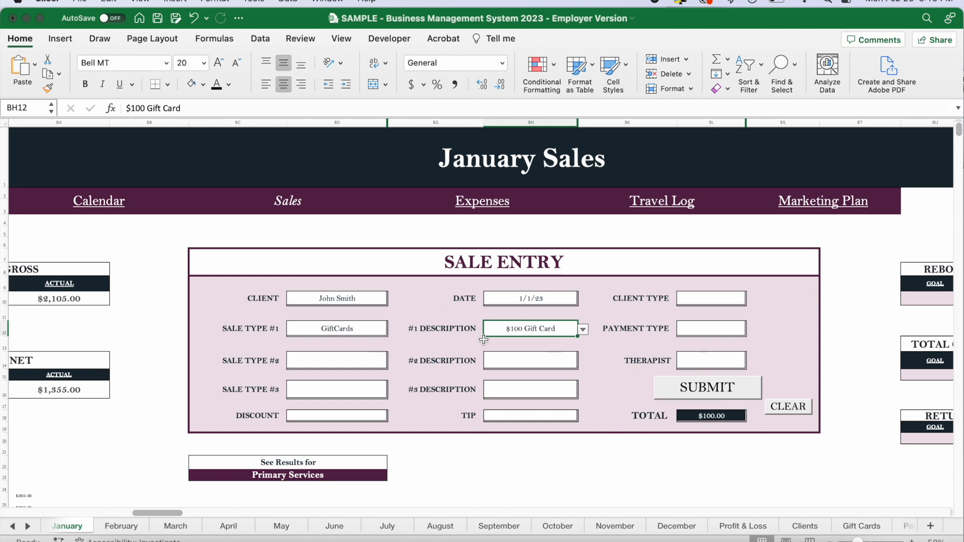
left_click(858, 526)
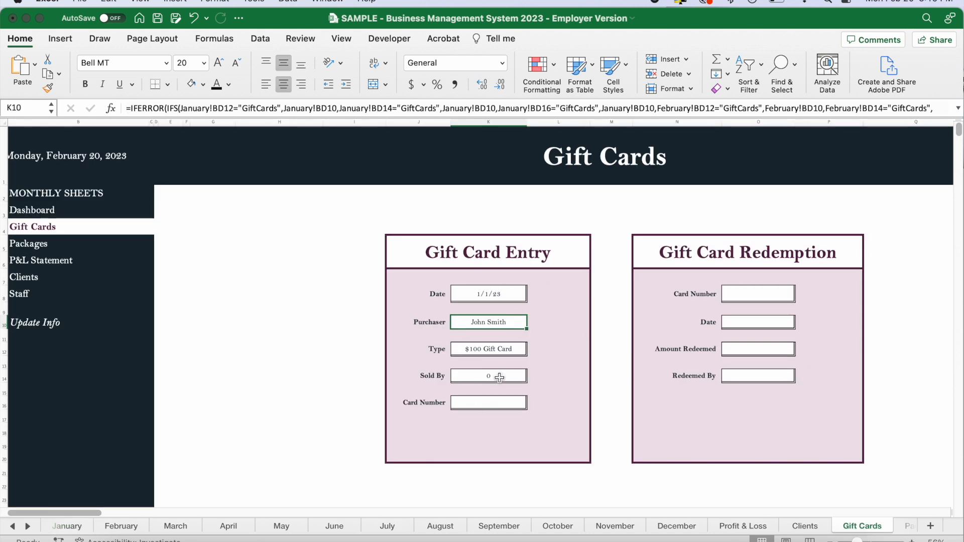
Set the Therapist to Employee #1 in the January sale entry for the gift card.
left_click(70, 526)
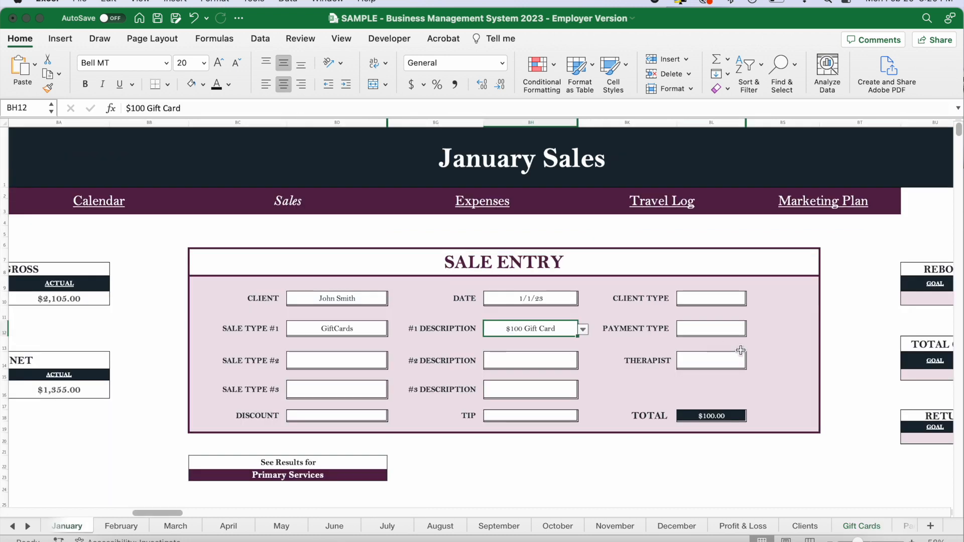
left_click(733, 360)
left_click(751, 362)
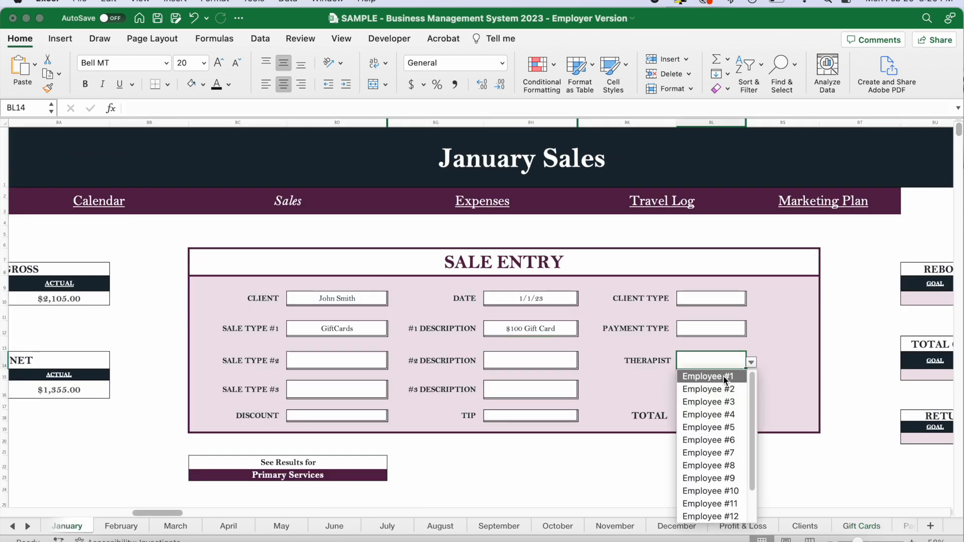
left_click(724, 378)
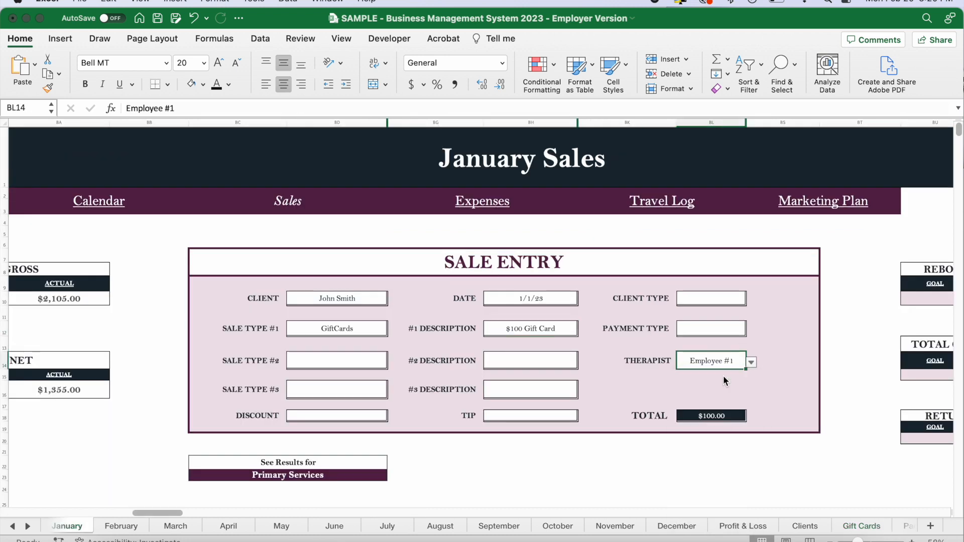
Enter the gift card's number in the Card Number field of the Gift Card Entry form.
left_click(841, 527)
scroll(575, 379, "up", 2)
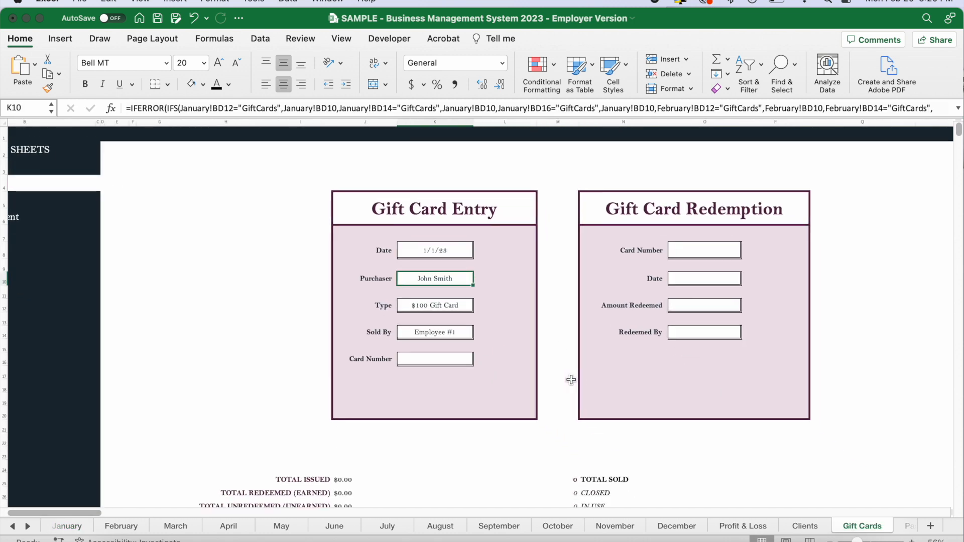
left_click(457, 361)
type("12345")
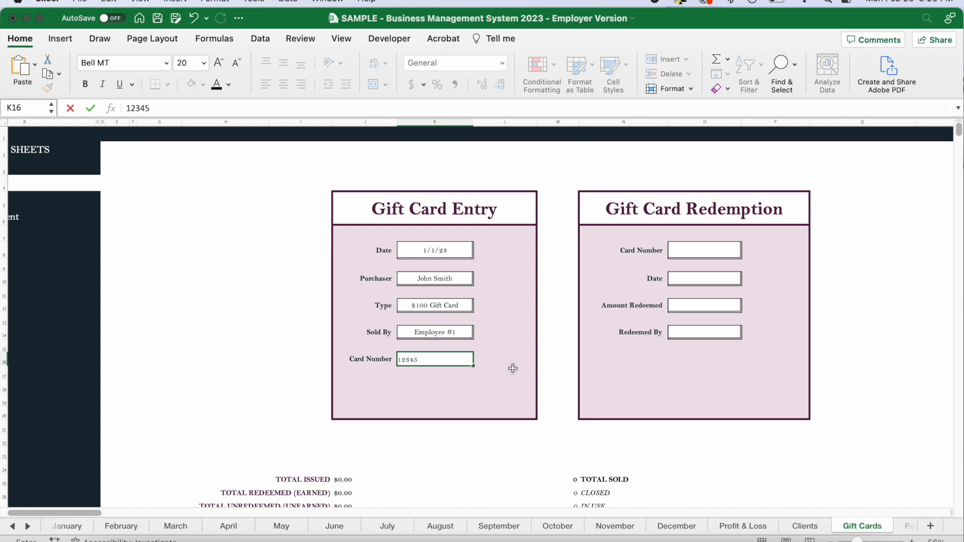
scroll(512, 369, "up", 3)
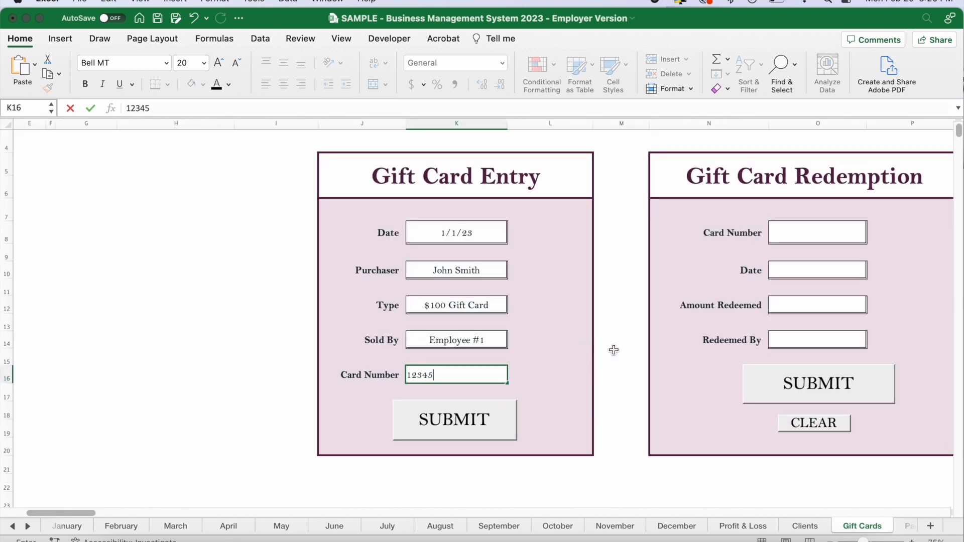
left_click(614, 350)
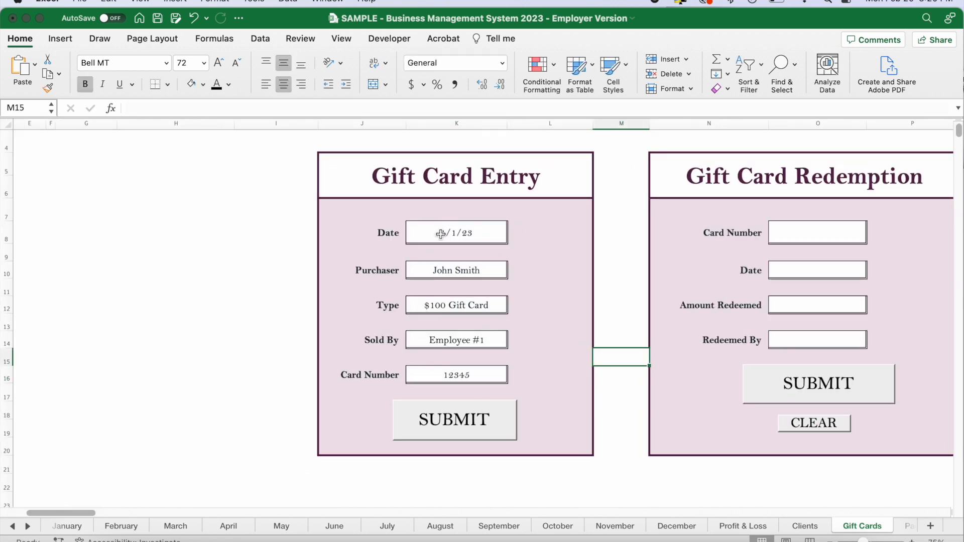
Check the Gift Card Entry form's Date, Purchaser, Type, Sold By and Card Number, and submit it to the tracker.
left_click_drag(440, 234, 449, 340)
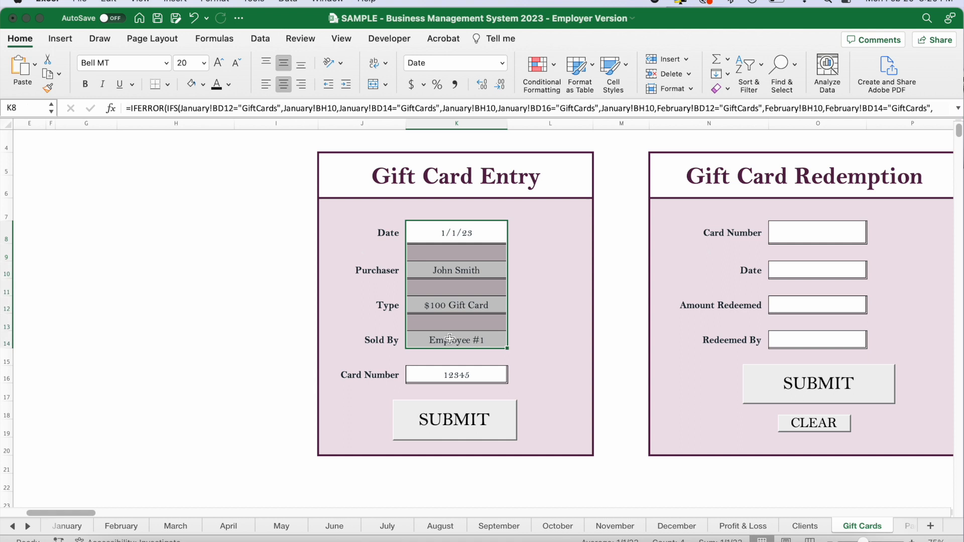
left_click(458, 375)
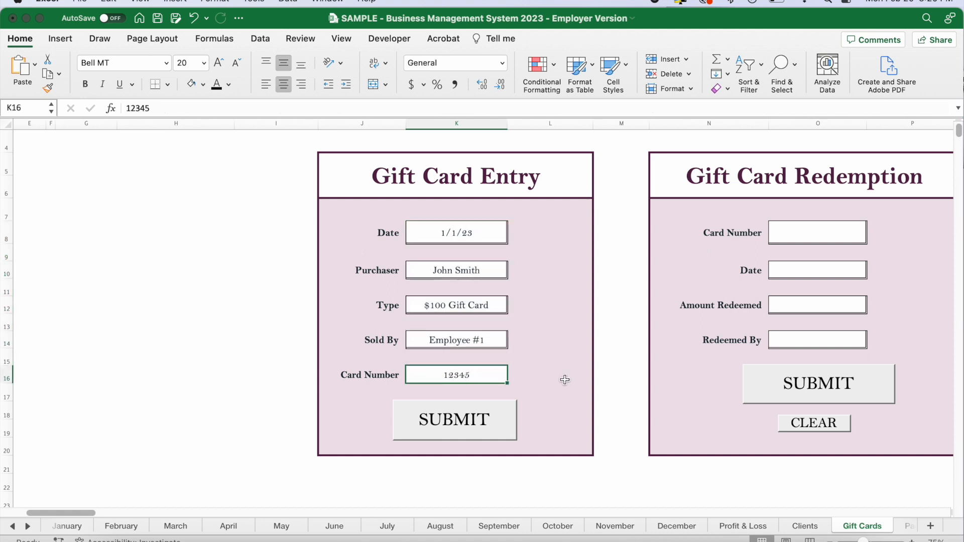
left_click(459, 421)
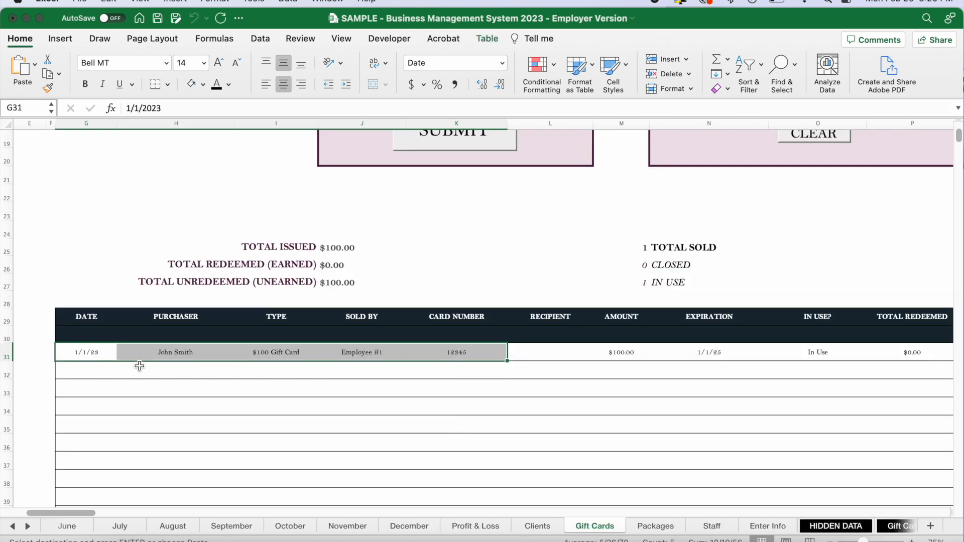
Examine the new tracker row from Date through Balance Remaining, and the issued and unredeemed gift card totals.
left_click_drag(98, 358, 456, 345)
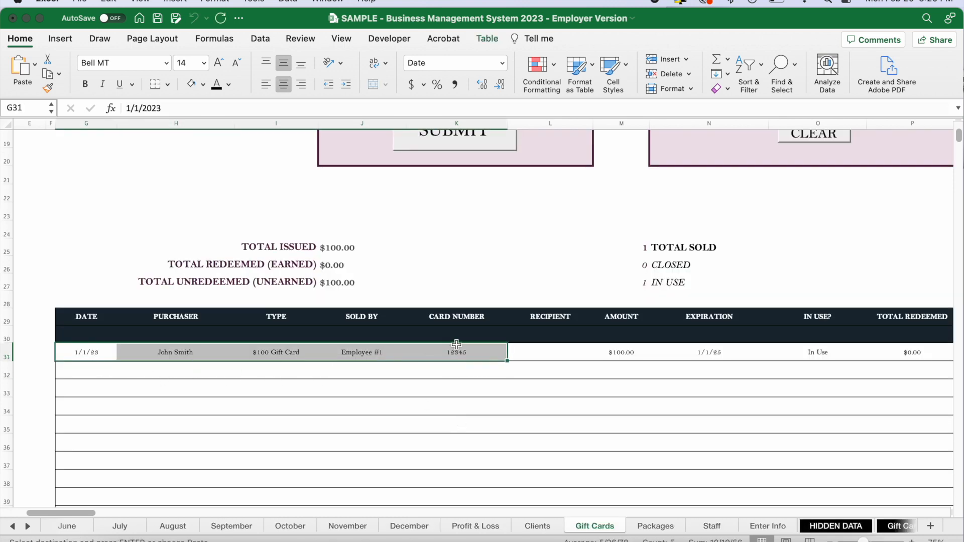
left_click(551, 355)
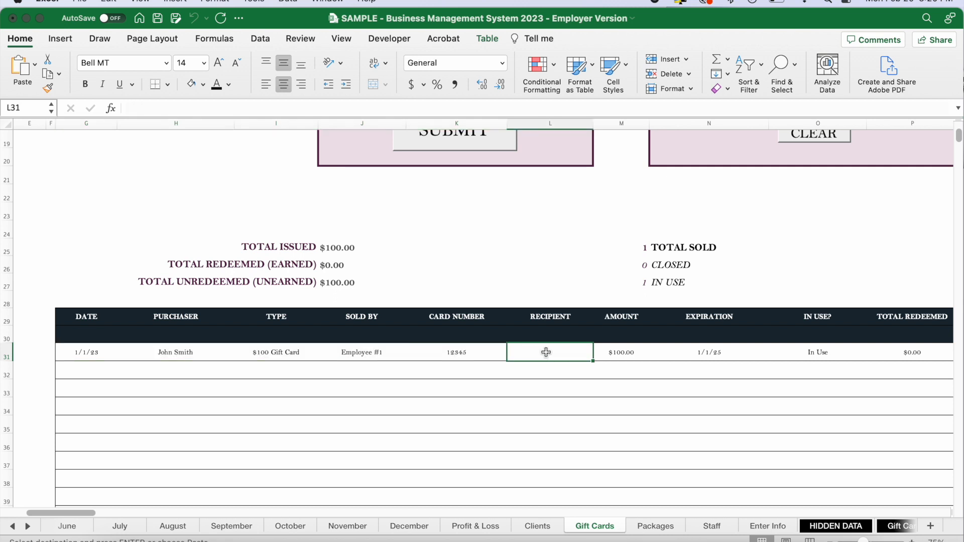
scroll(564, 355, "right", 5)
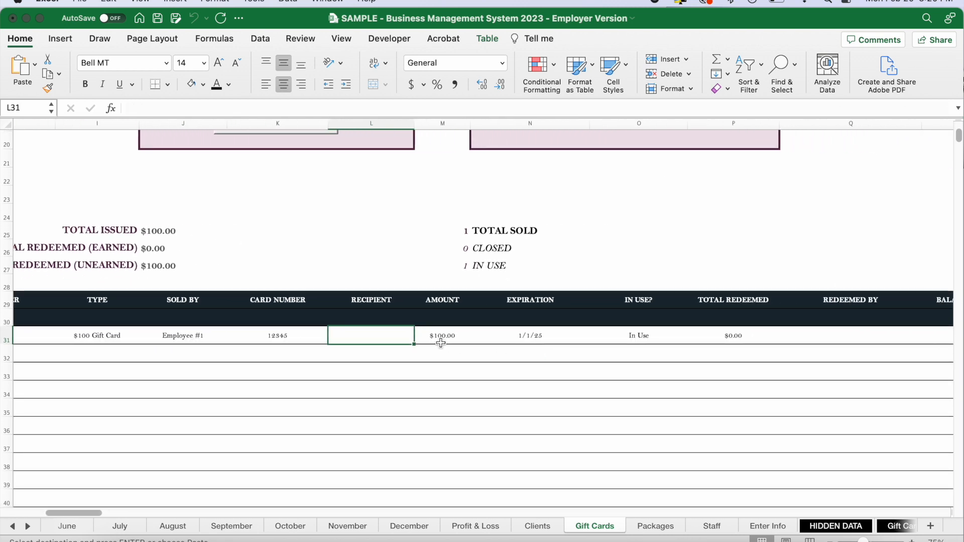
scroll(440, 343, "right", 2)
left_click_drag(313, 333, 792, 324)
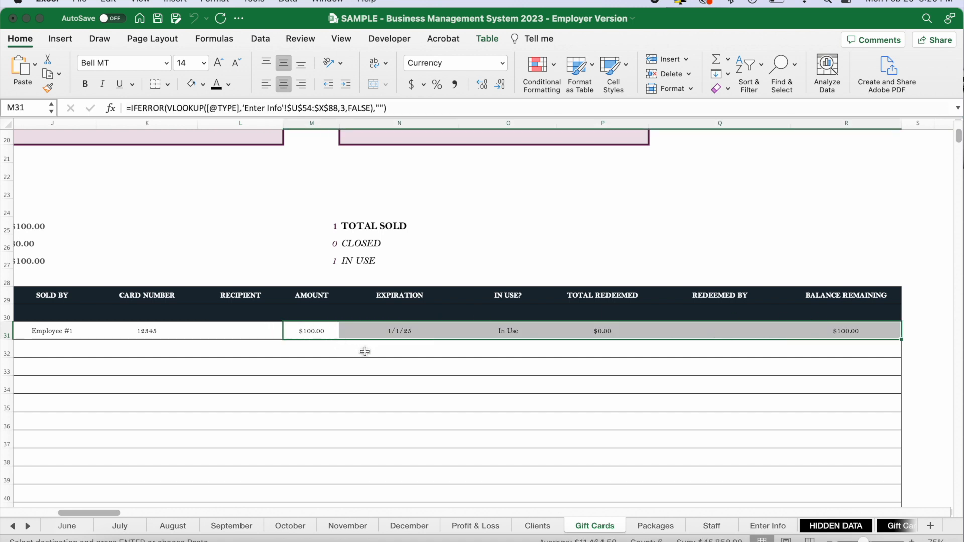
left_click(312, 335)
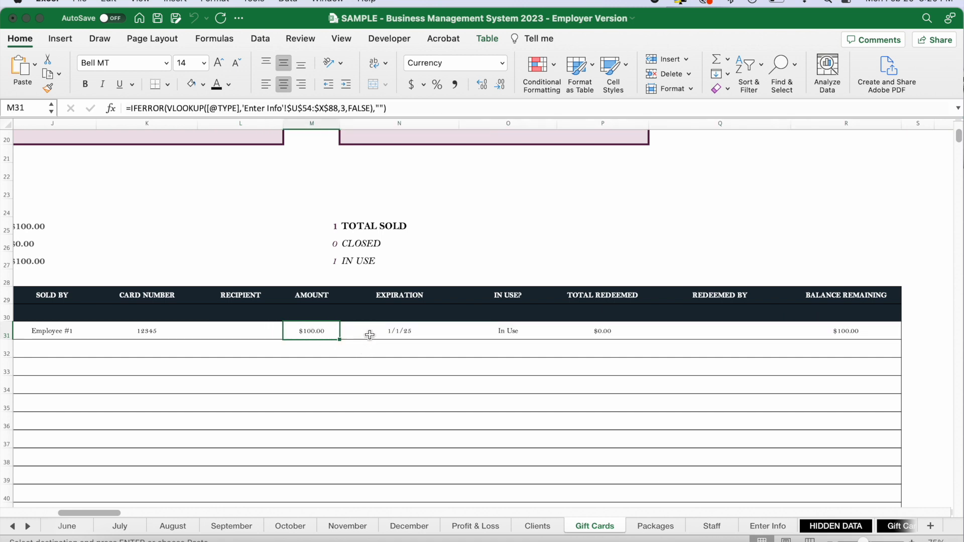
left_click(421, 333)
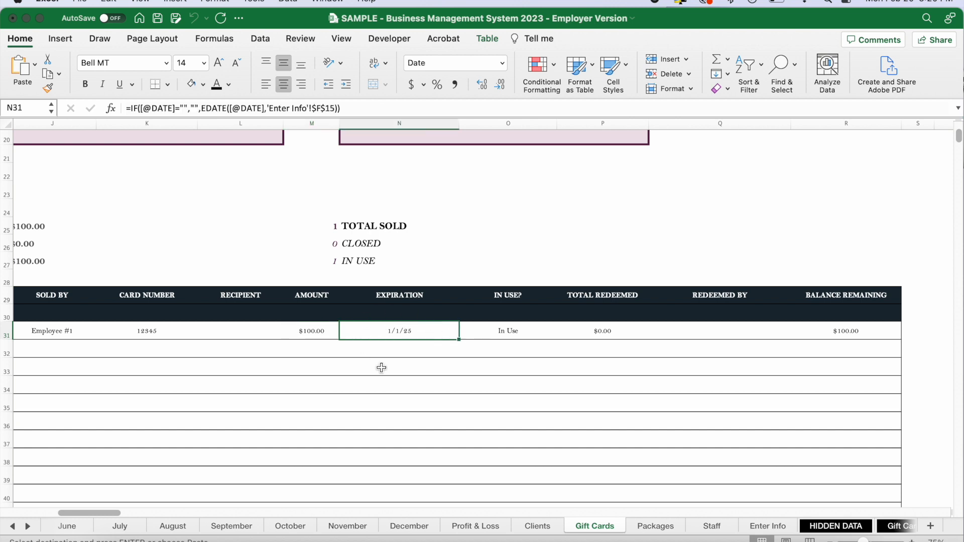
left_click(524, 332)
left_click(602, 333)
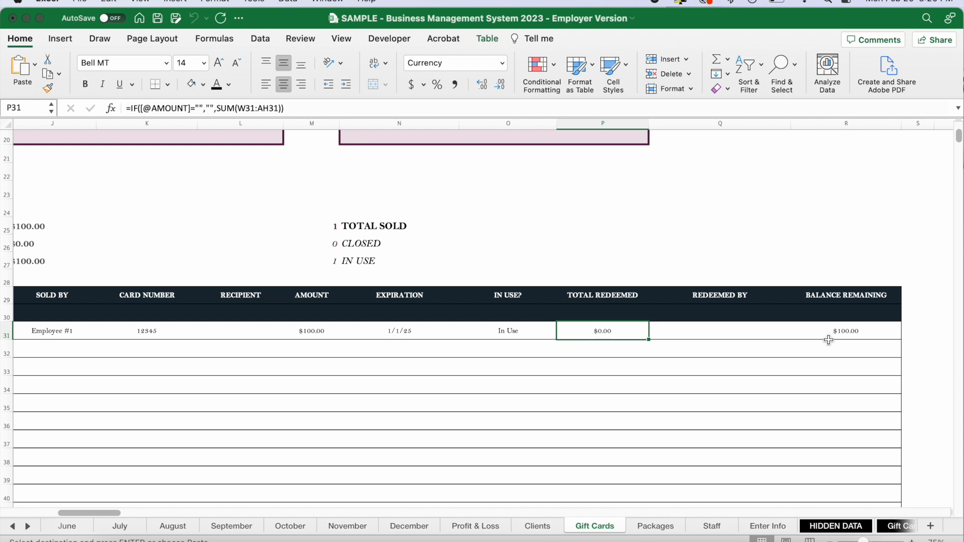
scroll(101, 255, "left", 5)
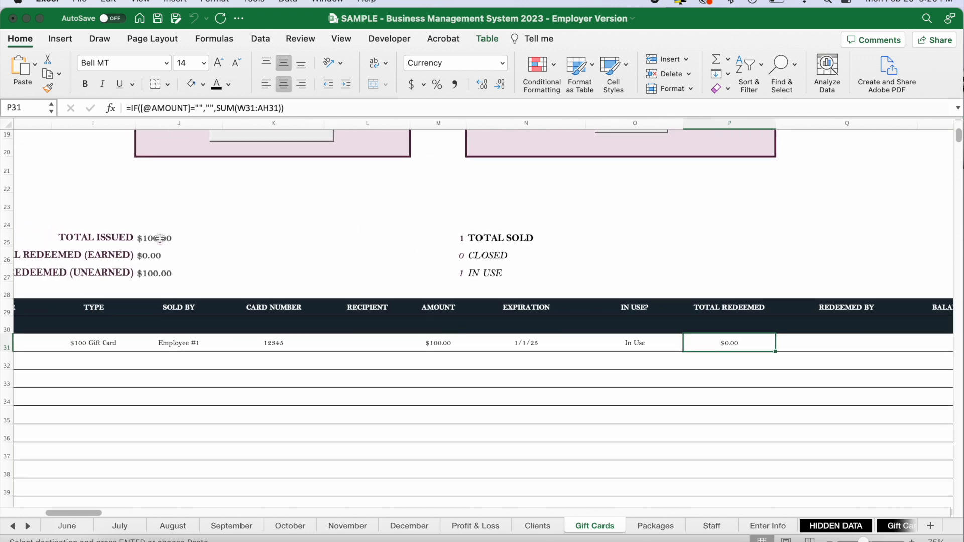
left_click(159, 239)
left_click(156, 273)
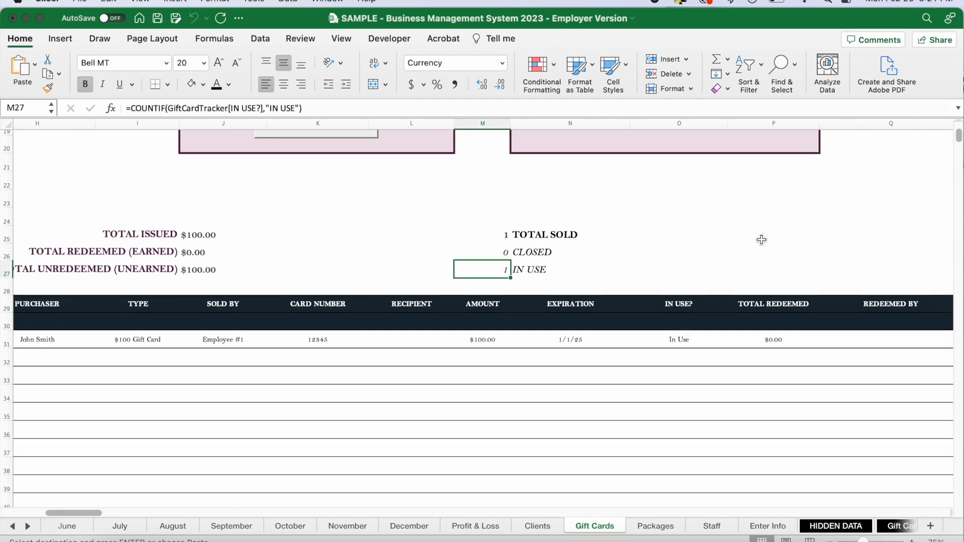
Fill the Gift Card Redemption form with the sold card's number, the date 1/2/23 and a redeemed amount of $50.
scroll(686, 249, "up", 10)
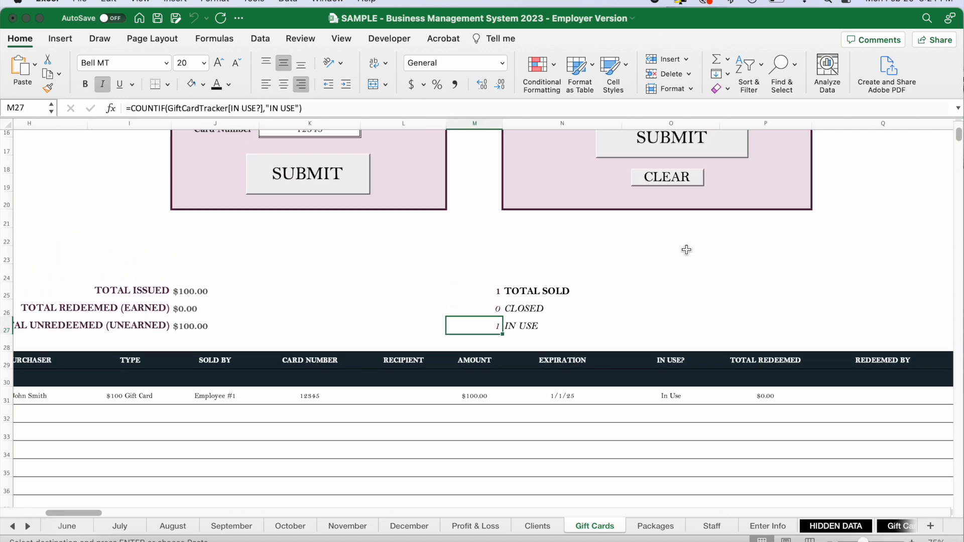
scroll(686, 250, "right", 5)
scroll(686, 250, "up", 3)
scroll(686, 250, "left", 1)
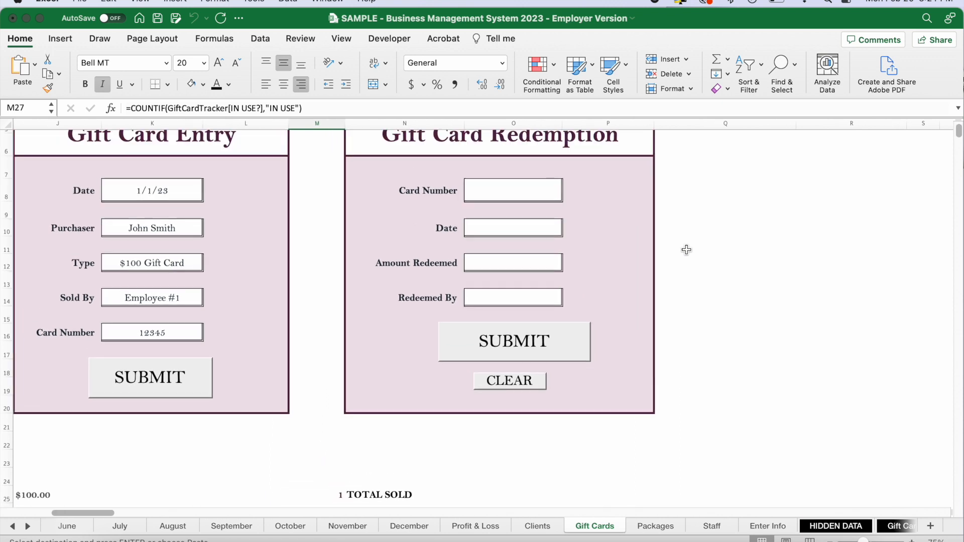
left_click(535, 195)
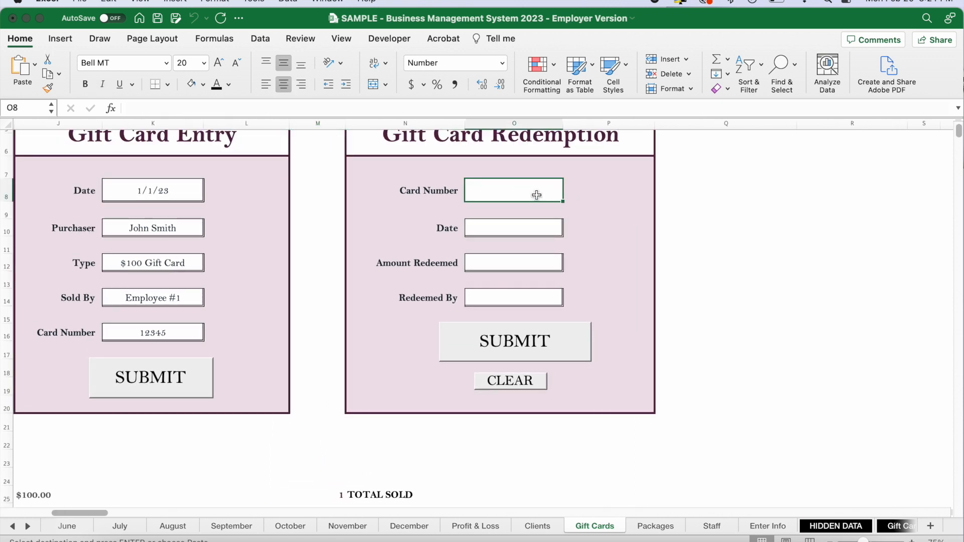
type("12345")
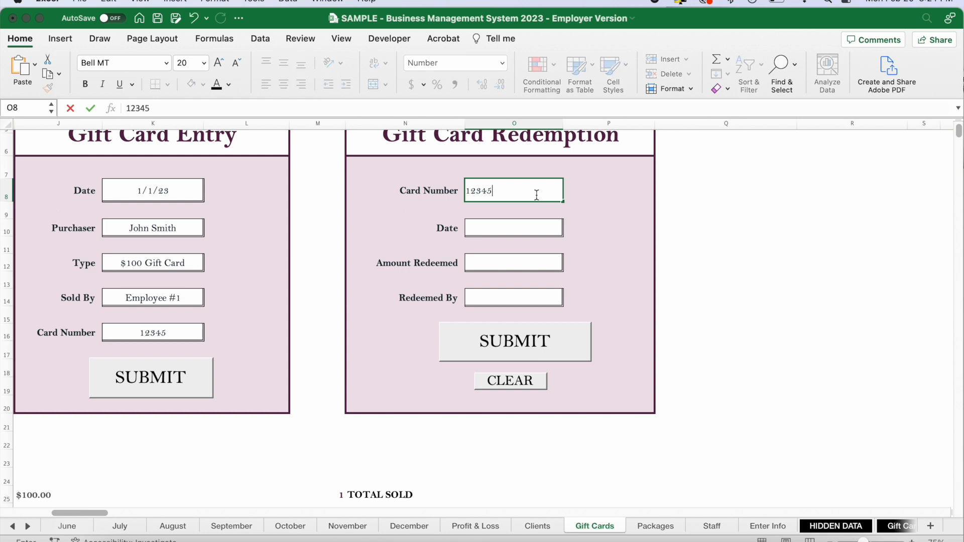
left_click(514, 227)
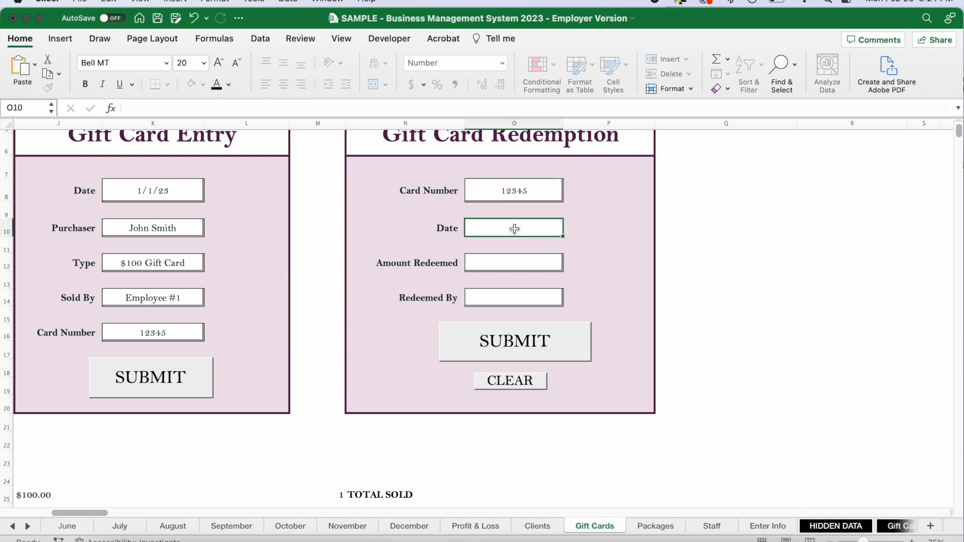
type("1/2/23")
key("Return")
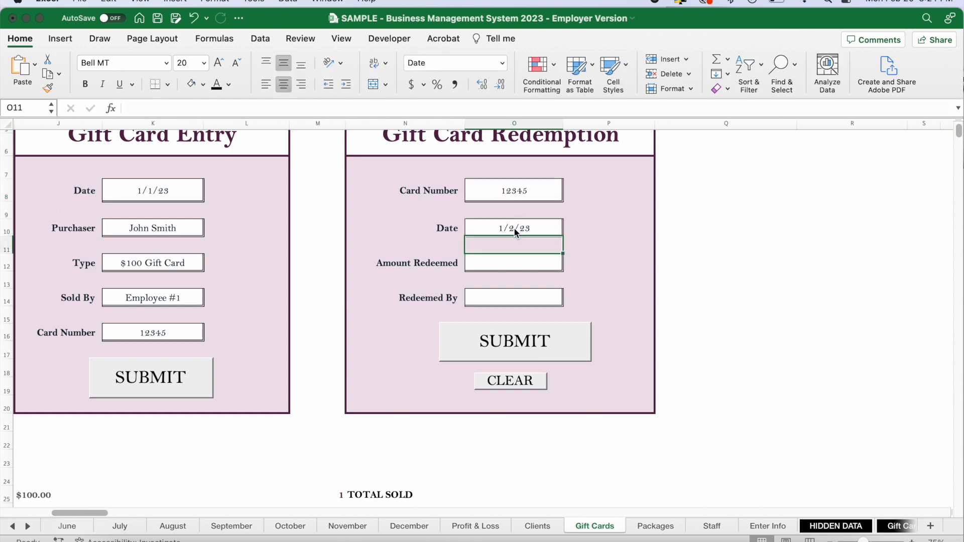
type("50")
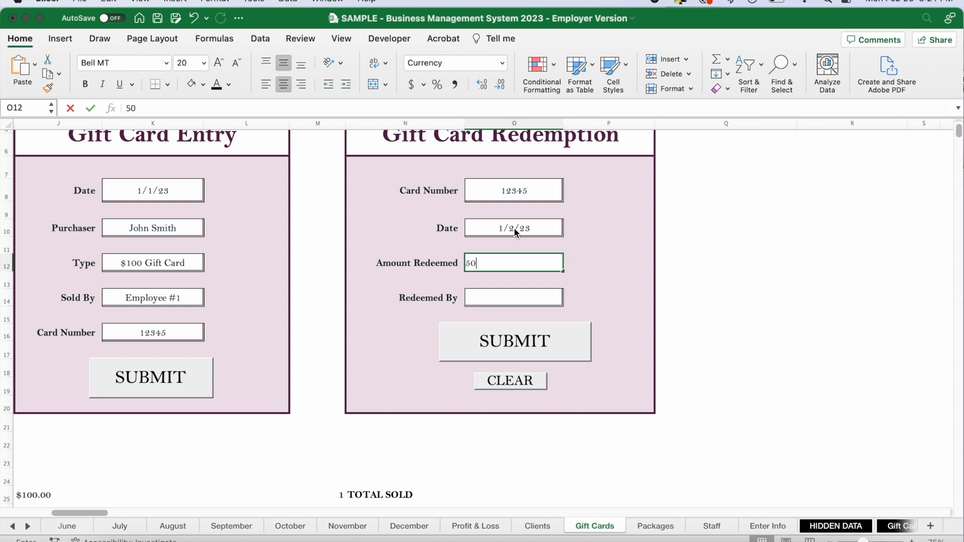
Set Redeemed By to Employee #1 and submit the gift card redemption.
left_click(505, 298)
left_click(568, 299)
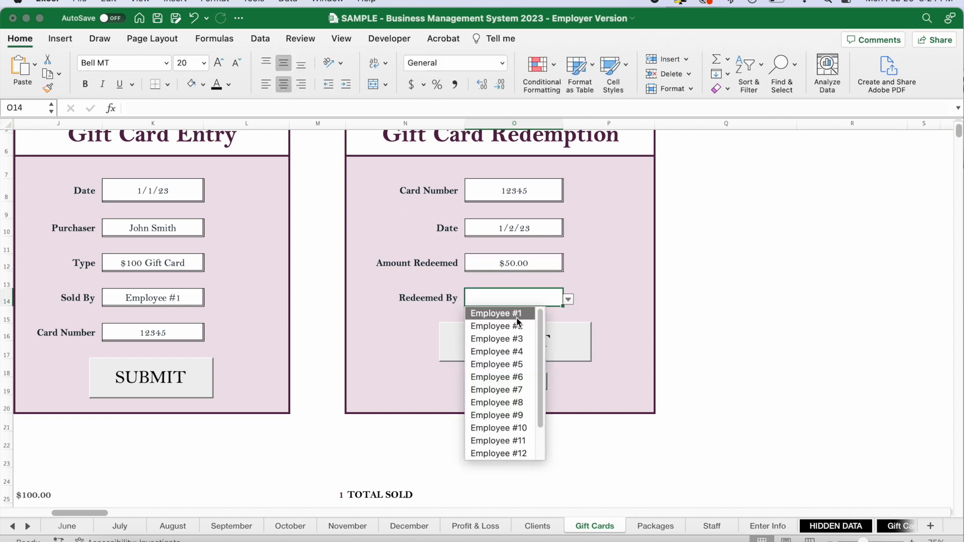
left_click(515, 317)
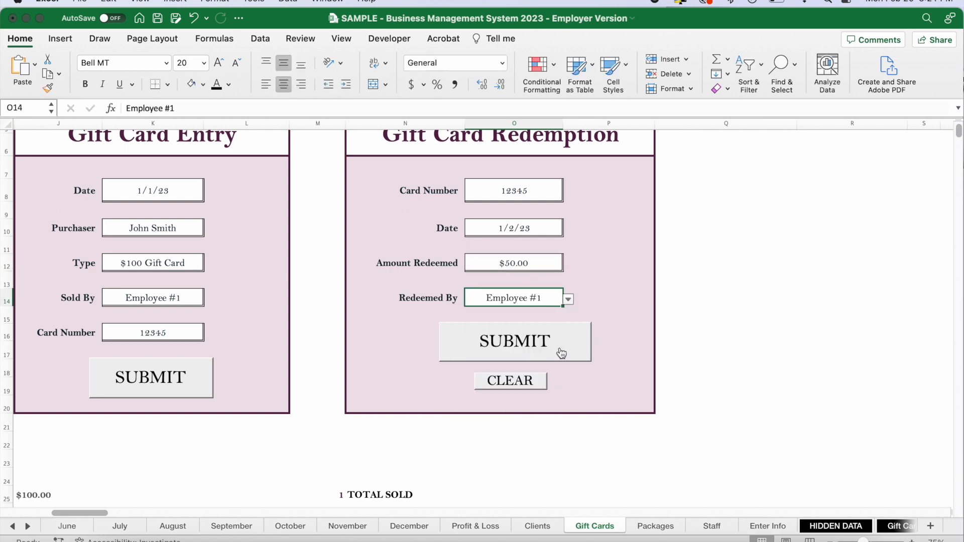
left_click(513, 350)
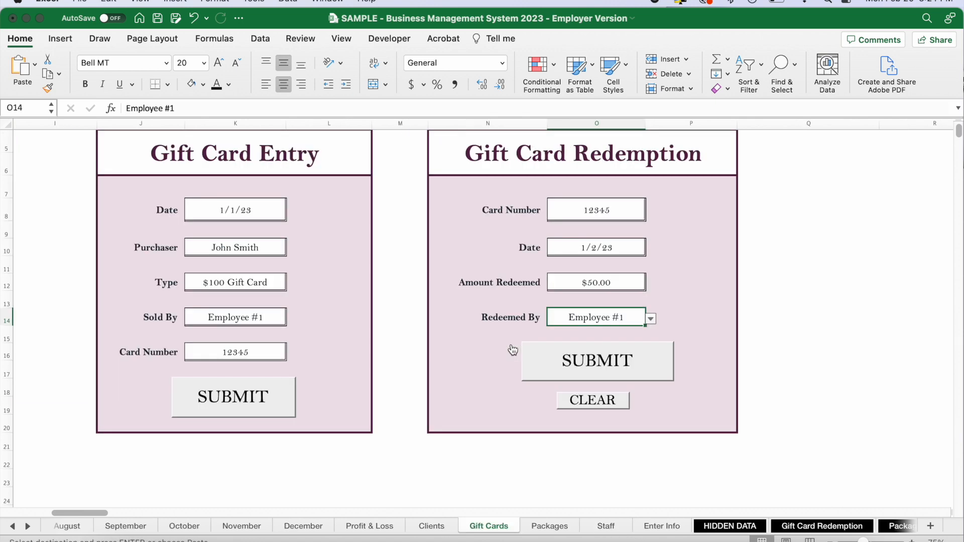
Examine the redeemed card's Total Redeemed, Redeemed By and Balance Remaining columns, and the issued, redeemed and unredeemed totals above the tracker.
scroll(738, 393, "down", 10)
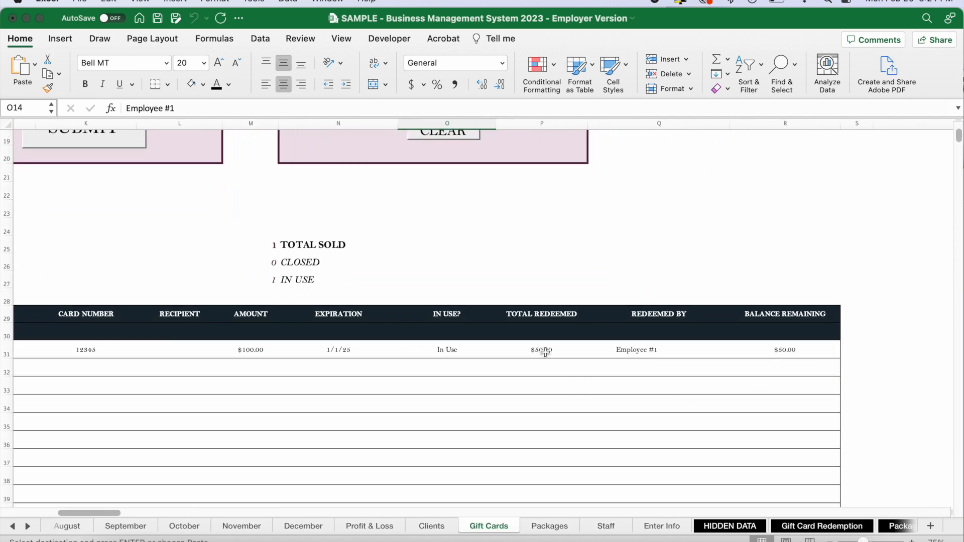
left_click(552, 353)
scroll(552, 353, "up", 3)
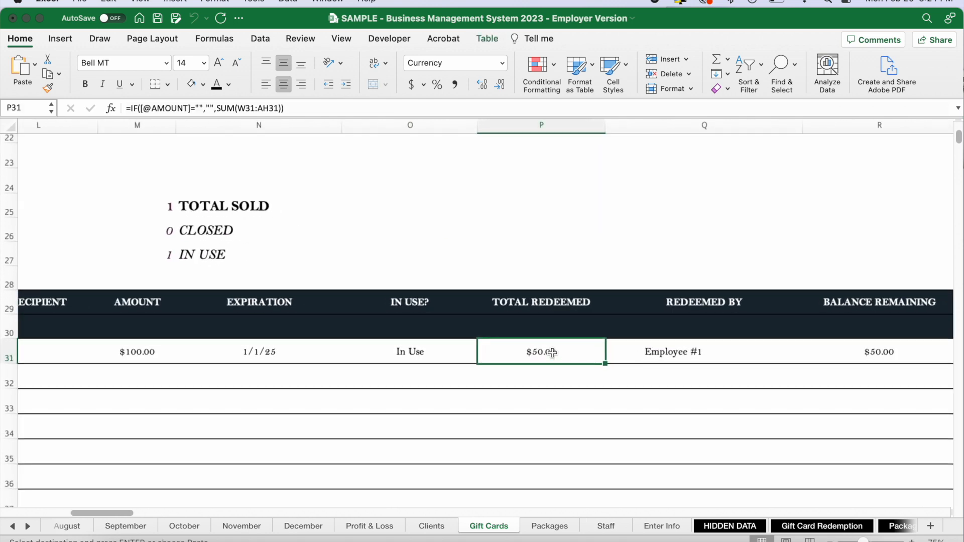
scroll(552, 353, "right", 2)
scroll(552, 353, "down", 1)
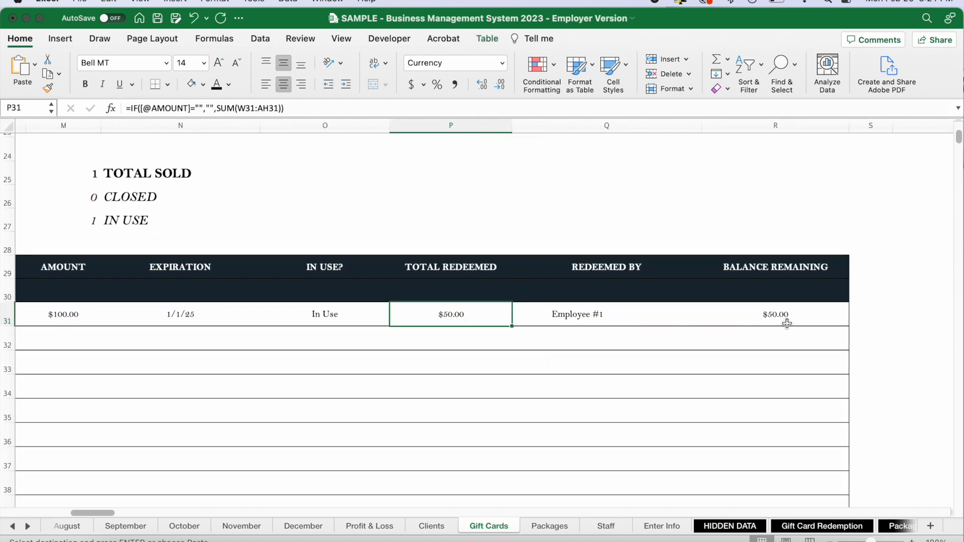
left_click(607, 316)
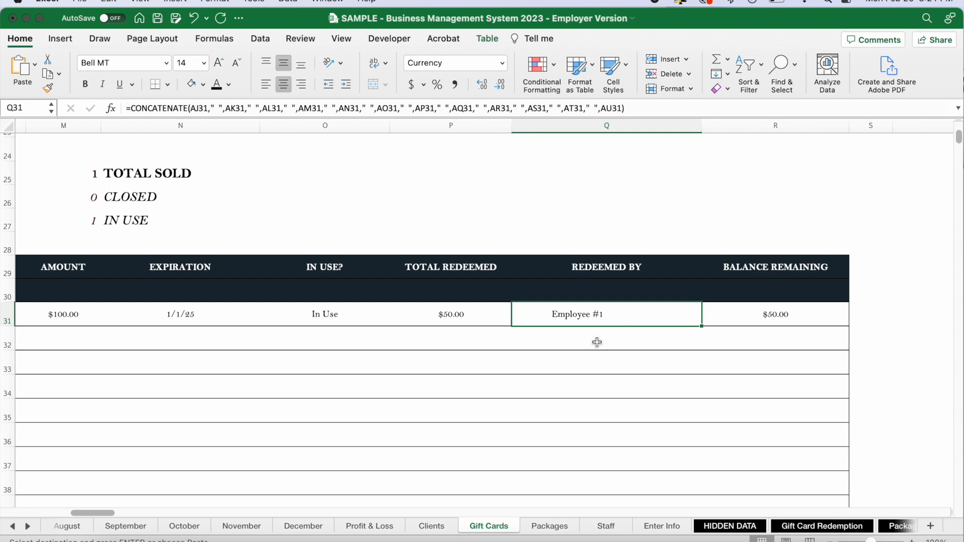
scroll(597, 342, "down", 4)
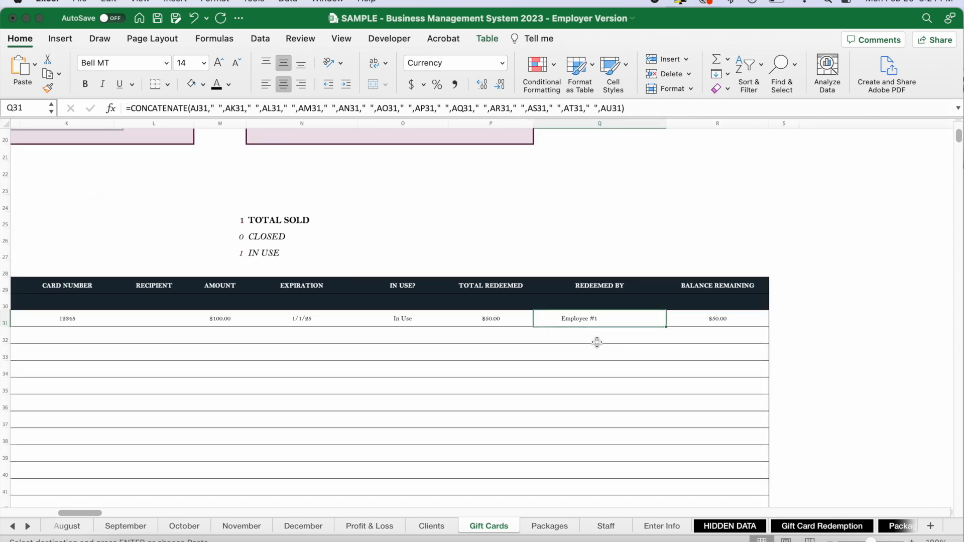
scroll(596, 342, "left", 5)
scroll(596, 341, "up", 1)
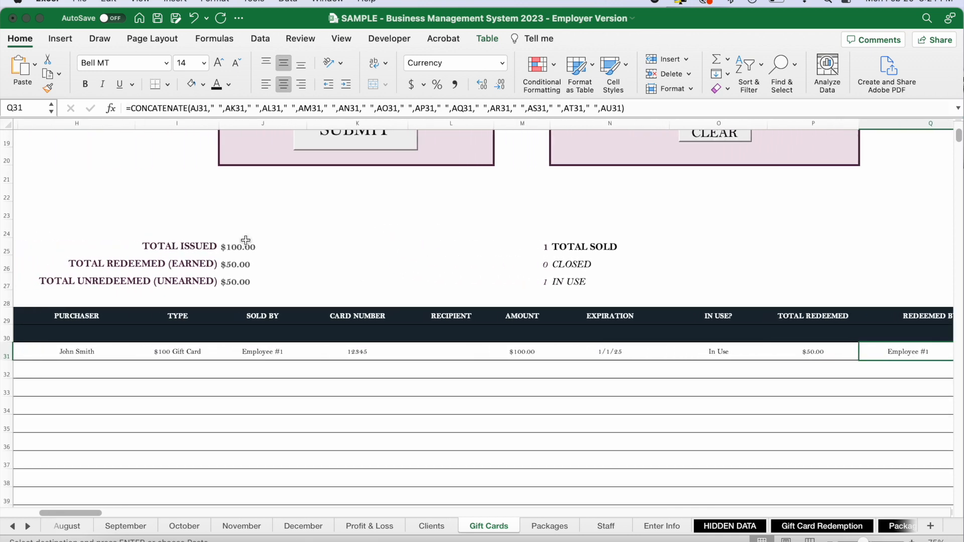
left_click_drag(243, 246, 264, 278)
left_click(746, 244)
scroll(746, 245, "up", 5)
scroll(746, 244, "right", 5)
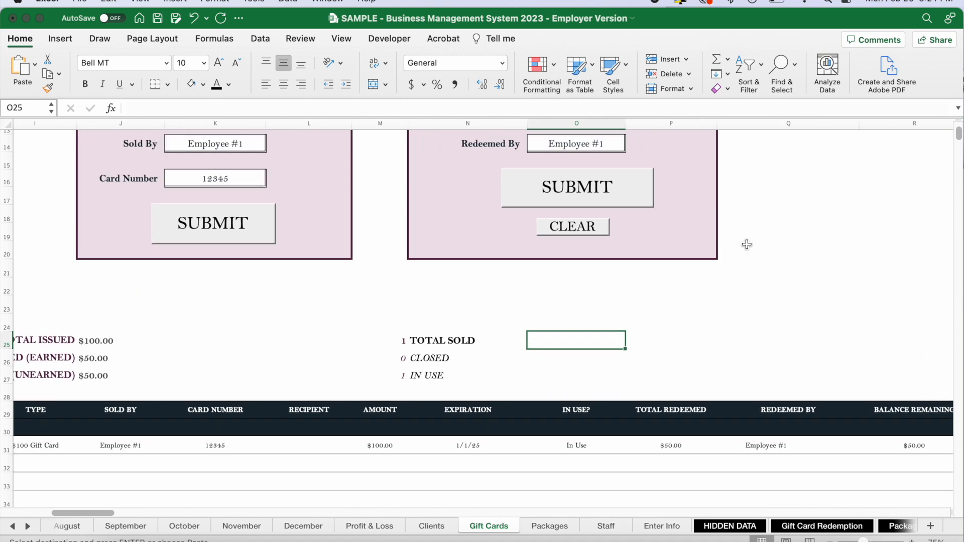
Submit a second $50 redemption by Employee #1 for the same gift card, dated 1/2/23.
scroll(558, 260, "up", 4)
scroll(576, 235, "left", 1)
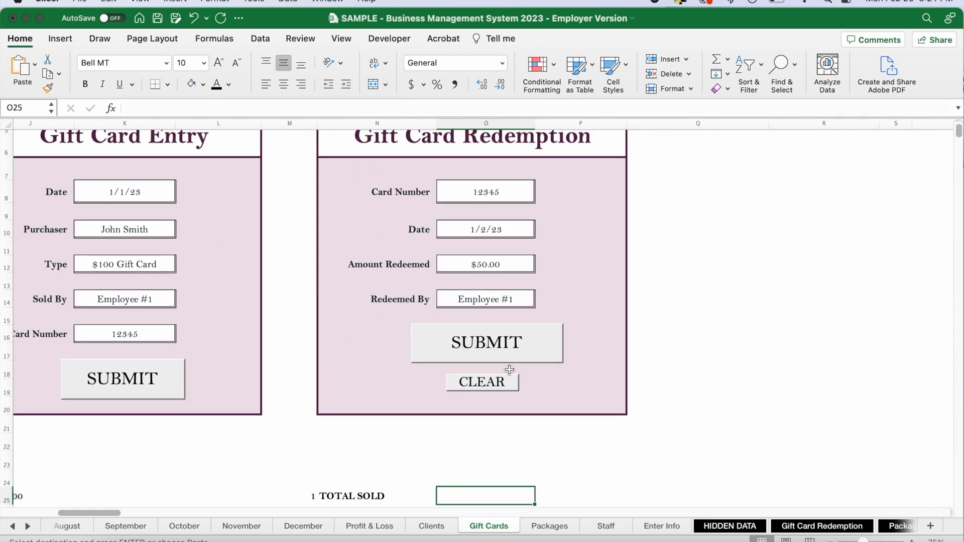
left_click(516, 357)
Examine the gift card's tracker row through Balance Remaining, the sold, closed and in-use counts, and the Total Redeemed (Earned) amount.
scroll(708, 331, "down", 8)
scroll(708, 331, "right", 2)
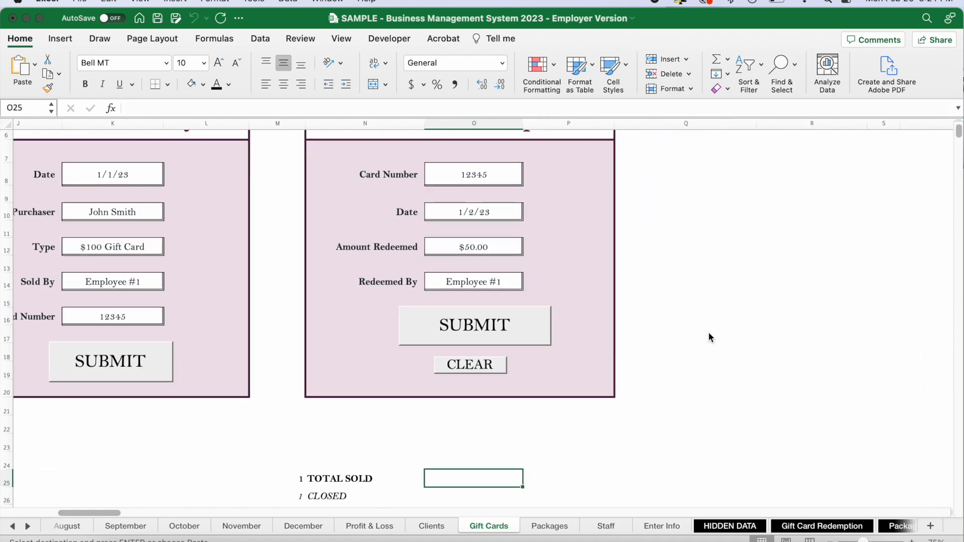
scroll(709, 337, "down", 1)
scroll(709, 337, "right", 1)
scroll(520, 426, "down", 1)
scroll(520, 426, "down", 2)
scroll(520, 426, "left", 1)
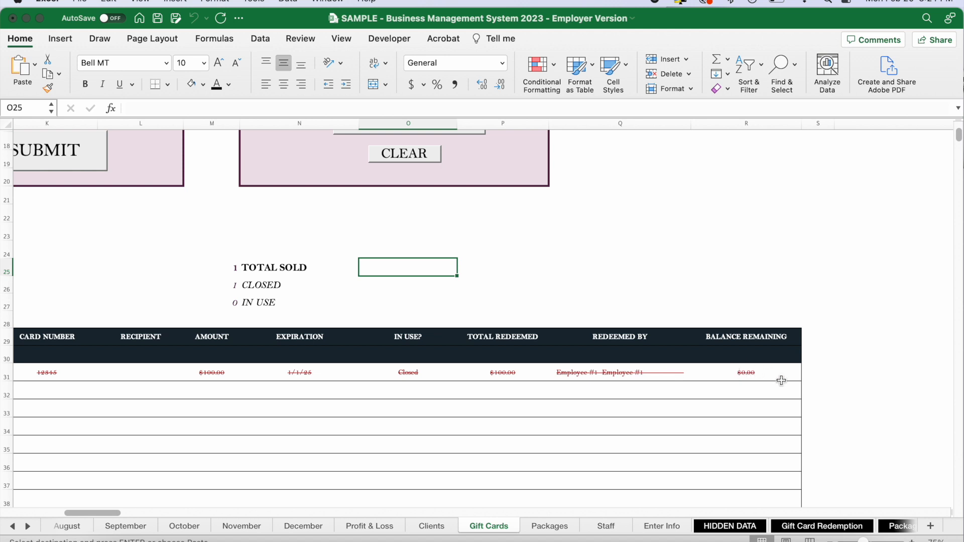
scroll(454, 374, "down", 3)
scroll(454, 374, "left", 1)
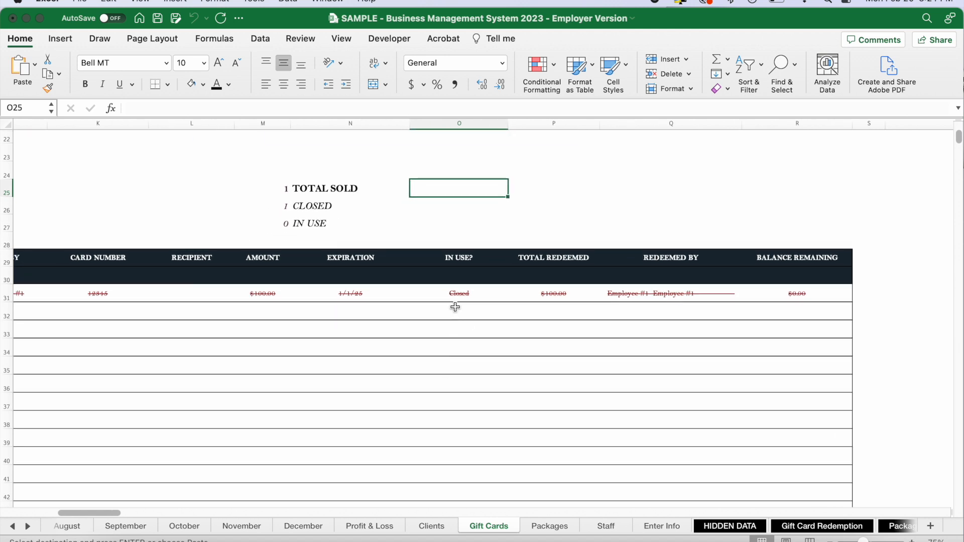
left_click(271, 210)
scroll(281, 208, "left", 5)
left_click(291, 206)
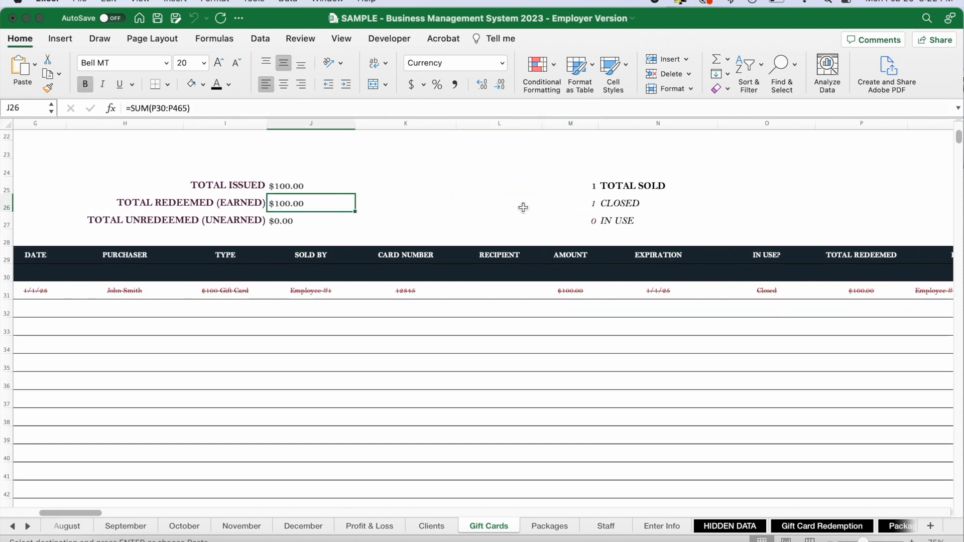
Clear the submitted card details from the gift card forms.
scroll(523, 207, "left", 3)
scroll(523, 211, "up", 5)
scroll(523, 214, "up", 5)
scroll(522, 214, "right", 2)
left_click(682, 337)
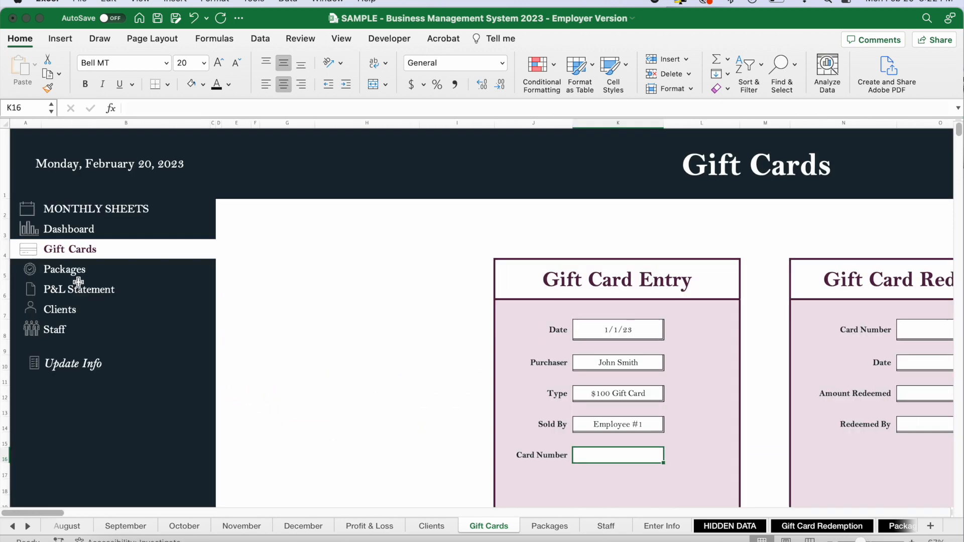
Open the Packages sheet and review the Package Entry and Package Redemption forms, including the Services Redeemed field.
left_click(71, 275)
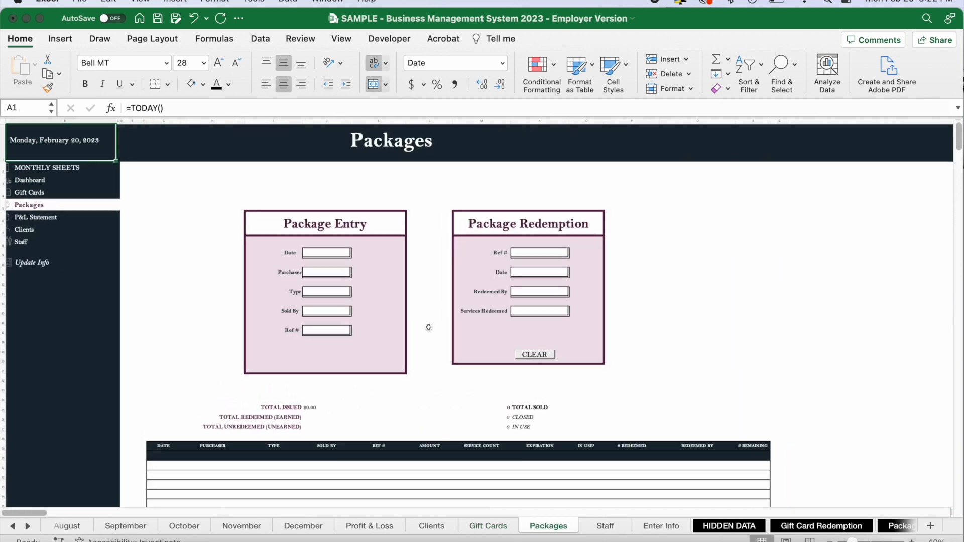
scroll(429, 327, "up", 3)
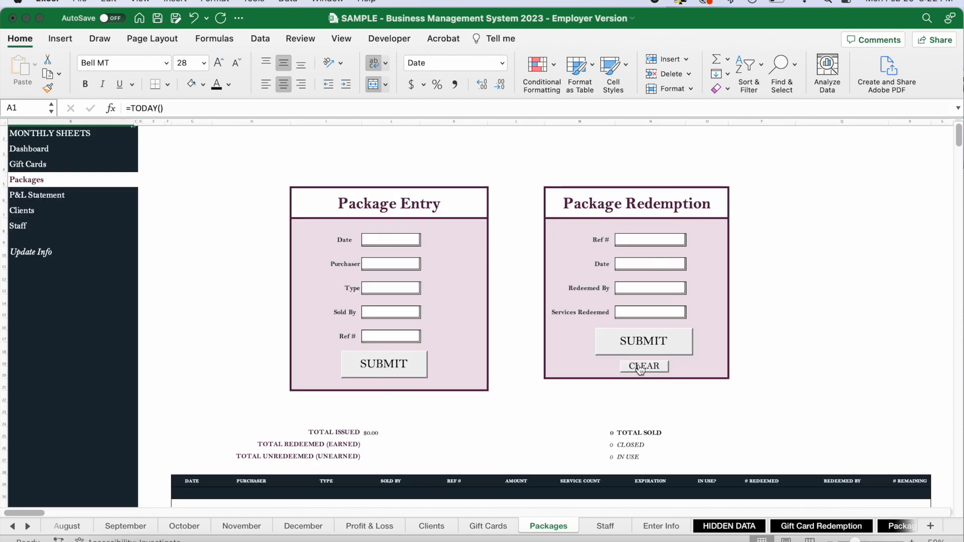
scroll(650, 326, "down", 5)
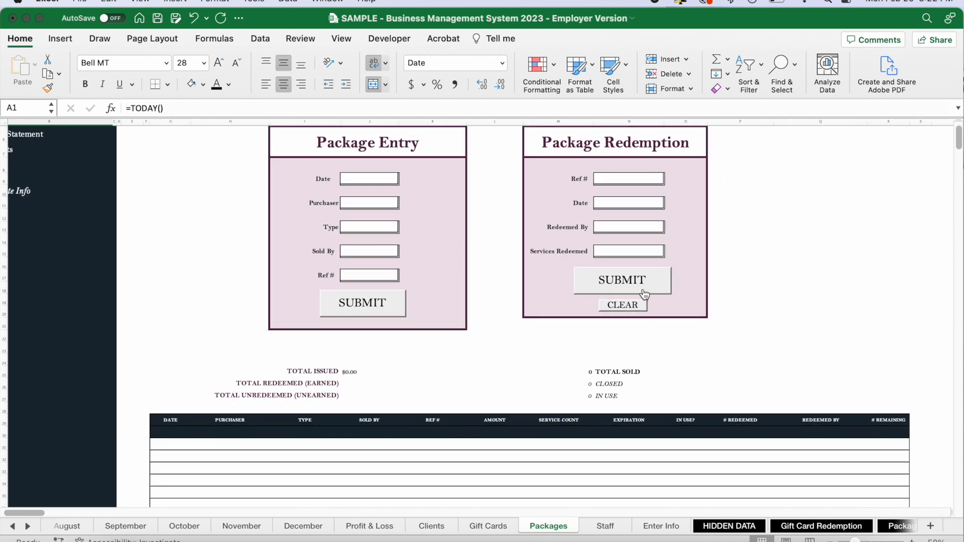
left_click(636, 253)
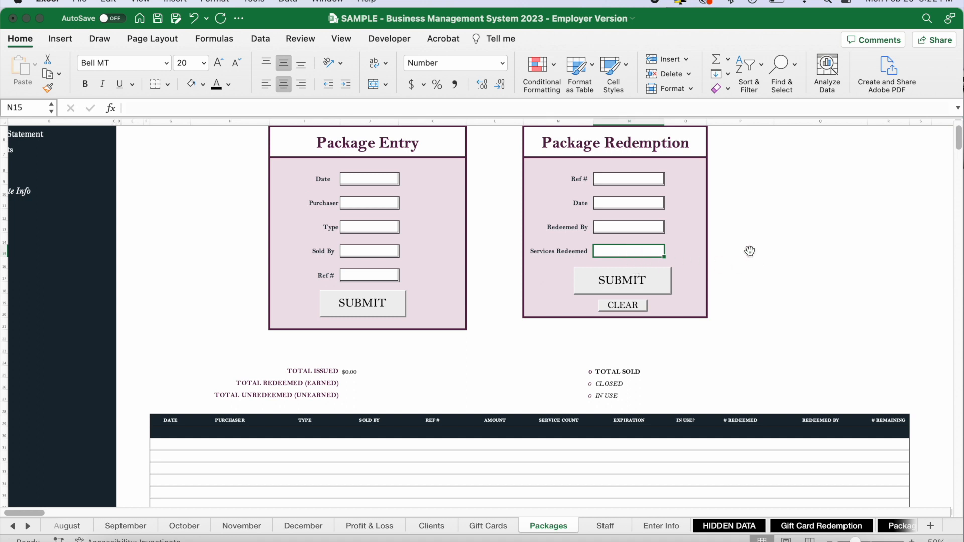
Choose January as the monthly sheet from Packages and go to the January Sales area.
scroll(402, 301, "up", 3)
scroll(402, 301, "left", 2)
left_click(93, 149)
left_click(162, 150)
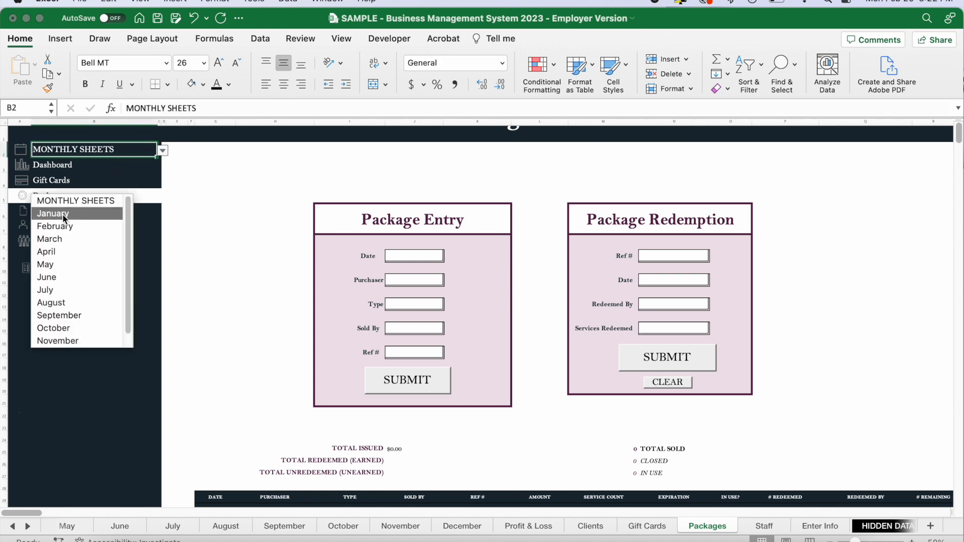
left_click(64, 213)
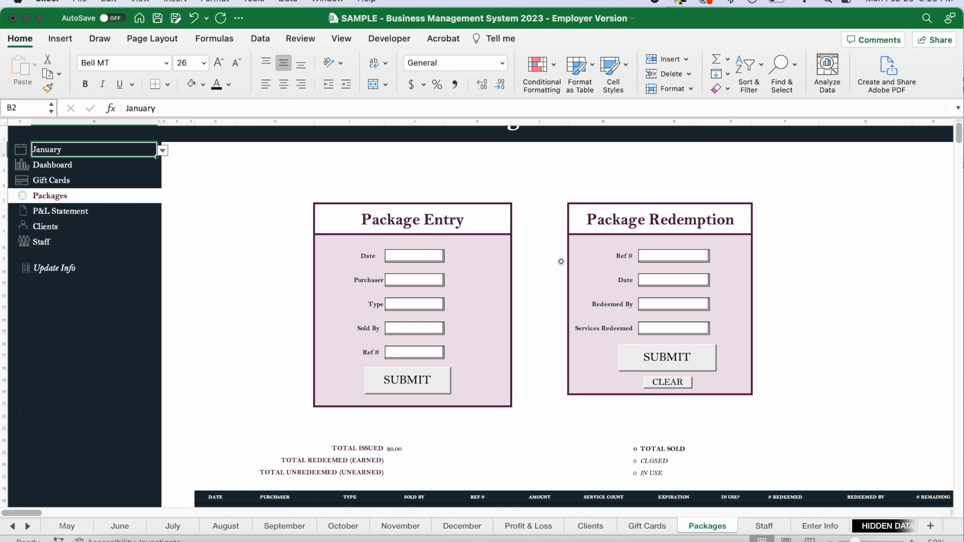
left_click(56, 151)
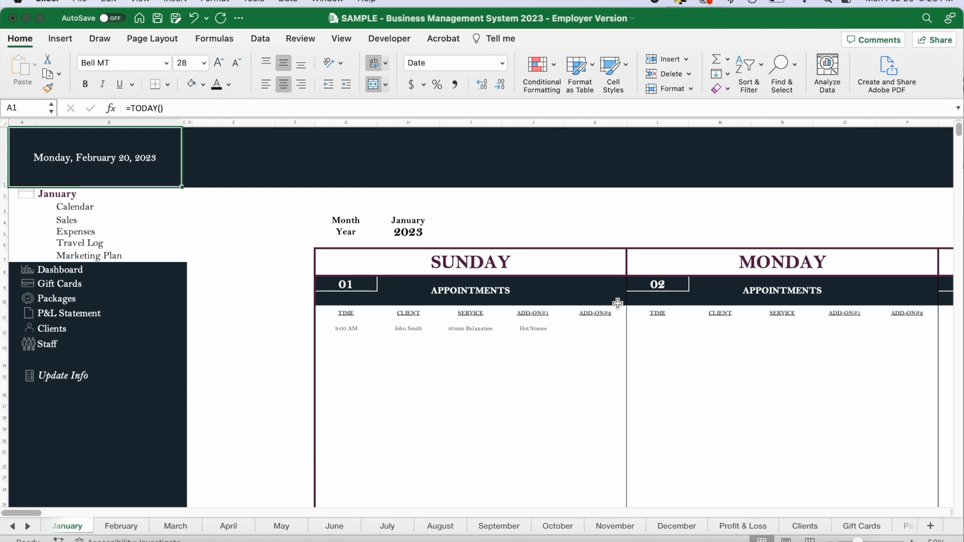
scroll(617, 302, "right", 10)
scroll(618, 303, "right", 15)
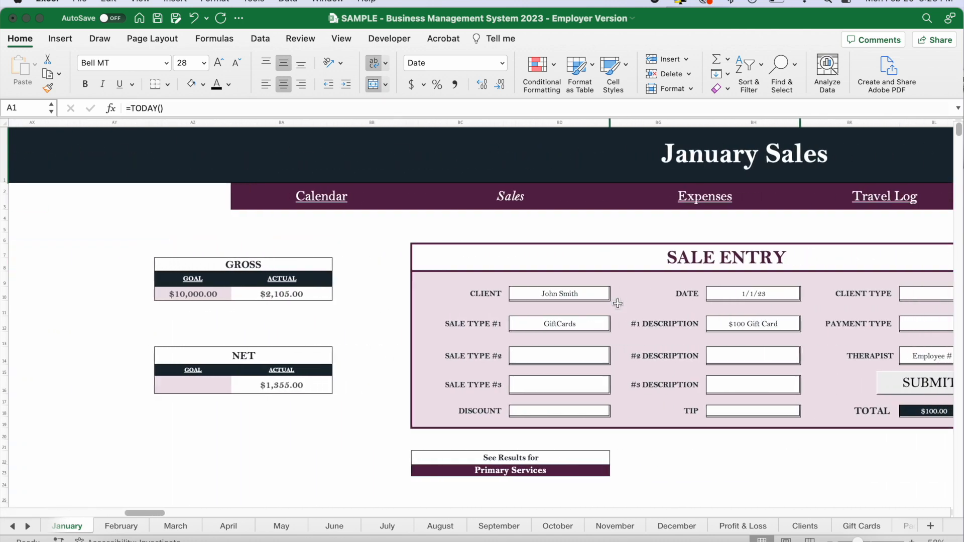
Set Sale Type #1 to Packages and its description to 10 x 60 - Relaxation in the January sale entry.
left_click(338, 308)
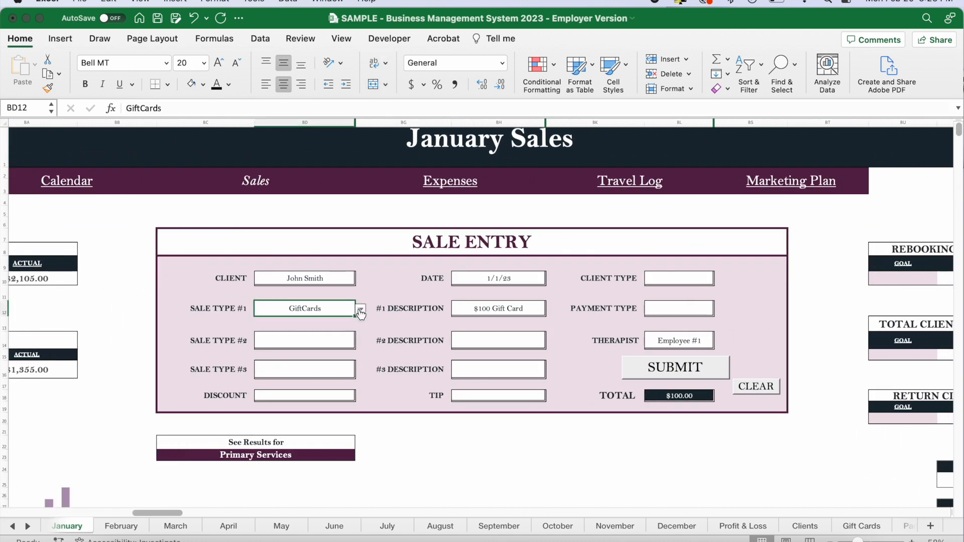
left_click(360, 310)
left_click(279, 394)
left_click(527, 308)
left_click(550, 309)
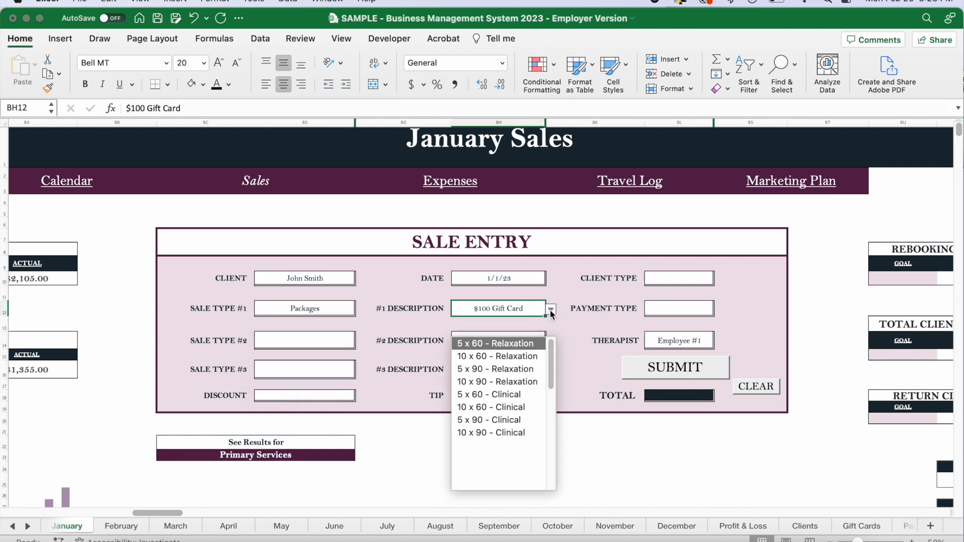
left_click(520, 356)
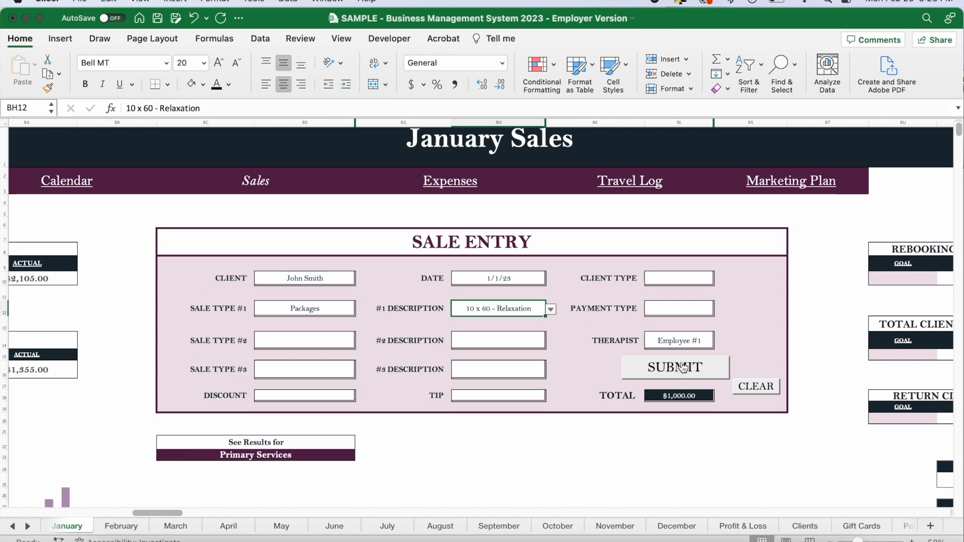
Change the therapist in the January sale entry to Employee #2.
left_click(702, 342)
left_click(720, 341)
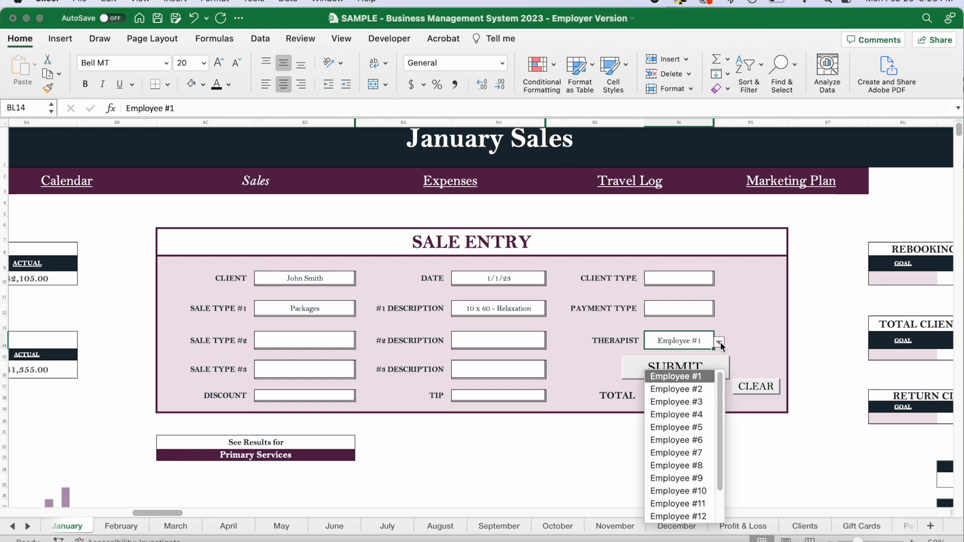
left_click(682, 387)
left_click(778, 320)
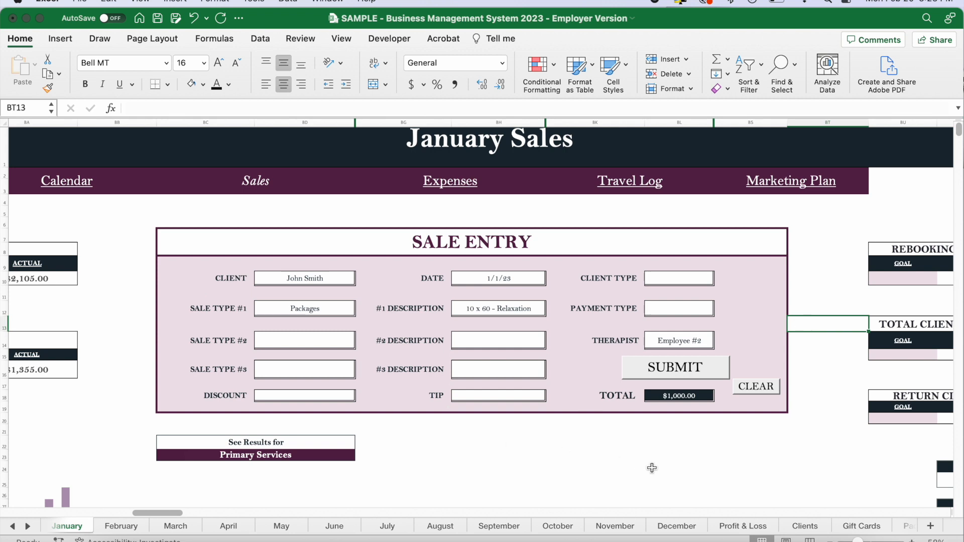
Return to the Packages sheet, enter 123 as the Package Entry Ref #, and submit the package.
left_click(901, 526)
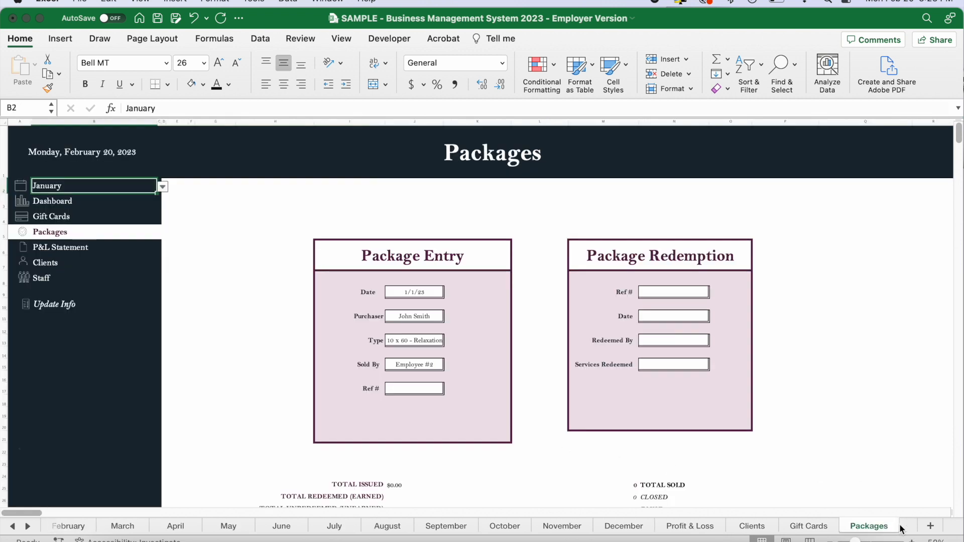
scroll(457, 354, "up", 2)
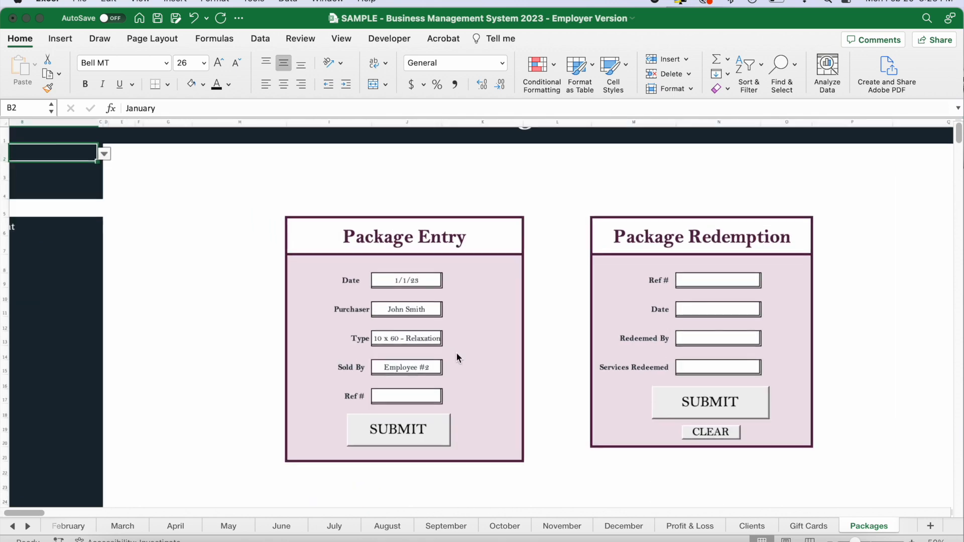
scroll(488, 404, "up", 4)
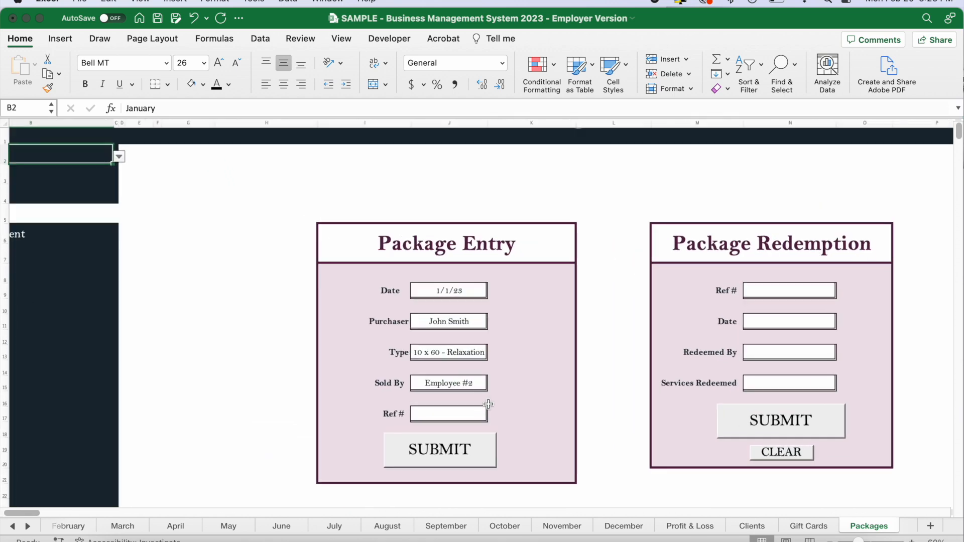
scroll(462, 402, "up", 1)
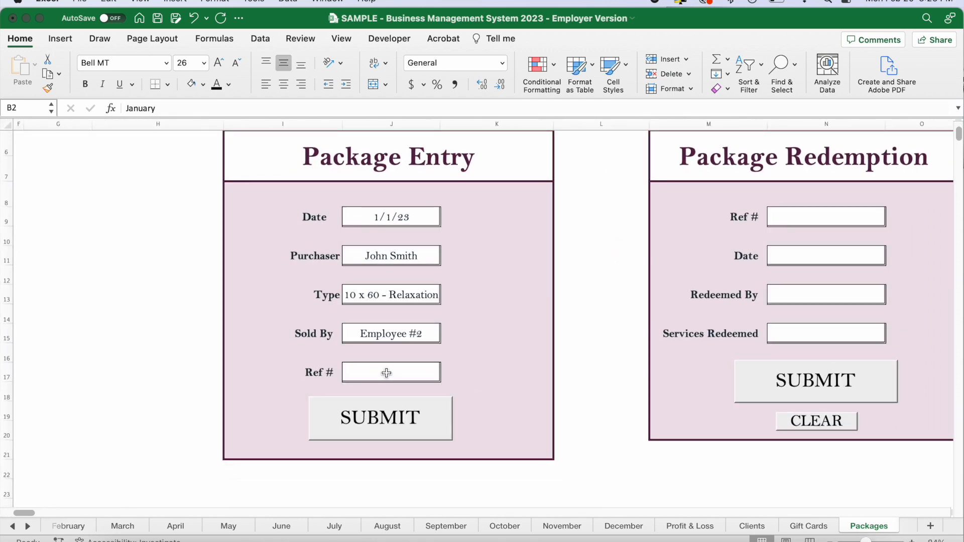
left_click(412, 377)
type("123")
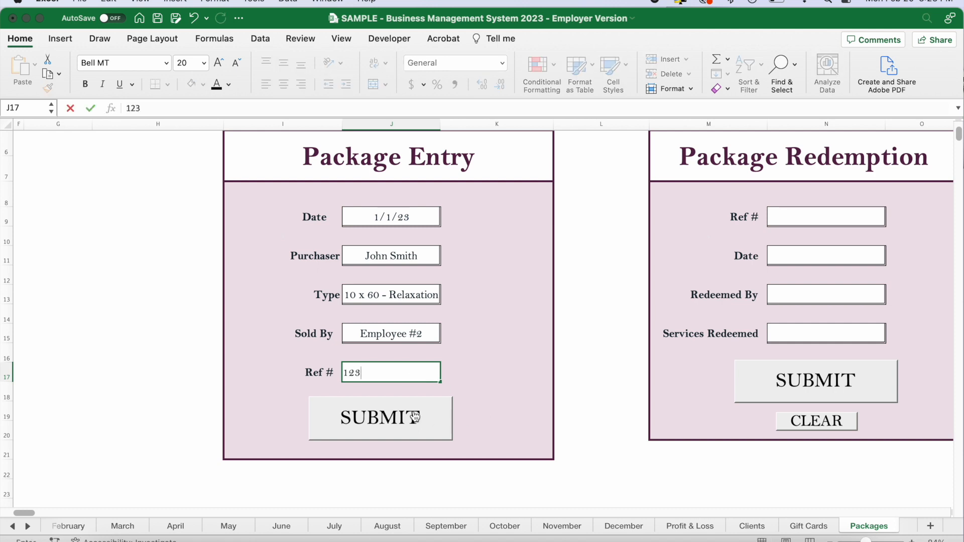
left_click(385, 418)
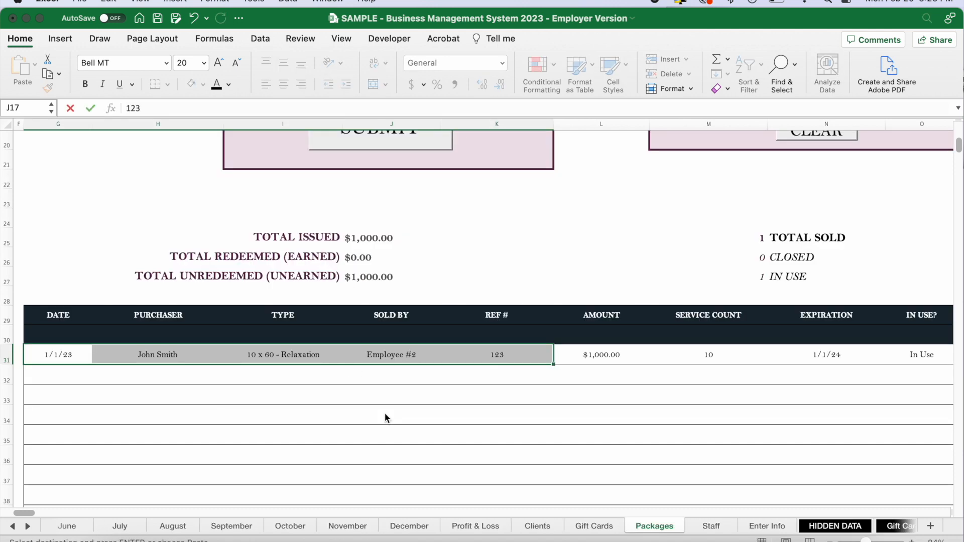
Examine the new package's Amount, Service Count, Expiration, In Use, # Redeemed, Redeemed By and # Remaining columns.
scroll(432, 362, "right", 5)
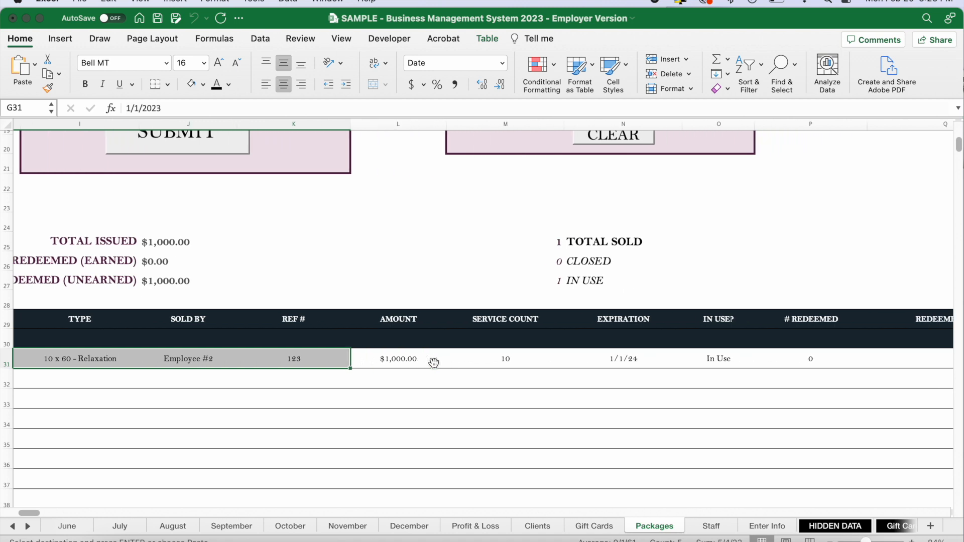
left_click(378, 363)
left_click(494, 361)
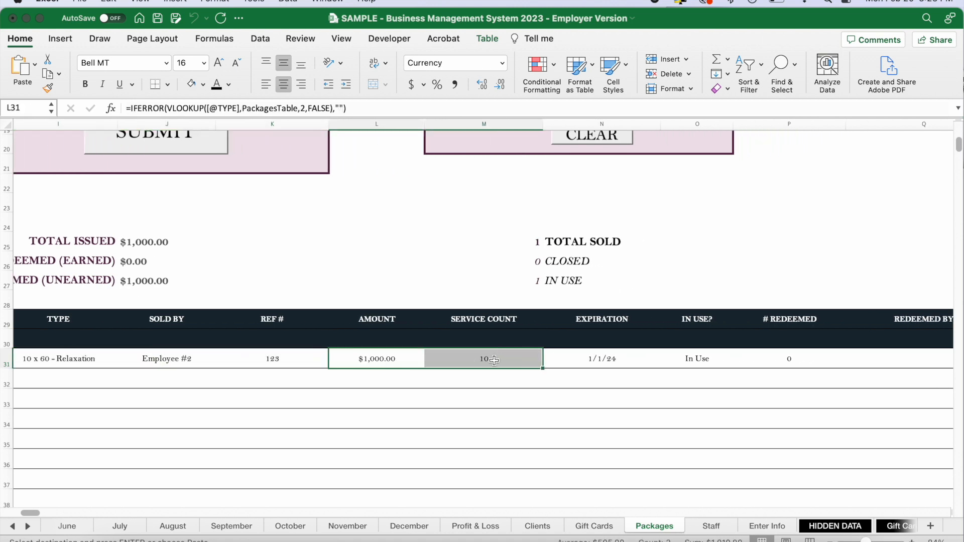
left_click(609, 359)
scroll(609, 360, "right", 5)
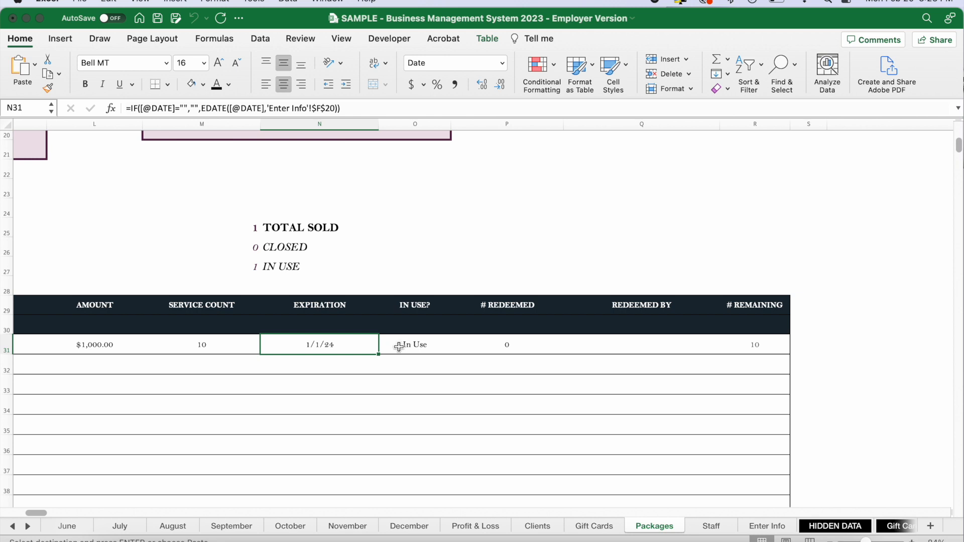
left_click(408, 346)
left_click(517, 344)
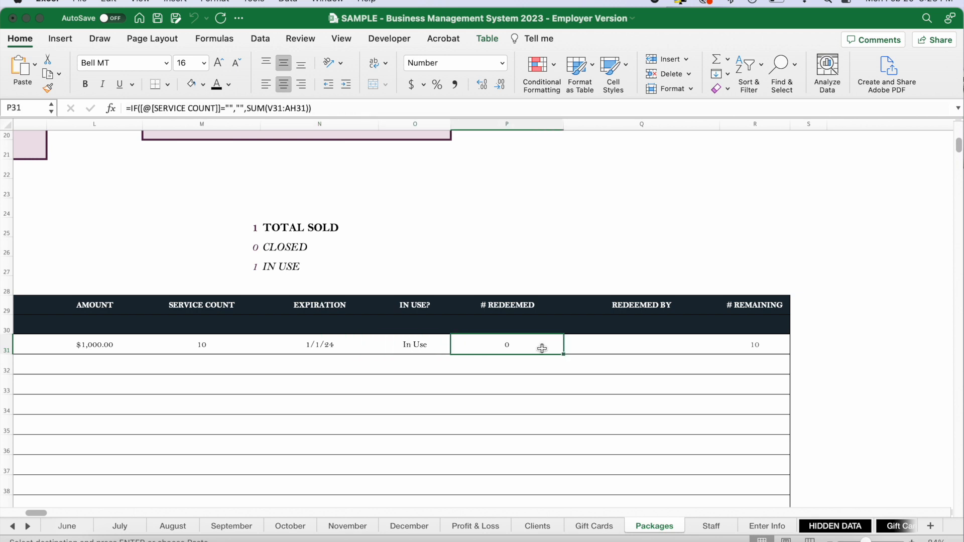
left_click(649, 345)
left_click(751, 345)
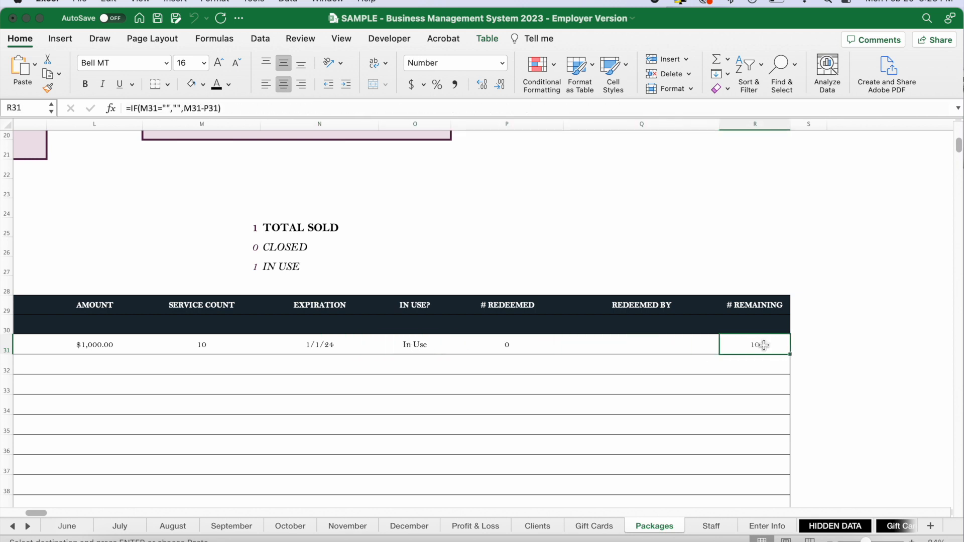
Fill the Package Redemption form with Ref # 123 and the date 1/2/23.
scroll(763, 353, "up", 10)
scroll(763, 353, "left", 5)
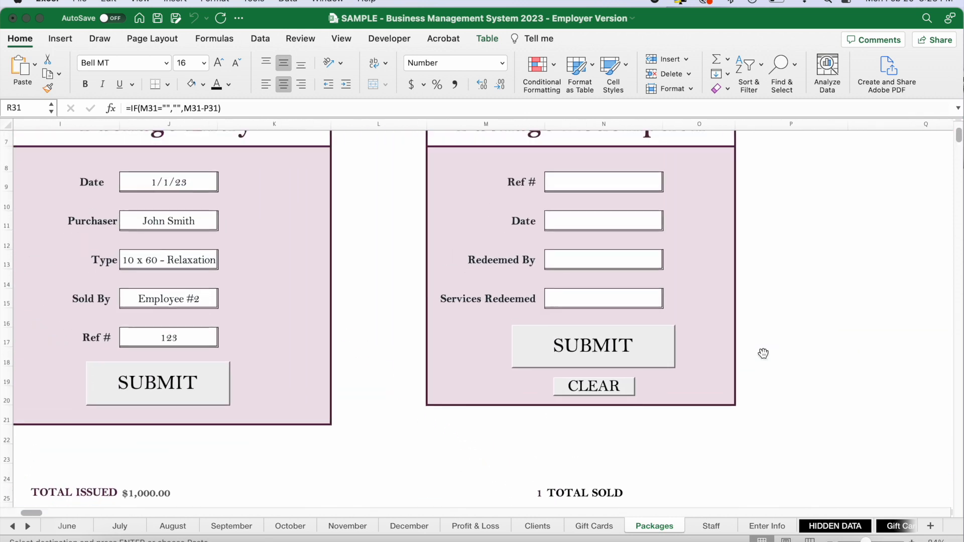
scroll(679, 313, "up", 1)
scroll(653, 291, "right", 2)
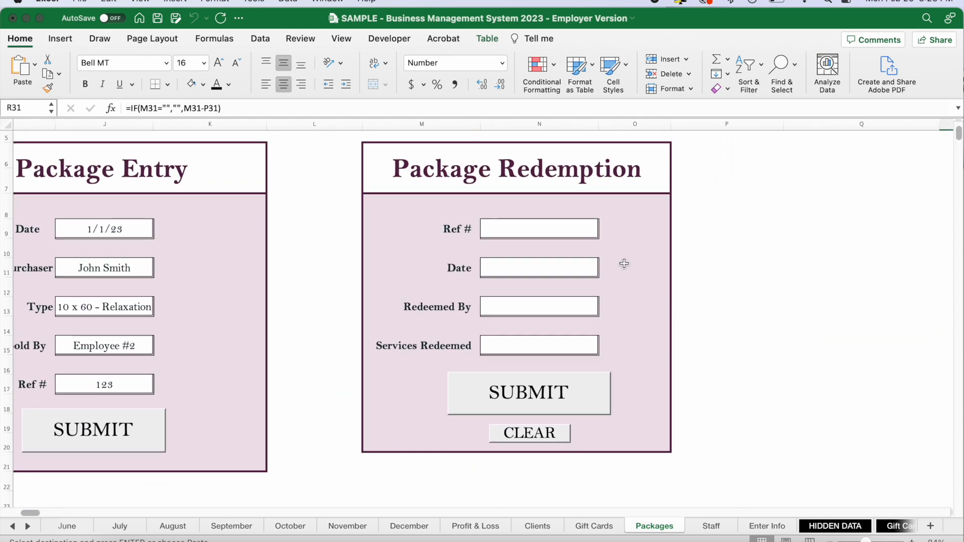
left_click(554, 231)
type("123")
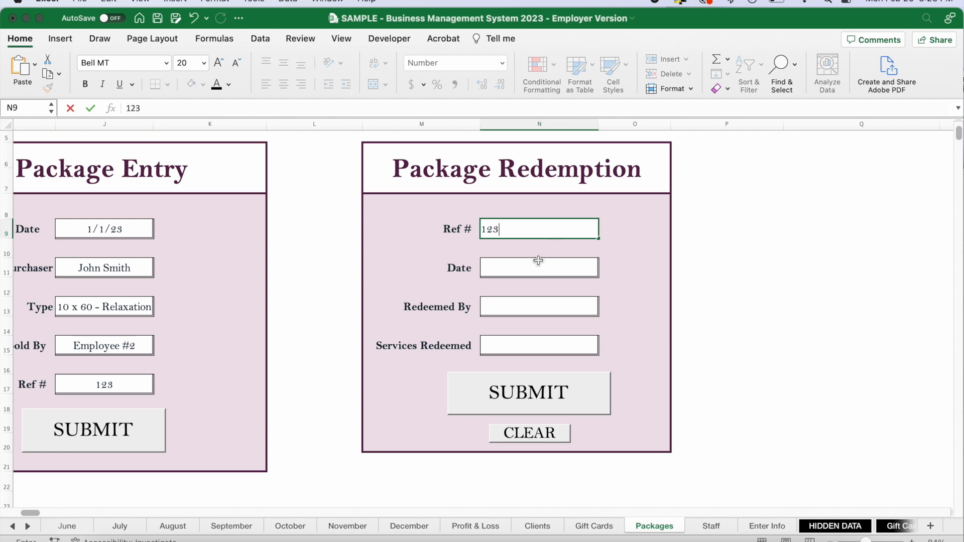
left_click(526, 270)
type("1/")
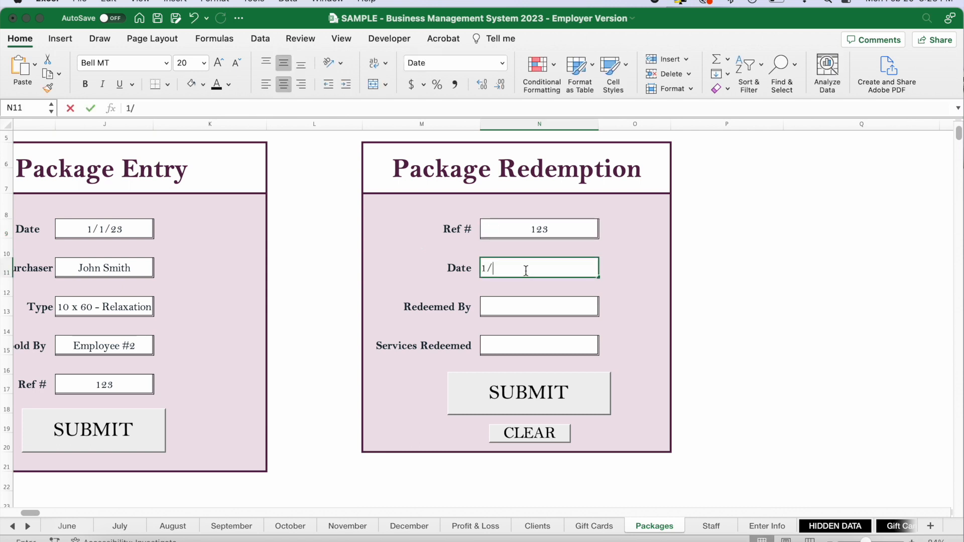
key("Return")
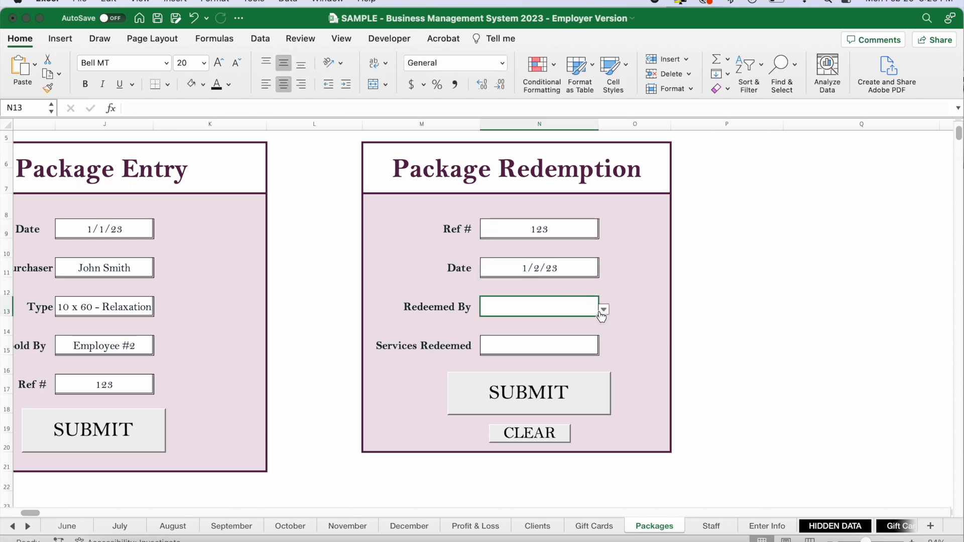
Complete the Package Redemption form with Employee #2 as Redeemed By and 1 service redeemed, and submit it.
left_click(602, 310)
left_click(522, 337)
left_click(576, 346)
type("1")
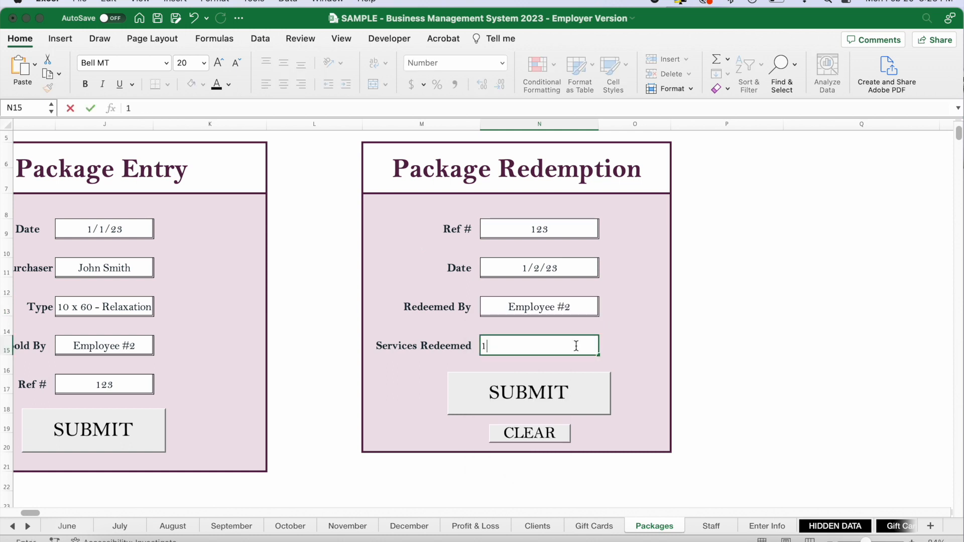
left_click(753, 345)
left_click(571, 397)
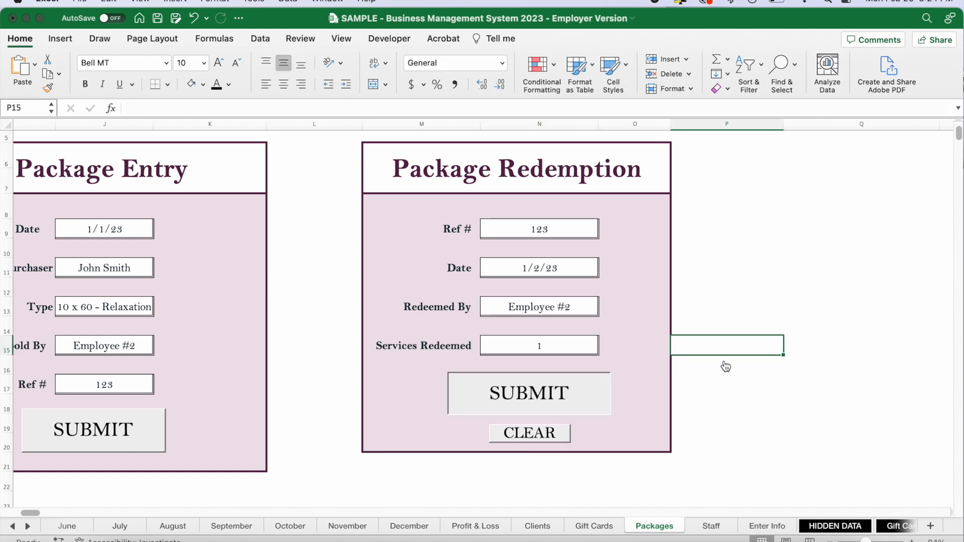
Check the # Redeemed, Redeemed By and # Remaining columns for package 123 in the package log.
scroll(736, 360, "down", 5)
scroll(736, 360, "right", 5)
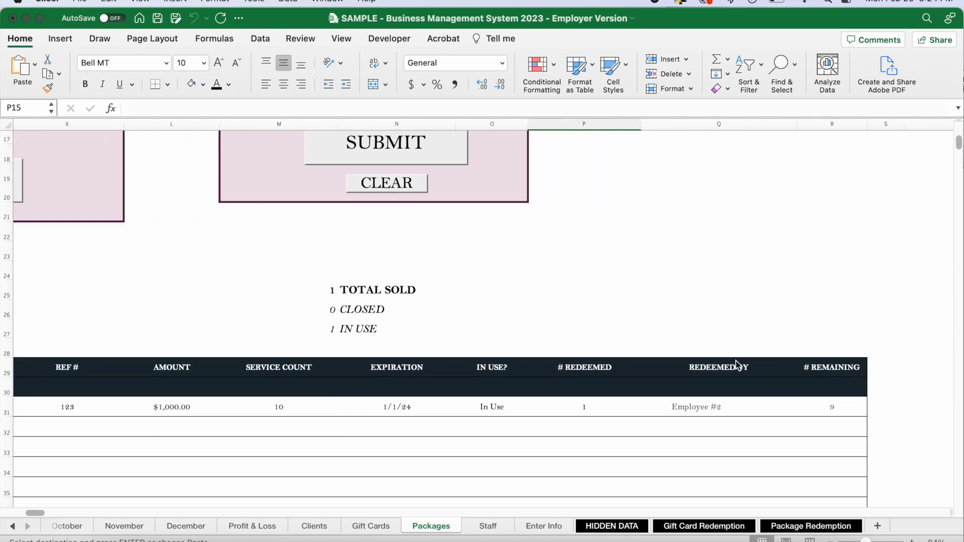
left_click(727, 403)
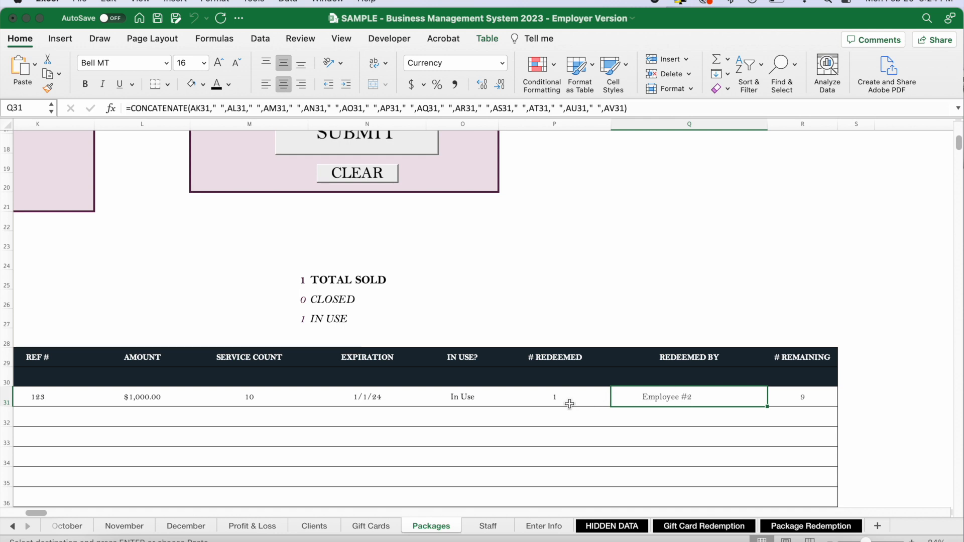
left_click(568, 404)
left_click(816, 397)
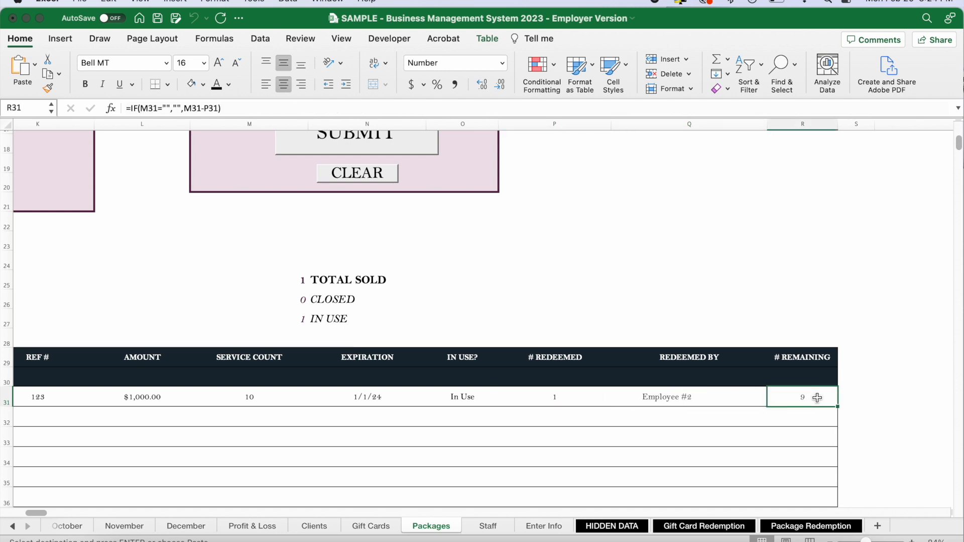
Clear the Package Redemption form.
scroll(446, 213, "up", 3)
scroll(445, 213, "left", 2)
scroll(445, 213, "up", 8)
scroll(445, 213, "left", 3)
scroll(550, 178, "left", 1)
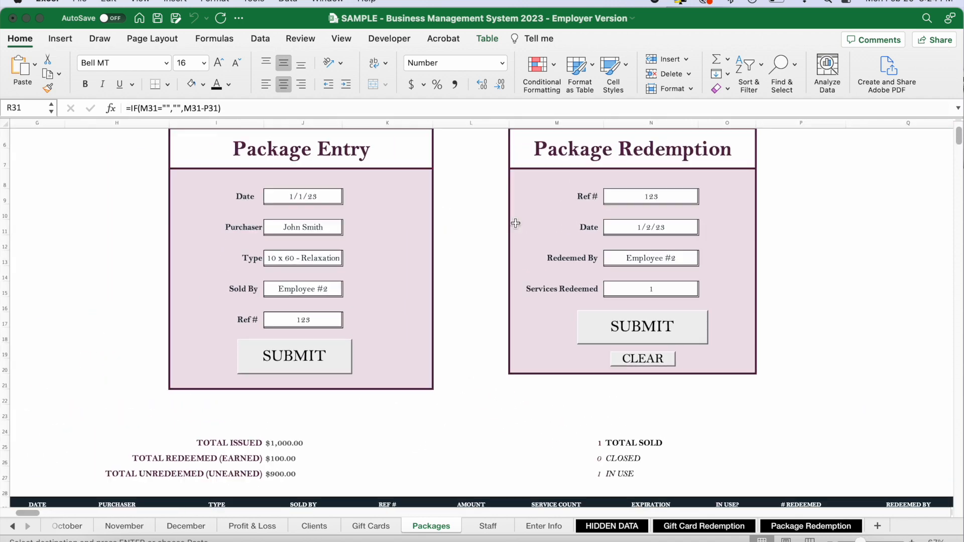
left_click(643, 359)
Go to the January sales sheet and submit the prepared package sale for Employee #2.
scroll(400, 352, "up", 5)
scroll(400, 352, "left", 5)
left_click(68, 215)
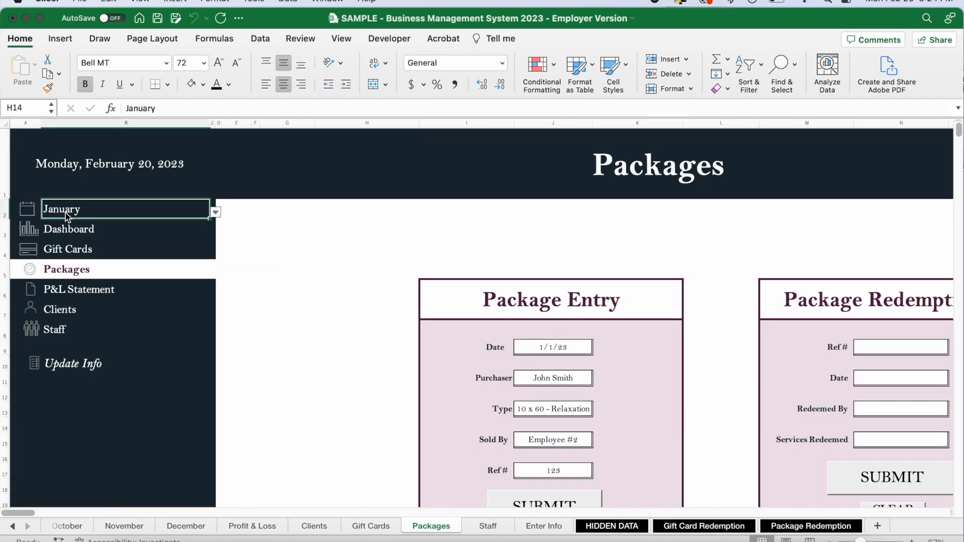
scroll(579, 320, "right", 2)
scroll(579, 320, "right", 15)
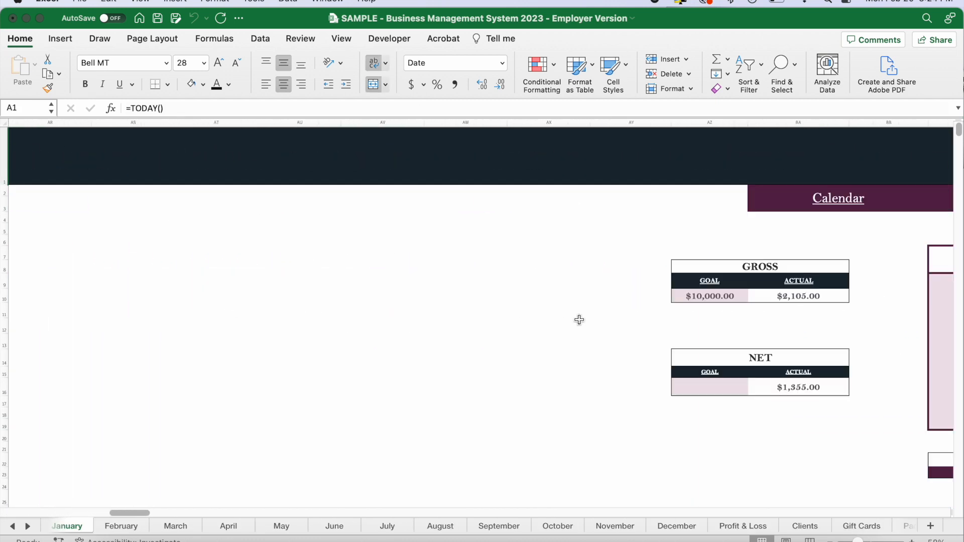
scroll(579, 319, "left", 2)
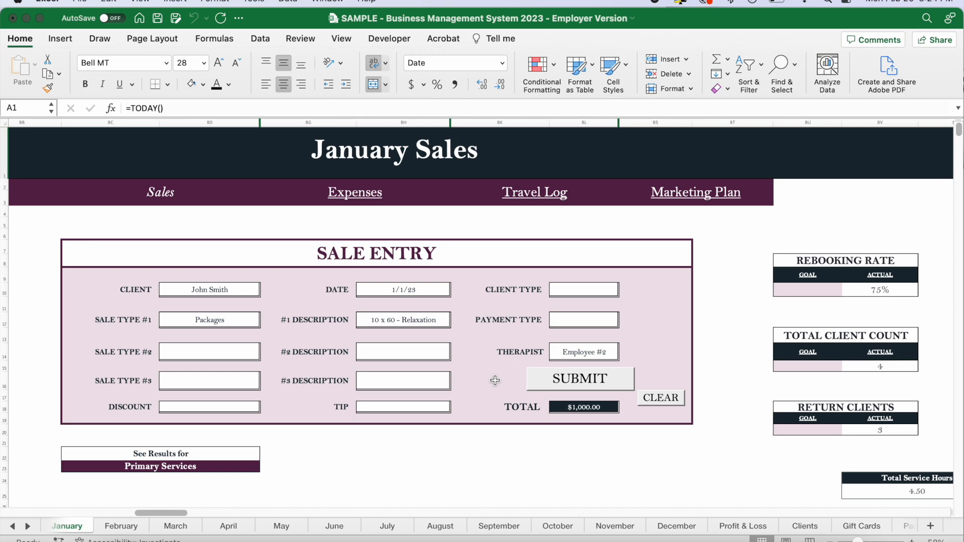
left_click(582, 383)
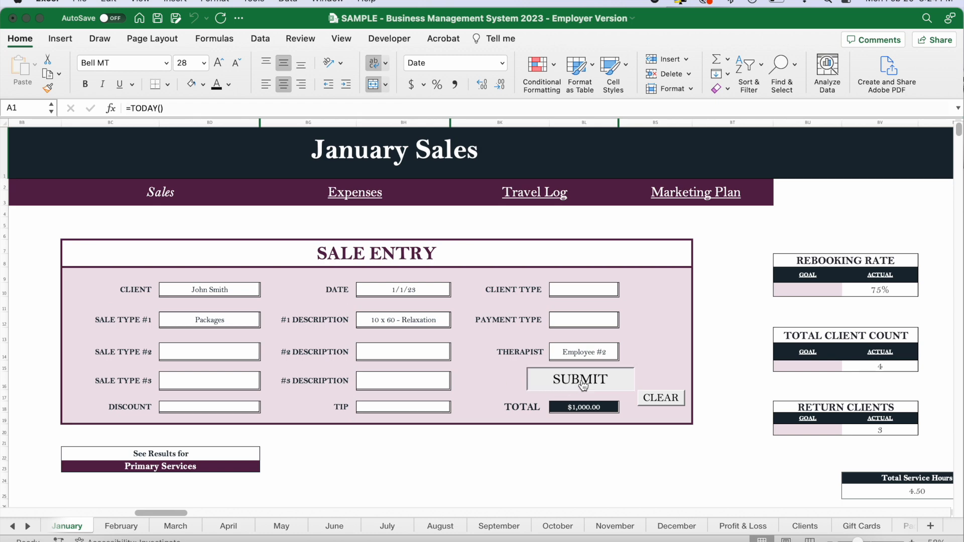
scroll(567, 351, "right", 10)
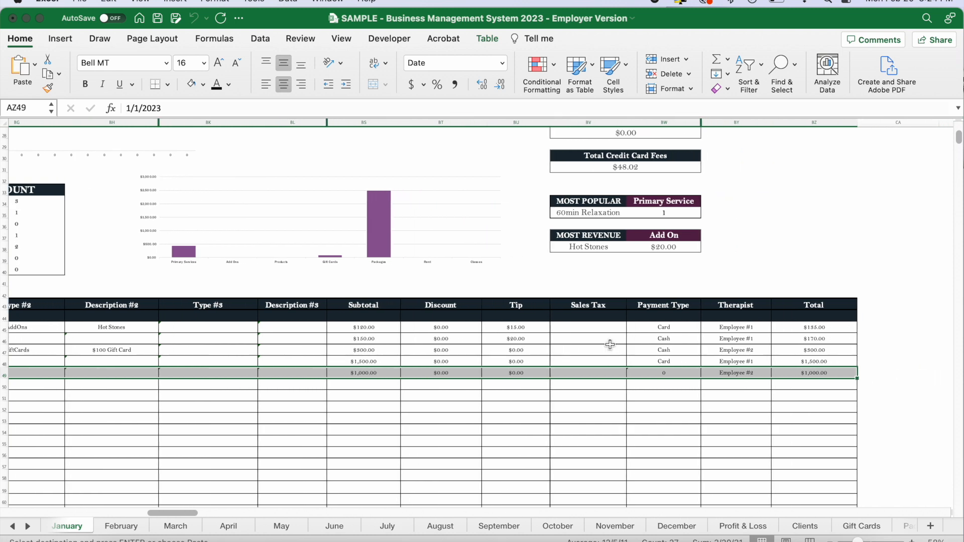
Open the P&L Statement, choose the Monthly view, and examine January's revenue, expenses and net profit.
scroll(609, 344, "left", 10)
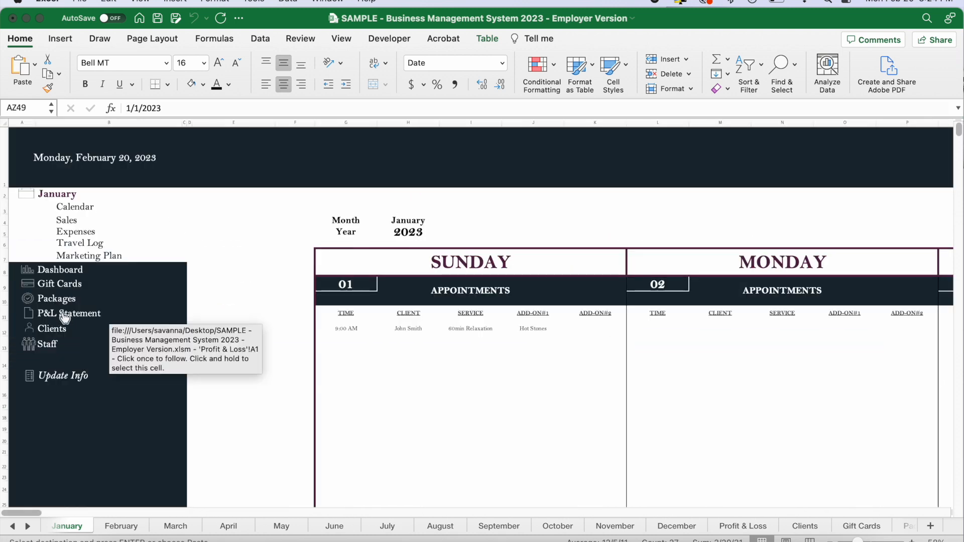
left_click(56, 315)
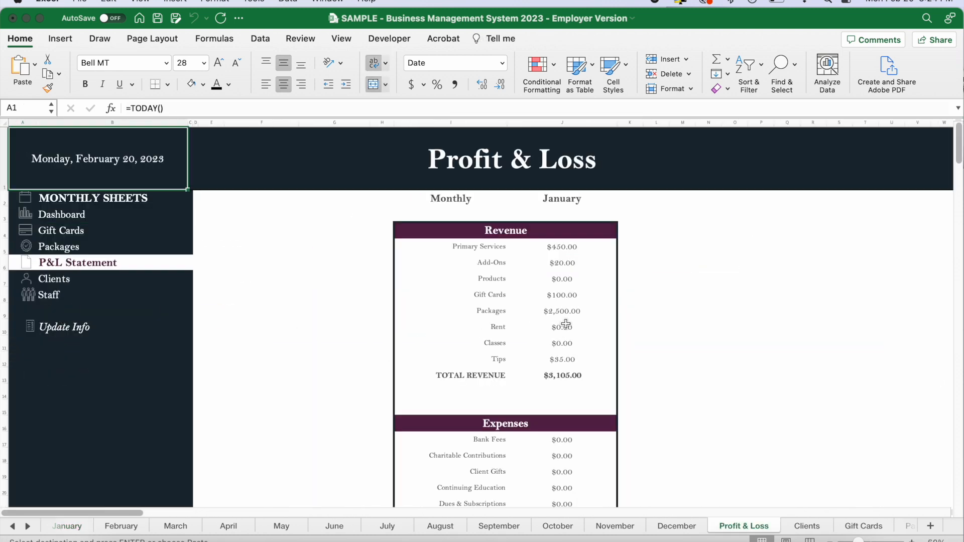
scroll(626, 284, "down", 1)
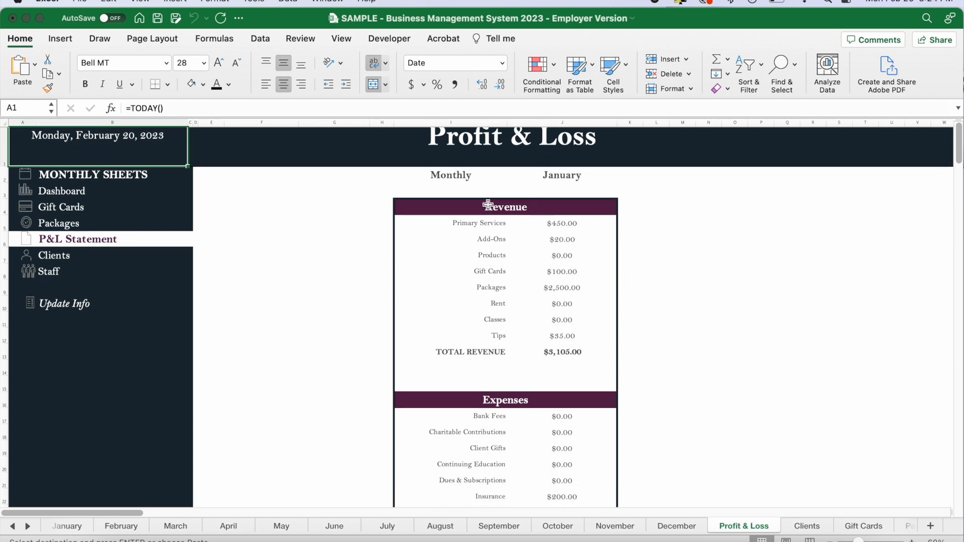
left_click(481, 176)
left_click(512, 178)
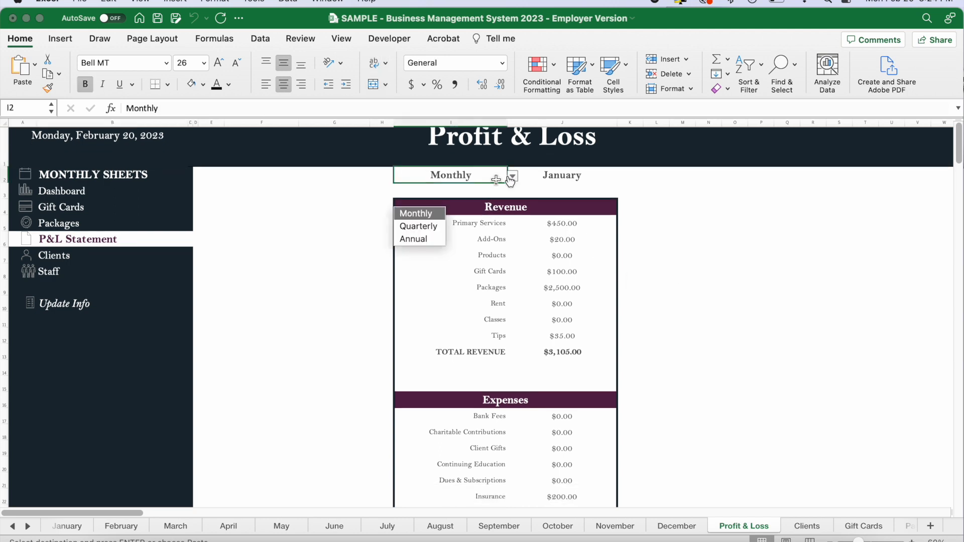
left_click(430, 217)
left_click(560, 175)
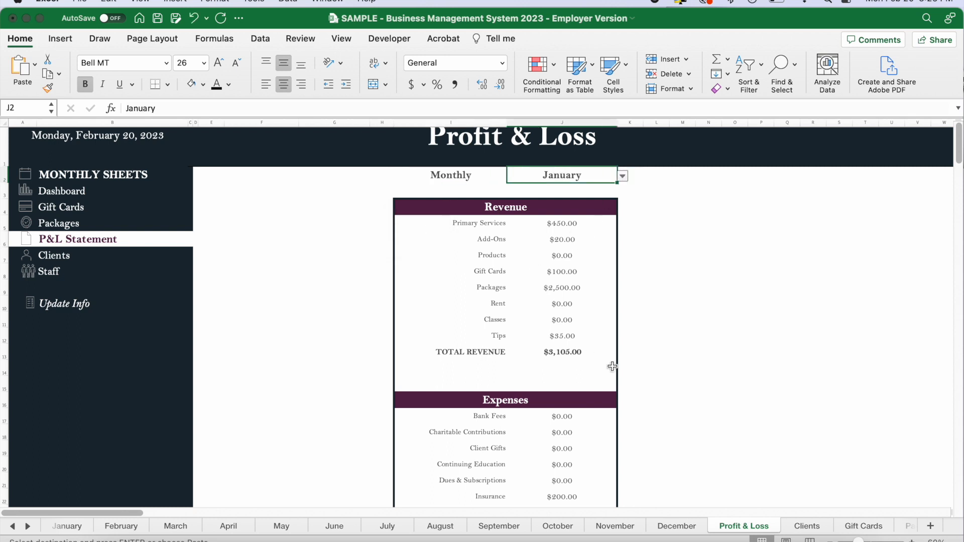
scroll(612, 367, "down", 10)
scroll(671, 338, "down", 5)
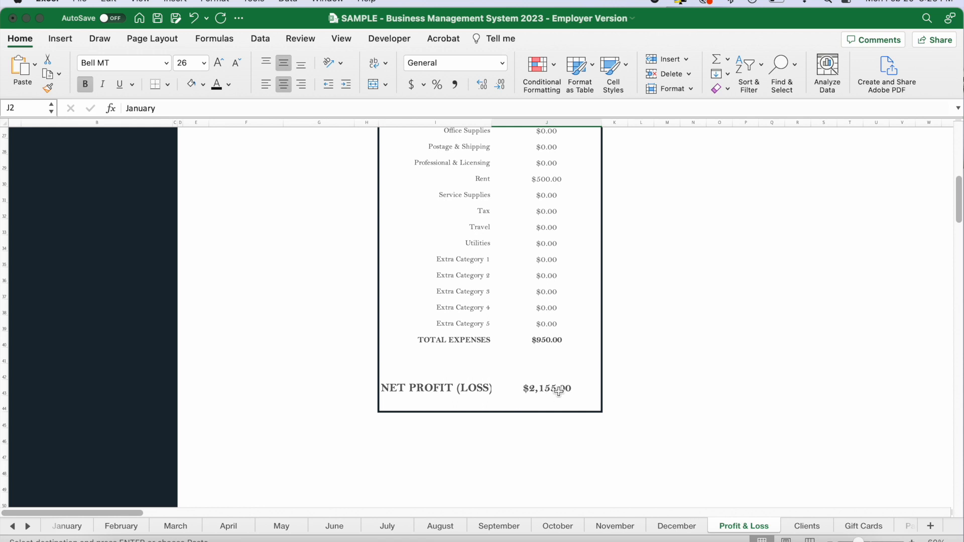
left_click(546, 391)
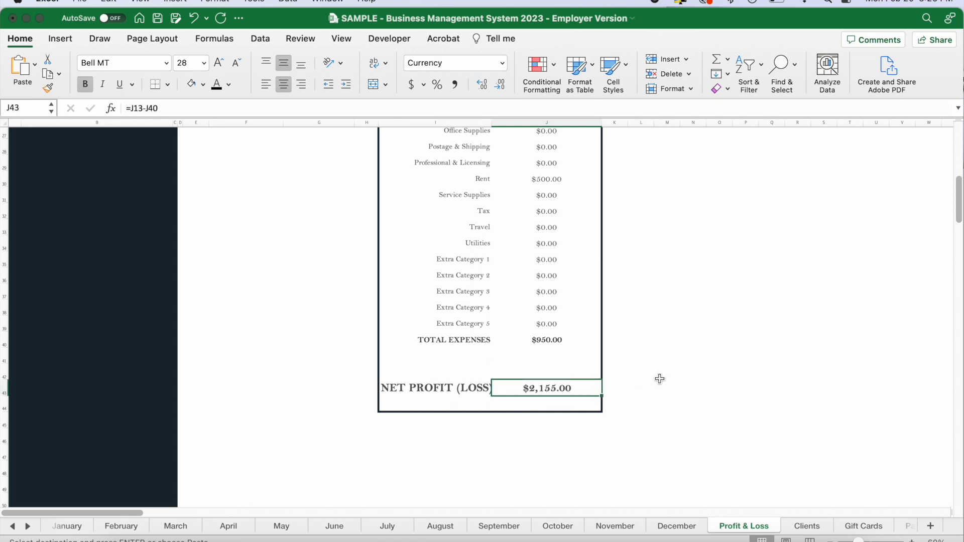
Switch the Profit & Loss statement to the Annual view with the Complete period.
scroll(659, 378, "up", 15)
left_click(466, 192)
key("alt+Down")
left_click(410, 235)
left_click(595, 194)
left_click(611, 195)
left_click(523, 215)
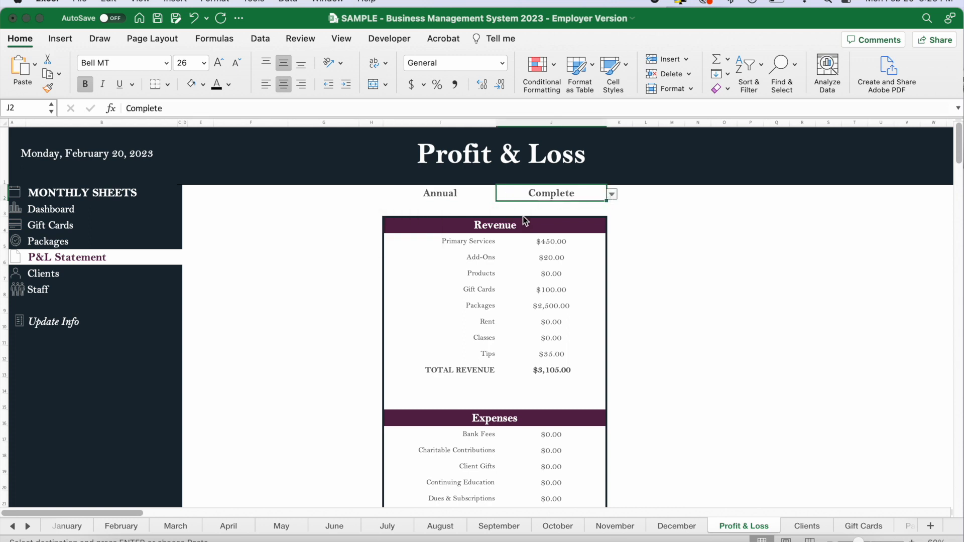
left_click(650, 226)
Set the Profit & Loss statement to the Quarterly view for the First quarter.
left_click(459, 196)
left_click(502, 197)
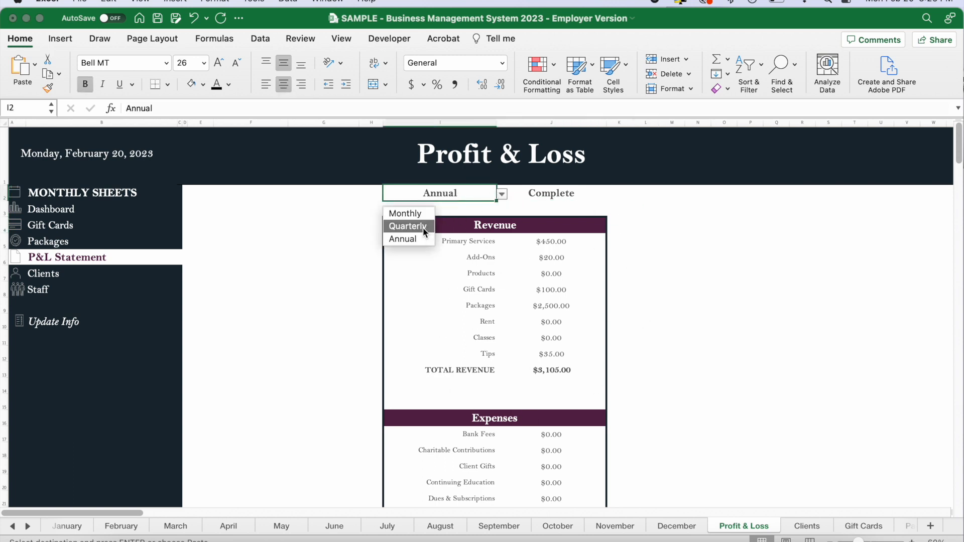
left_click(422, 227)
left_click(557, 193)
left_click(612, 194)
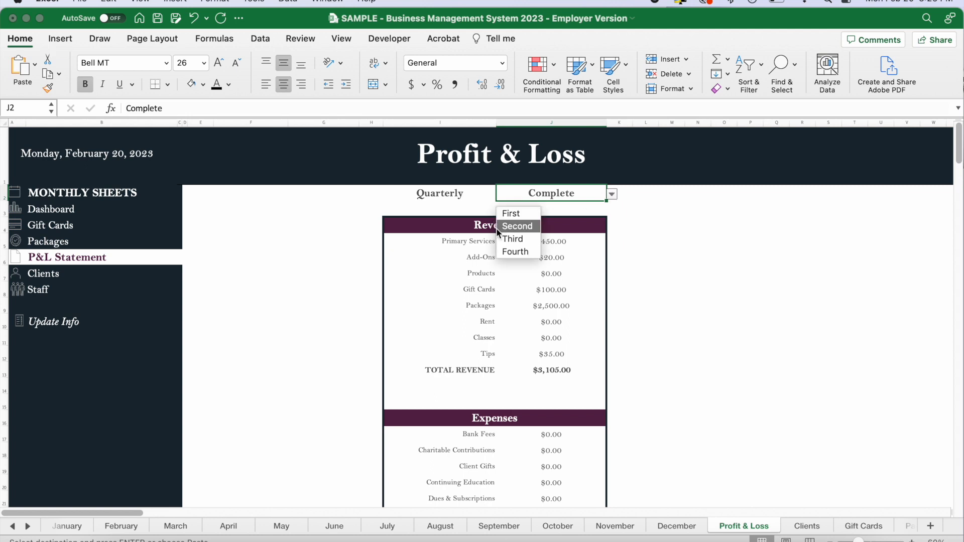
left_click(520, 213)
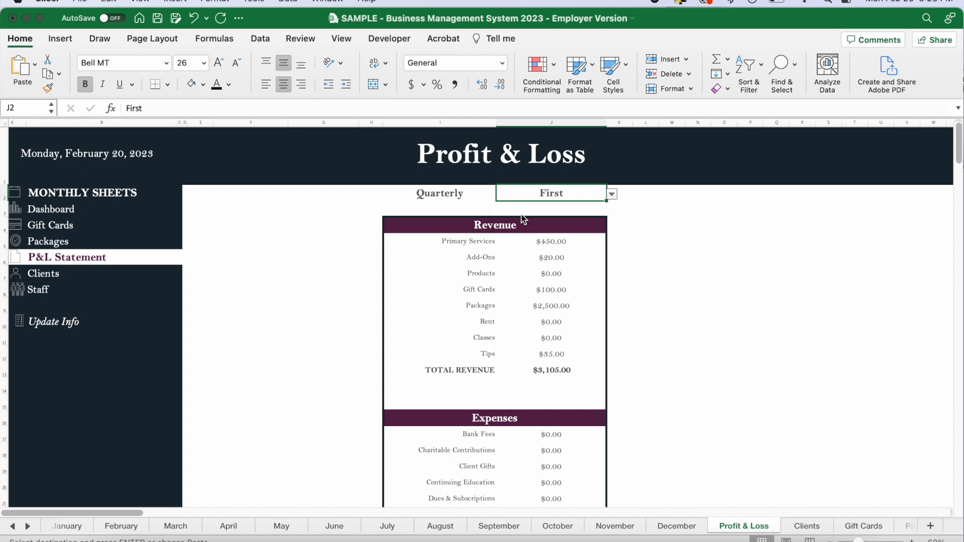
left_click(681, 228)
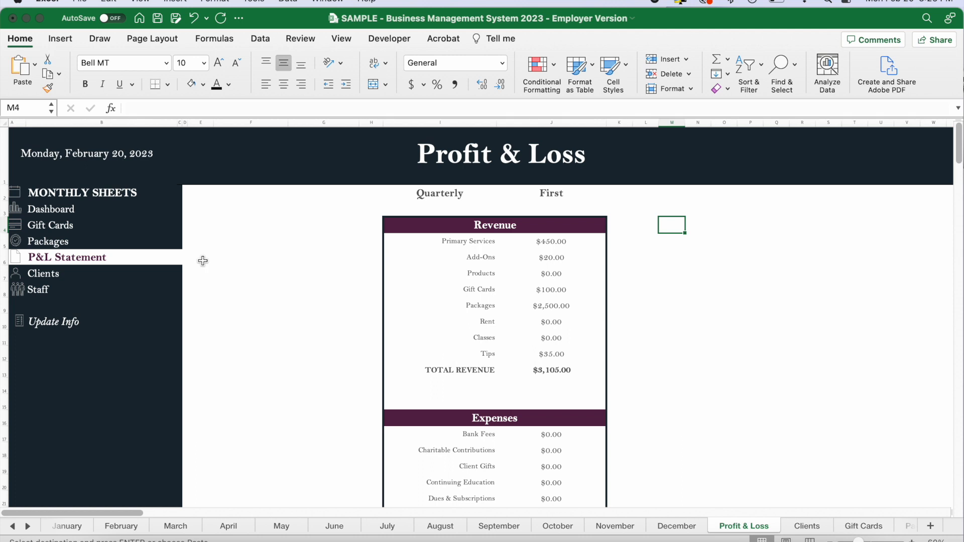
Open the Staff sheet and examine the chart comparing employees' total sales and its period and metric selectors.
left_click(37, 290)
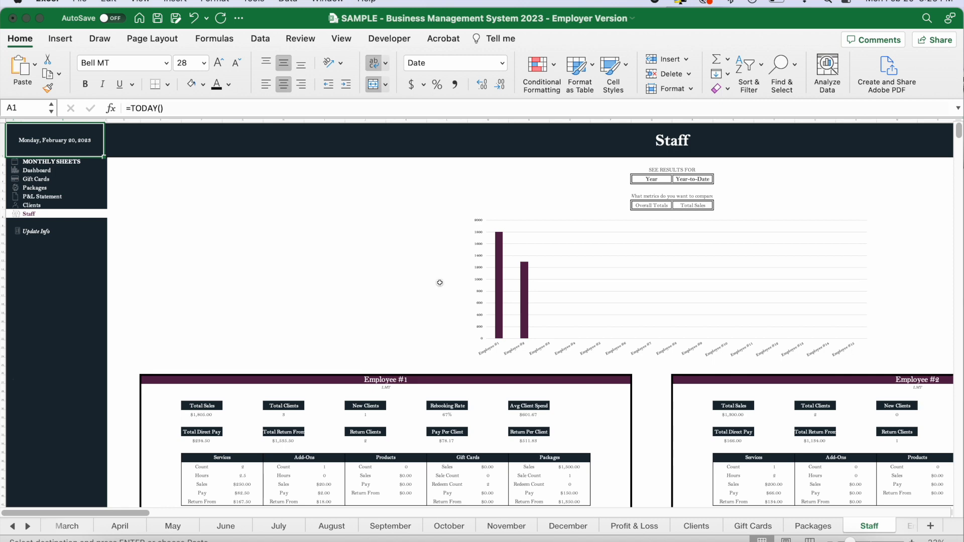
scroll(439, 282, "up", 2)
scroll(439, 283, "up", 1)
scroll(440, 283, "right", 4)
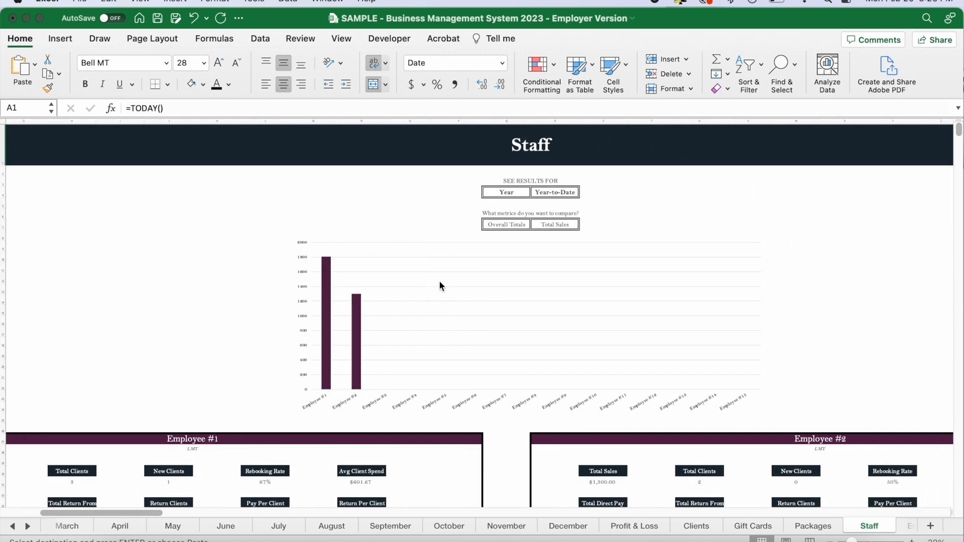
scroll(439, 285, "up", 5)
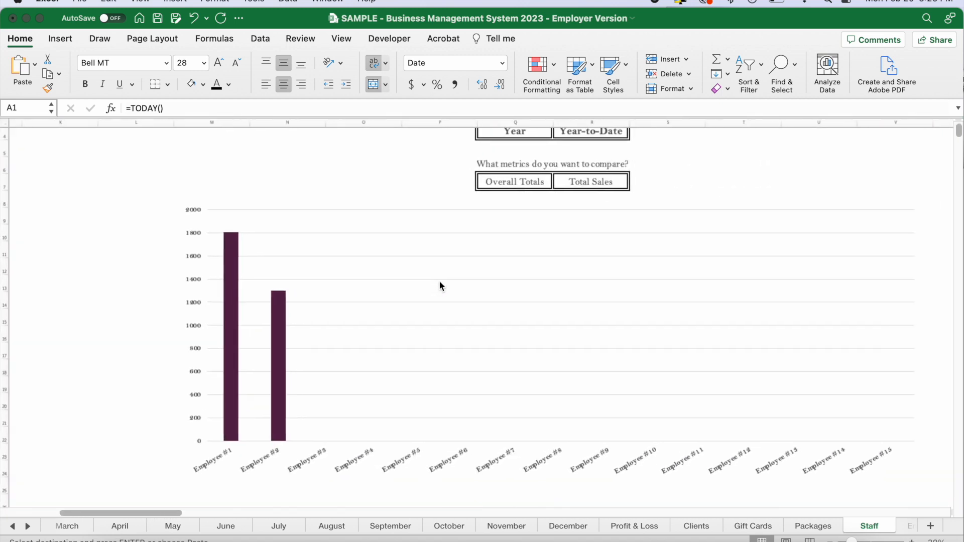
scroll(440, 284, "up", 3)
scroll(440, 284, "left", 2)
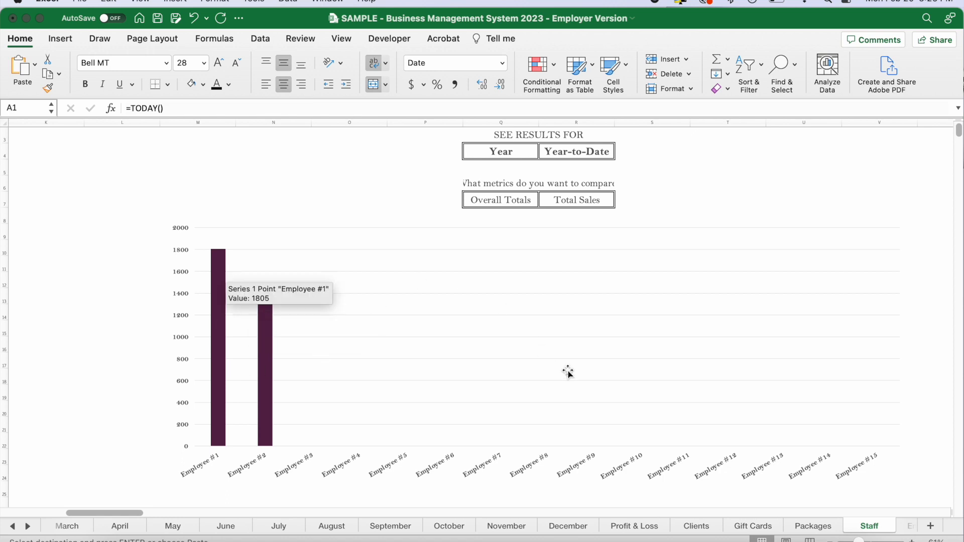
scroll(504, 313, "up", 2)
scroll(503, 313, "right", 2)
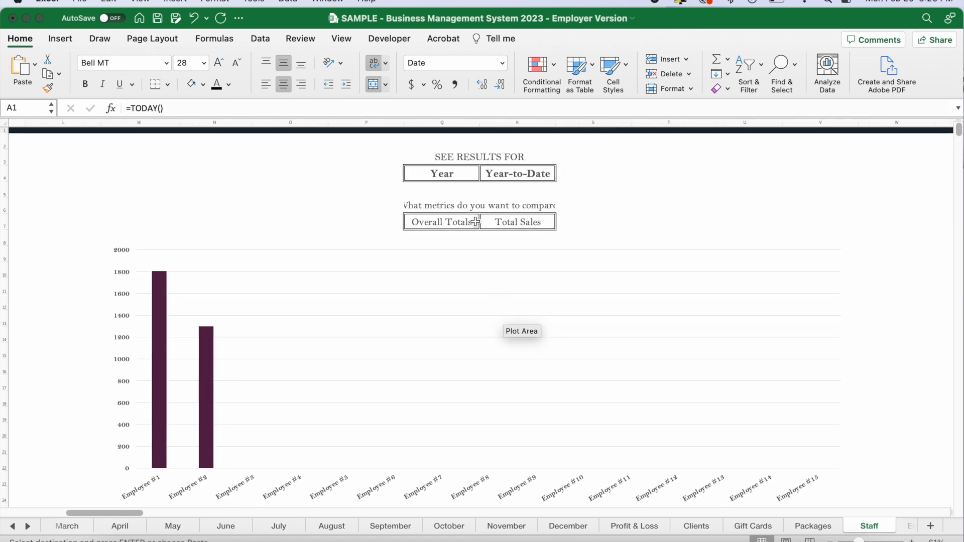
Set the Staff results period to Month, trying February before selecting January.
left_click(465, 175)
left_click(486, 175)
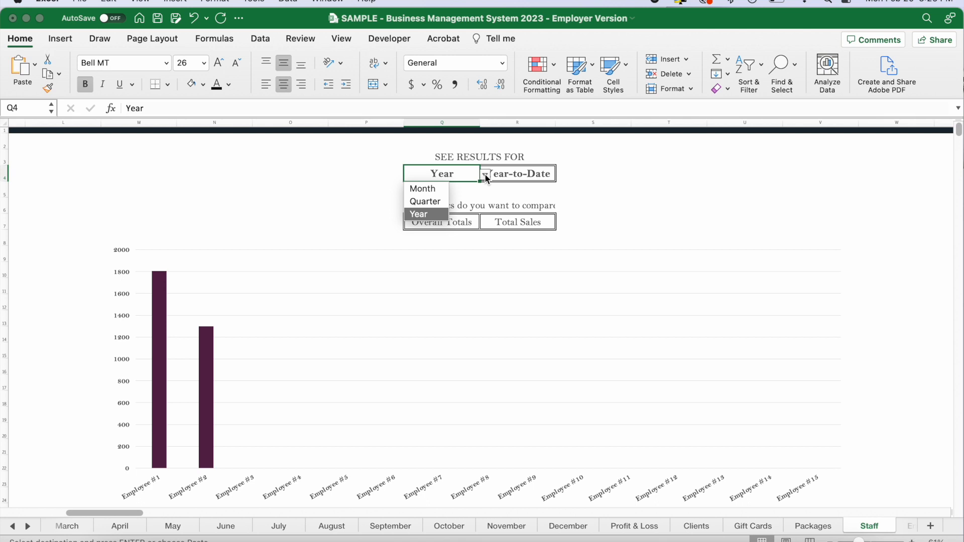
left_click(437, 190)
left_click(507, 176)
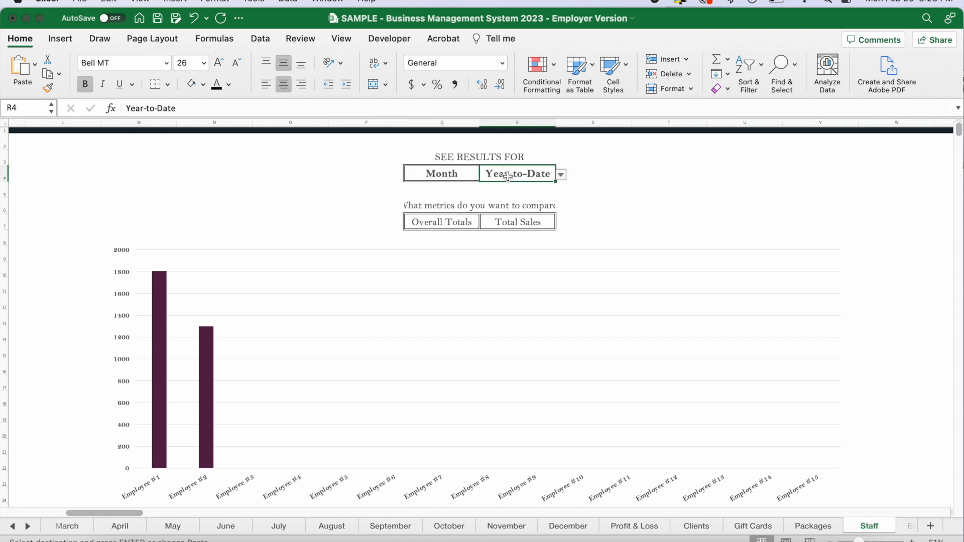
left_click(560, 175)
left_click(505, 201)
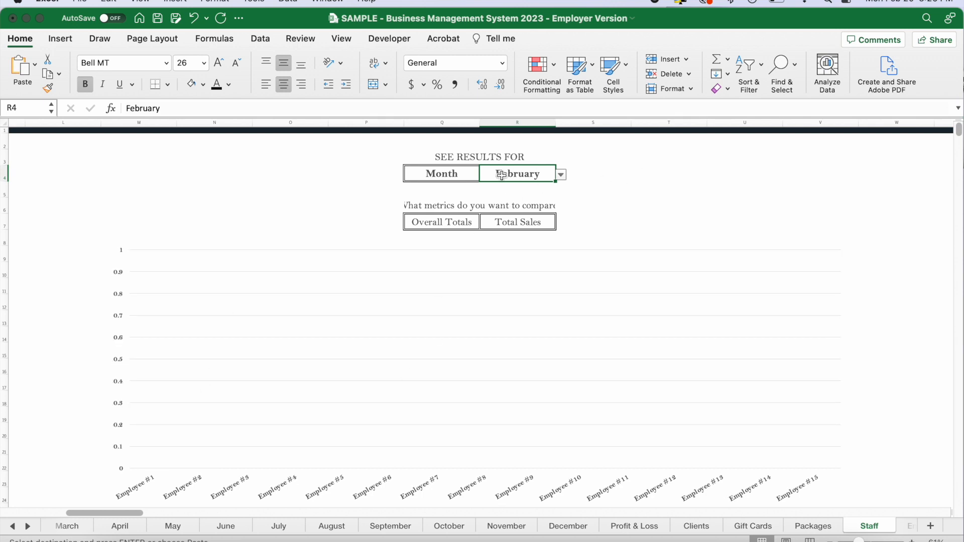
left_click(561, 175)
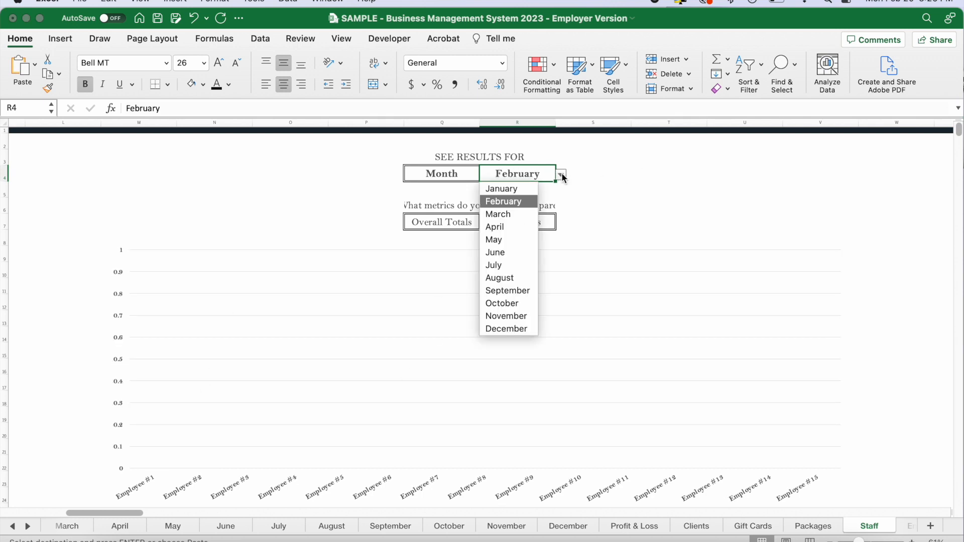
left_click(514, 191)
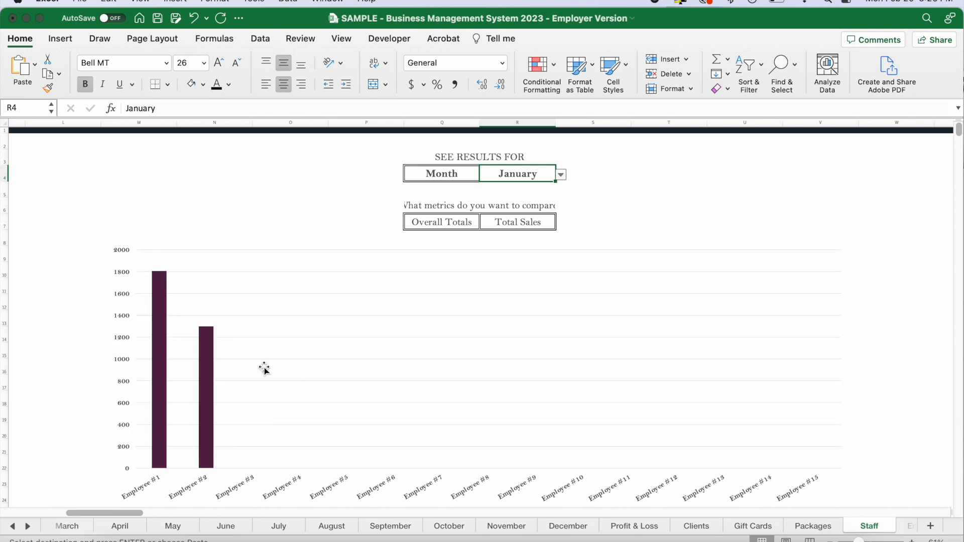
Set the Staff chart's comparison metric category to Services.
left_click(444, 223)
left_click(485, 223)
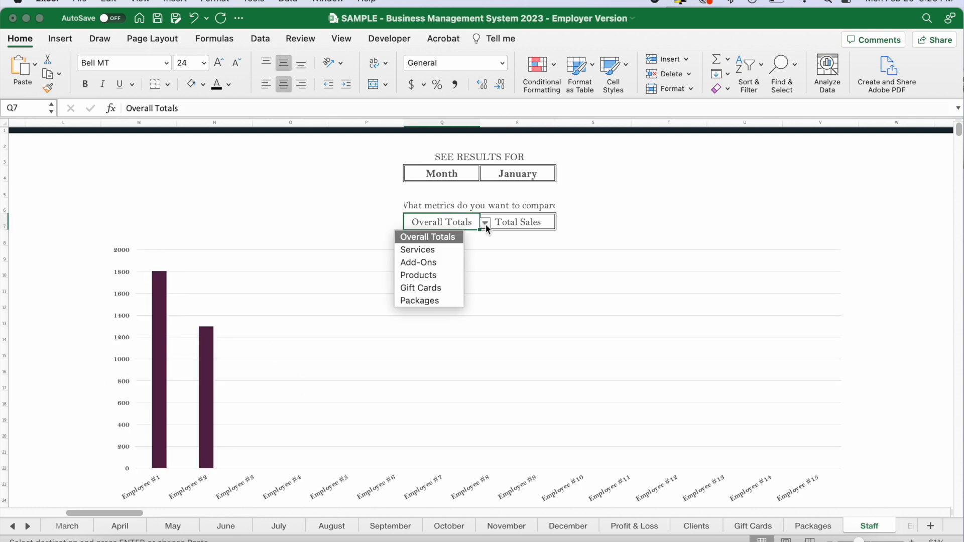
left_click(432, 250)
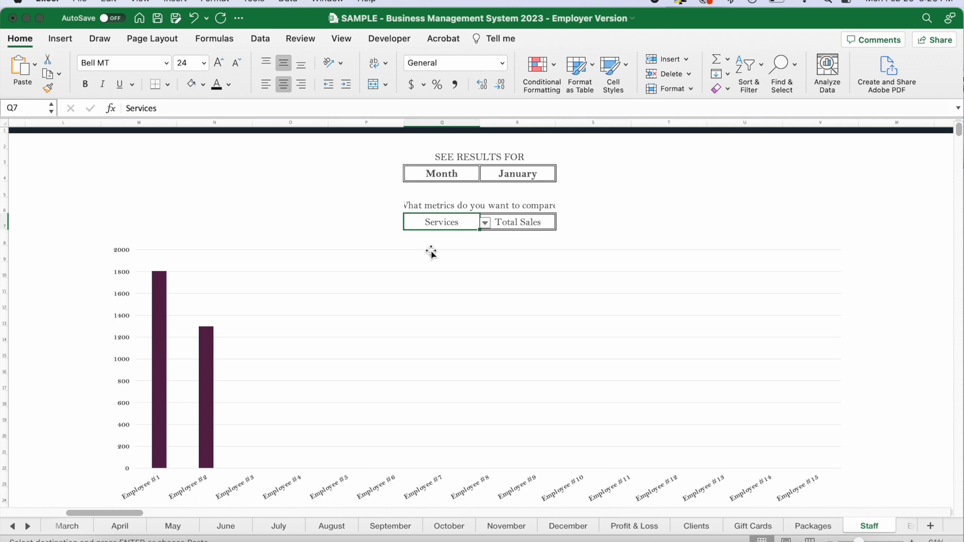
Set the Staff chart's compared metric to Service Count and check the employees' bars.
left_click(533, 222)
left_click(561, 224)
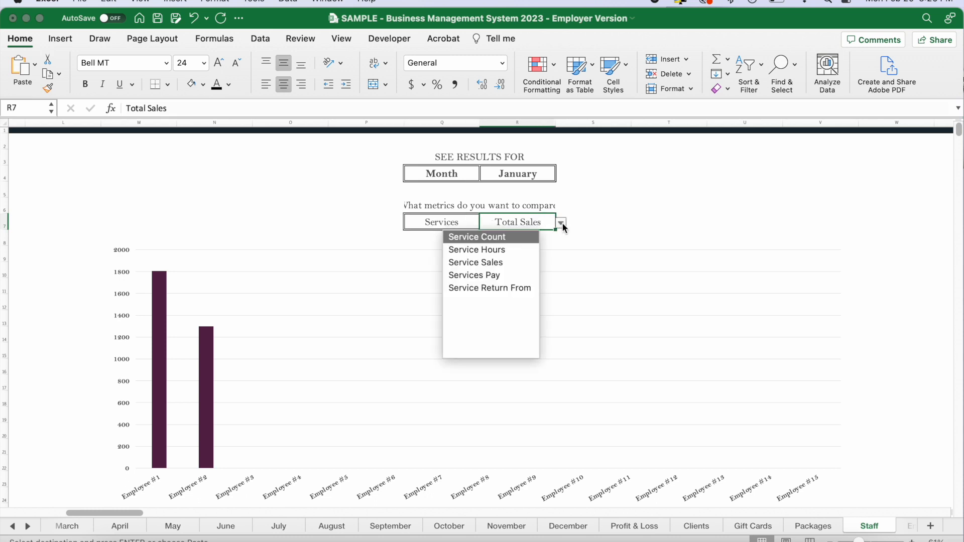
left_click(494, 238)
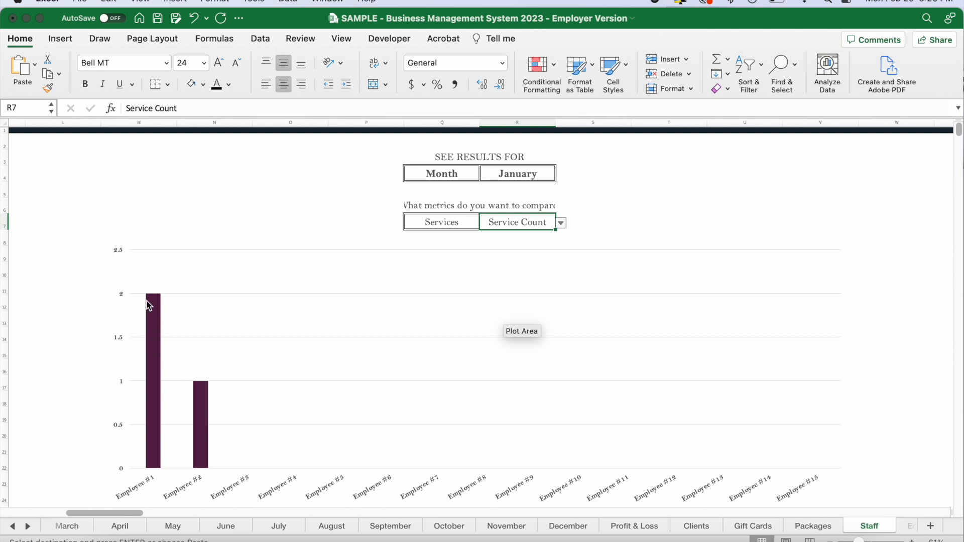
mouse_move(199, 391)
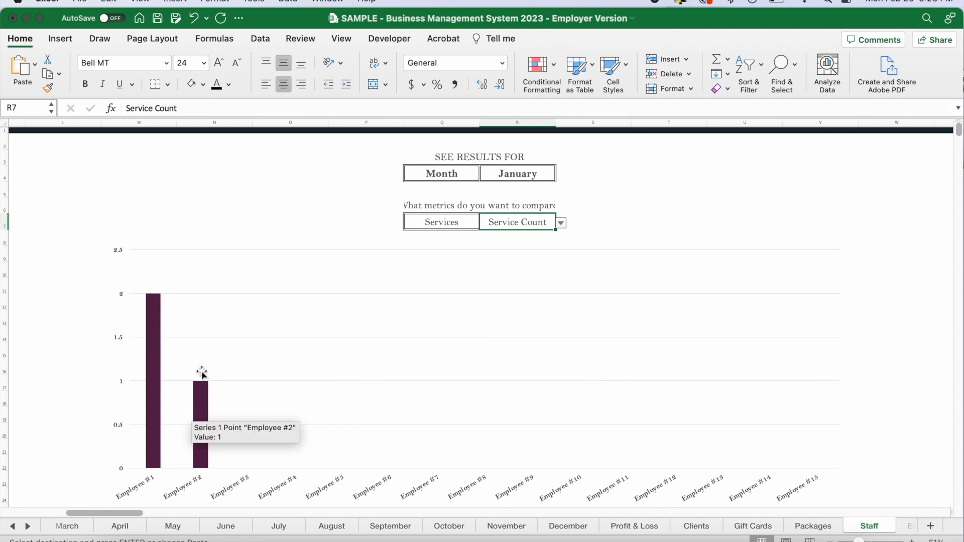
Switch the Staff chart's comparison to the Packages category with the Package Sale Count metric.
left_click(476, 224)
left_click(484, 223)
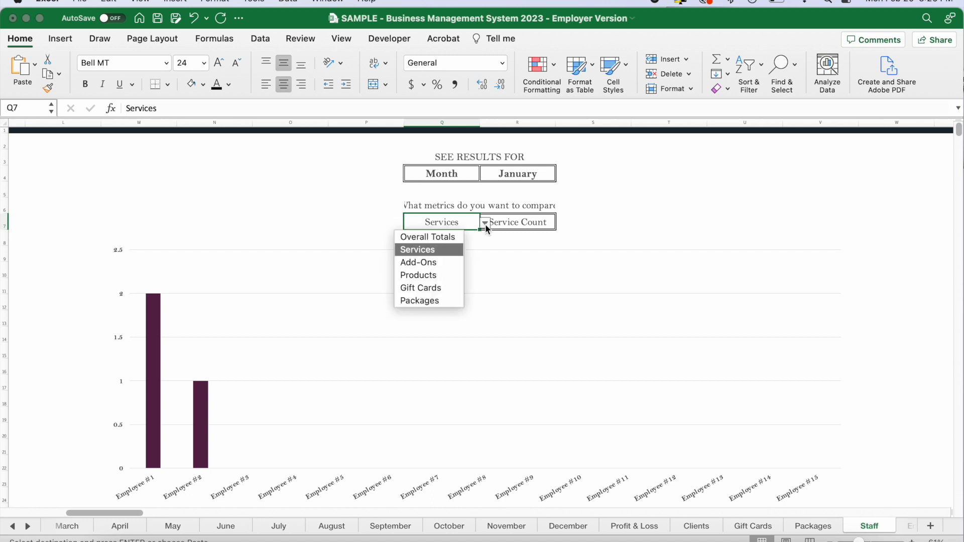
left_click(435, 301)
left_click(541, 226)
left_click(561, 224)
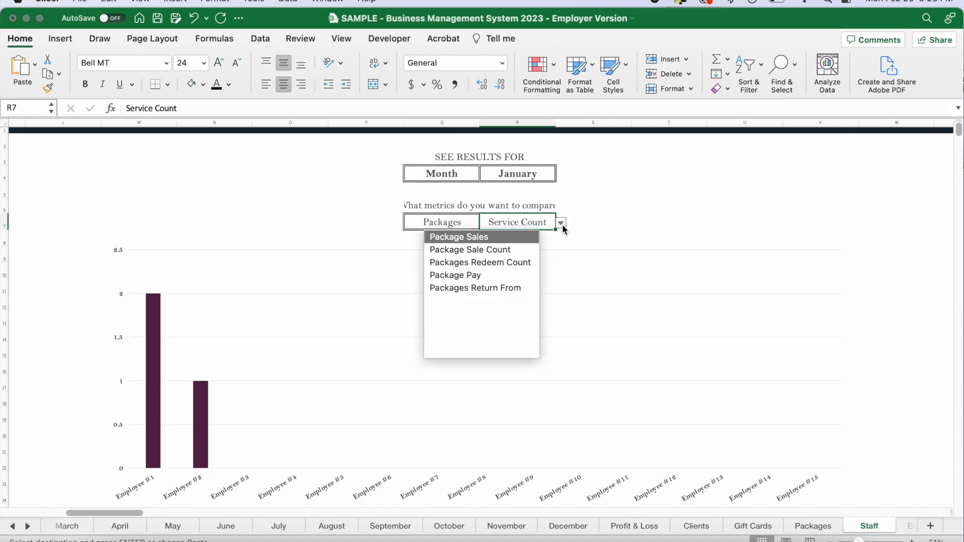
left_click(485, 251)
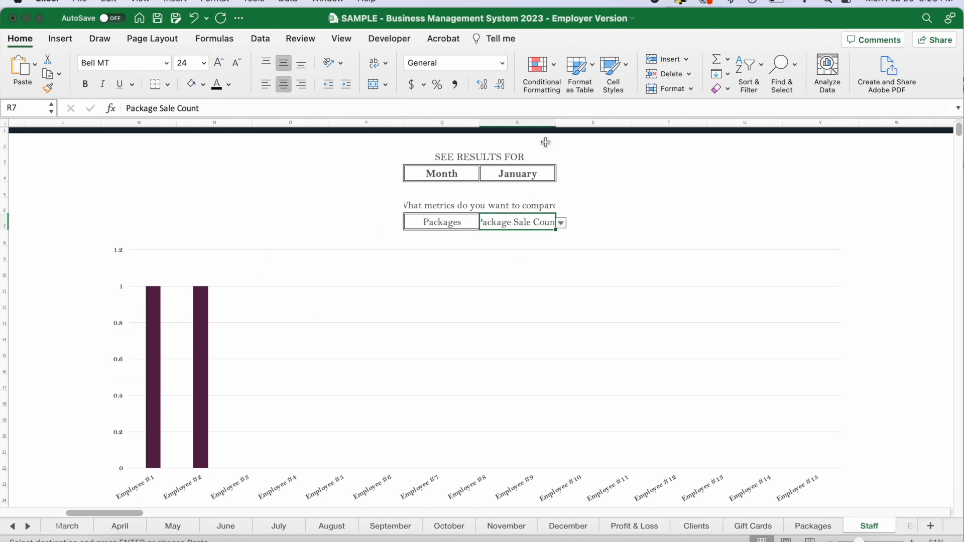
Widen column R on the Staff sheet so the full metric name fits in its cell.
left_click_drag(554, 125, 587, 125)
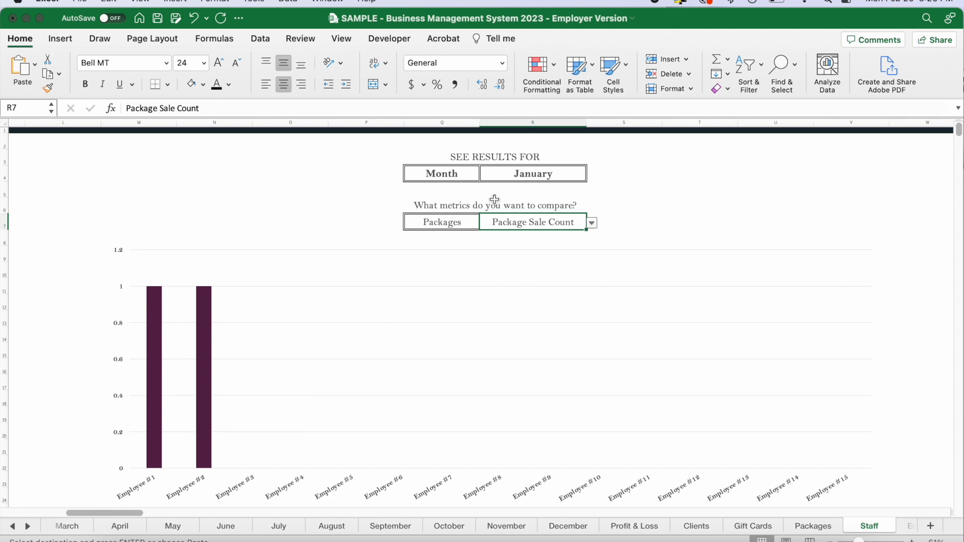
left_click(468, 224)
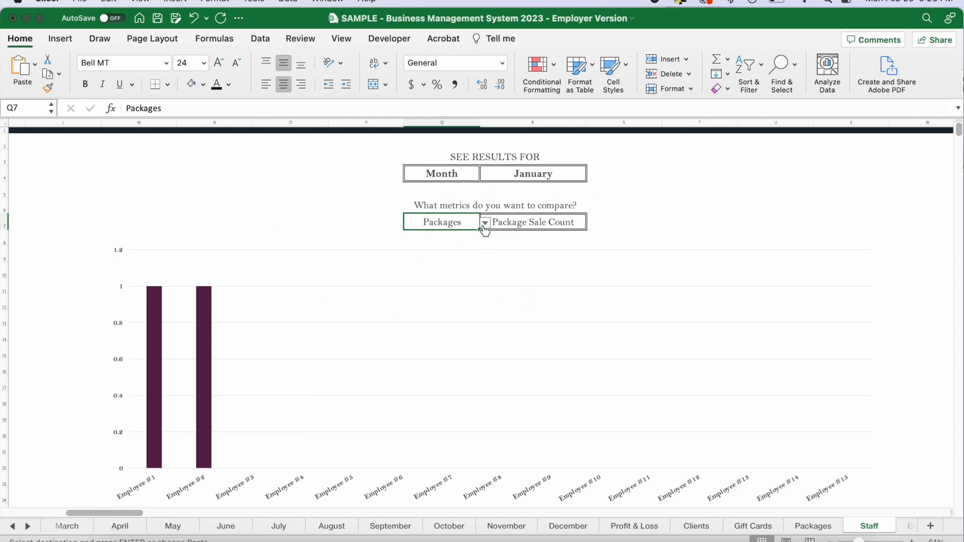
left_click(485, 223)
key("Escape")
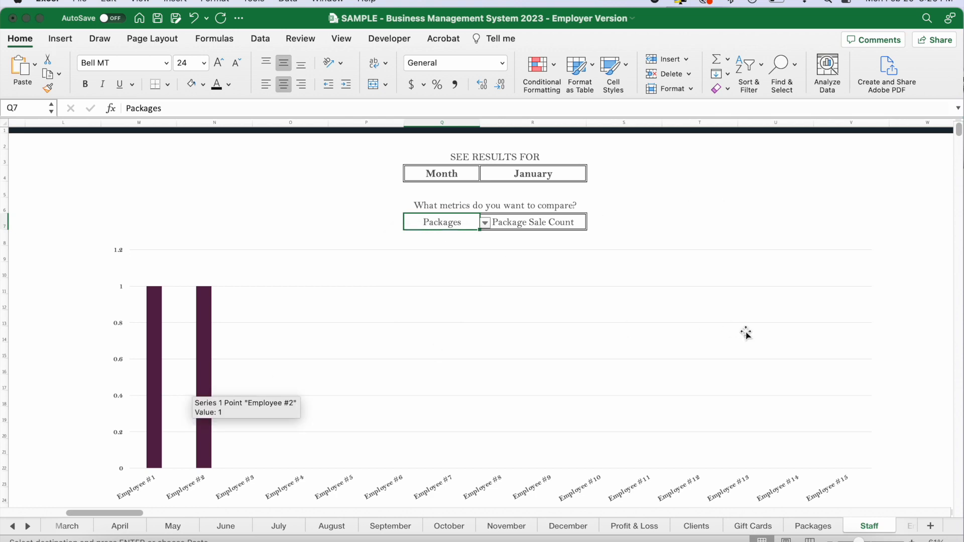
Examine Employee #1's summary: job title, Total Sales, Total Clients, New Clients, Rebooking Rate and Avg Client Spend.
scroll(259, 360, "down", 3)
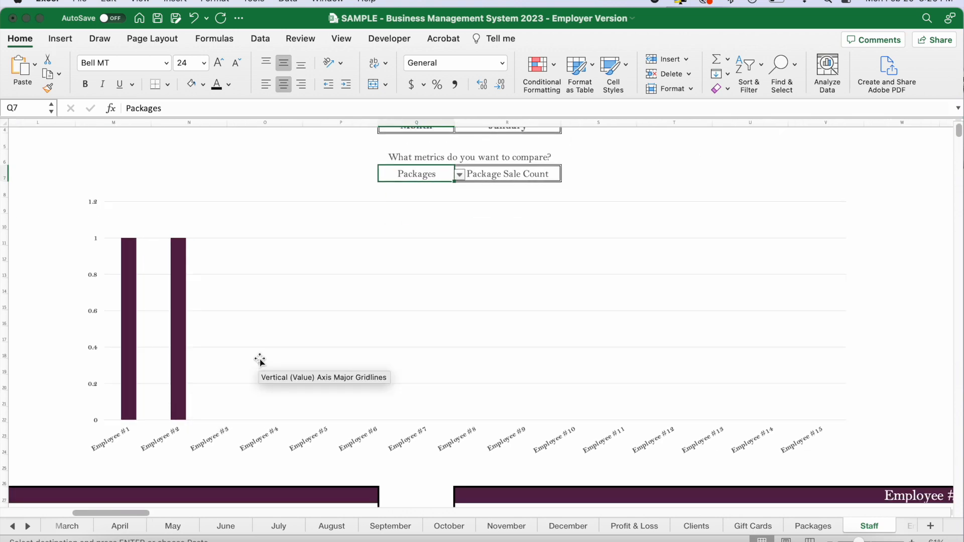
scroll(260, 361, "down", 10)
scroll(260, 360, "left", 5)
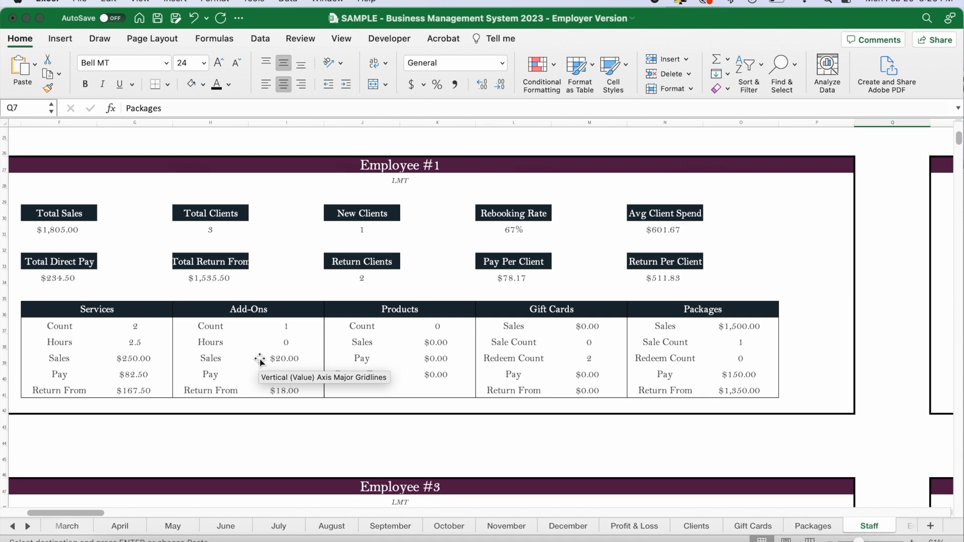
scroll(260, 360, "up", 1)
scroll(259, 360, "left", 1)
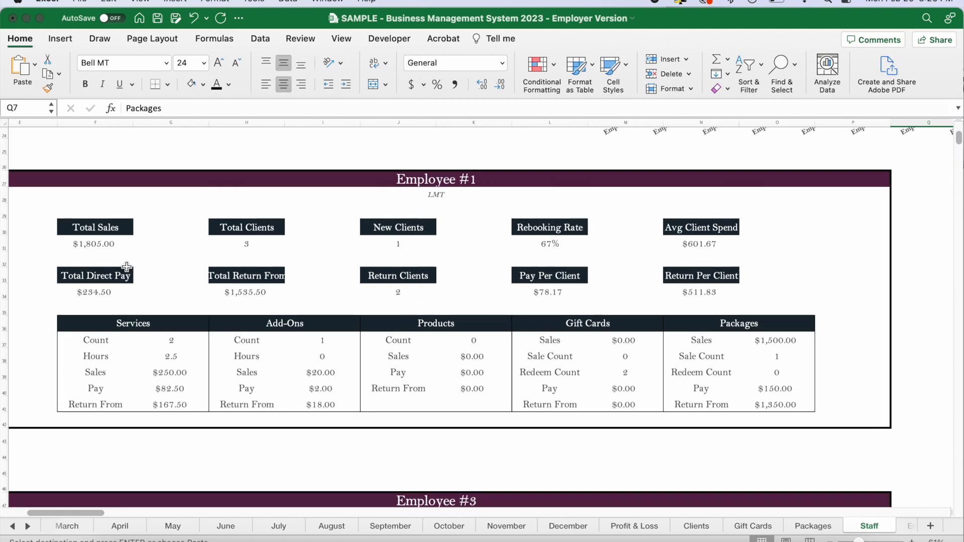
left_click_drag(89, 247, 777, 402)
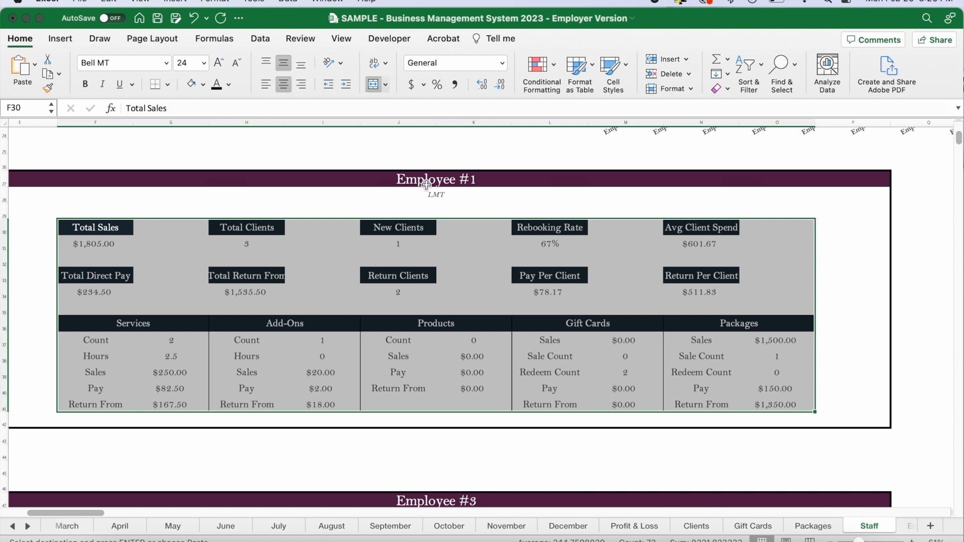
left_click(428, 184)
left_click(457, 199)
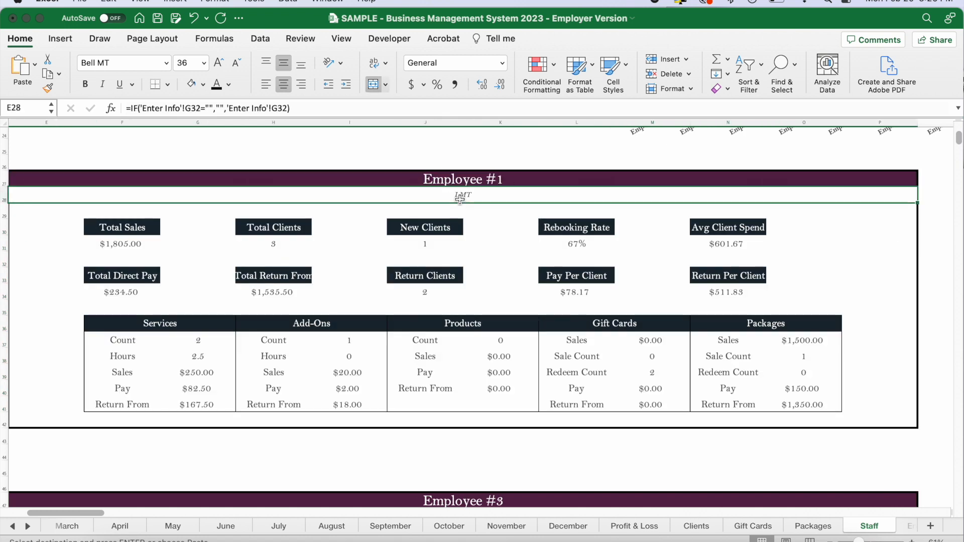
left_click(113, 247)
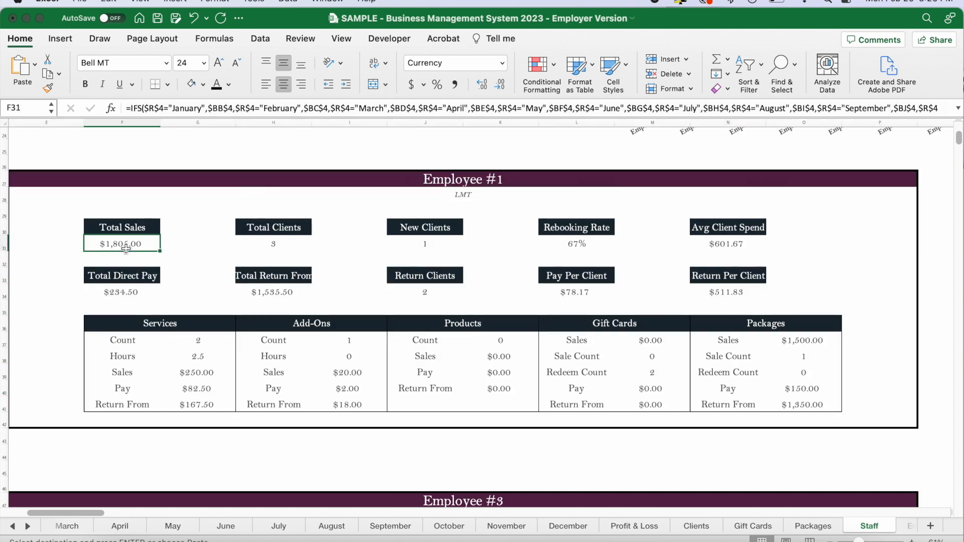
left_click(259, 246)
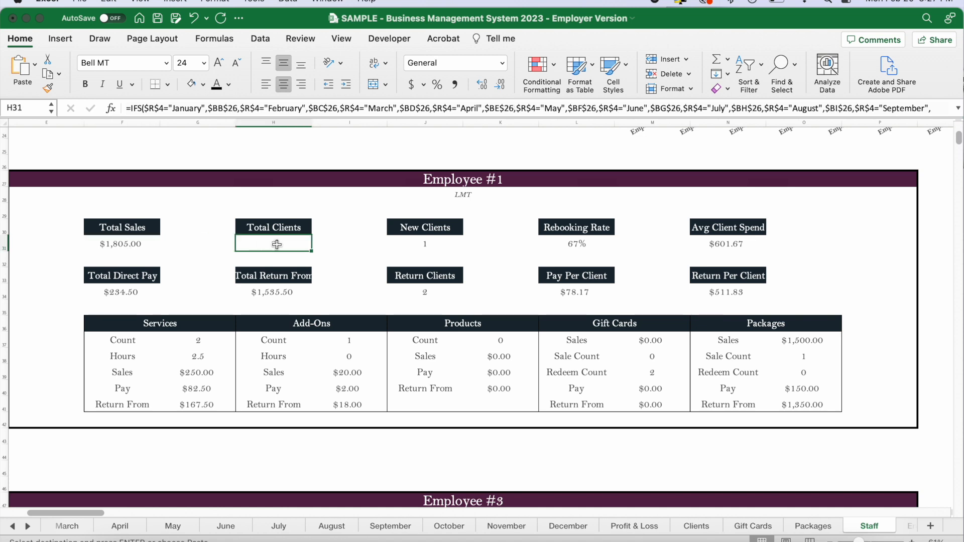
left_click(408, 243)
left_click(578, 244)
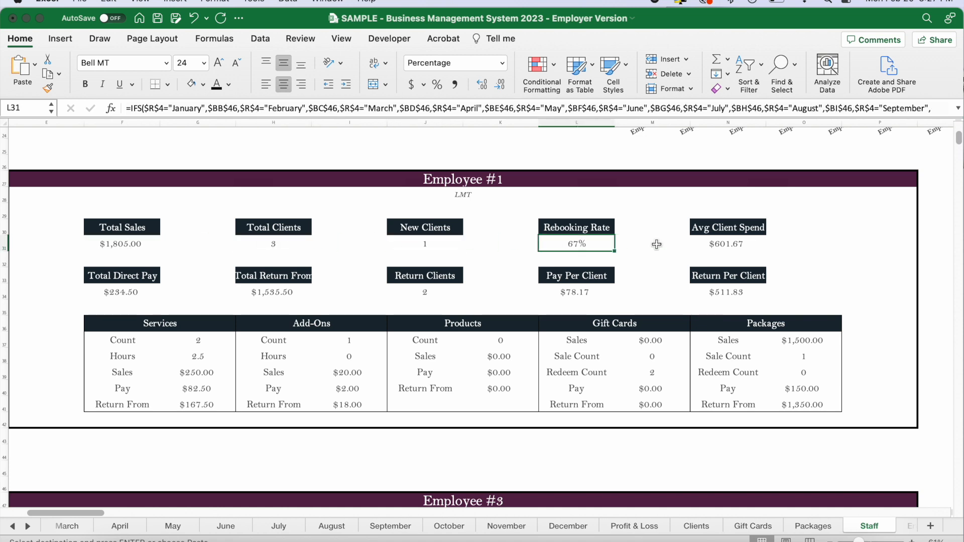
left_click(714, 244)
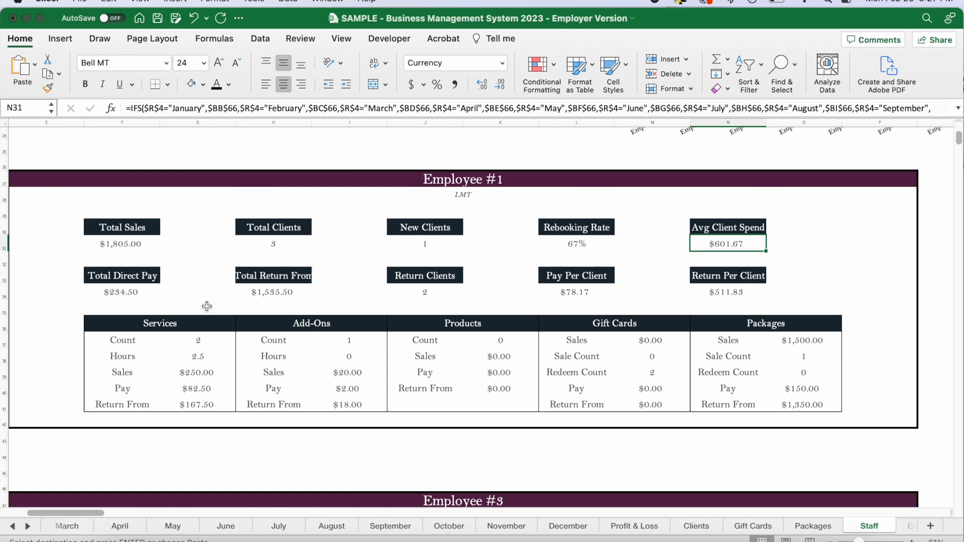
Look through the other employees' result blocks from Employee #2 to Employee #15, and return to Employee #1.
scroll(660, 327, "right", 10)
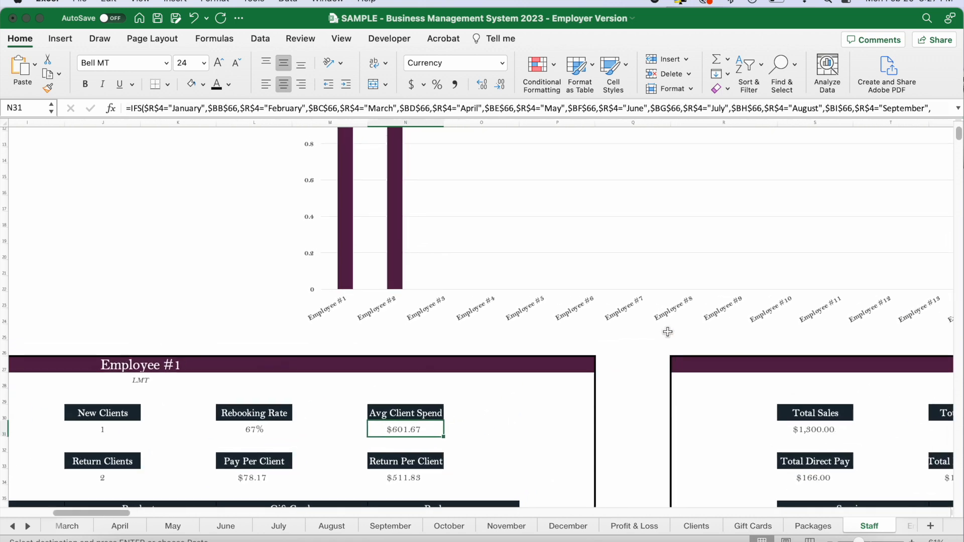
scroll(668, 332, "right", 2)
scroll(667, 333, "left", 5)
scroll(667, 334, "down", 3)
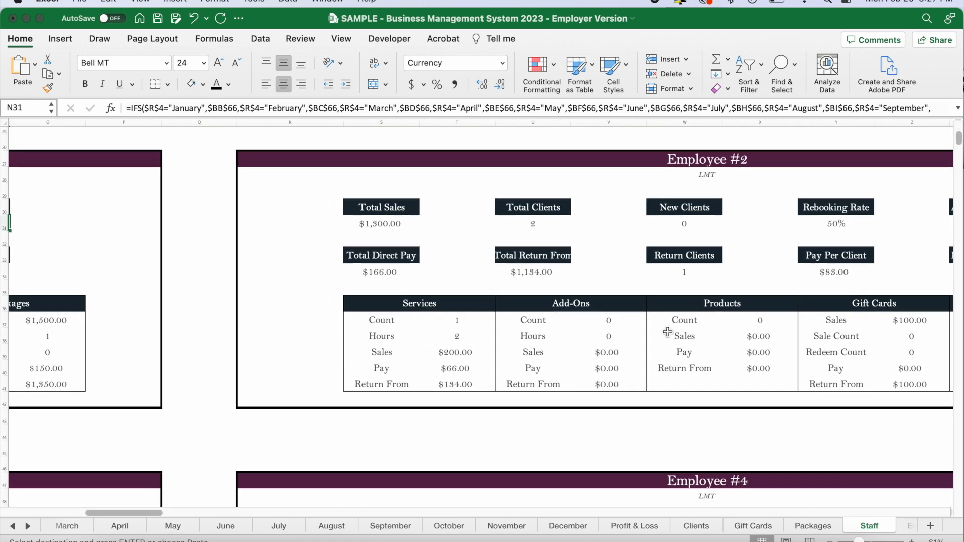
scroll(665, 337, "down", 2)
scroll(666, 336, "down", 15)
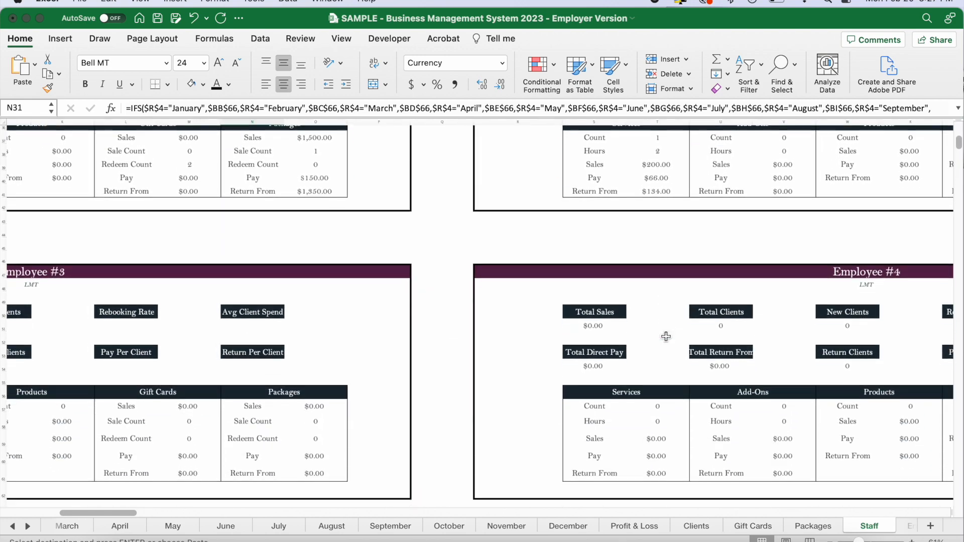
scroll(666, 337, "down", 20)
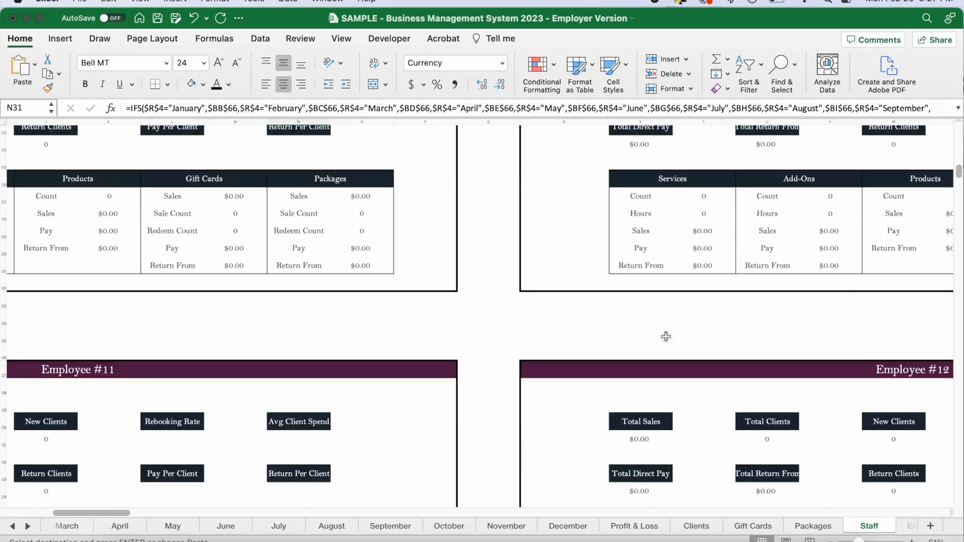
scroll(666, 336, "down", 2)
scroll(665, 337, "left", 10)
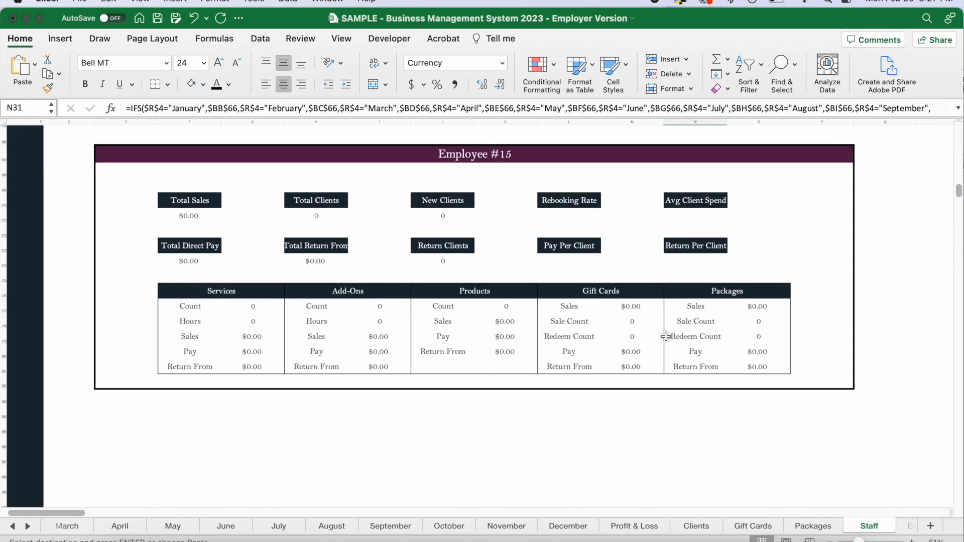
scroll(881, 262, "up", 20)
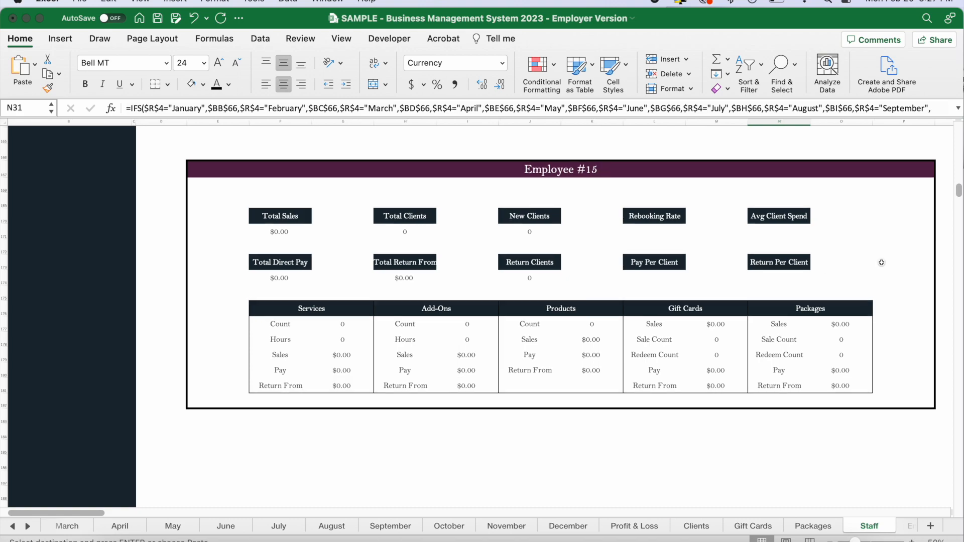
scroll(881, 263, "up", 18)
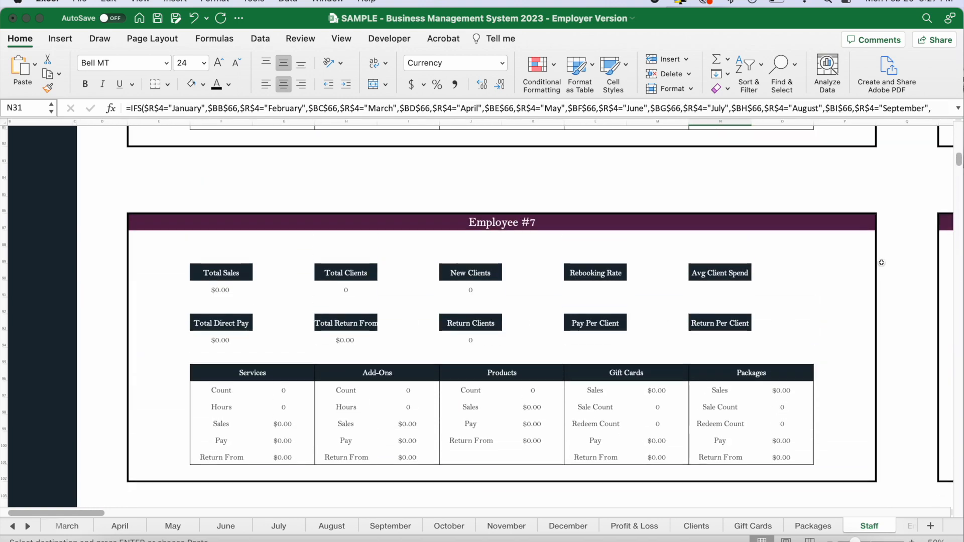
scroll(882, 263, "up", 15)
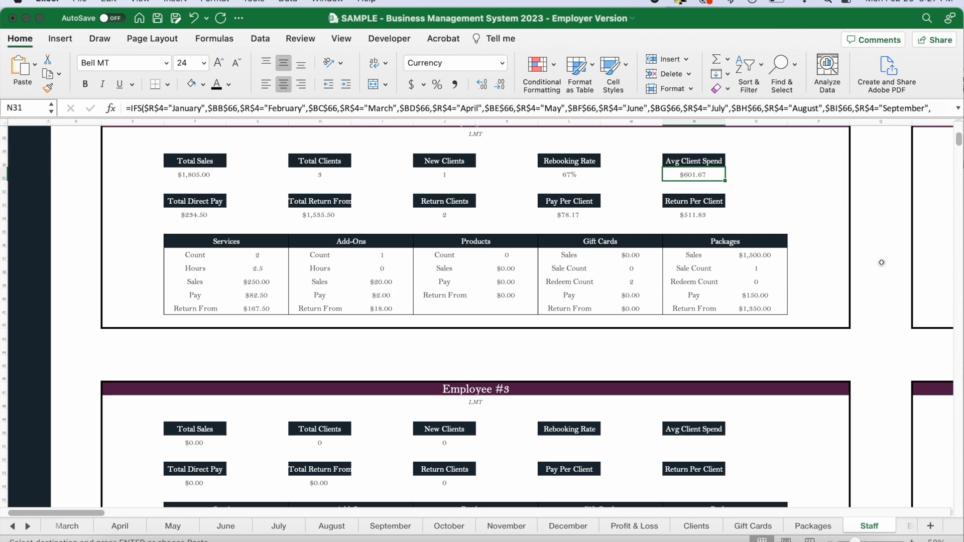
scroll(303, 358, "up", 5)
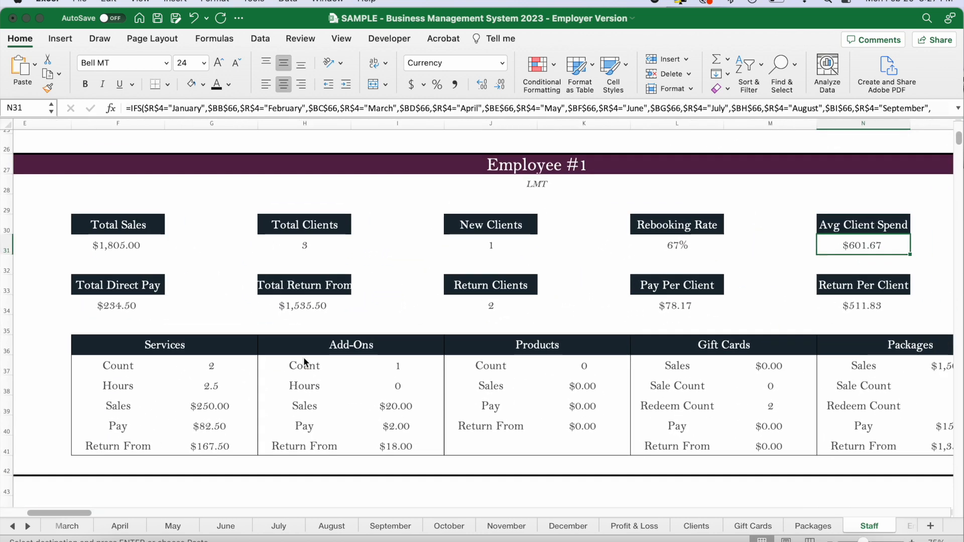
Review Employee #1's Services, Add-Ons, Products, Gift Cards and Packages breakdowns, including the package and gift card redeem counts.
scroll(229, 319, "right", 2)
scroll(228, 319, "down", 1)
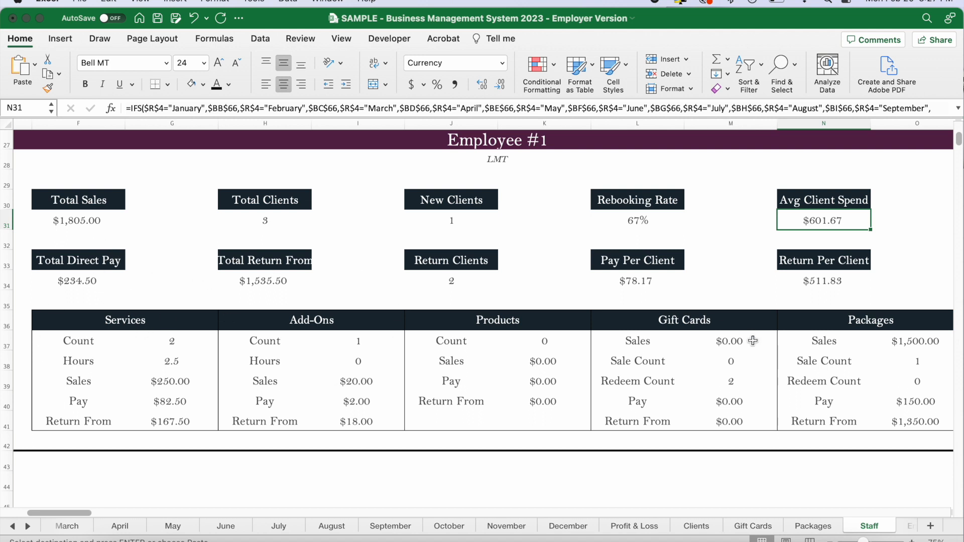
left_click_drag(163, 341, 170, 422)
left_click_drag(368, 341, 368, 424)
left_click_drag(533, 342, 536, 398)
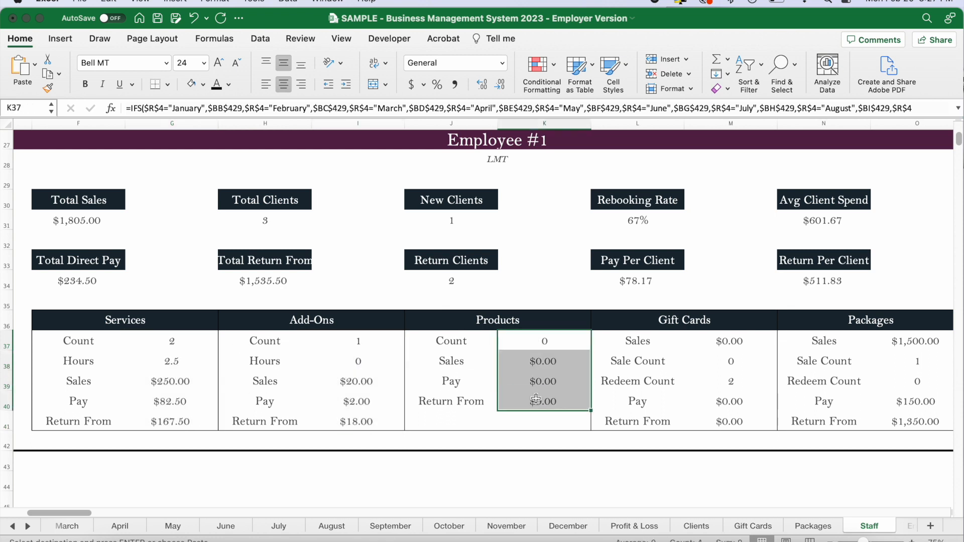
left_click_drag(721, 341, 723, 421)
left_click_drag(897, 341, 896, 430)
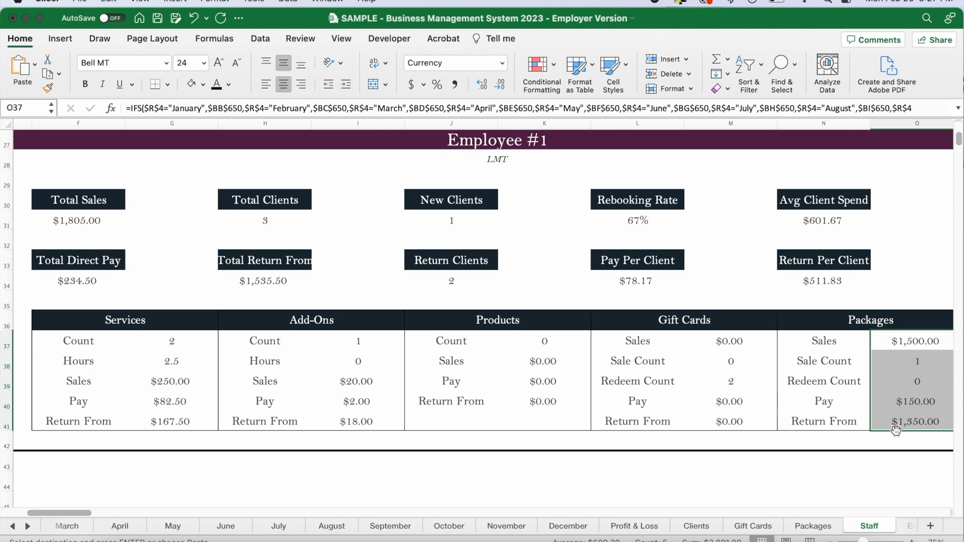
left_click(907, 382)
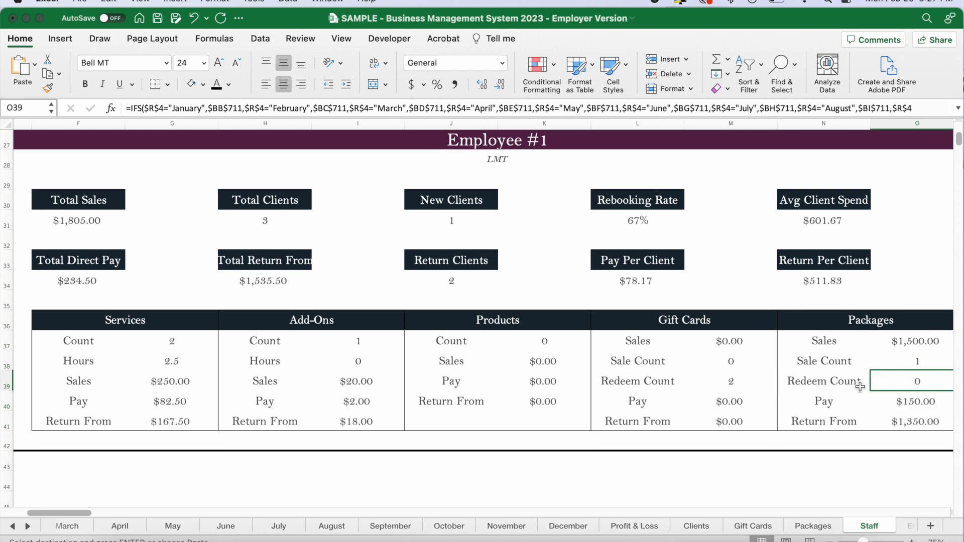
left_click(709, 386)
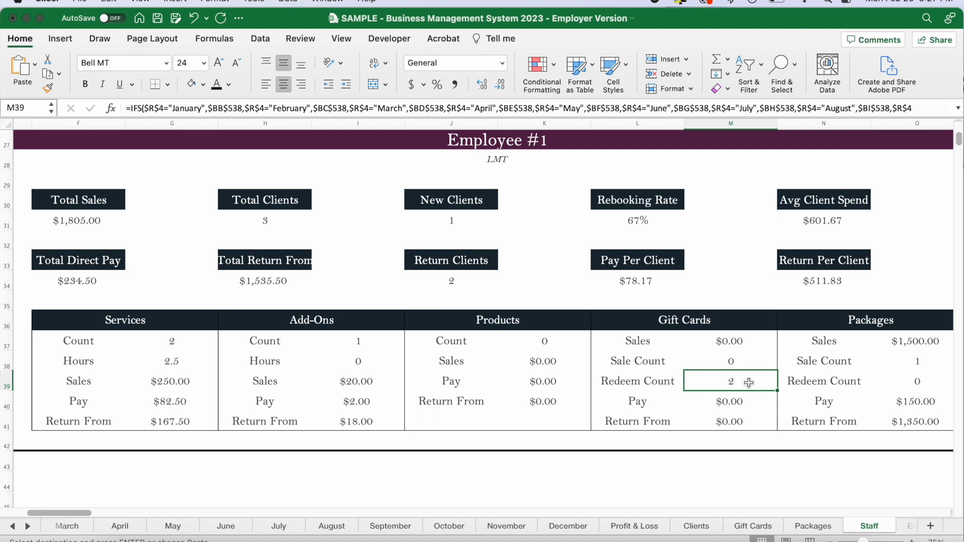
Compare Employee #1's Avg Client Spend with the Return Per Client figure.
left_click(722, 291)
left_click(824, 227)
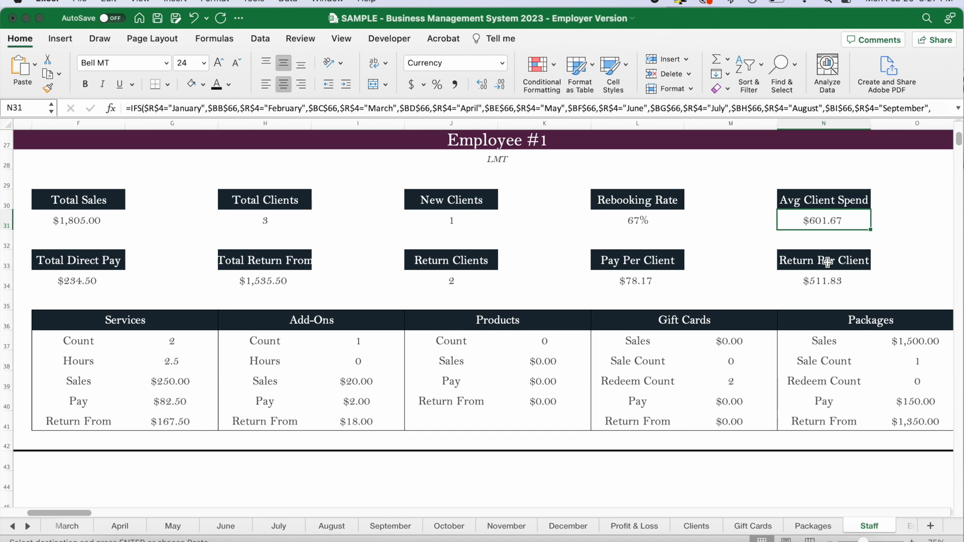
left_click(848, 266)
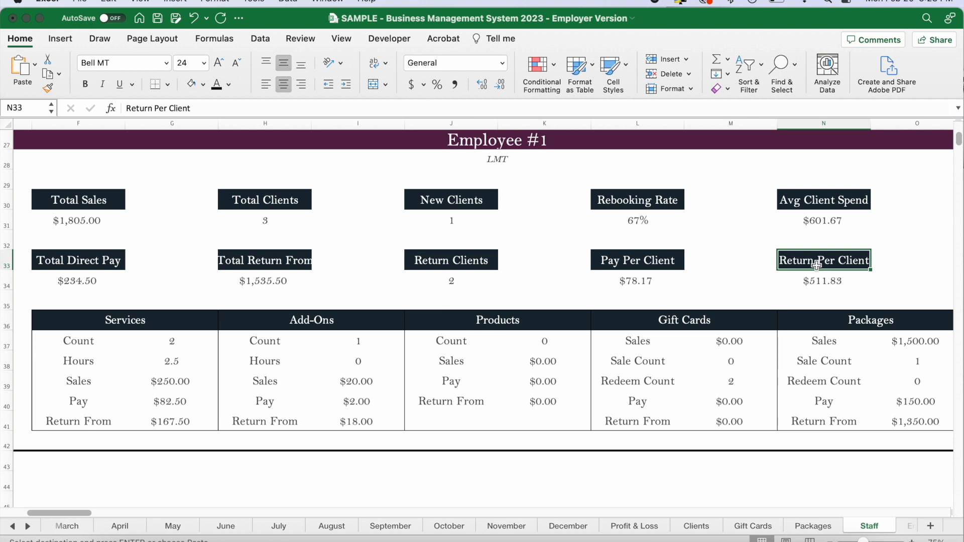
left_click(814, 282)
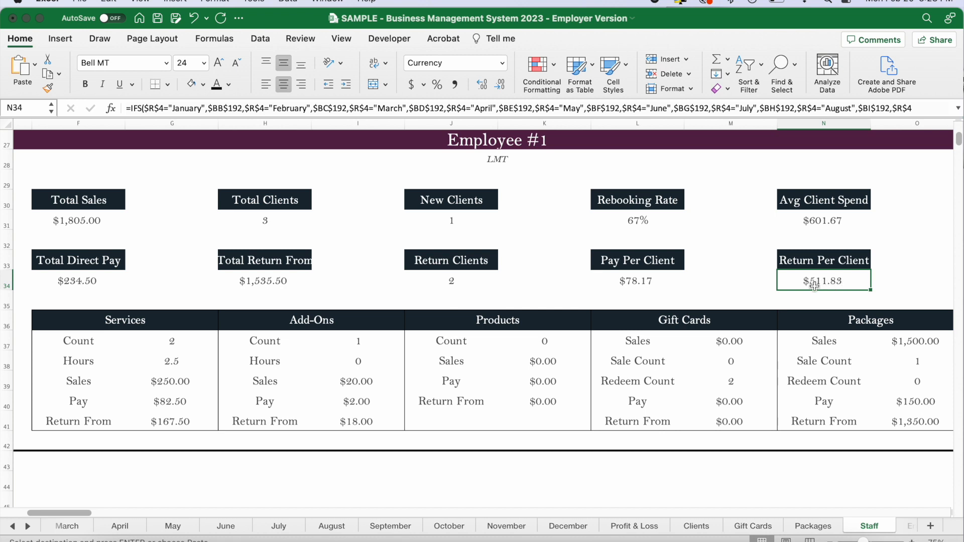
Widen column H on the Staff sheet so the "Total Return From" header fits its cell.
left_click(268, 283)
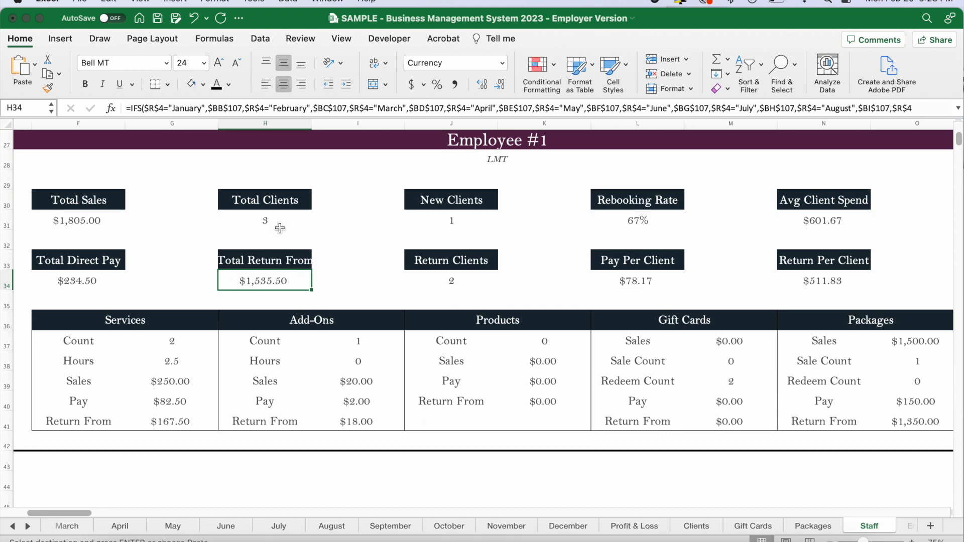
left_click_drag(313, 119, 325, 120)
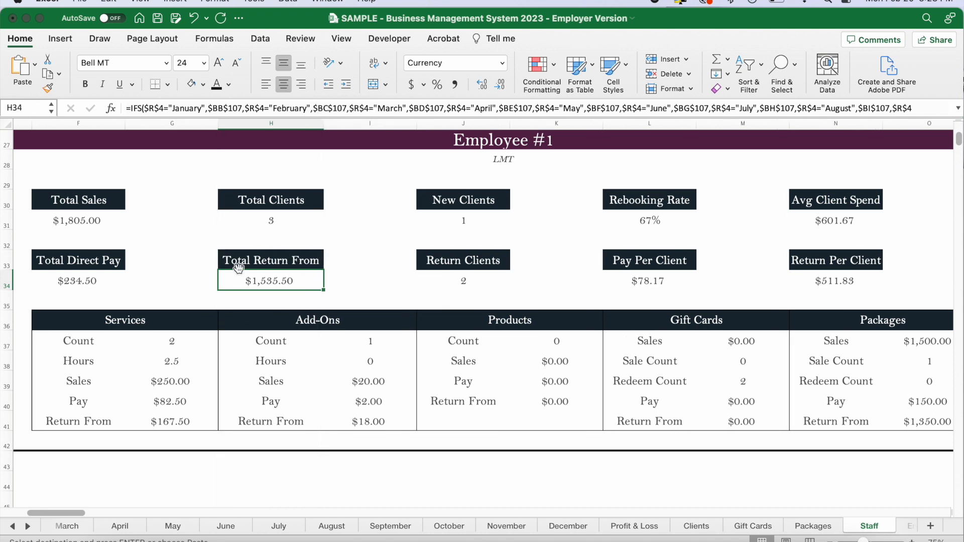
left_click(334, 285)
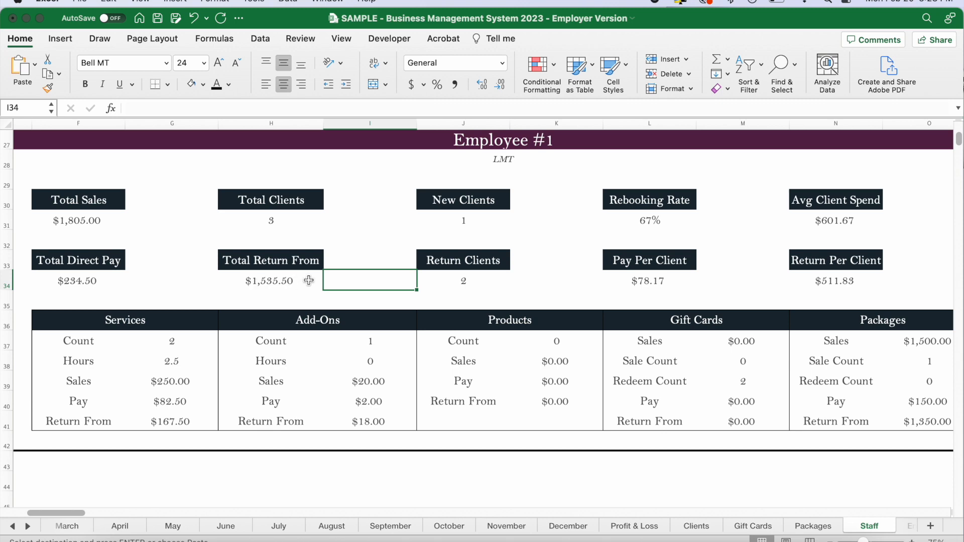
Open the Dashboard sheet from the Staff sheet's navigation links.
scroll(274, 299, "down", 5)
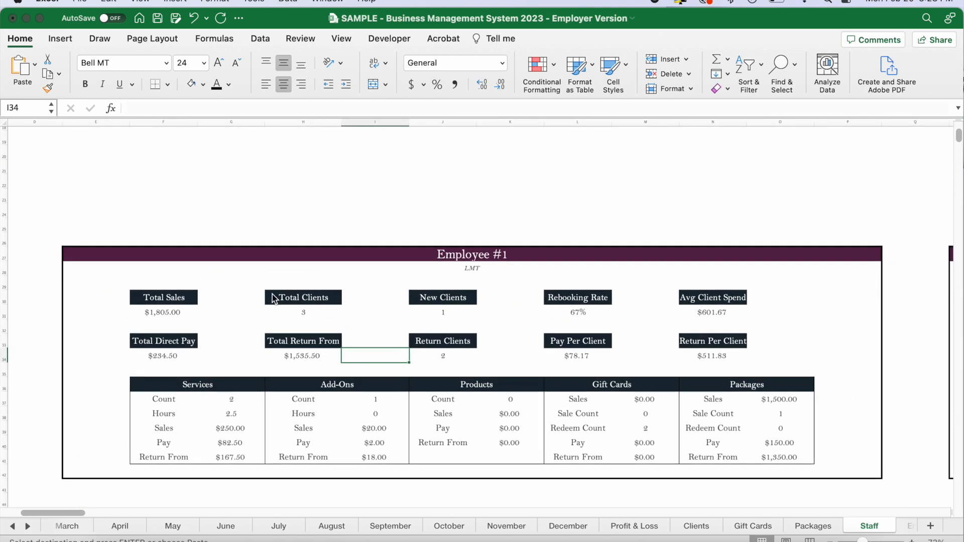
scroll(273, 297, "down", 5)
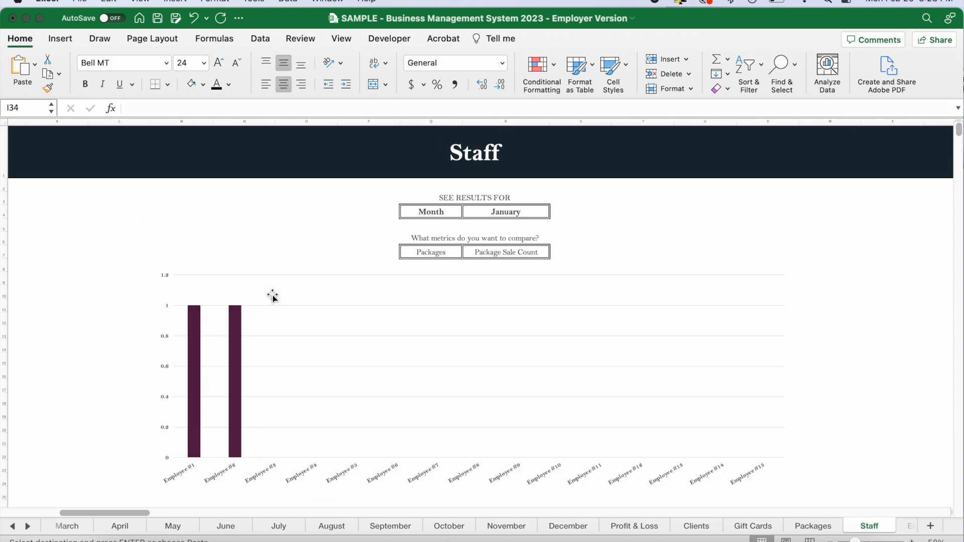
scroll(386, 300, "left", 5)
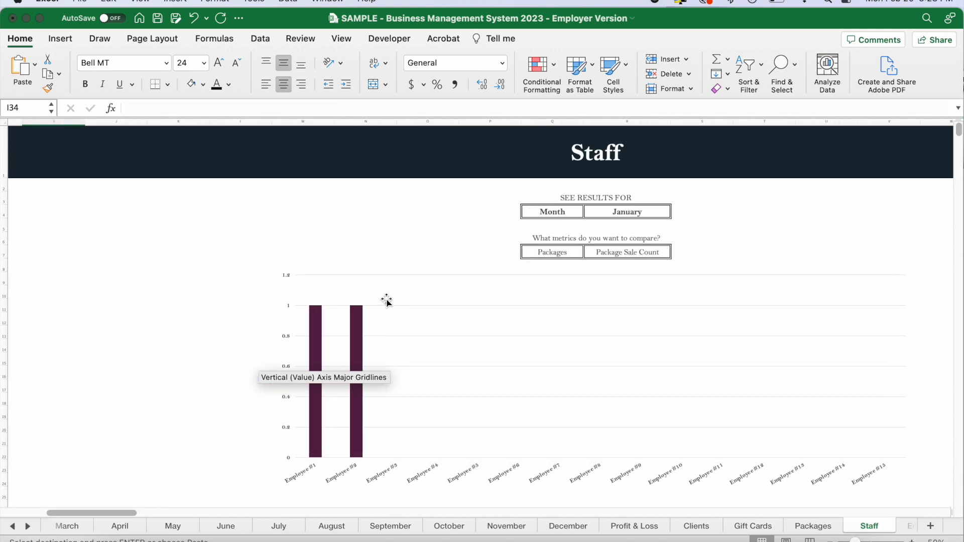
scroll(387, 300, "down", 2)
scroll(386, 300, "left", 10)
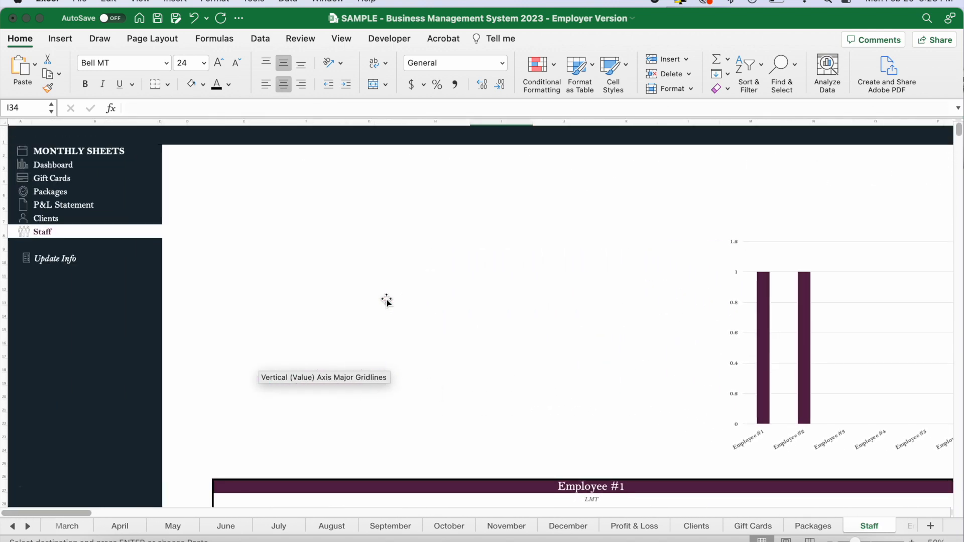
scroll(511, 312, "up", 2)
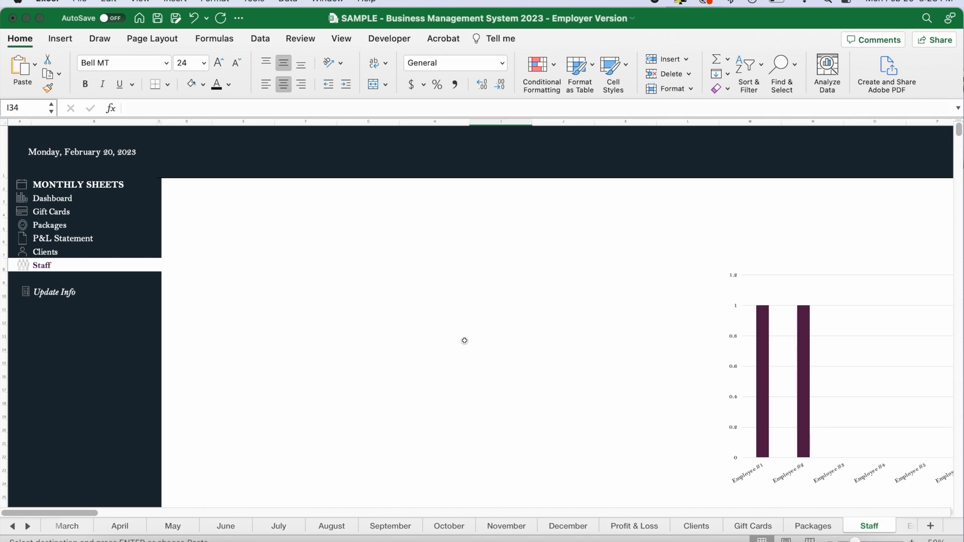
left_click(45, 200)
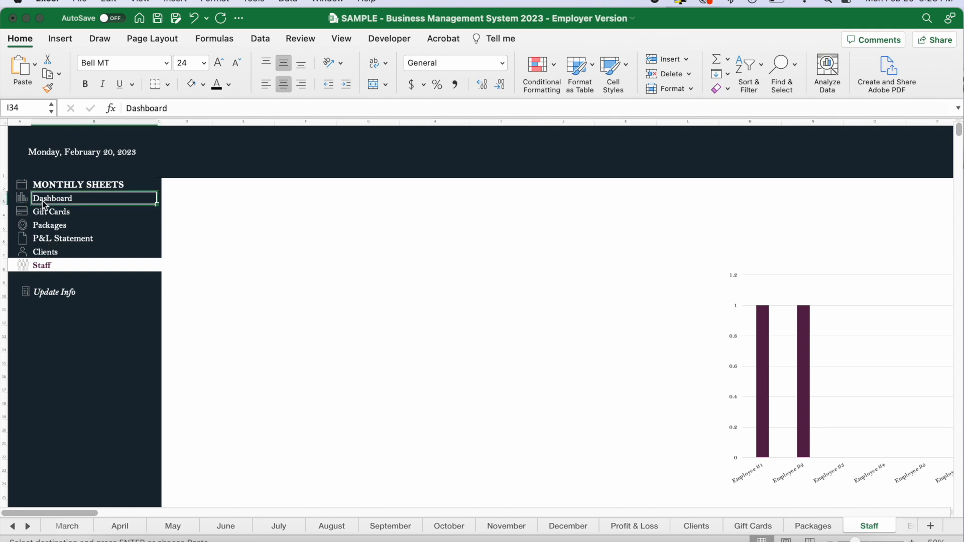
Review the Distribution of Revenue table, covering Business Profit, Owner's Compensation, Taxes, Operating Expenses and Savings with their amounts.
scroll(337, 334, "right", 10)
scroll(336, 334, "down", 3)
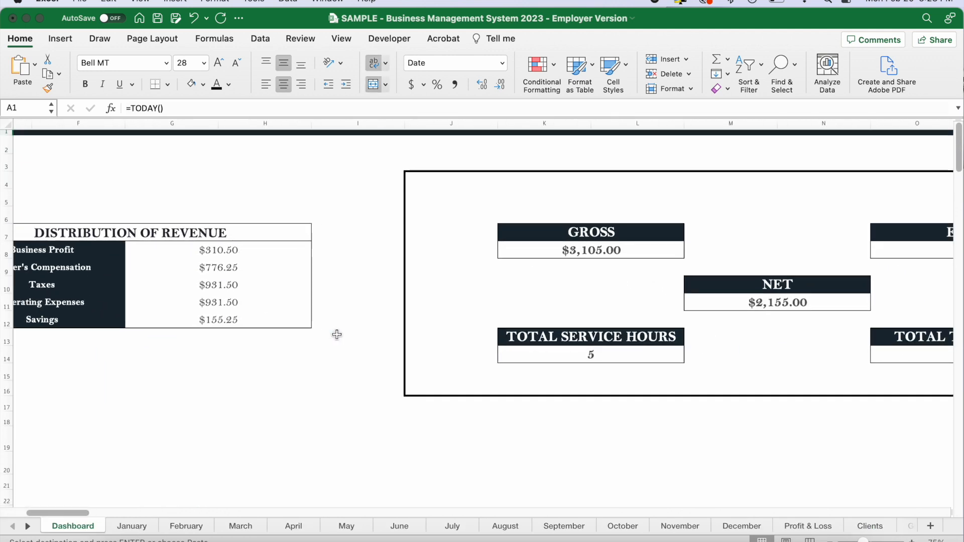
scroll(337, 334, "down", 3)
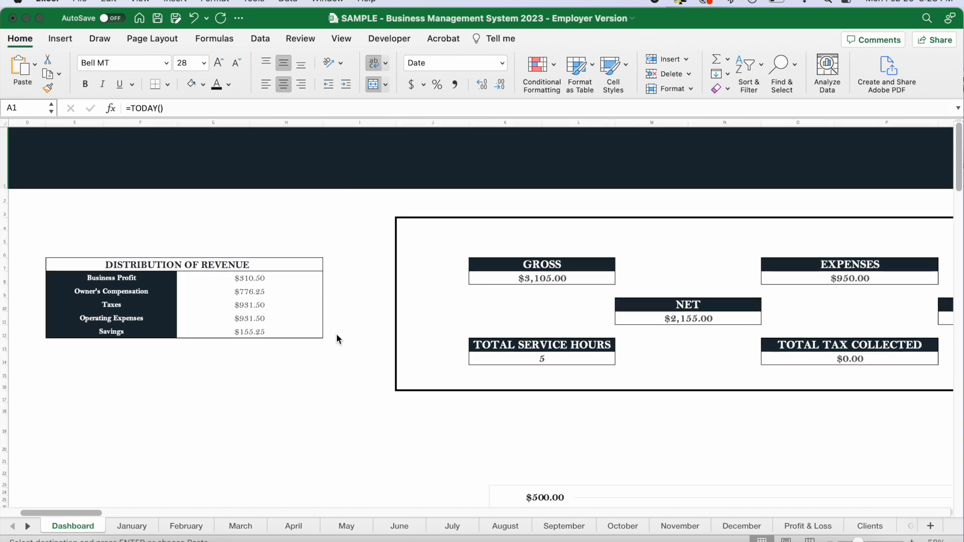
scroll(364, 390, "down", 3)
scroll(364, 390, "up", 3)
scroll(364, 390, "left", 1)
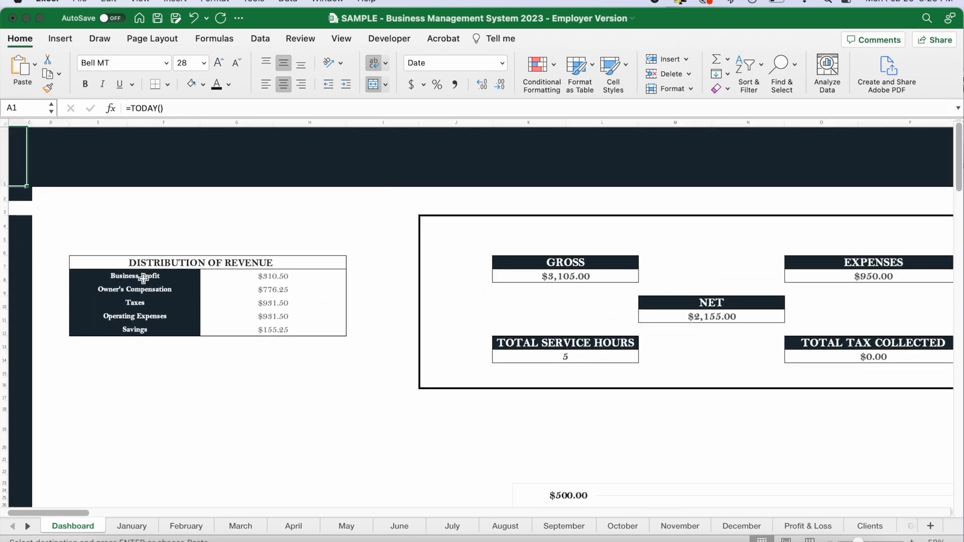
left_click_drag(144, 273, 281, 329)
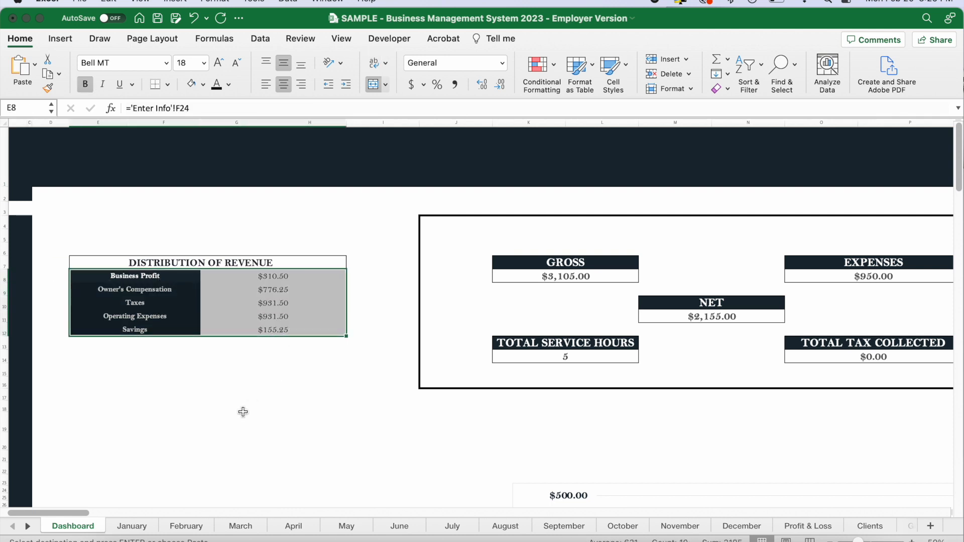
scroll(243, 411, "left", 2)
scroll(243, 411, "left", 2)
left_click_drag(411, 281, 413, 333)
Review the year-to-date Gross, Expenses, Net, Total Service Hours, Total Tax Collected and Total CC Fees figures.
scroll(508, 364, "right", 2)
scroll(508, 364, "right", 8)
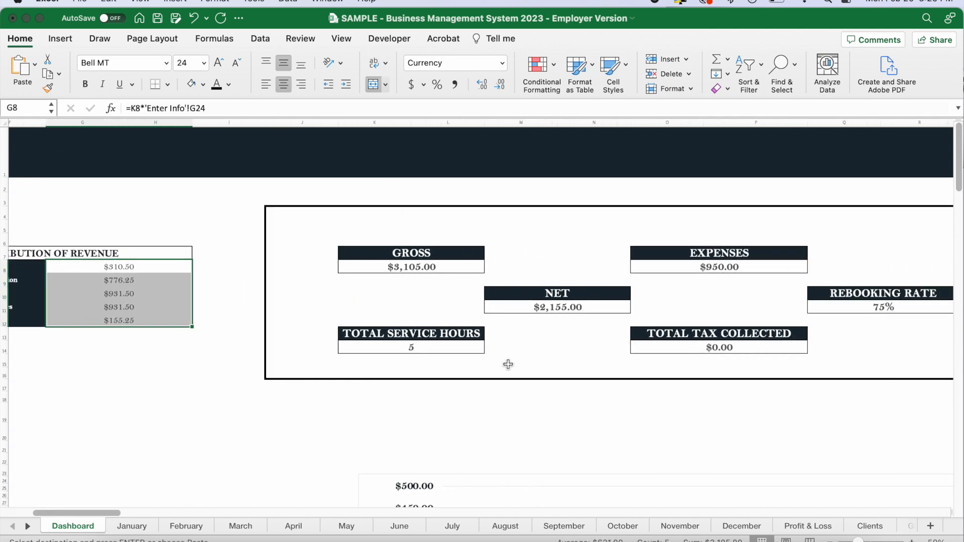
left_click(193, 260)
left_click(405, 260)
left_click(322, 299)
left_click(185, 344)
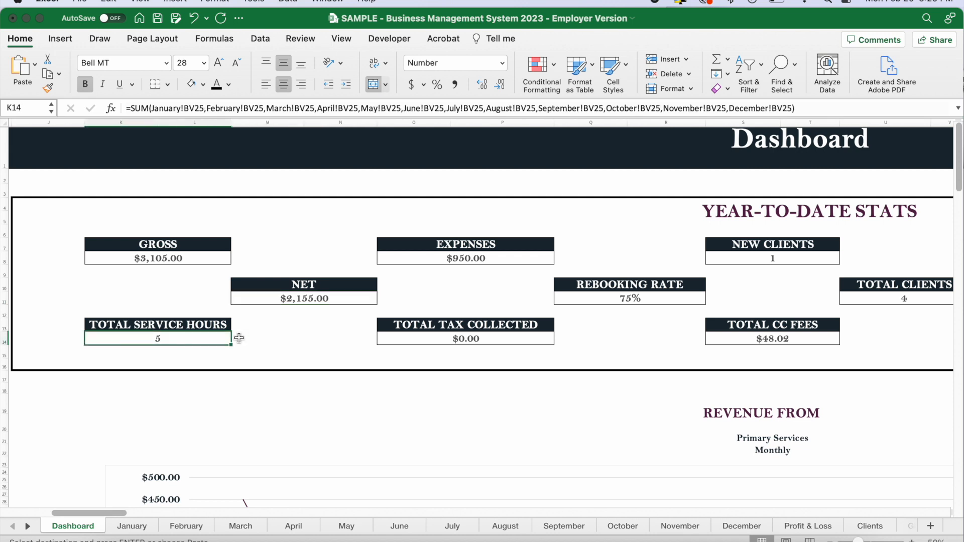
left_click(433, 339)
scroll(433, 341, "right", 4)
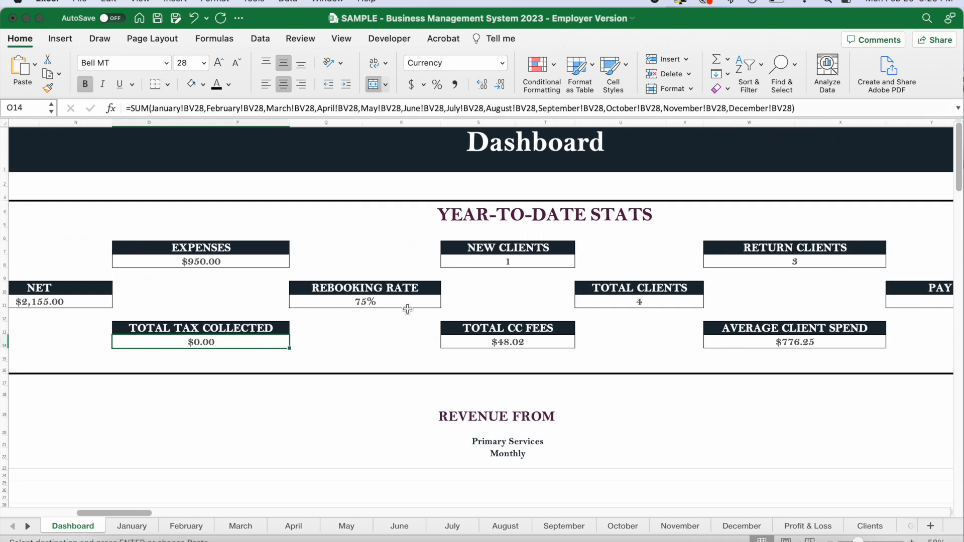
left_click(487, 342)
Check the year-to-date Rebooking Rate, New Clients and Total Clients figures.
left_click(399, 303)
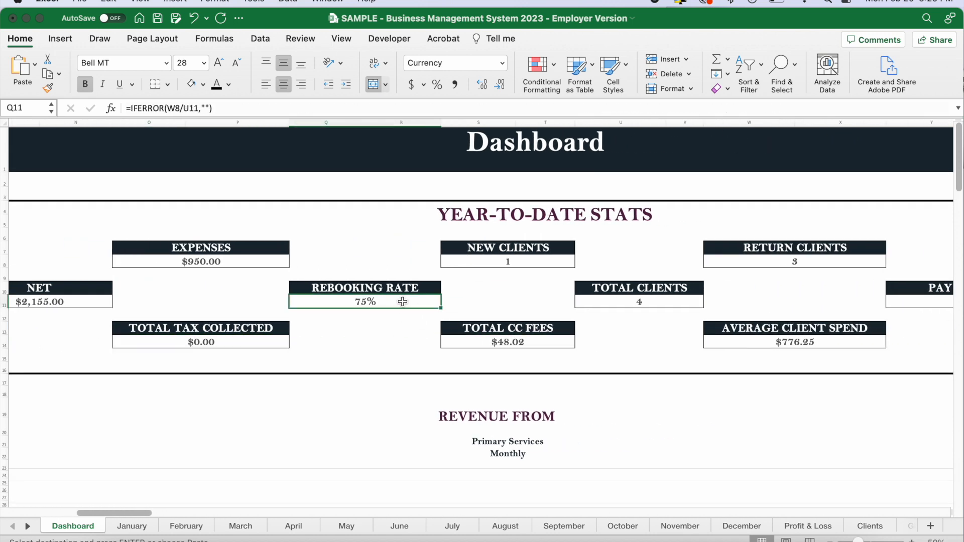
left_click(509, 262)
left_click(629, 298)
Check the year-to-date Employee Pay, Return From Employees and Pay Per Client figures.
scroll(629, 298, "right", 6)
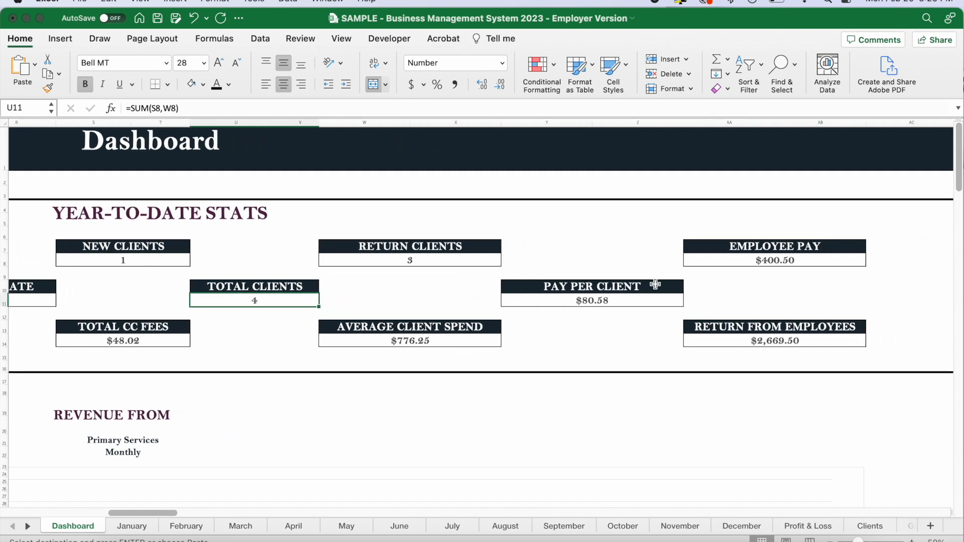
left_click(783, 259)
left_click(761, 345)
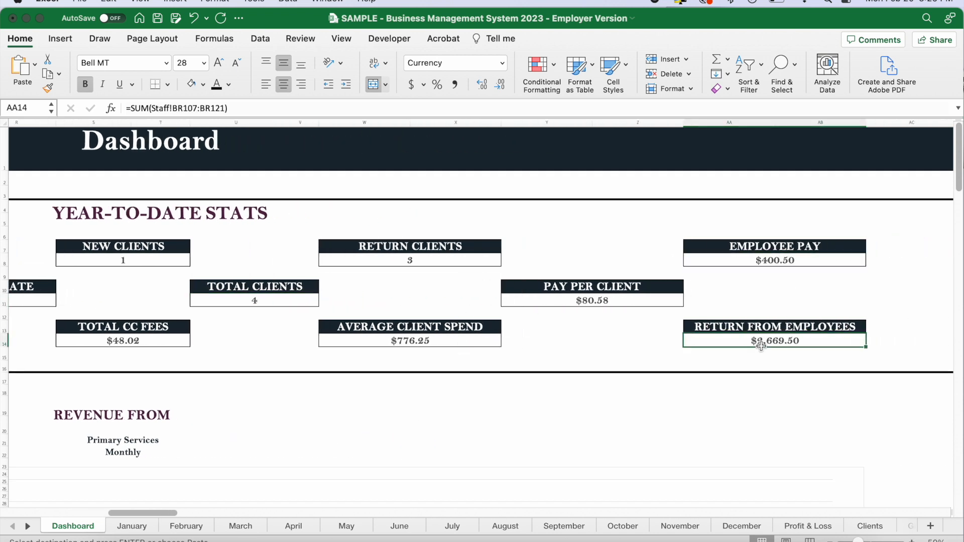
left_click(604, 302)
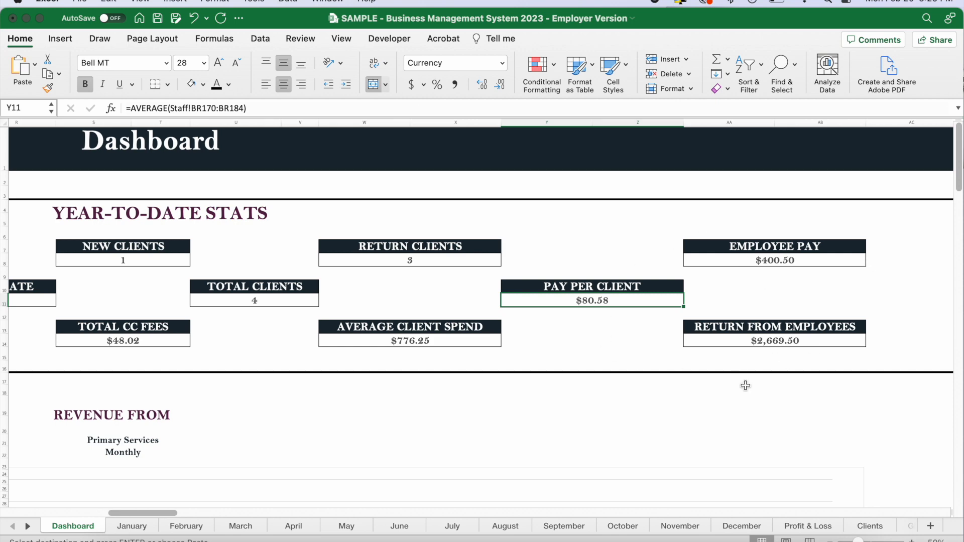
Set the Dashboard's Revenue From chart to show Add-Ons.
scroll(531, 388, "down", 10)
scroll(531, 388, "left", 3)
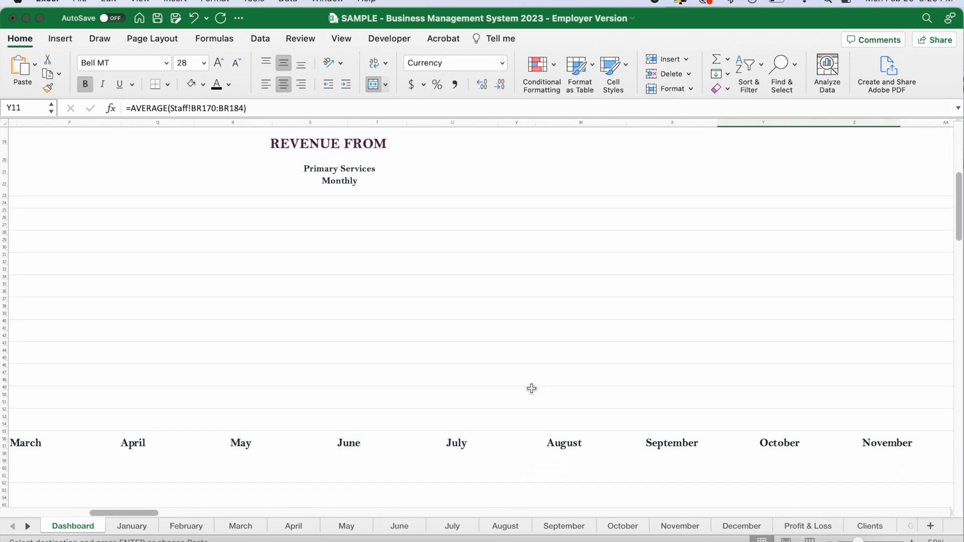
scroll(532, 388, "down", 5)
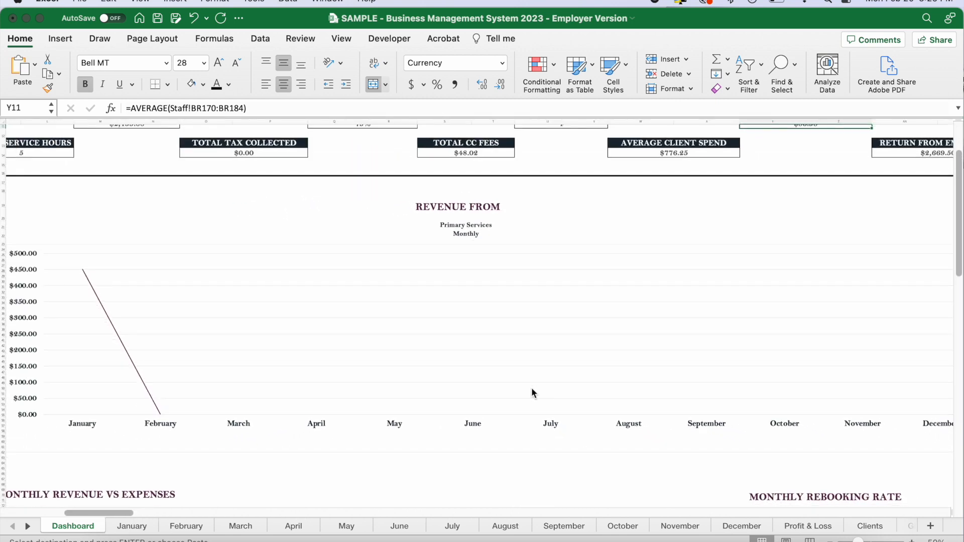
left_click(513, 234)
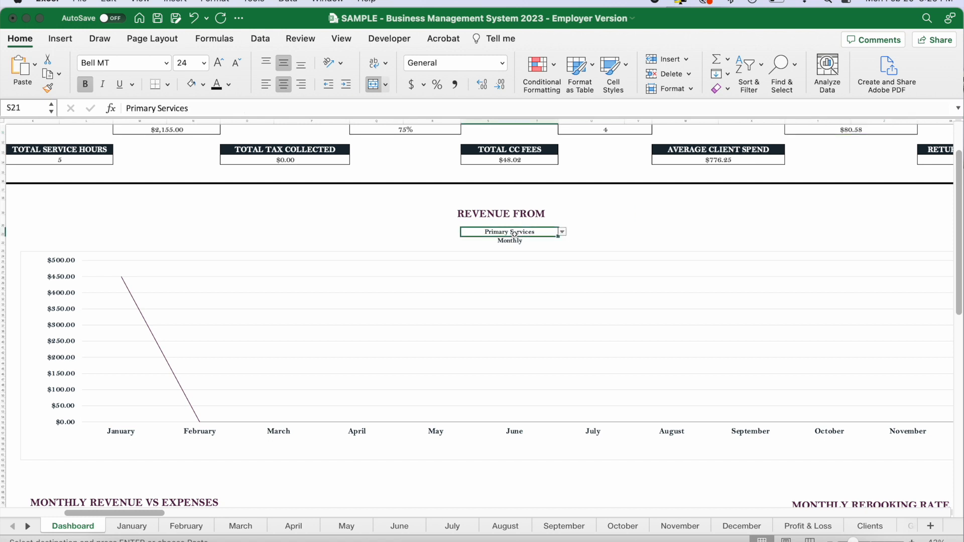
left_click(562, 233)
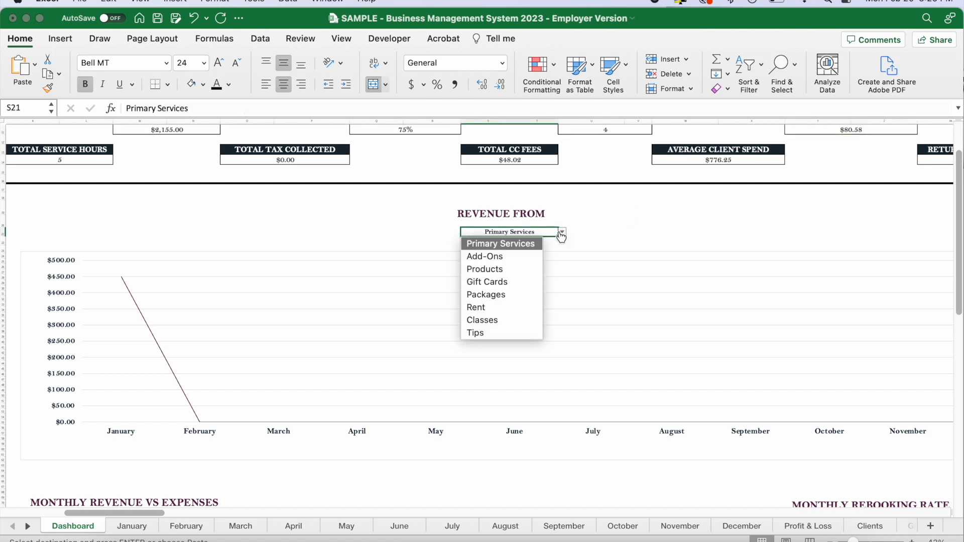
left_click(491, 258)
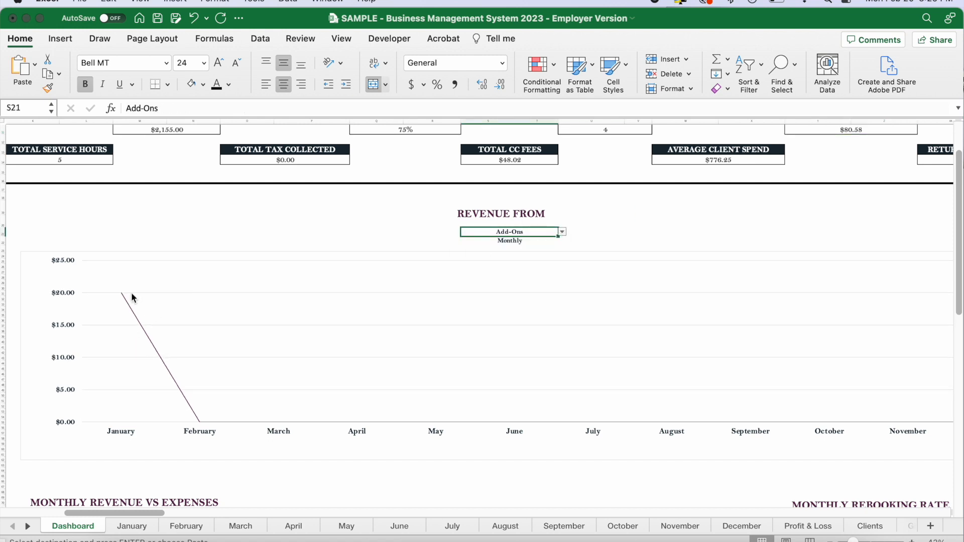
Switch the Revenue From chart's period to Quarterly, and return it to Monthly.
left_click(530, 241)
left_click(562, 241)
left_click(478, 269)
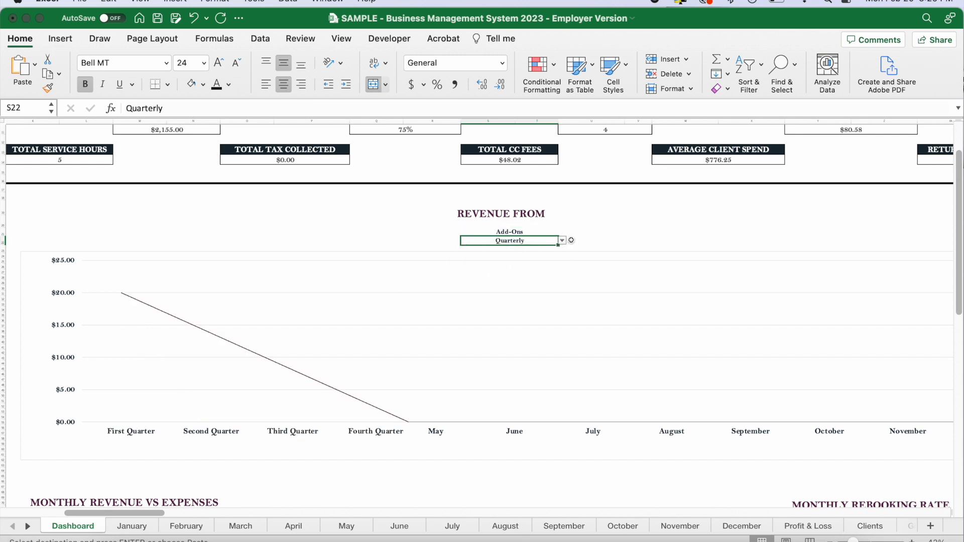
left_click(547, 232)
left_click(550, 244)
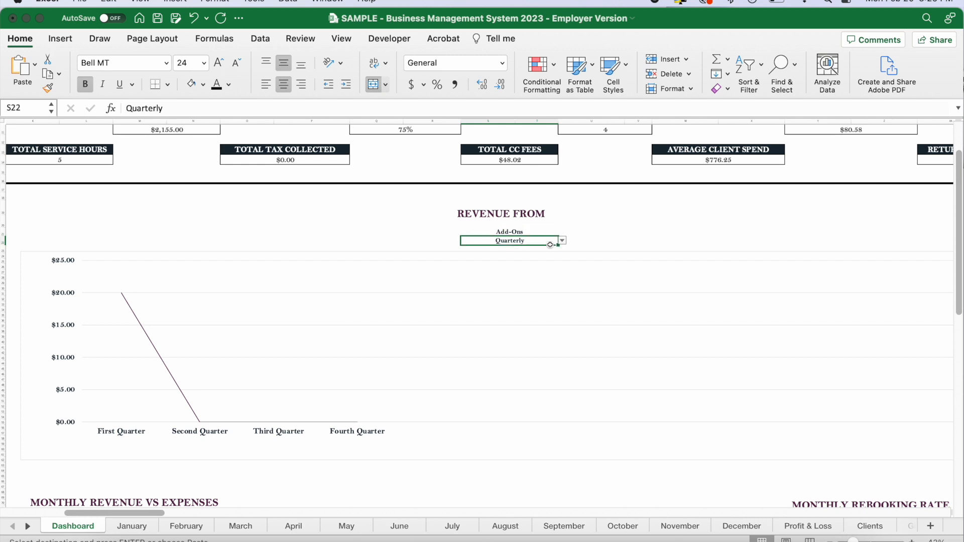
left_click(562, 242)
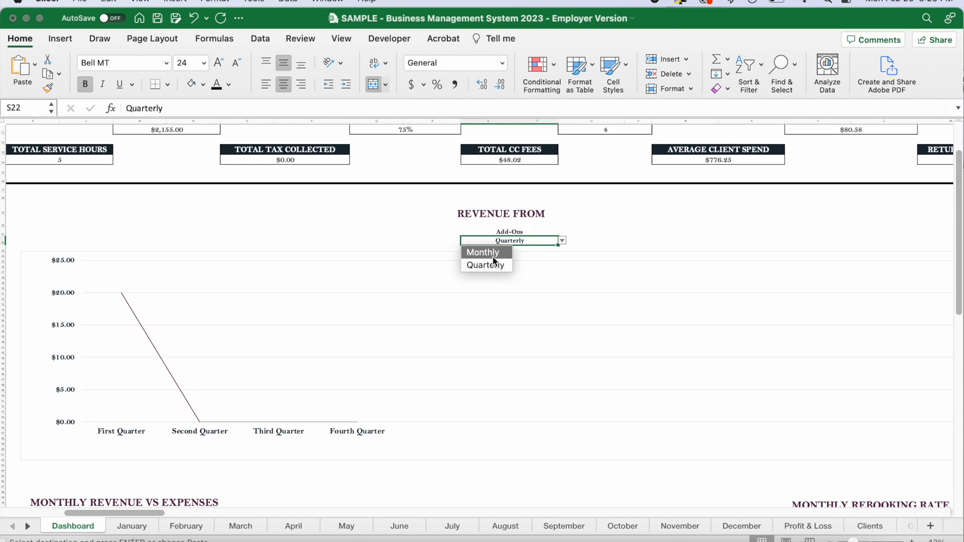
left_click(489, 253)
Show Packages in the Revenue From chart, and return the selection to Primary Services.
left_click(555, 231)
left_click(562, 233)
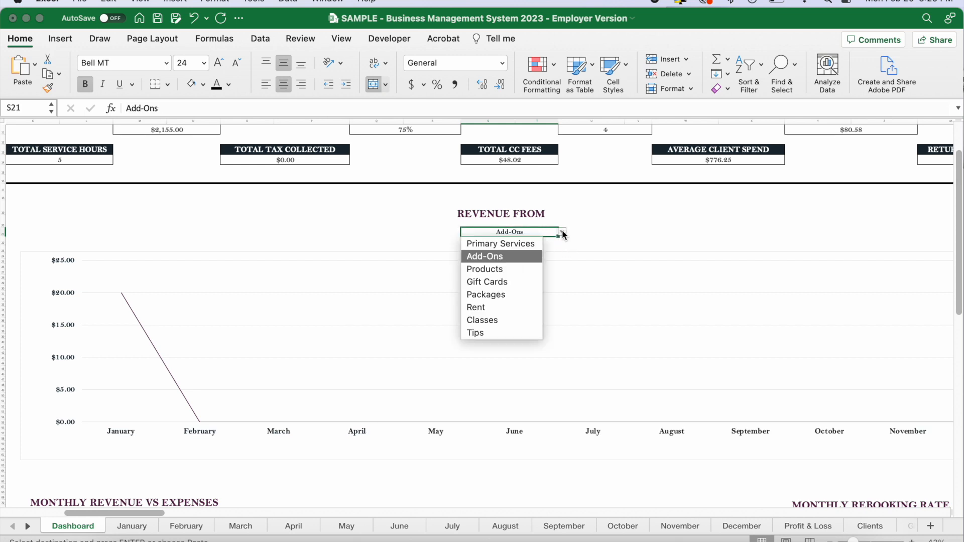
left_click(504, 296)
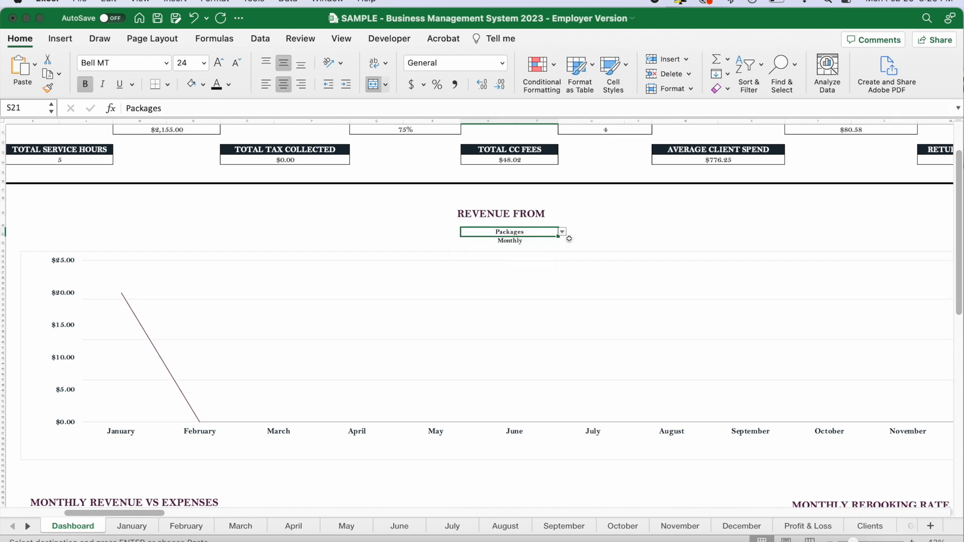
left_click(562, 232)
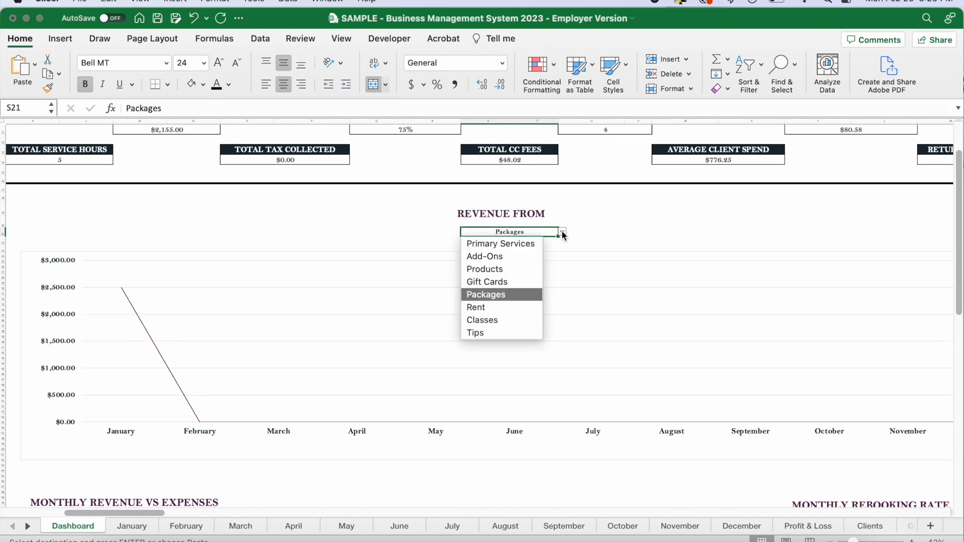
left_click(524, 245)
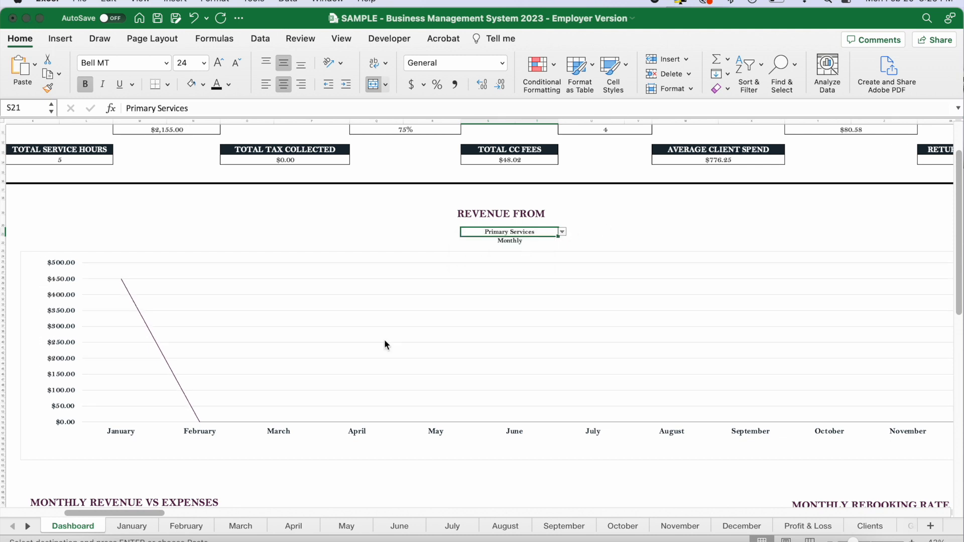
Examine the Monthly Revenue vs Expenses chart on the Dashboard, comparing January's revenue and expenses bars.
scroll(384, 339, "down", 3)
scroll(385, 344, "down", 8)
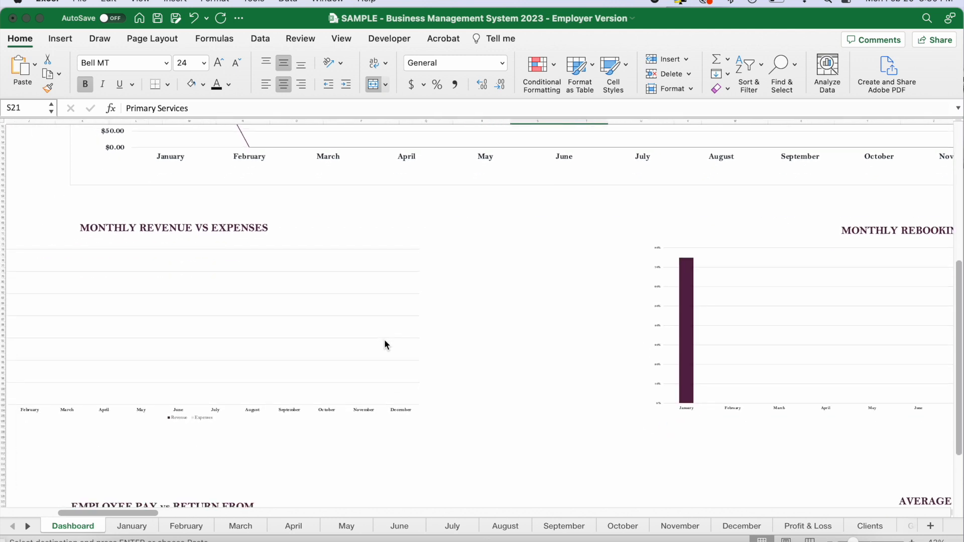
scroll(385, 344, "left", 5)
scroll(385, 344, "down", 2)
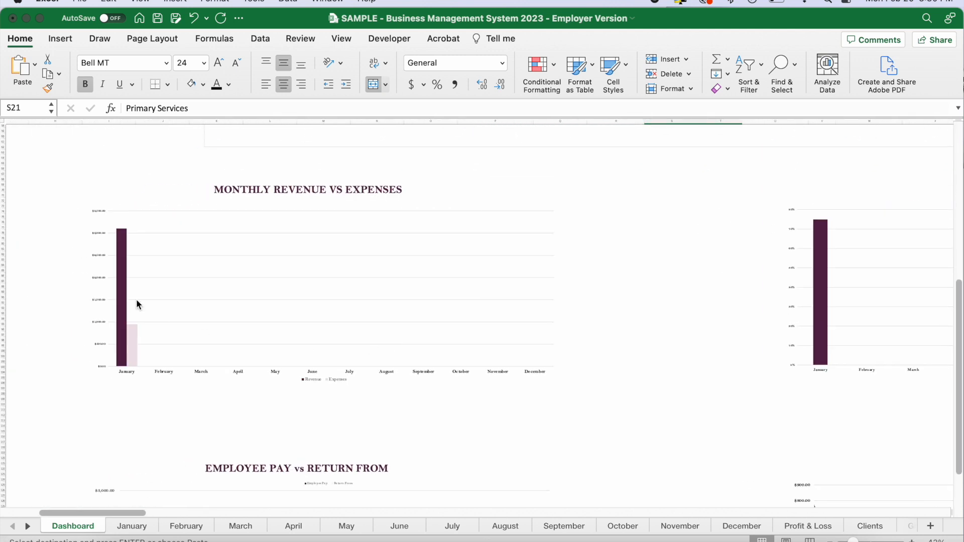
scroll(120, 287, "up", 5)
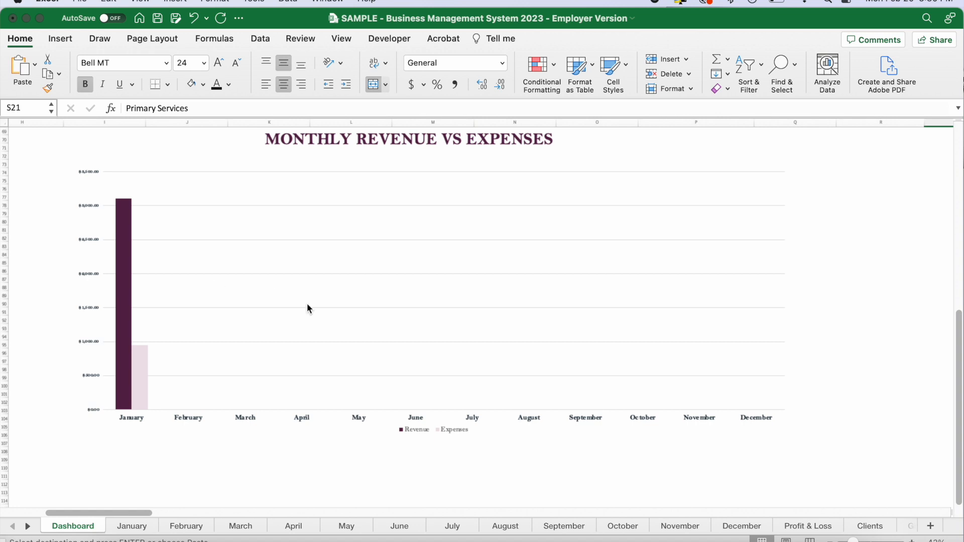
Read the January revenue and expenses values in the Monthly Revenue vs Expenses chart.
scroll(306, 302, "left", 1)
scroll(307, 305, "up", 2)
scroll(307, 305, "right", 2)
mouse_move(113, 241)
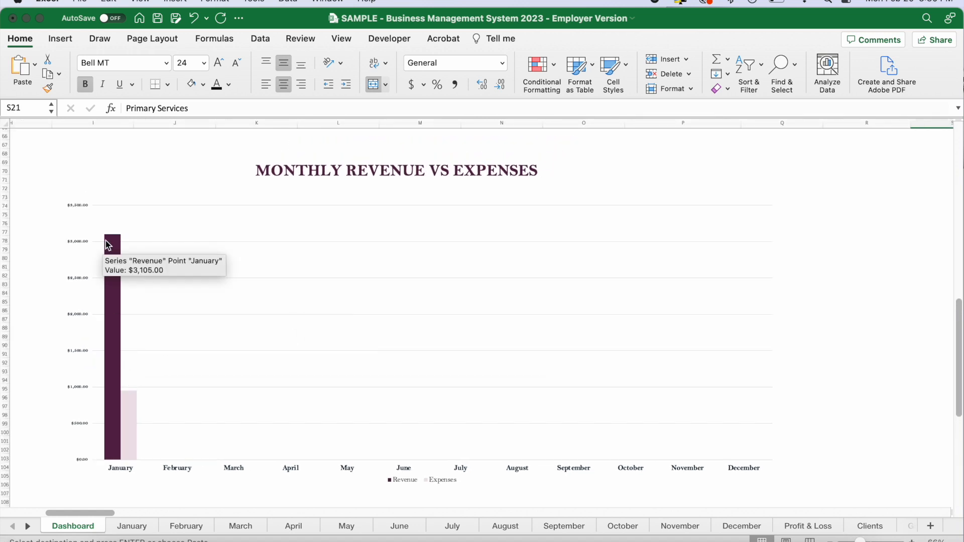
mouse_move(131, 390)
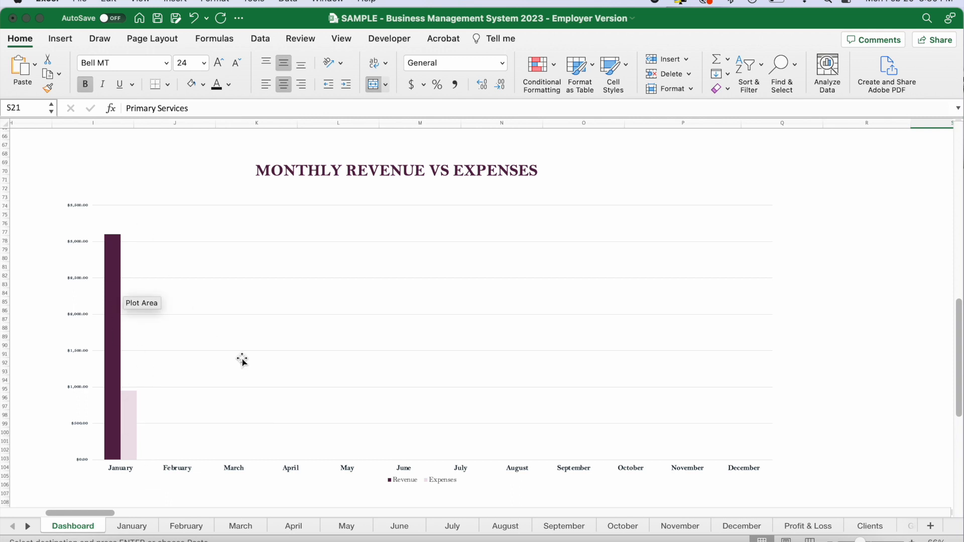
View the Dashboard's Monthly Rebooking Rate chart and the Employee Pay vs Return From chart.
scroll(487, 389, "right", 10)
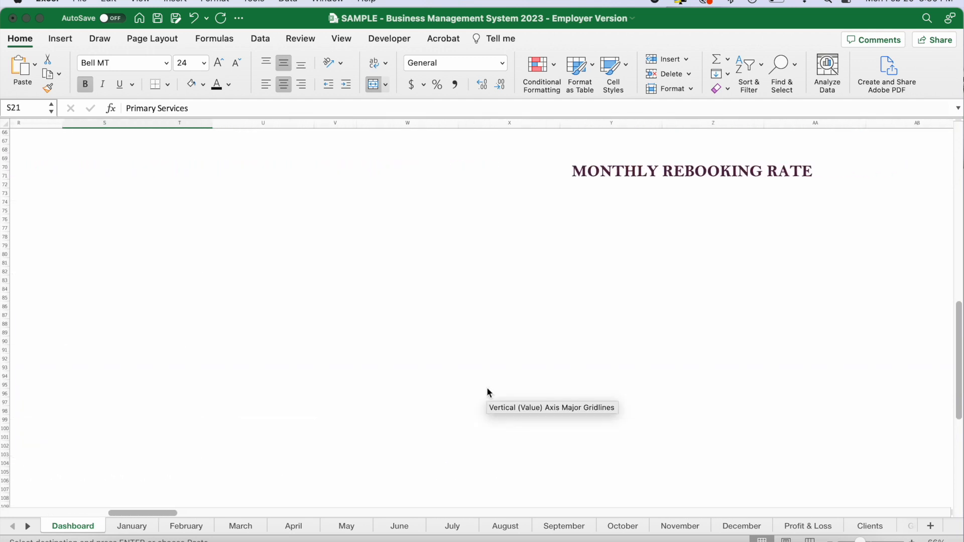
scroll(487, 391, "right", 2)
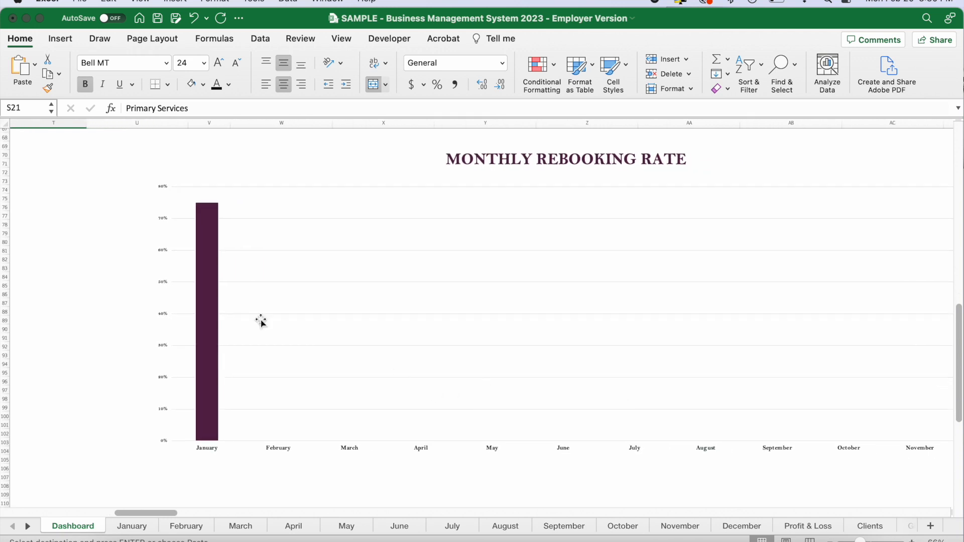
scroll(469, 333, "down", 10)
scroll(469, 333, "left", 5)
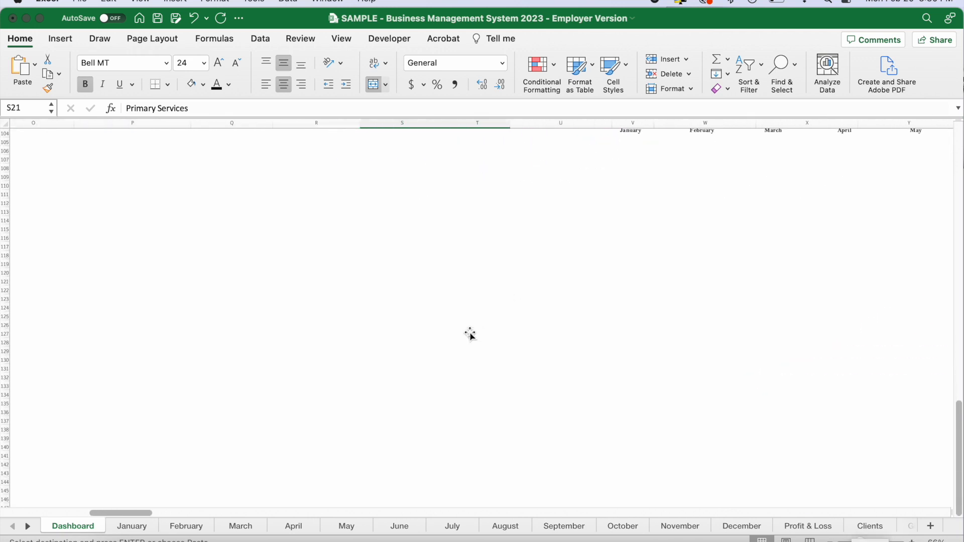
scroll(470, 334, "left", 5)
scroll(470, 334, "down", 2)
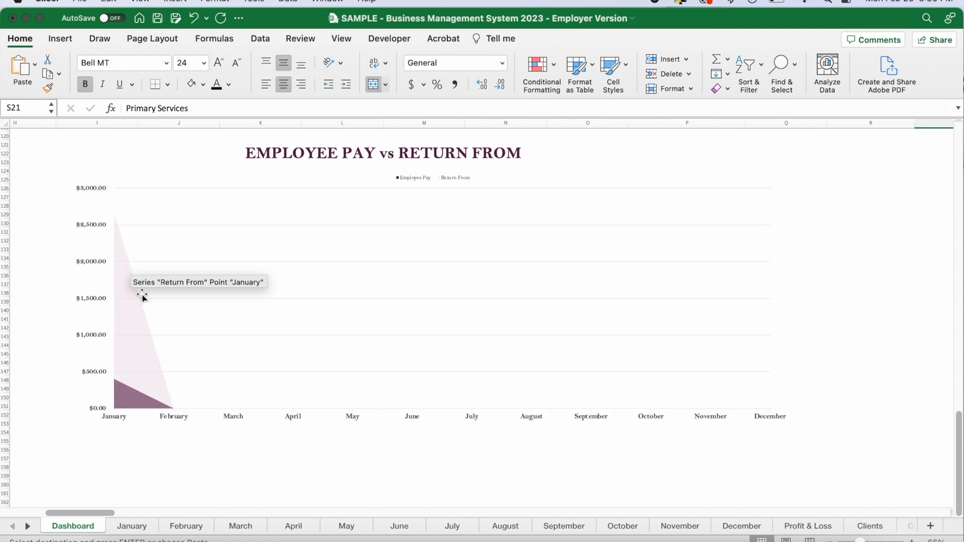
View the Average Client Spend chart beside the Employee Pay vs Return From chart.
scroll(499, 315, "right", 7)
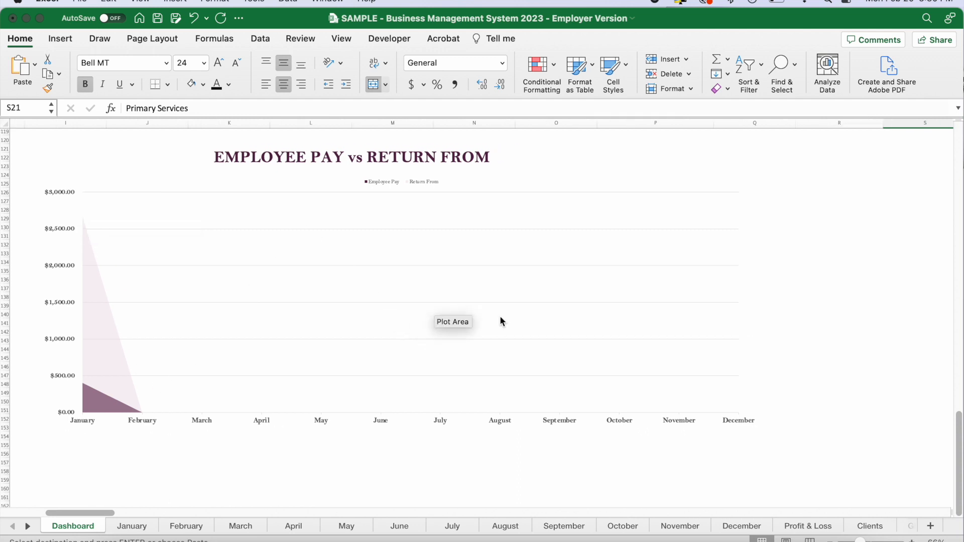
scroll(501, 318, "right", 5)
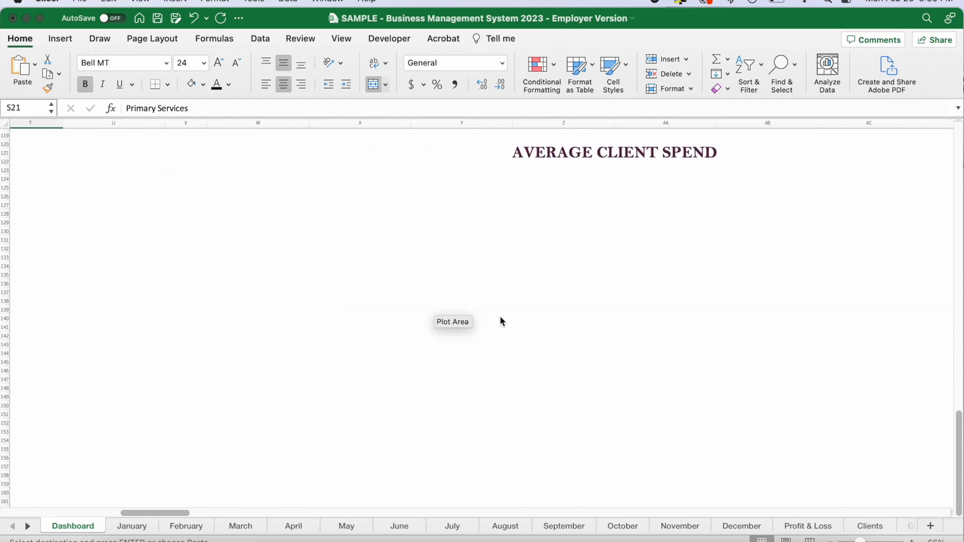
scroll(500, 320, "right", 1)
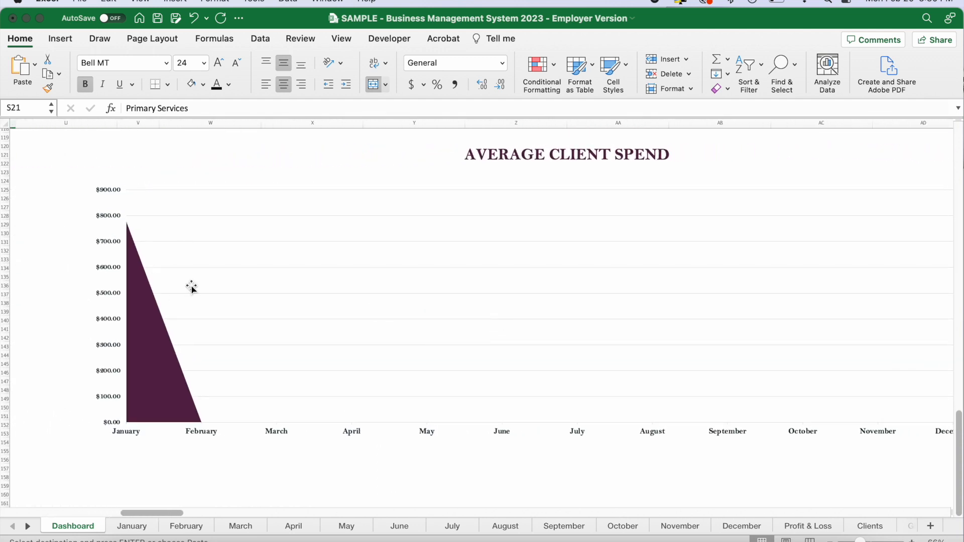
scroll(646, 320, "down", 5)
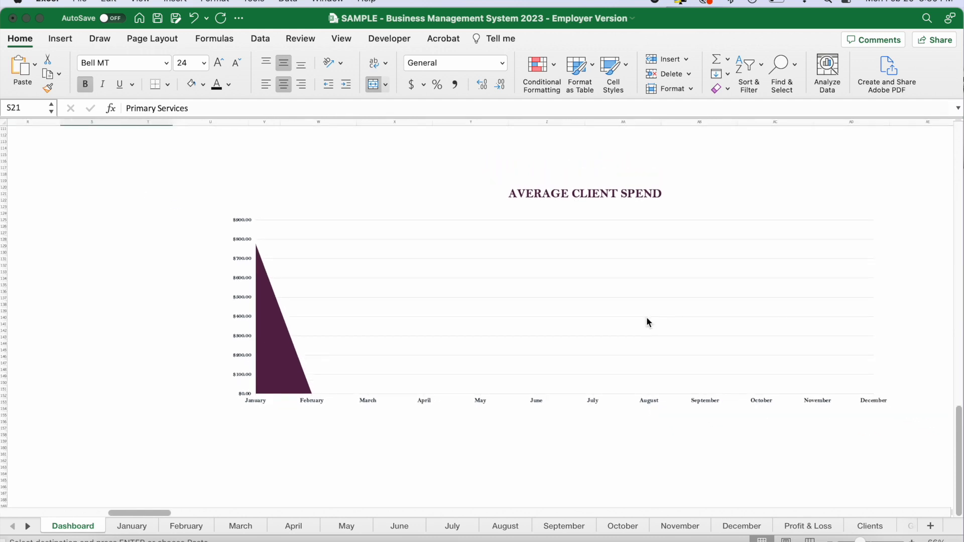
Return to the start of the Dashboard and review the Year-to-Date Stats and the Distribution of Revenue table.
scroll(646, 320, "down", 5)
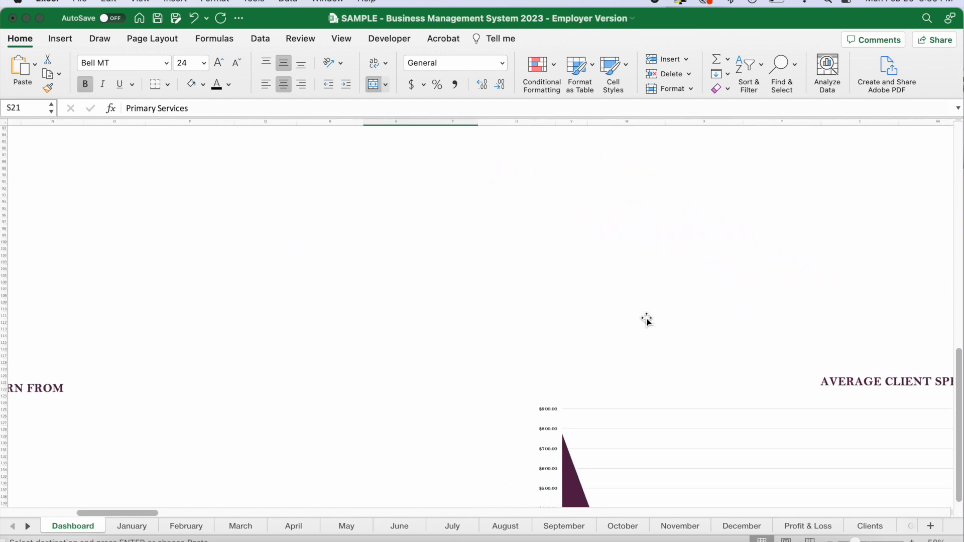
scroll(646, 320, "down", 3)
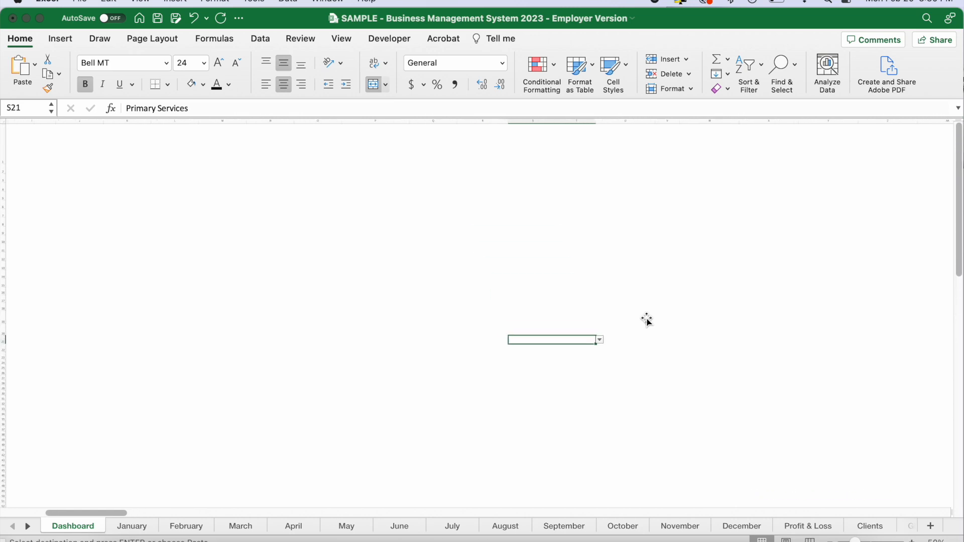
scroll(645, 316, "down", 2)
scroll(645, 316, "right", 3)
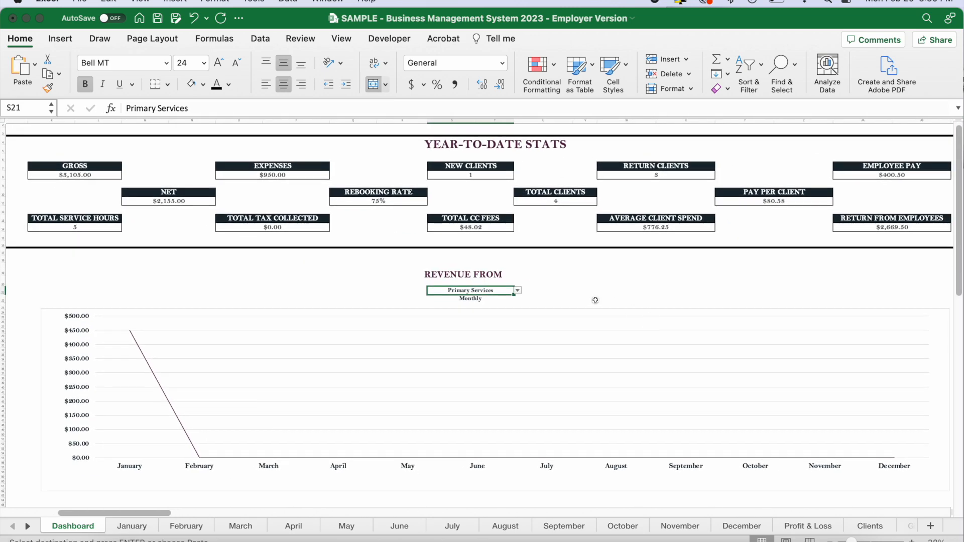
scroll(595, 300, "left", 5)
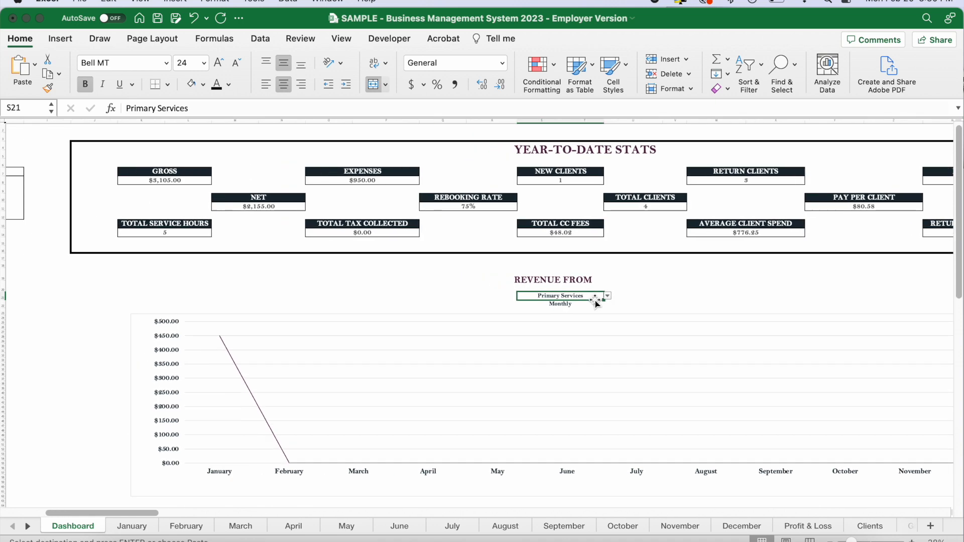
scroll(595, 301, "left", 3)
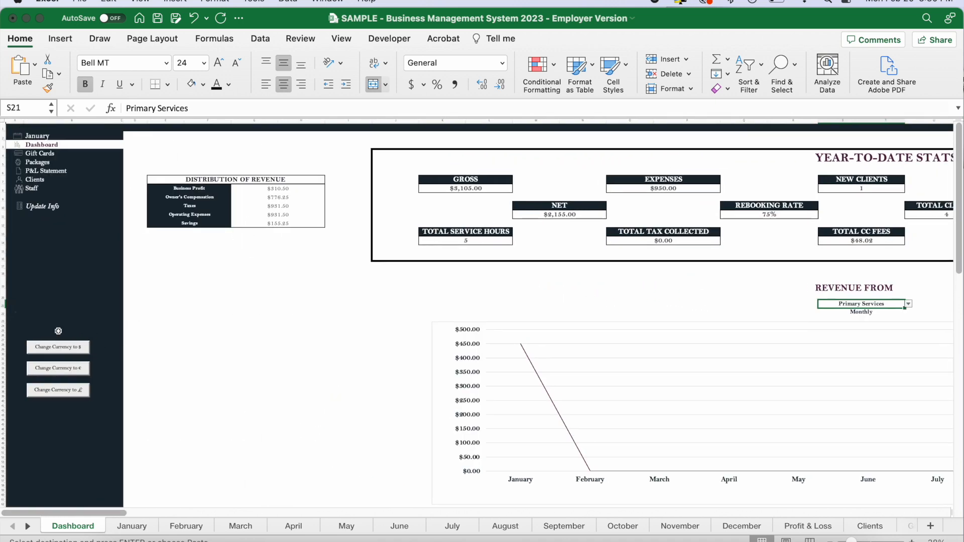
scroll(267, 355, "up", 5)
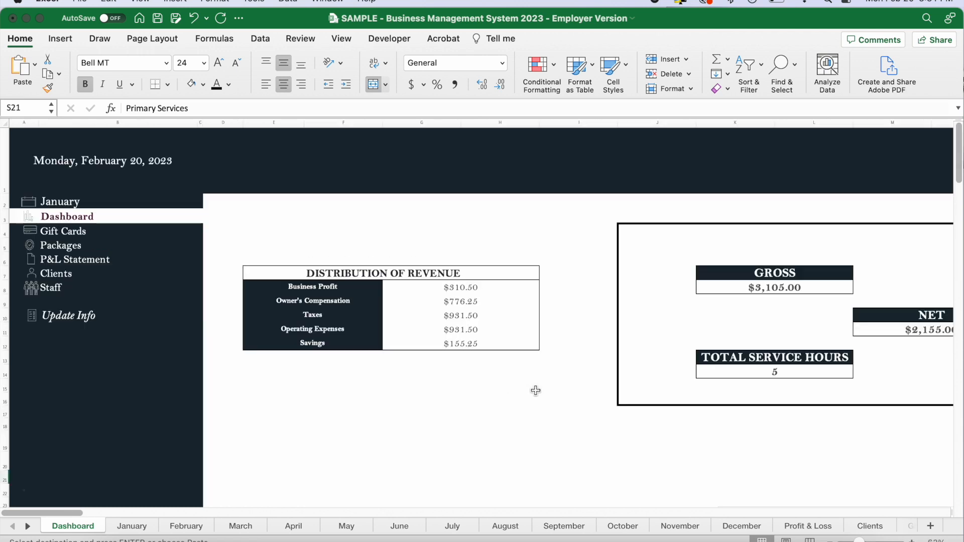
Open the month list in the Dashboard's navigation area, close it keeping January, and view the currency change options.
left_click(162, 201)
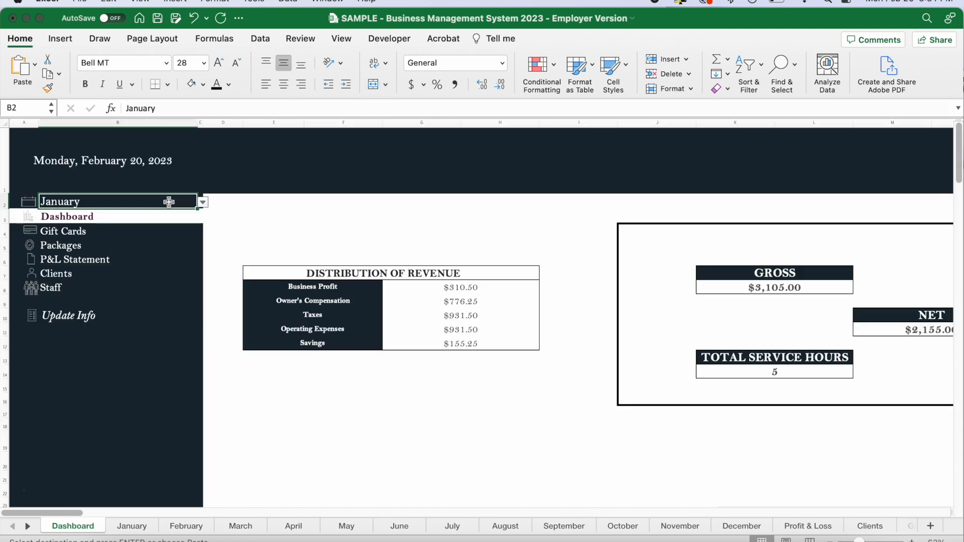
left_click(203, 202)
key("Escape")
scroll(281, 408, "down", 5)
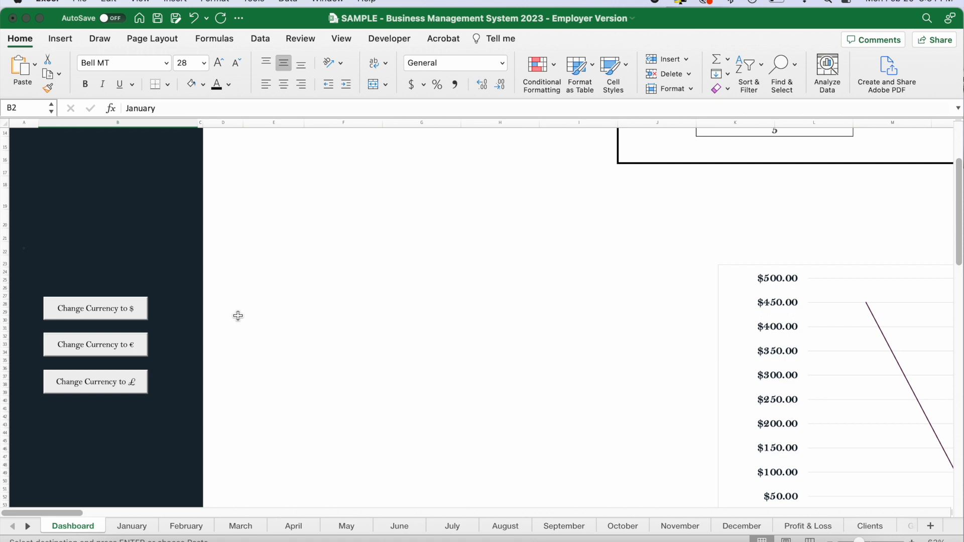
scroll(238, 315, "up", 5)
scroll(423, 333, "down", 2)
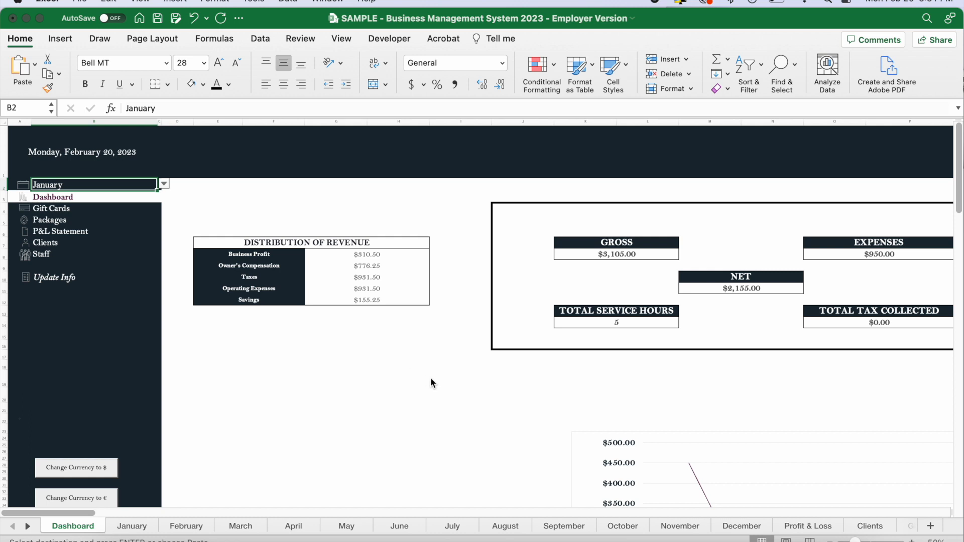
left_click(421, 392)
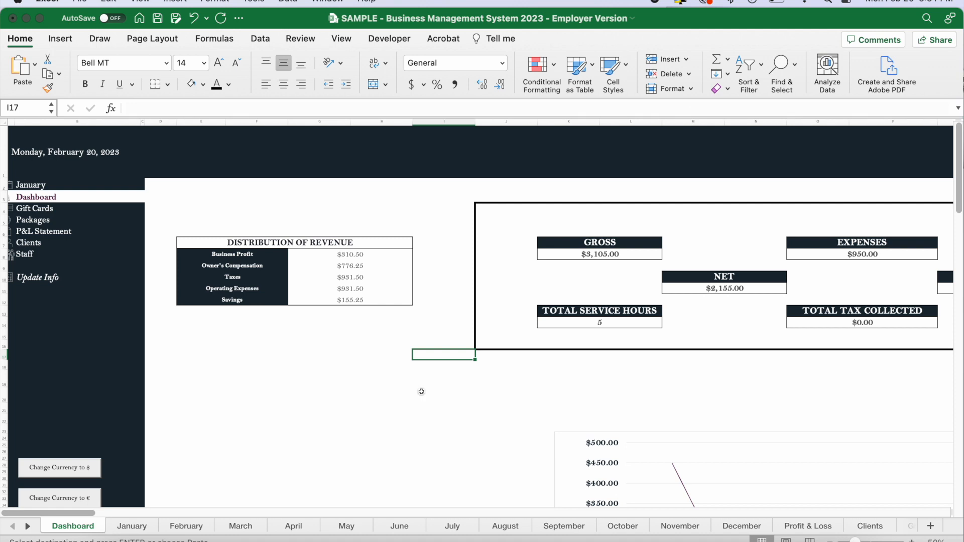
scroll(421, 391, "left", 1)
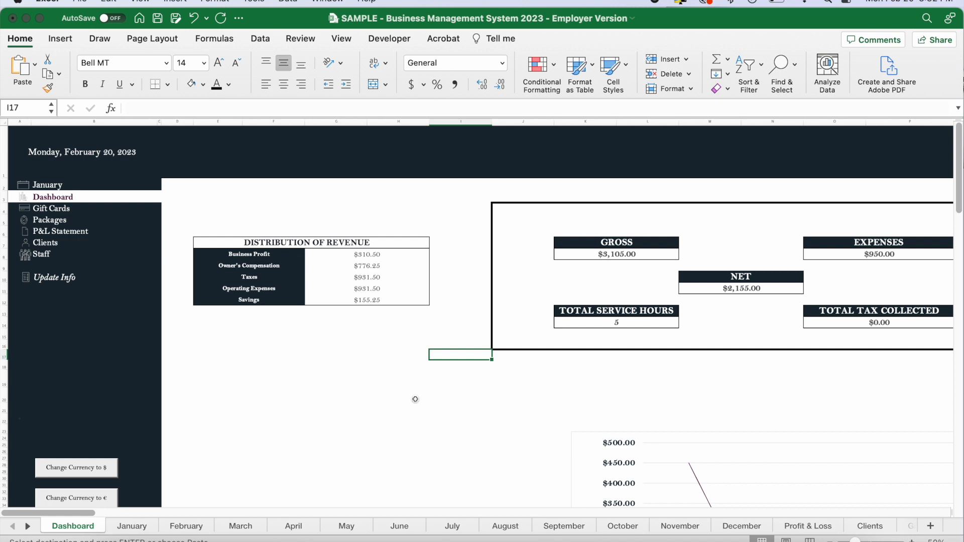
left_click(290, 400)
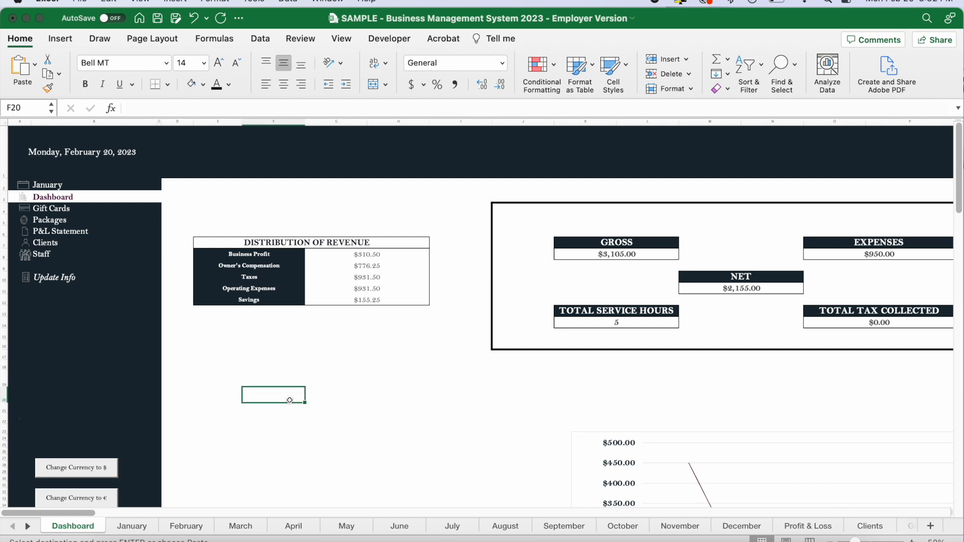